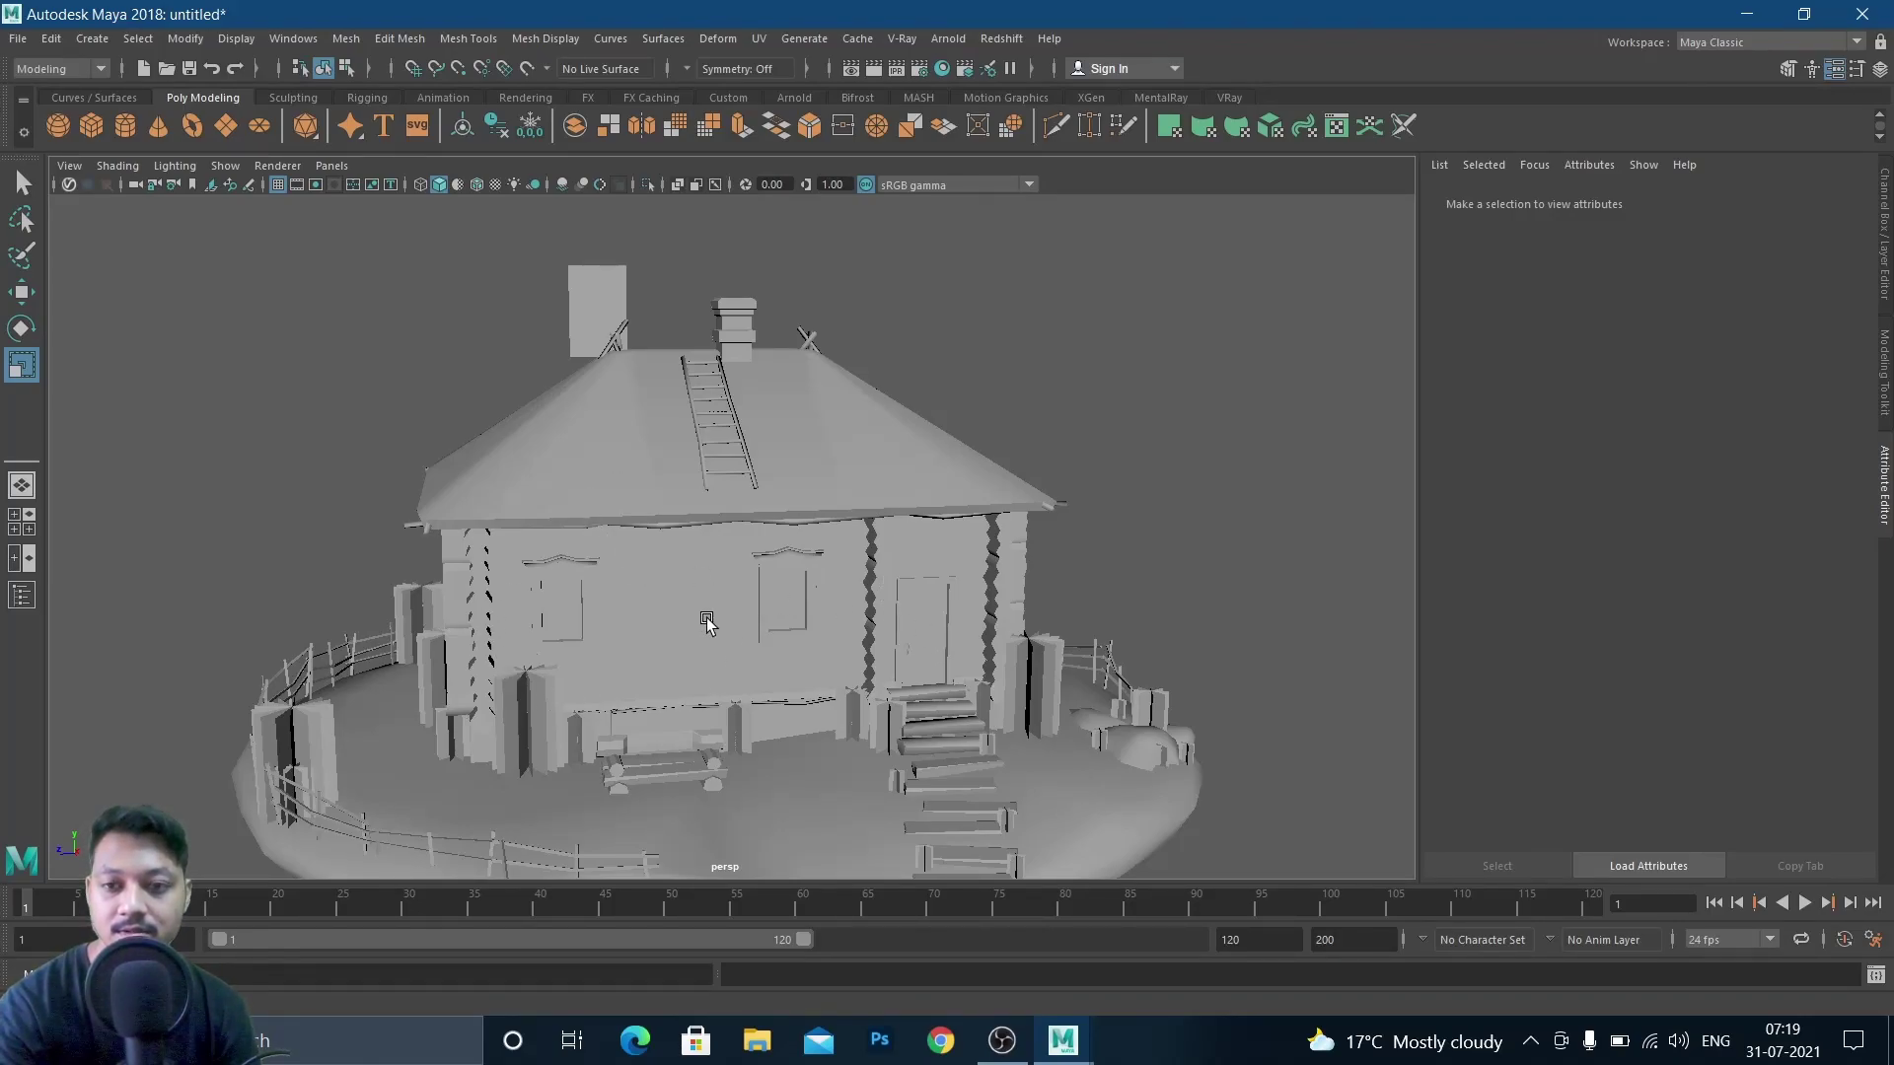
Turn off two-sided lighting in the viewport and inspect the house's back-facing surfaces
left_click_drag(483, 585, 784, 666, "alt")
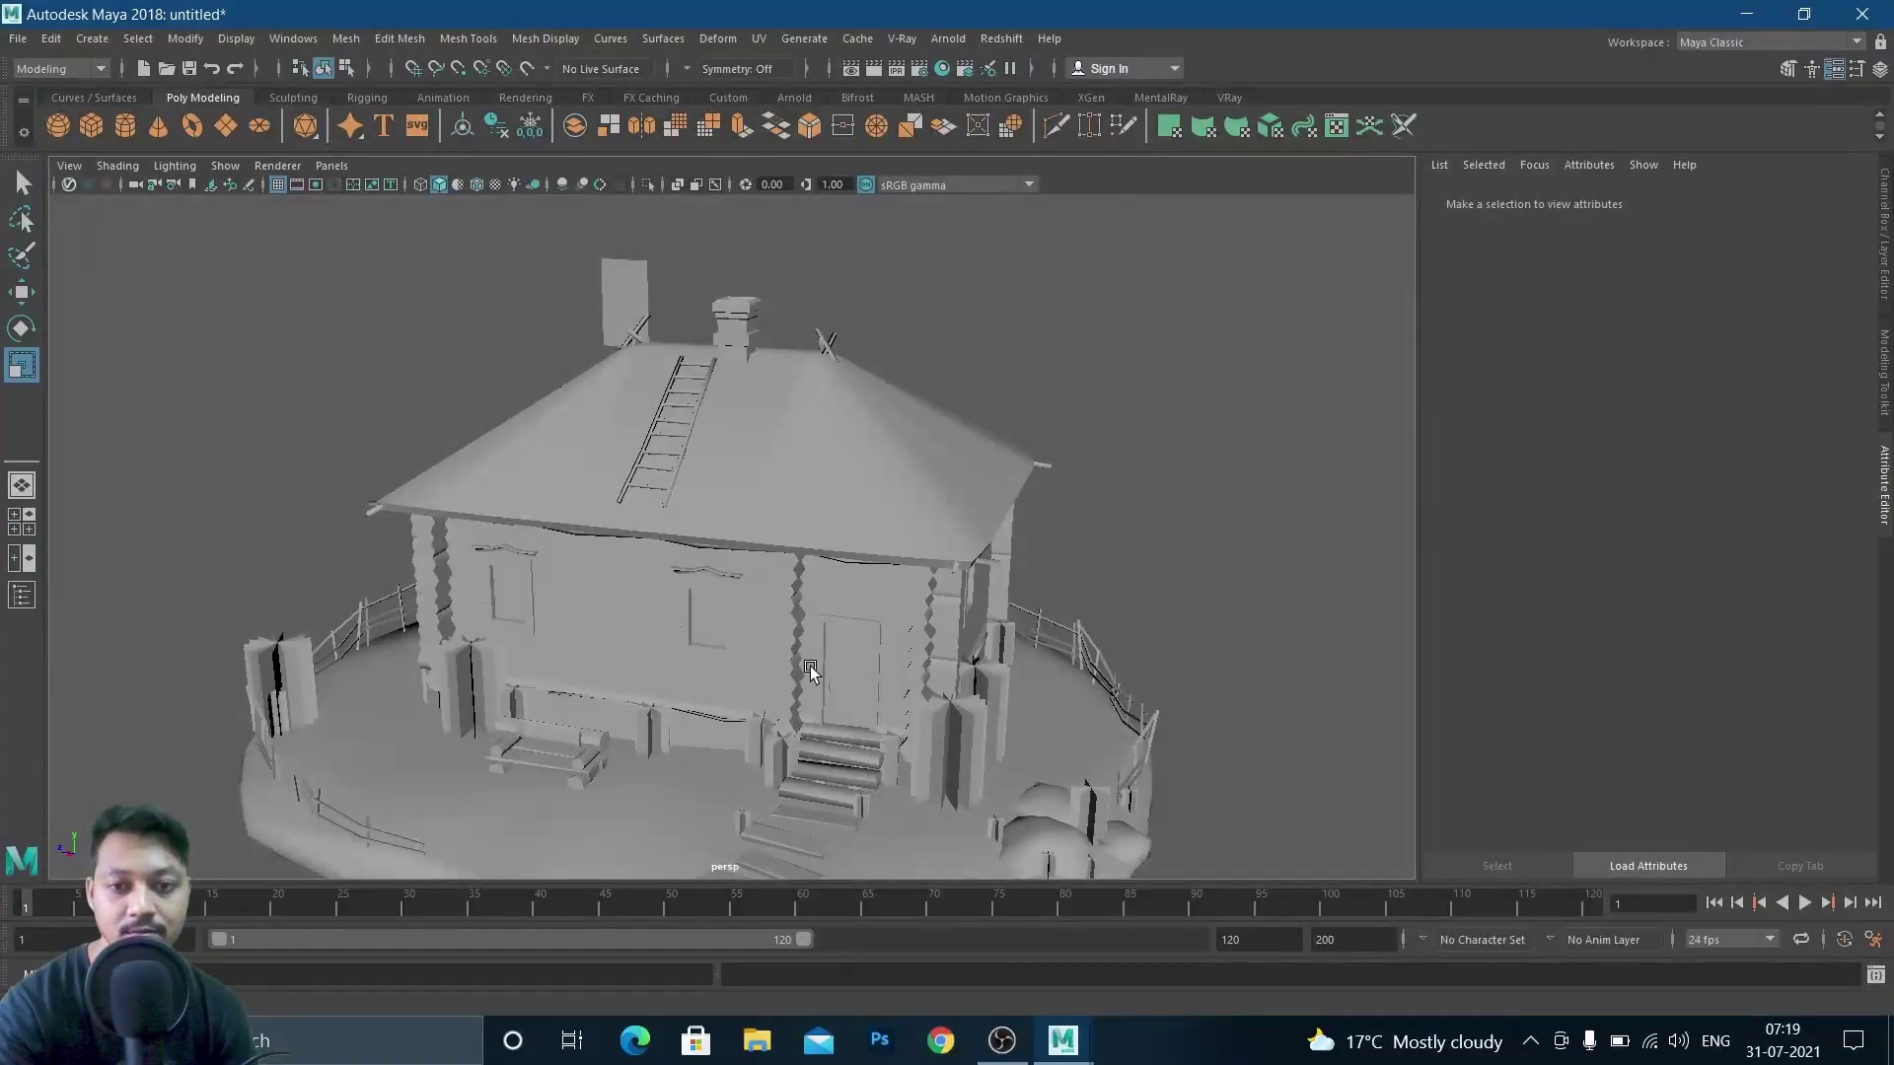
left_click_drag(650, 597, 668, 541, "alt")
left_click_drag(516, 519, 611, 549, "alt")
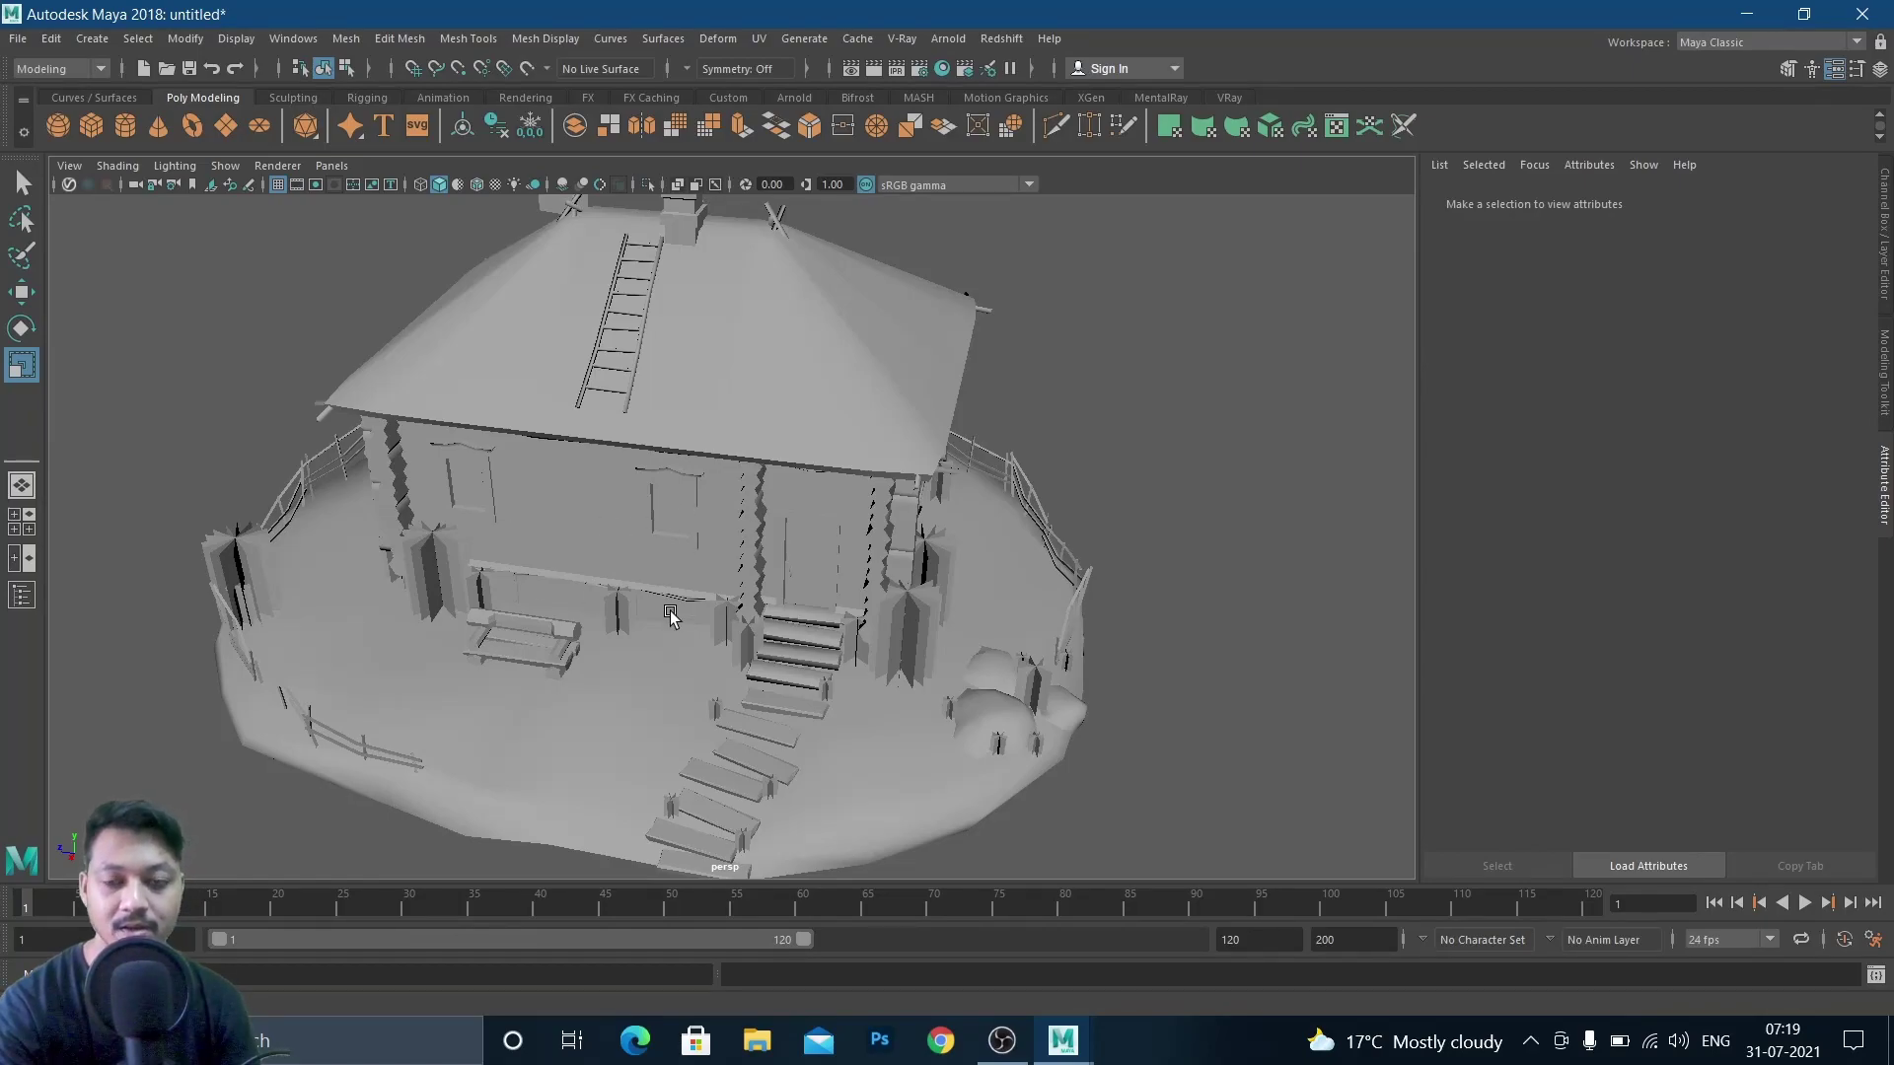
left_click_drag(635, 530, 635, 536, "alt")
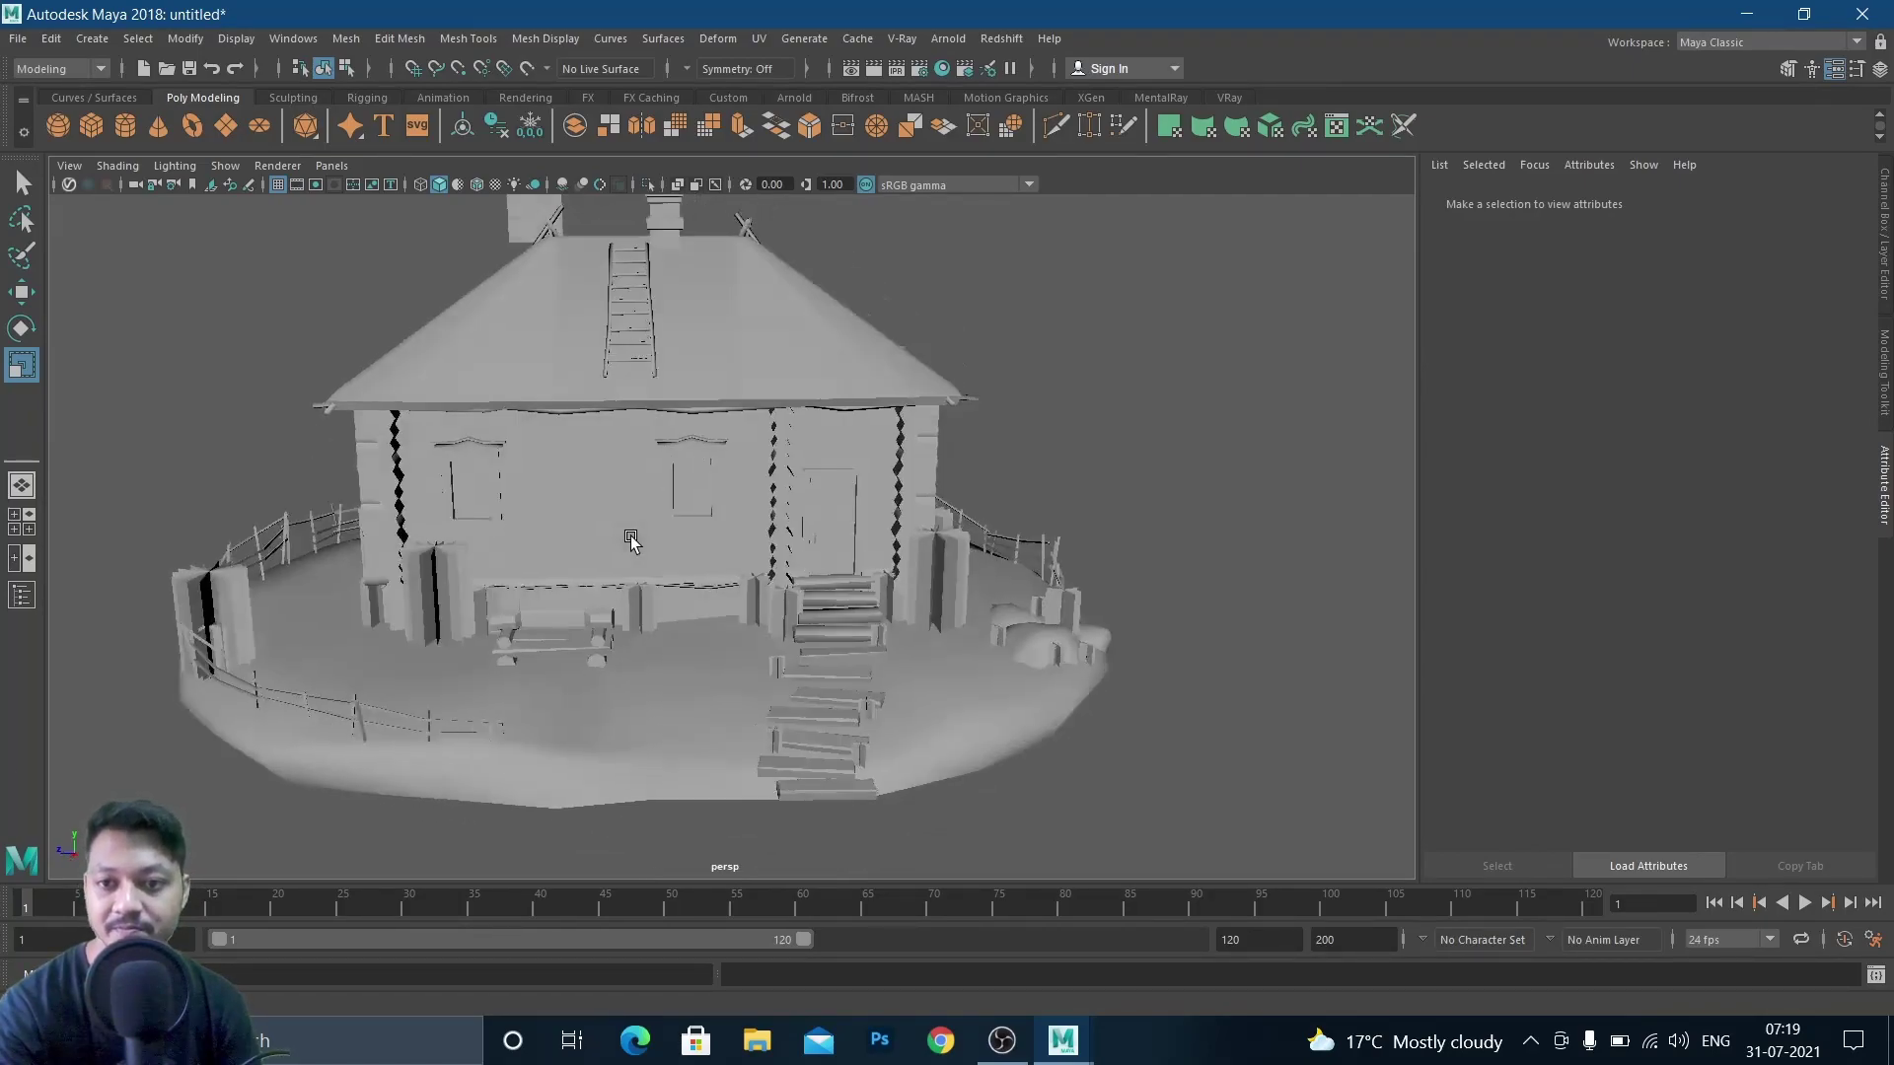
left_click_drag(536, 503, 564, 537, "alt")
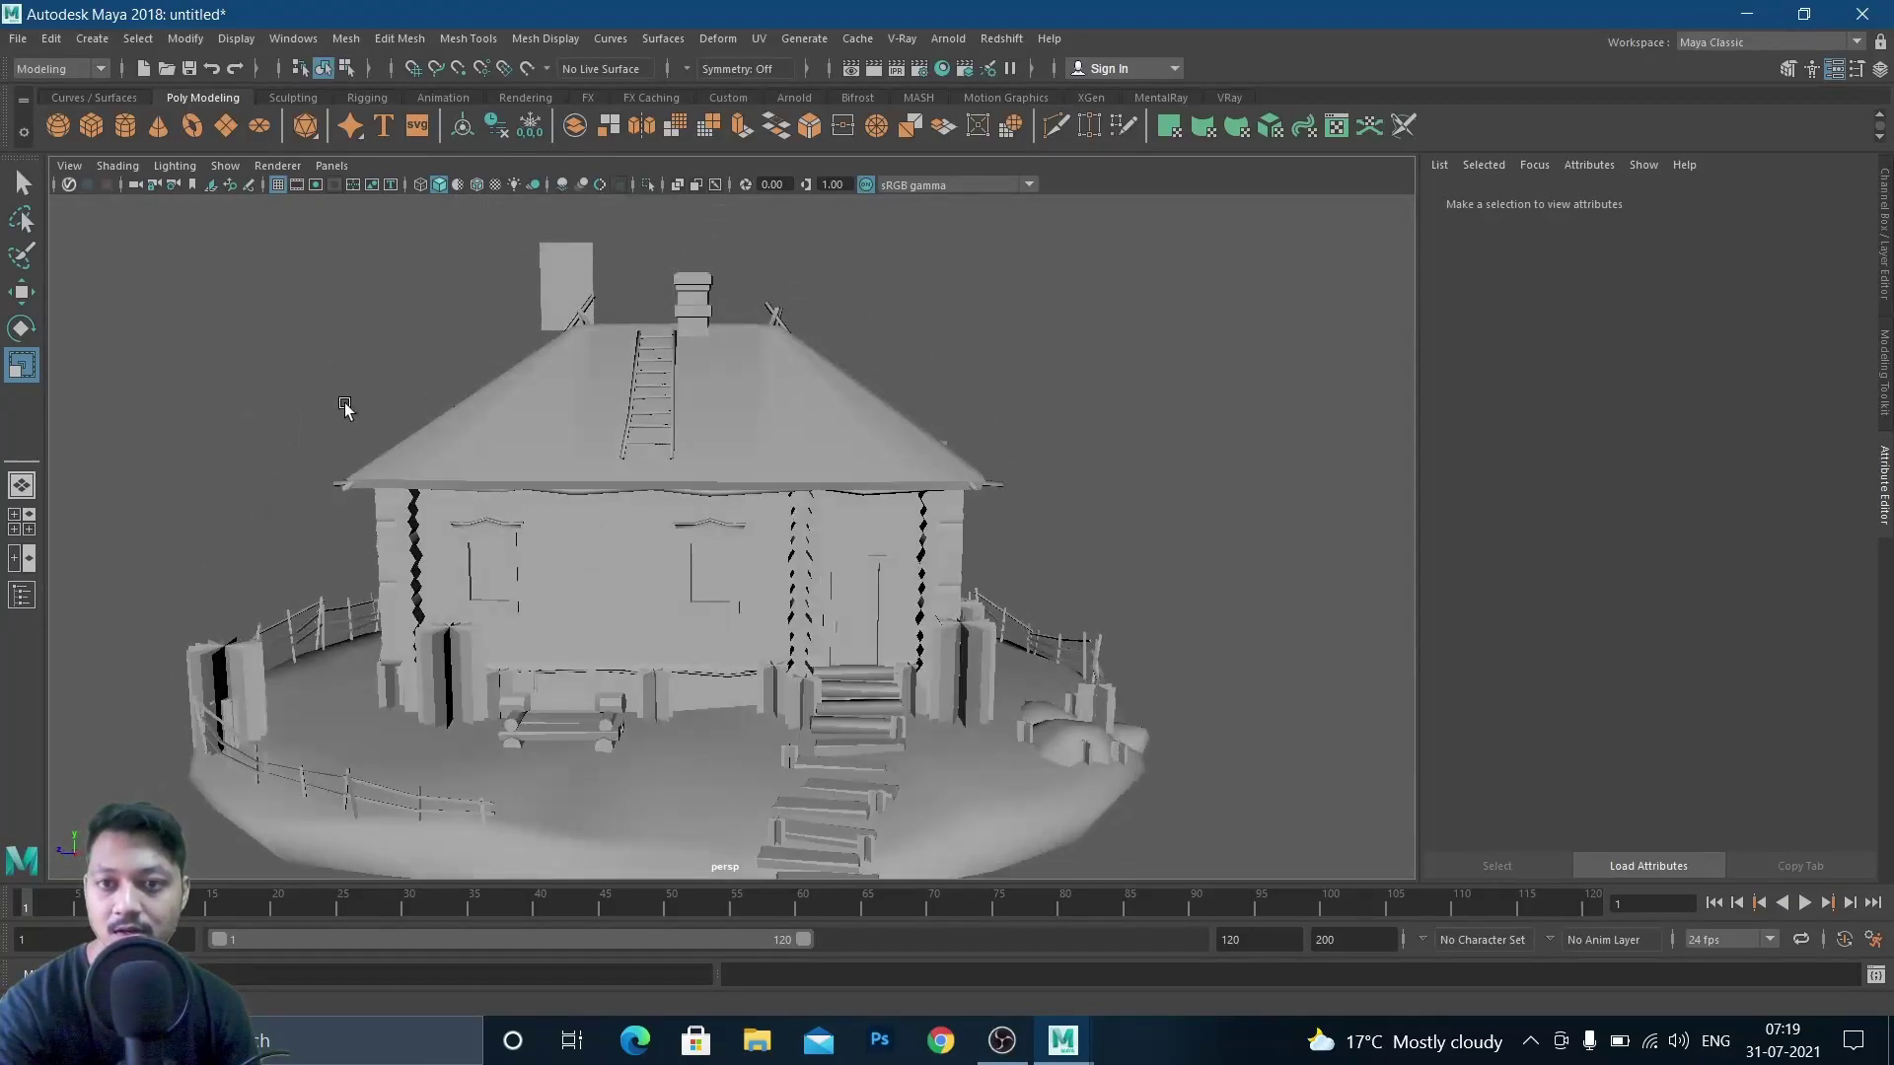
left_click(177, 168)
left_click(191, 303)
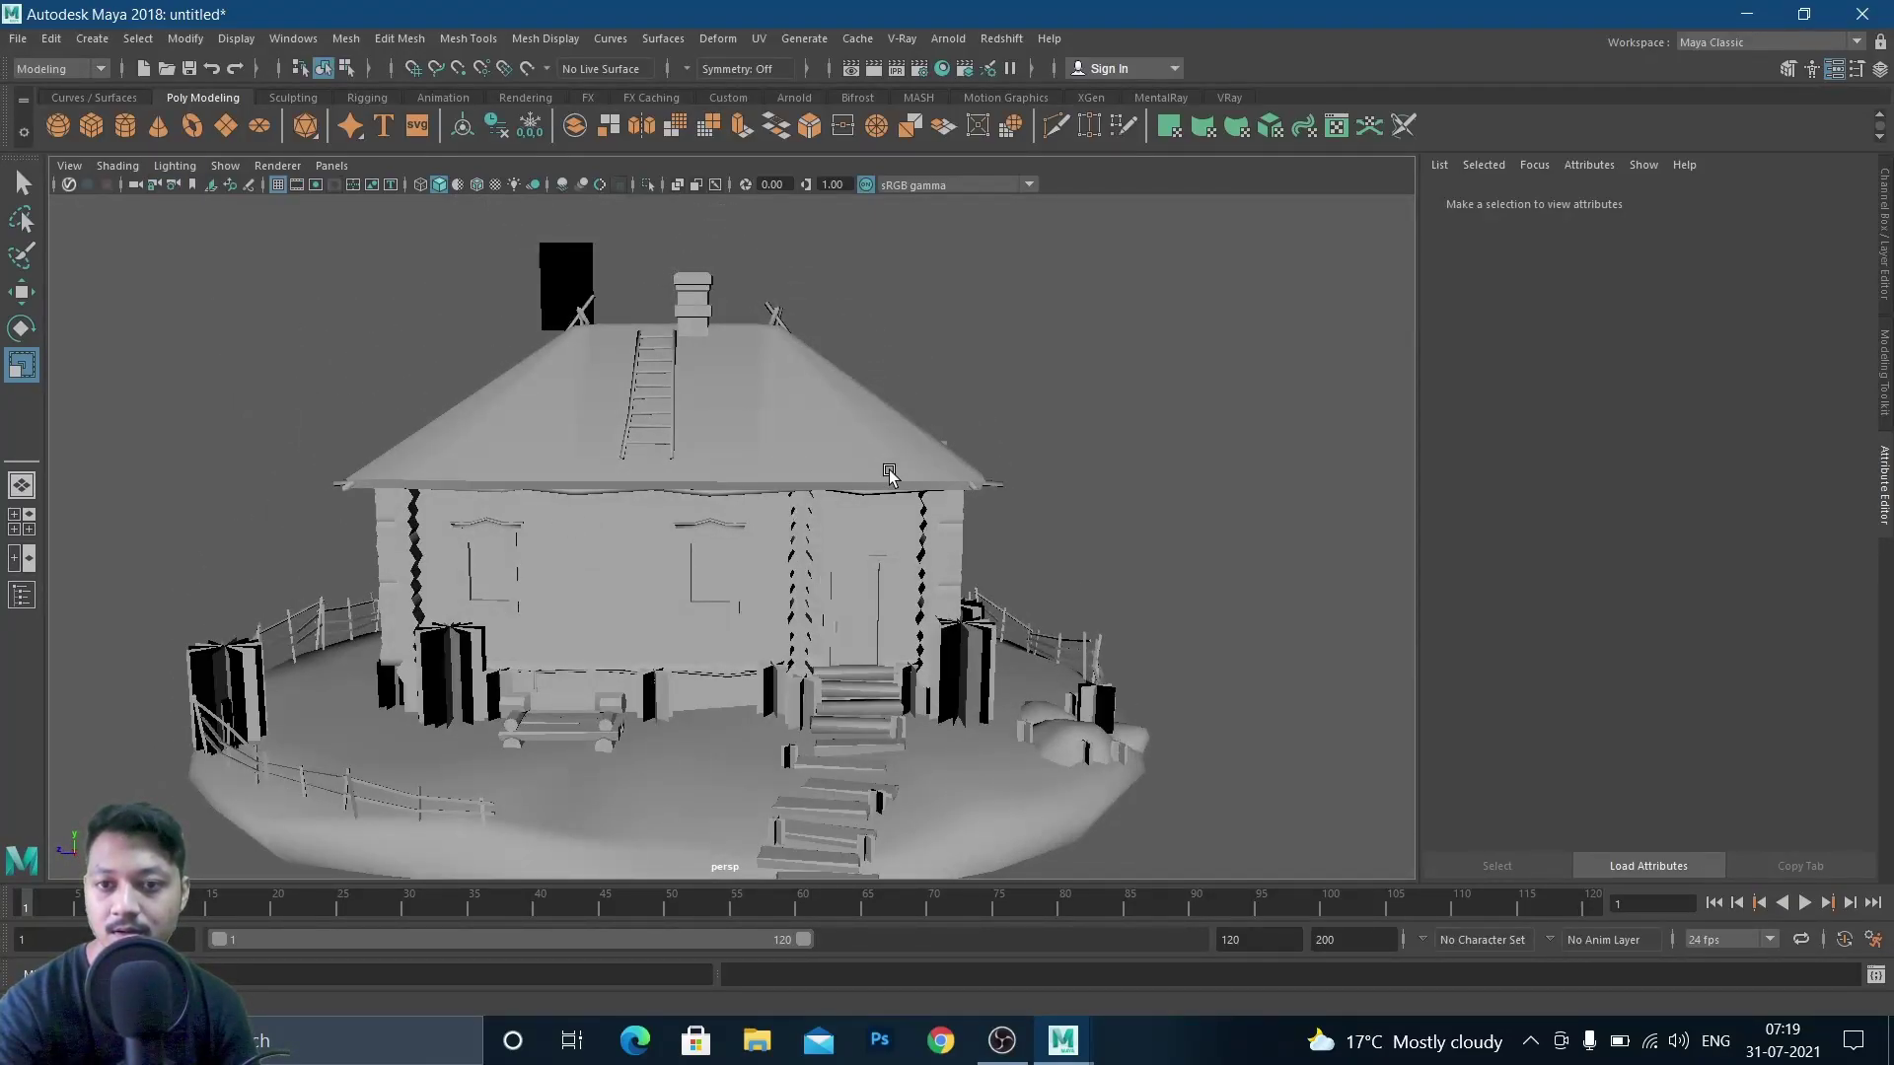
left_click_drag(1084, 531, 464, 385, "alt")
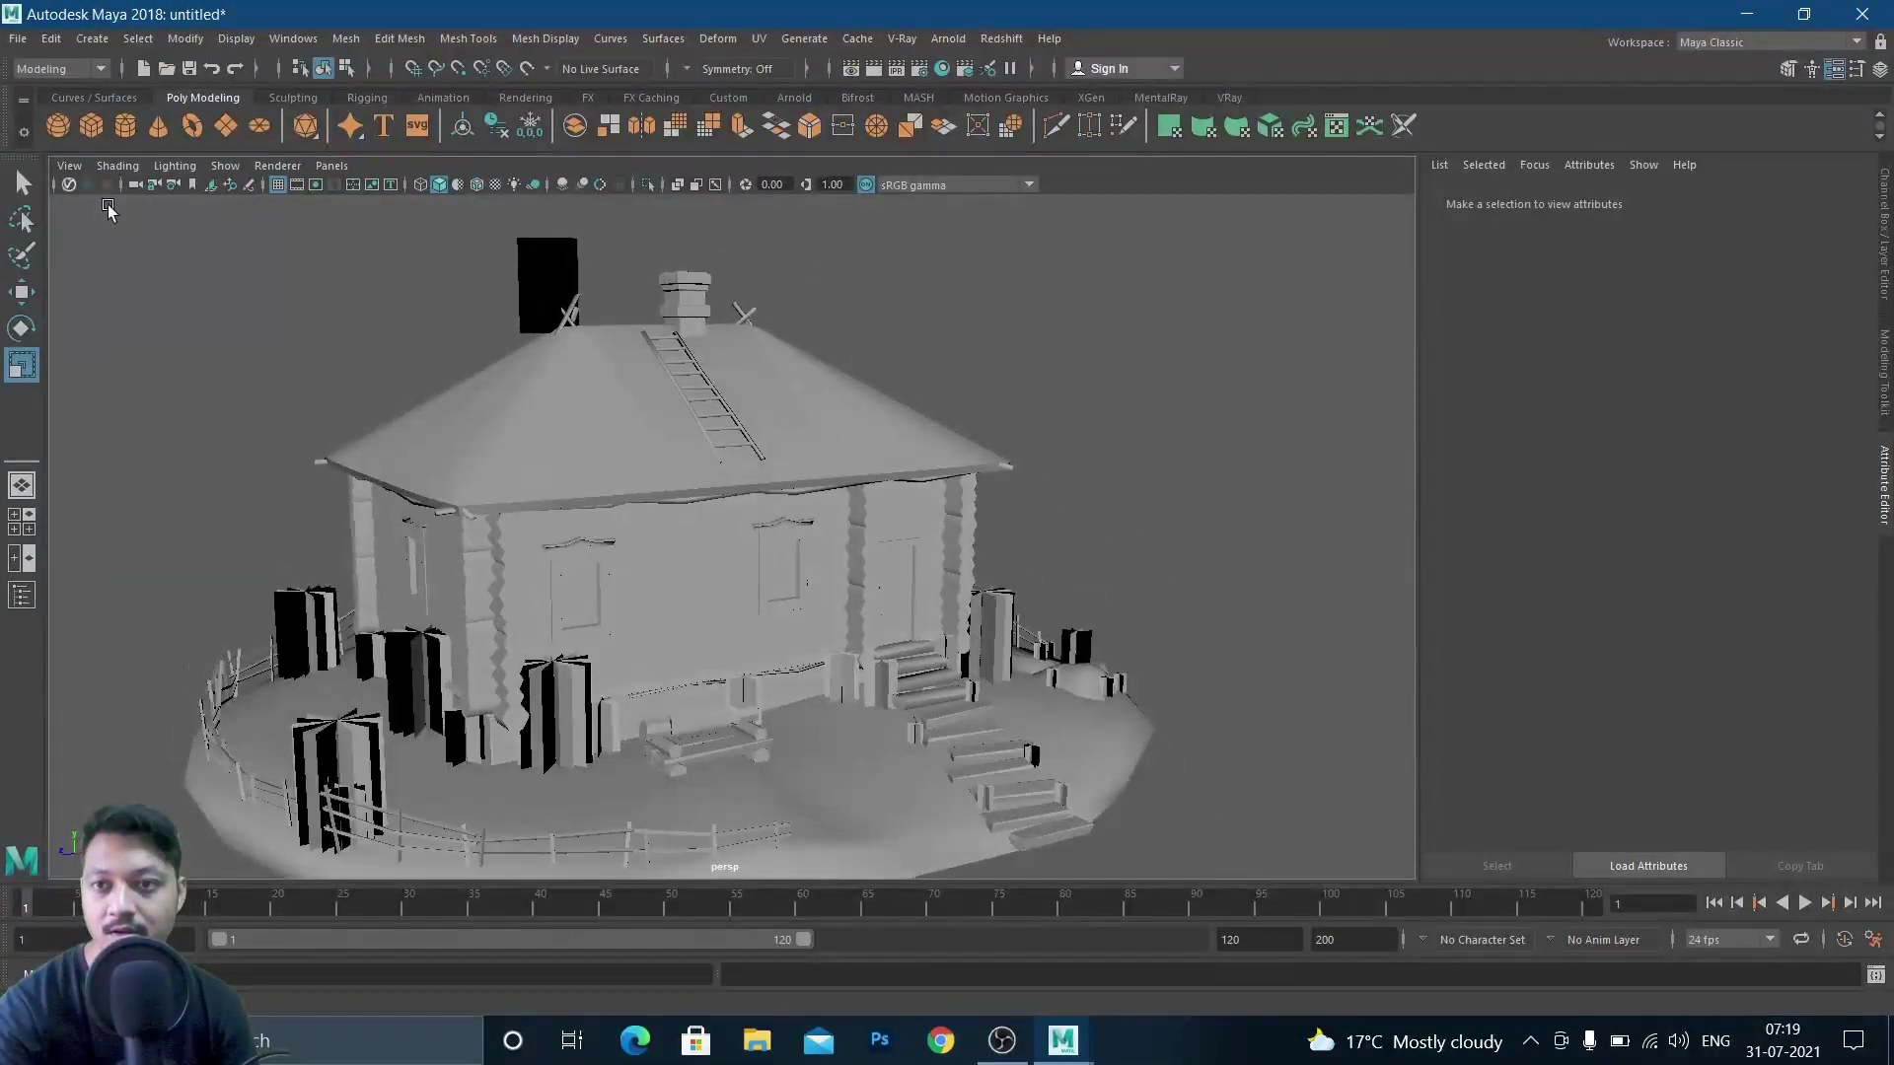
Turn two-sided lighting back on and inspect the house model again
left_click(187, 170)
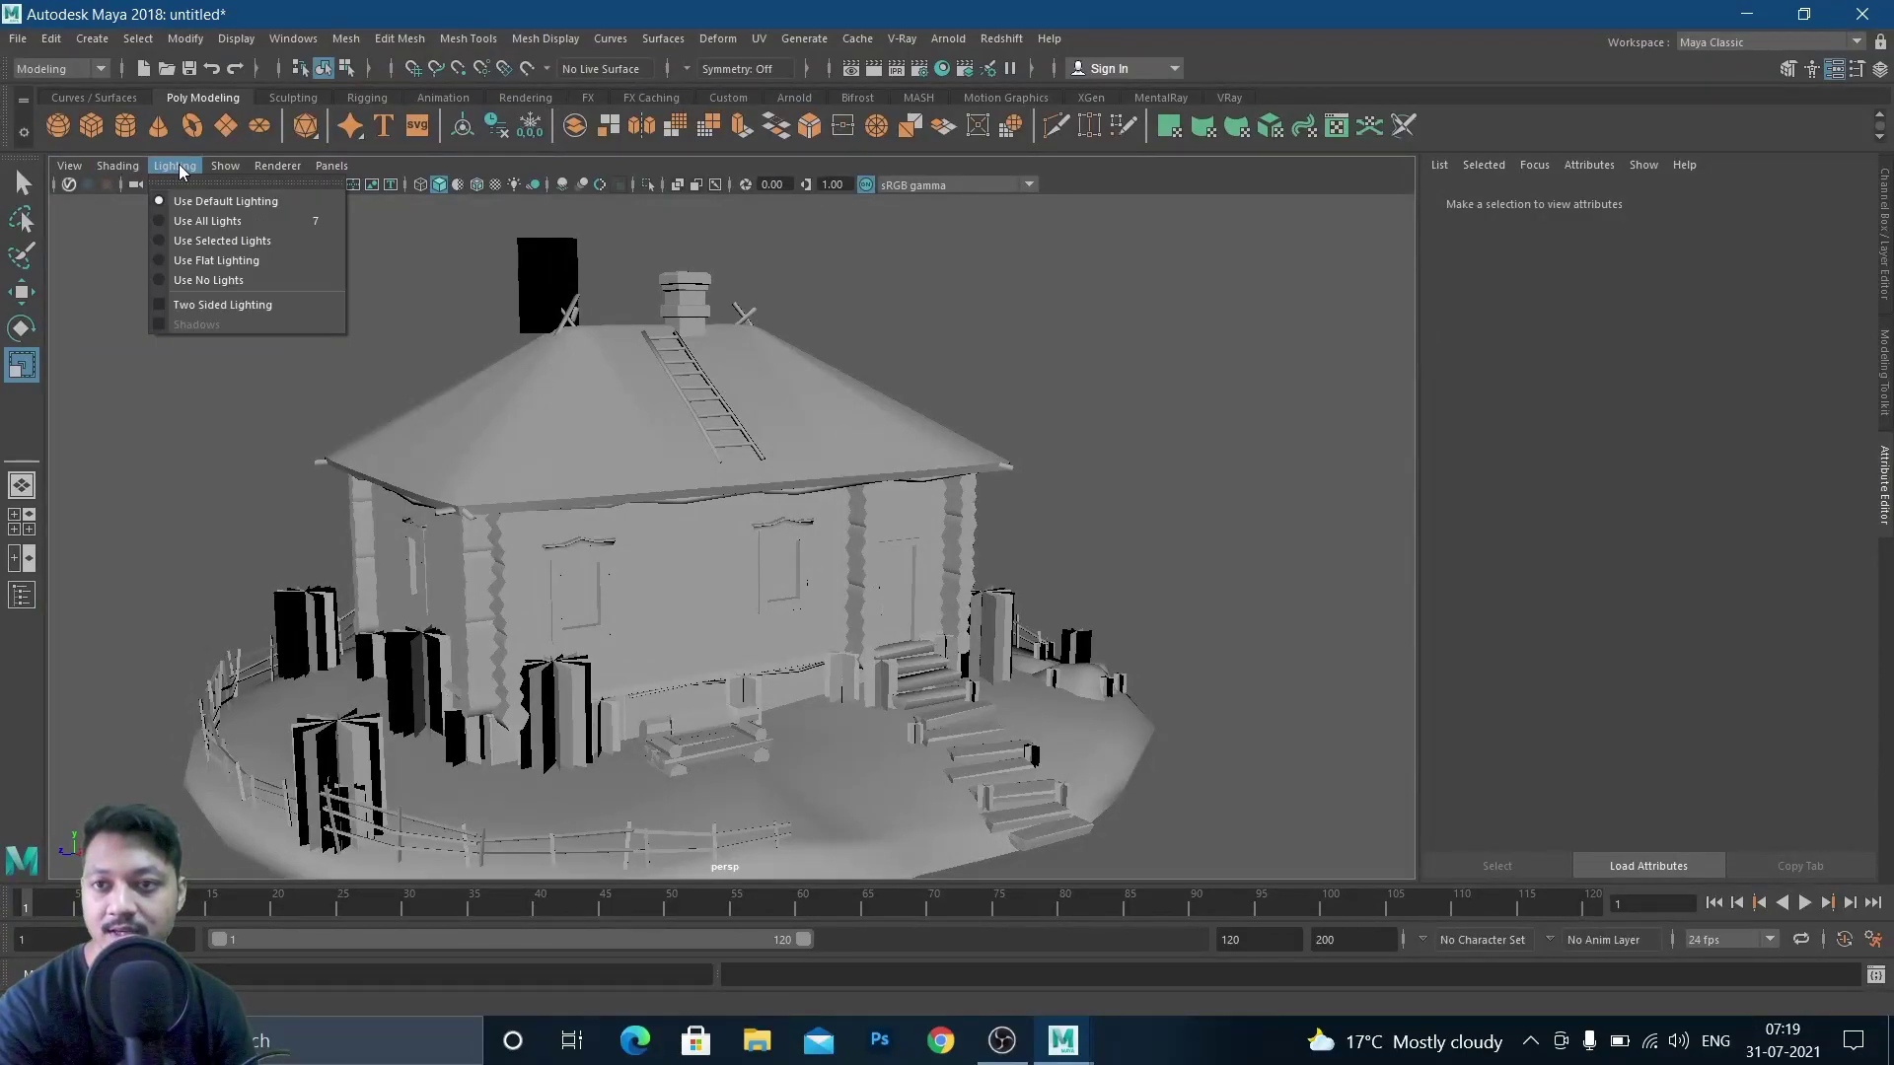
left_click(221, 307)
left_click_drag(900, 490, 874, 539, "alt")
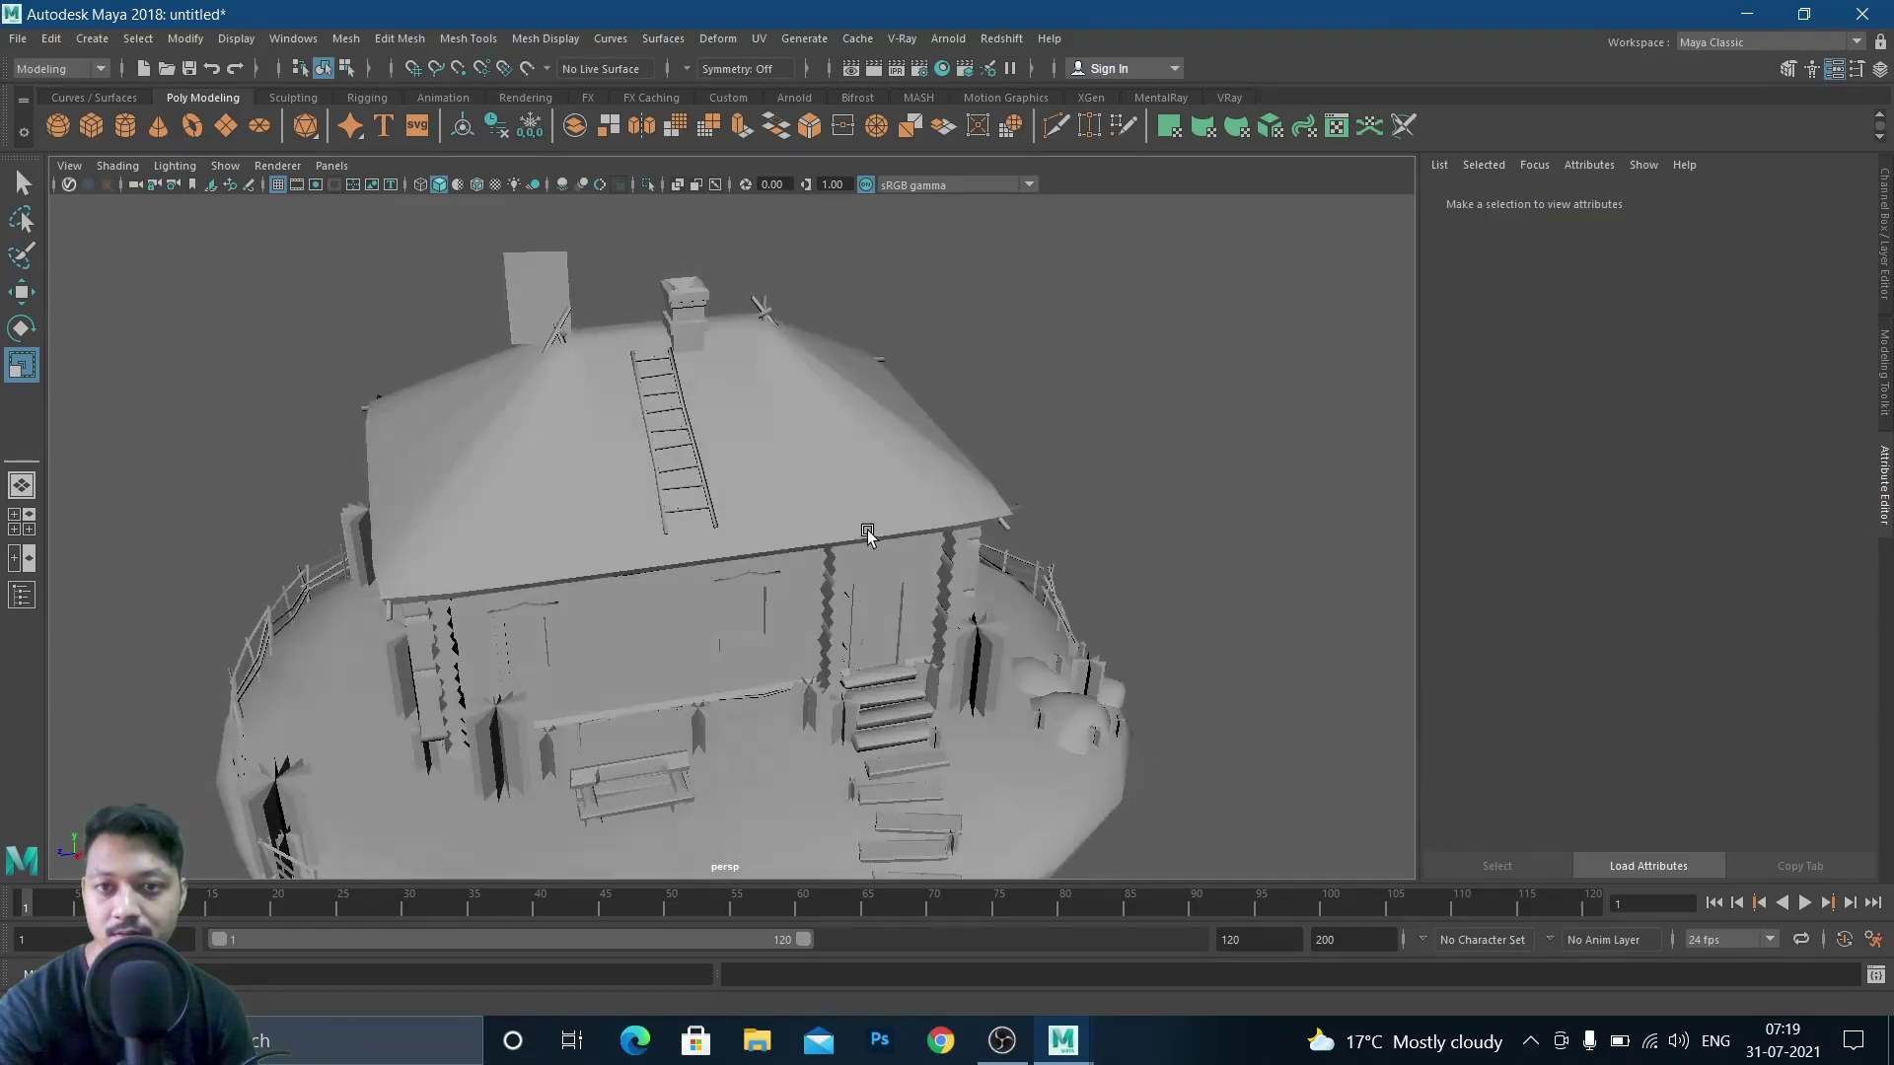
left_click_drag(893, 725, 858, 675, "alt")
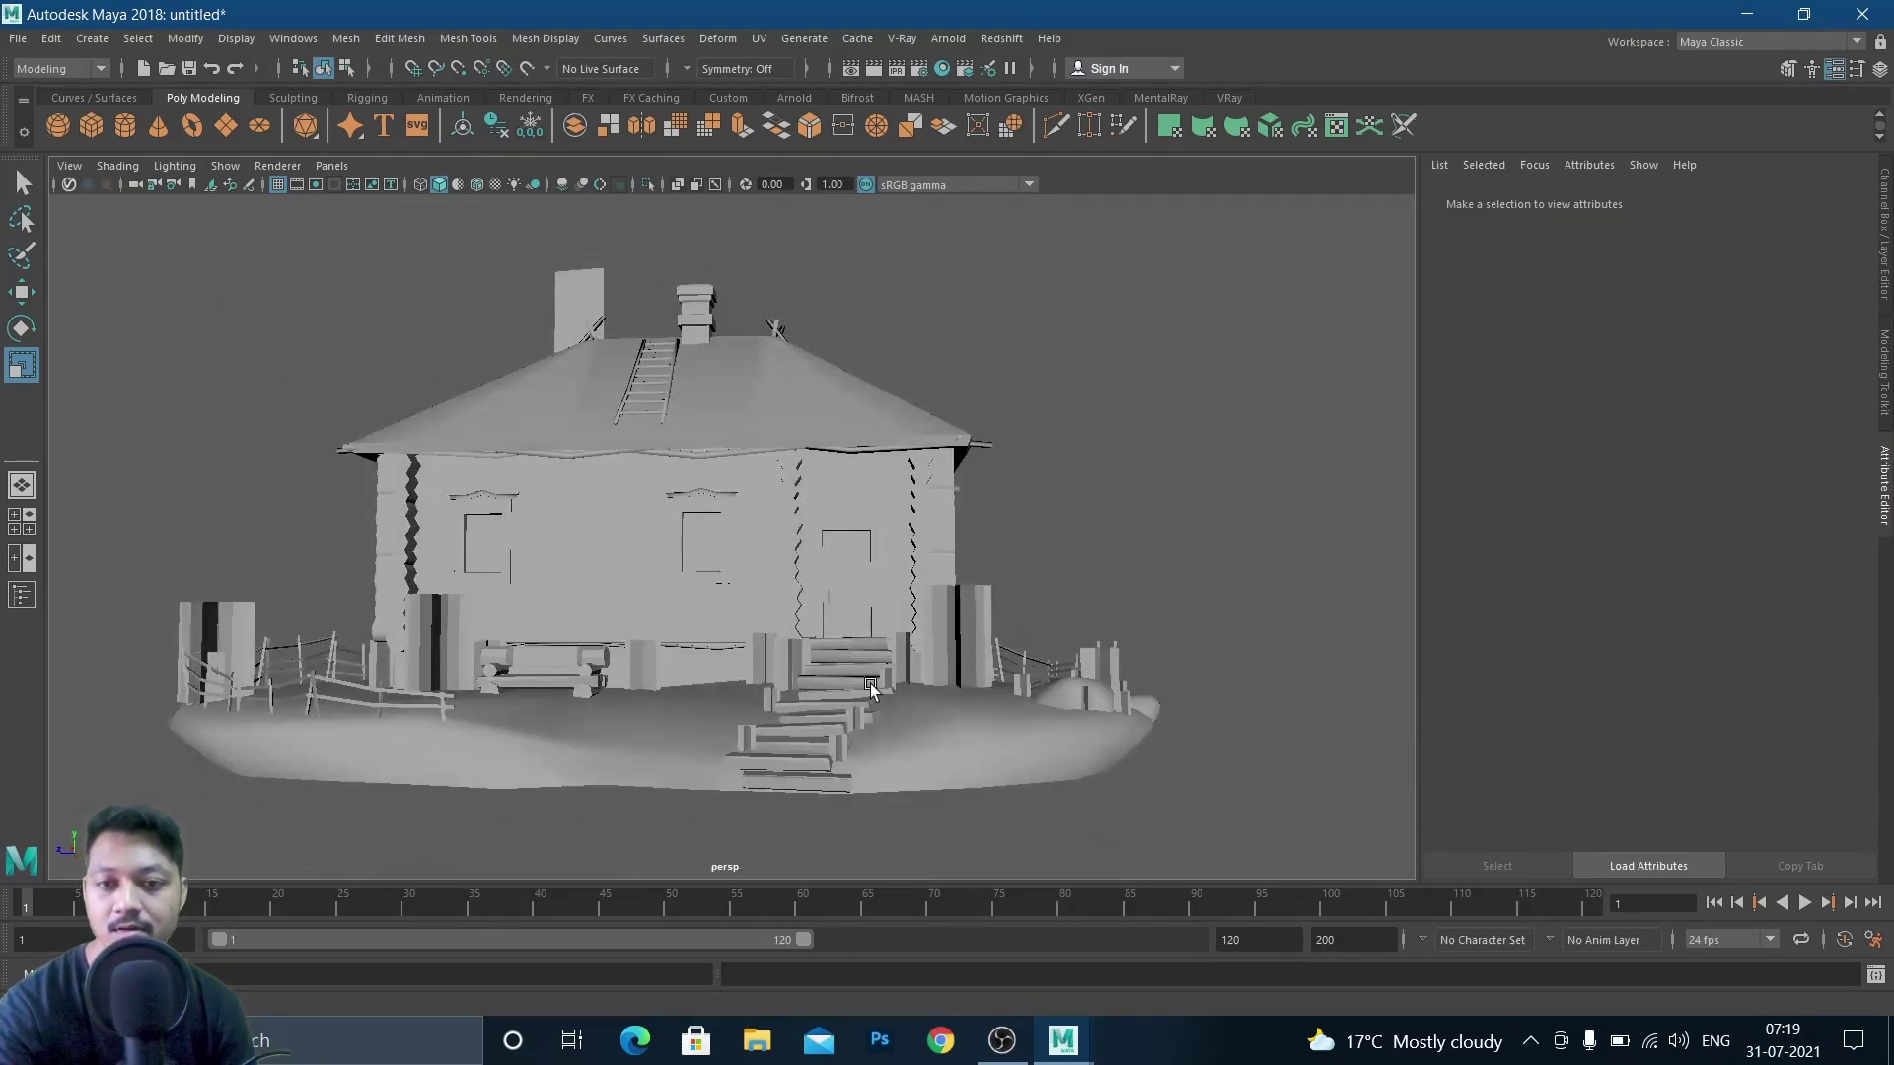
left_click_drag(506, 639, 542, 664, "alt")
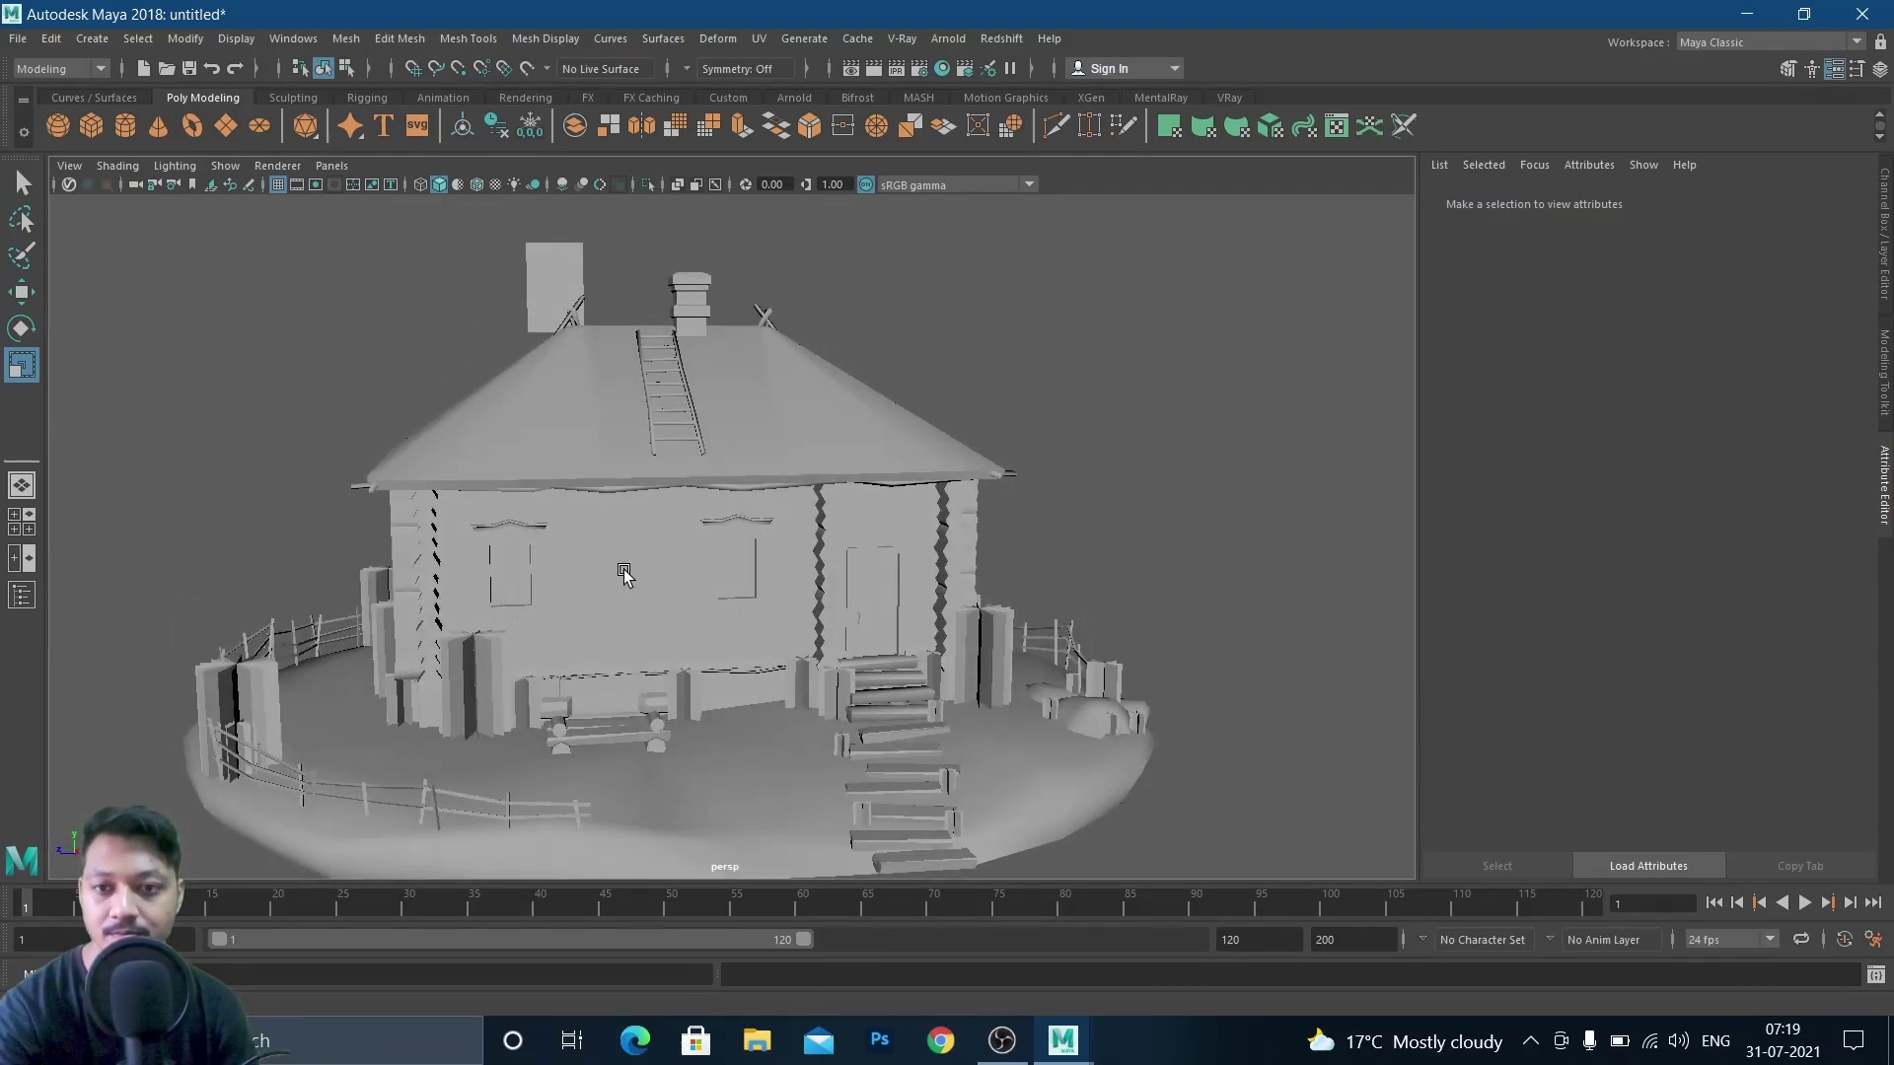
left_click_drag(937, 620, 972, 640, "alt")
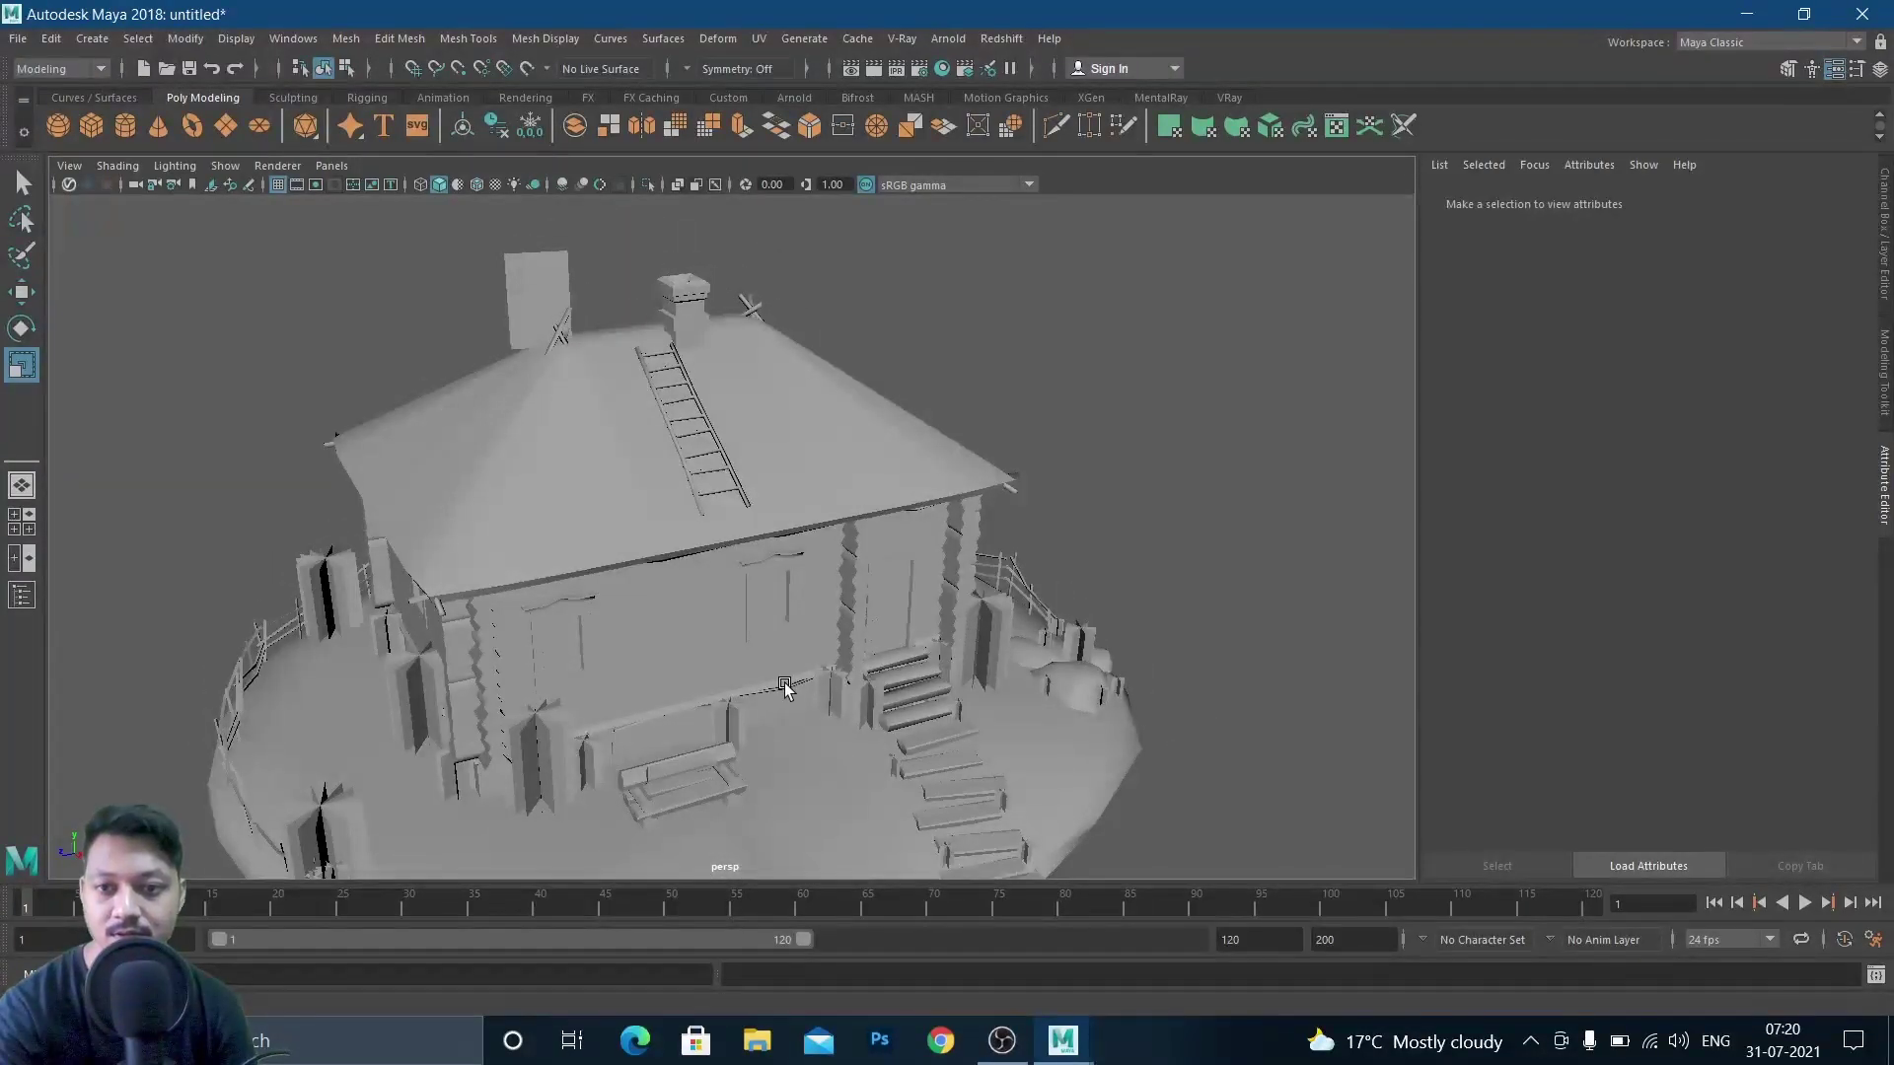
Create a polygon cube and move it away from the house to about X 96.5, Z -41.3
scroll(784, 688, "down", 6)
middle_click_drag(849, 689, 489, 658, "alt")
left_click_drag(470, 588, 533, 635, "alt")
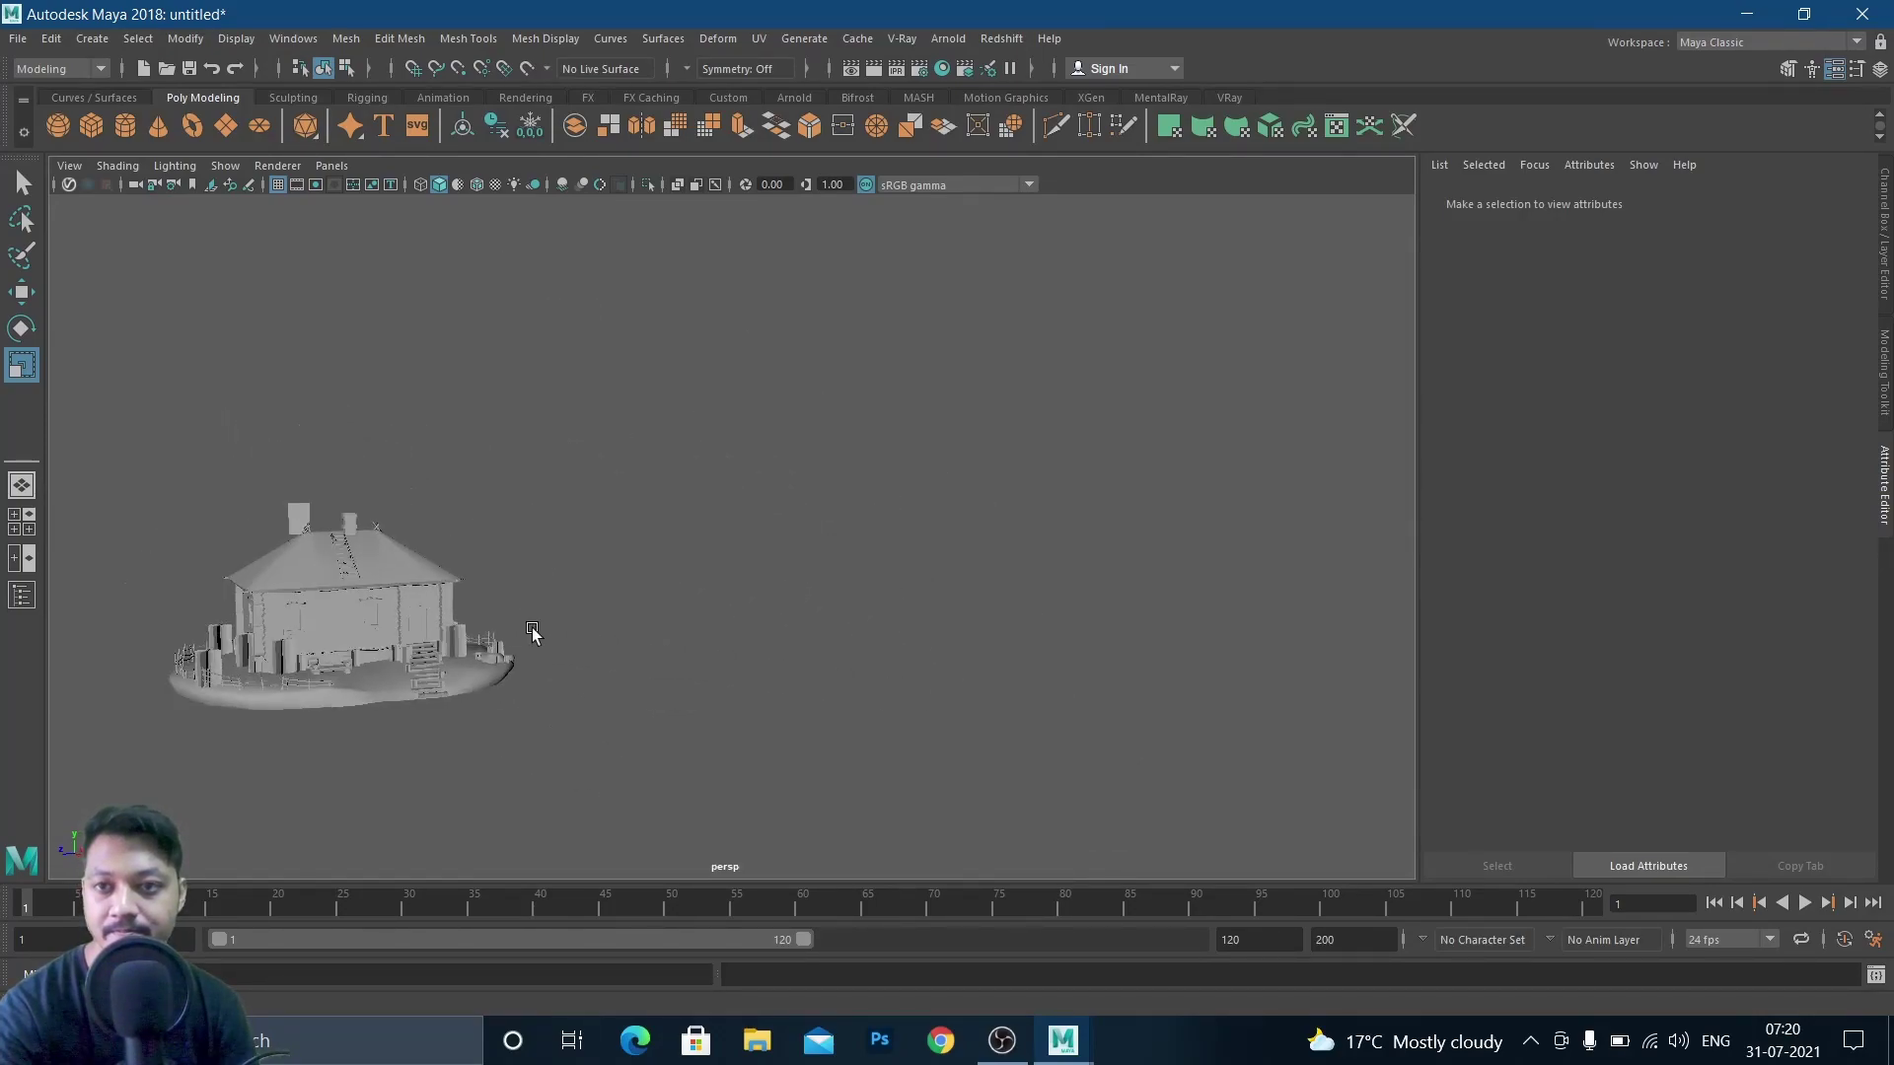
left_click(91, 127)
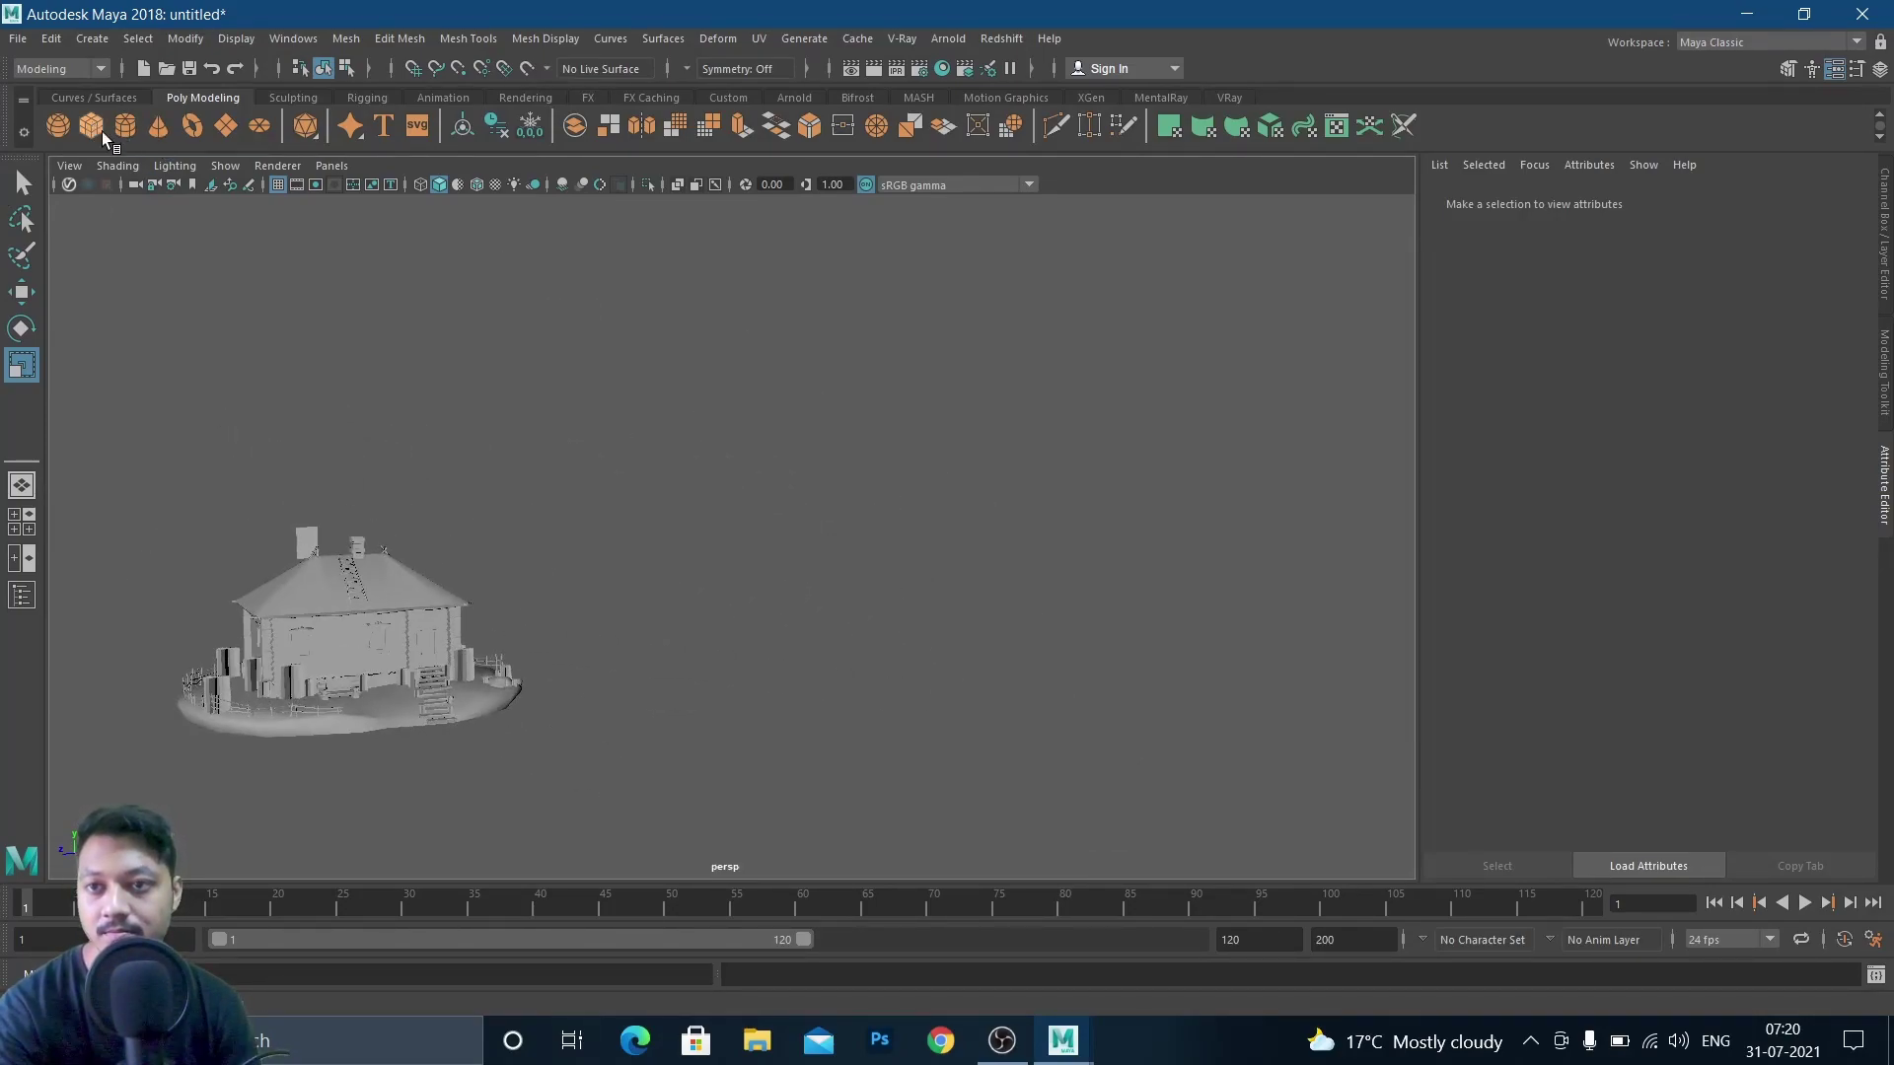
left_click_drag(360, 681, 362, 670, "alt")
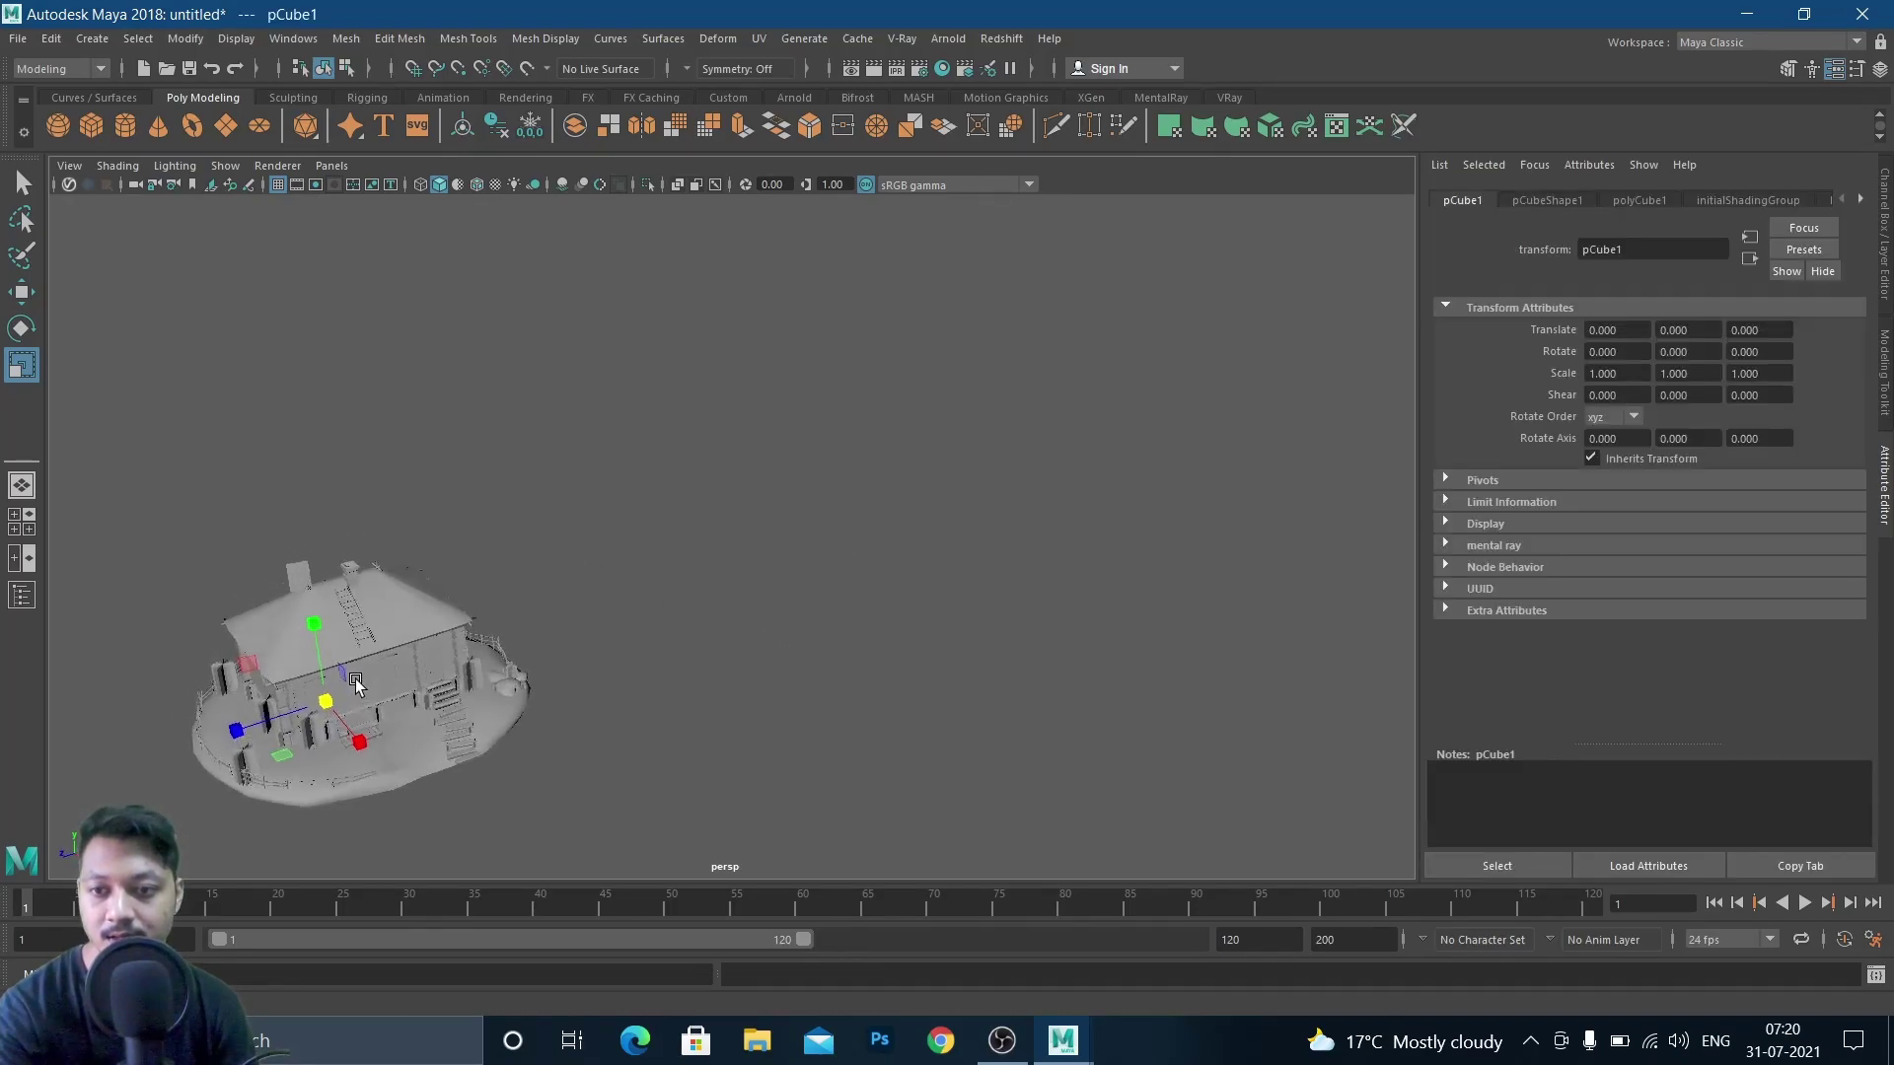
key("w")
left_click_drag(361, 762, 752, 769)
Scale the cube uniformly to about 86.8 on all axes
key("r")
middle_click_drag(753, 769, 810, 526, "alt")
left_click_drag(811, 526, 623, 649, "alt")
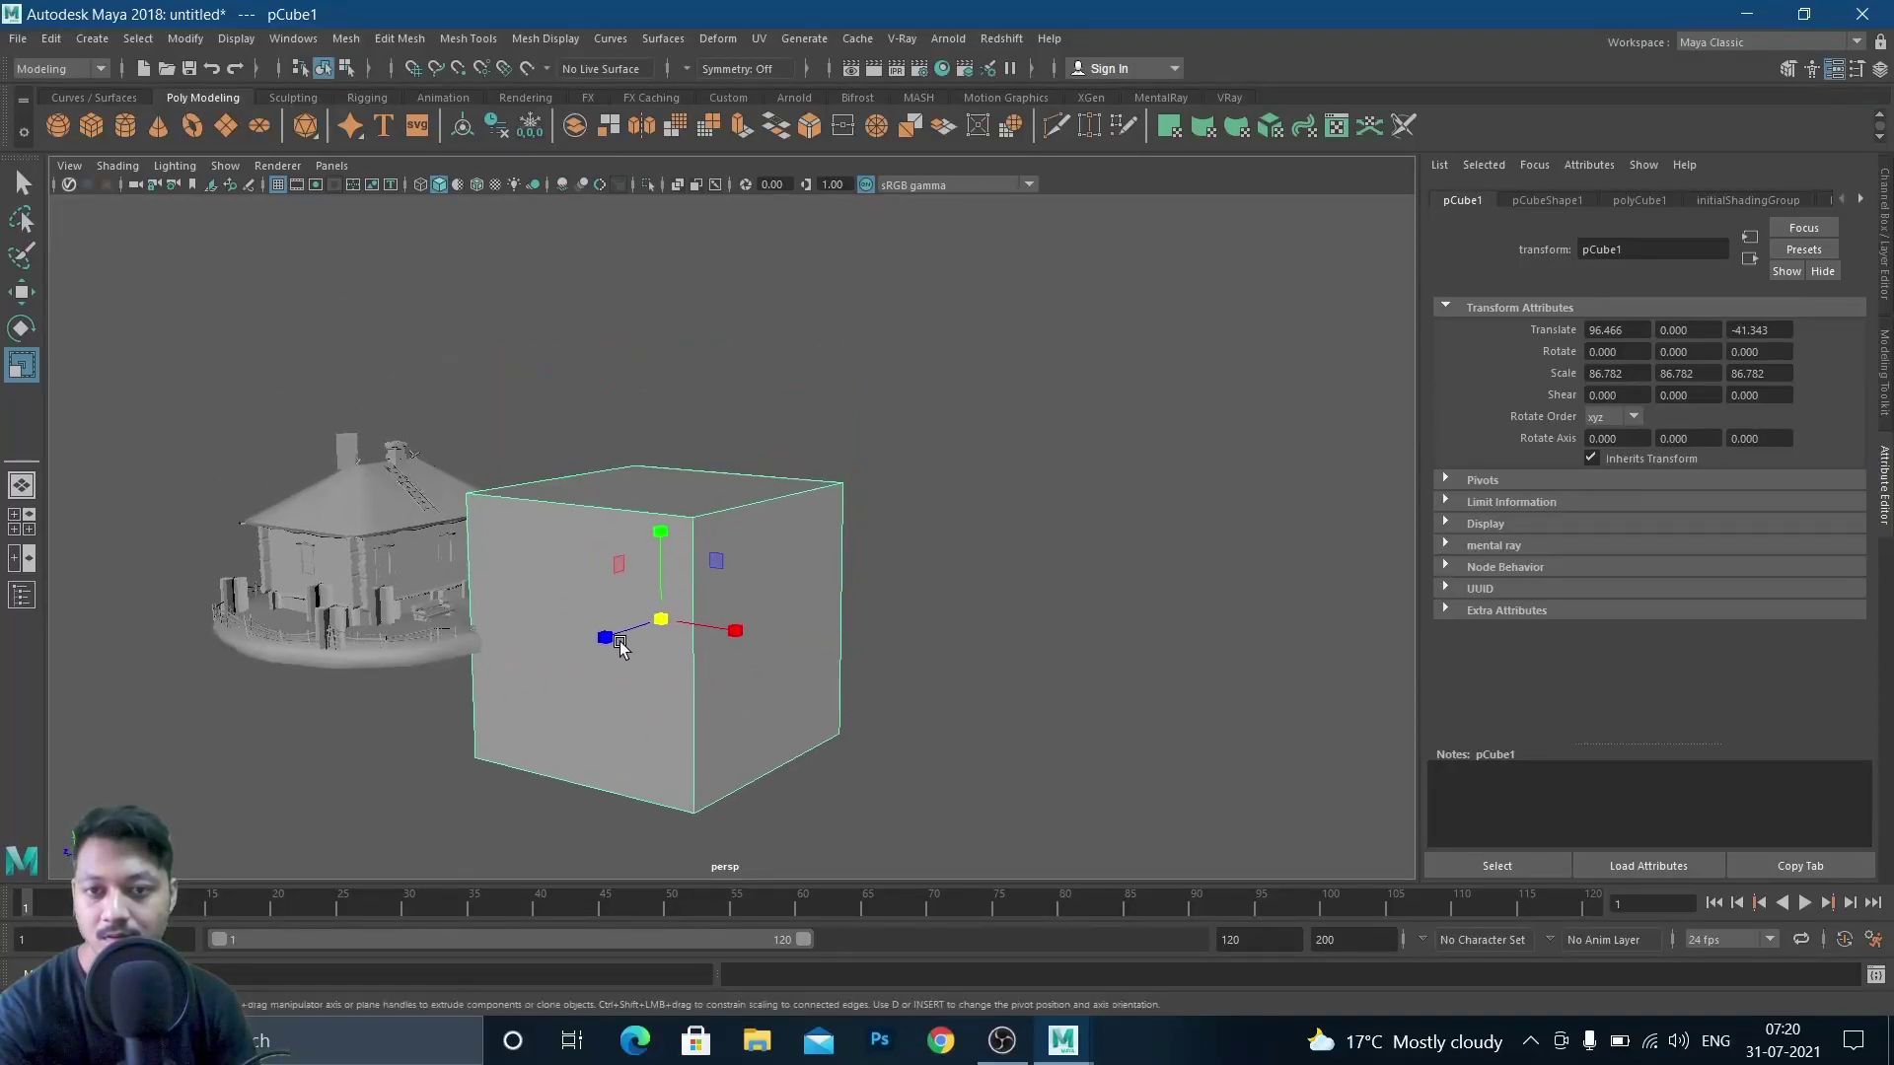
scroll(810, 659, "up", 5)
left_click_drag(811, 664, 927, 588, "alt")
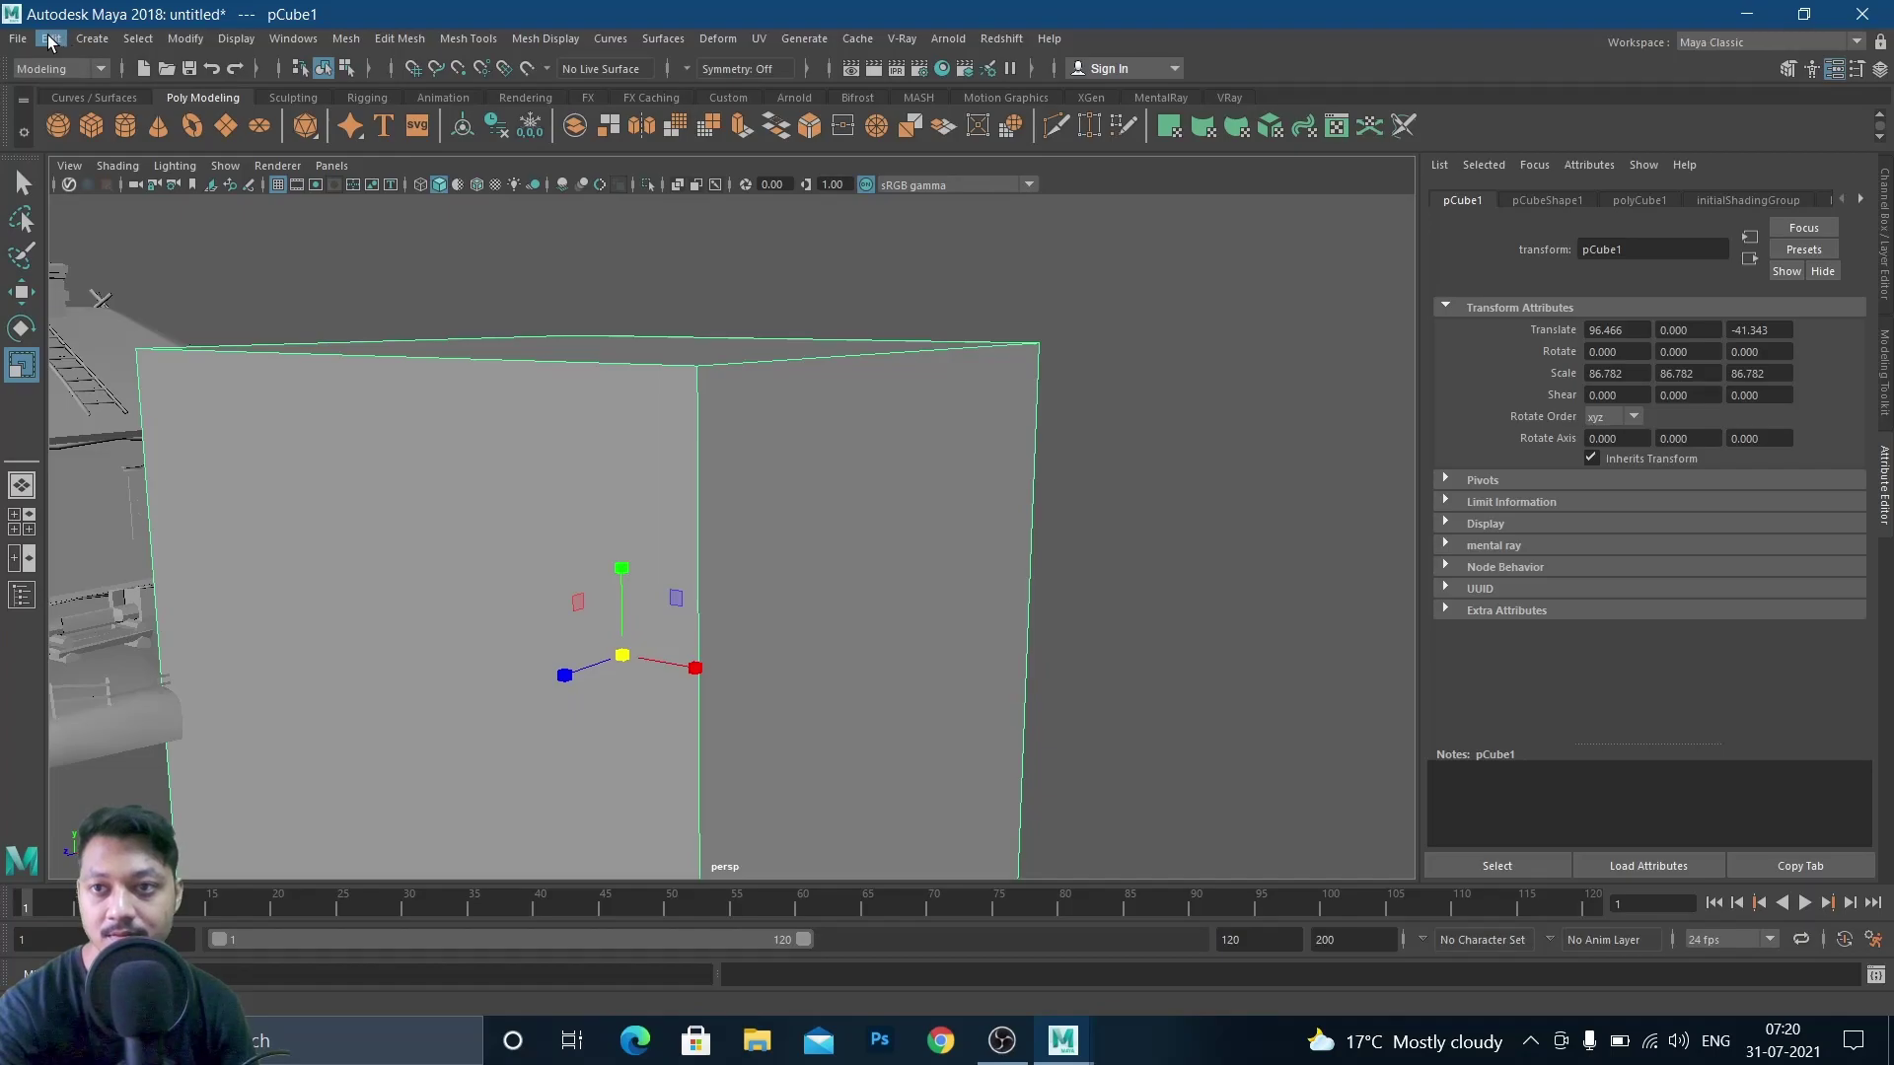
Create a point light and move it inside the cube, to about X 102.8 and Z -40.3
left_click(92, 39)
mouse_move(124, 148)
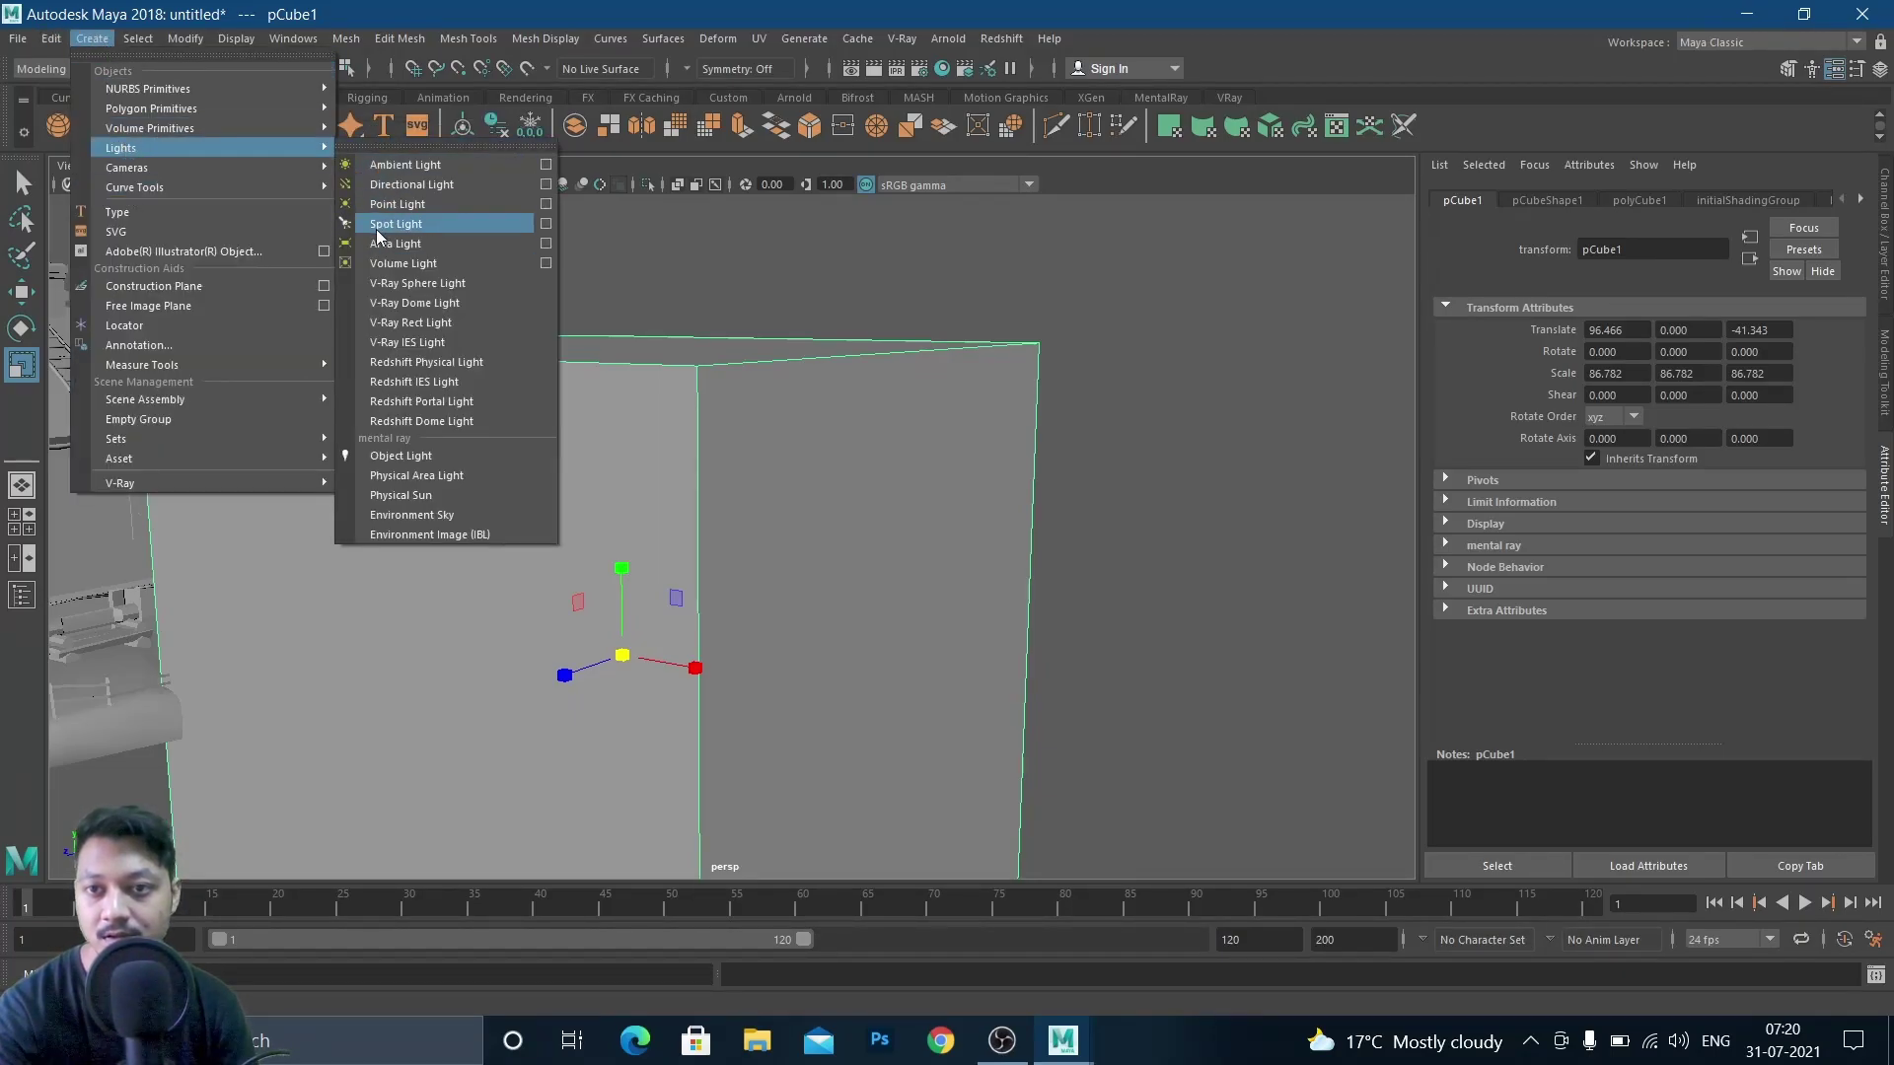
left_click(394, 205)
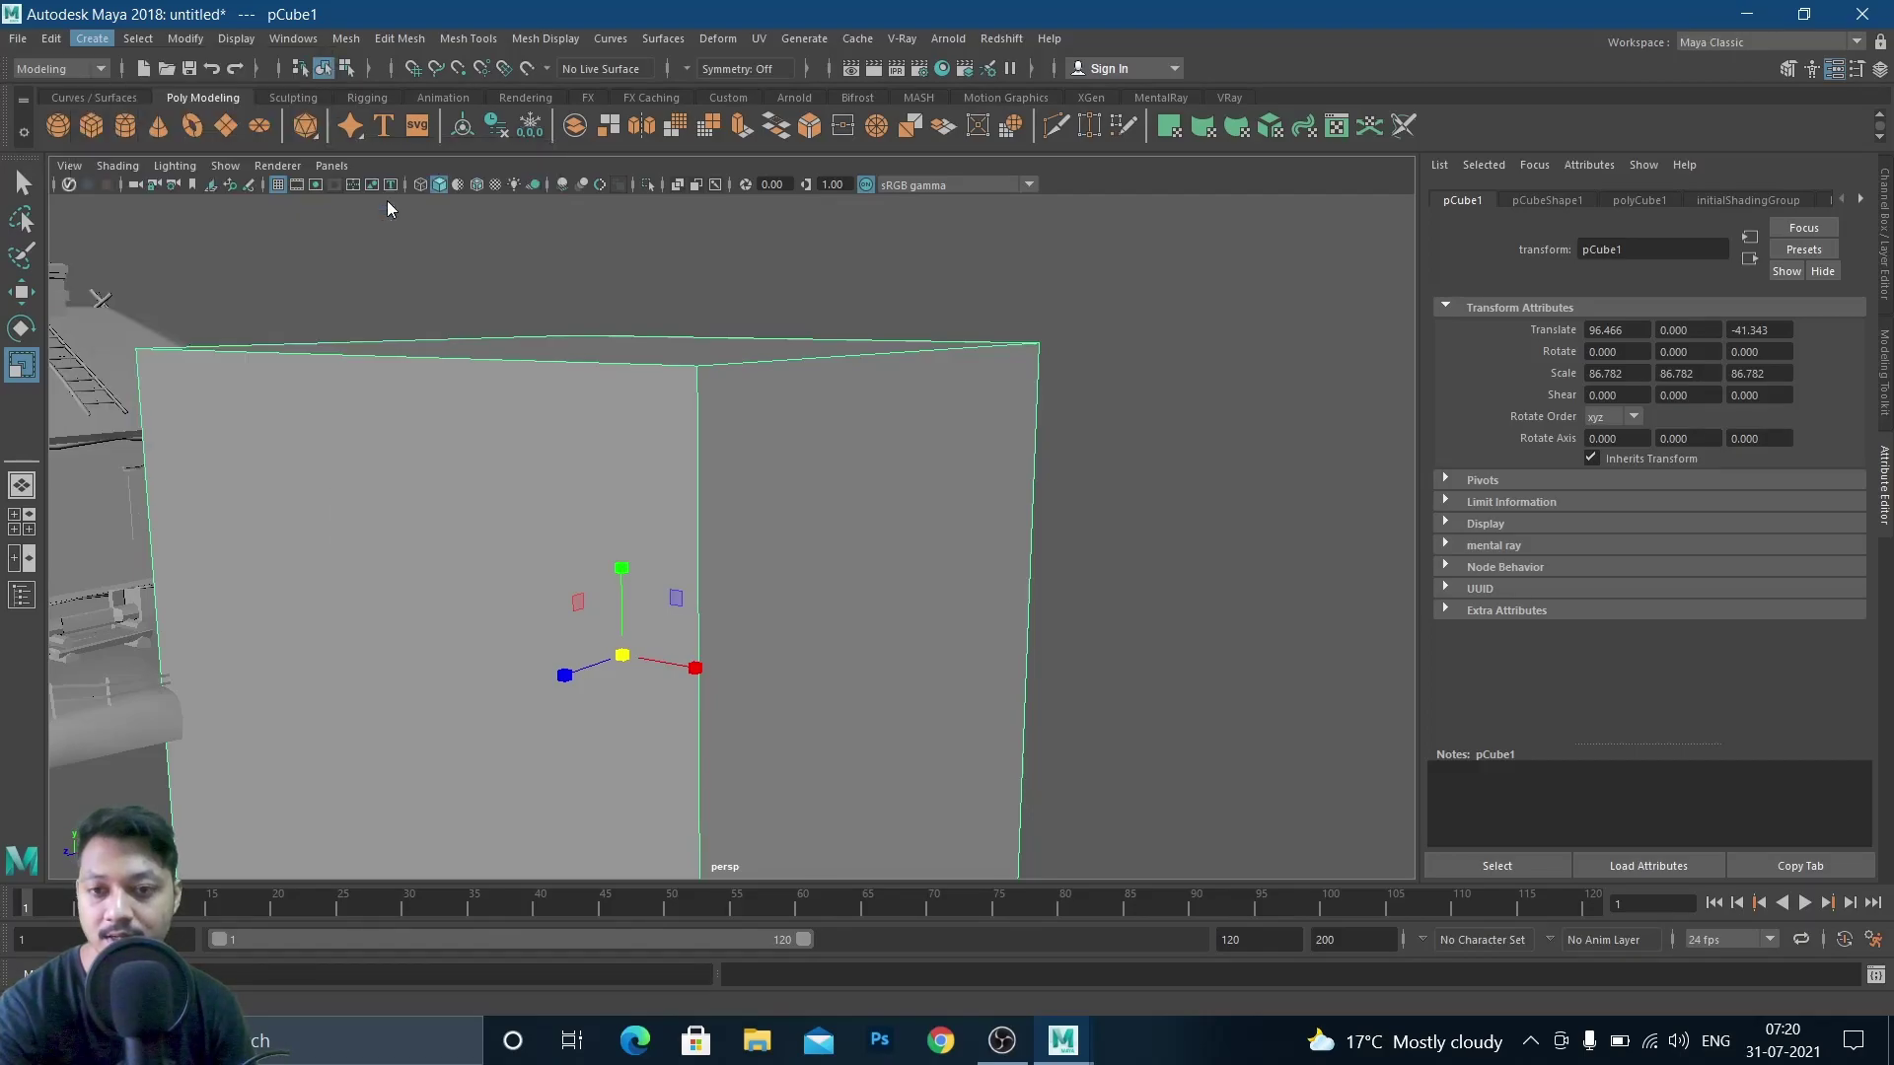
scroll(759, 690, "down", 6)
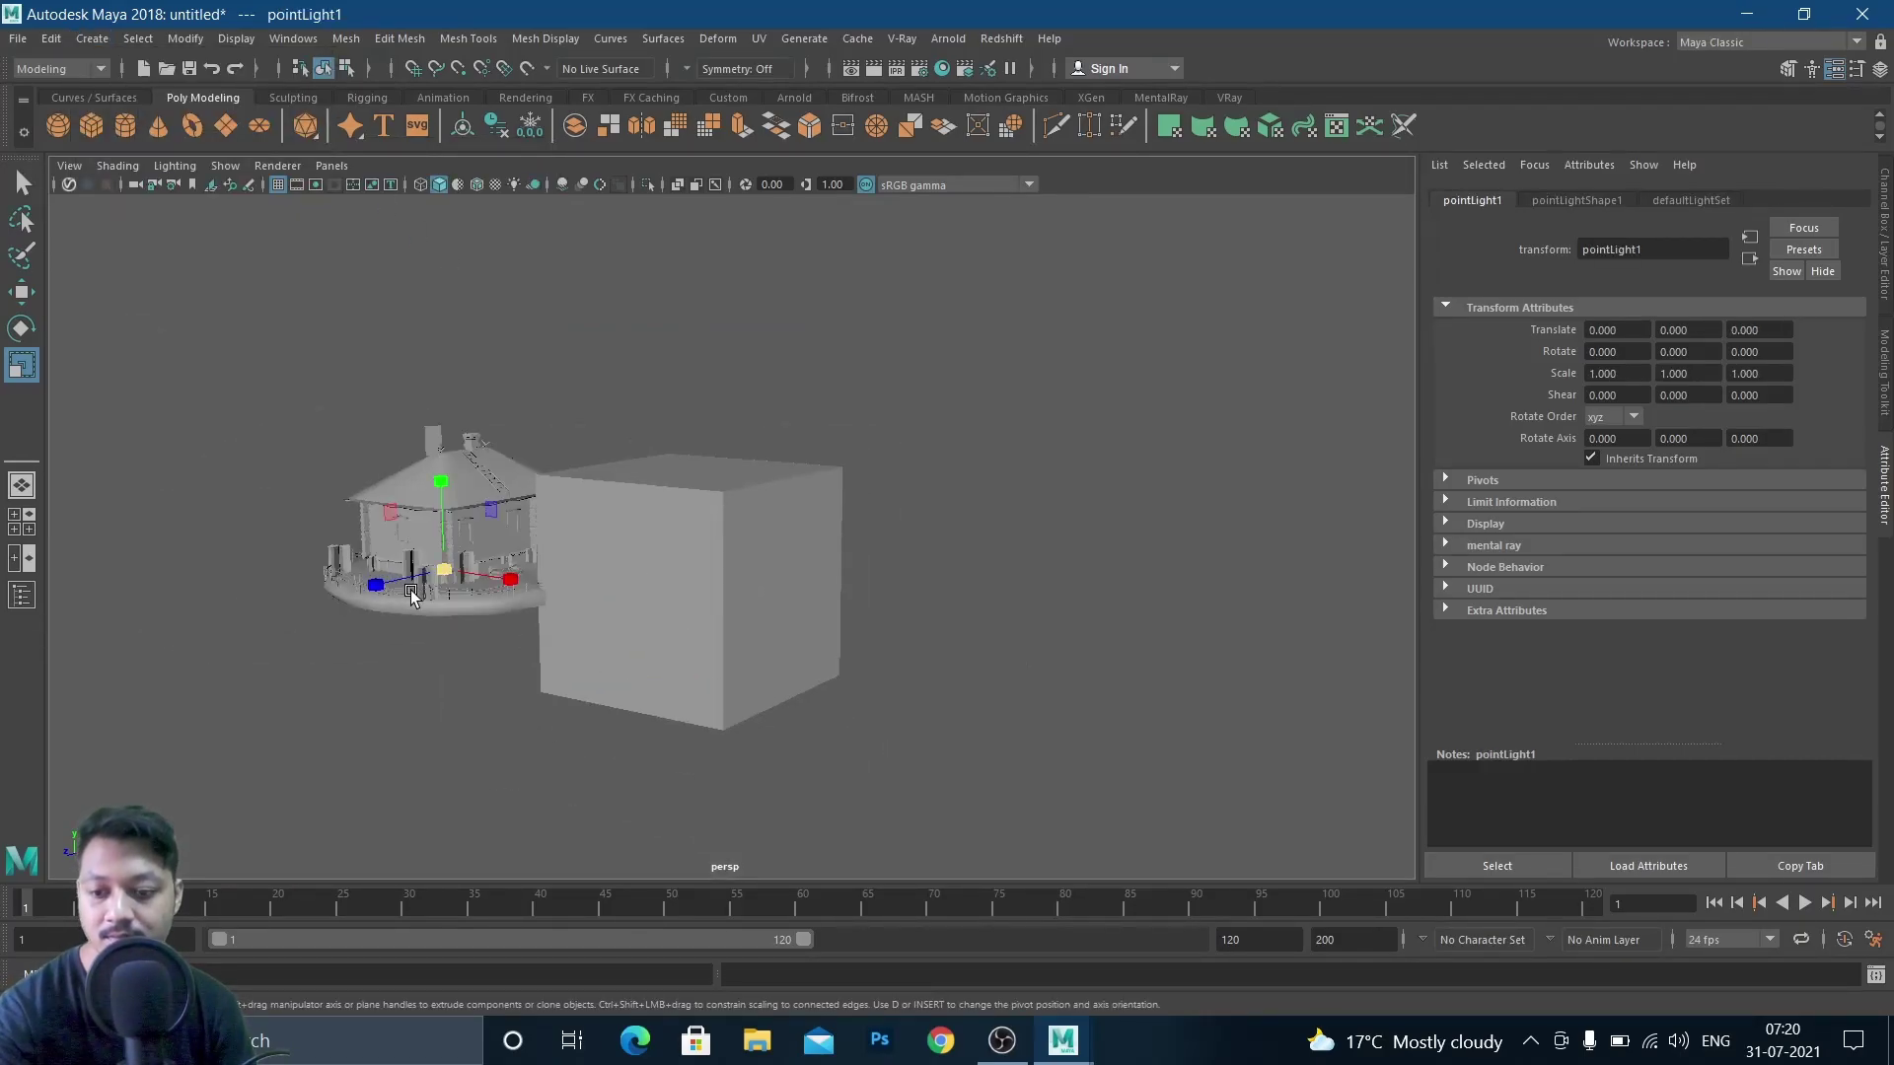
key("w")
left_click_drag(497, 581, 718, 618)
left_click_drag(829, 647, 706, 689, "alt")
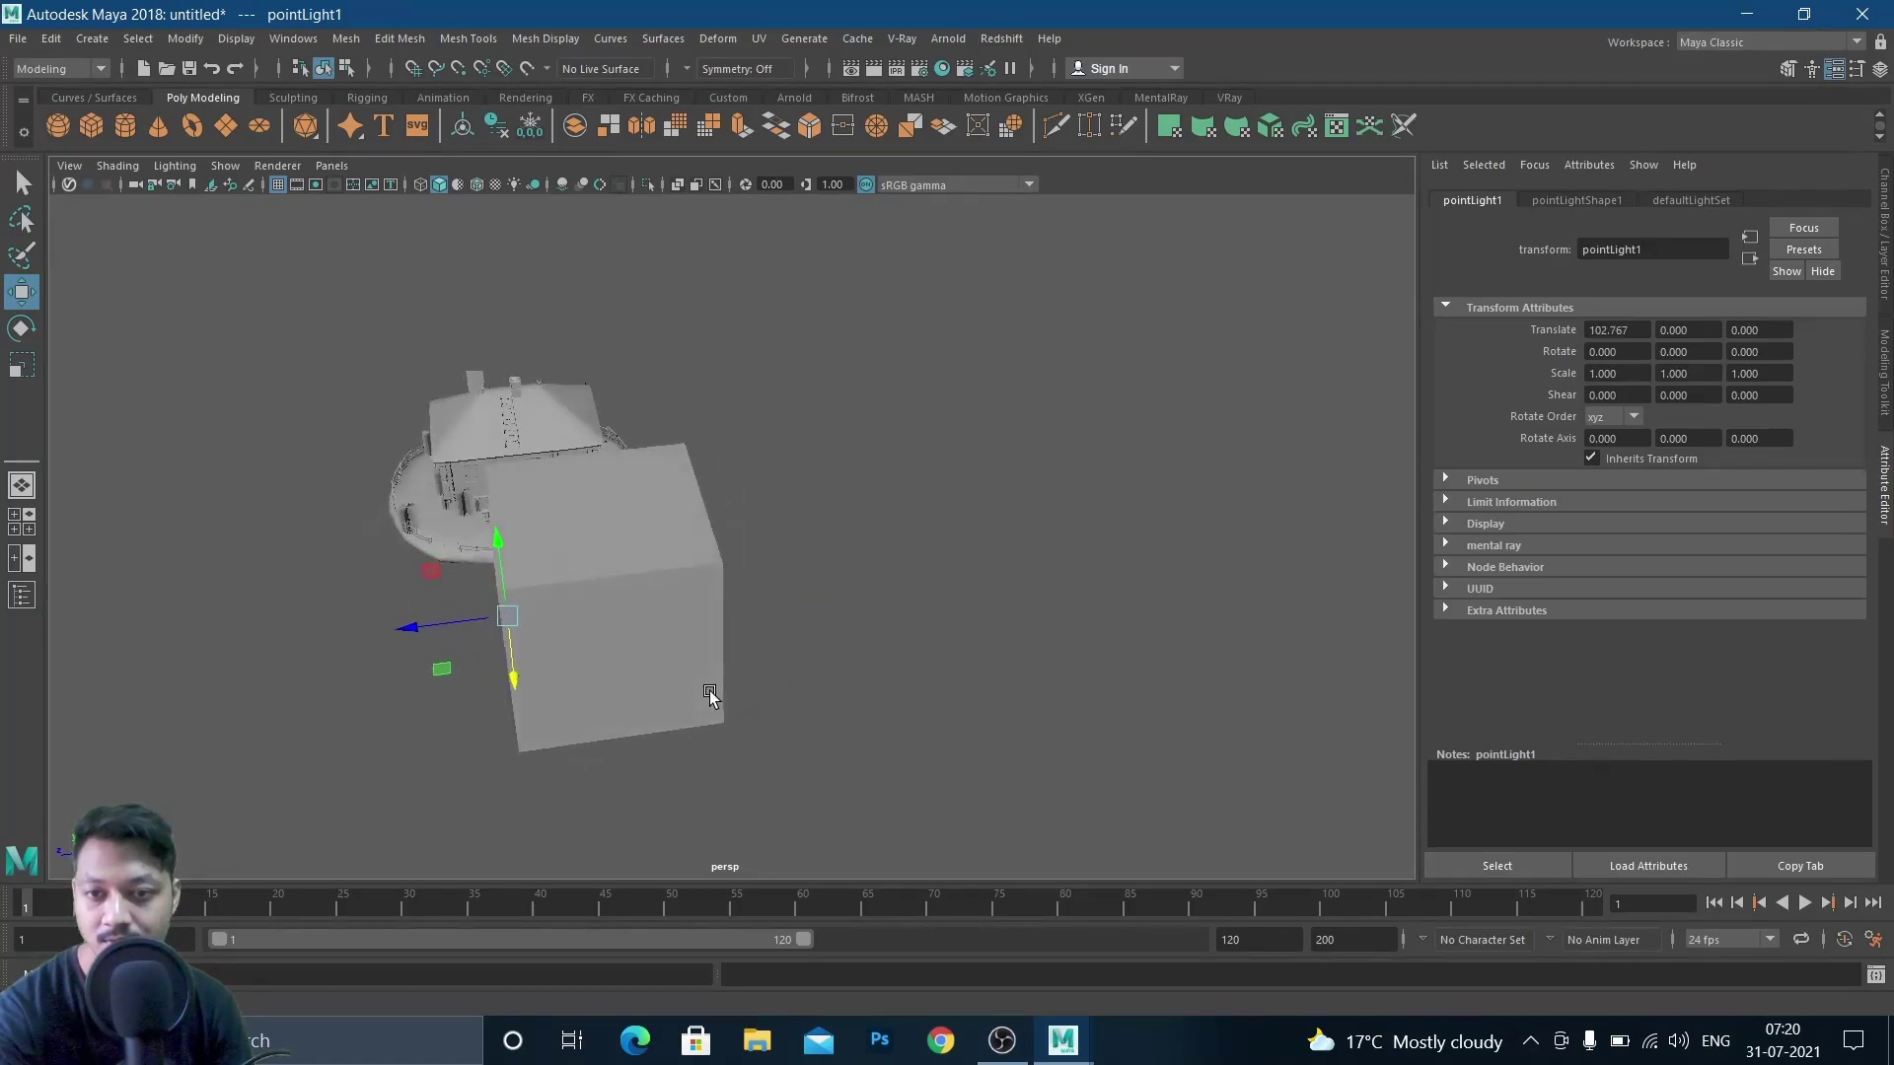
left_click_drag(406, 626, 818, 643)
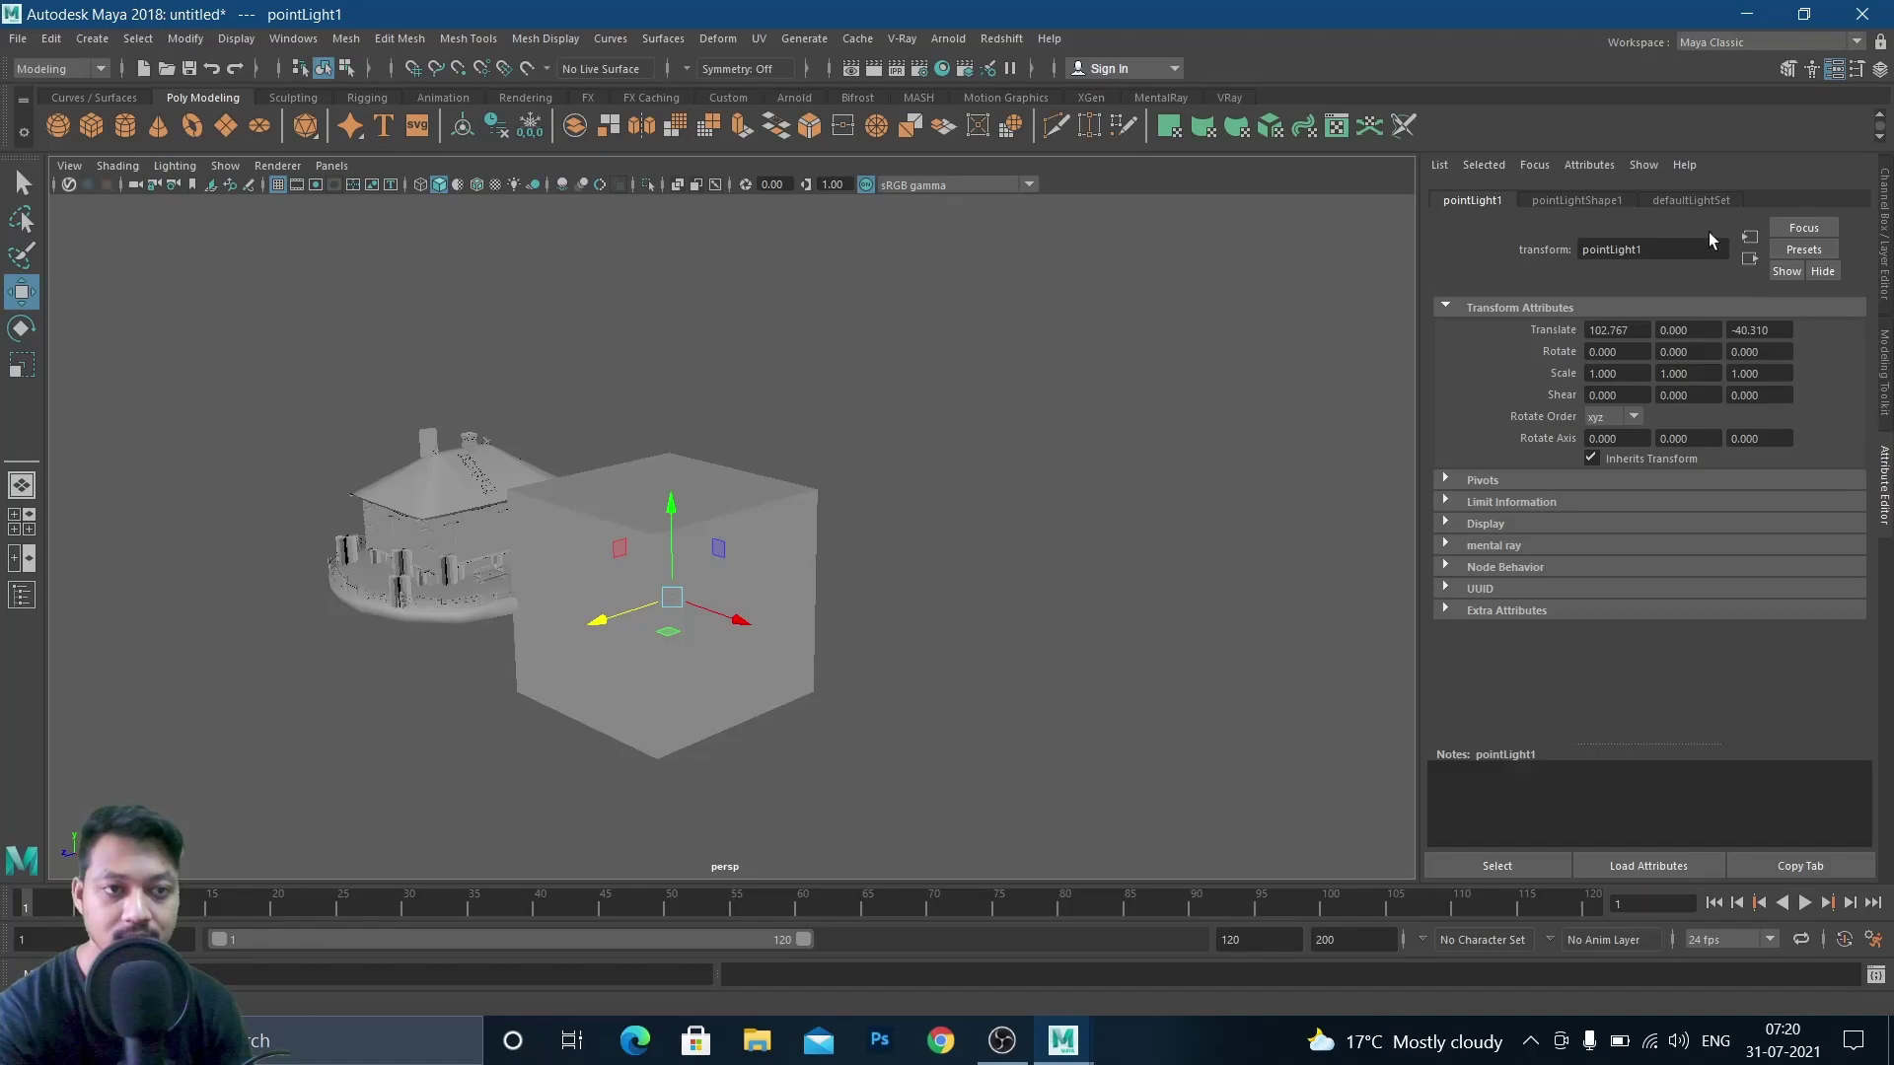
Set the point light's intensity to 500
left_click(1686, 194)
left_click(1578, 201)
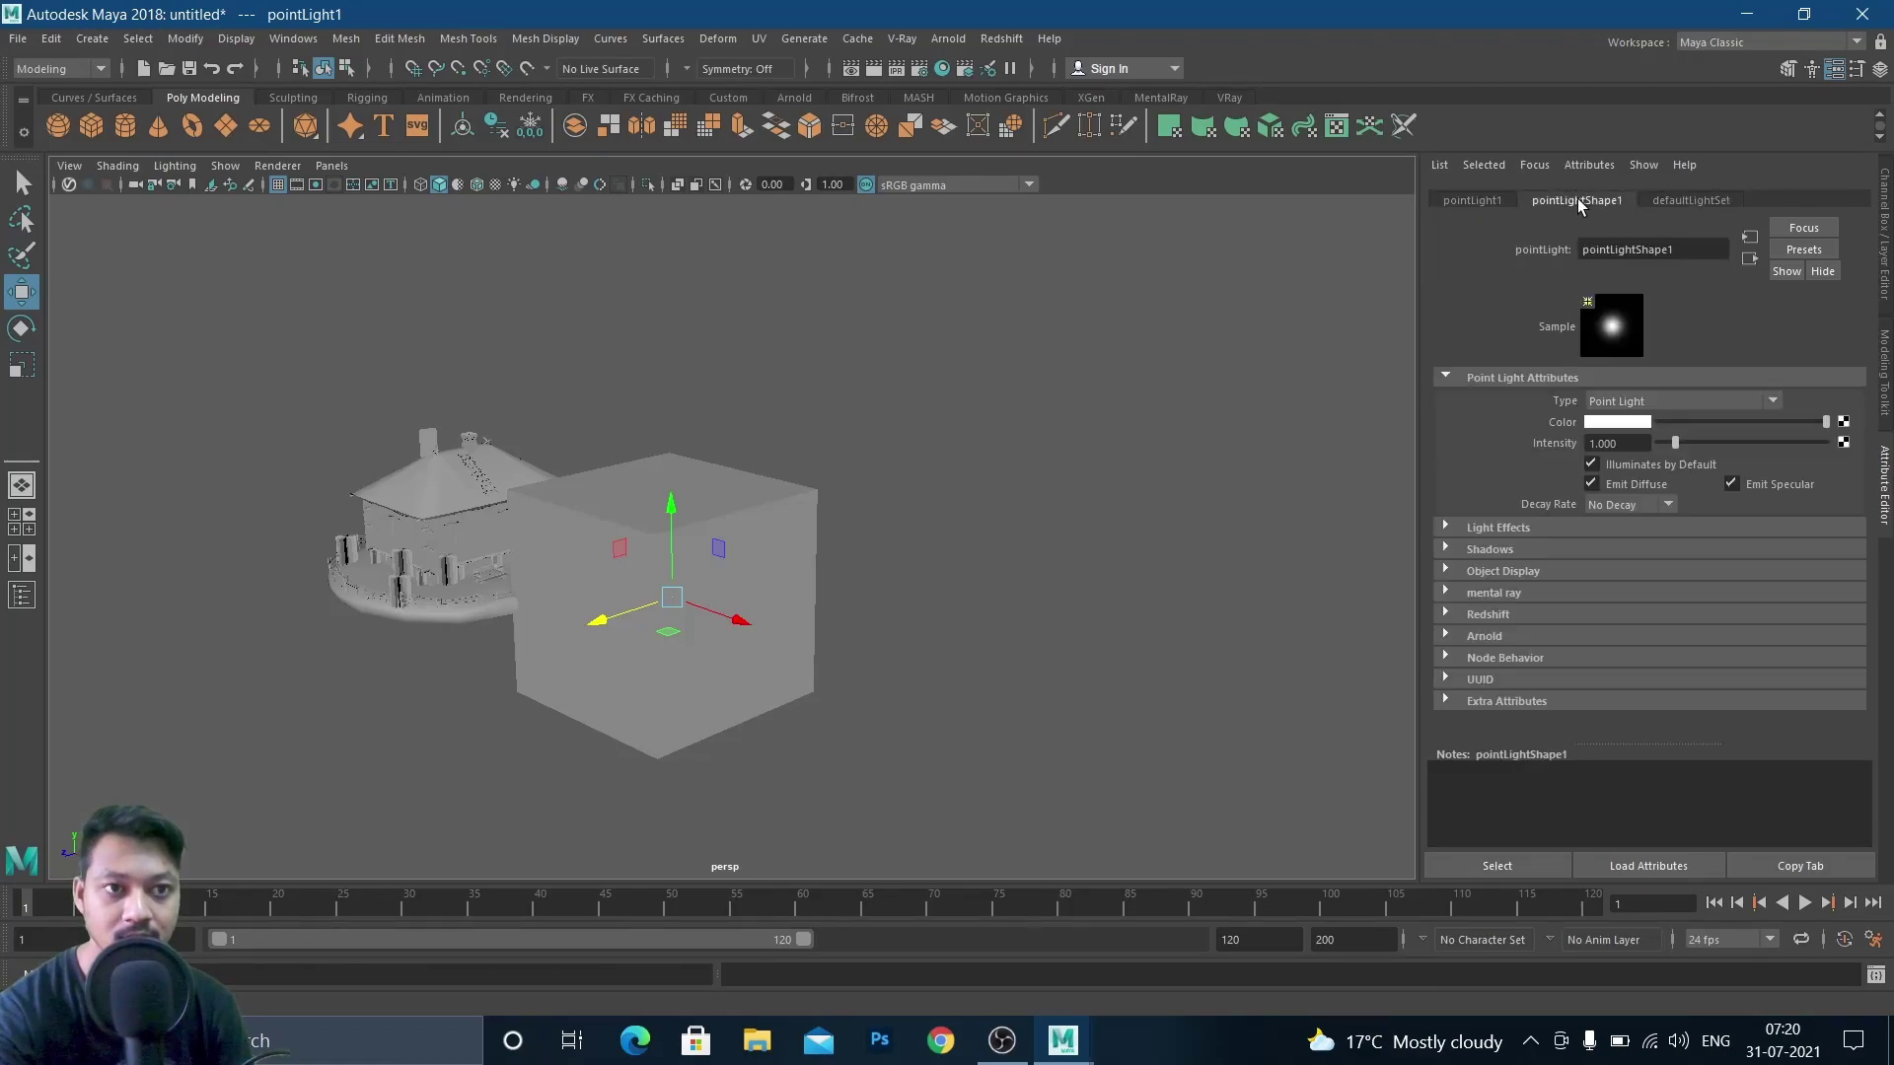
left_click_drag(1629, 449, 1244, 382)
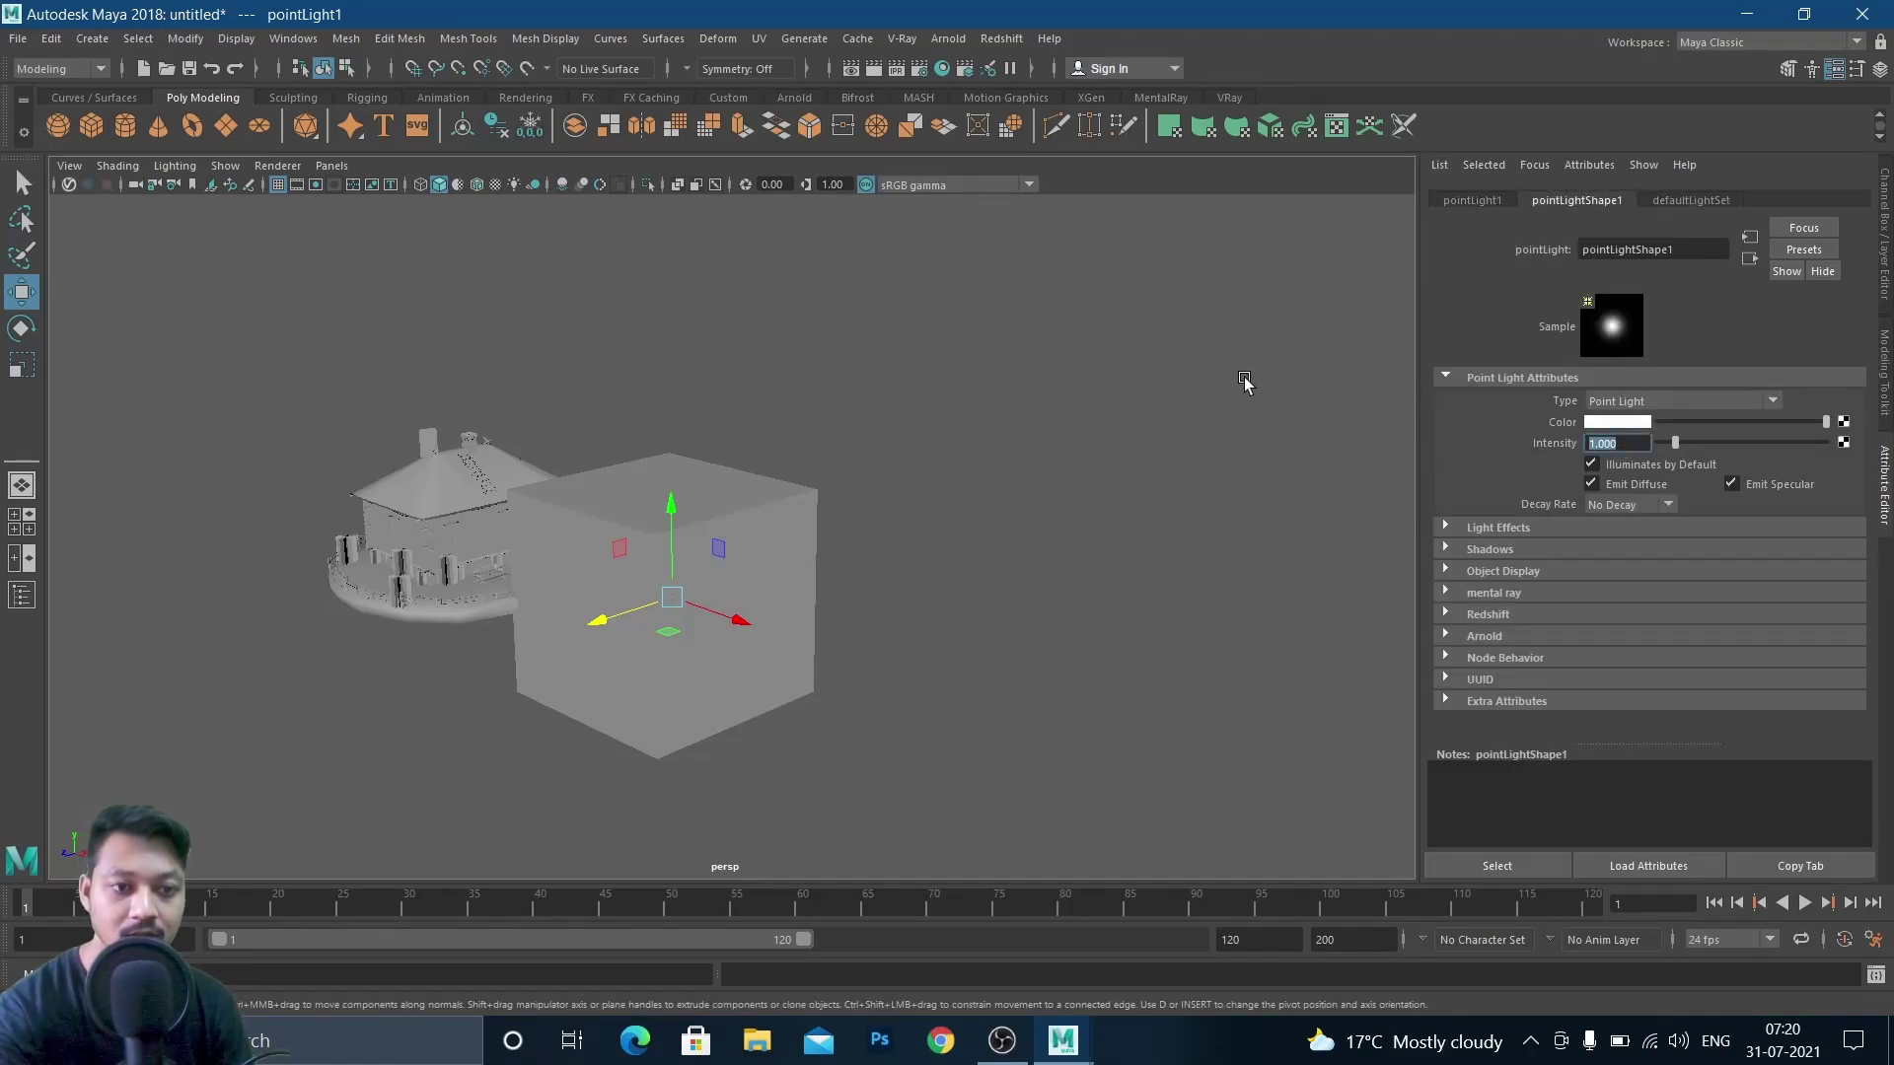
type("500")
key("Return")
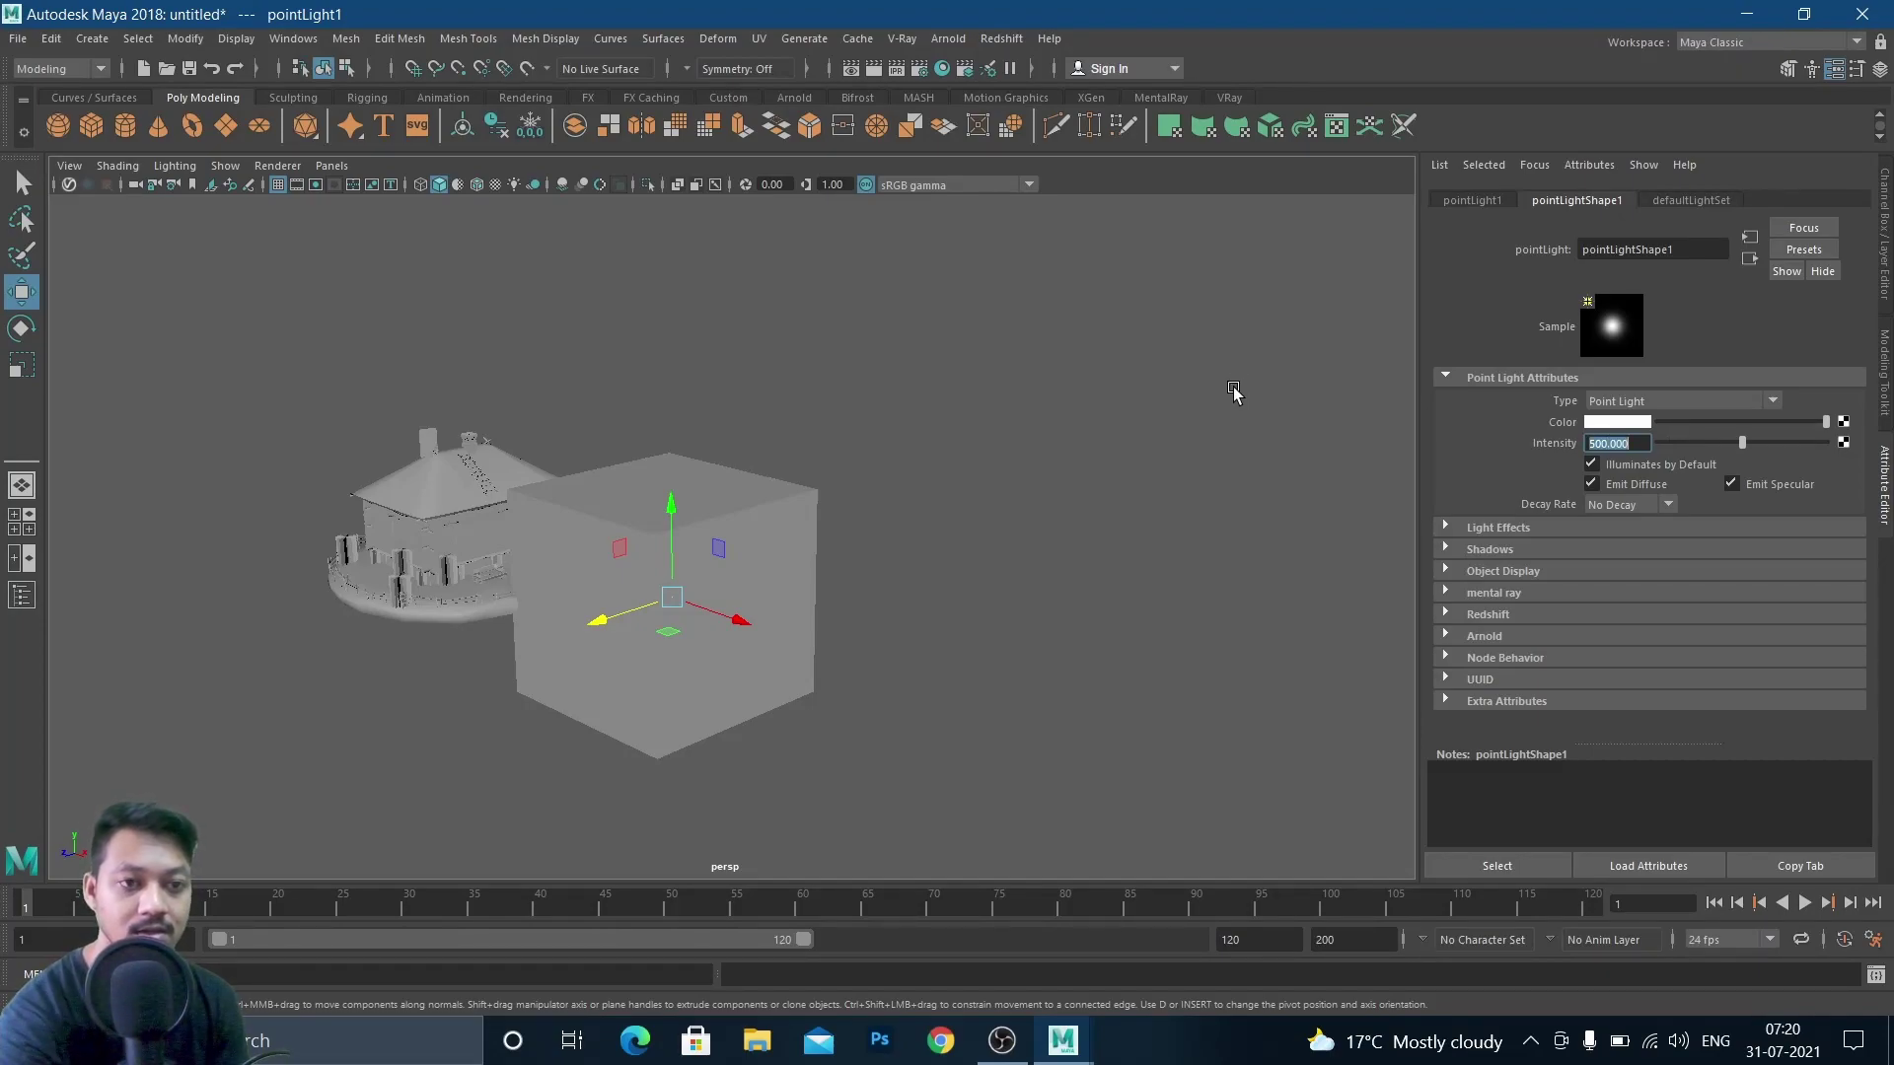
Choose mental ray as the renderer and render the perspective view, closing the Render View when done
left_click(848, 71)
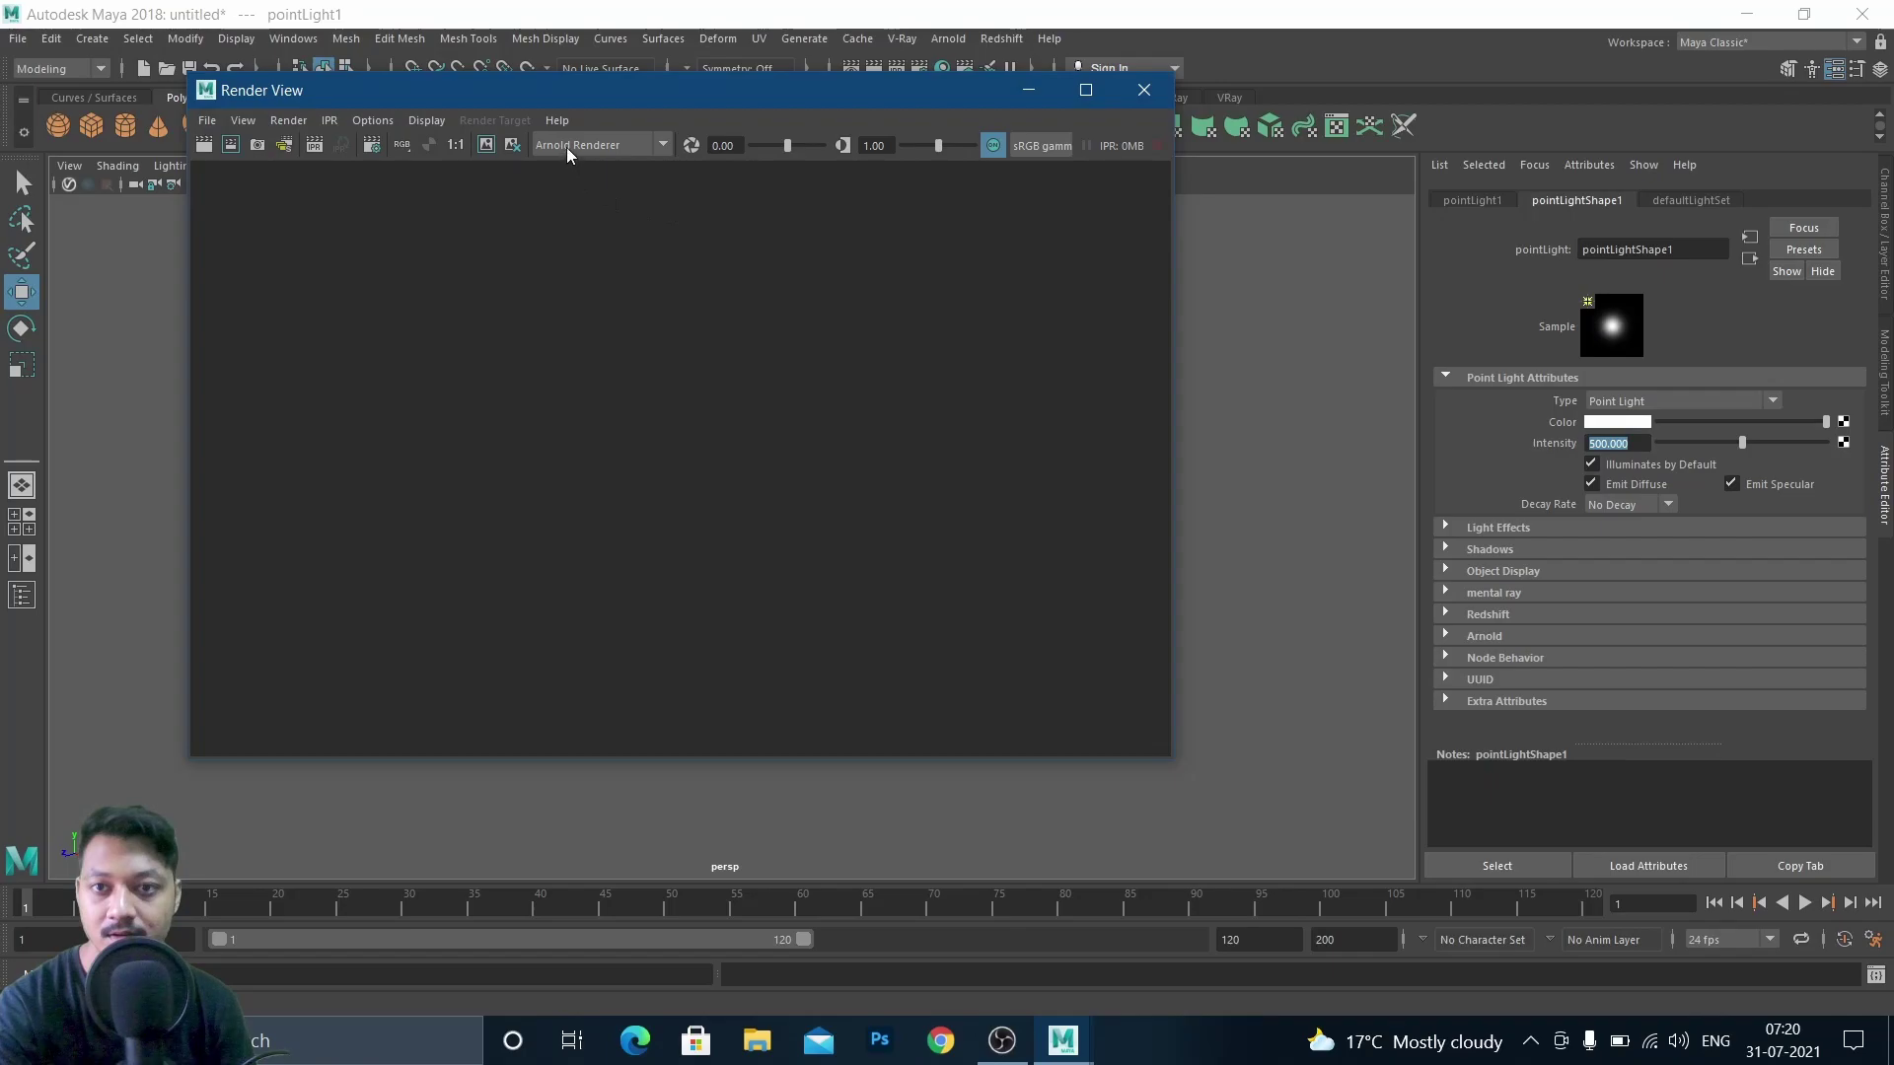
left_click(567, 148)
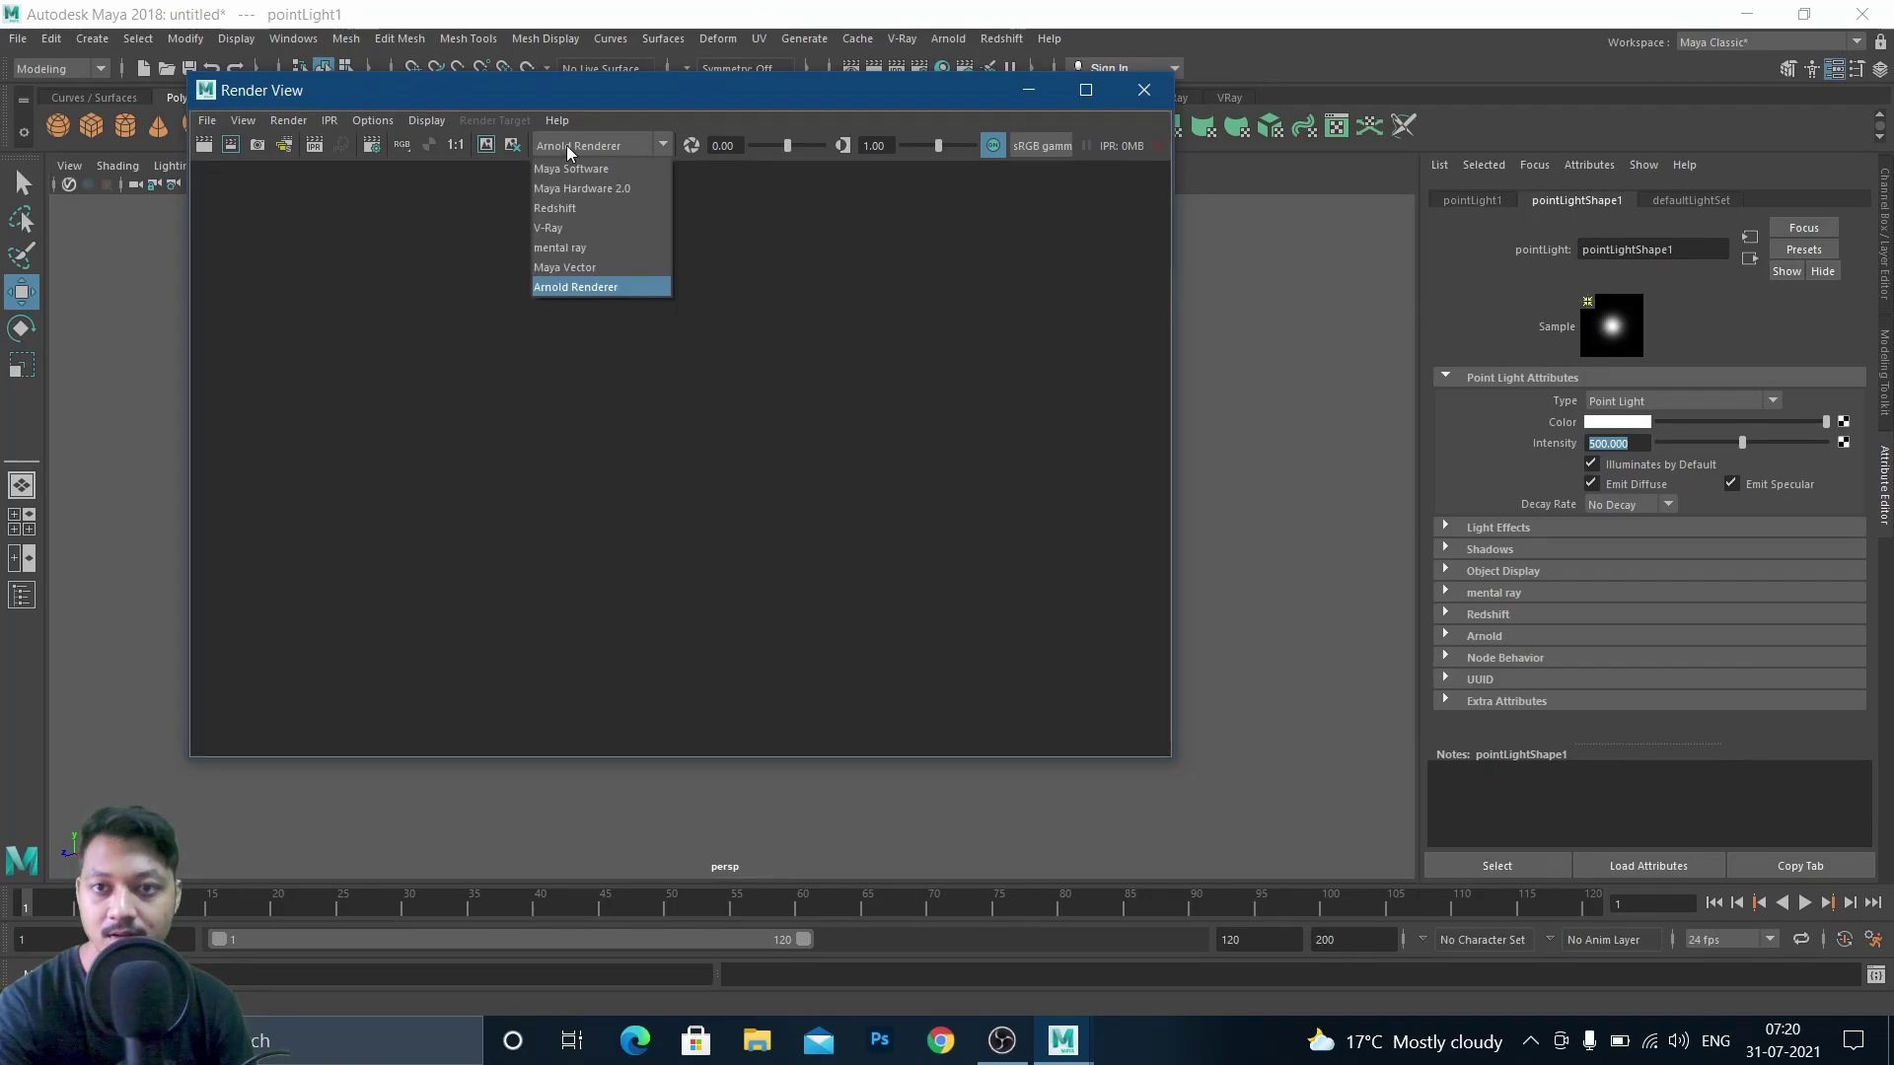
left_click(575, 258)
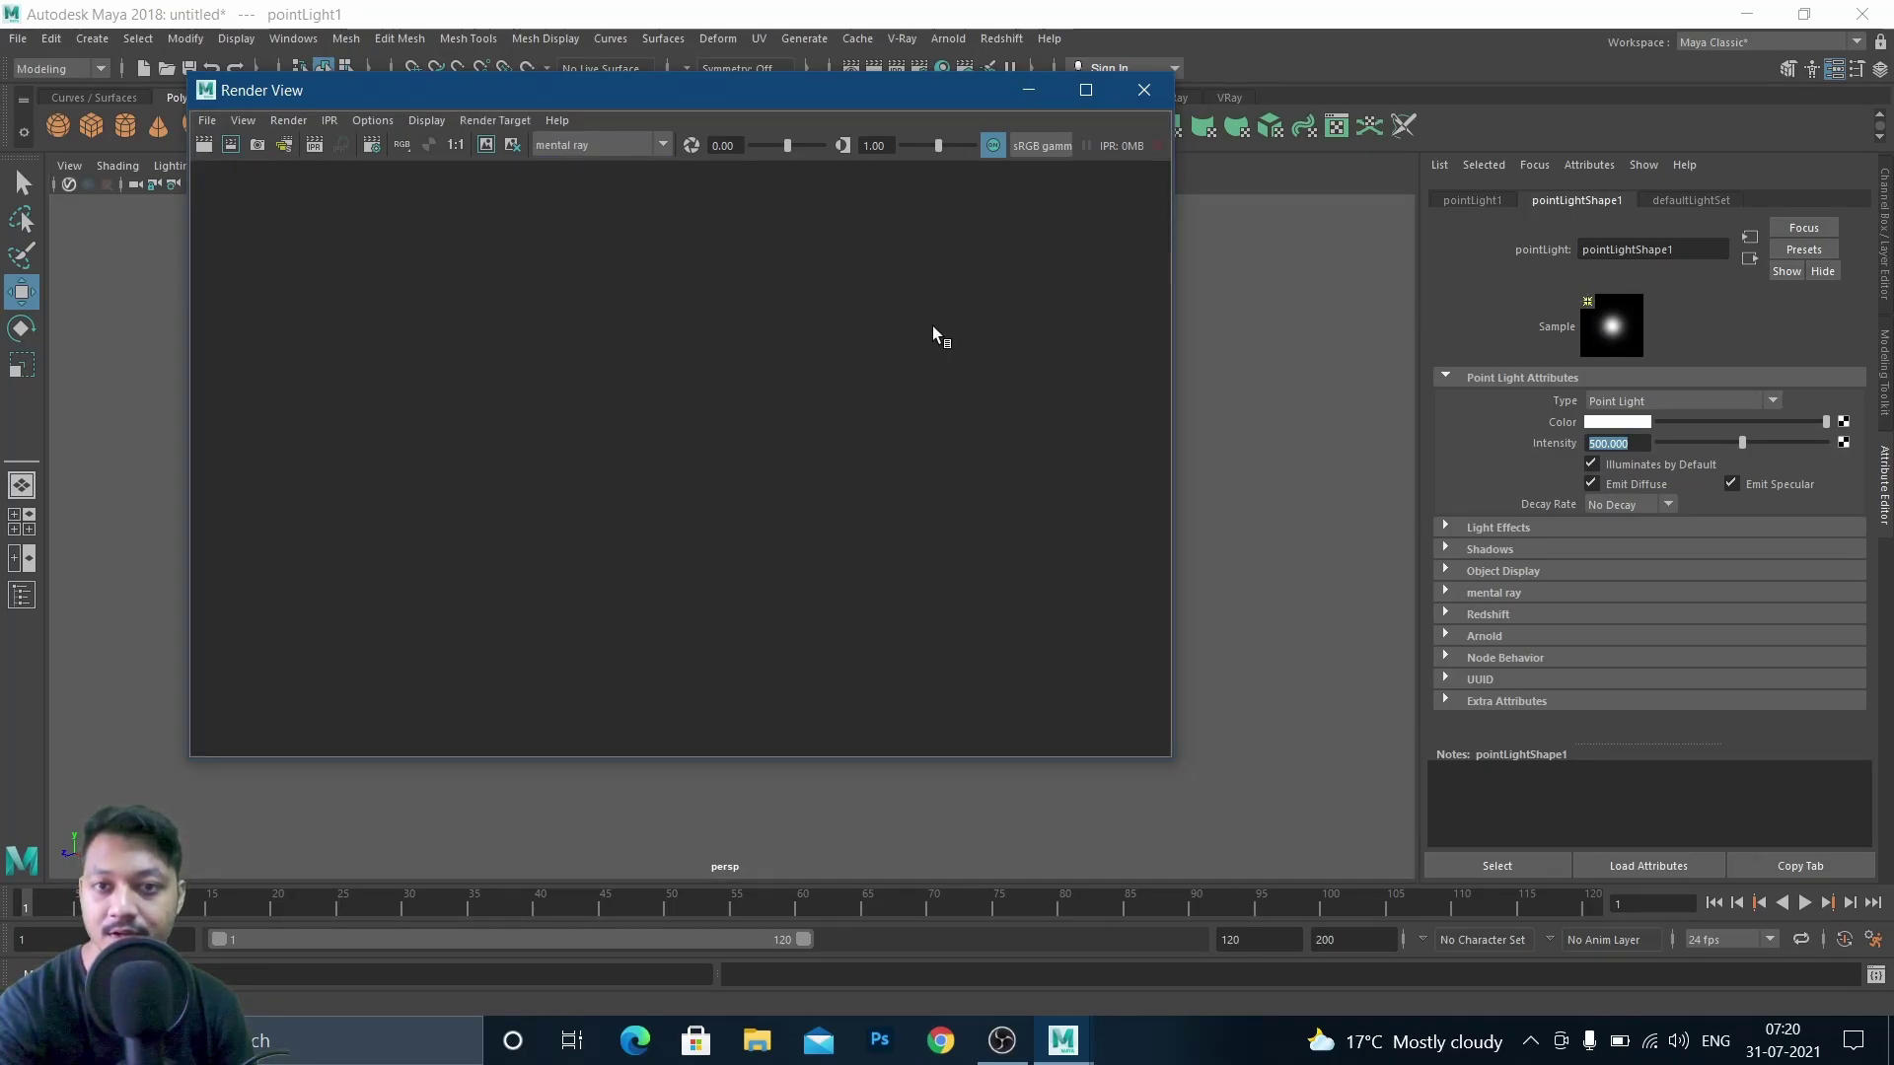
left_click(205, 146)
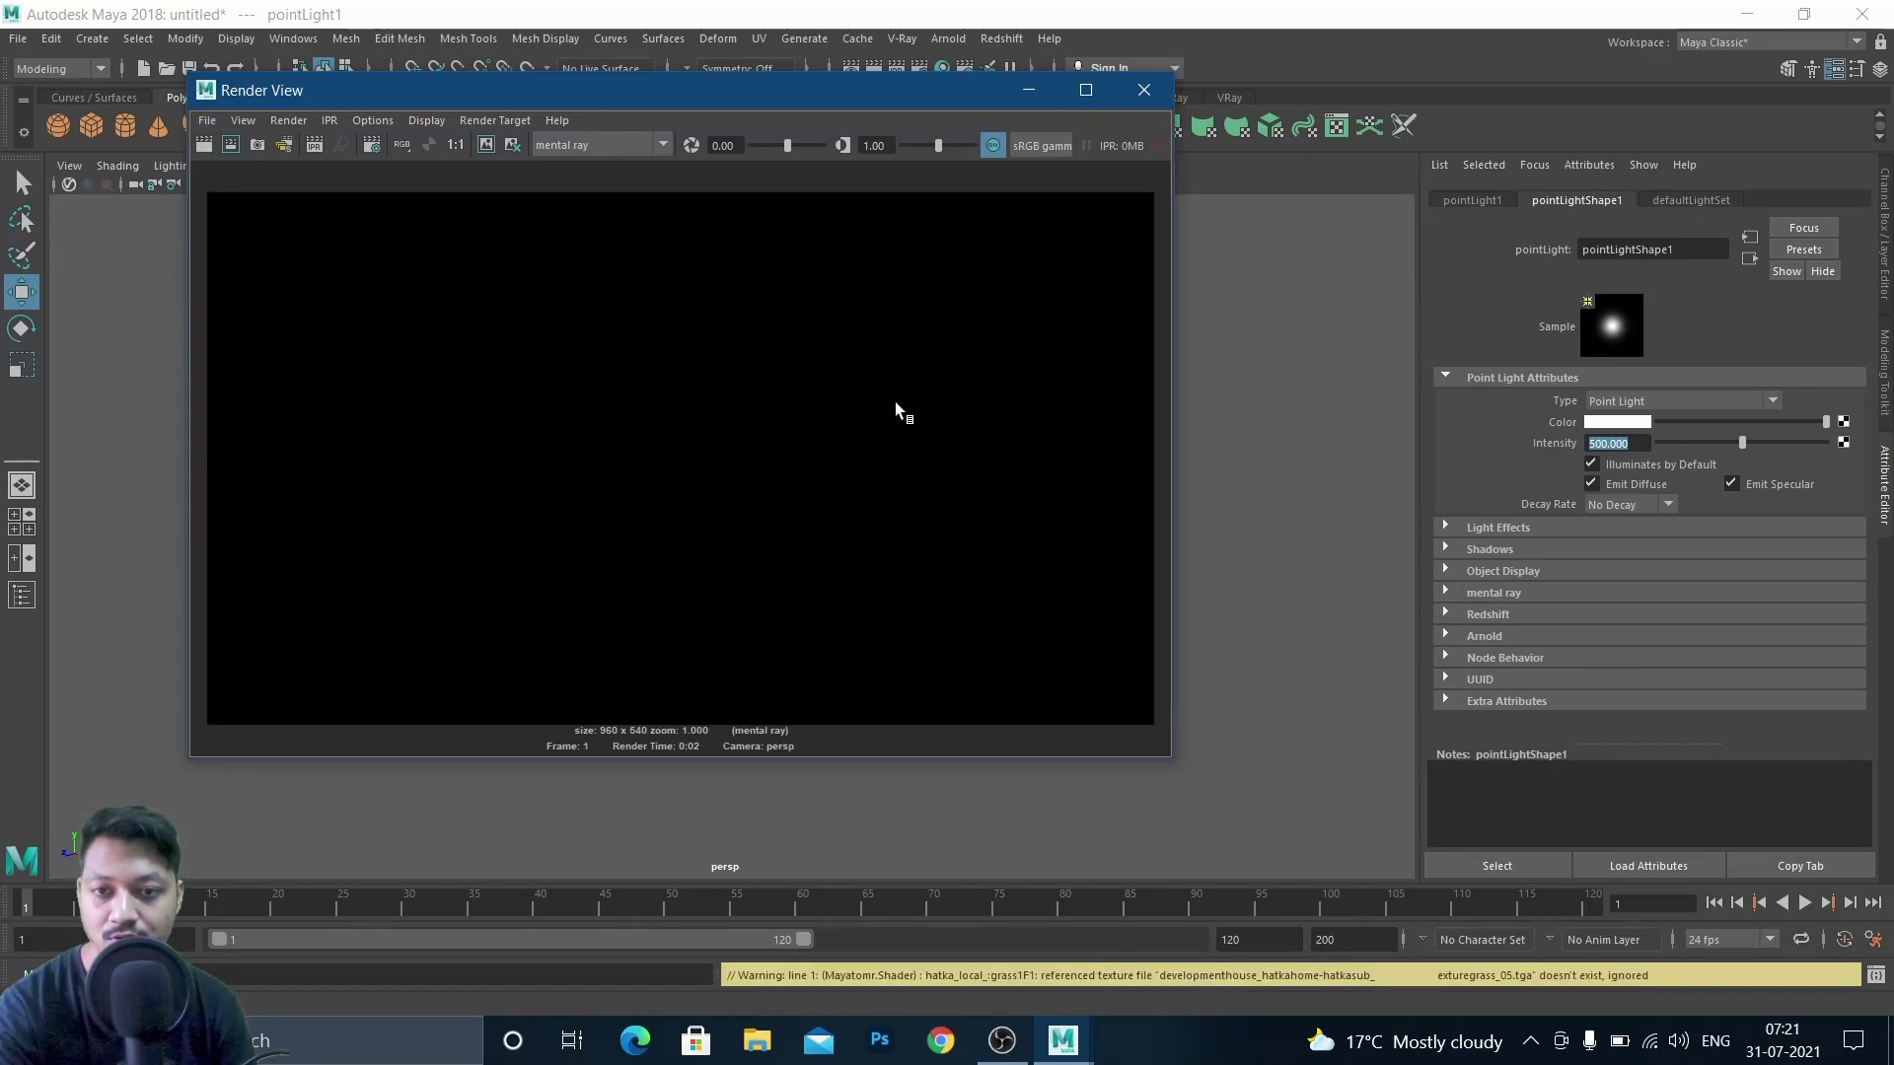
left_click(1143, 91)
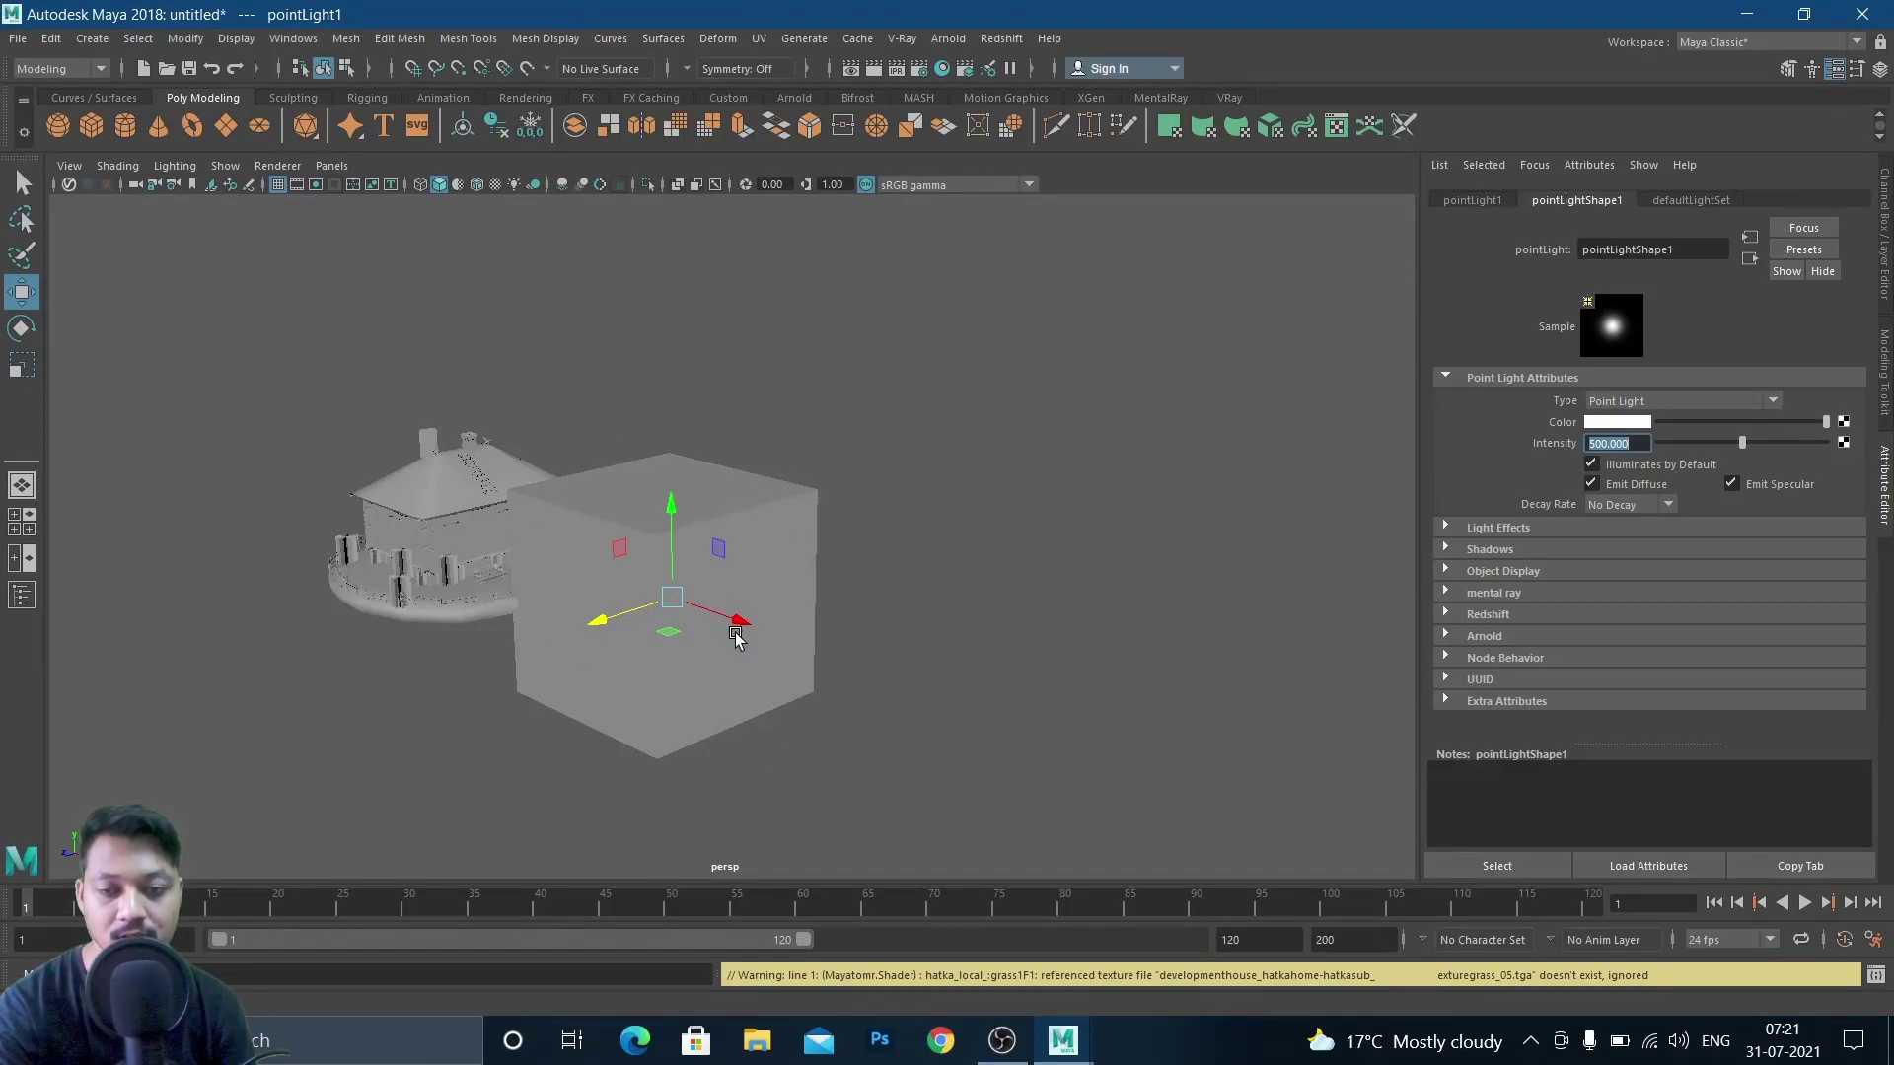
Shift the point light along X towards the house and turn off Casts Shadows and Receive Shadows for the cube
left_click_drag(739, 631, 676, 604)
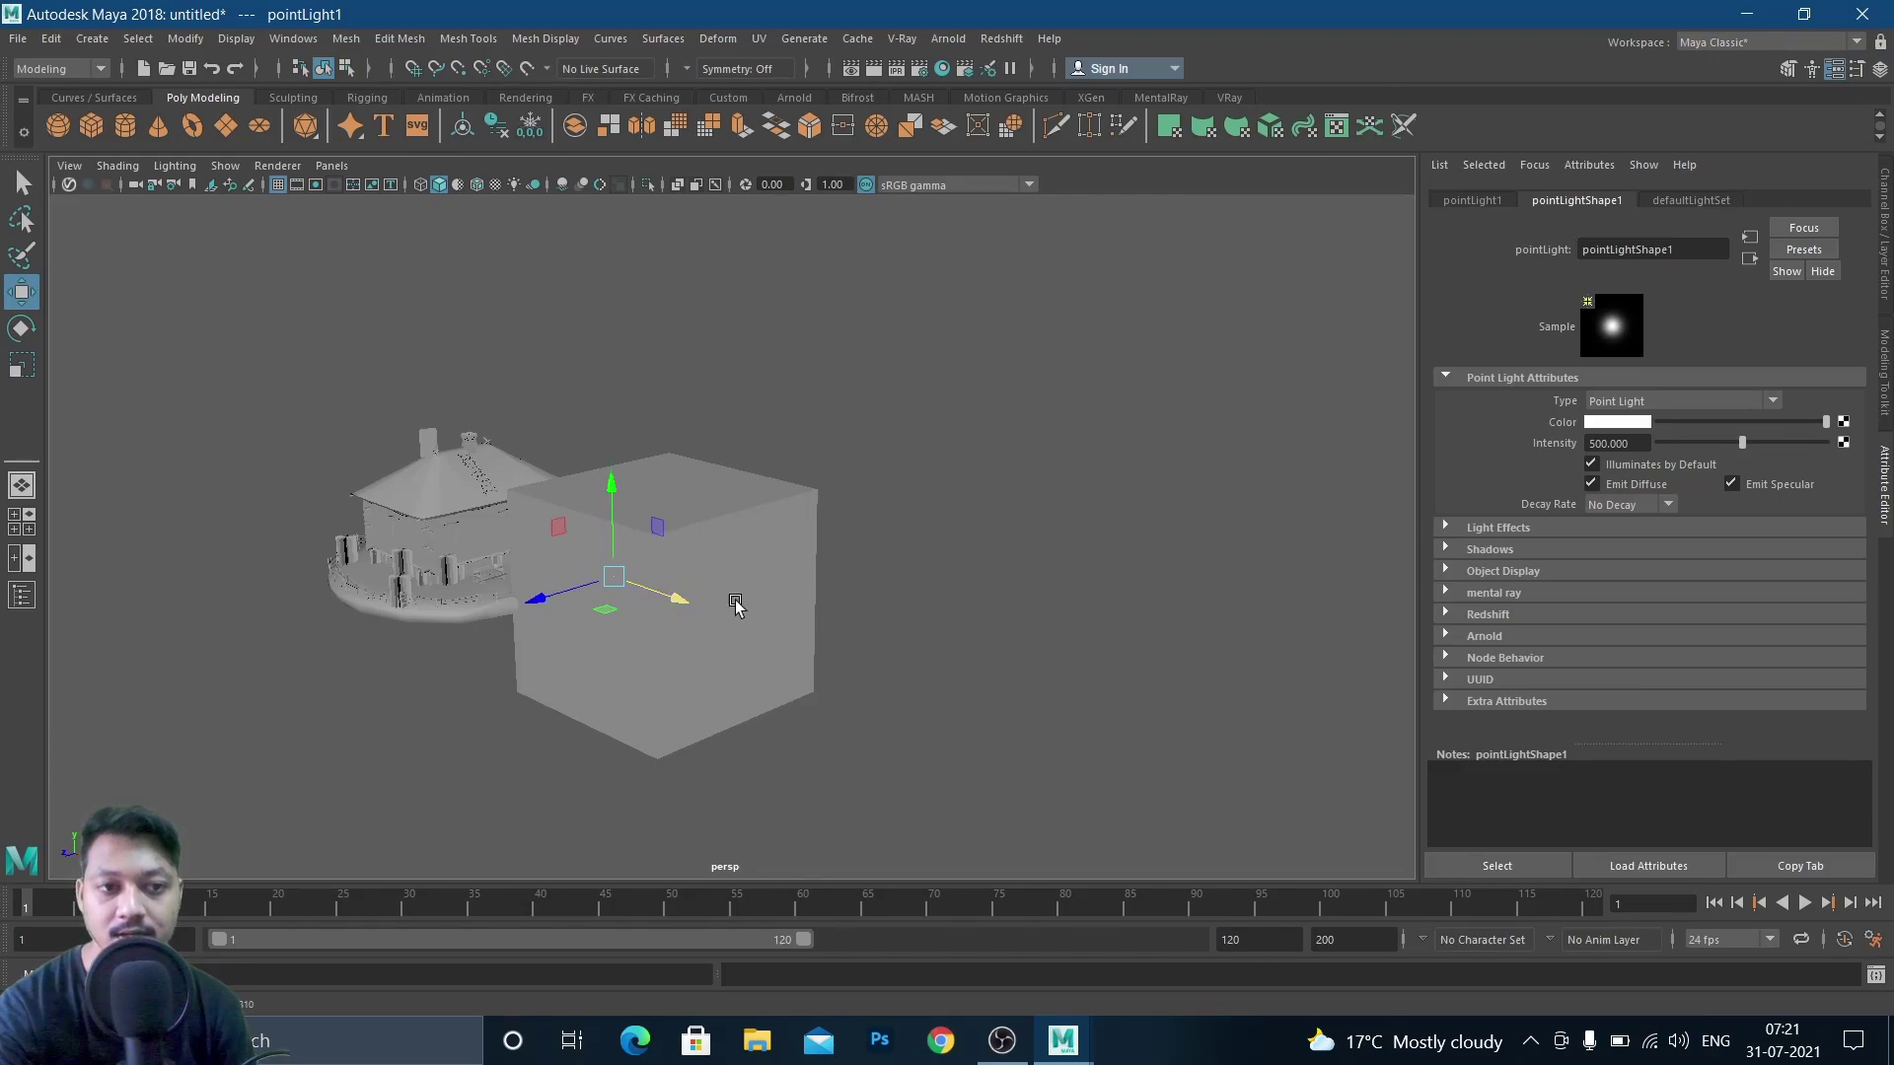
left_click(756, 504)
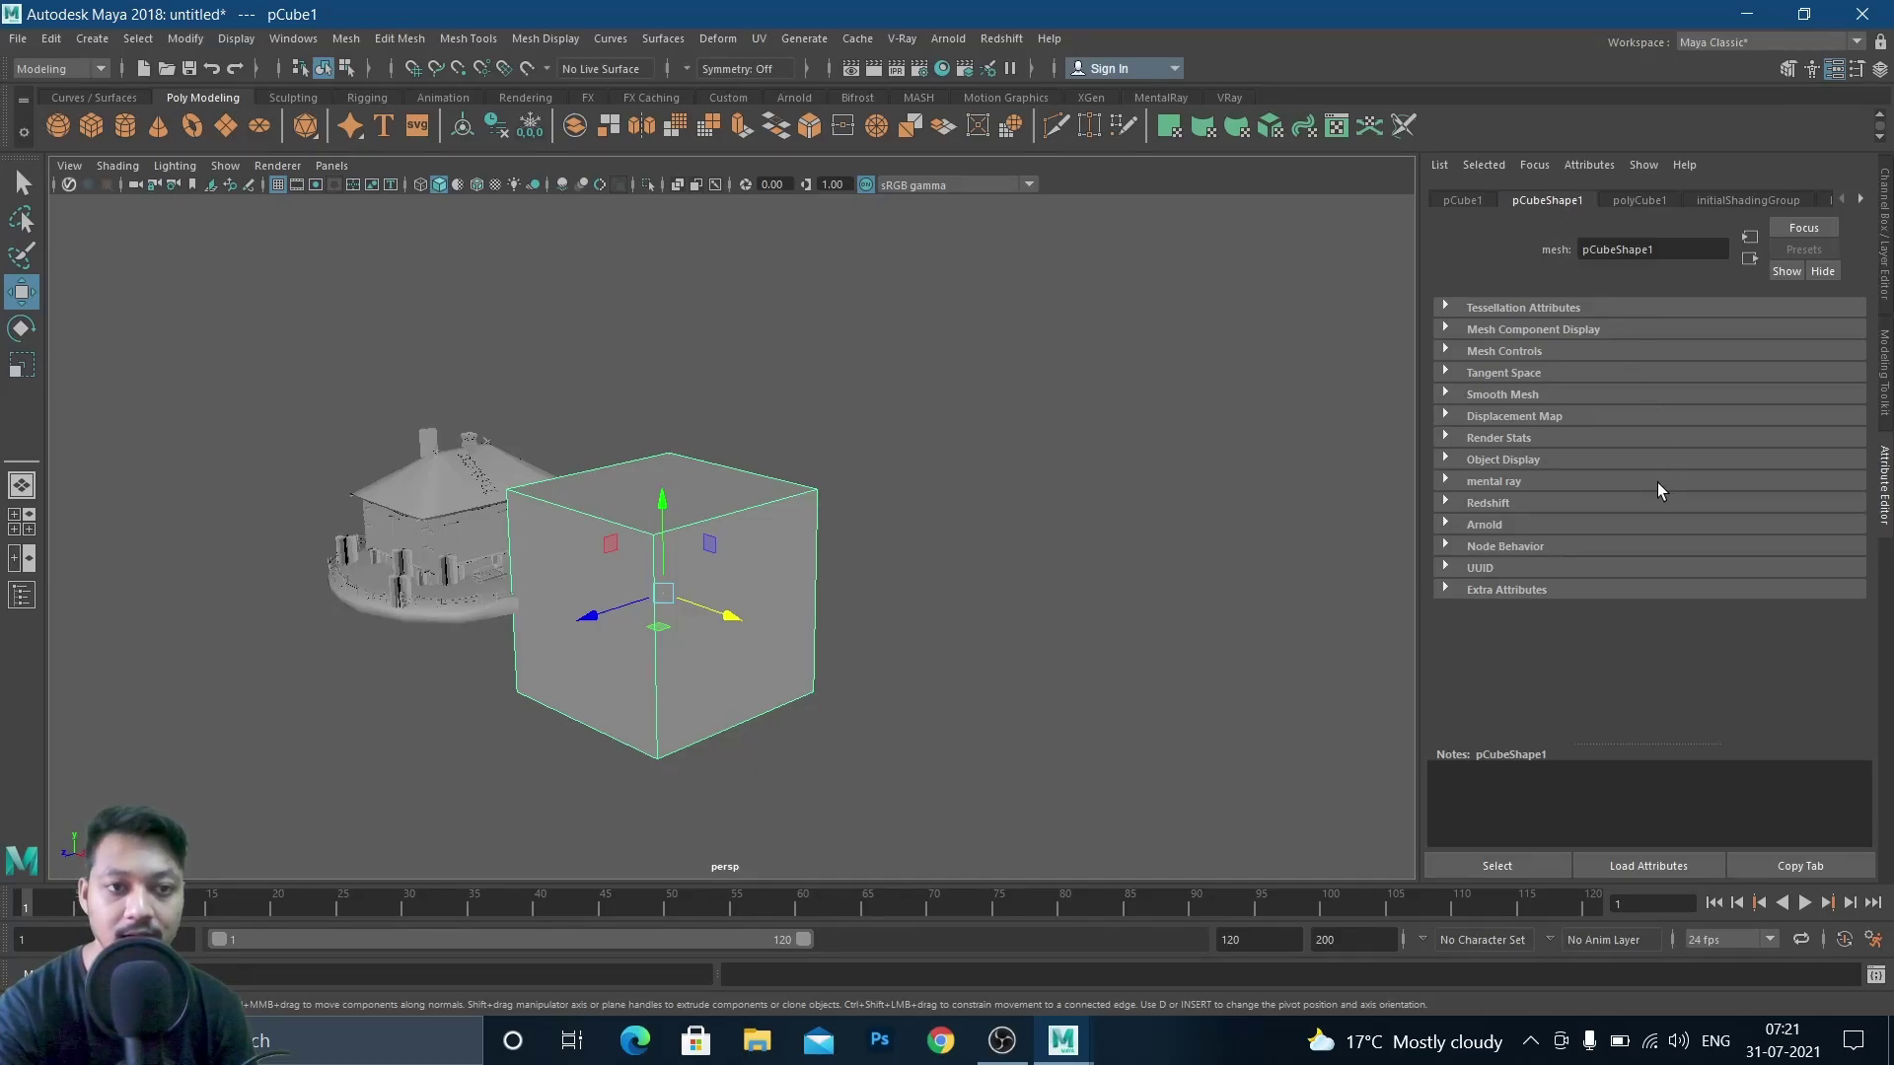
left_click(1446, 438)
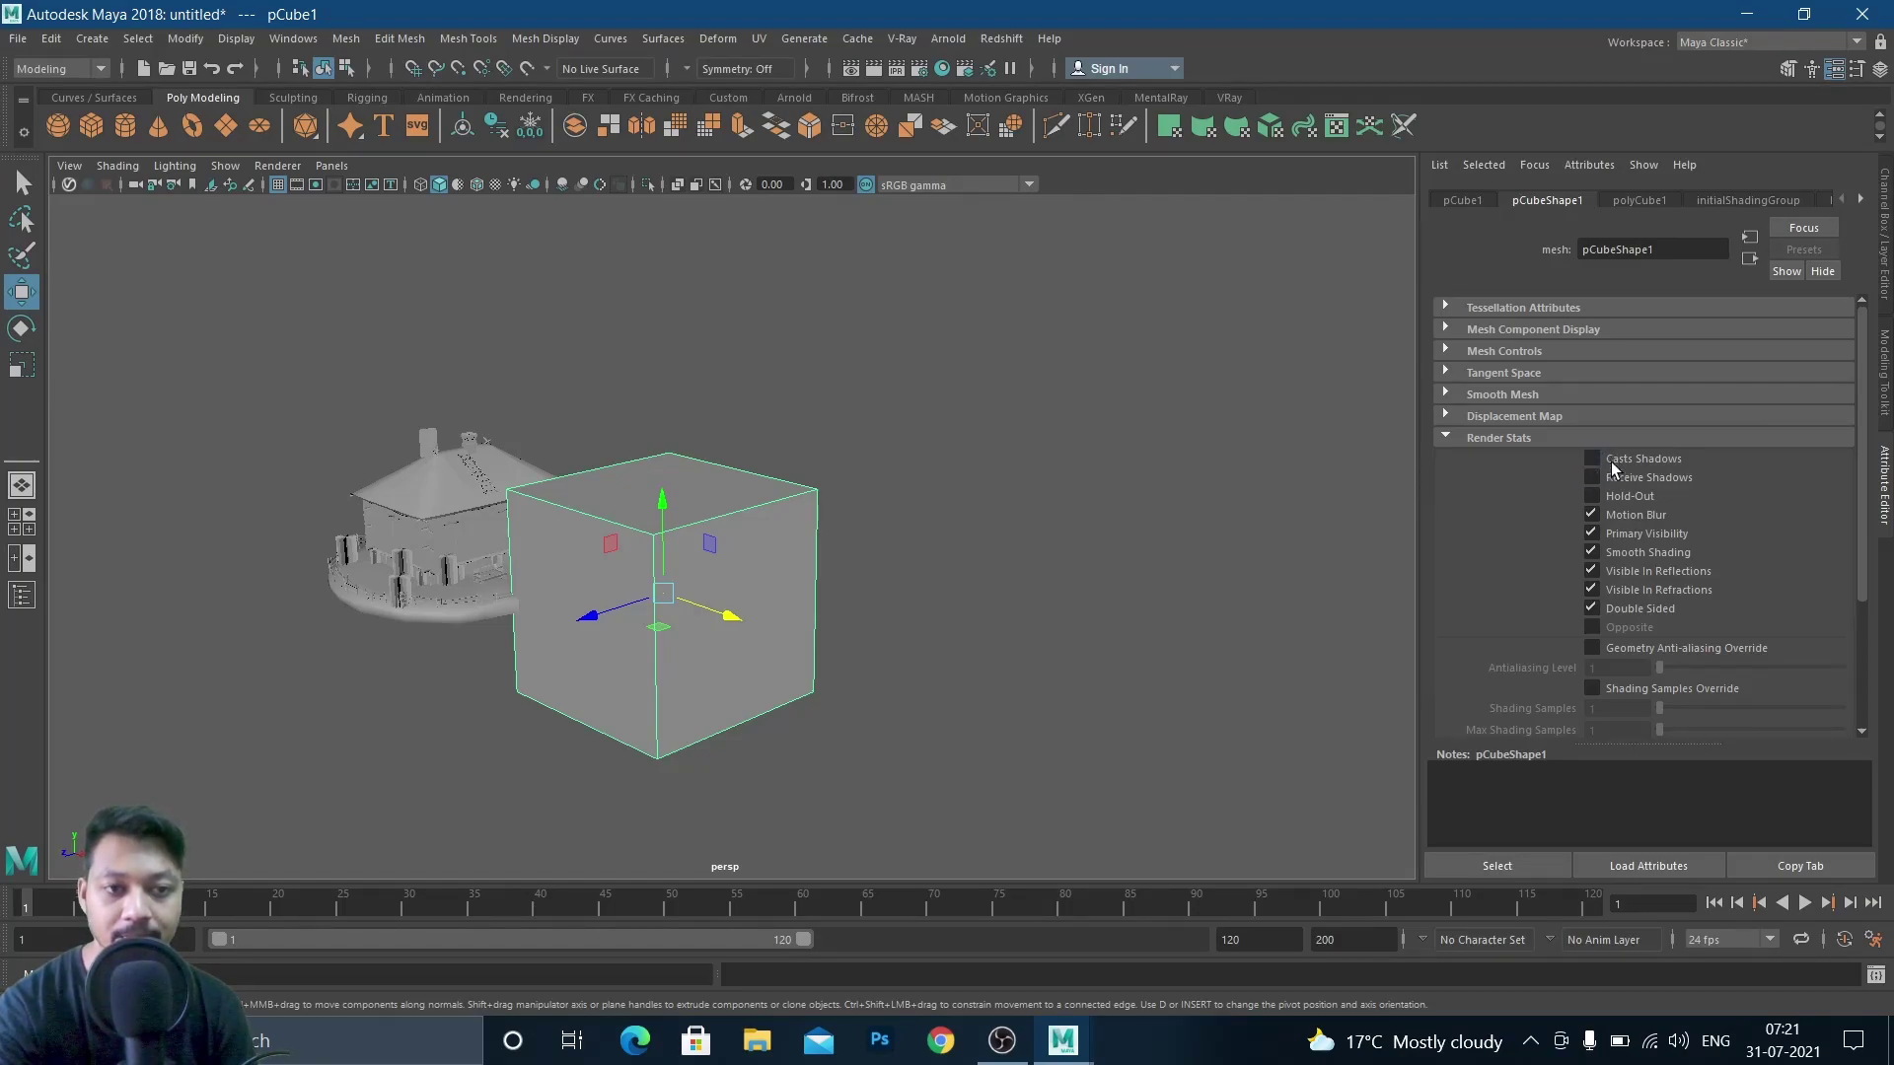
Render the perspective view again with mental ray to check the cube's shadow settings, and close the Render View
left_click(858, 69)
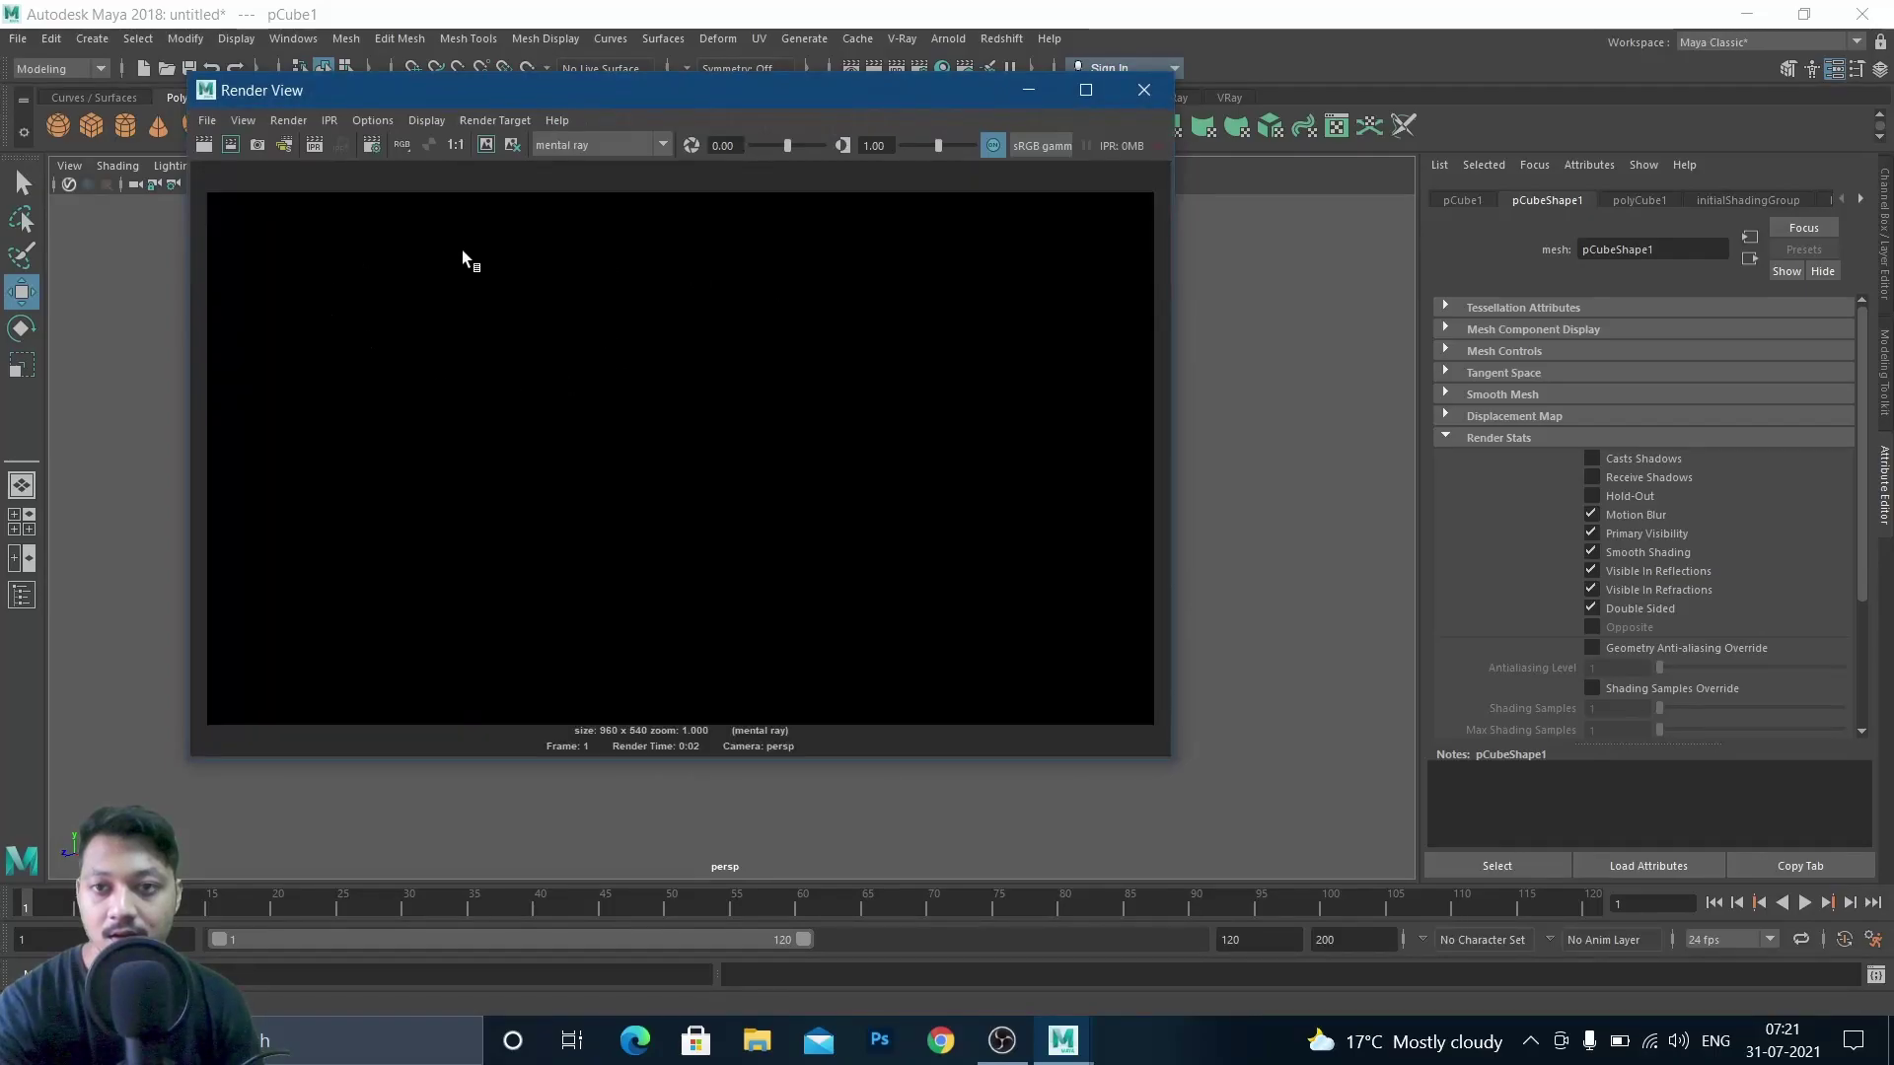
left_click(204, 145)
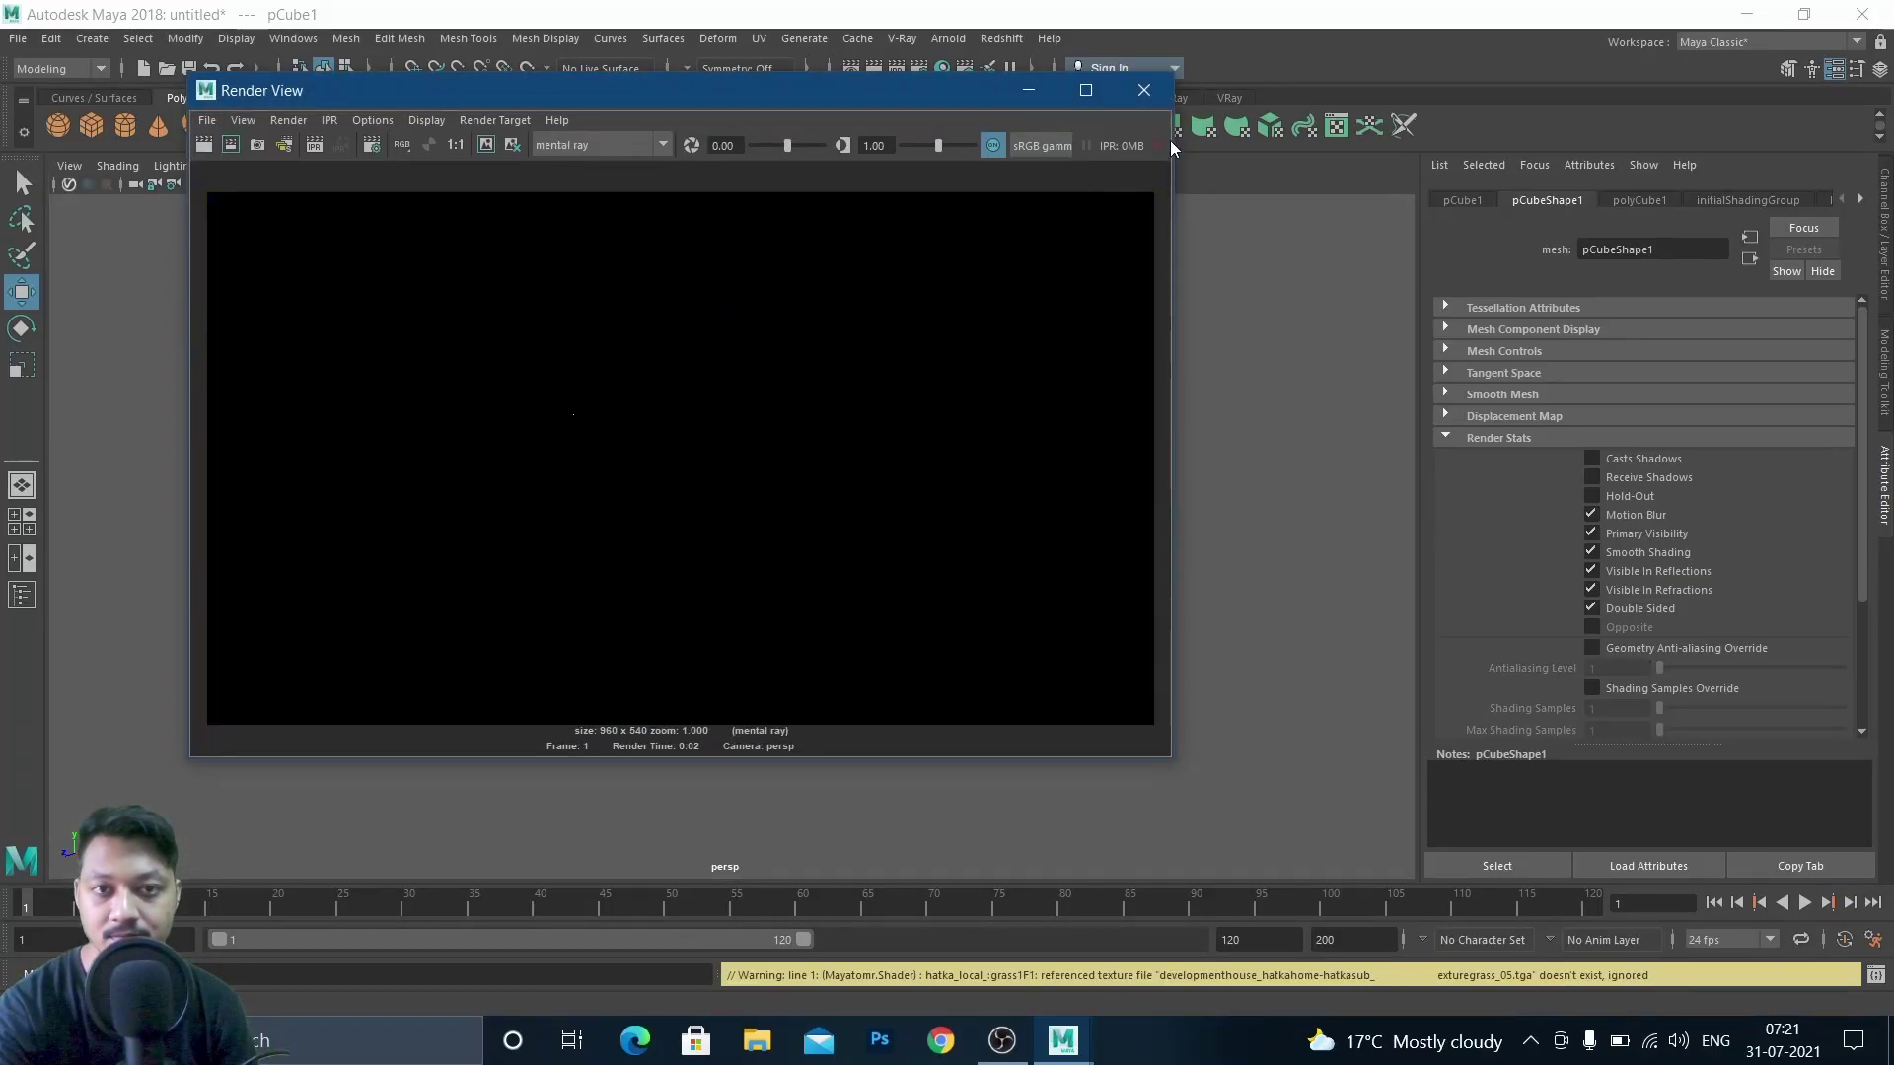
left_click(1144, 92)
Add a polygon plane, scale it up into a large floor, and position it beneath the cube and the house
left_click_drag(754, 584, 773, 523, "alt")
middle_click_drag(774, 524, 786, 428, "alt")
scroll(651, 548, "up", 2)
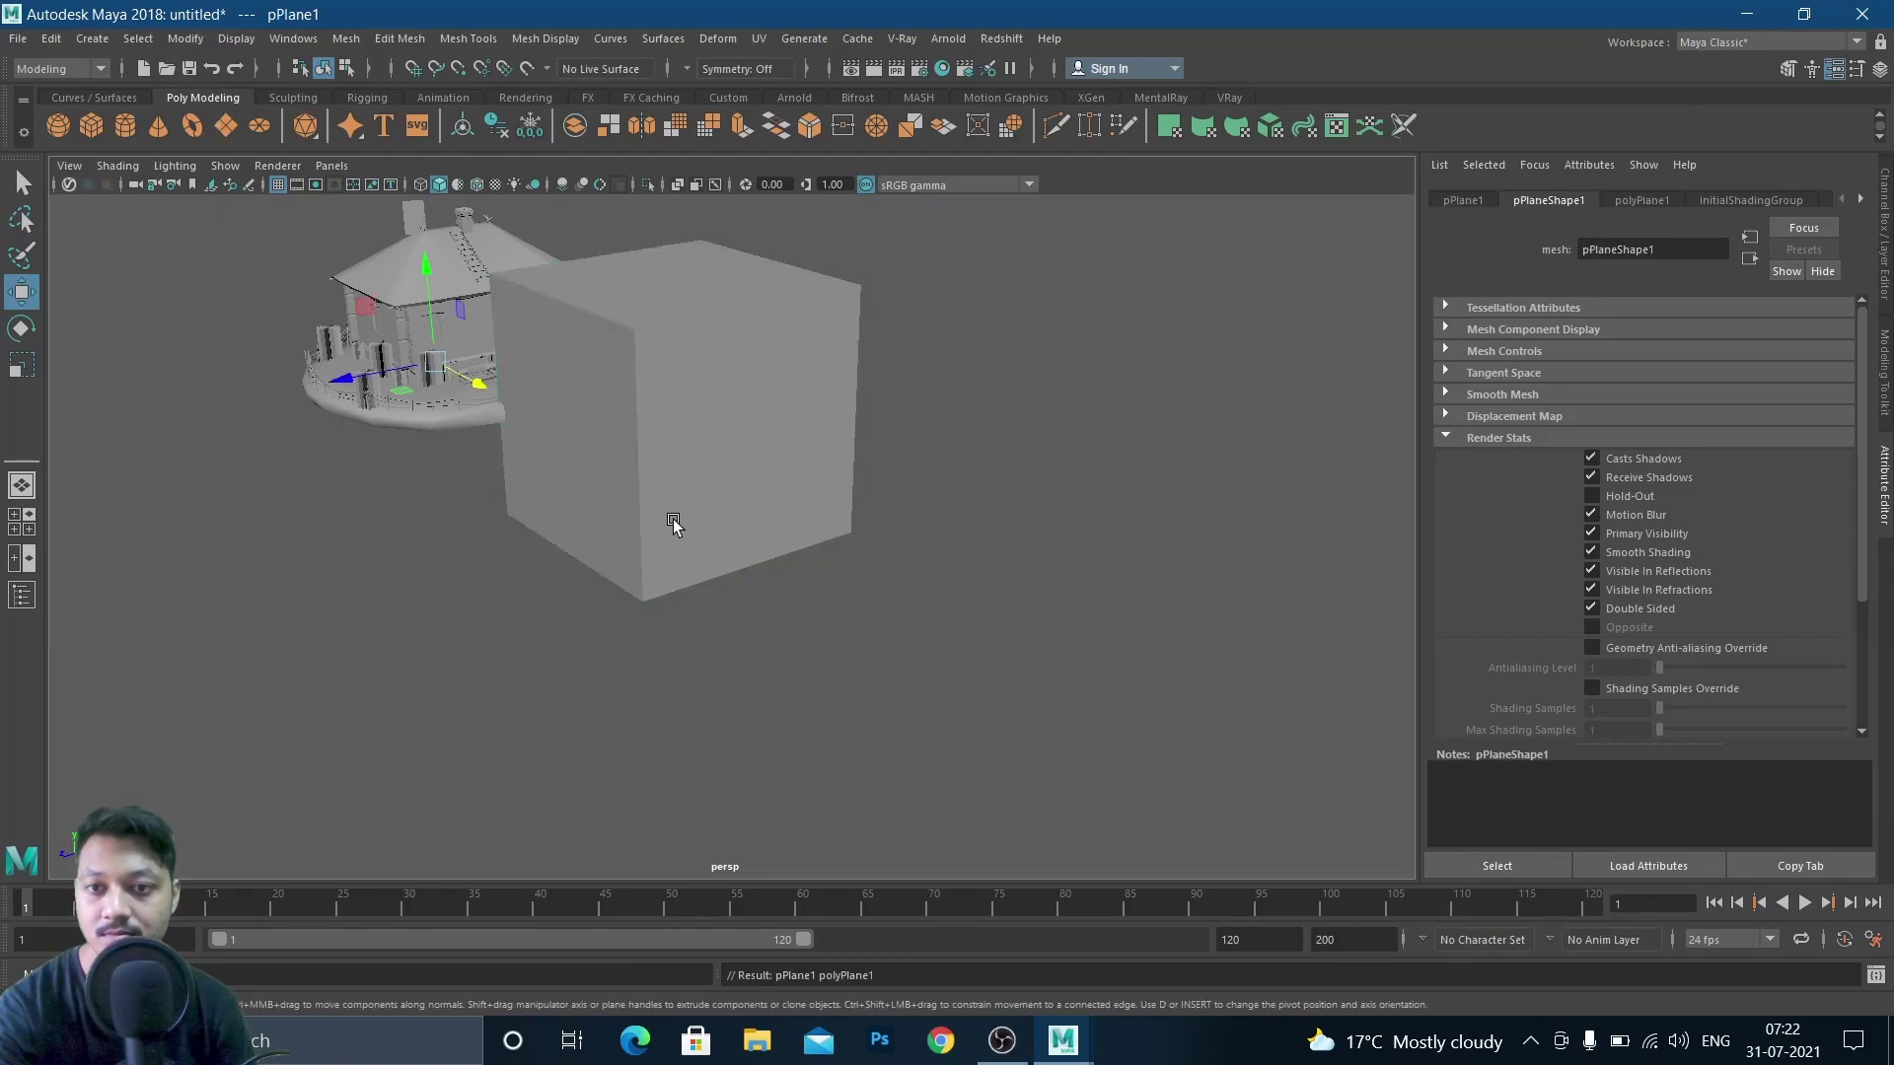
key("r")
middle_click_drag(582, 456, 1459, 322)
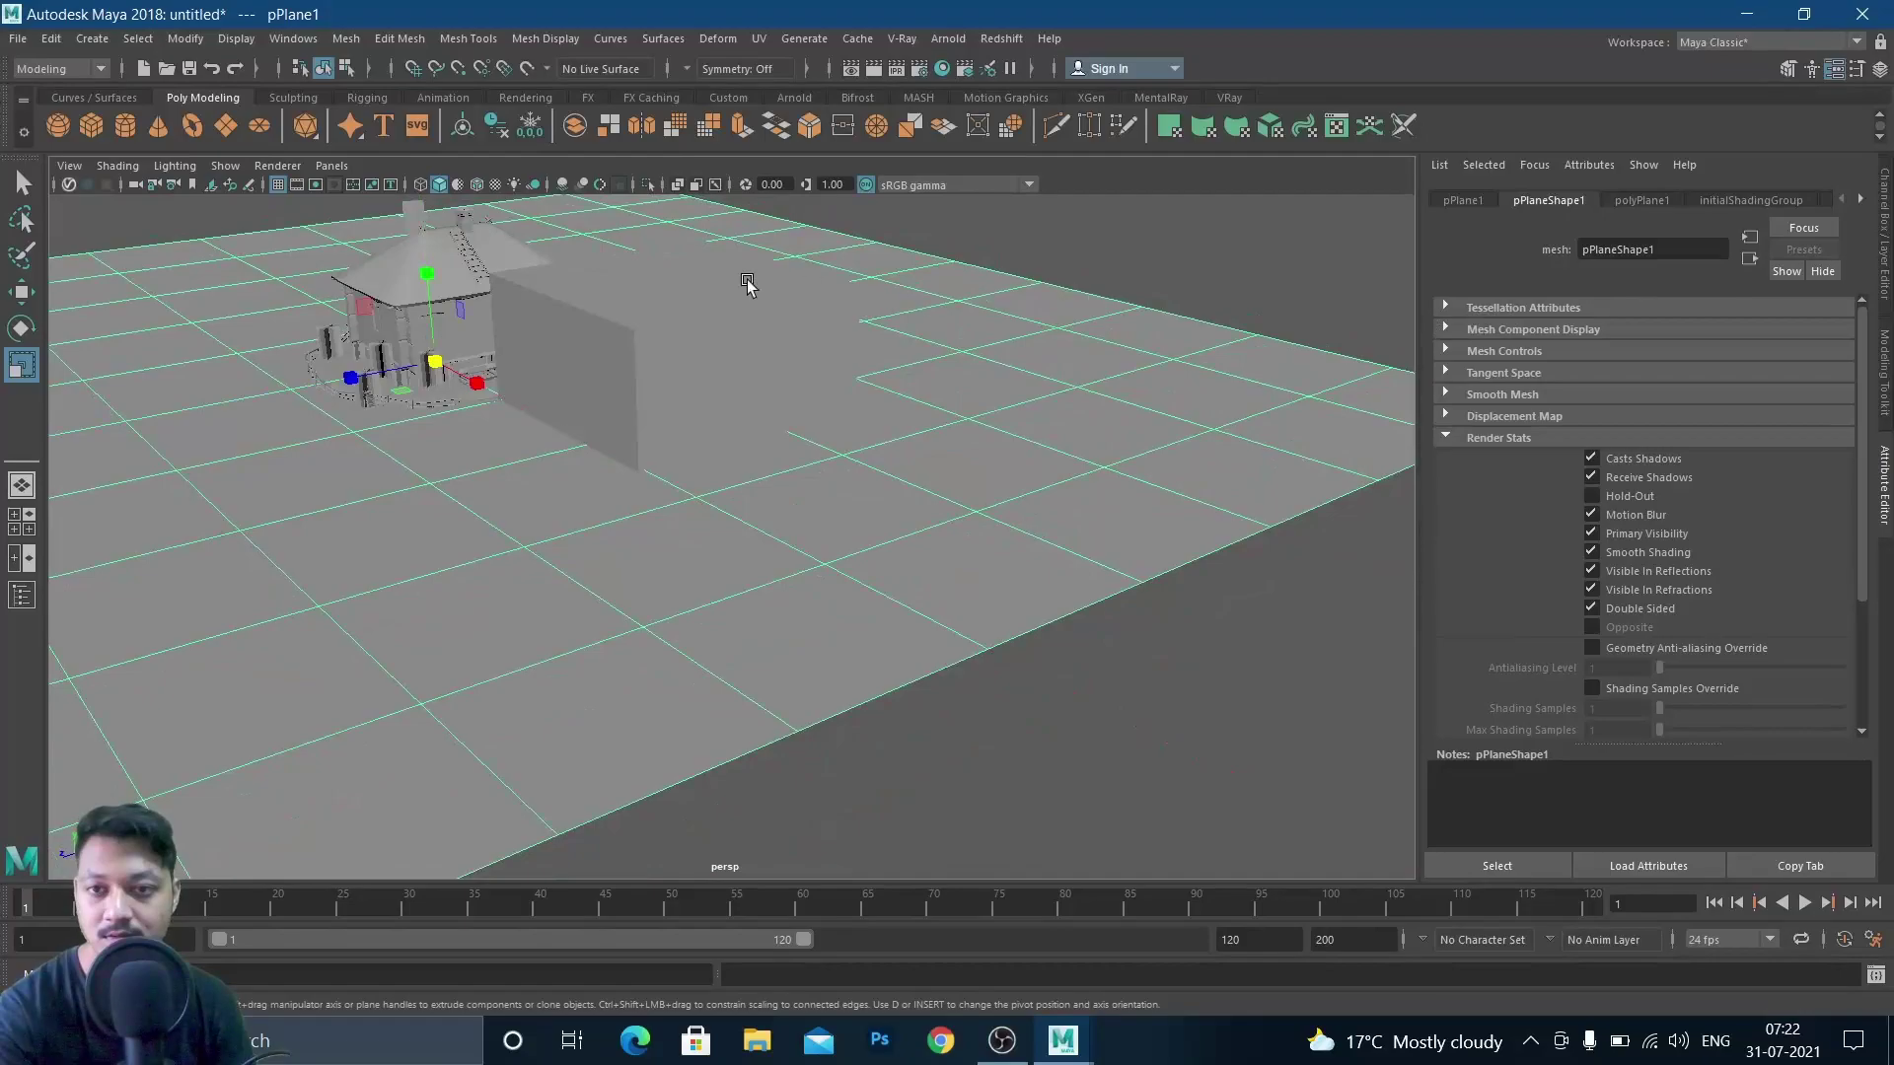
key("w")
left_click_drag(426, 268, 415, 370)
left_click_drag(487, 492, 641, 567)
Render the perspective view with mental ray to check the floor around the cube, and minimize the Render View
left_click(740, 388)
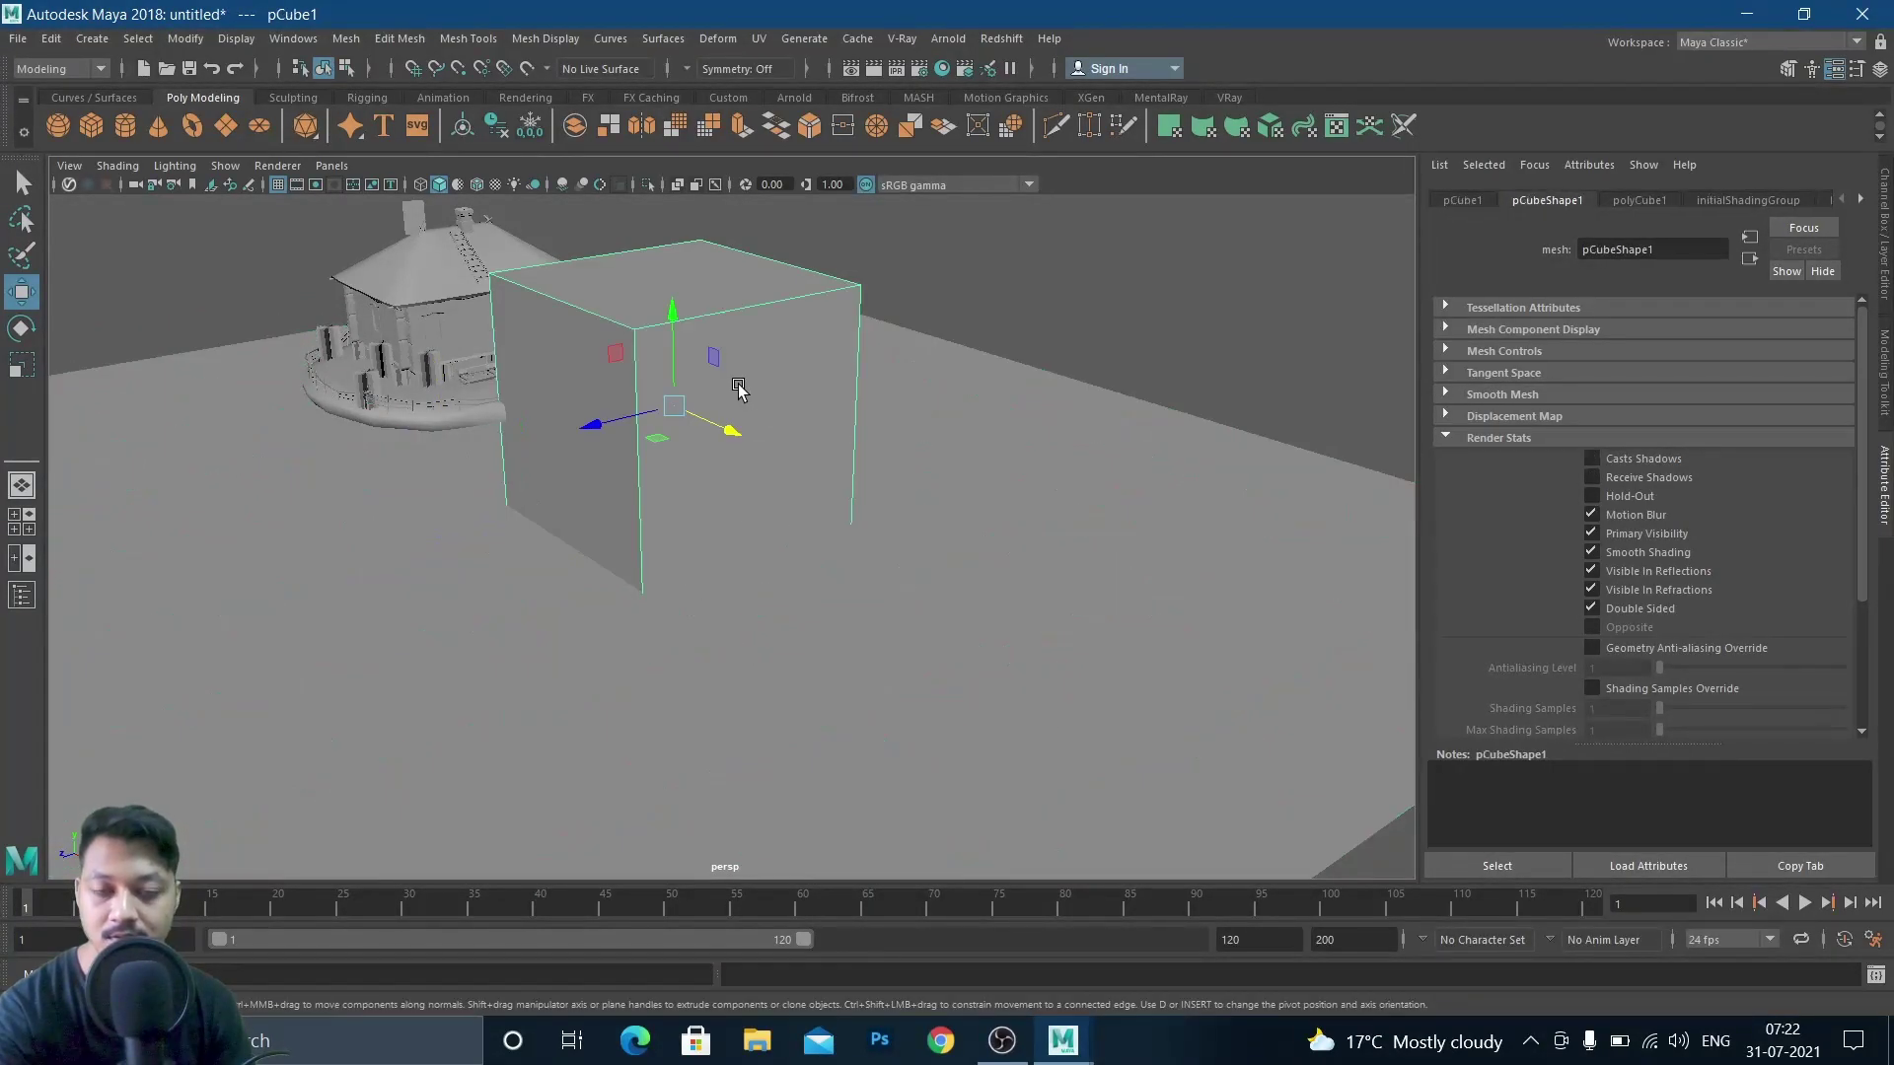
right_click(763, 374)
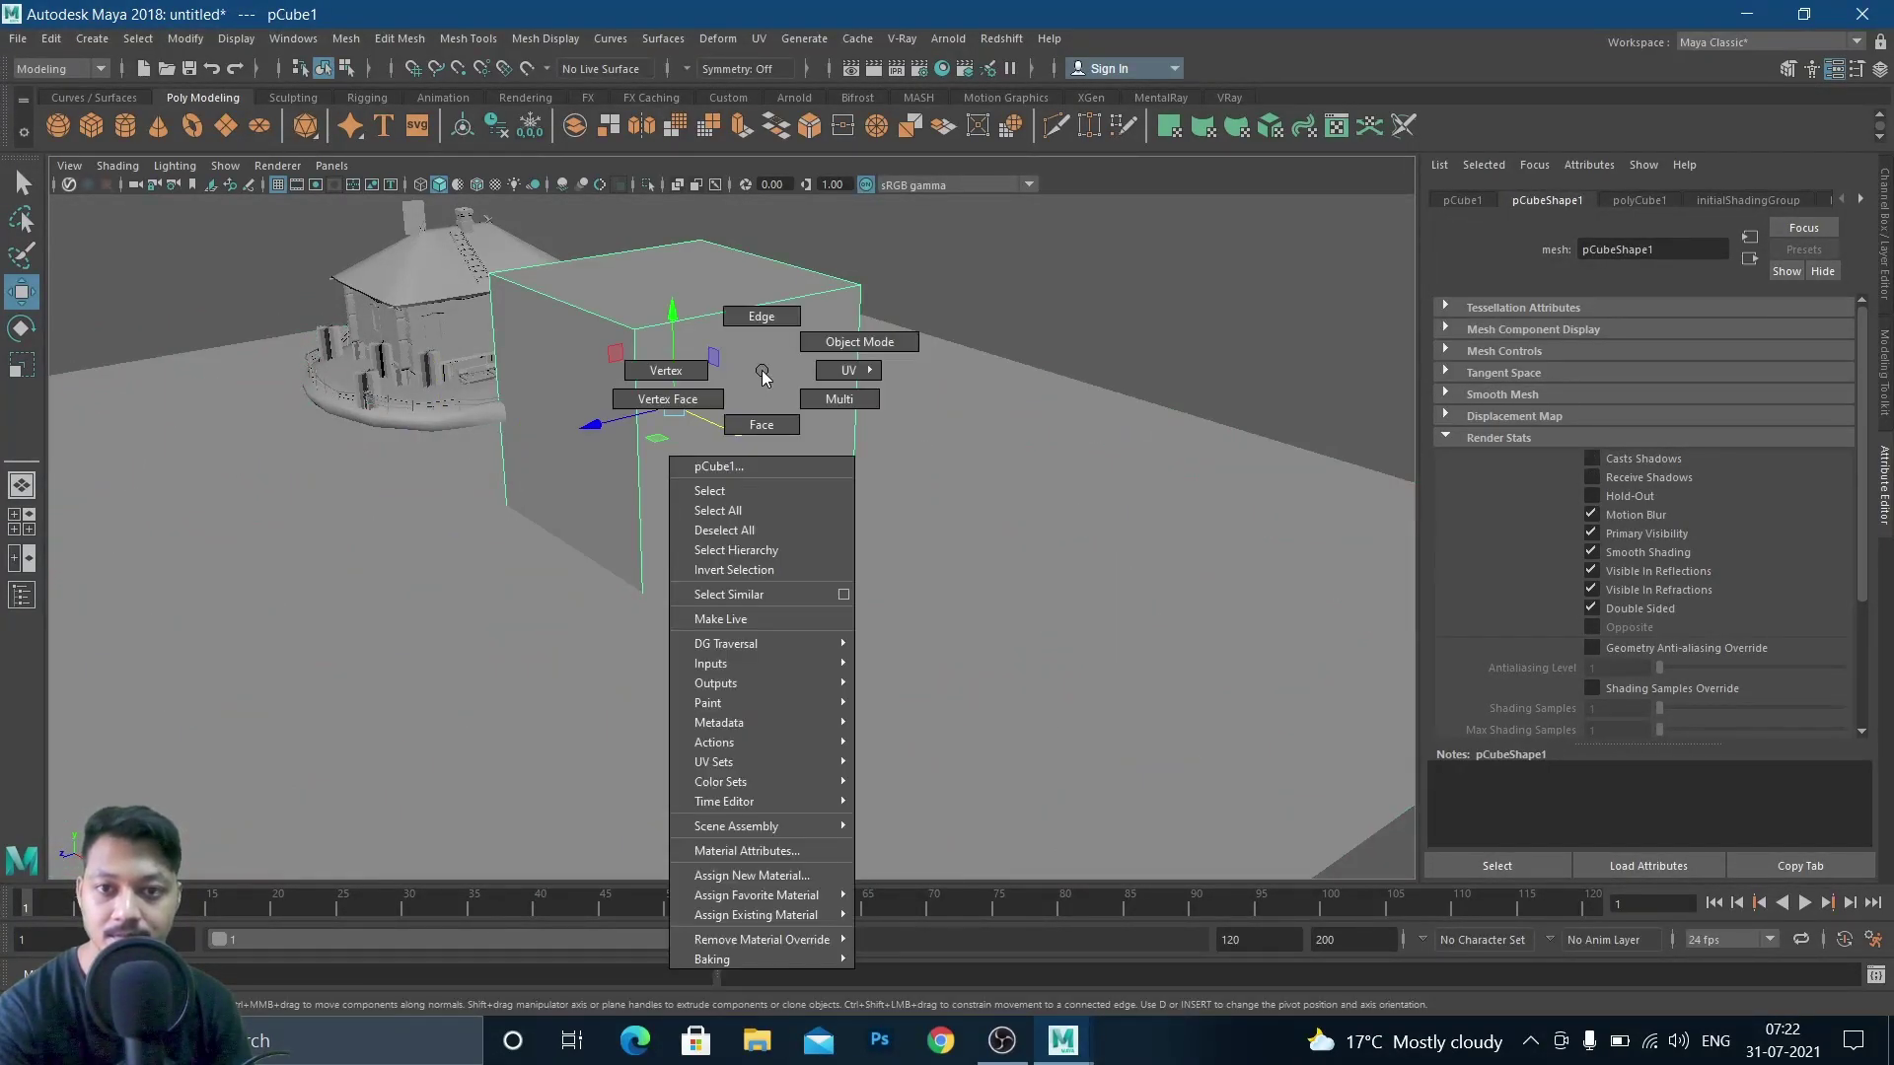
right_click_drag(762, 372, 833, 362)
left_click(1107, 515)
left_click_drag(816, 296, 690, 395, "alt")
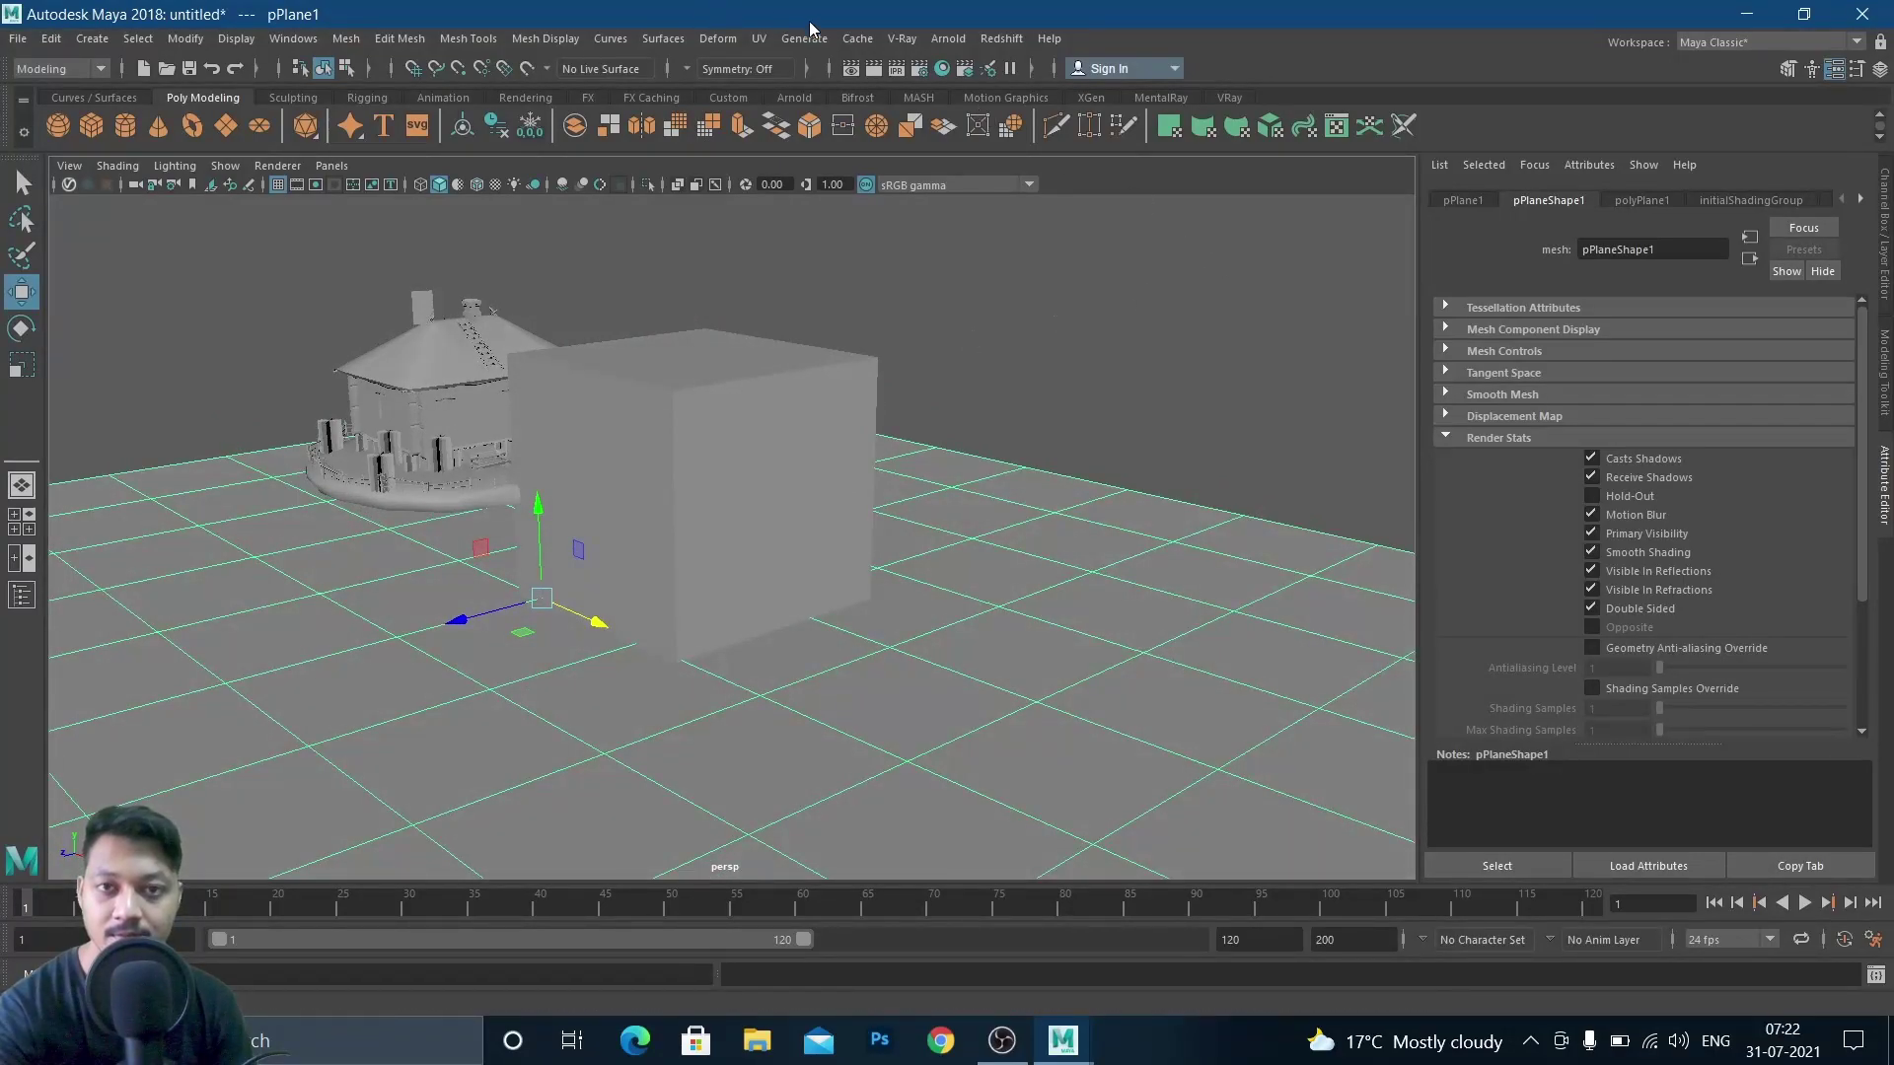
left_click(850, 68)
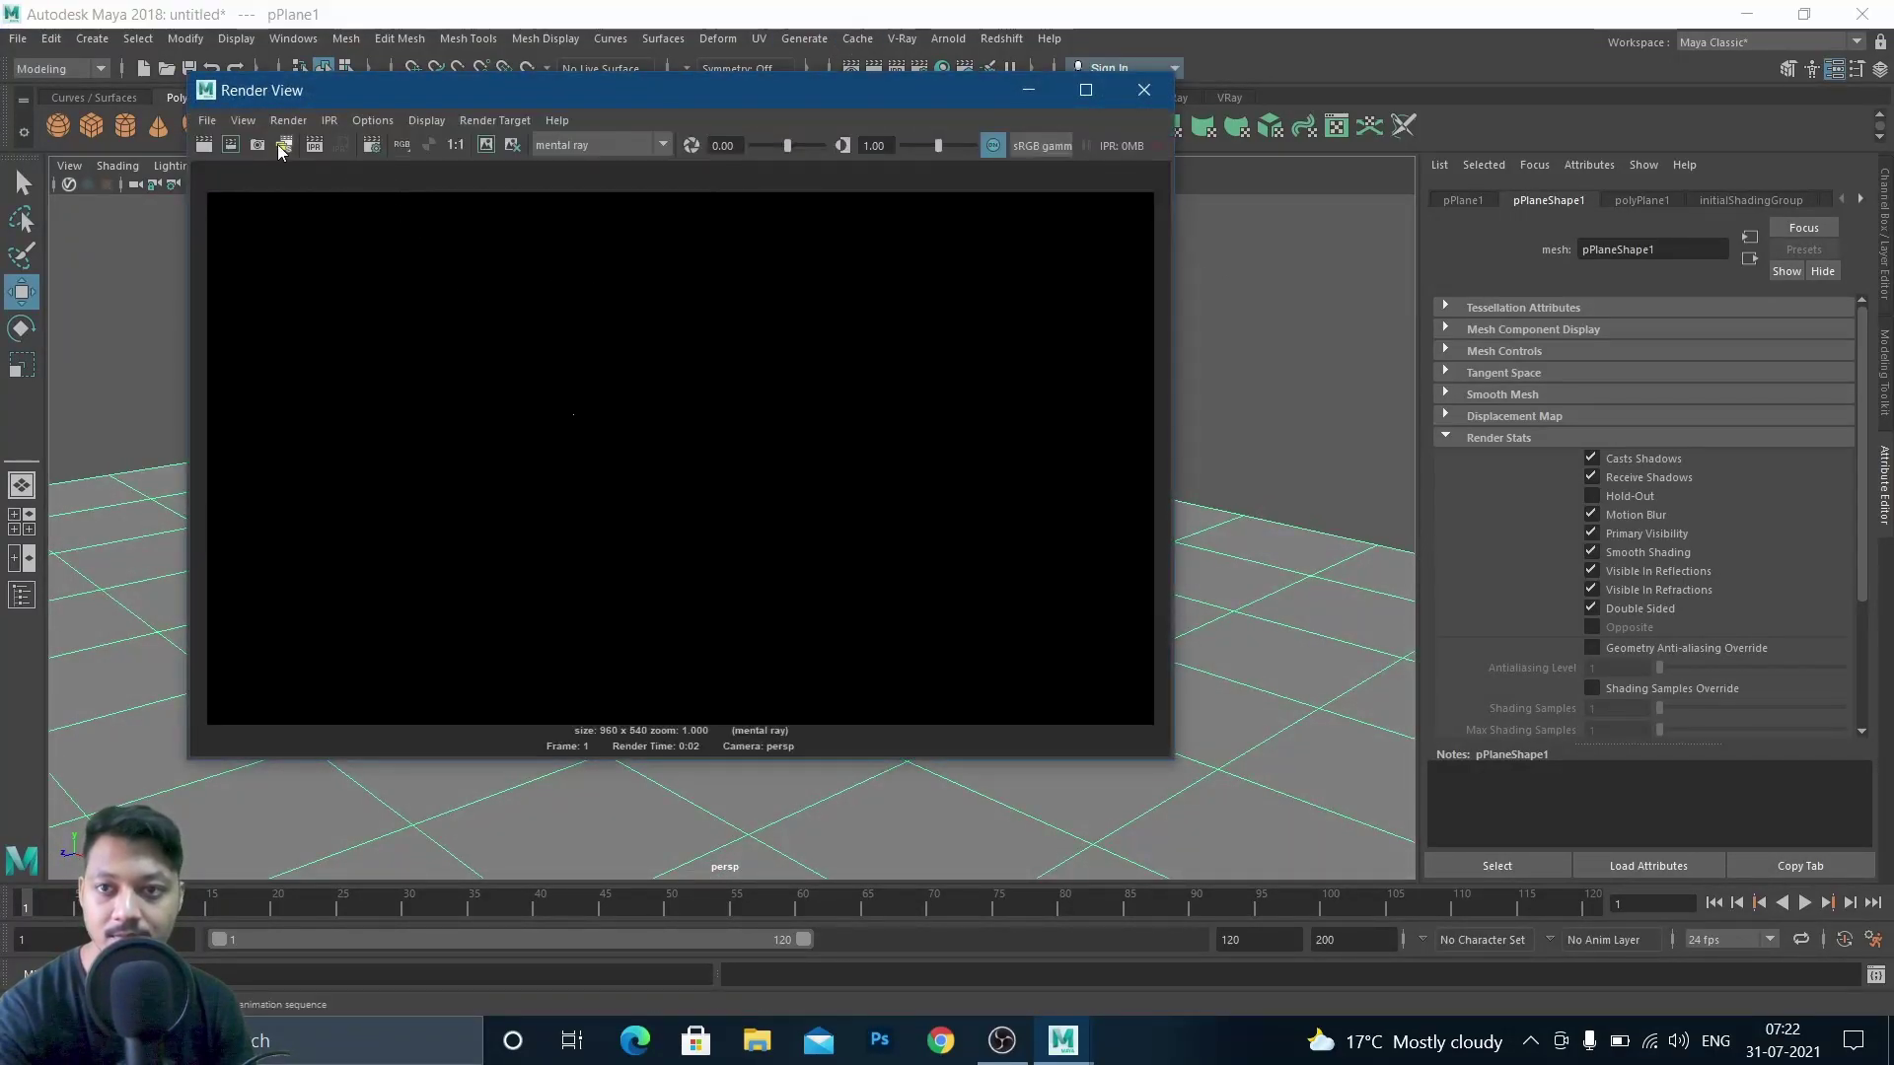
left_click(209, 144)
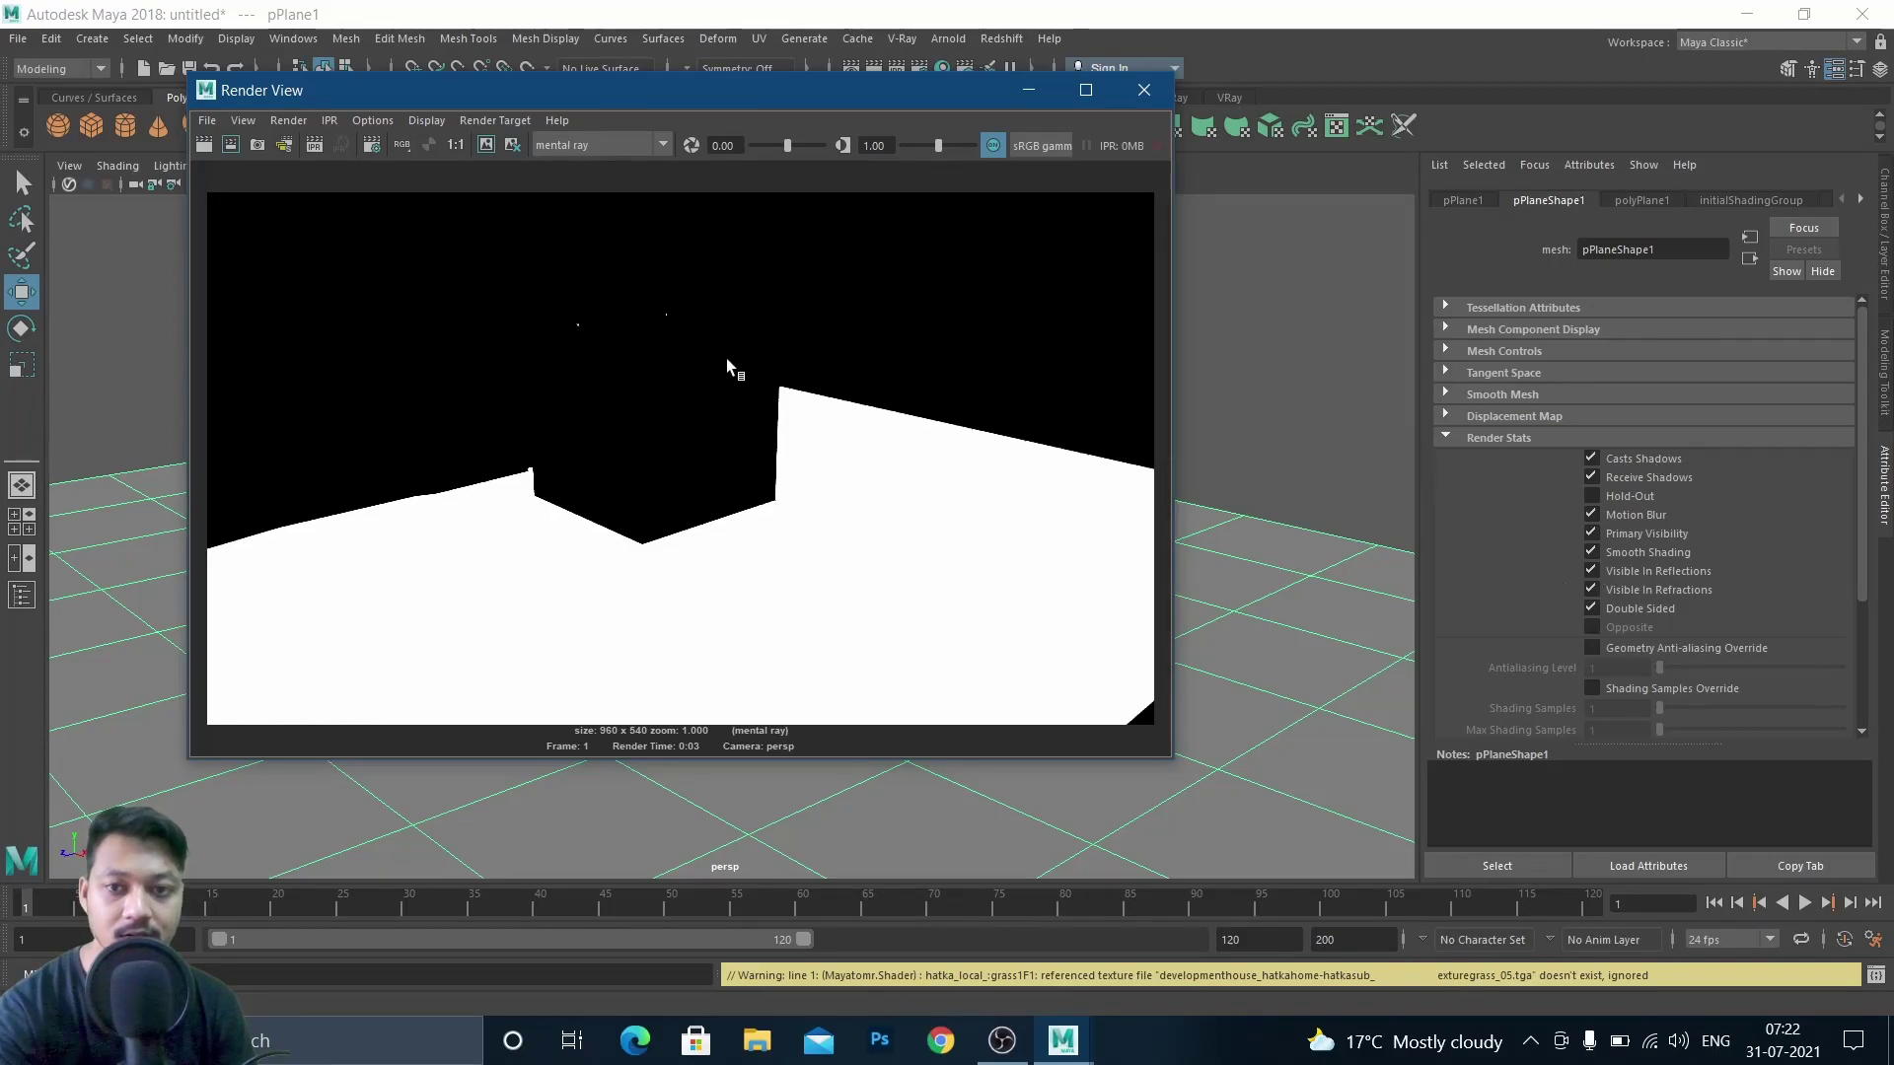
left_click(1025, 90)
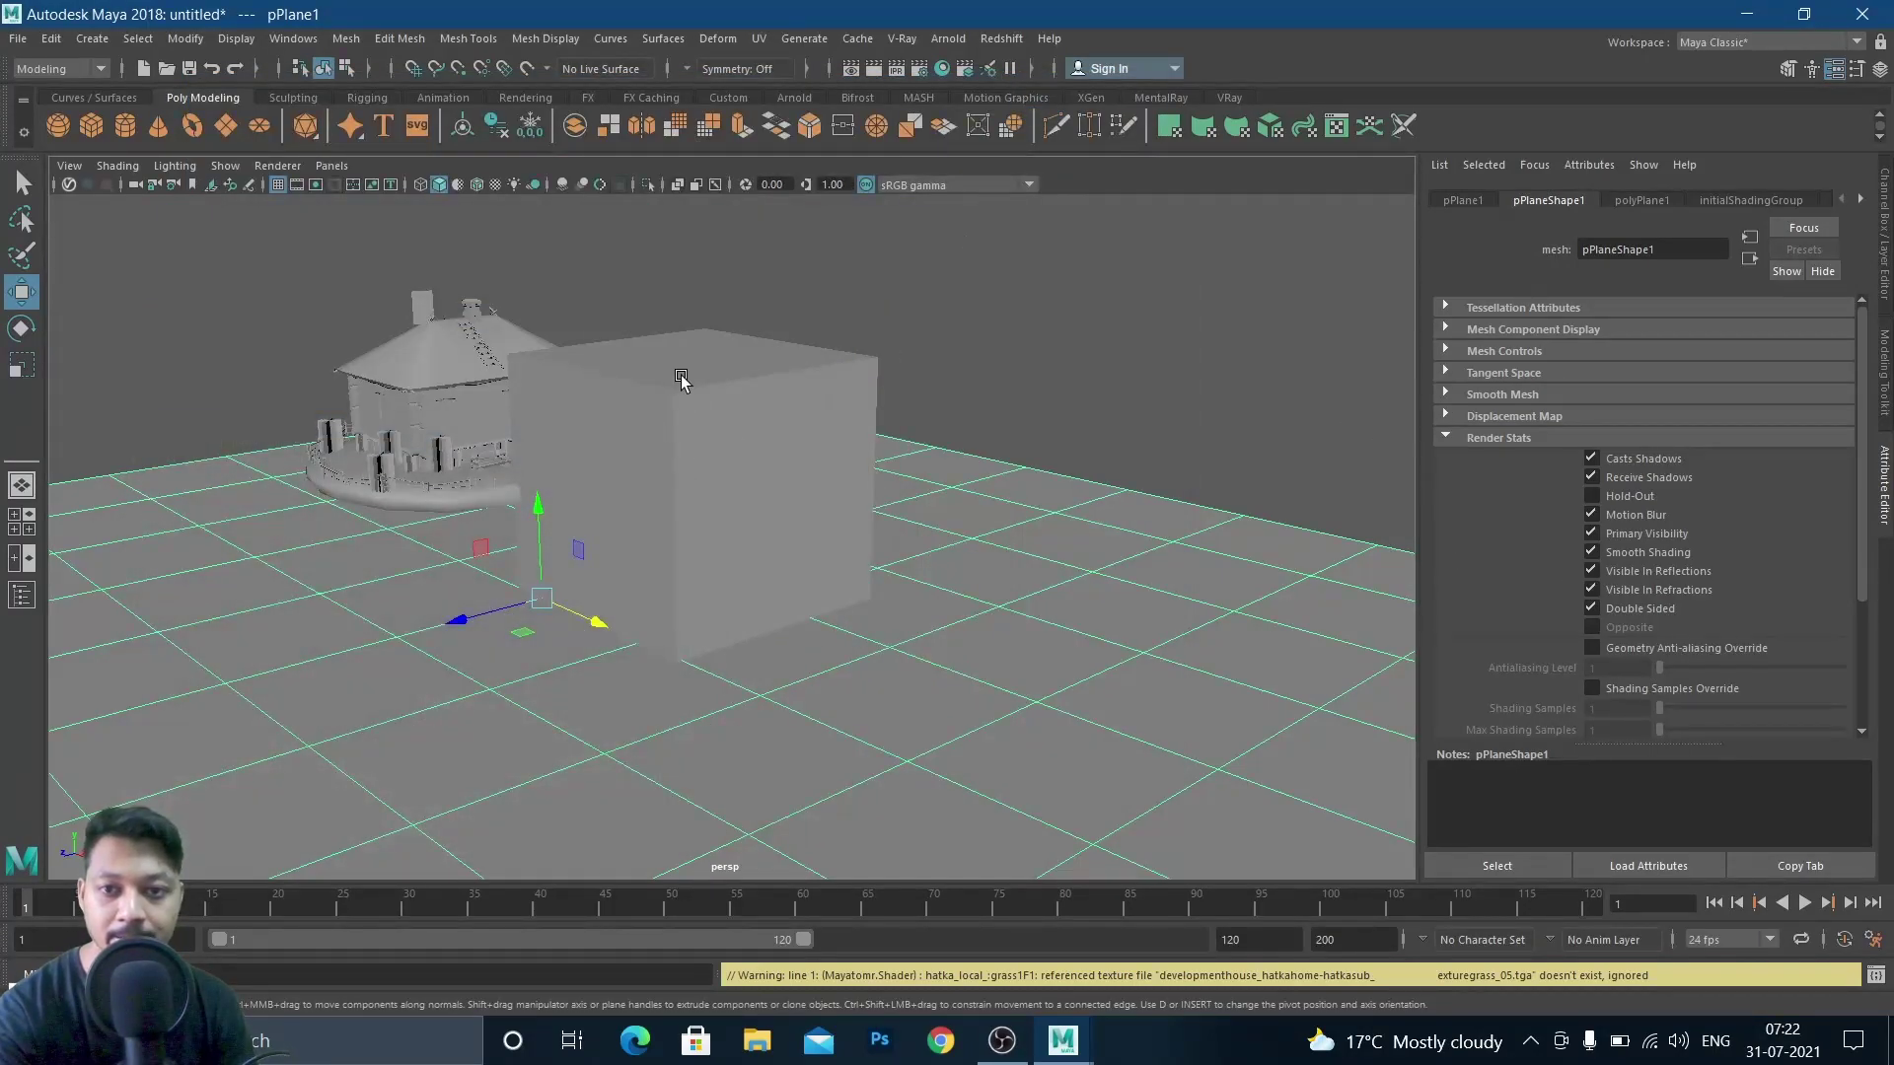
Assign a new Blinn material to the cube, raise its Incandescence to light grey, and render the view
left_click(744, 422)
right_click(771, 403)
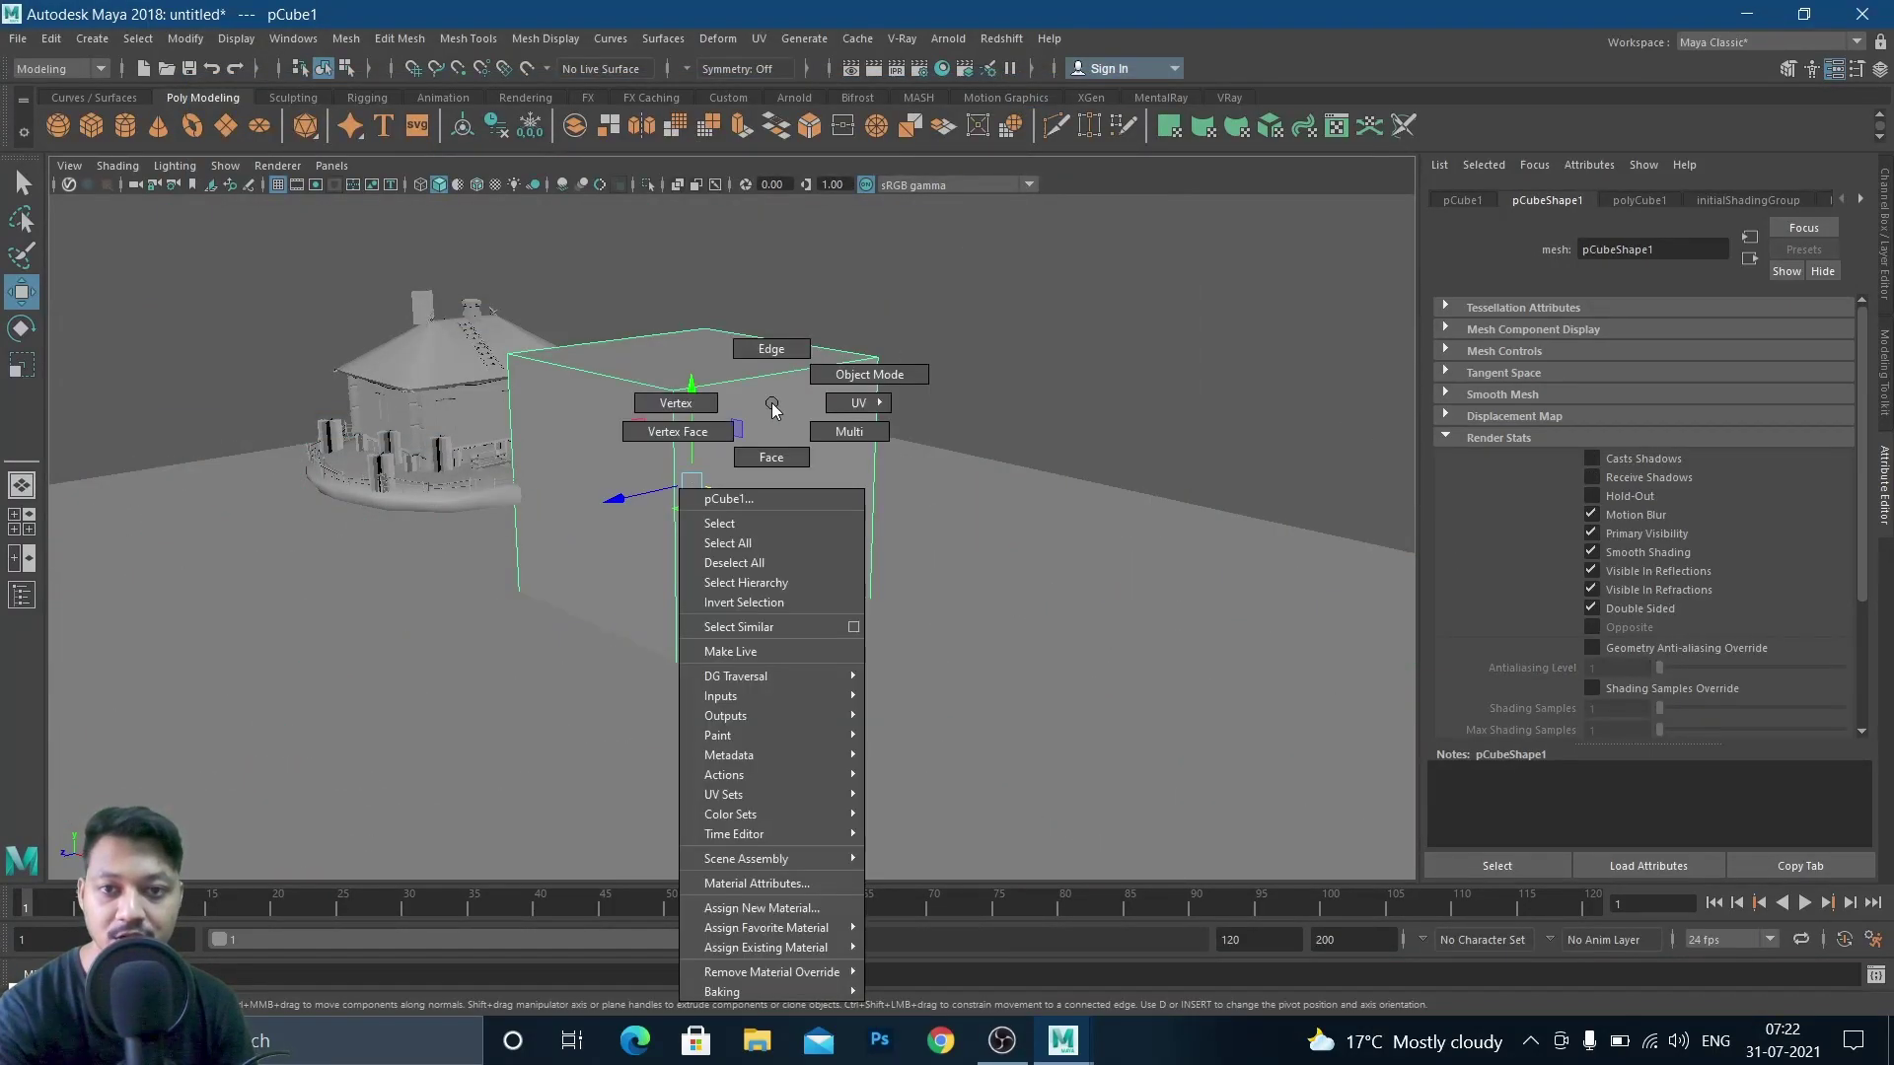
left_click(769, 909)
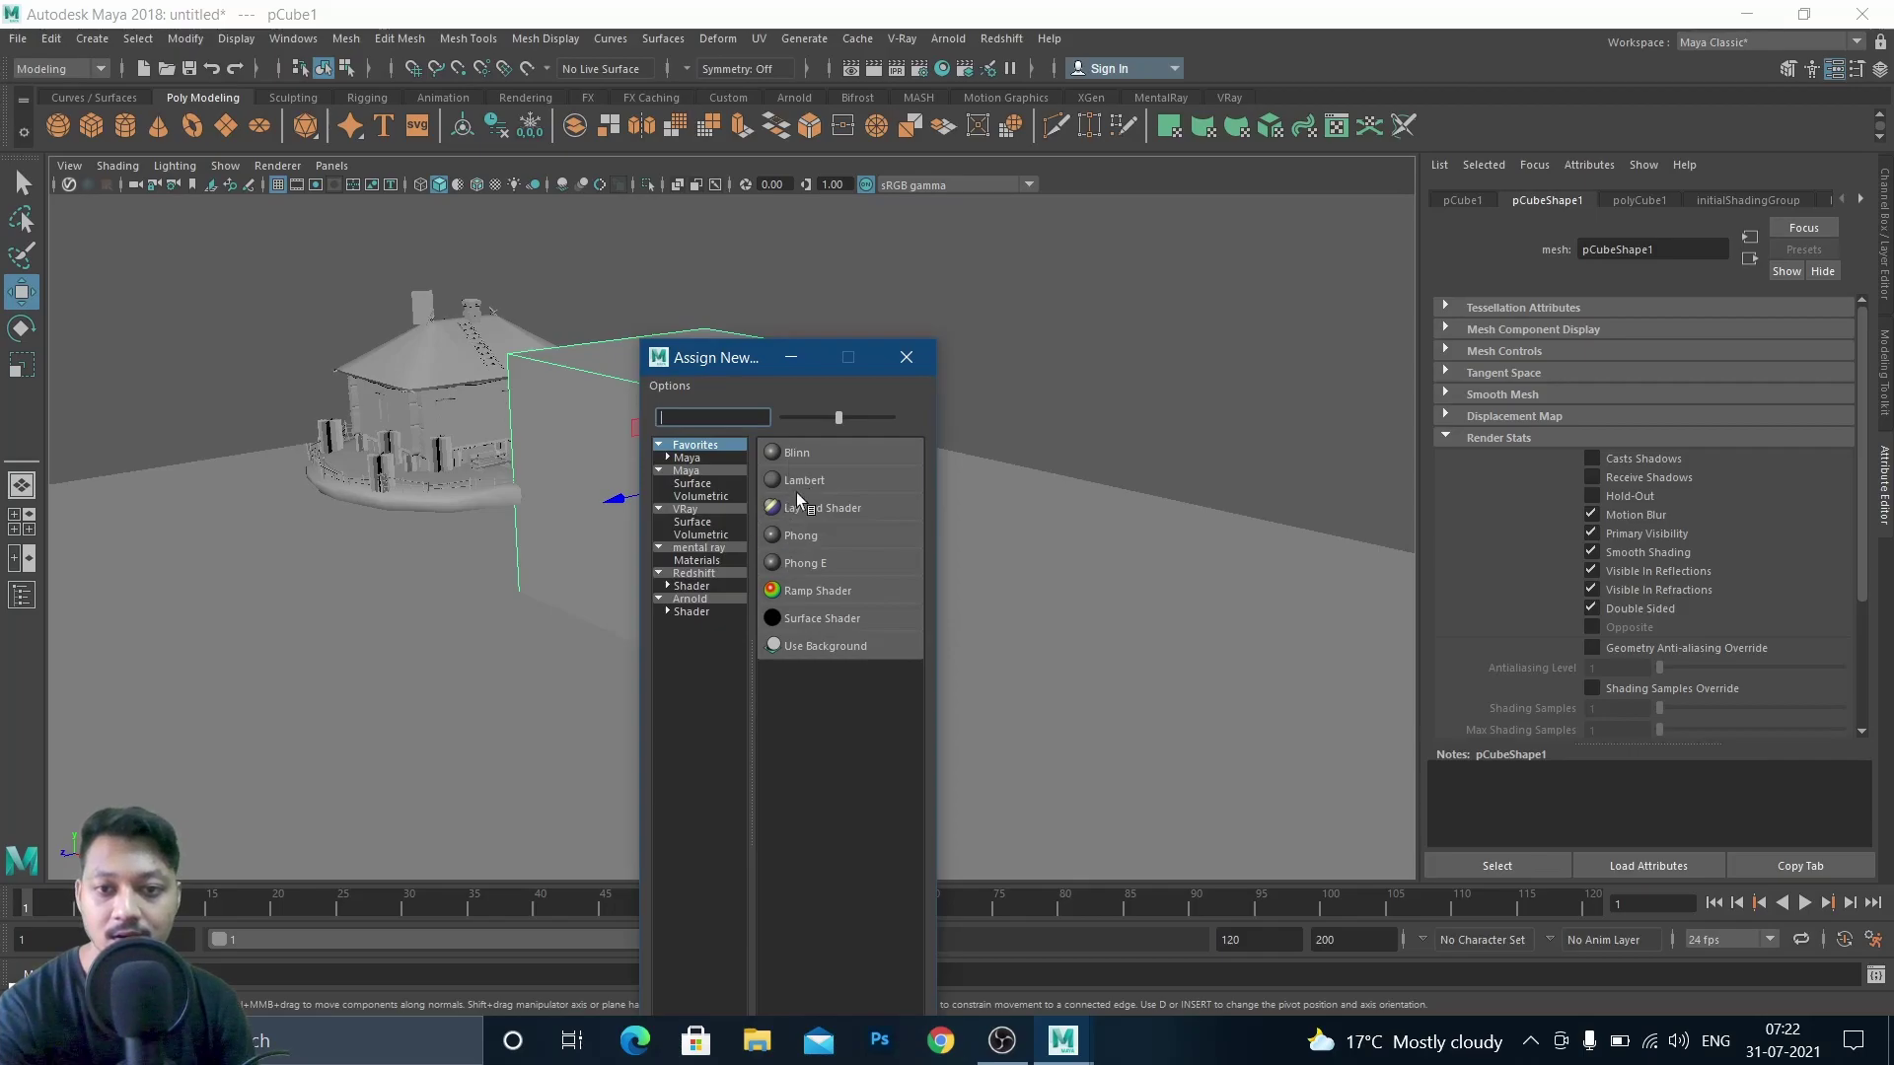
left_click(797, 453)
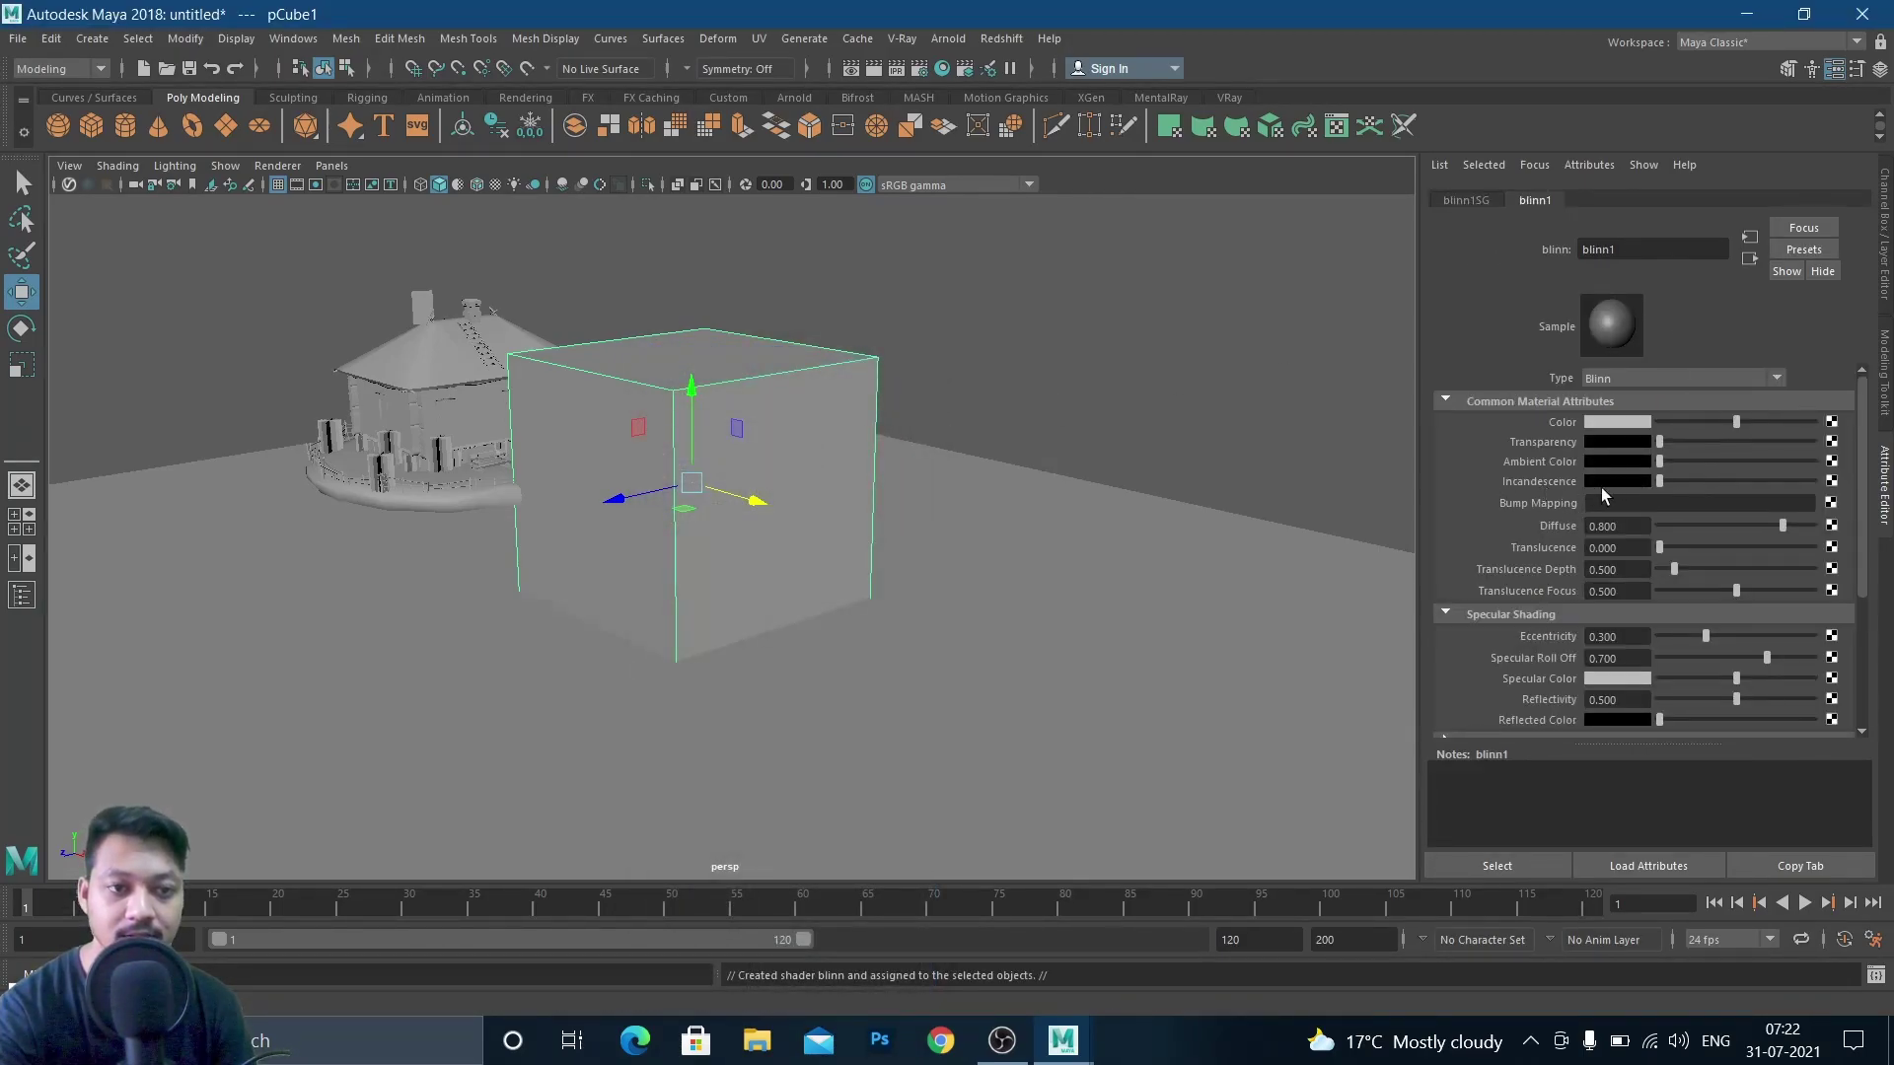
left_click_drag(1660, 483, 1752, 483)
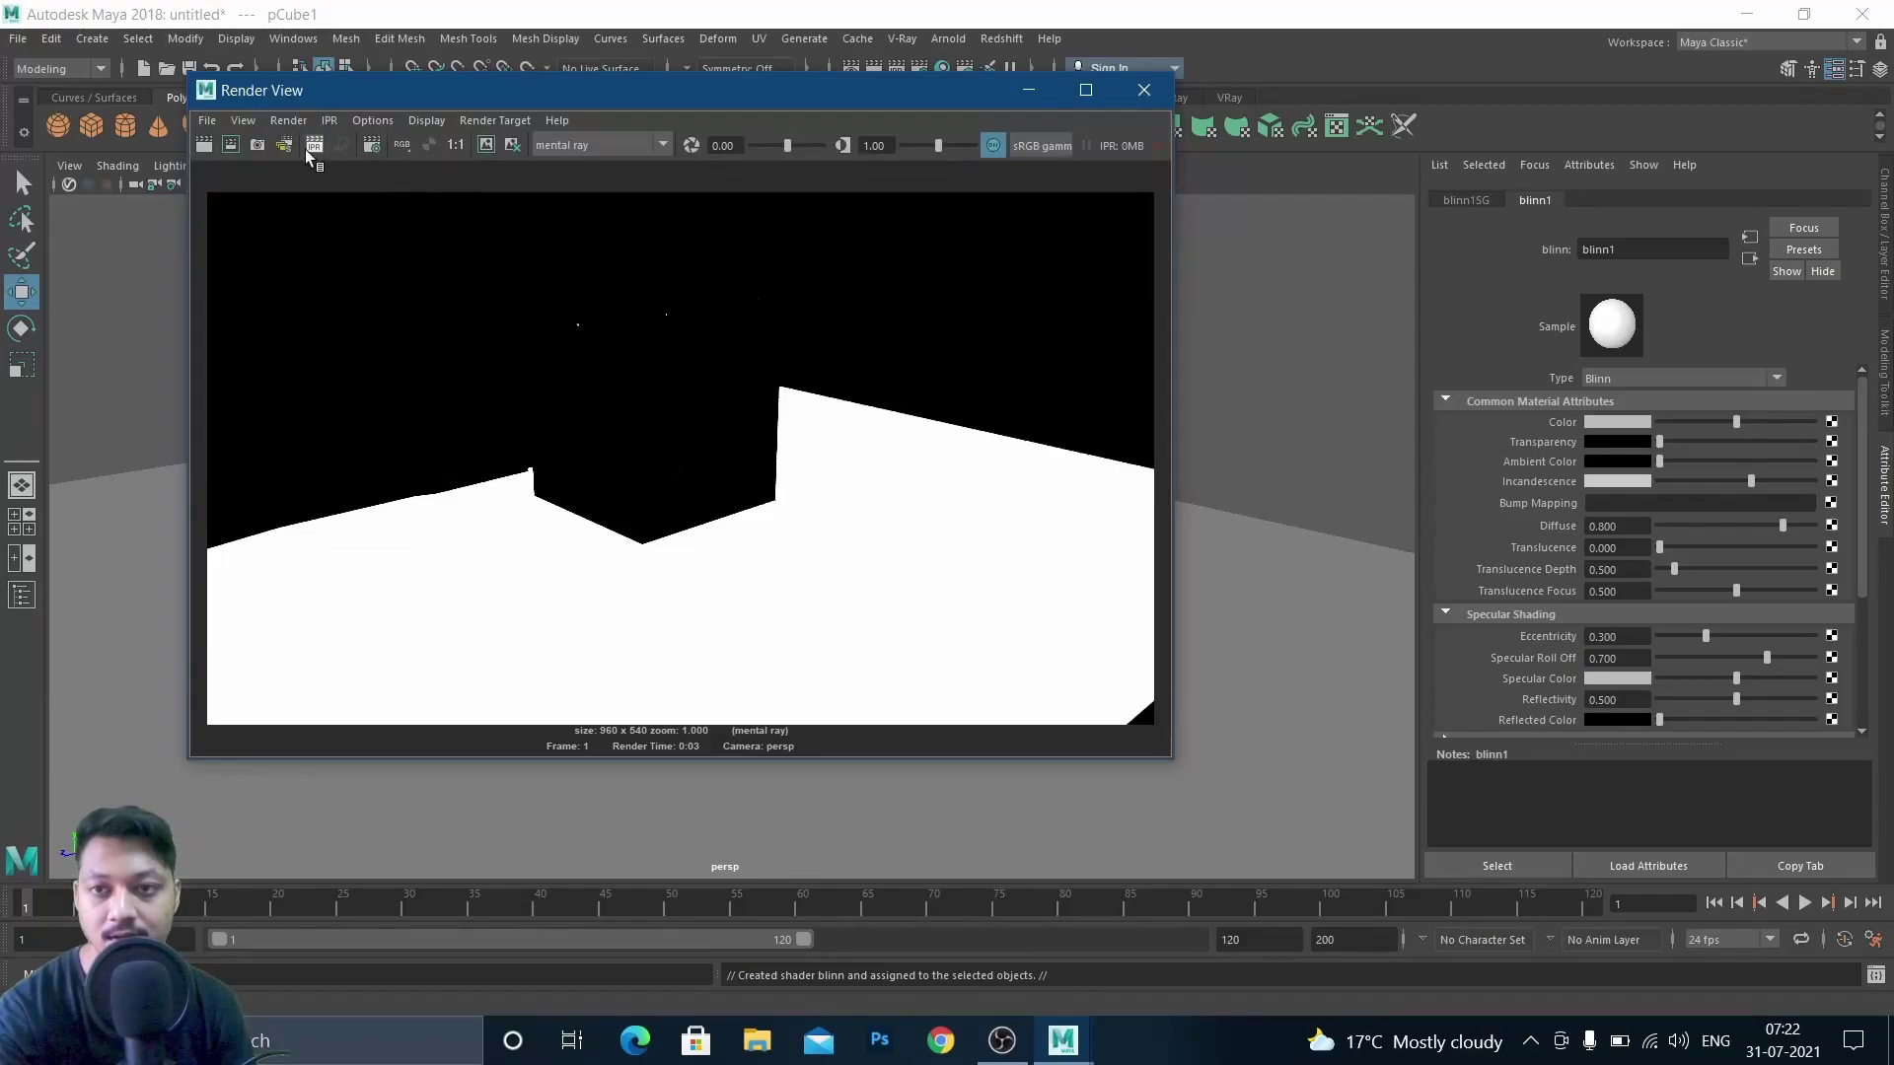
left_click(211, 148)
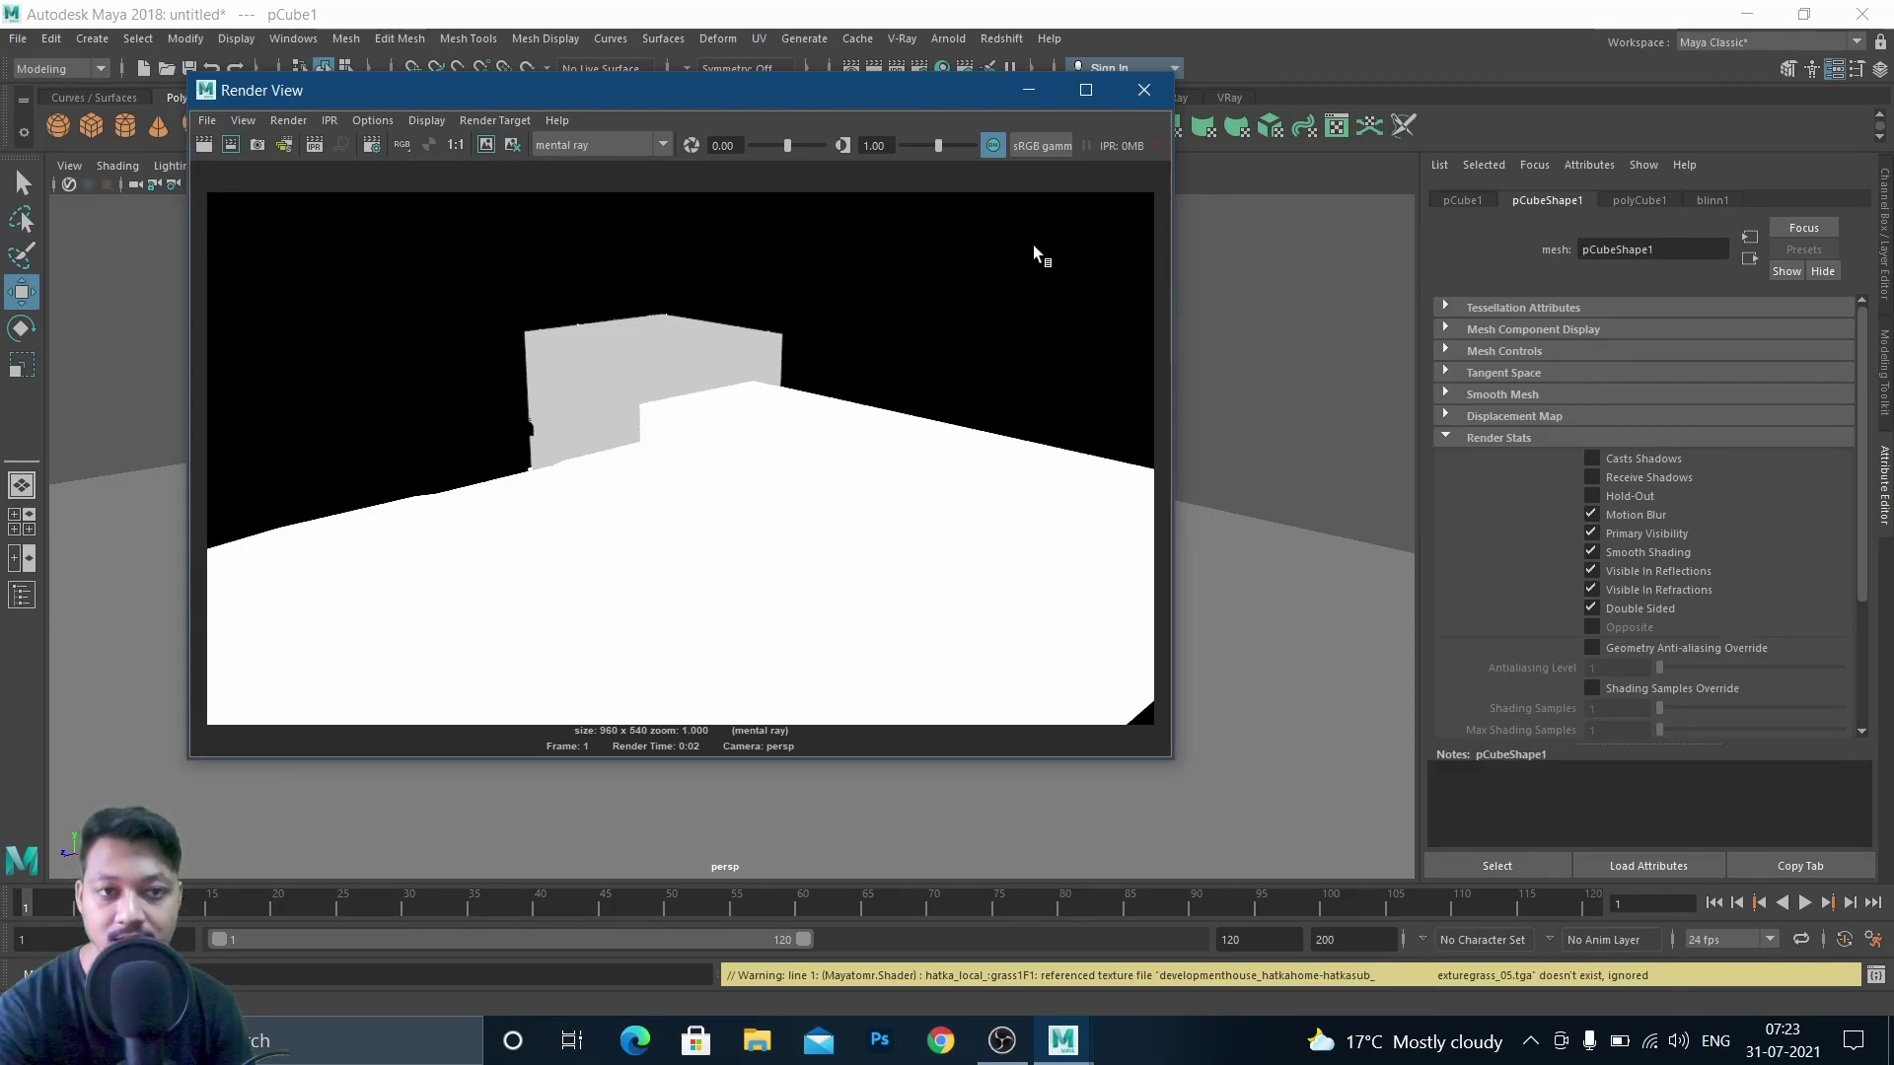
Raise the cube material's Color and Incandescence to full white, re-render the view, and minimize the Render View
left_click(1714, 202)
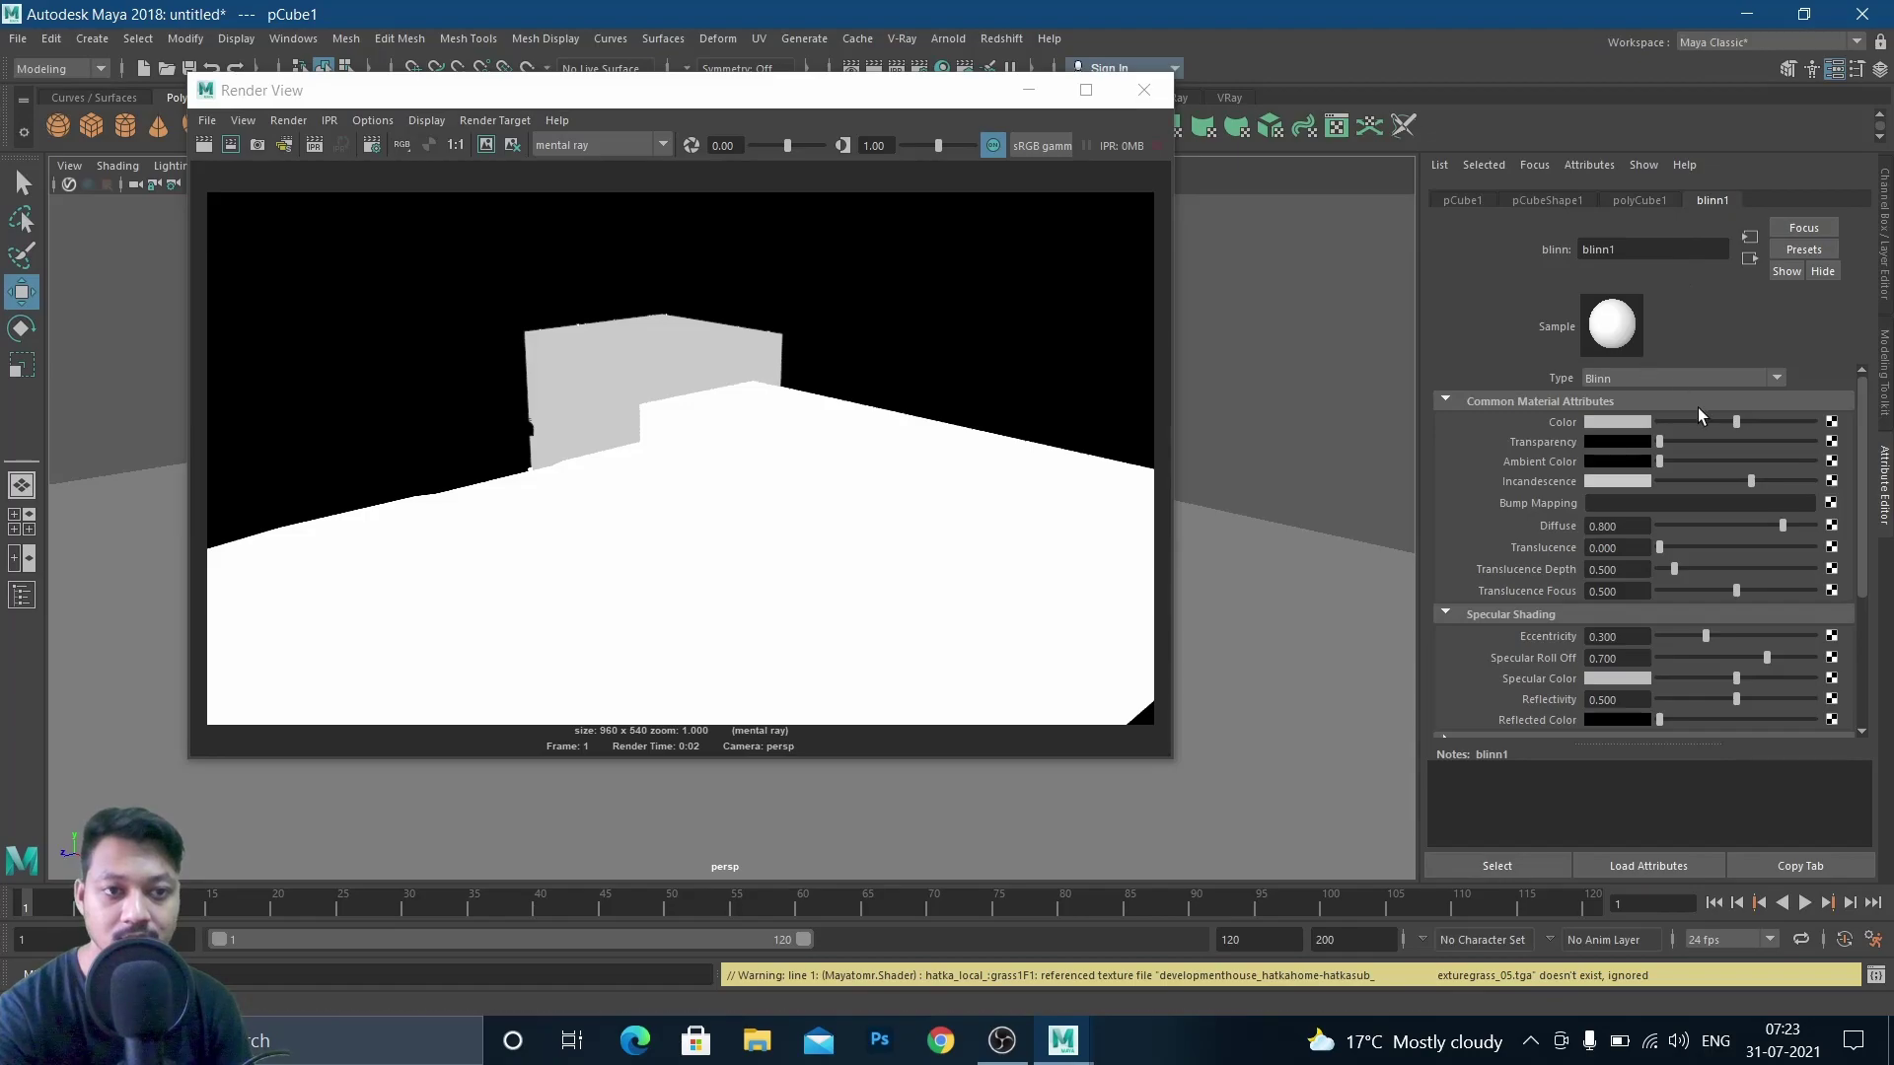
left_click_drag(1732, 424, 1812, 422)
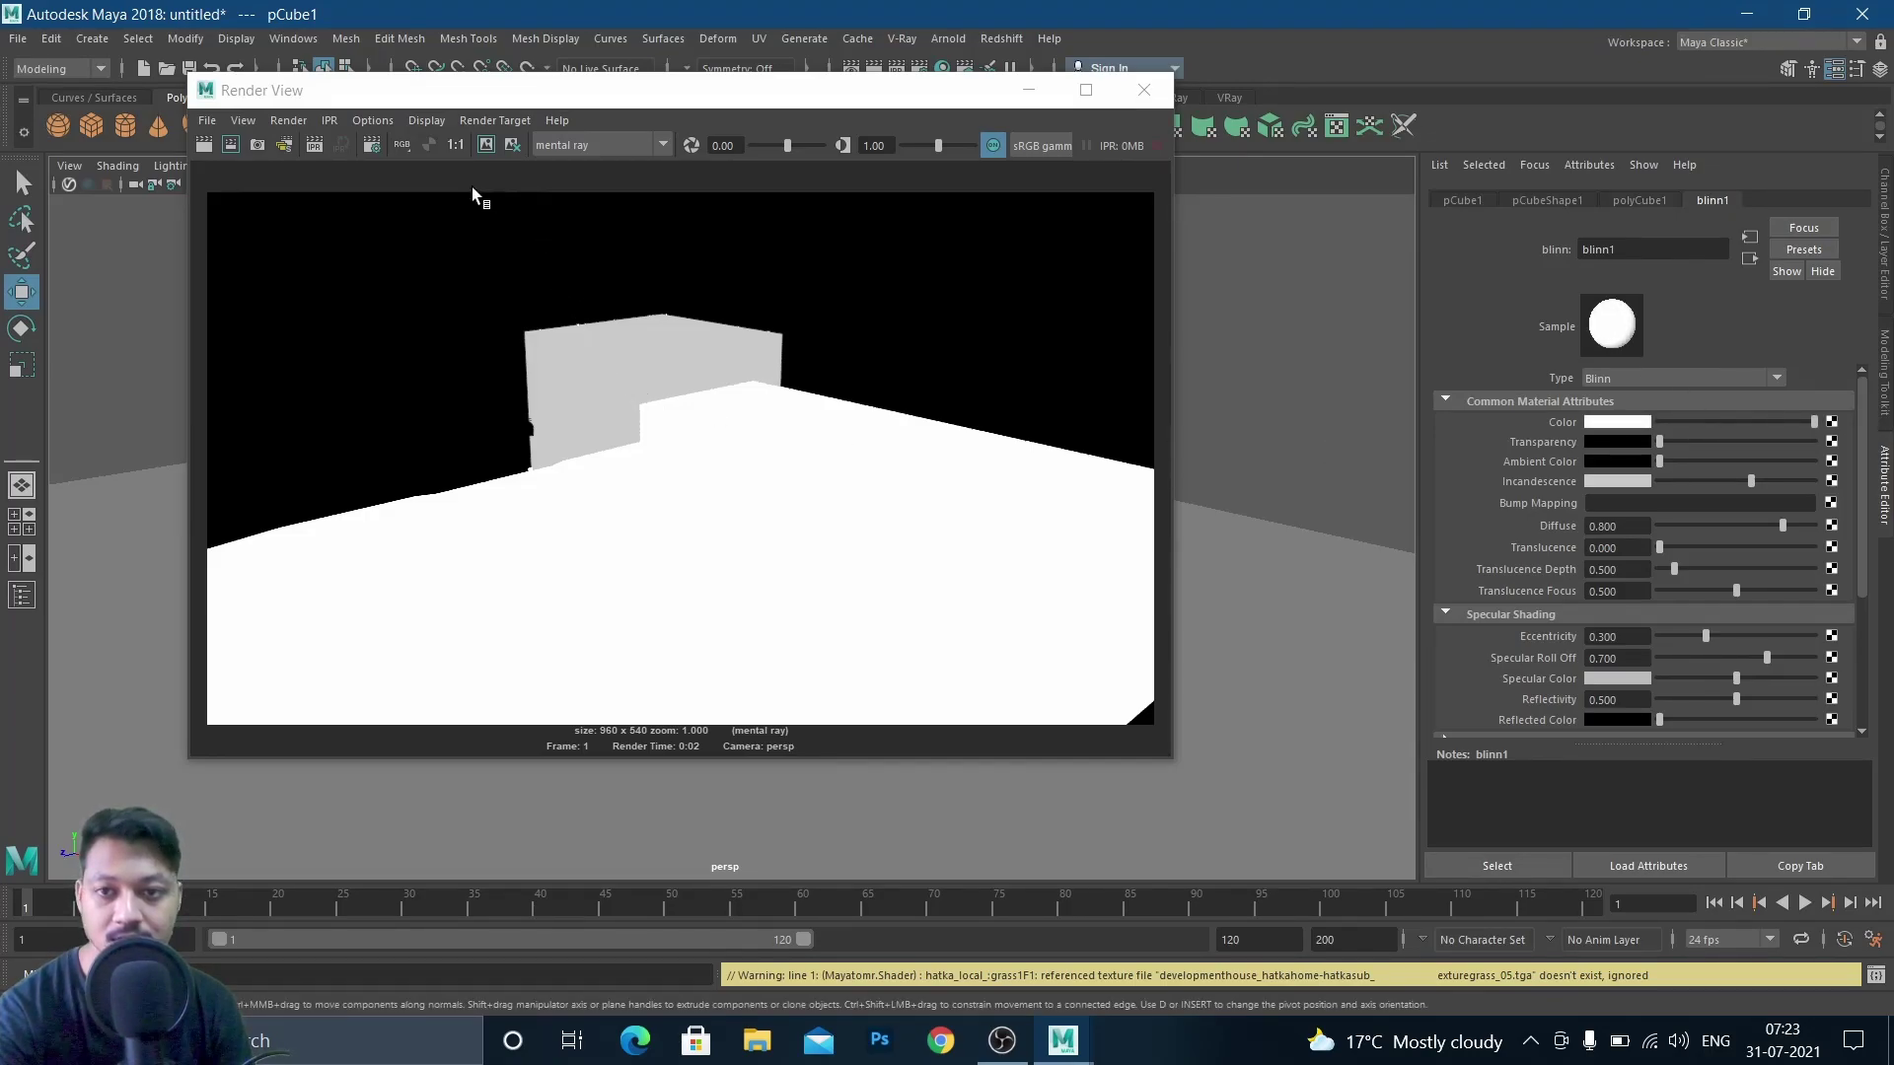
left_click(230, 145)
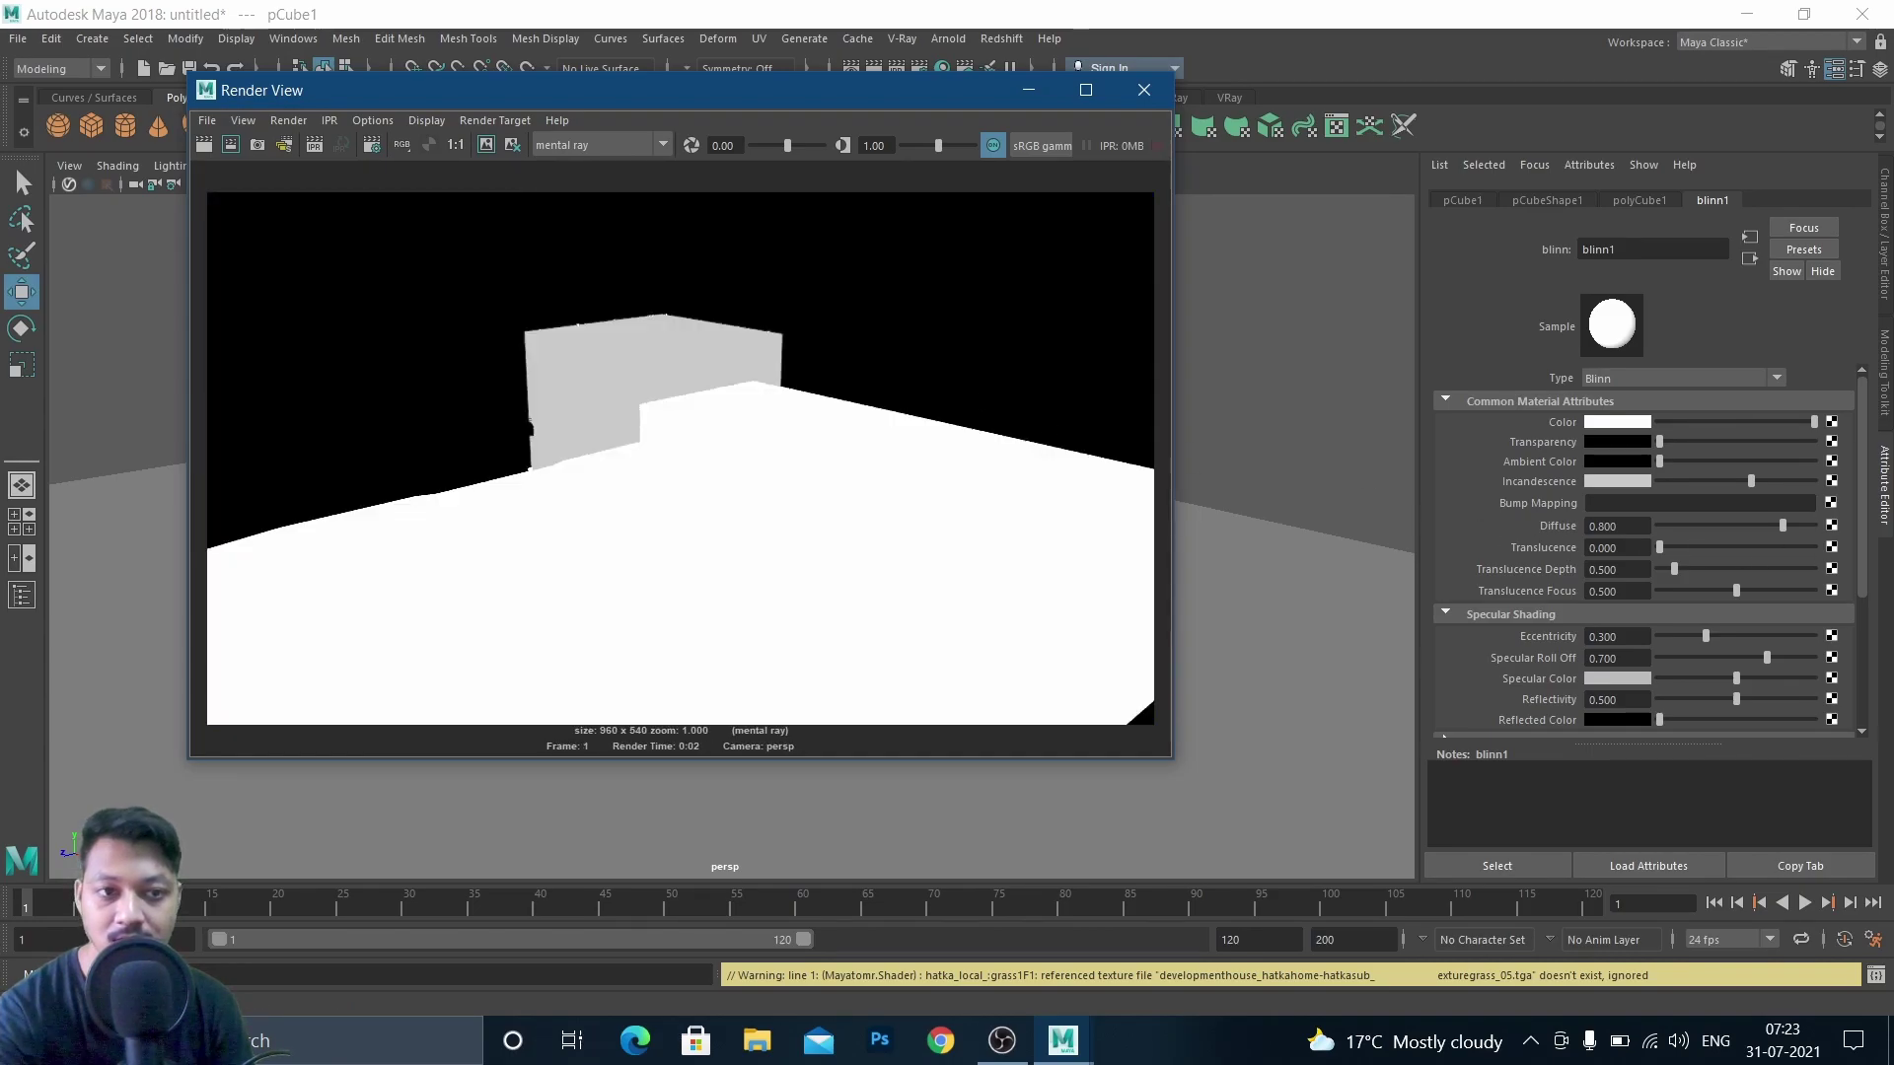
left_click_drag(1750, 482, 1812, 482)
left_click(229, 146)
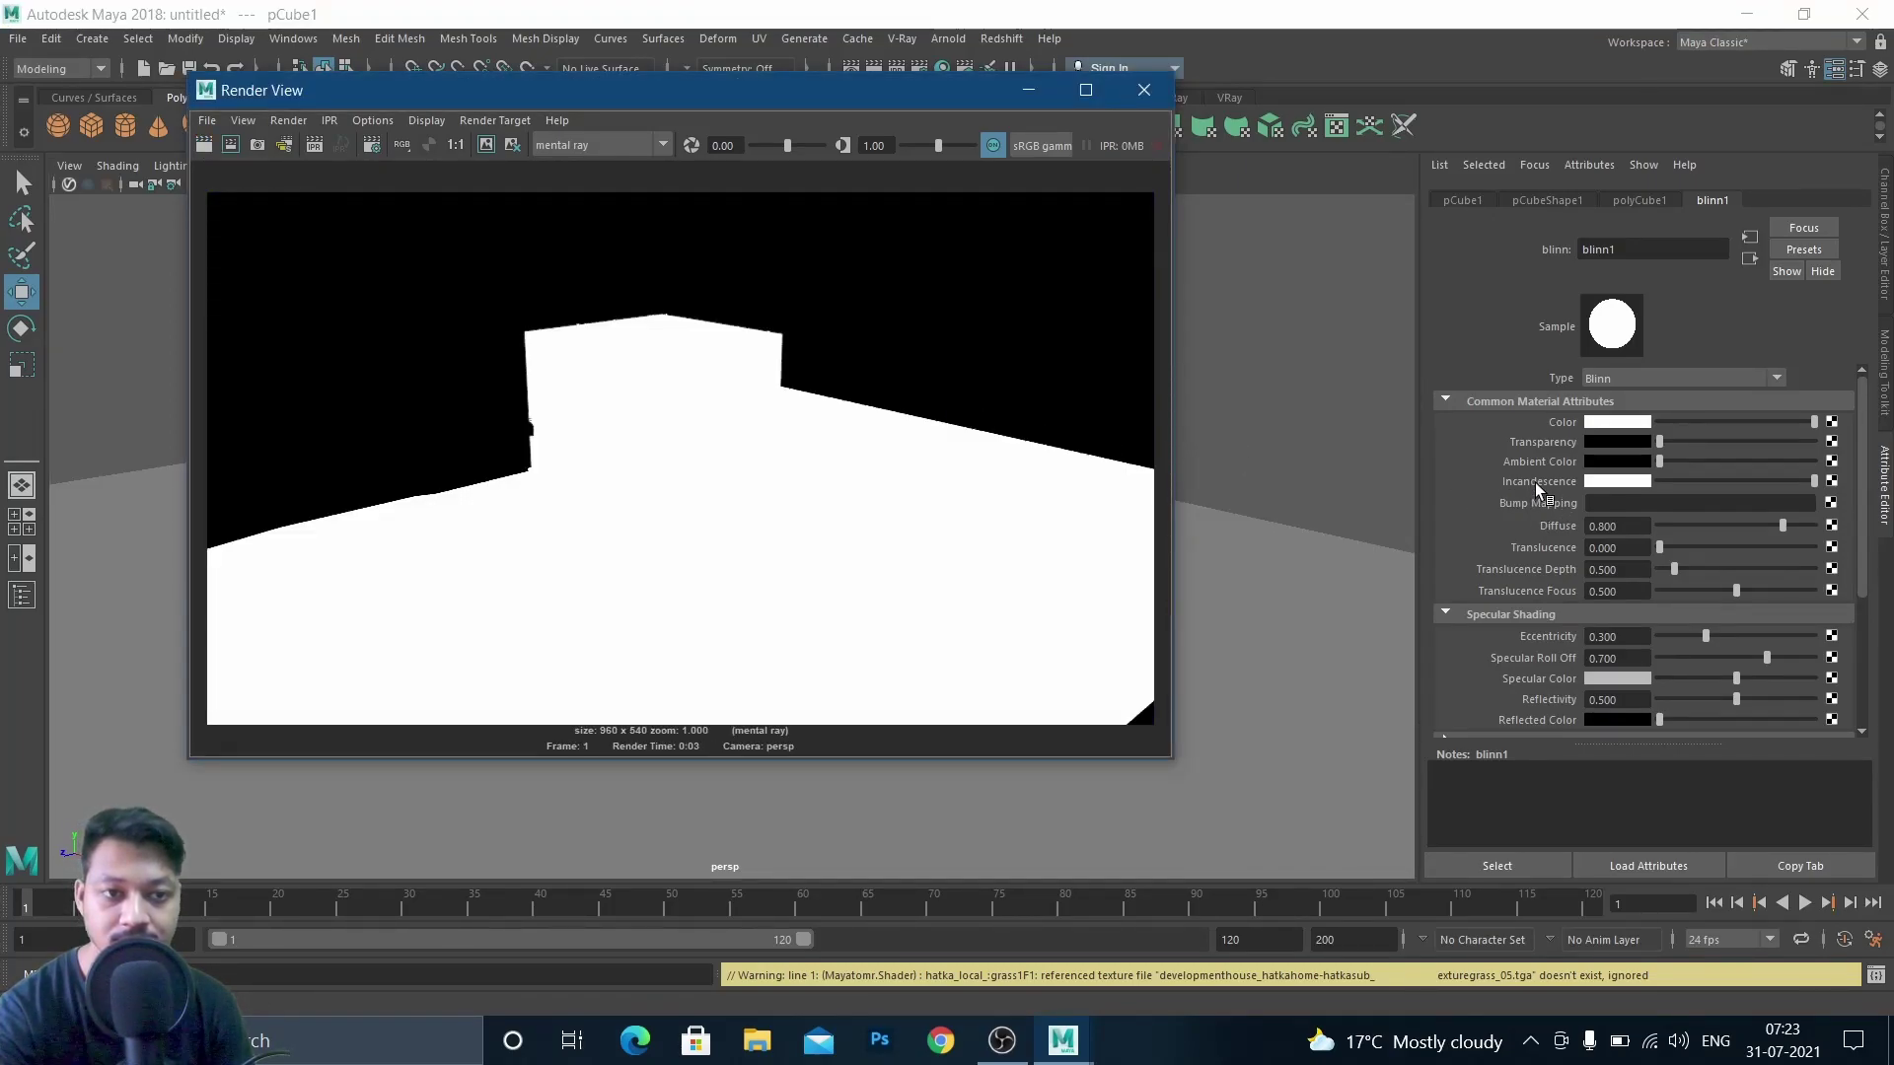
left_click(1028, 89)
Try to select the point light inside the cube by box-selecting in the viewport and deselecting the surrounding objects
left_click(1019, 469)
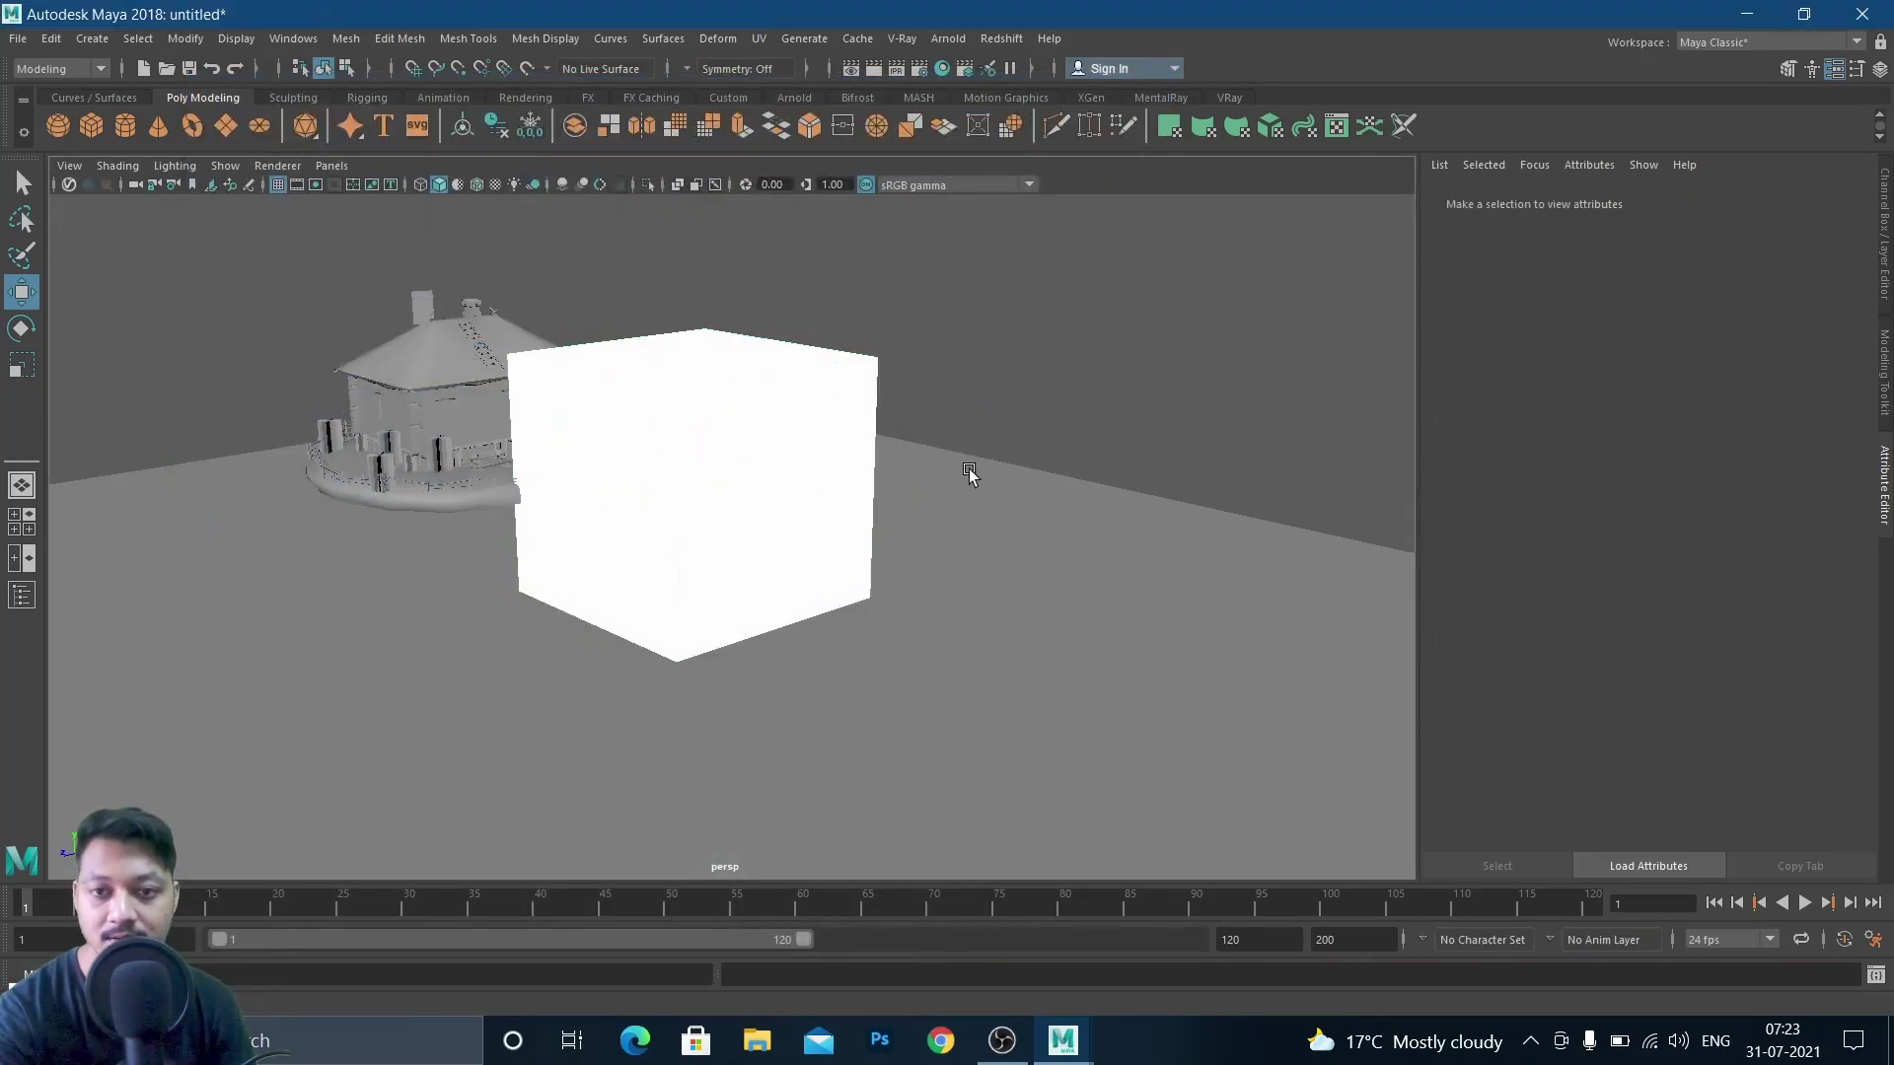
left_click(782, 529)
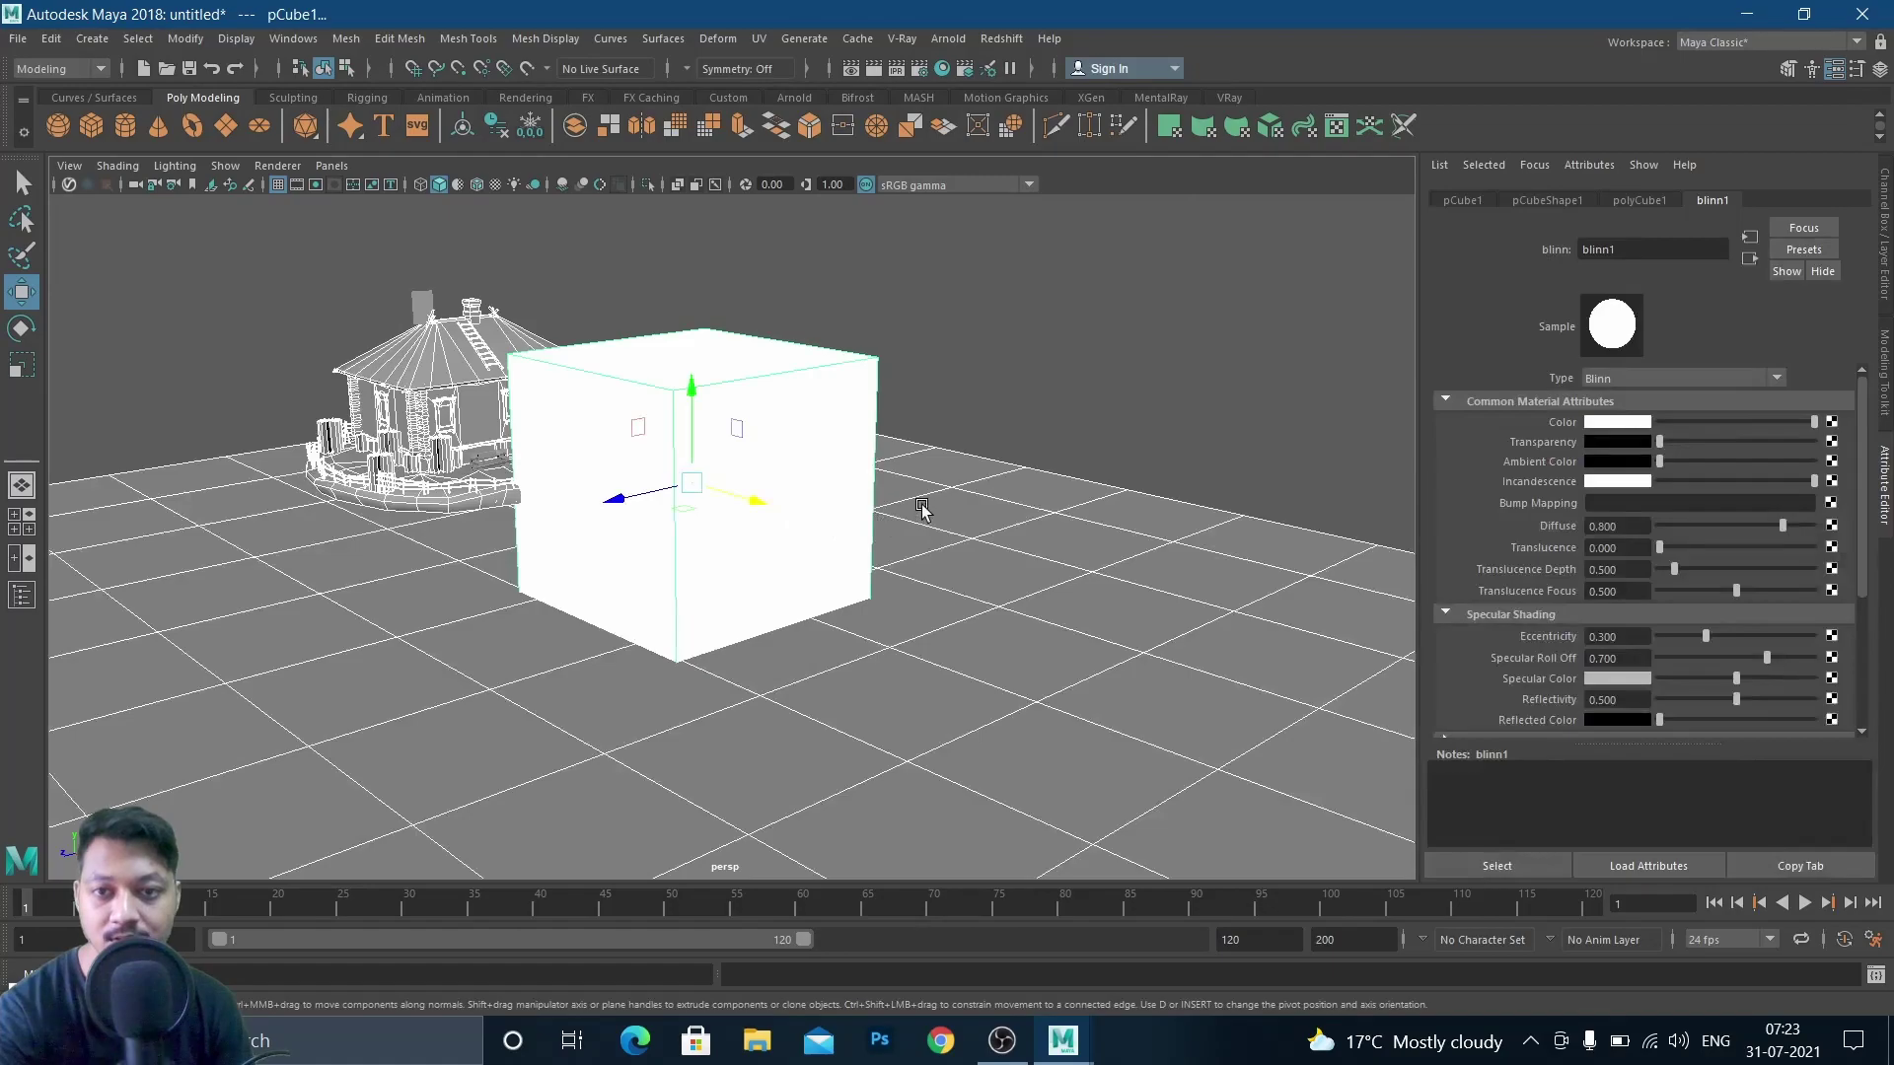
left_click_drag(833, 373, 875, 474, "ctrl")
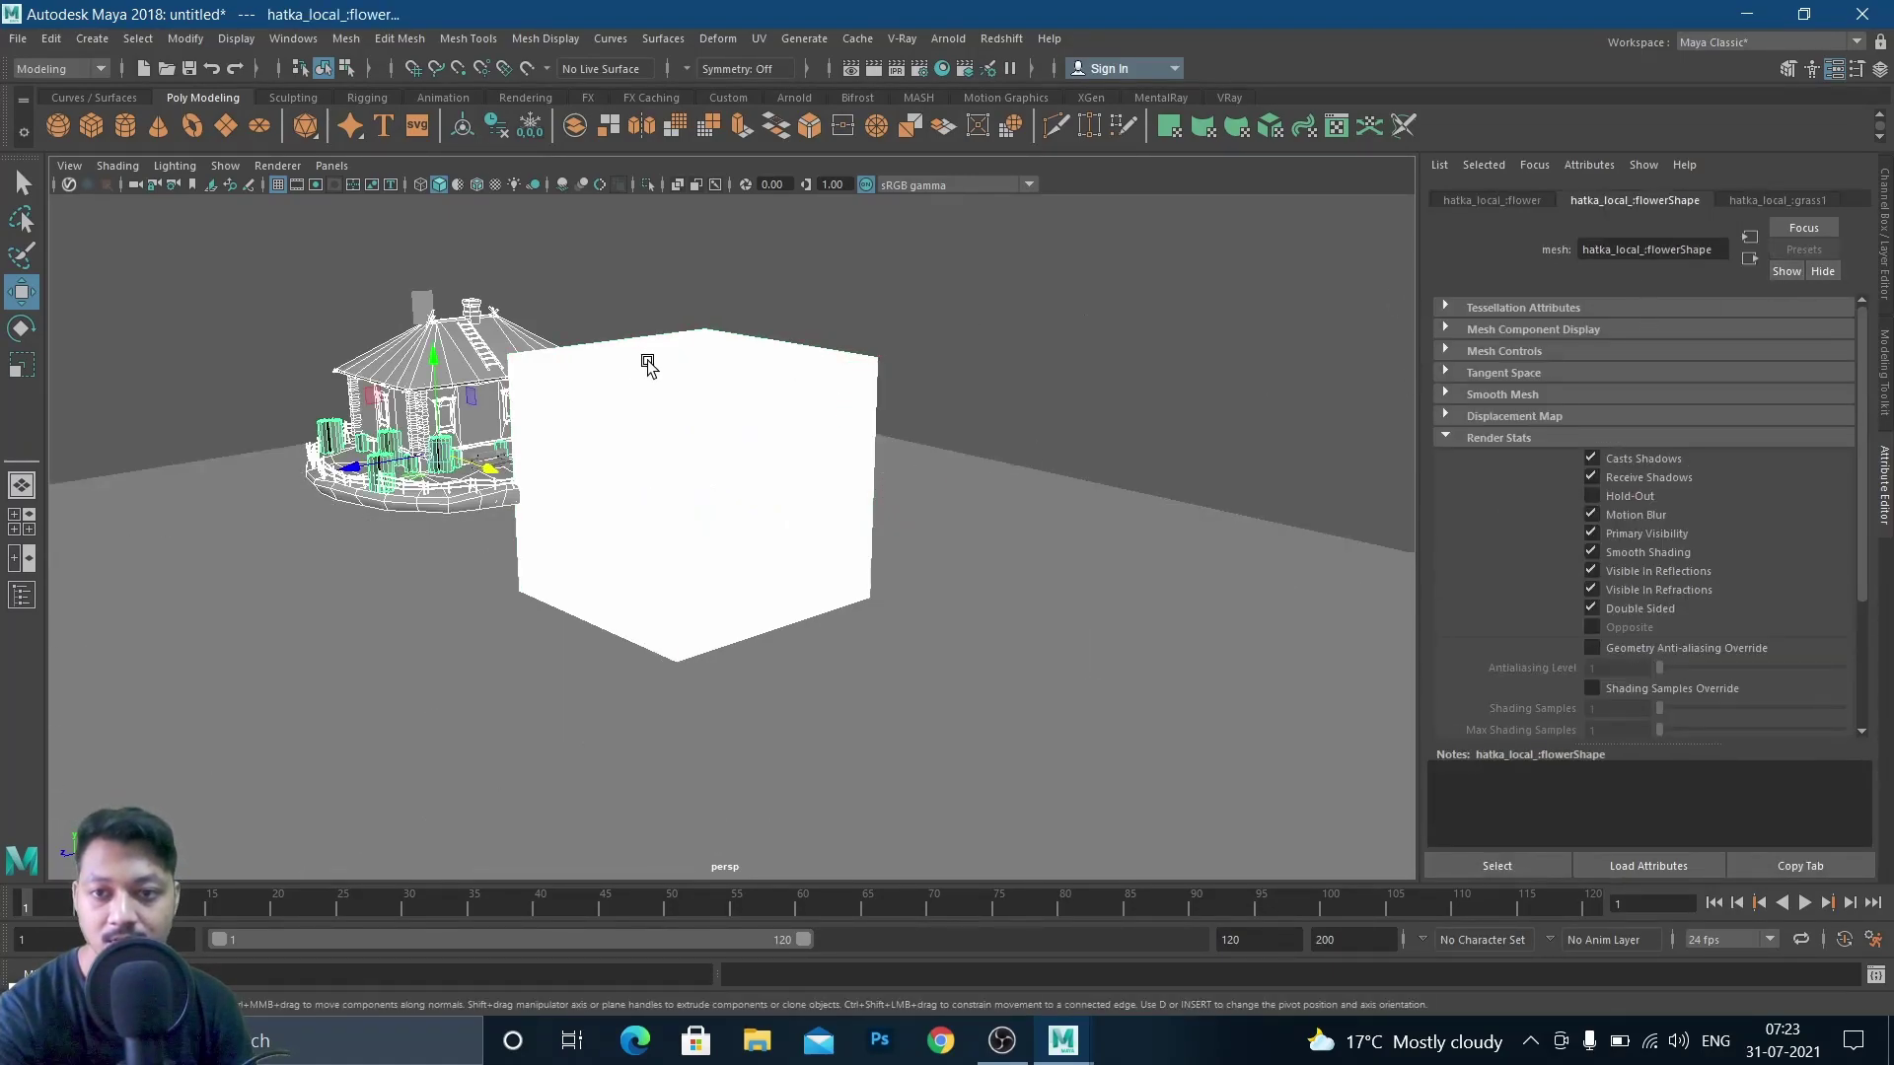
left_click_drag(325, 327, 550, 293, "ctrl")
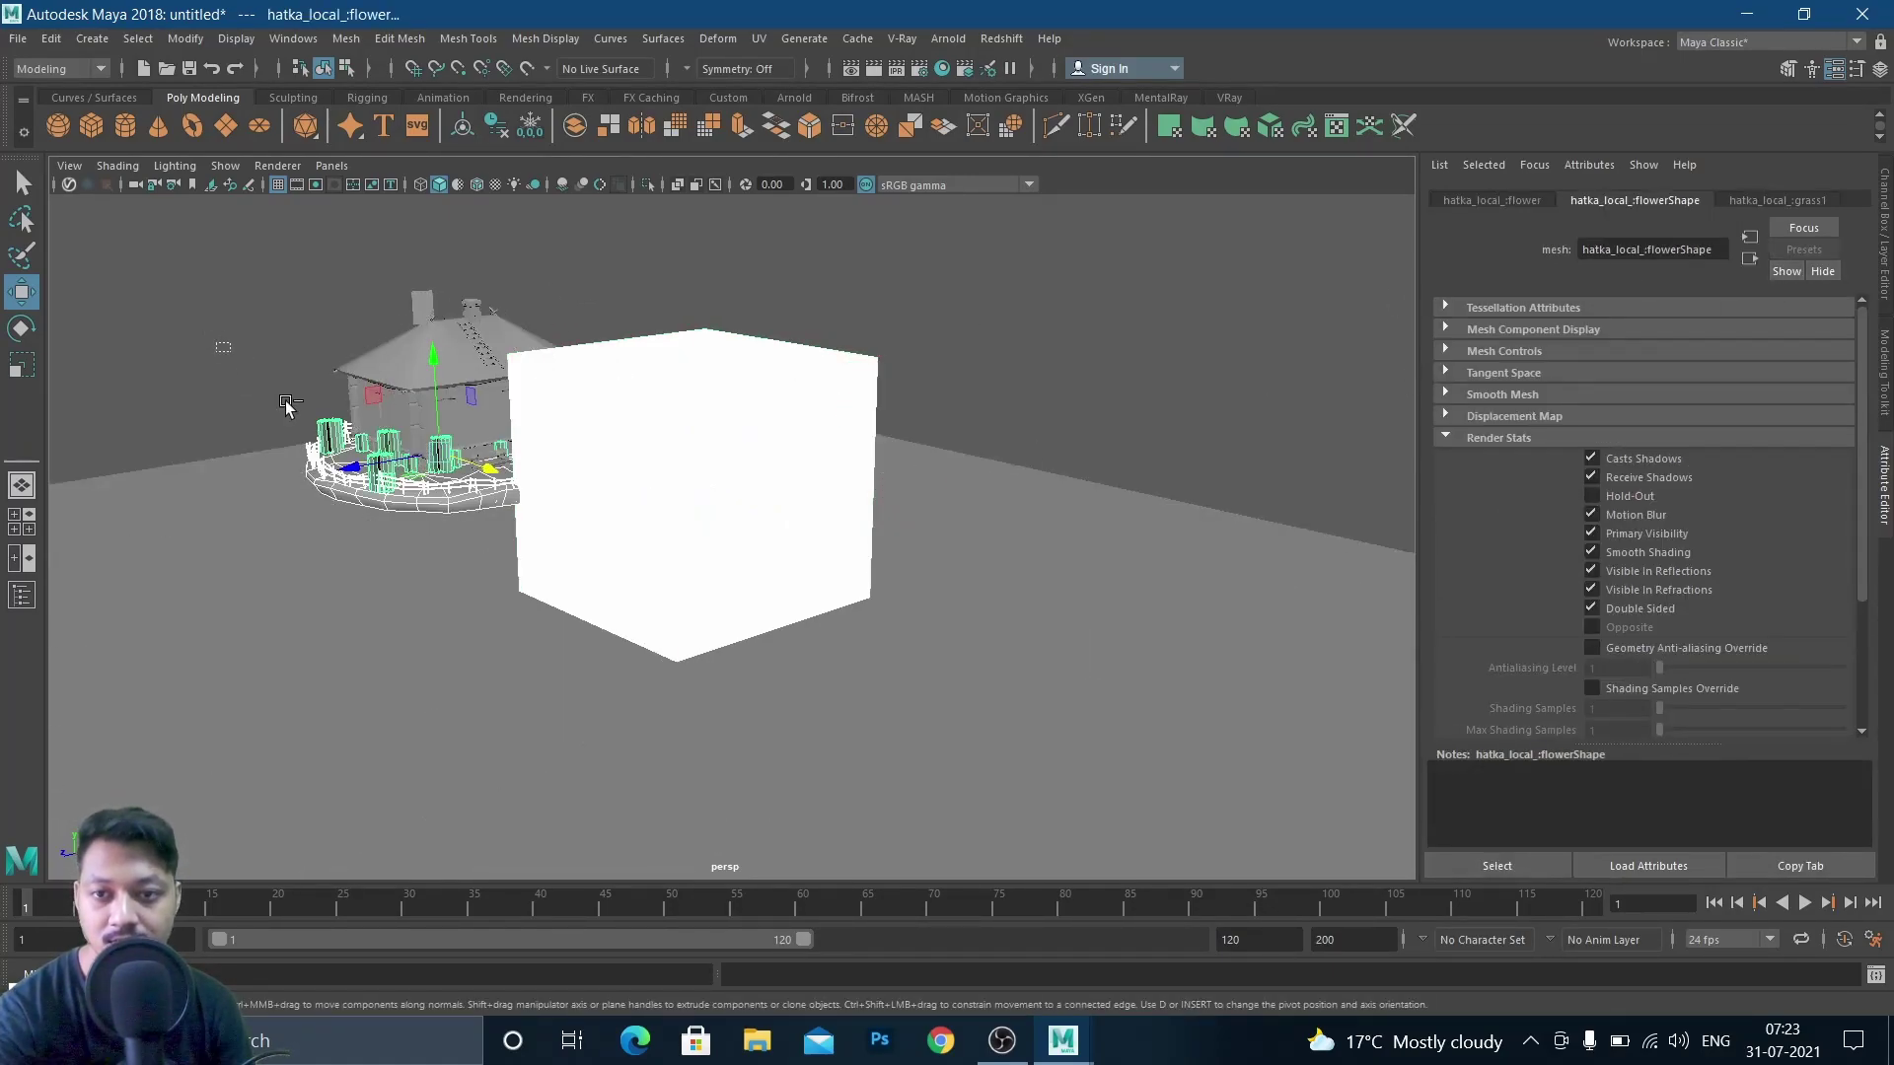
left_click_drag(219, 343, 452, 649, "ctrl")
left_click_drag(538, 578, 668, 575, "alt")
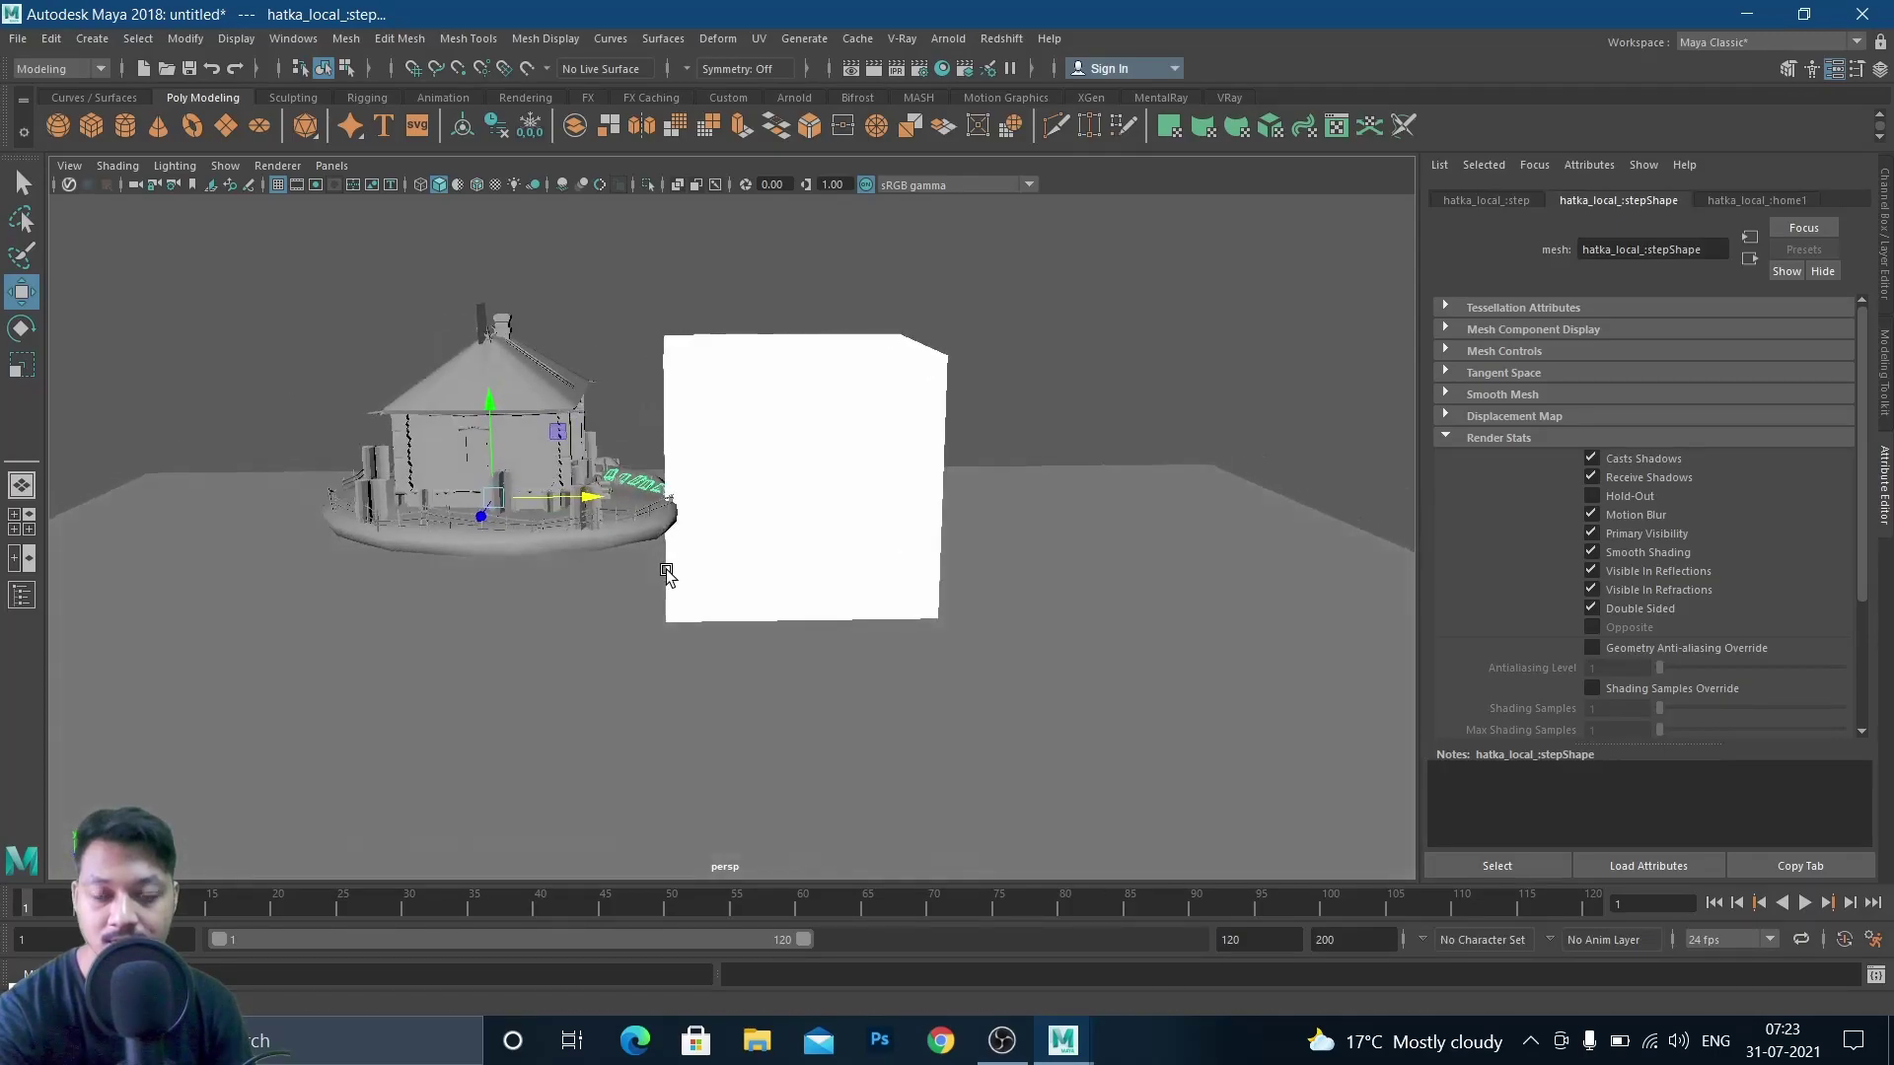
left_click_drag(1043, 284, 718, 482)
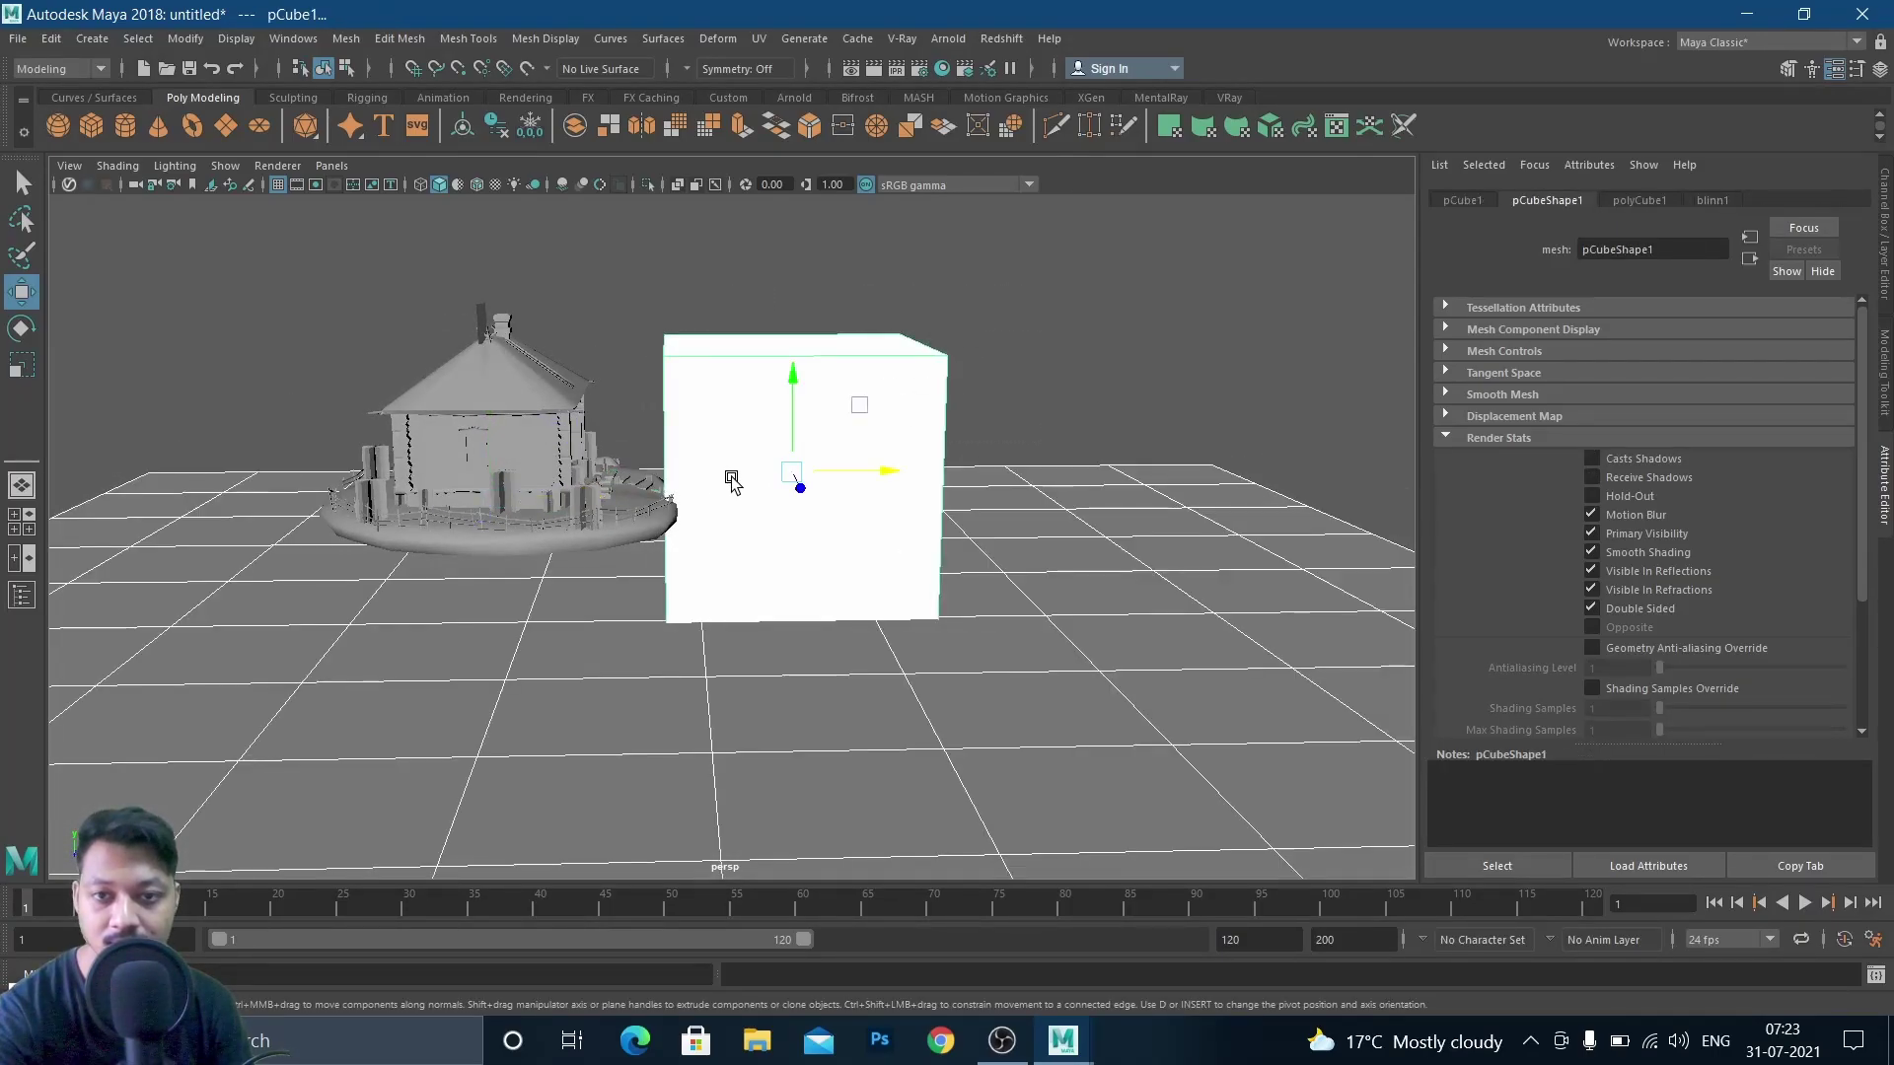
left_click_drag(992, 611, 737, 699)
left_click_drag(1057, 591, 946, 602, "alt")
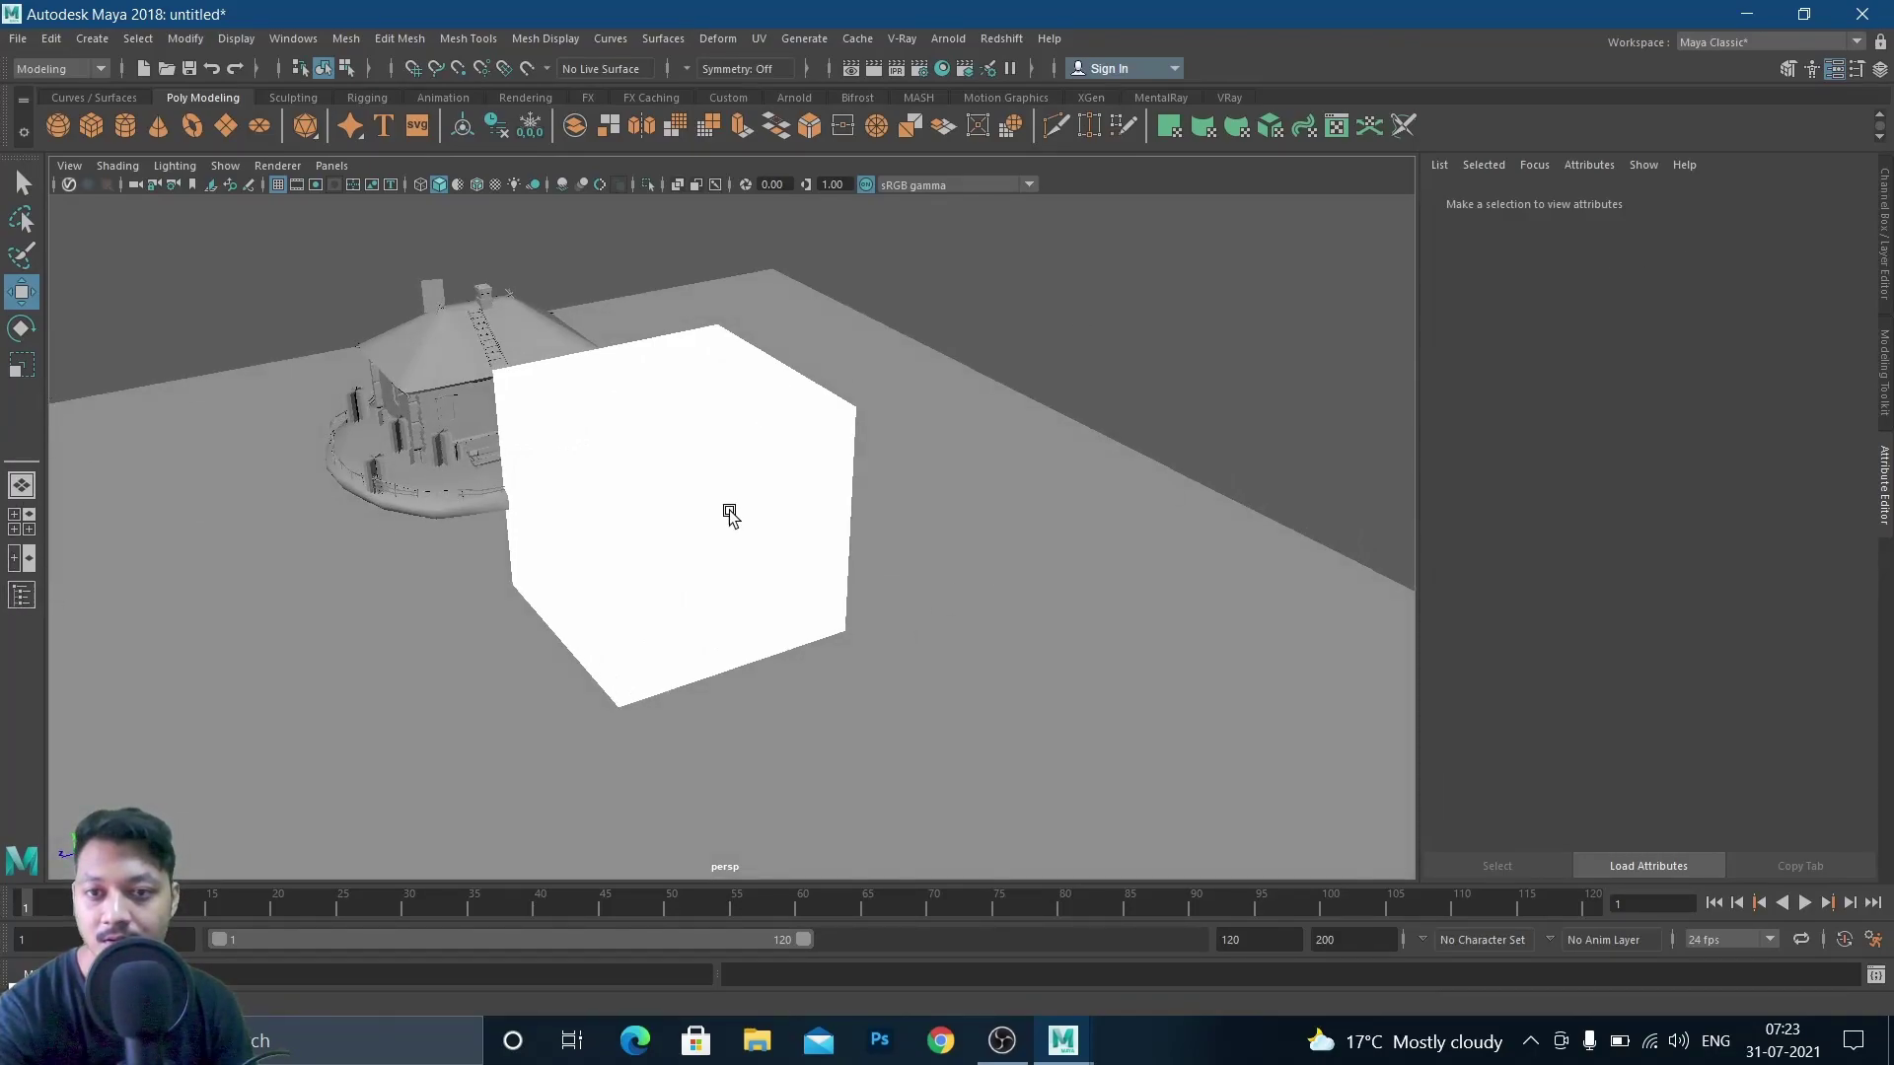
Select pointLight1 in the Outliner, set its intensity to 5, and render the perspective view
left_click(17, 603)
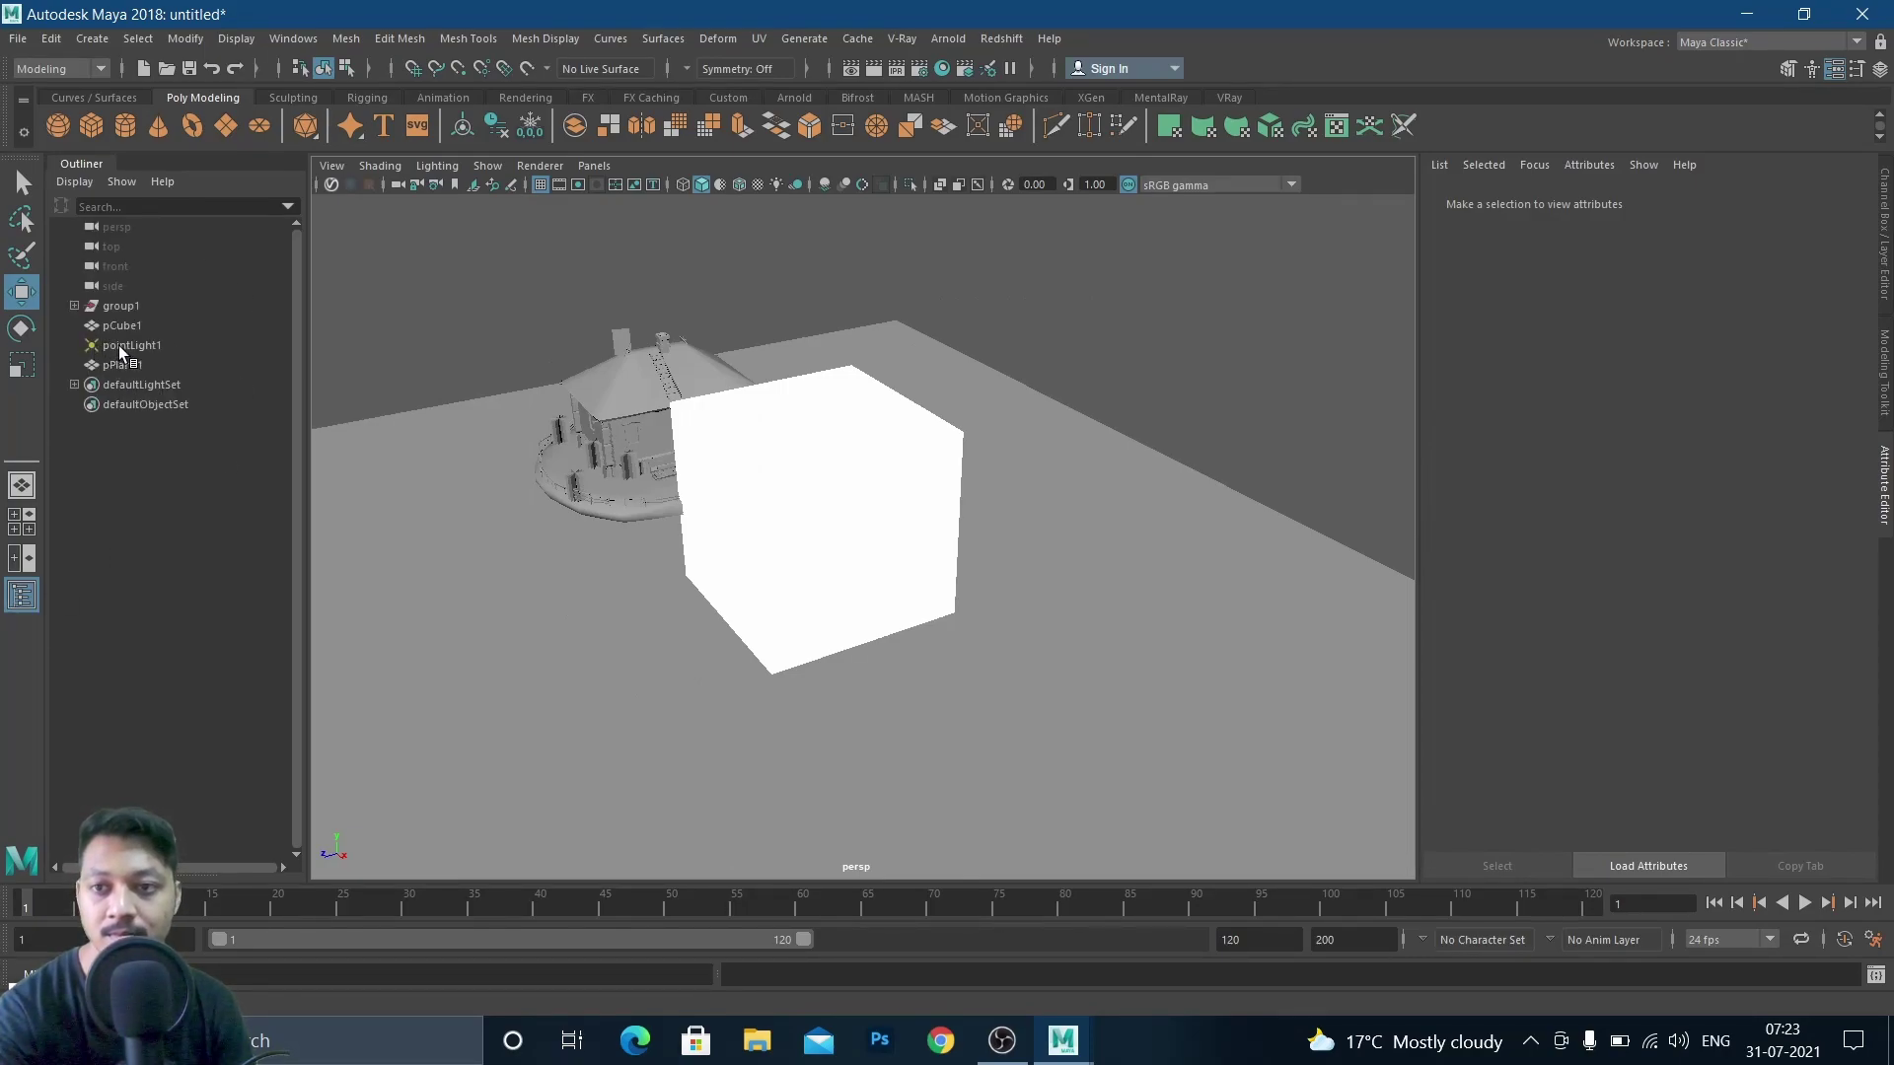
left_click(120, 345)
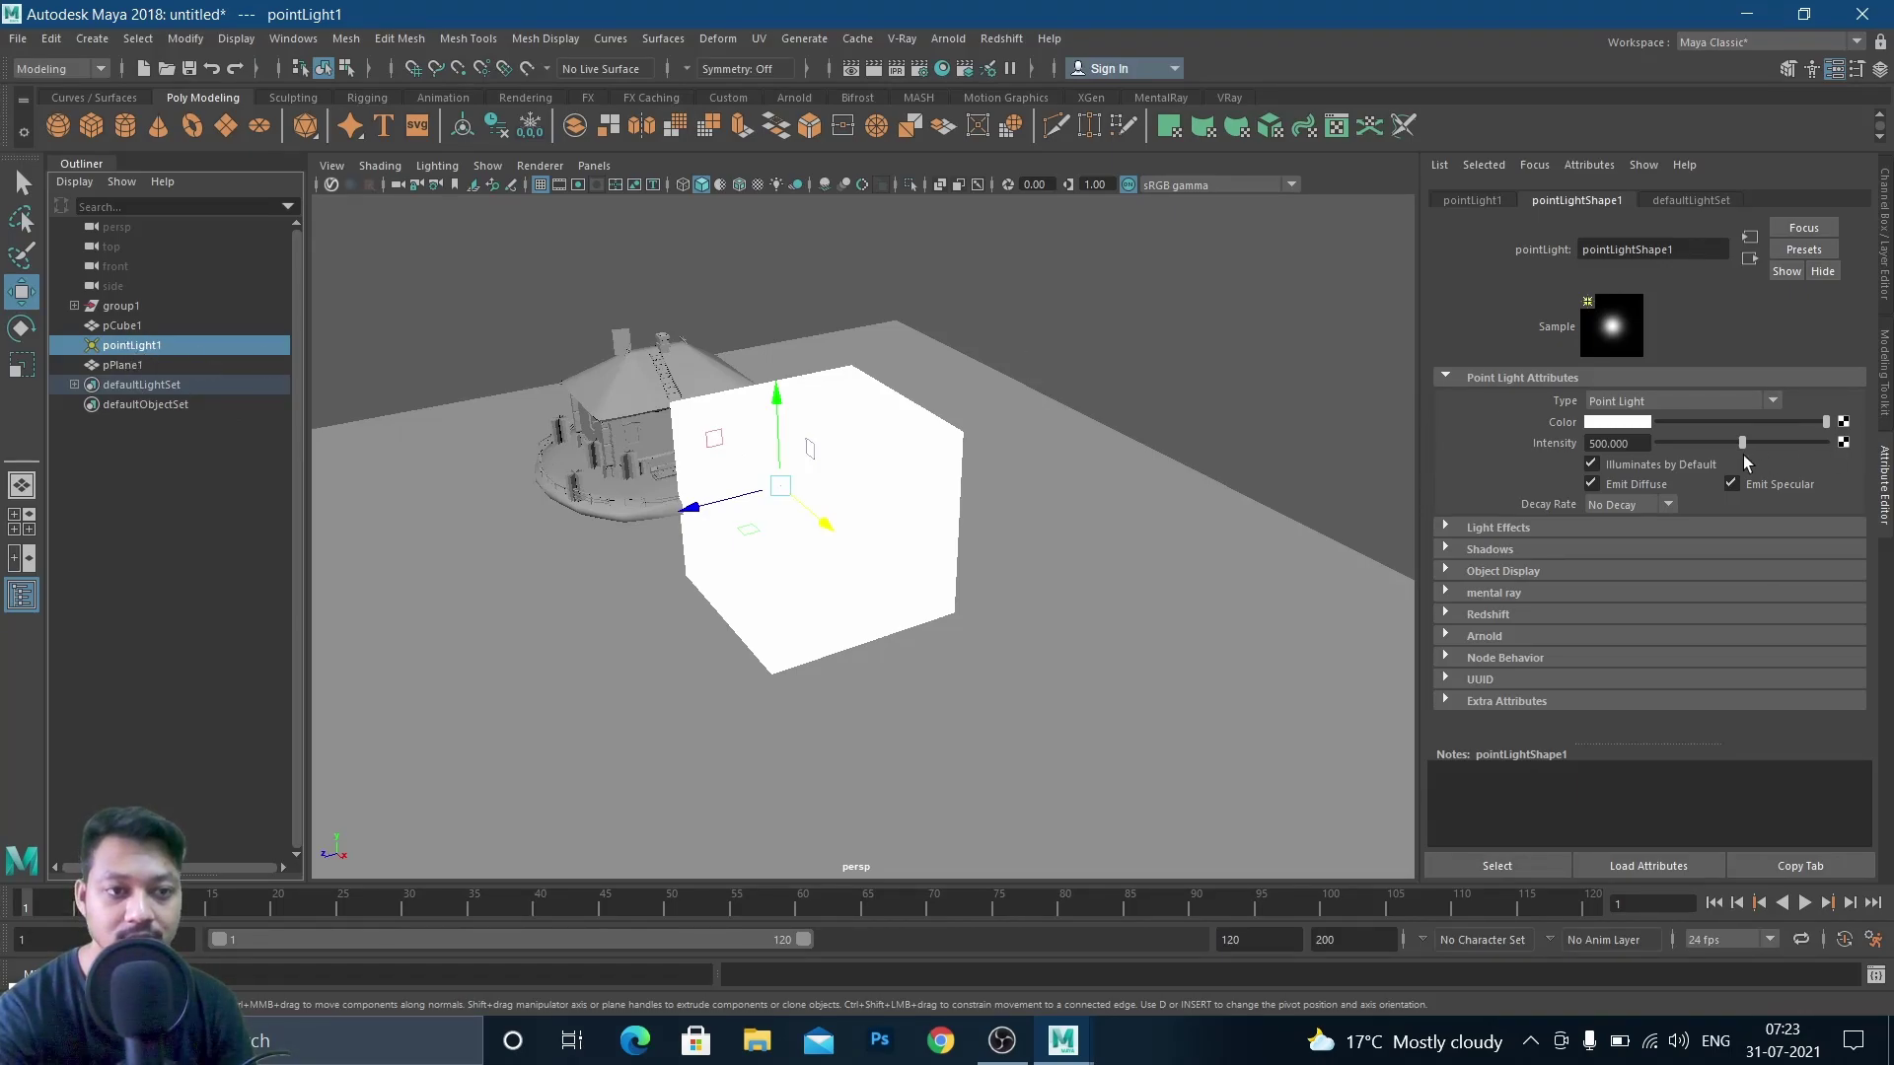
left_click_drag(1687, 449, 1668, 449)
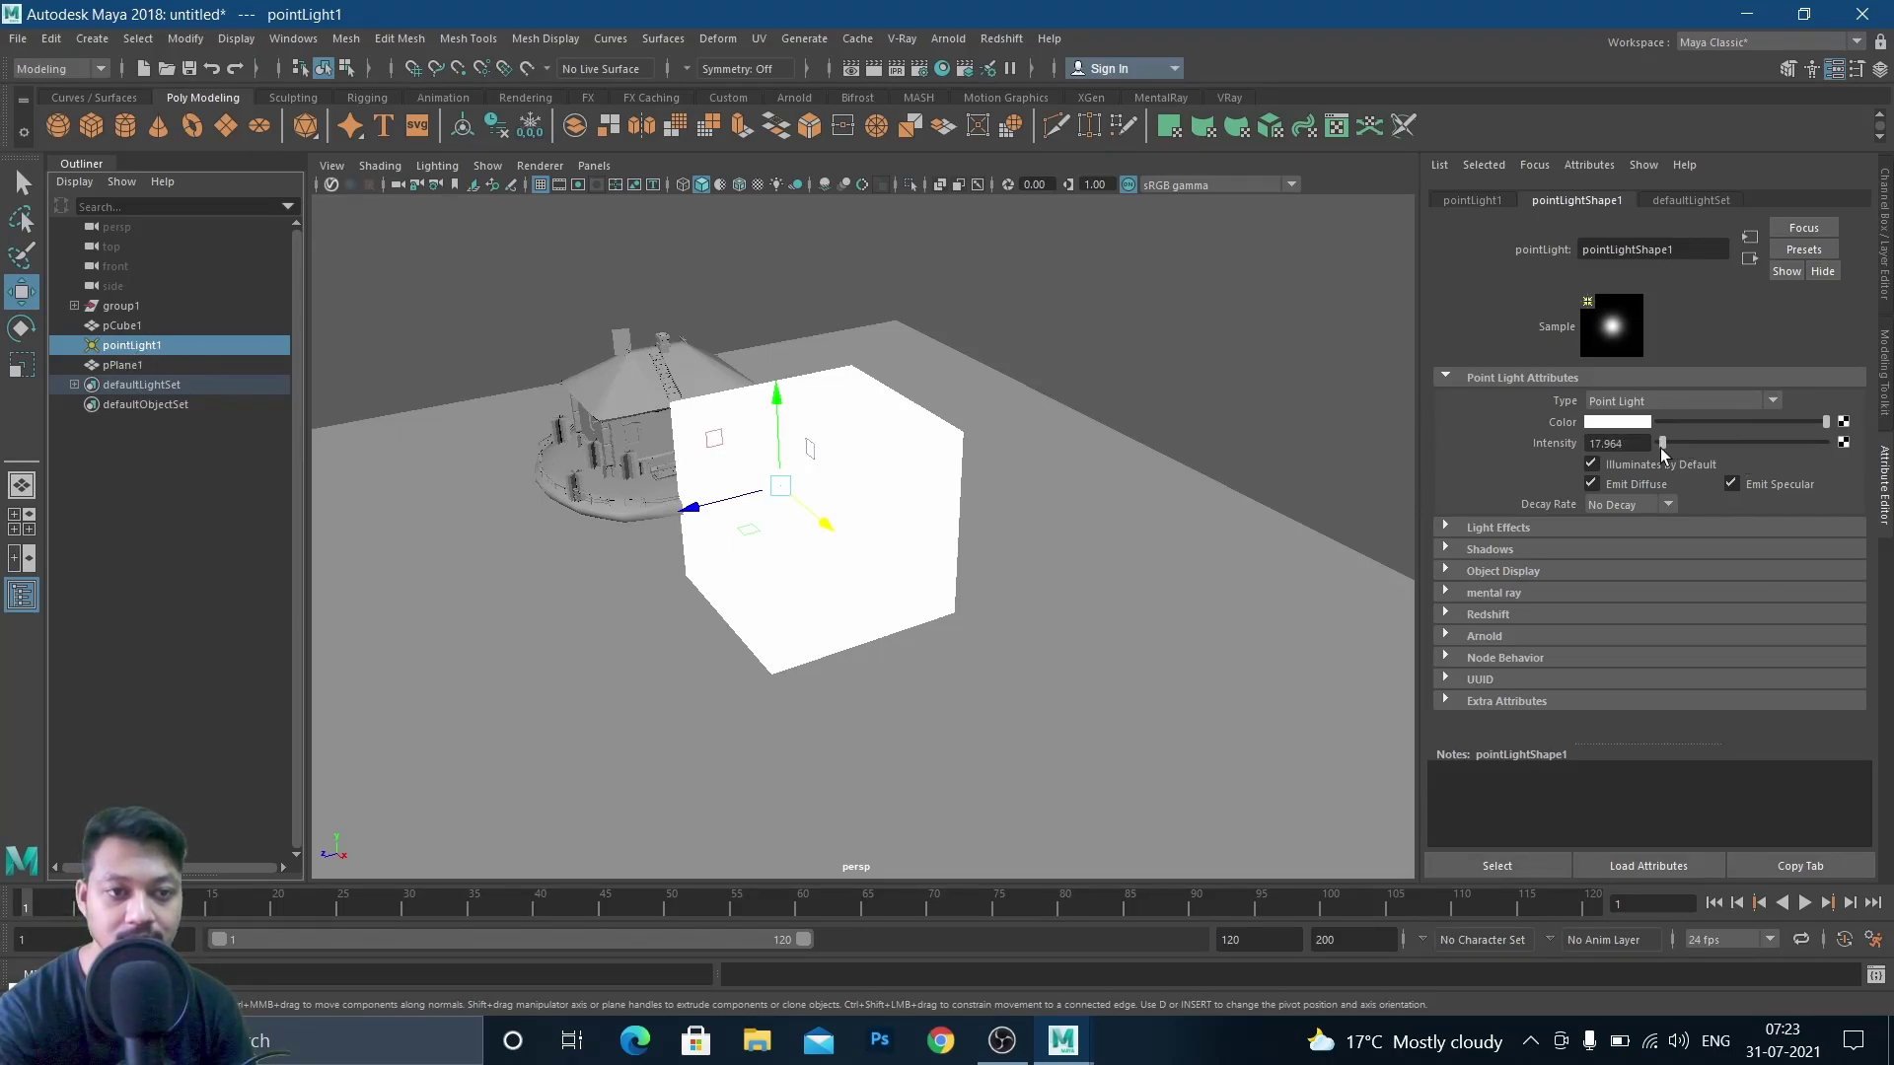
double_click(1618, 443)
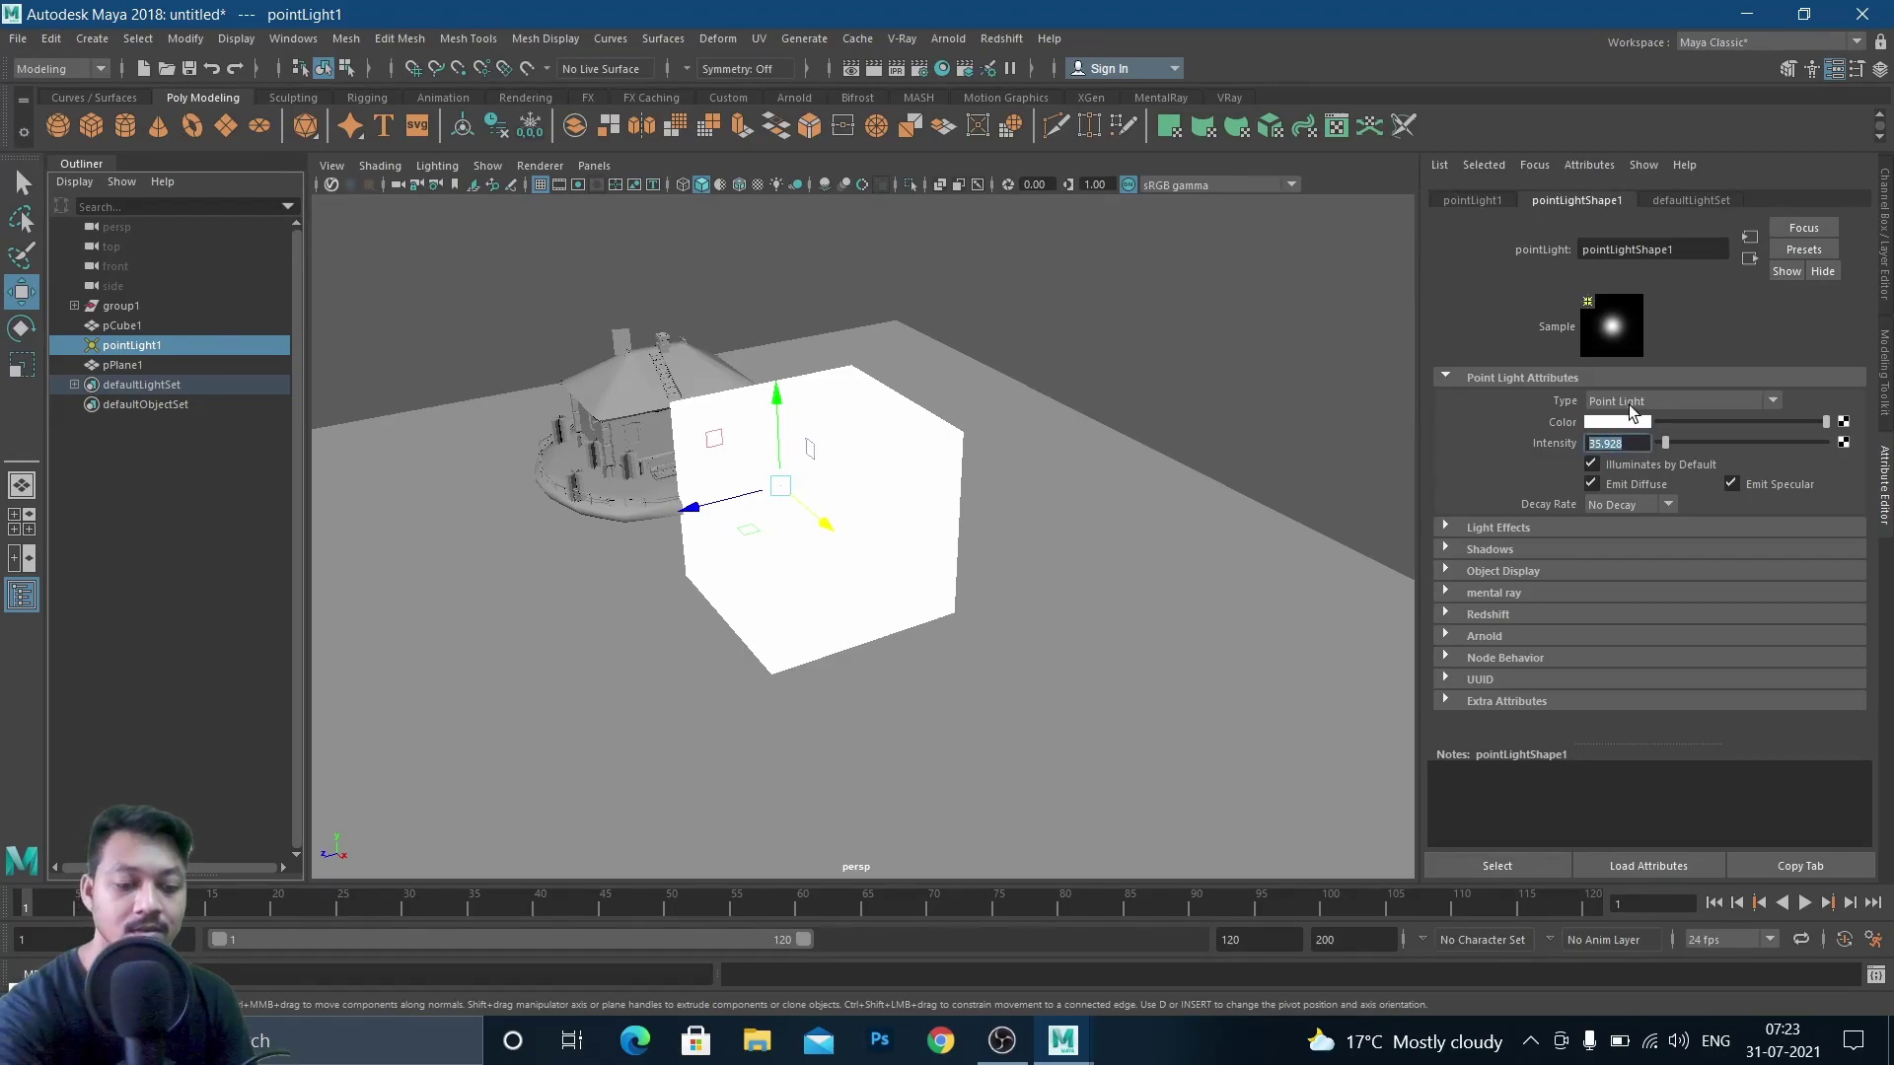
type("5")
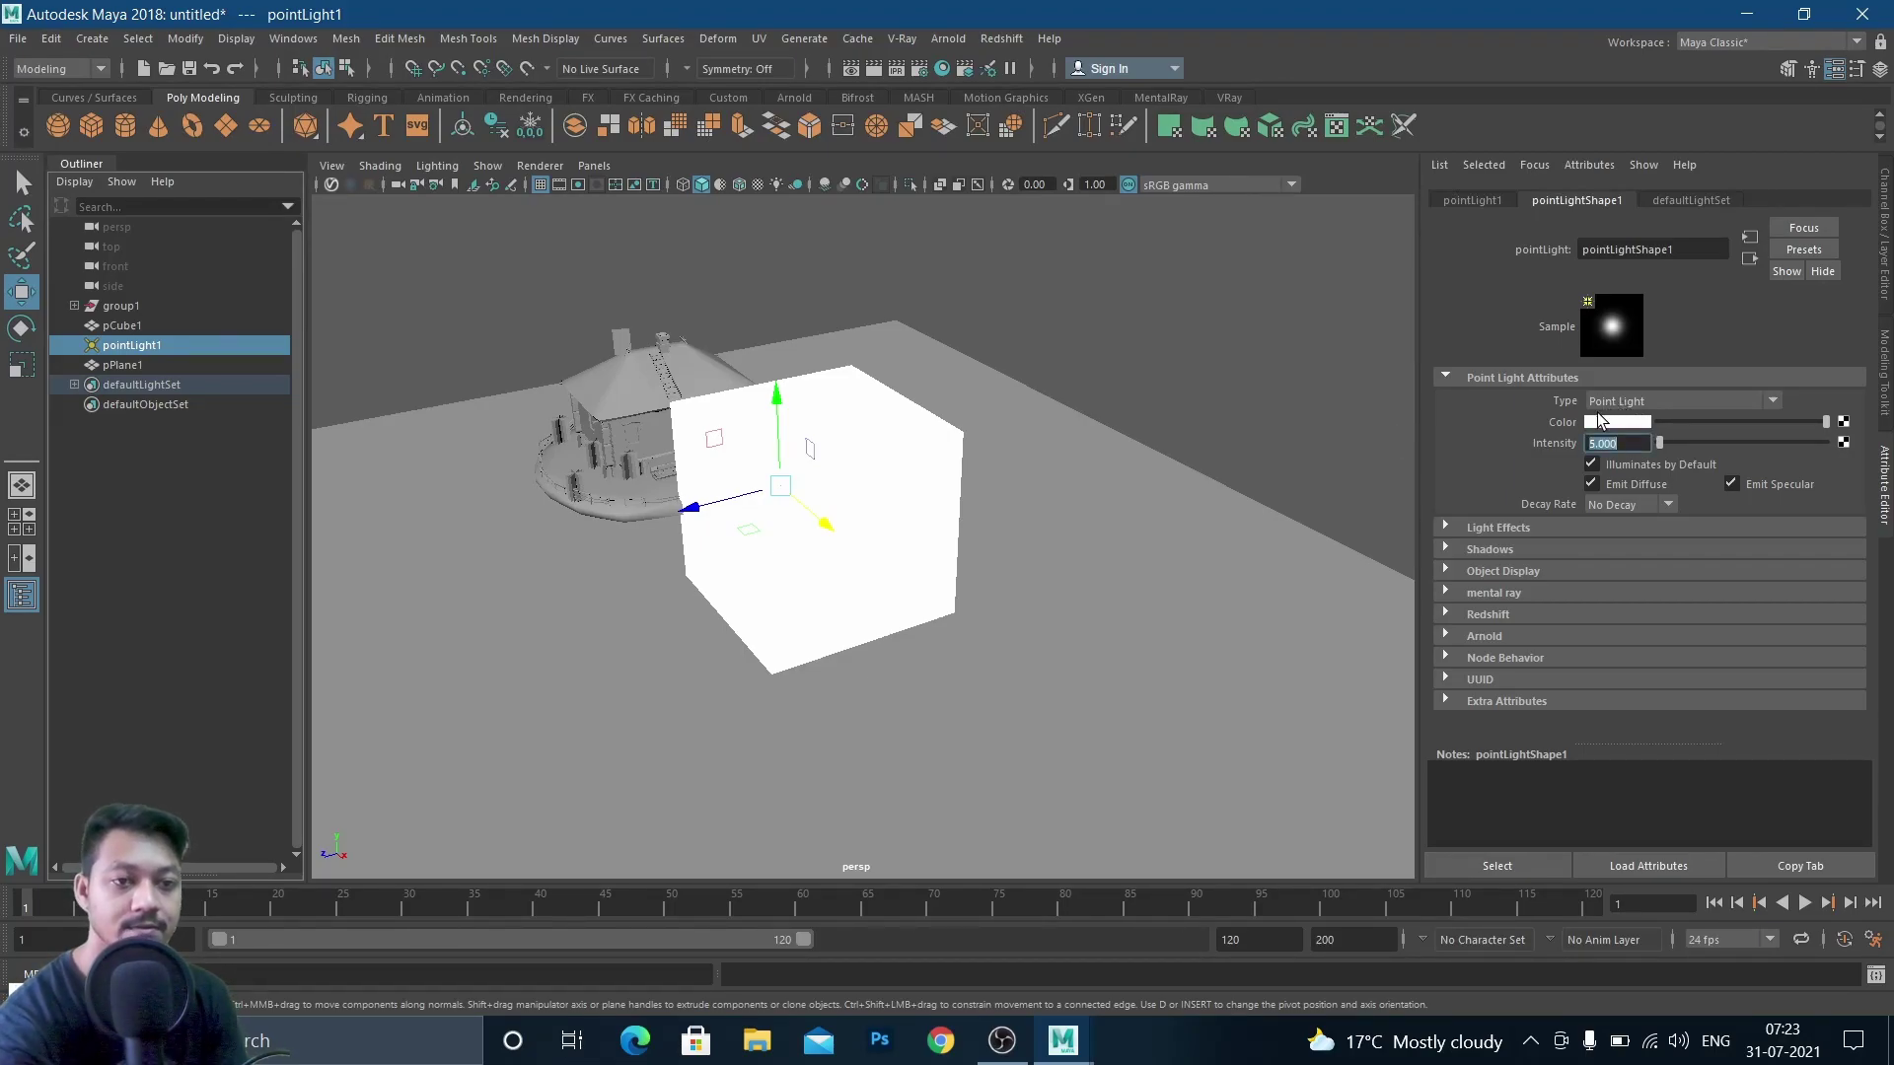
left_click(79, 1000)
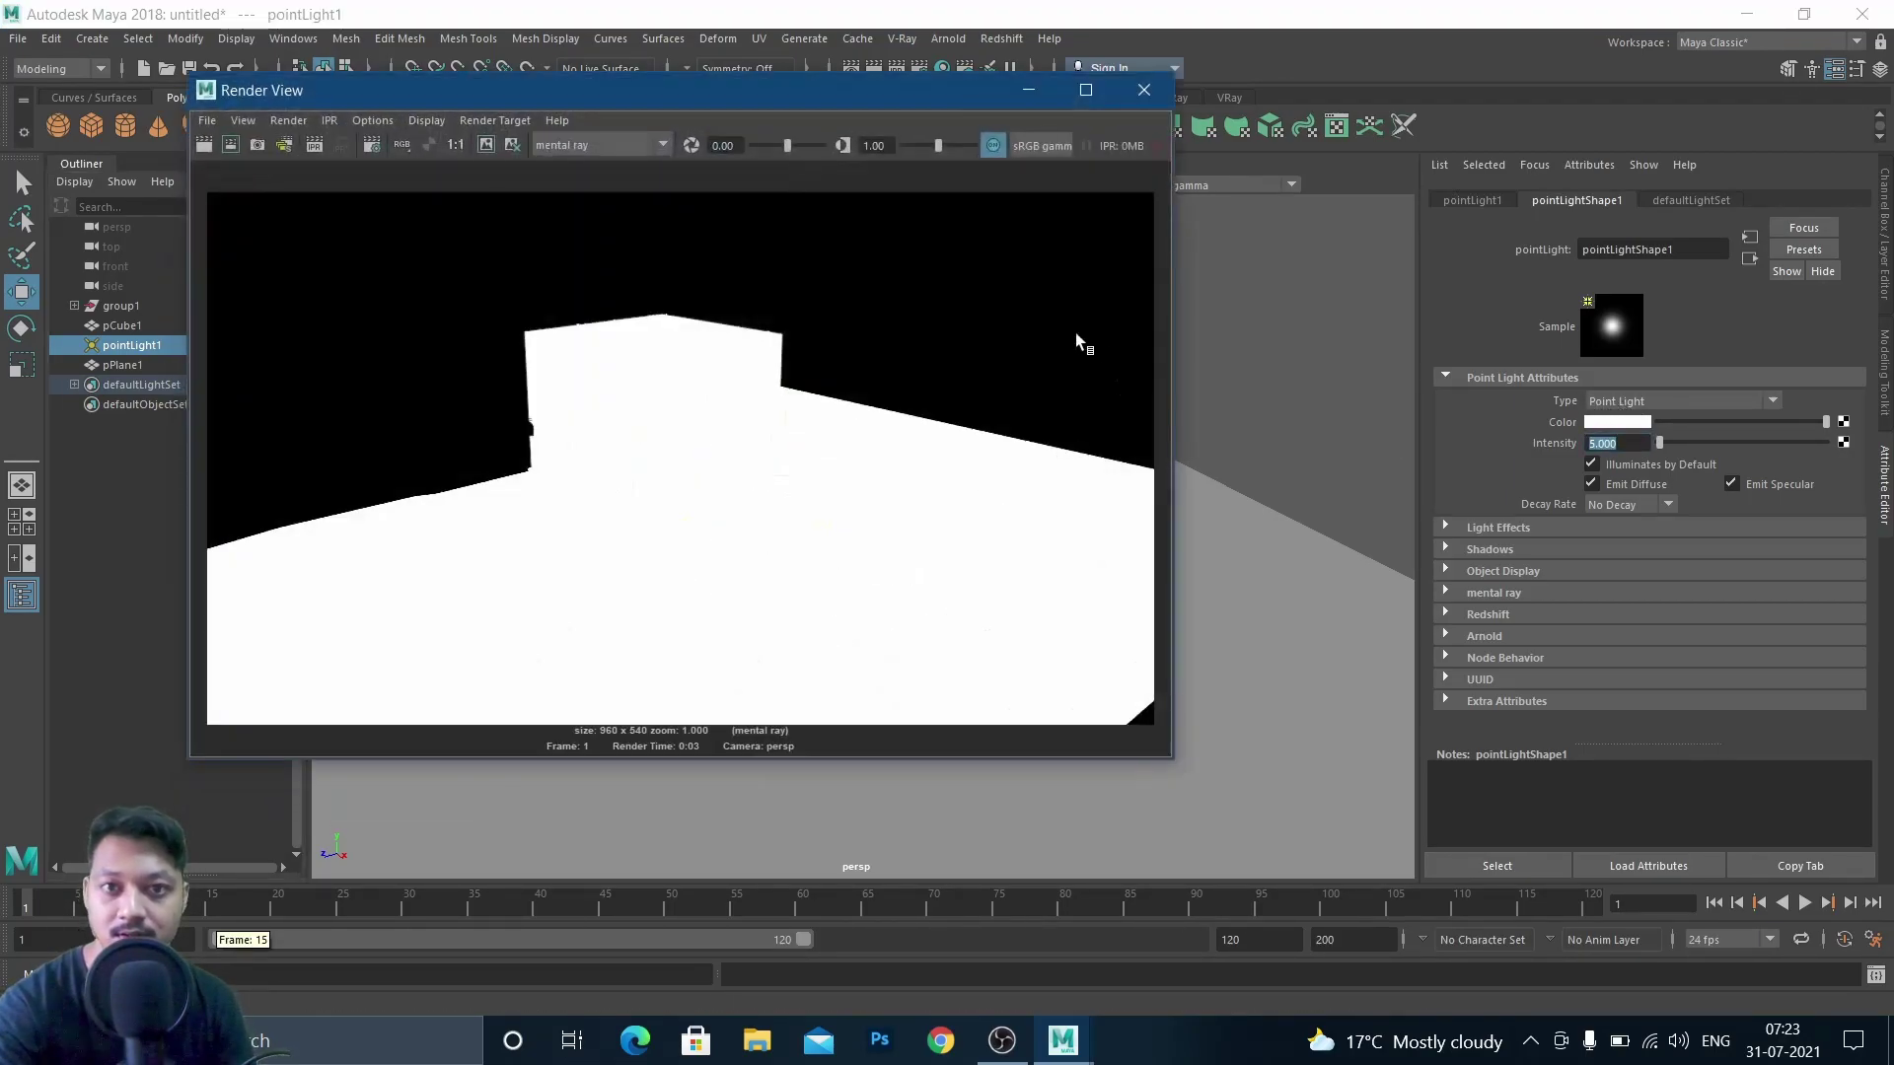
left_click(203, 145)
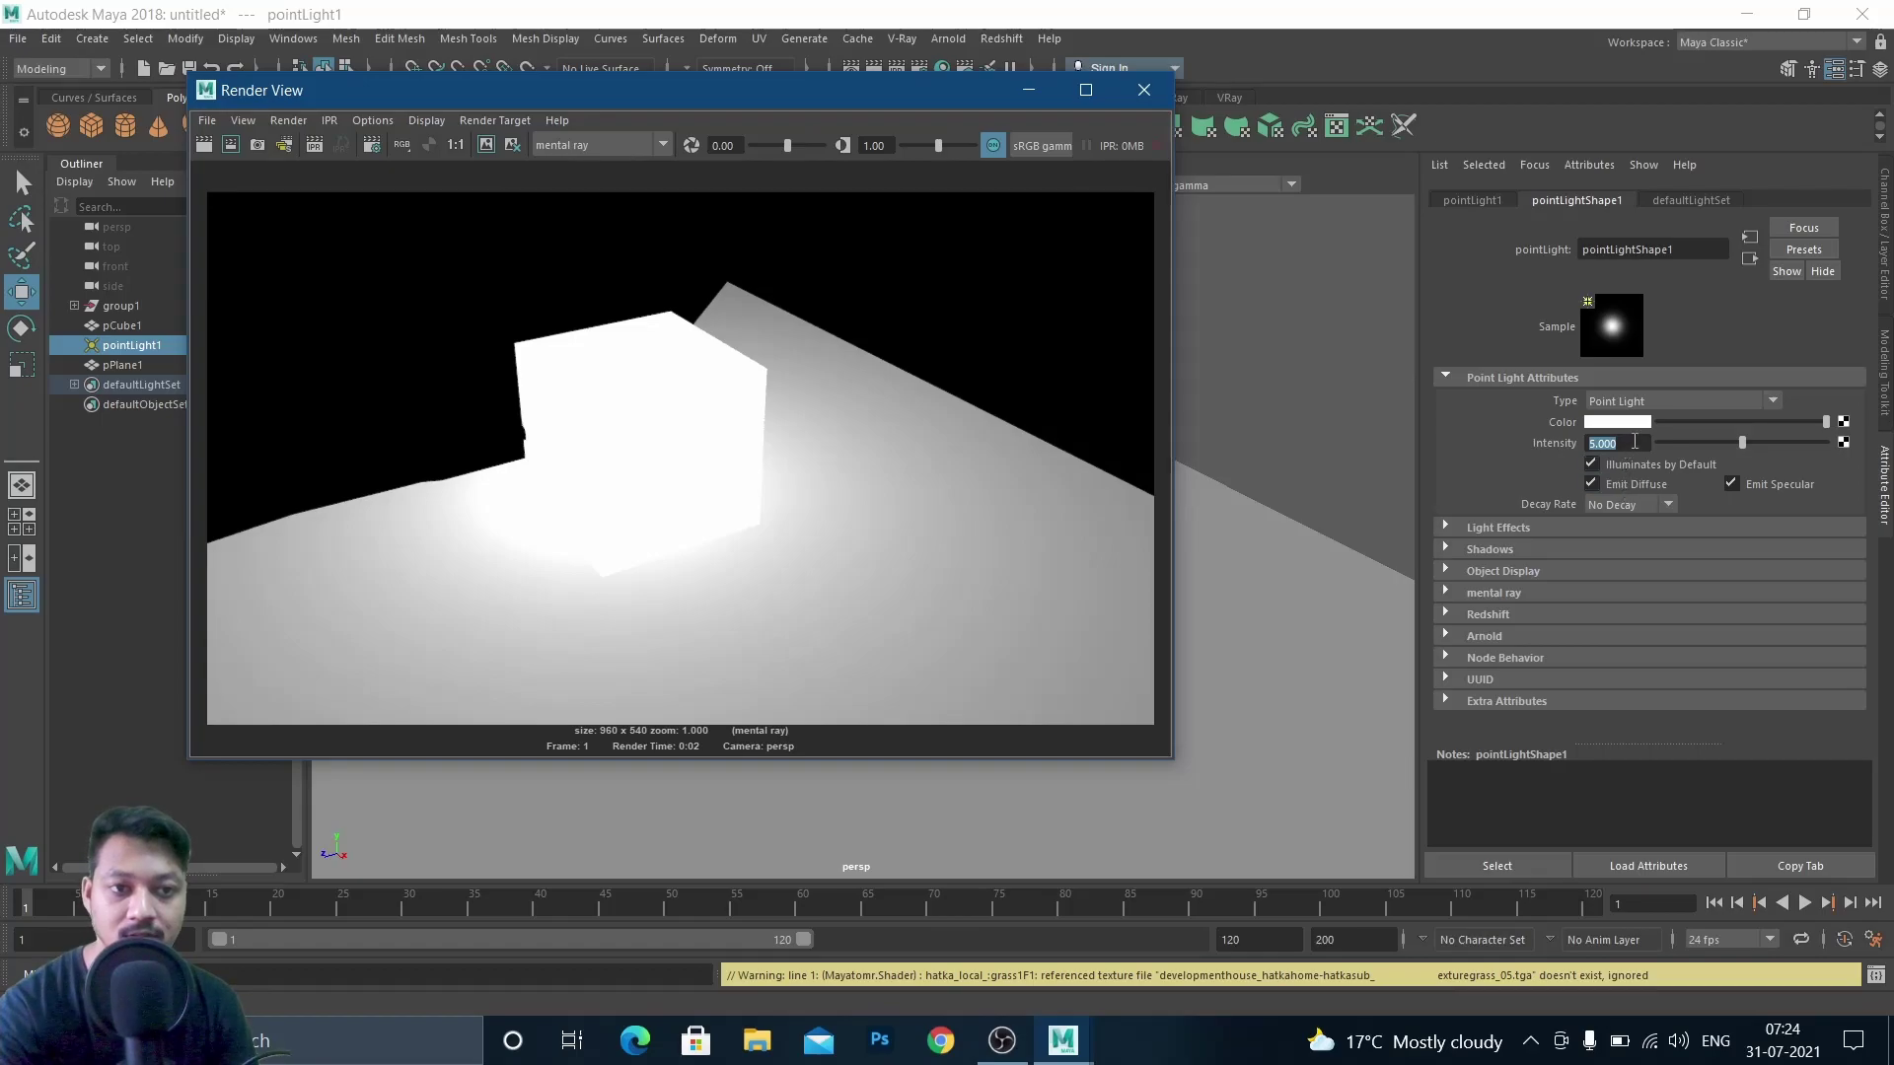
Set the point light's intensity to 2, render the view again, and close the Render View
left_click(1635, 441)
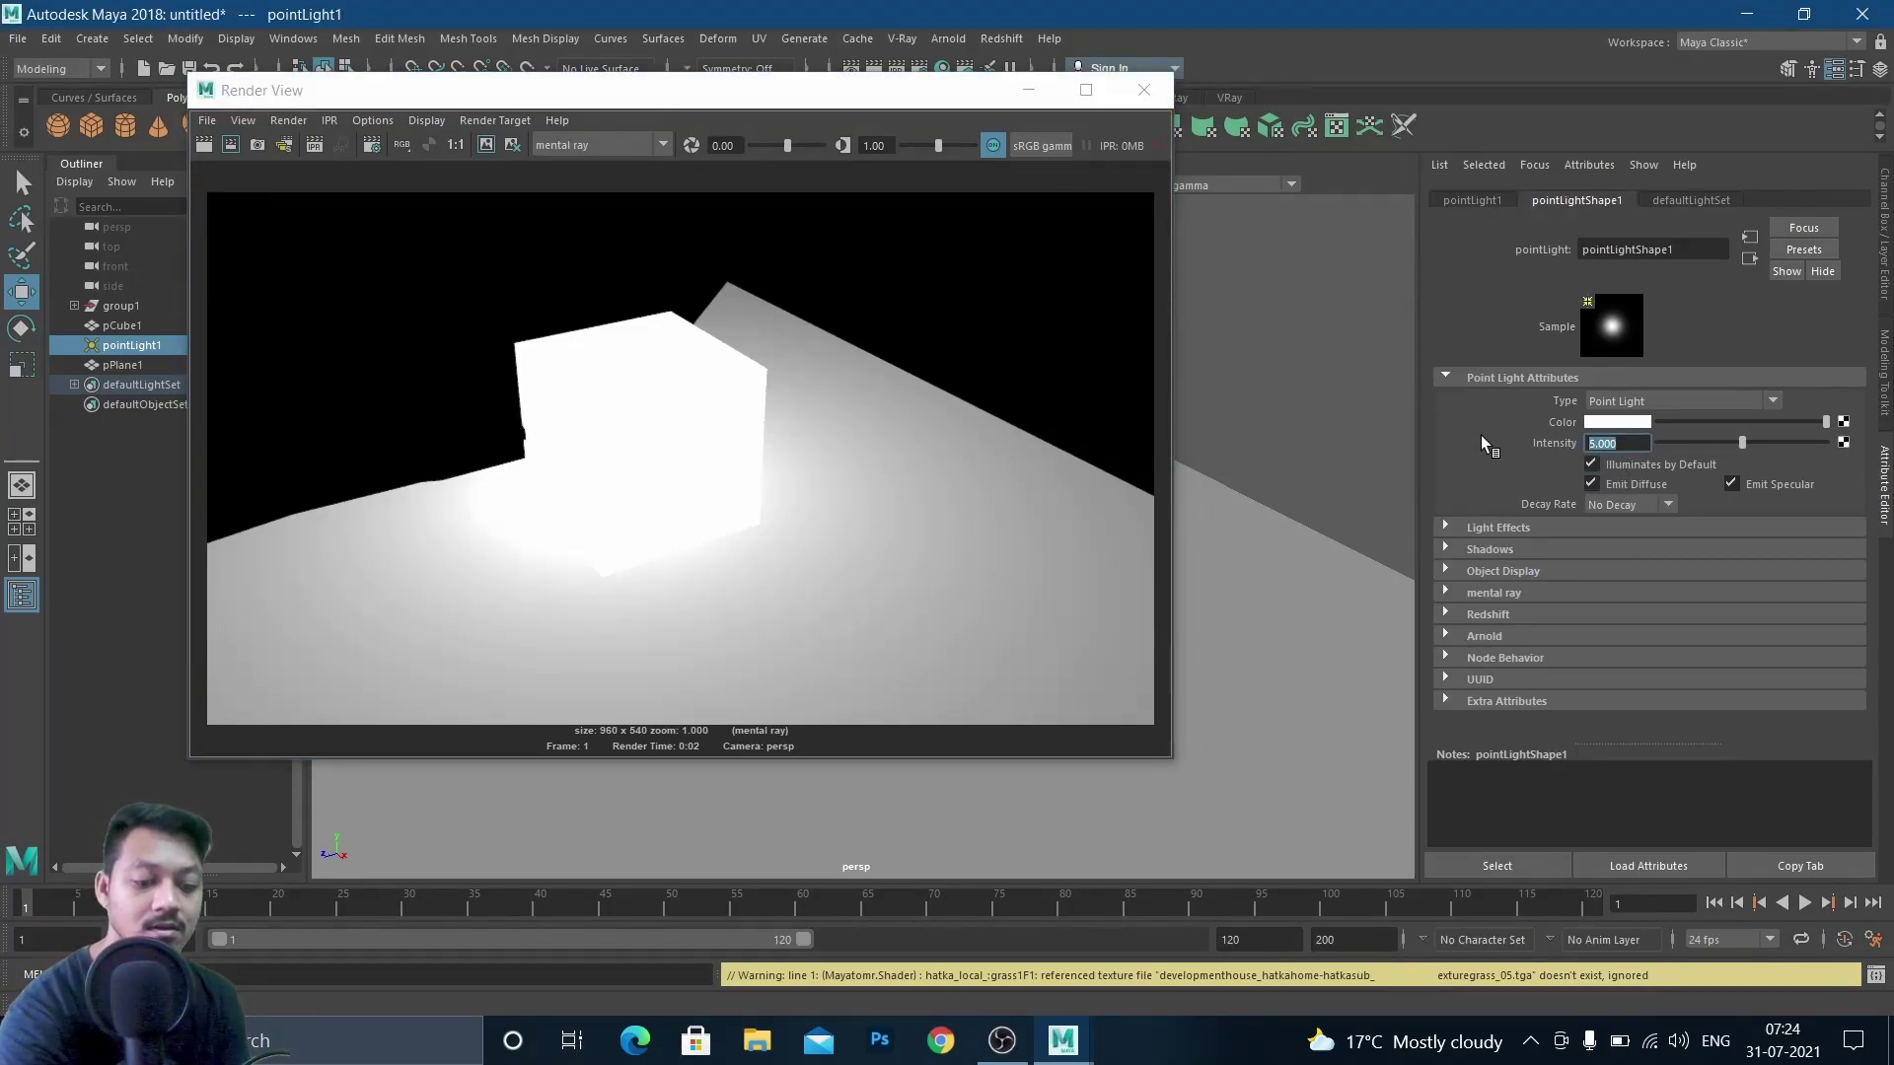
type("2")
key("Return")
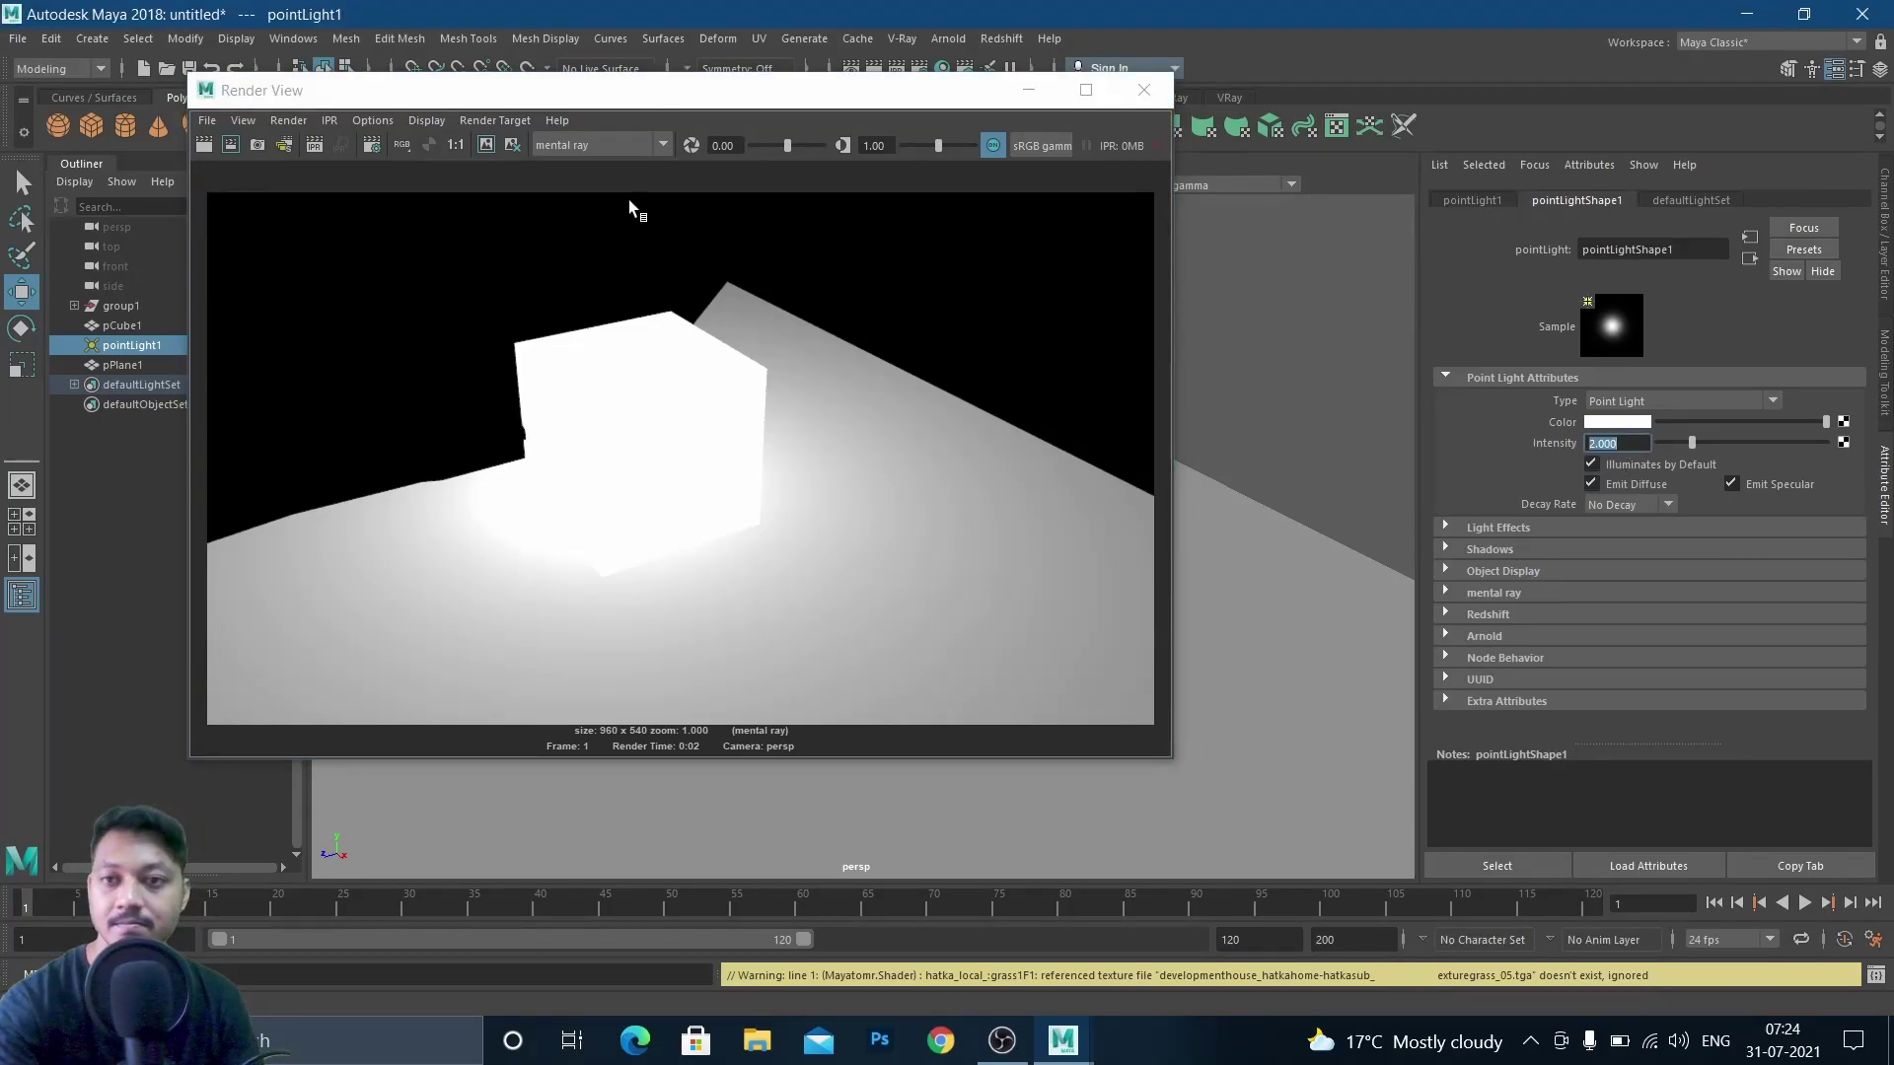
left_click(202, 148)
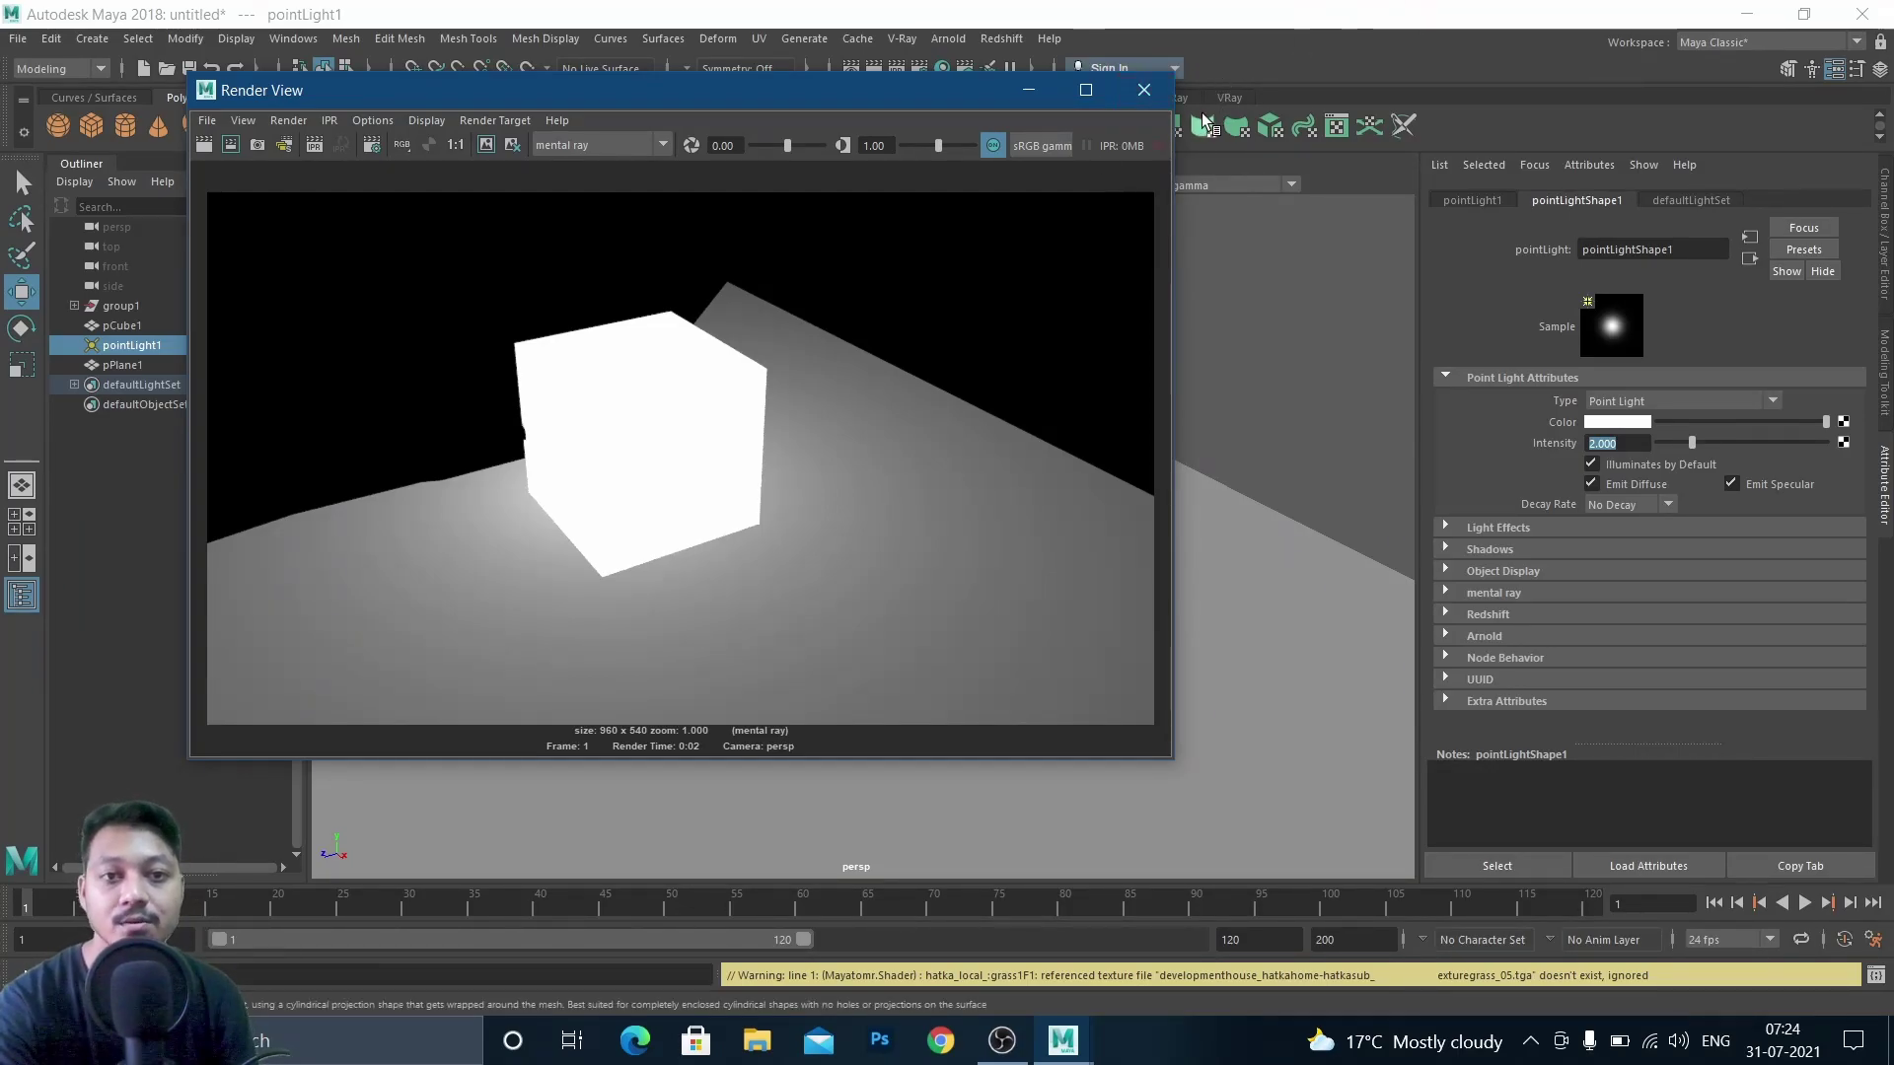
left_click(1150, 92)
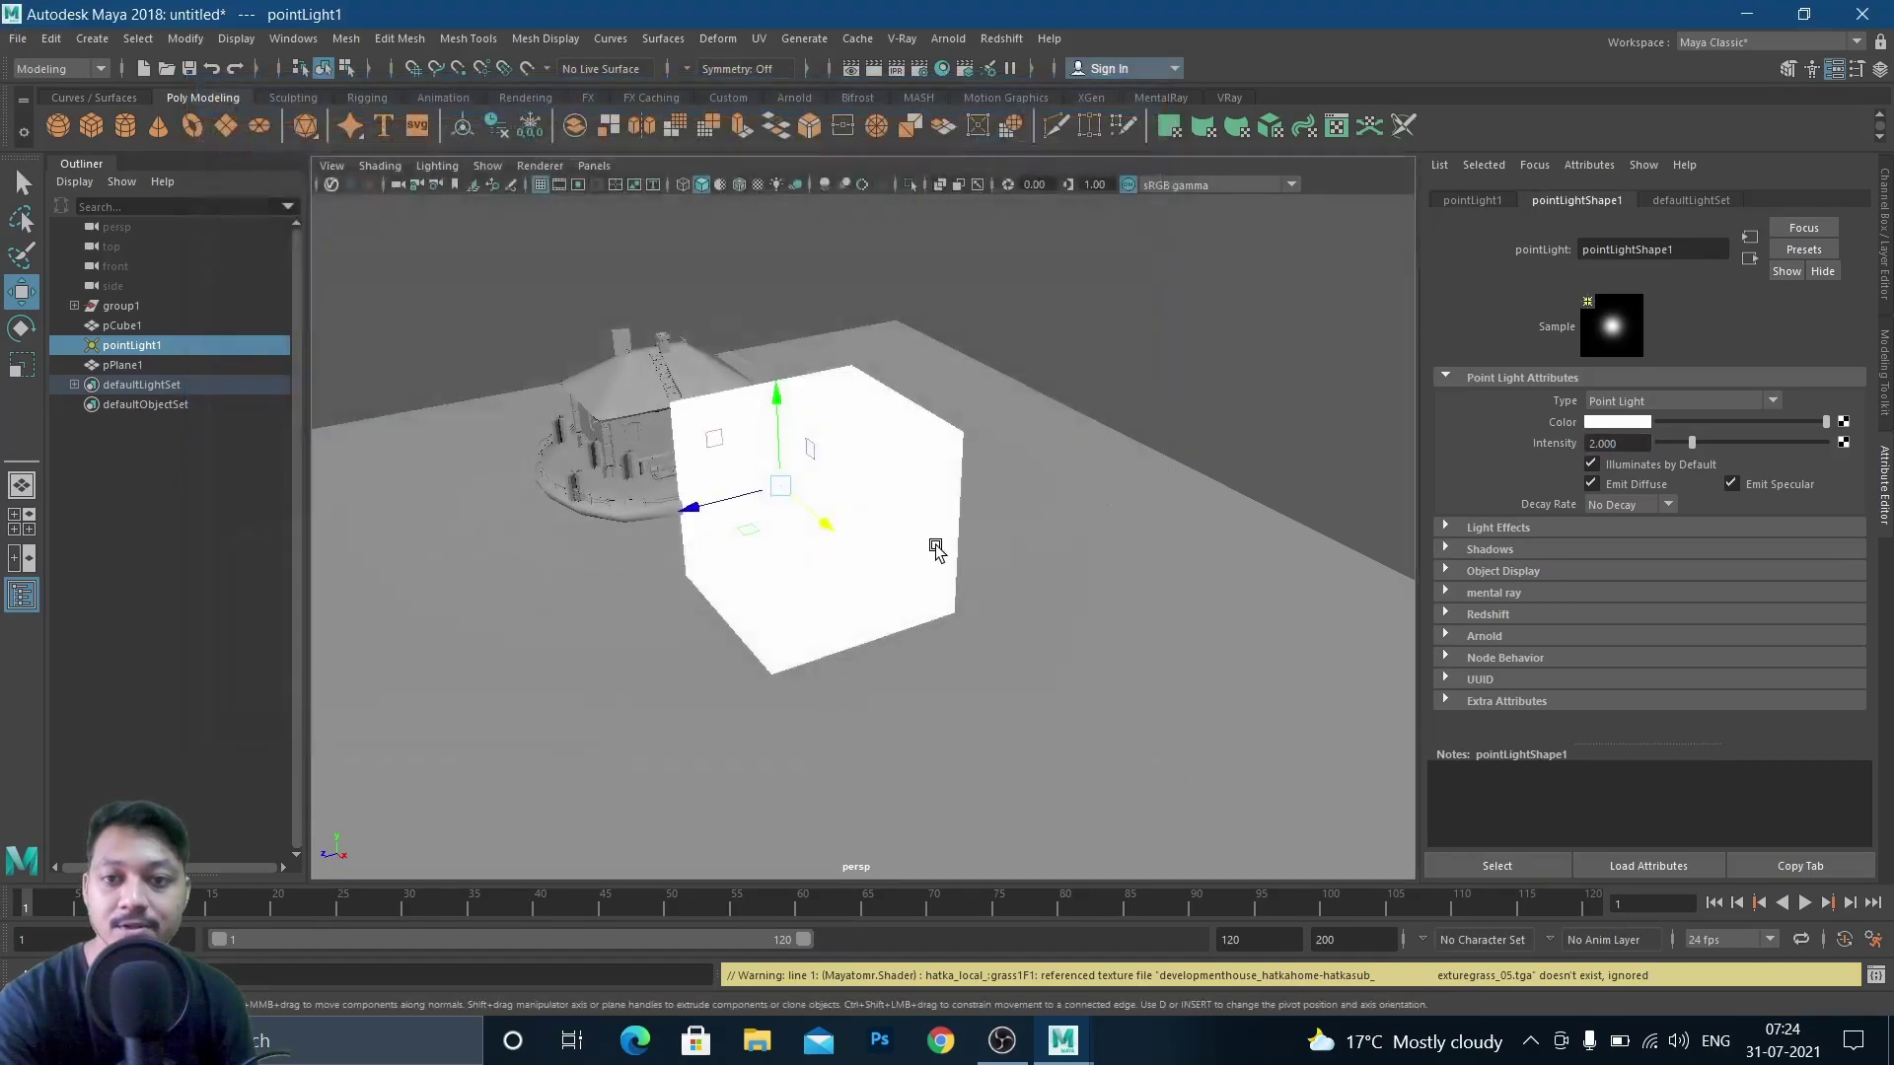
Delete the point light and the white cube from the scene
key("Delete")
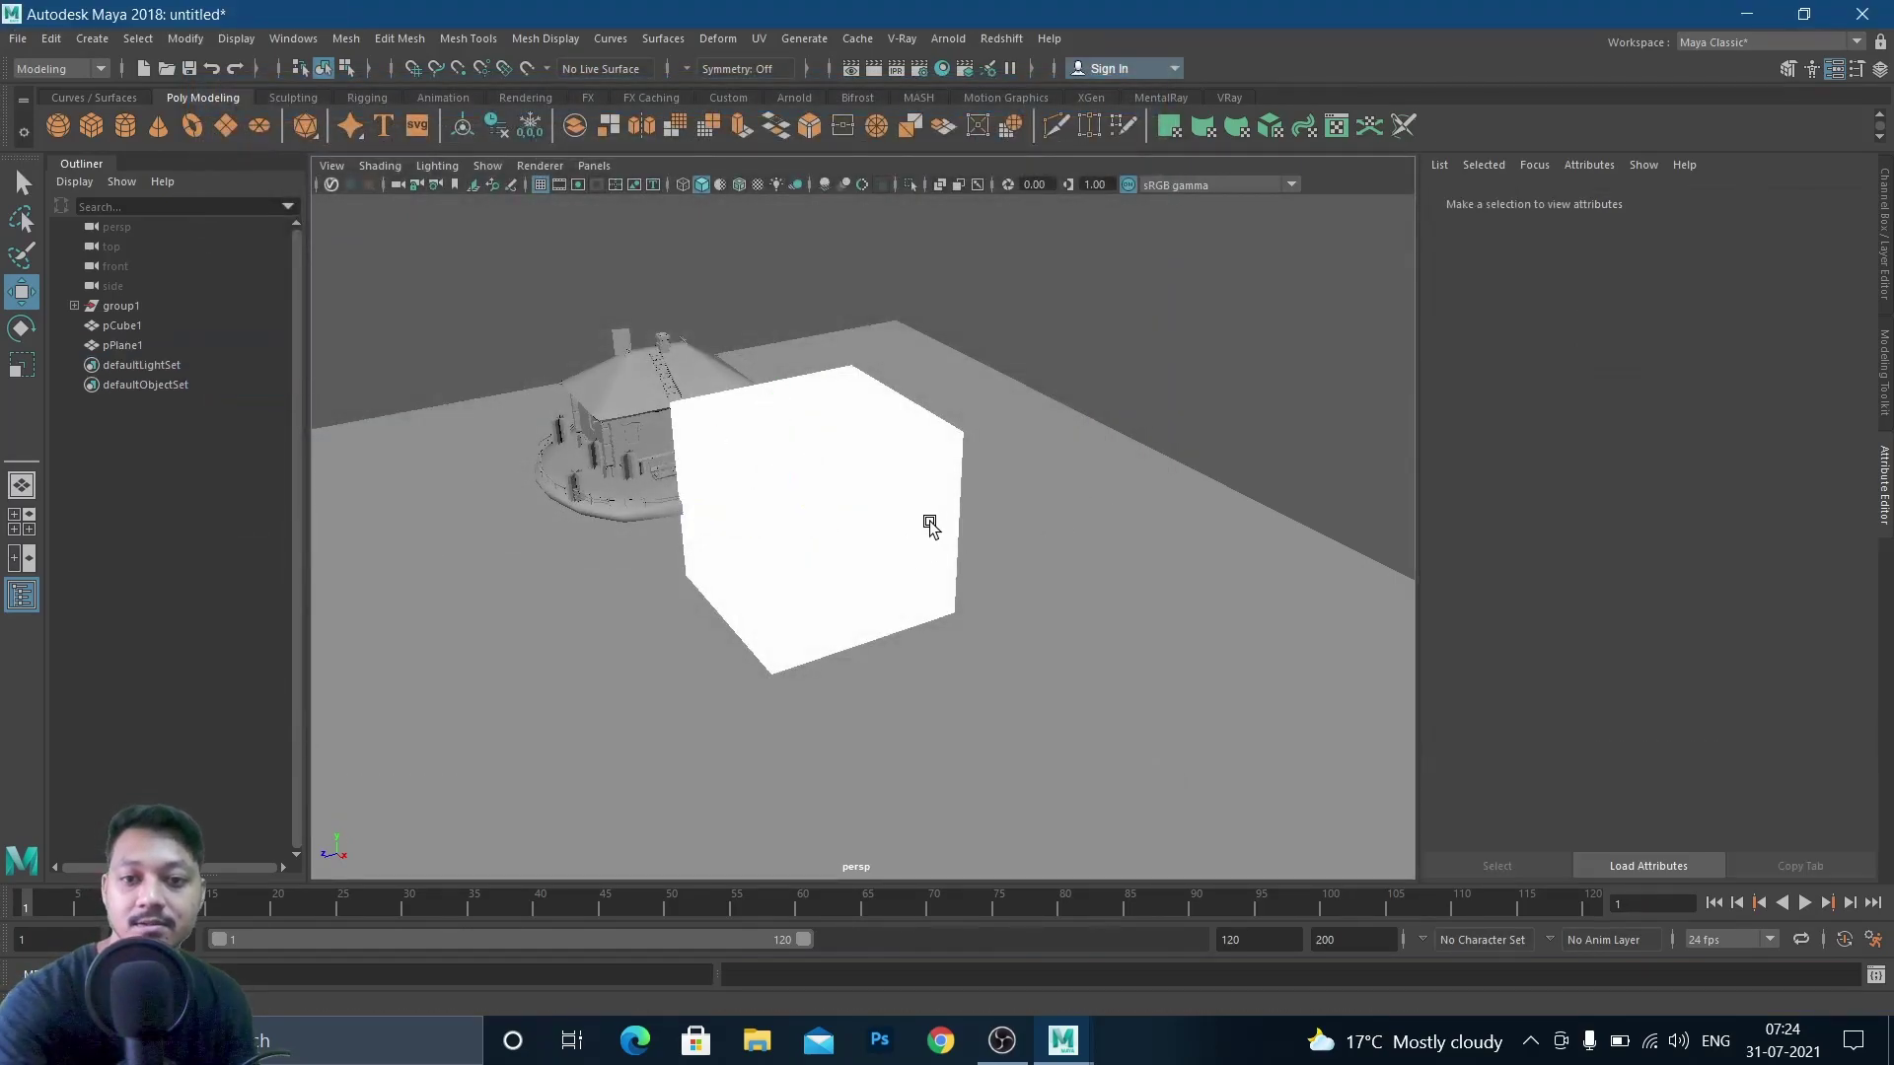
left_click(940, 498)
key("Delete")
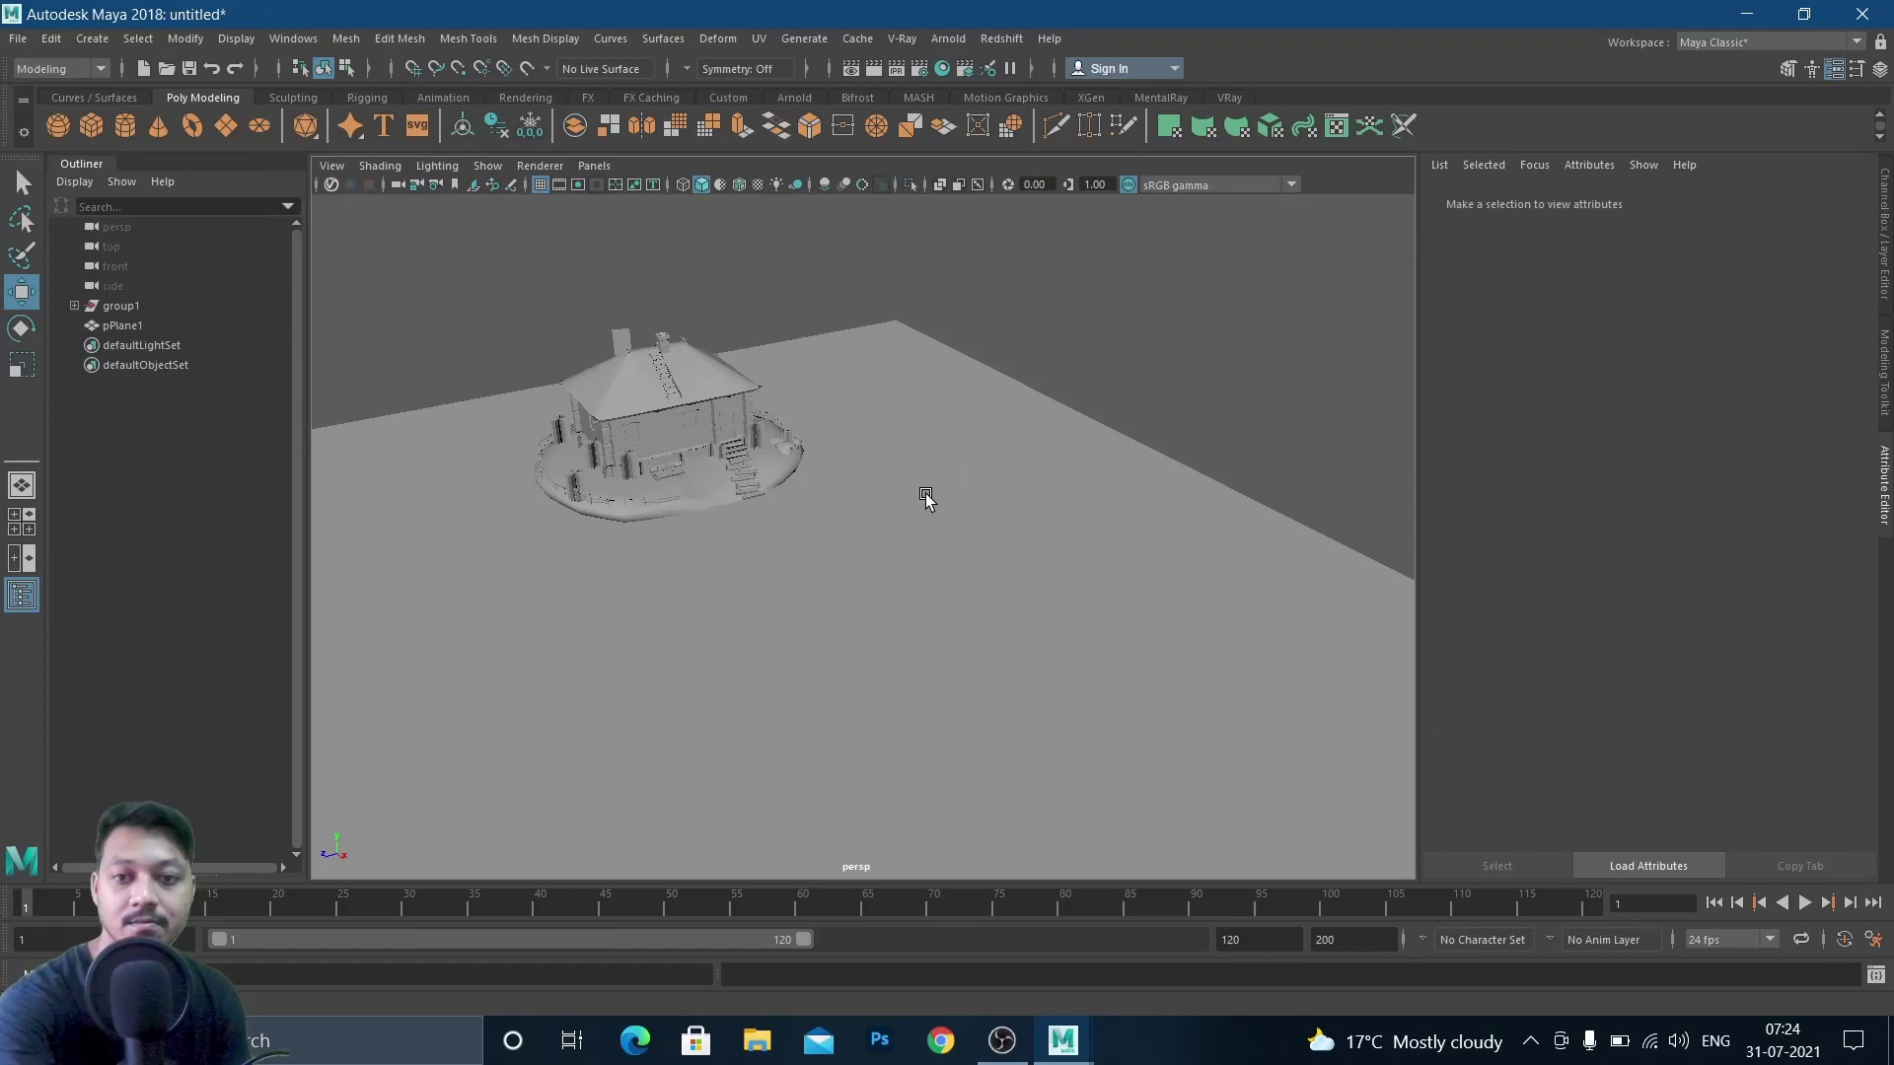
Select the floor plane and raise it in the side view up to the base of the house
left_click_drag(799, 524, 882, 490, "alt")
key("alt+shift")
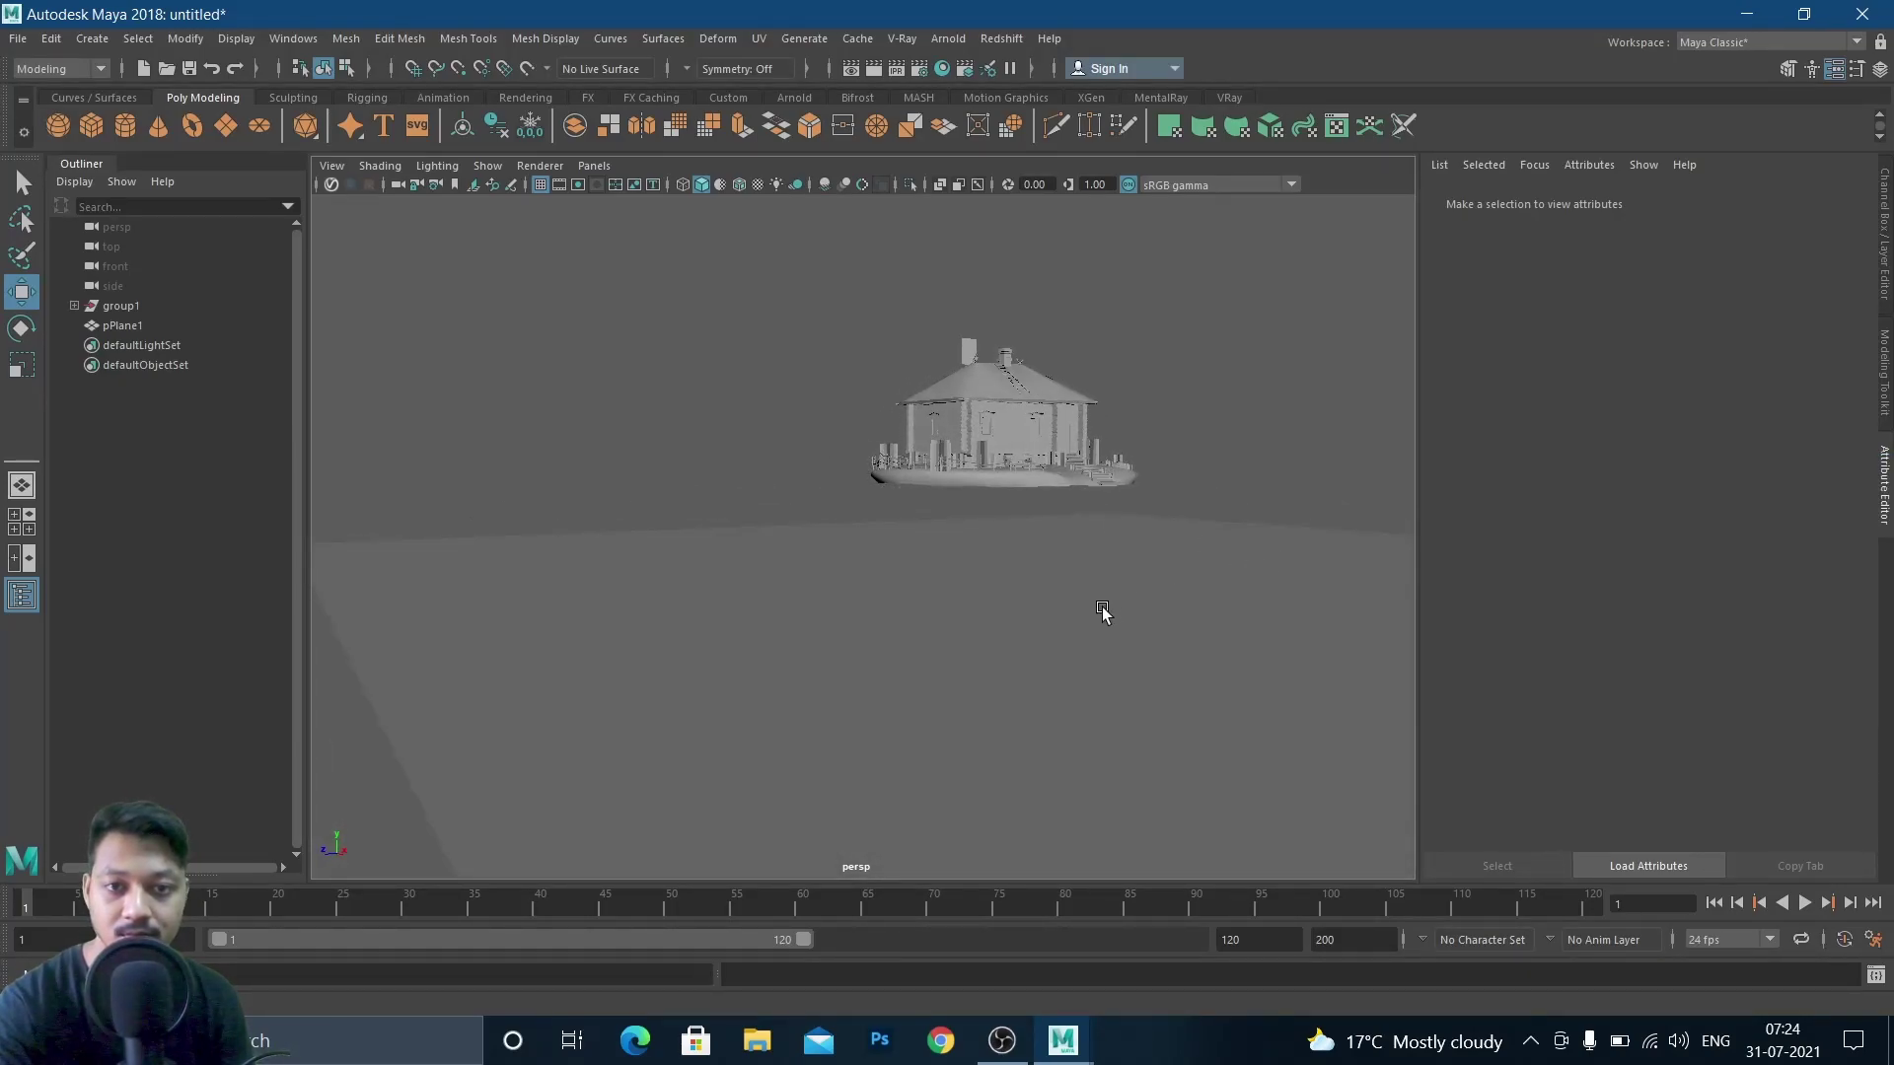
key("space")
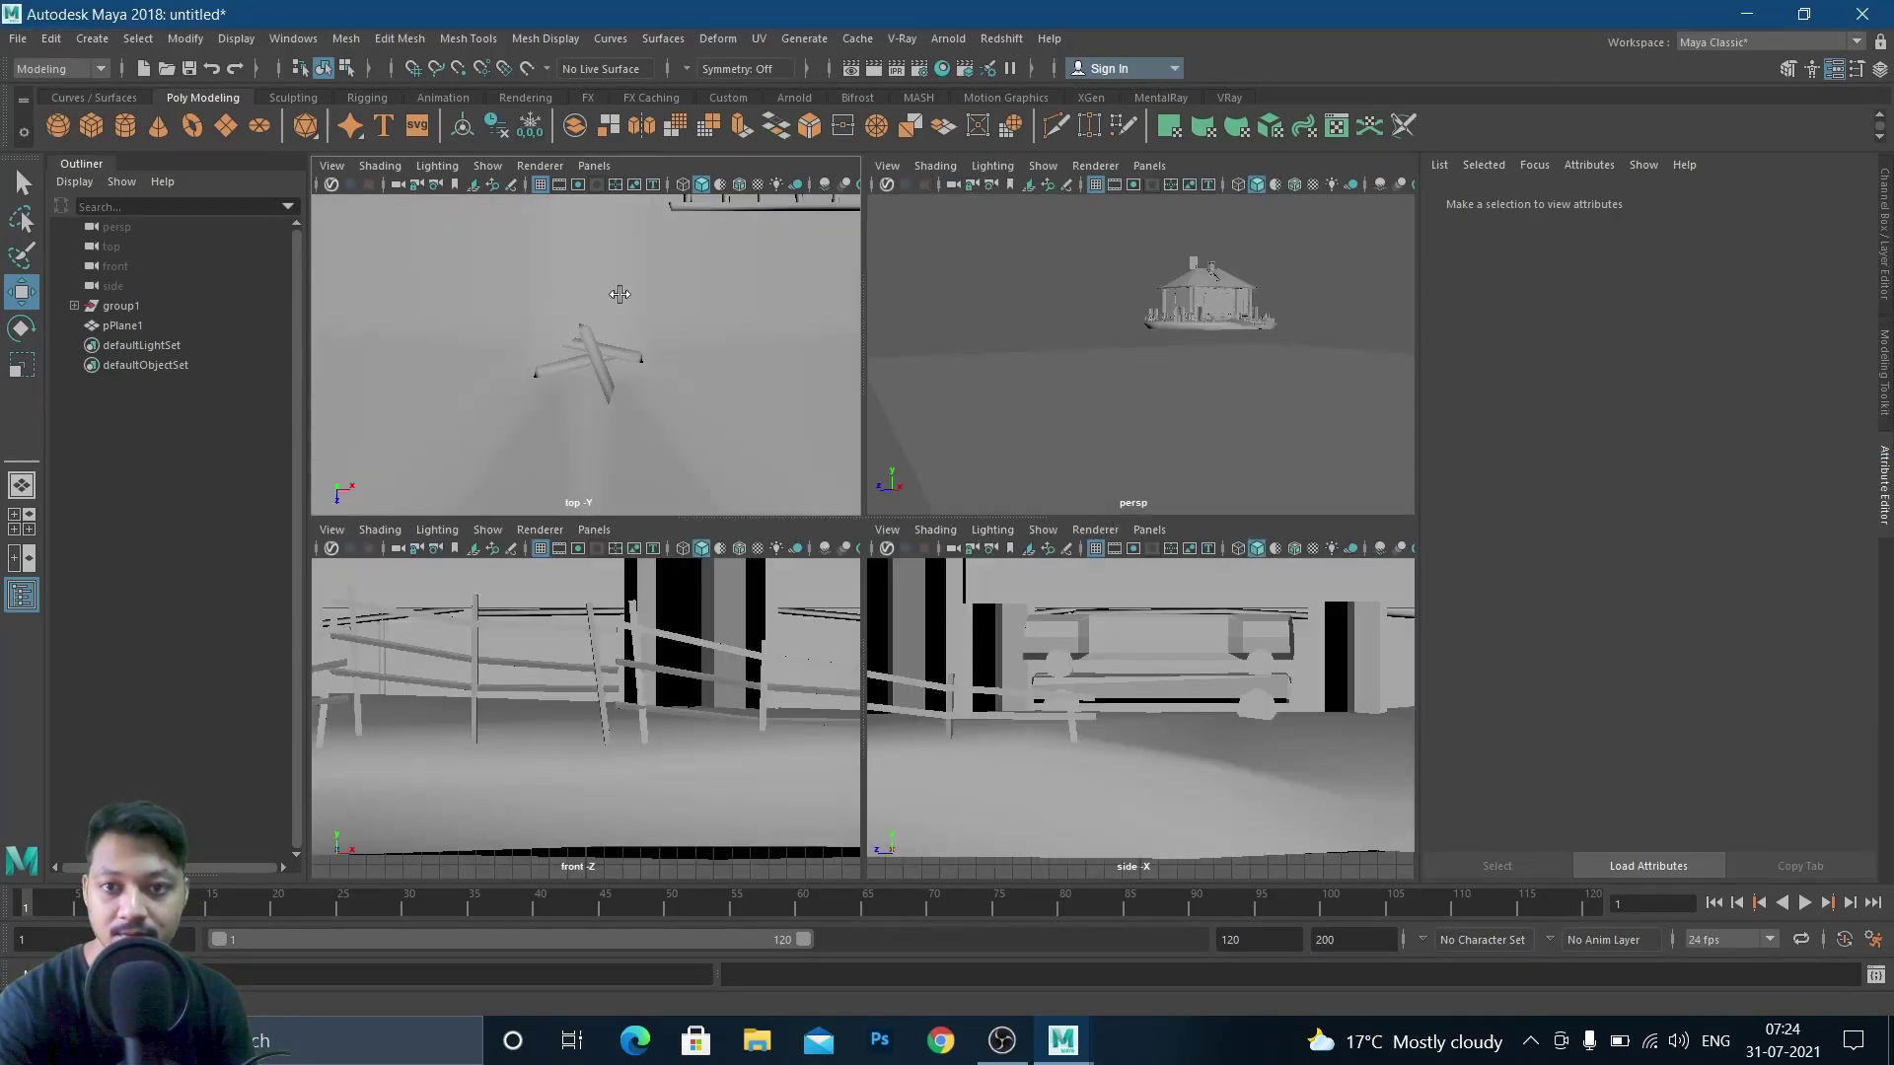
key("space")
scroll(1175, 727, "down", 10)
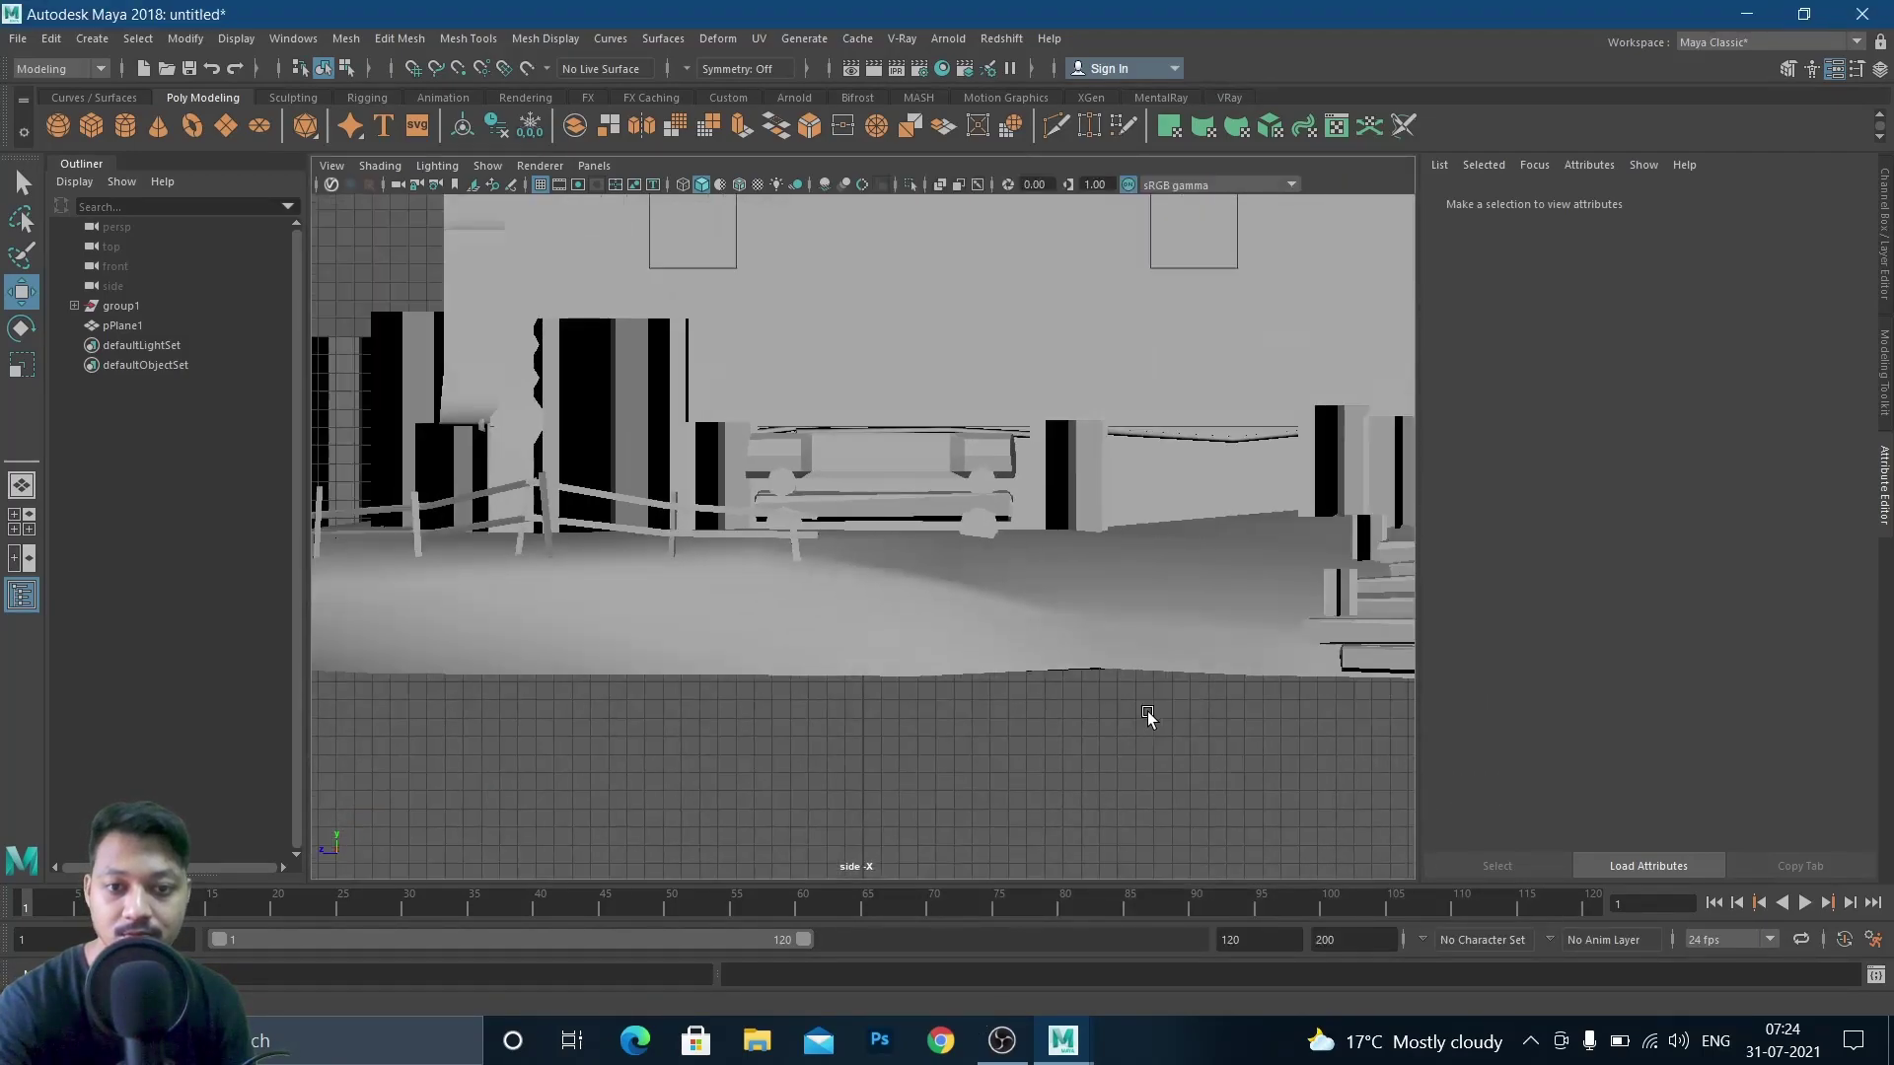
scroll(1144, 719, "down", 3)
key("space")
left_click(1223, 434)
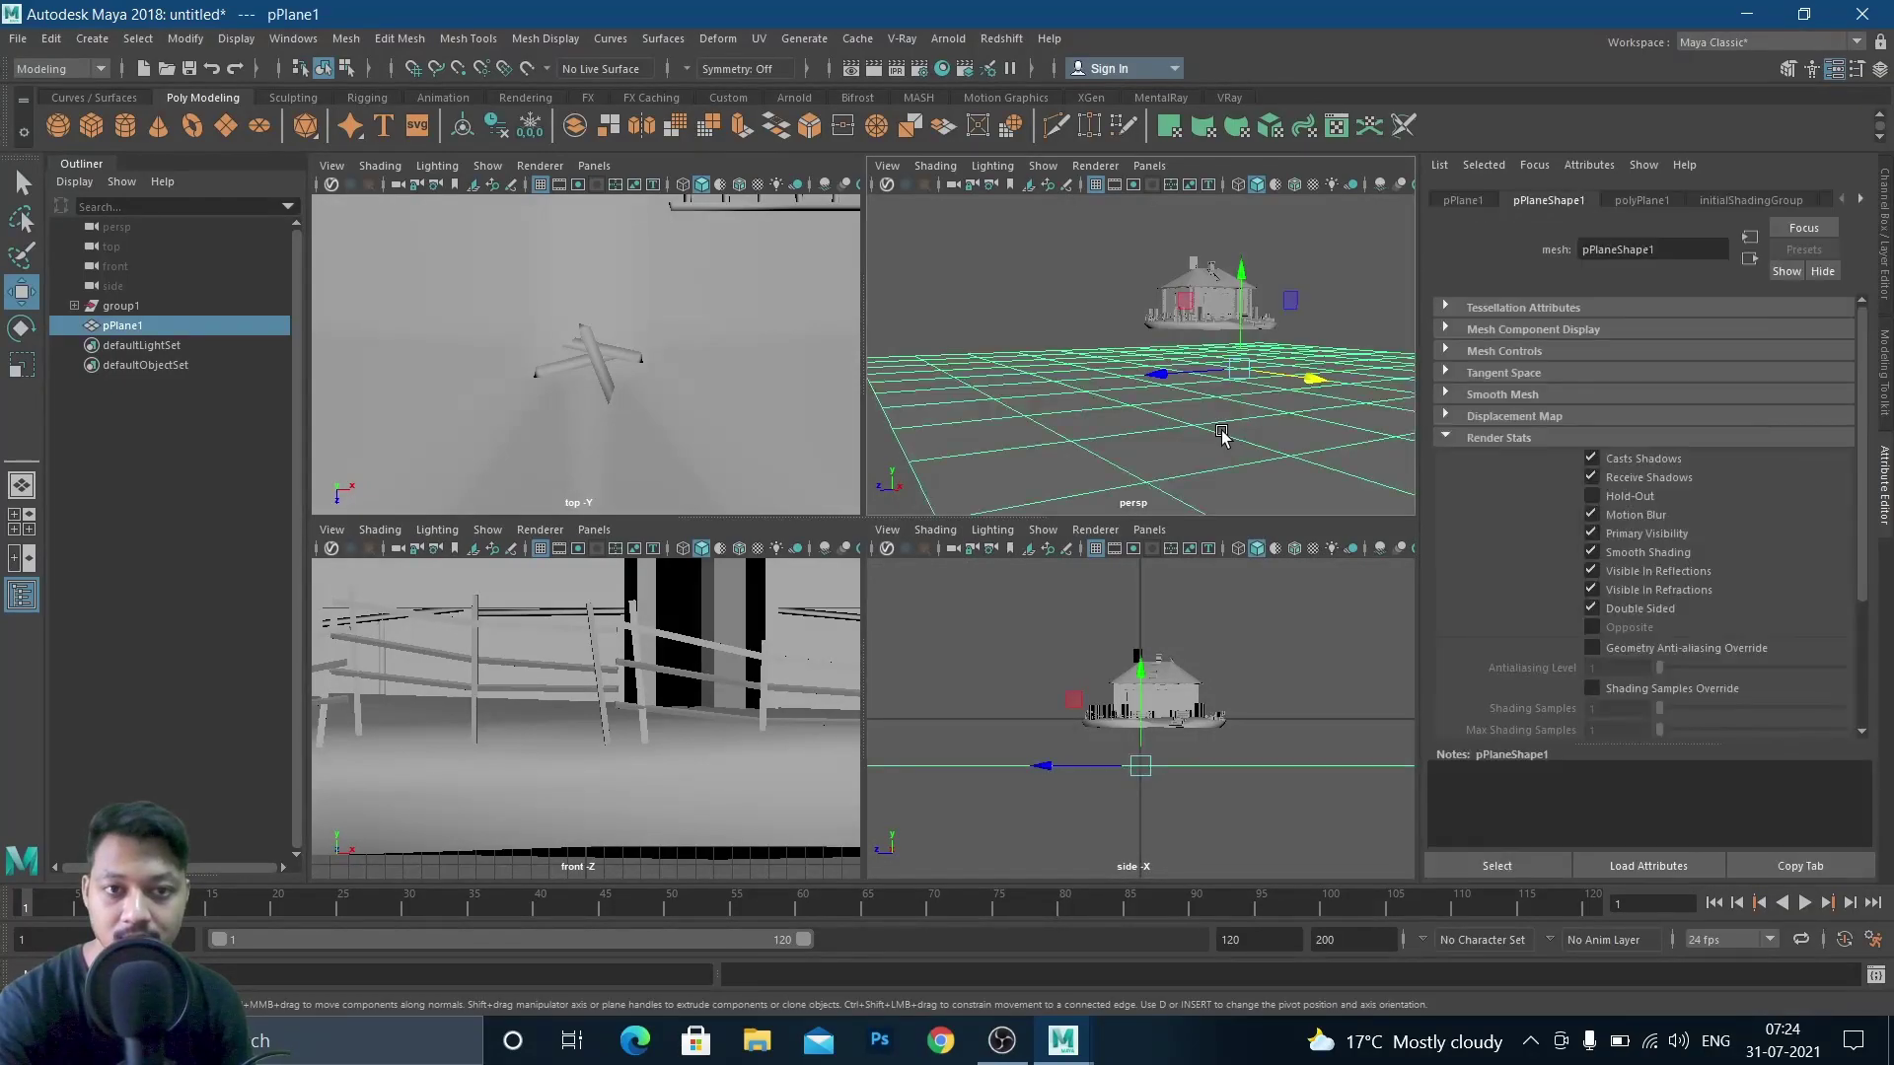
key("space")
left_click_drag(1069, 474, 1071, 387)
Lower the floor plane slightly in the side view so it sits at the underside of the house's ground, and return to the perspective view
key("space")
key("space")
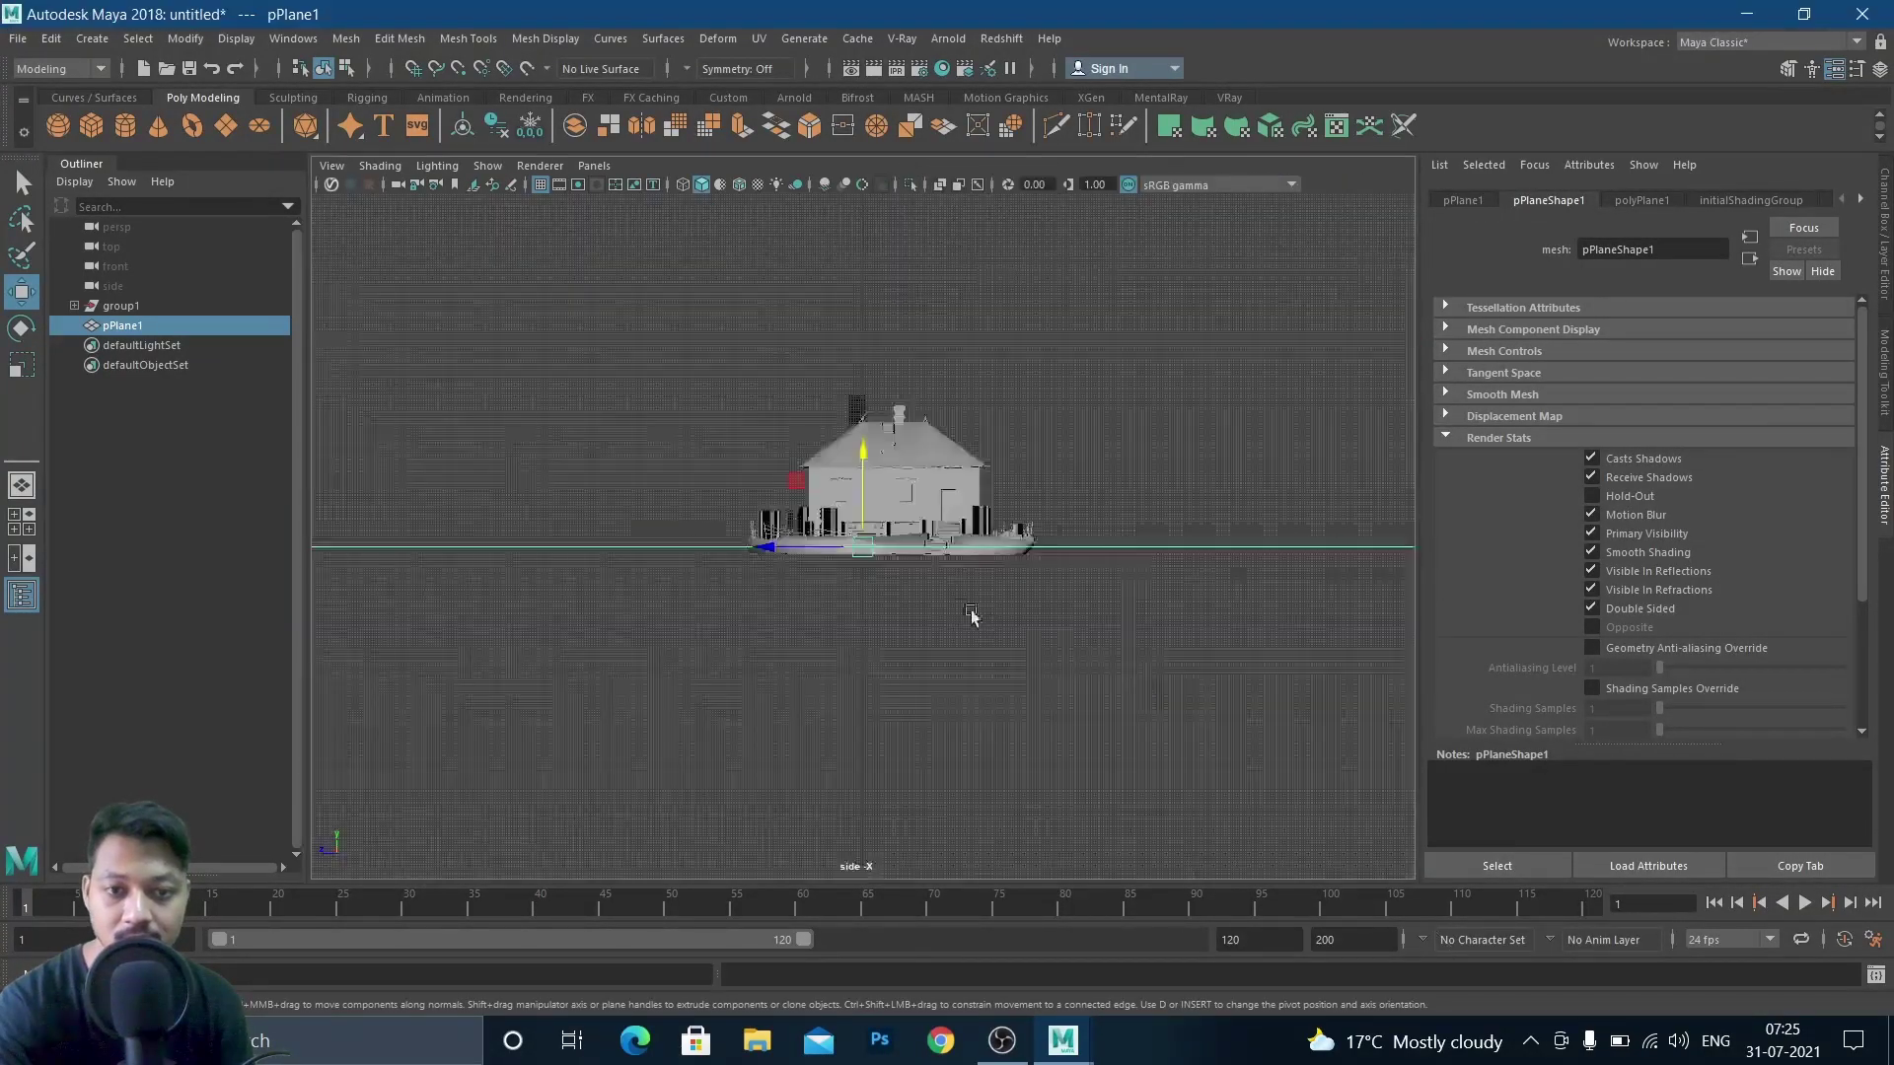
left_click_drag(861, 456, 862, 464)
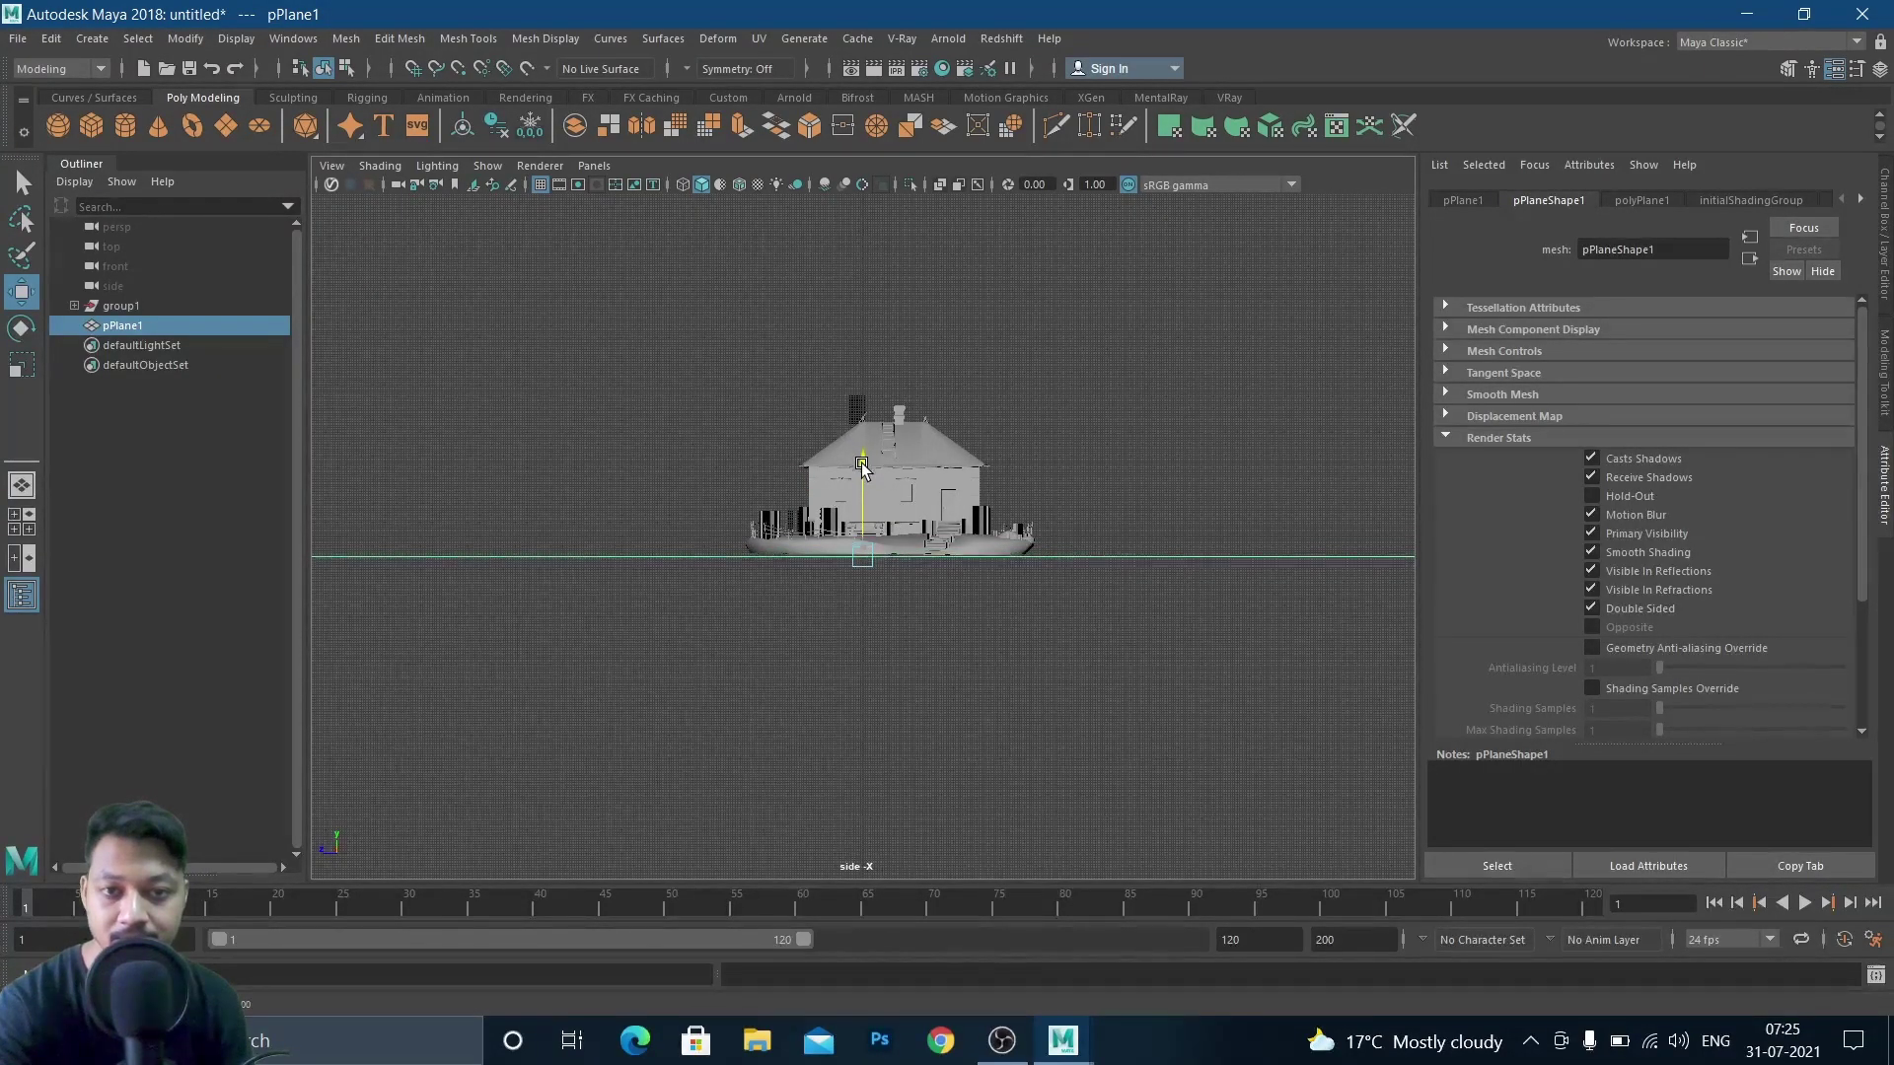
key("space")
key("space")
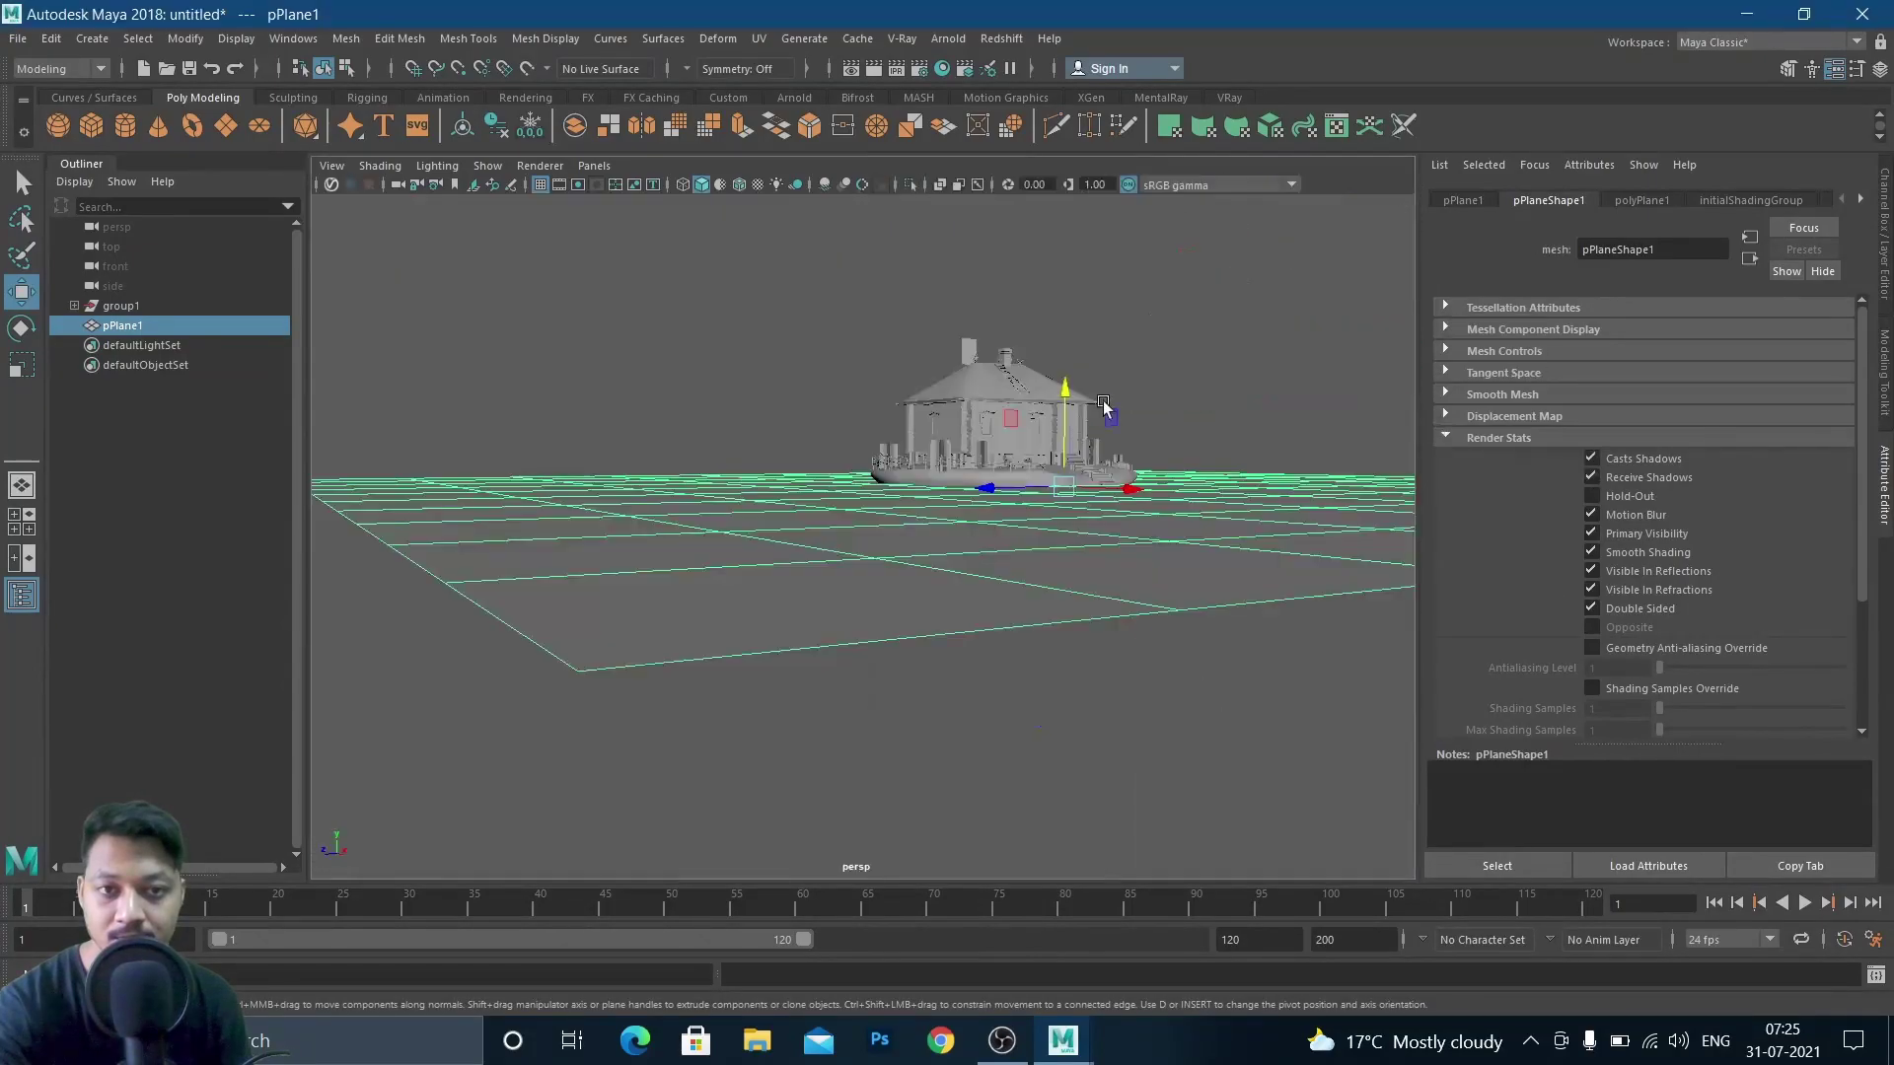
Frame the front of the house in the perspective view and create a standard camera
left_click_drag(1099, 494, 731, 484, "alt")
scroll(1077, 554, "up", 5)
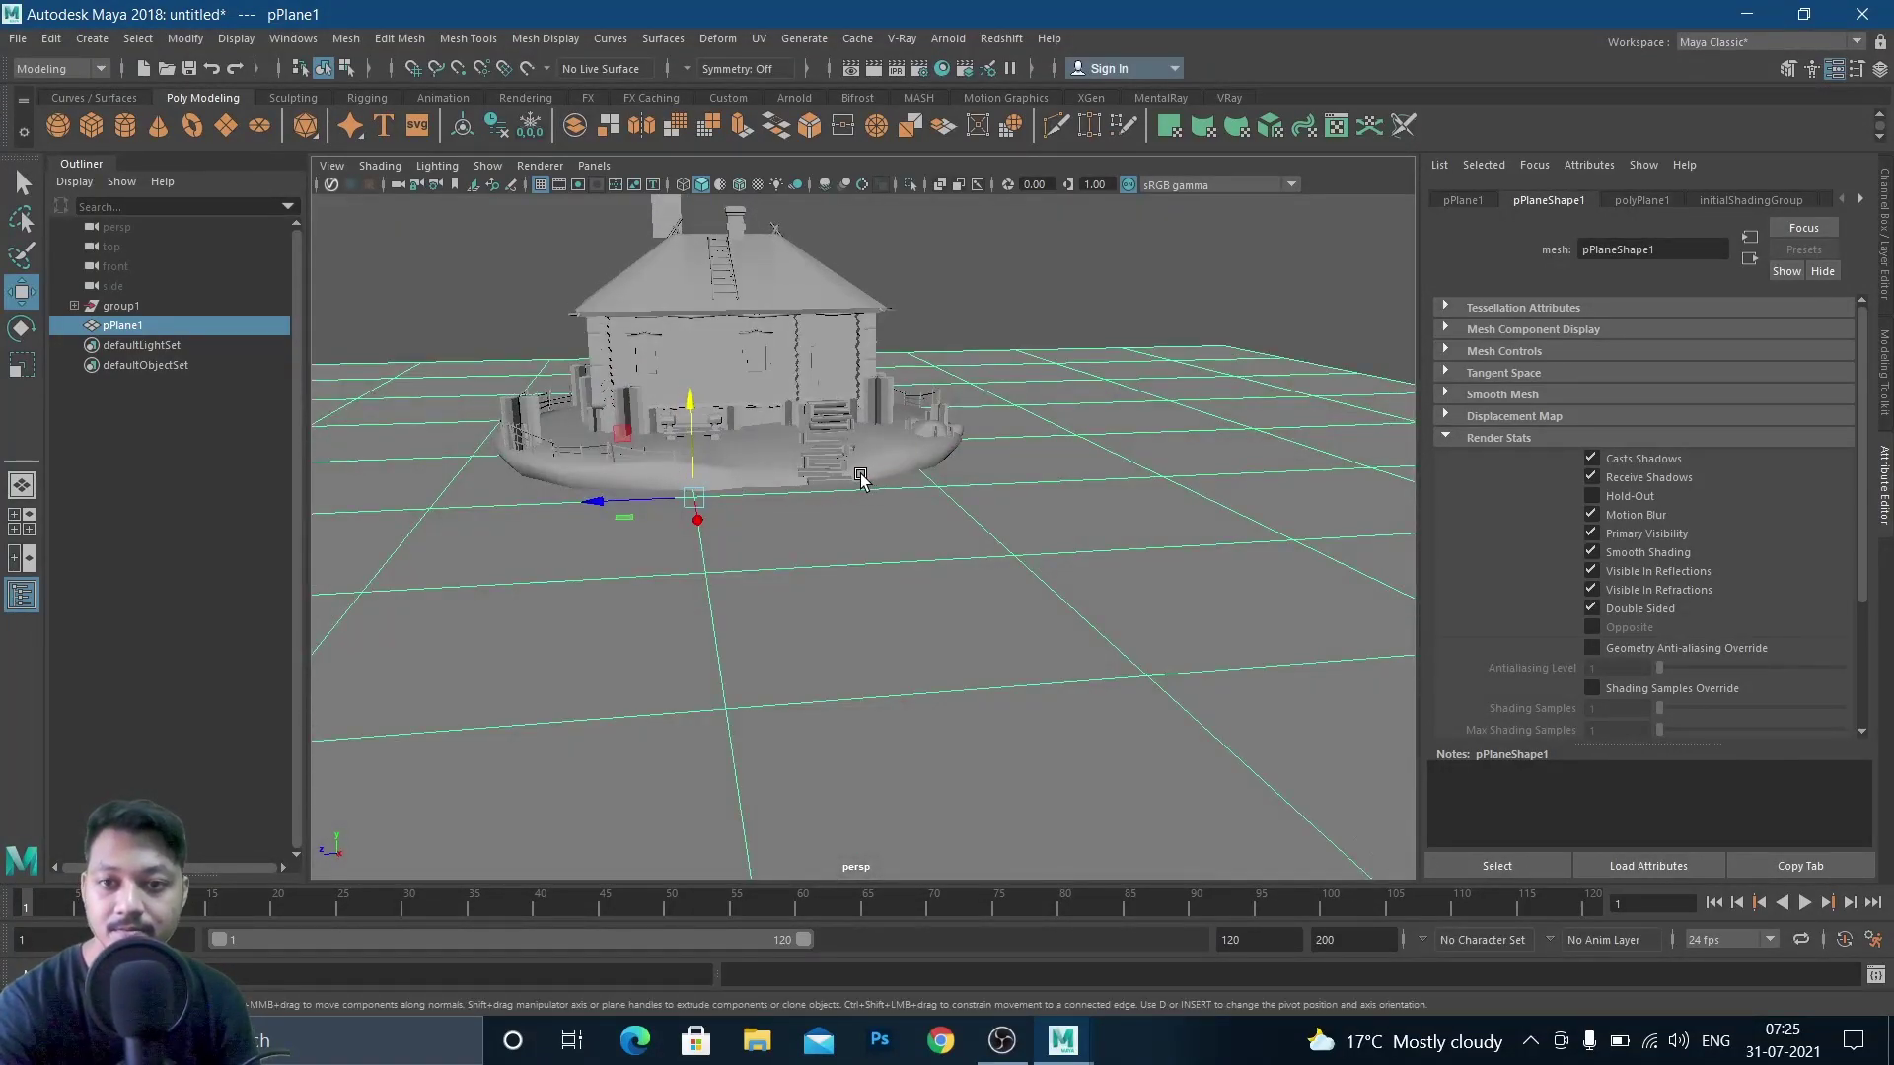
scroll(828, 537, "down", 4)
scroll(870, 549, "up", 5)
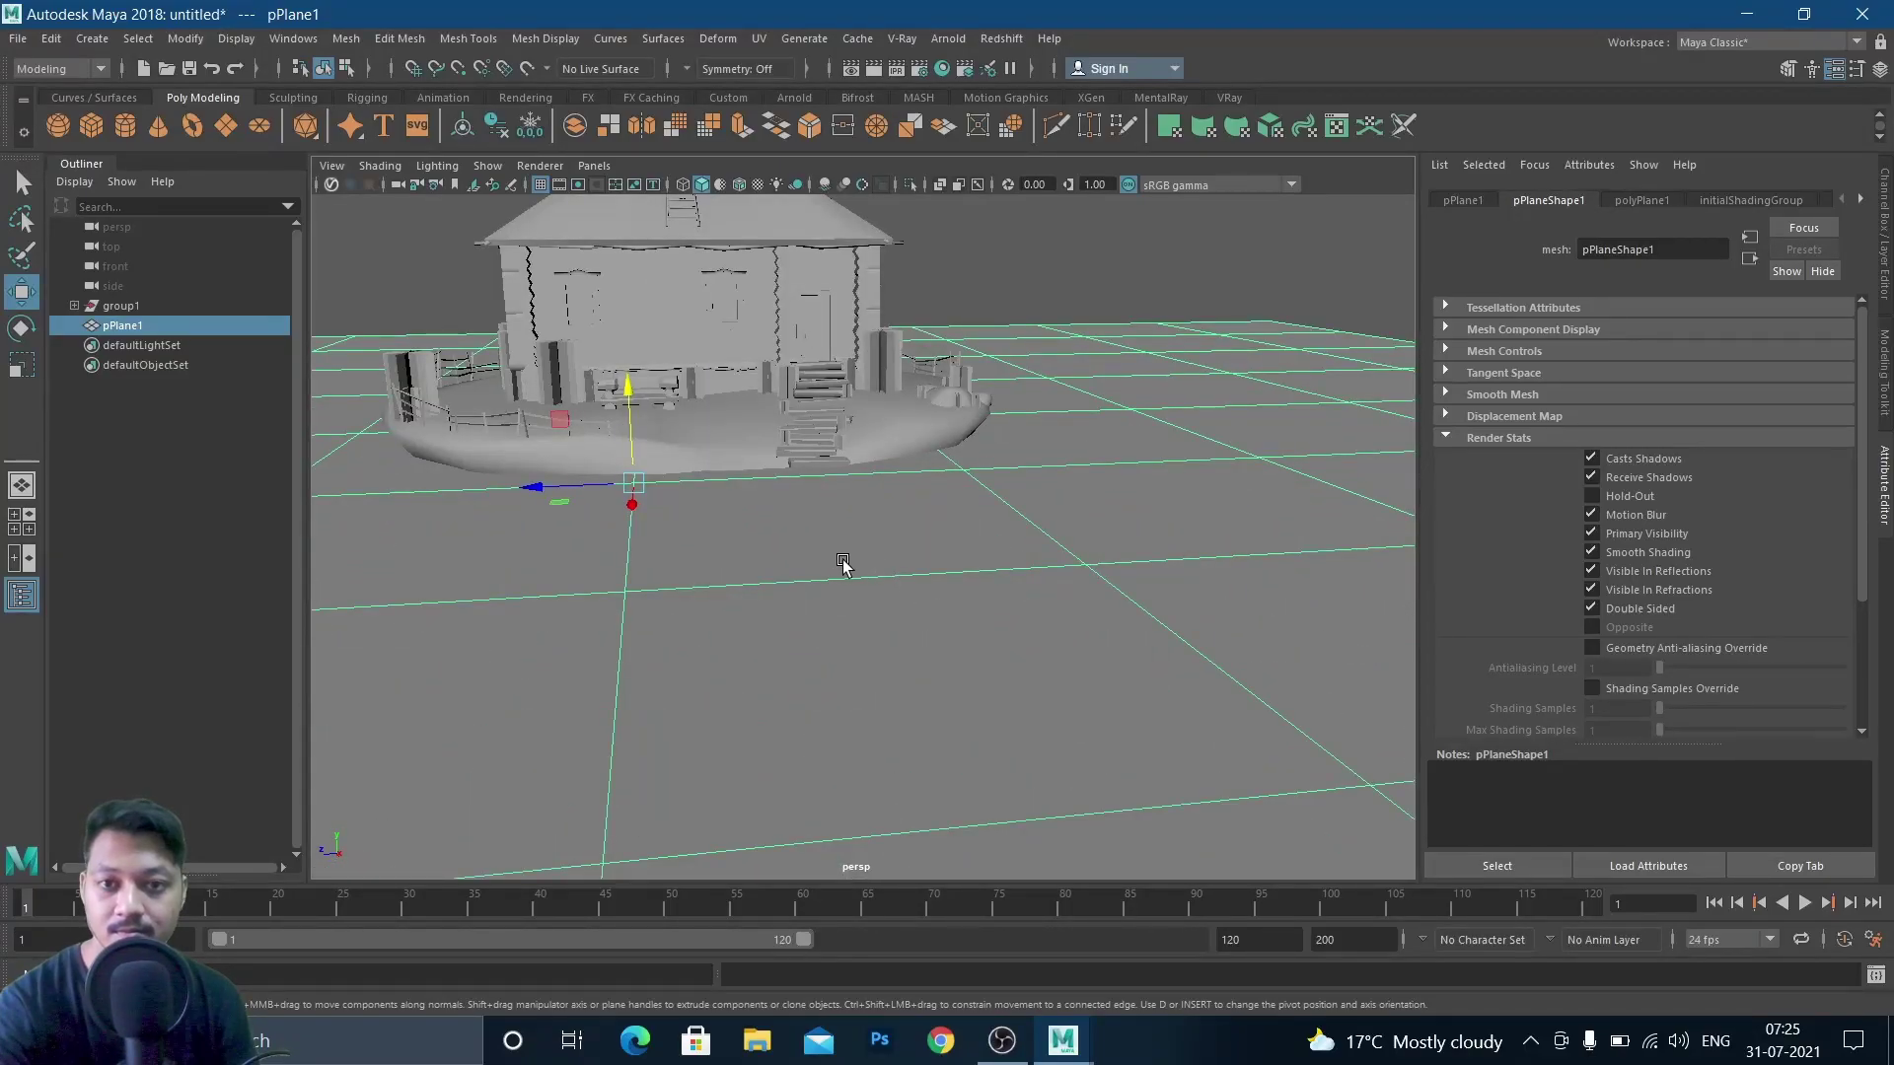
left_click_drag(671, 430, 888, 493, "alt")
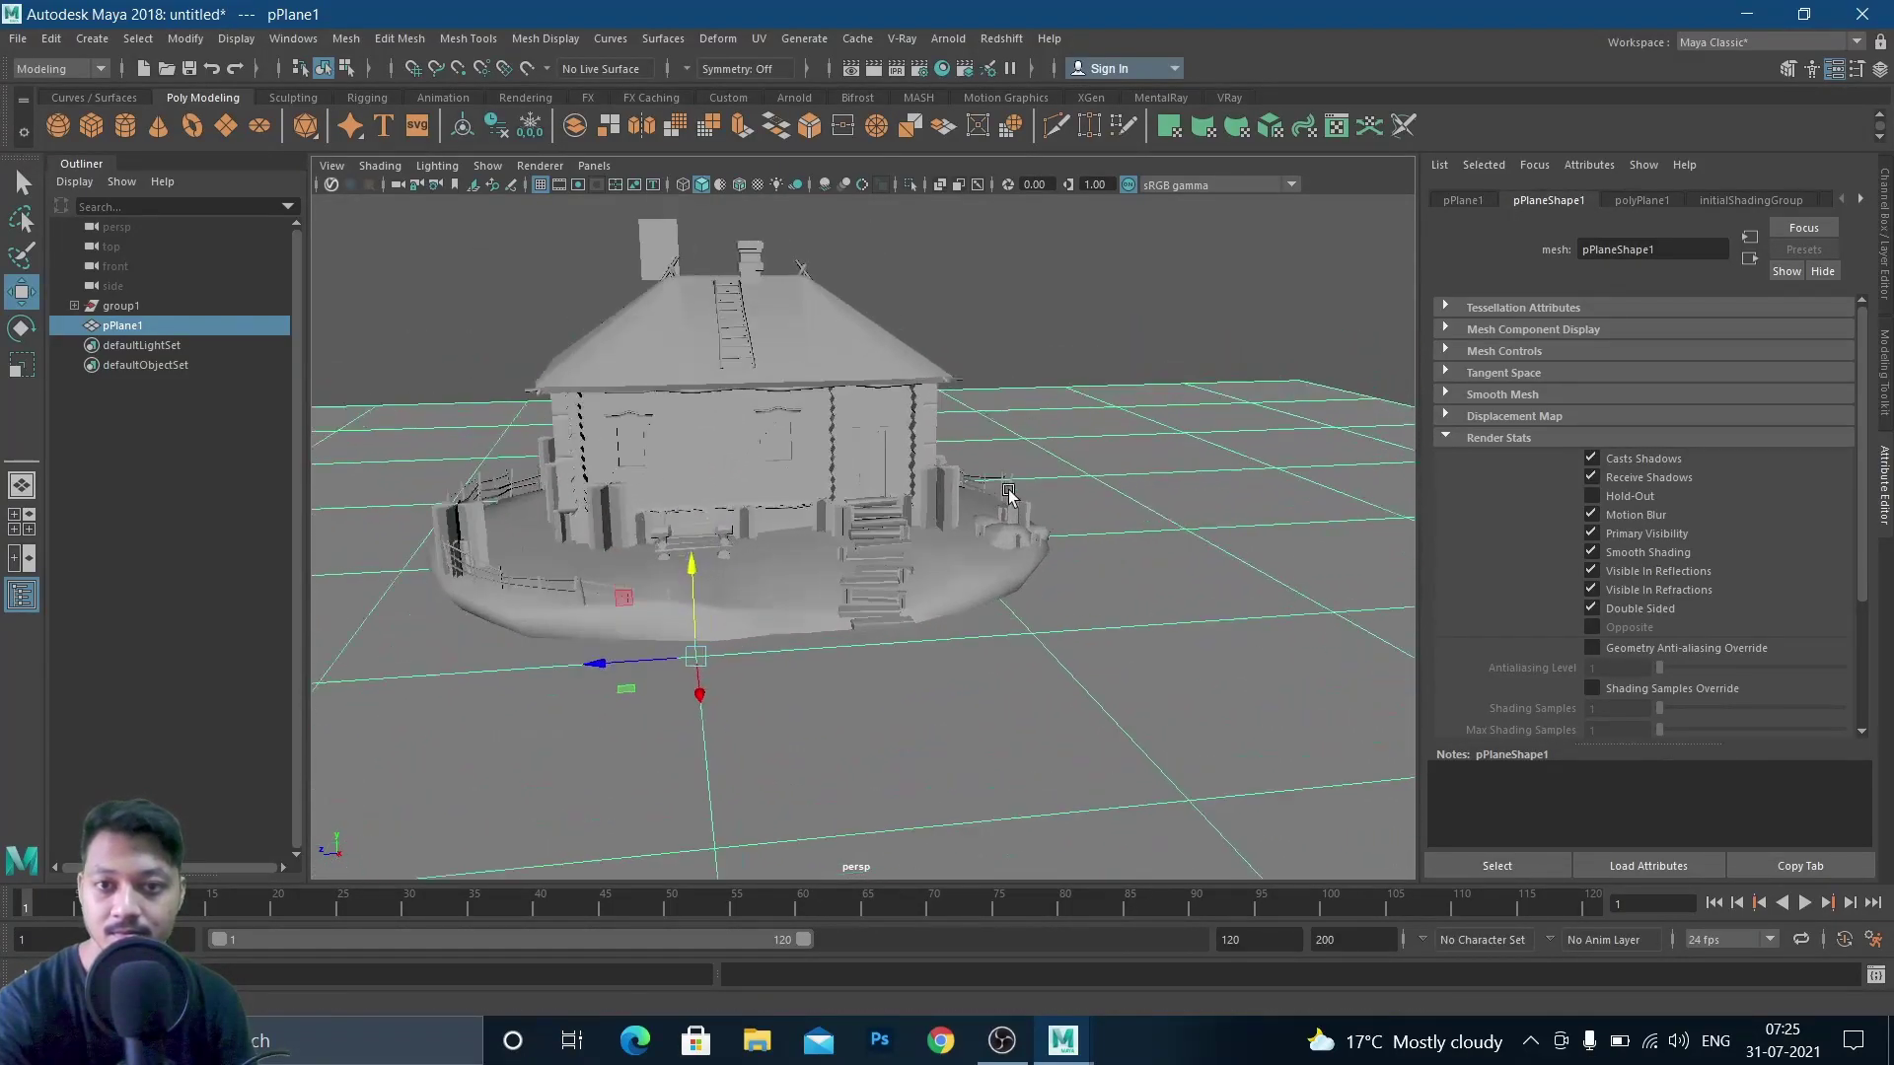
scroll(962, 507, "up", 5)
scroll(1144, 650, "down", 5)
scroll(1074, 668, "up", 1)
left_click(92, 38)
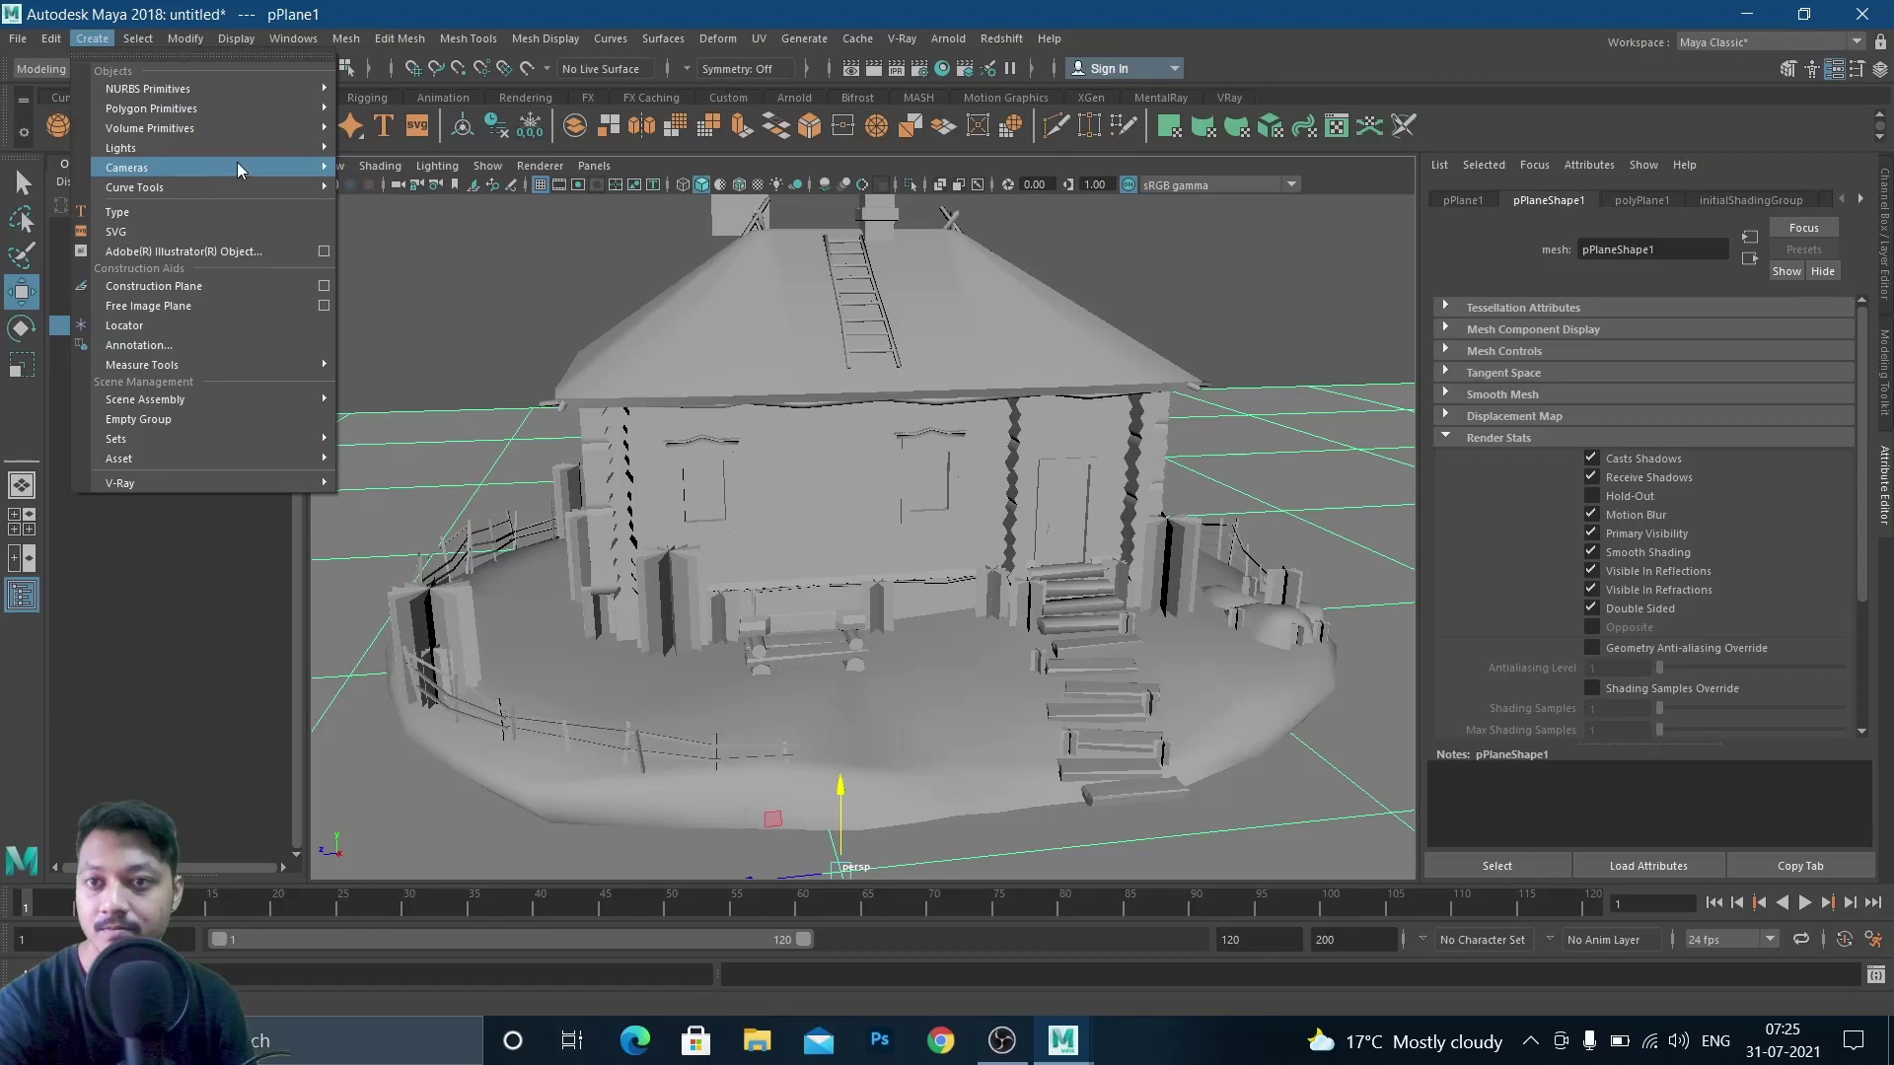
mouse_move(231, 168)
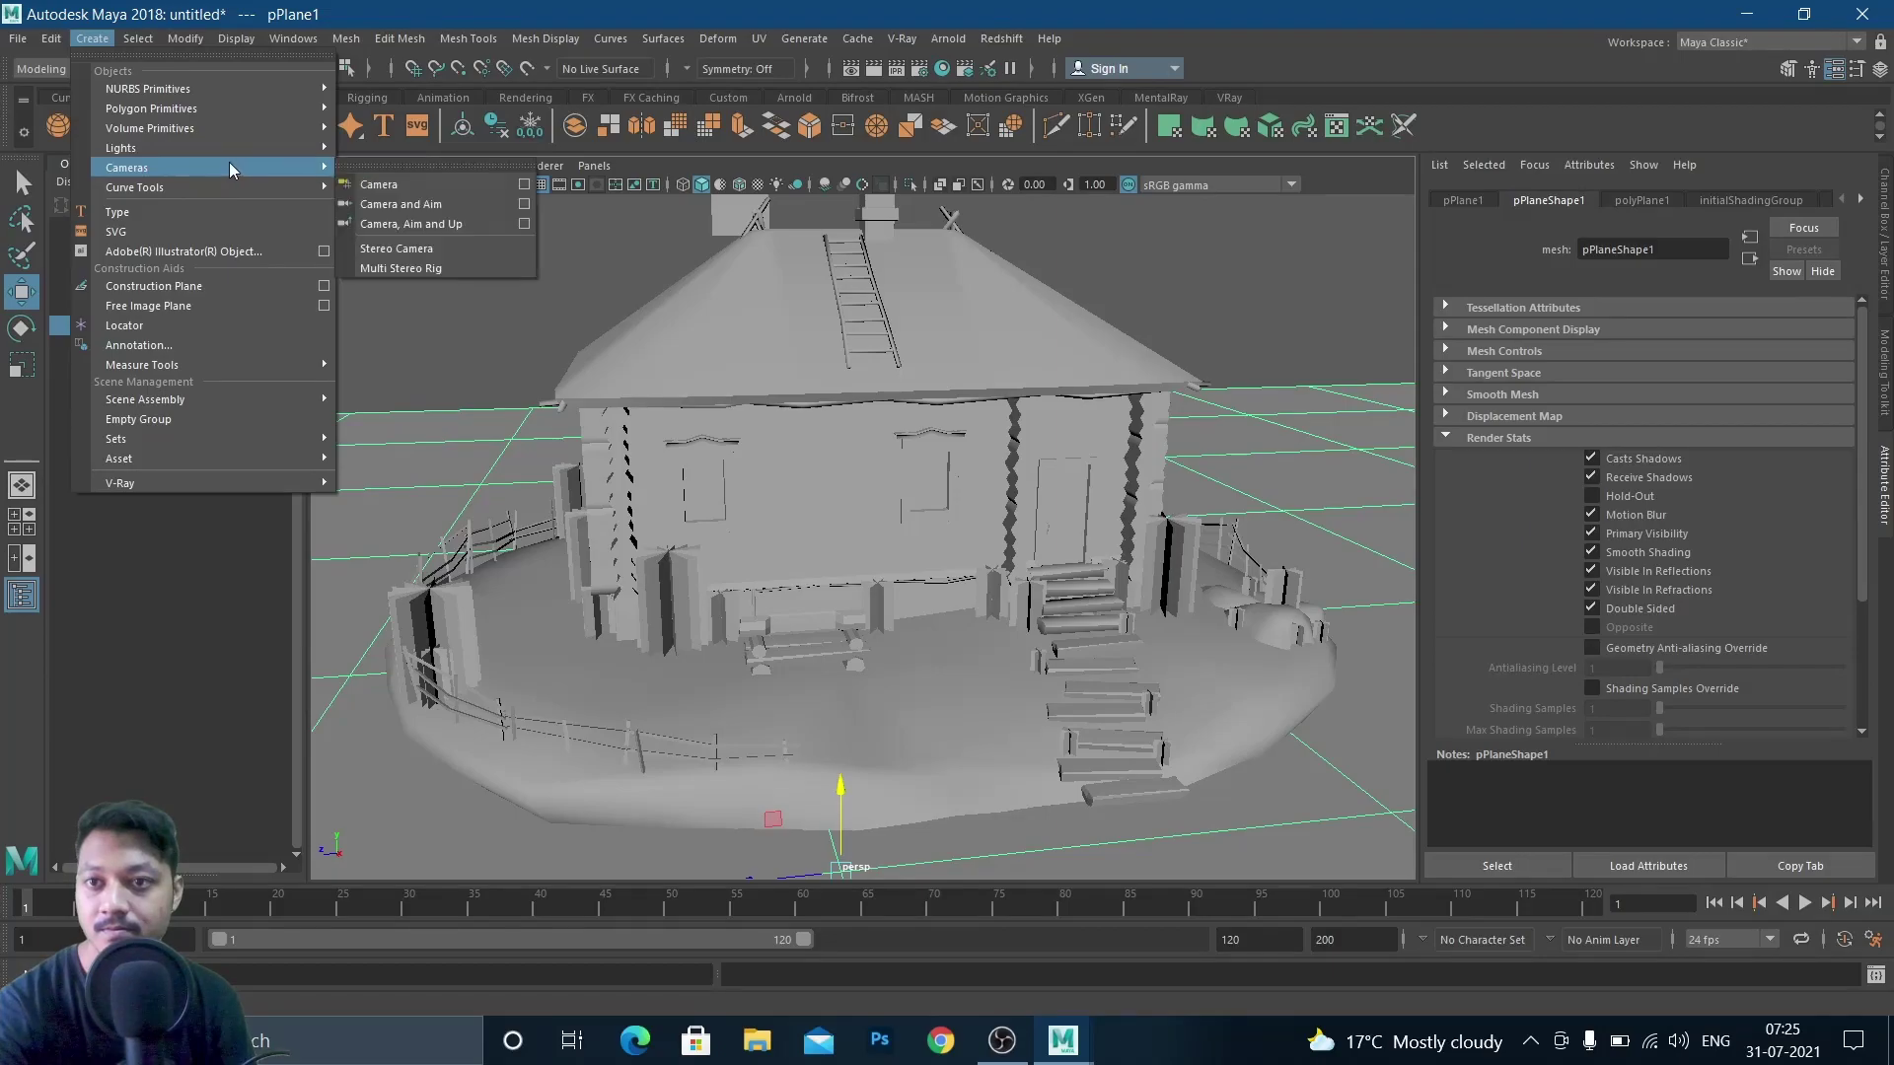
left_click(423, 185)
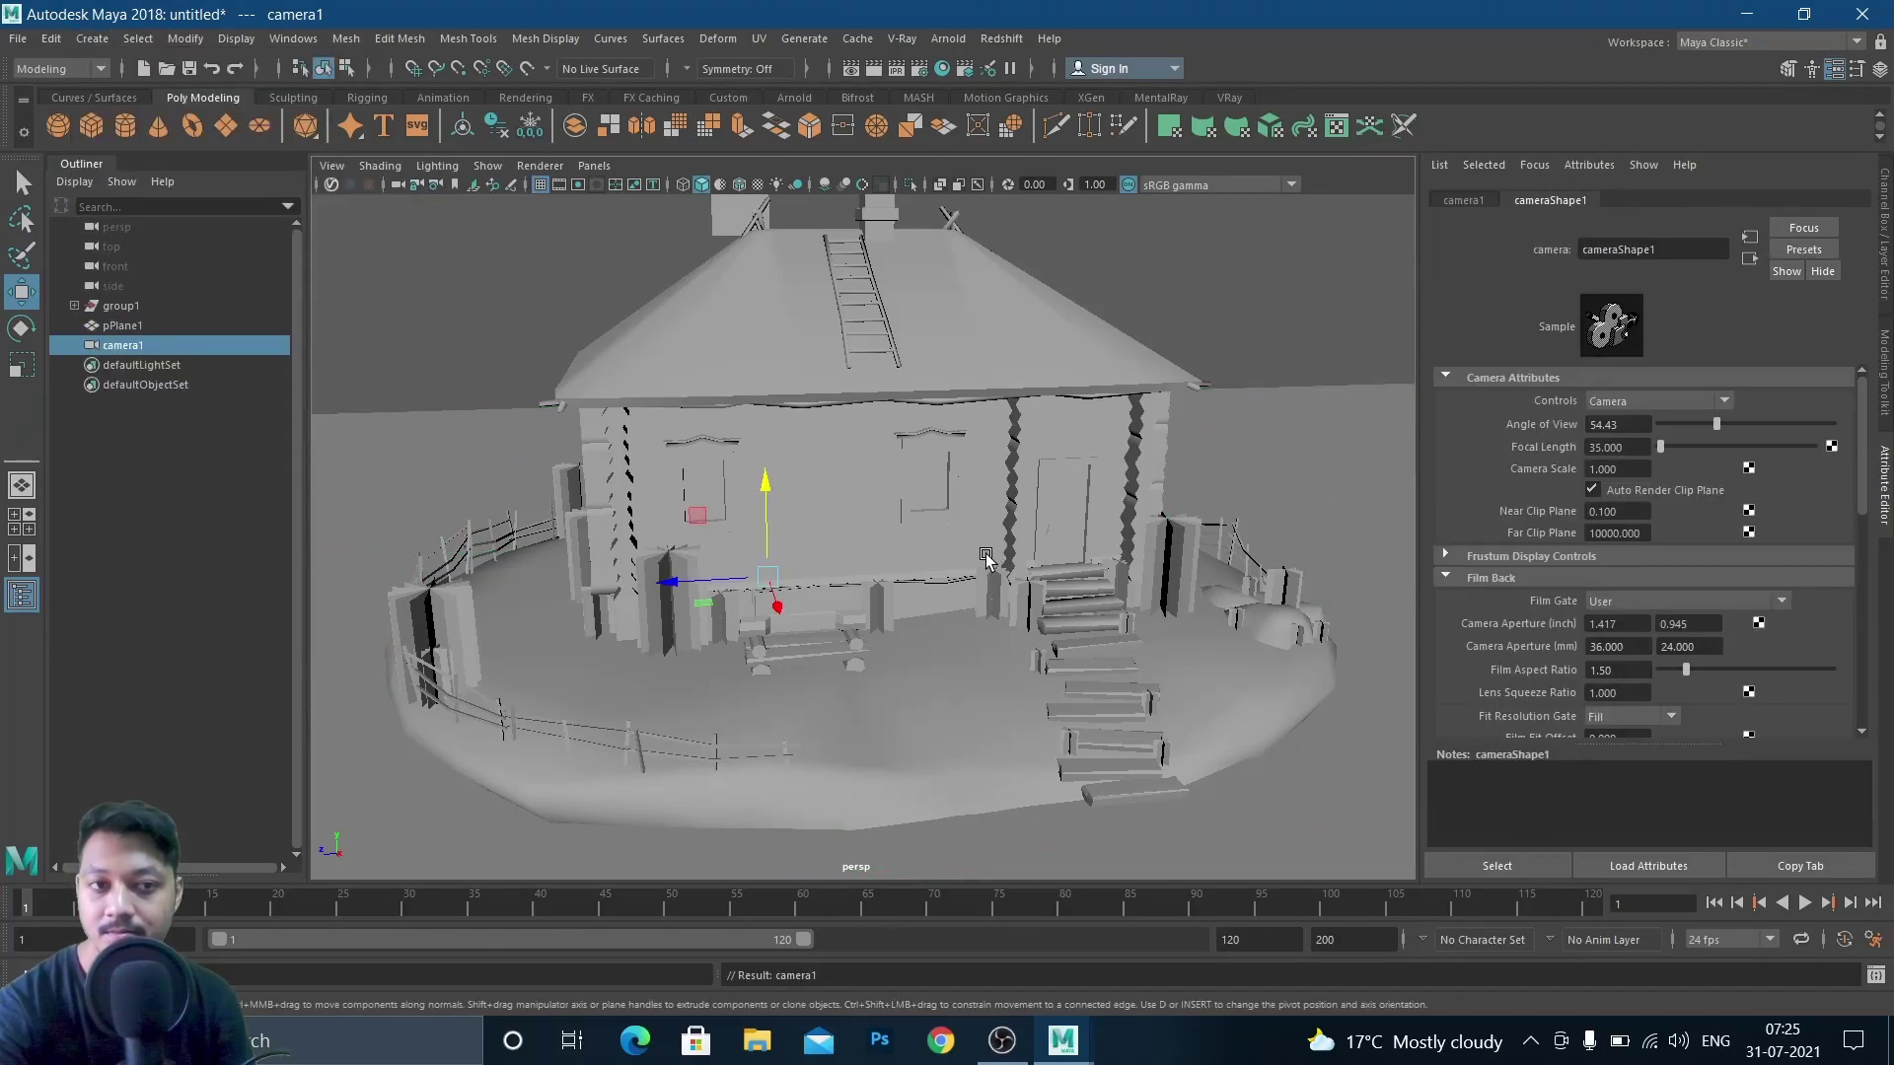
Look through the new camera and frame the whole house from a slightly angled front view
left_click(595, 166)
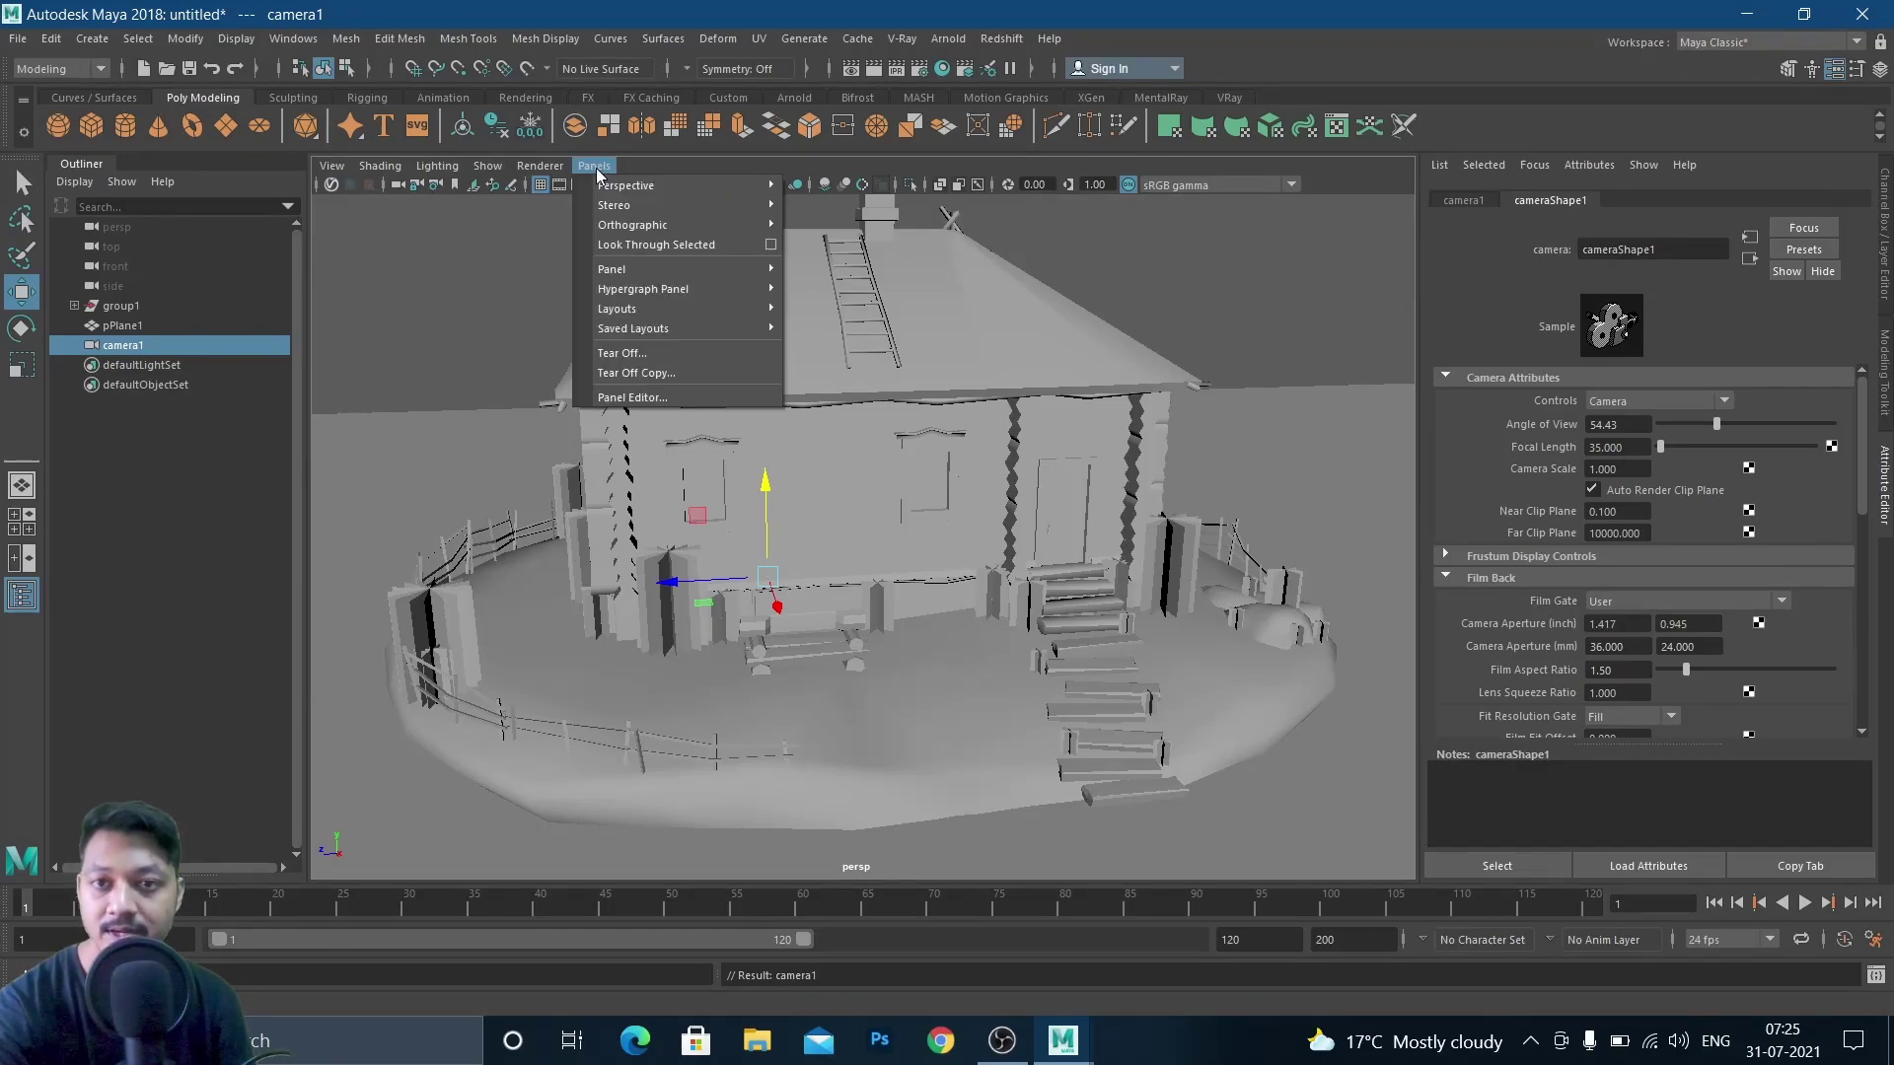
left_click(707, 245)
right_click_drag(974, 505, 939, 576, "alt")
scroll(939, 576, "down", 8)
left_click_drag(925, 493, 824, 530, "alt")
right_click_drag(884, 486, 1239, 572, "alt")
left_click_drag(1238, 572, 1131, 589, "alt")
middle_click_drag(1131, 589, 1105, 632, "alt")
right_click_drag(977, 516, 1017, 550, "alt")
middle_click_drag(1017, 550, 998, 595, "alt")
right_click_drag(935, 545, 986, 559, "alt")
left_click_drag(986, 560, 1000, 501, "alt")
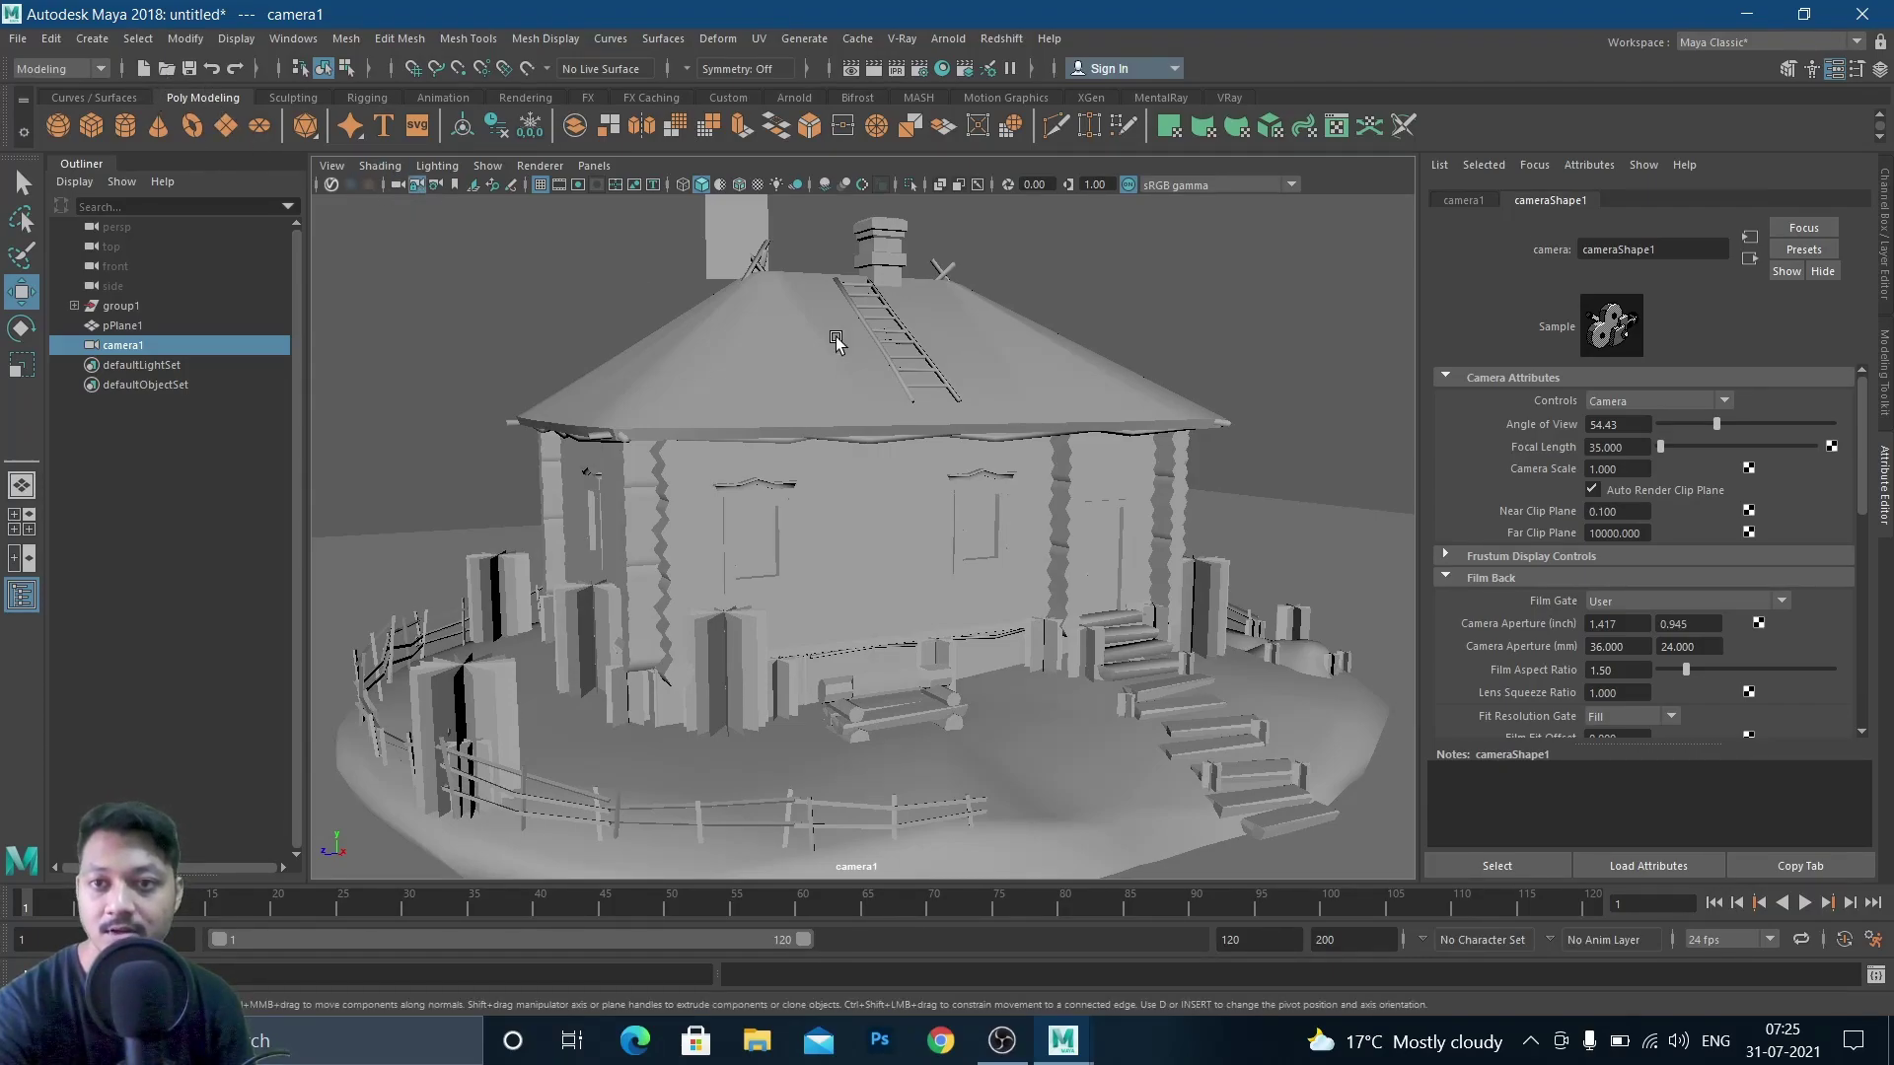
Make the top view panel look through camera1 and turn on Two Sided Lighting in it
key("space")
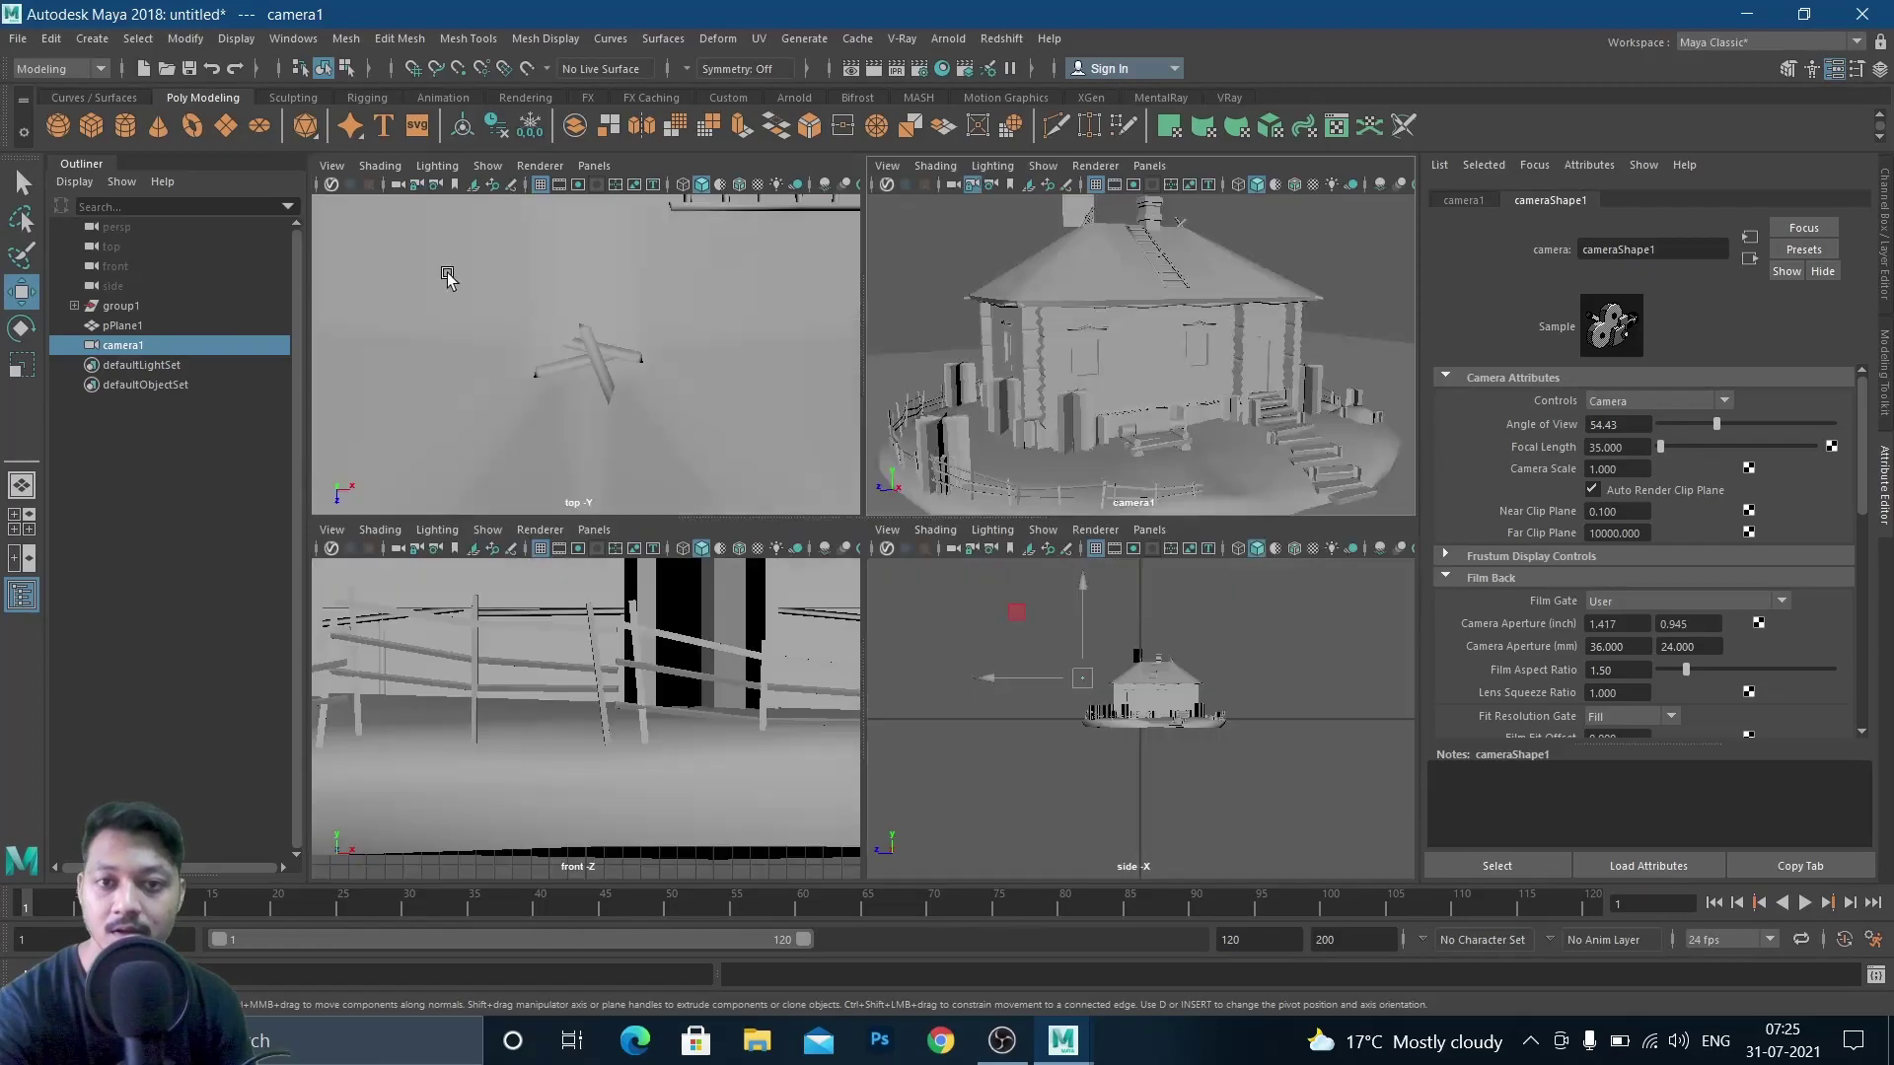
left_click(594, 166)
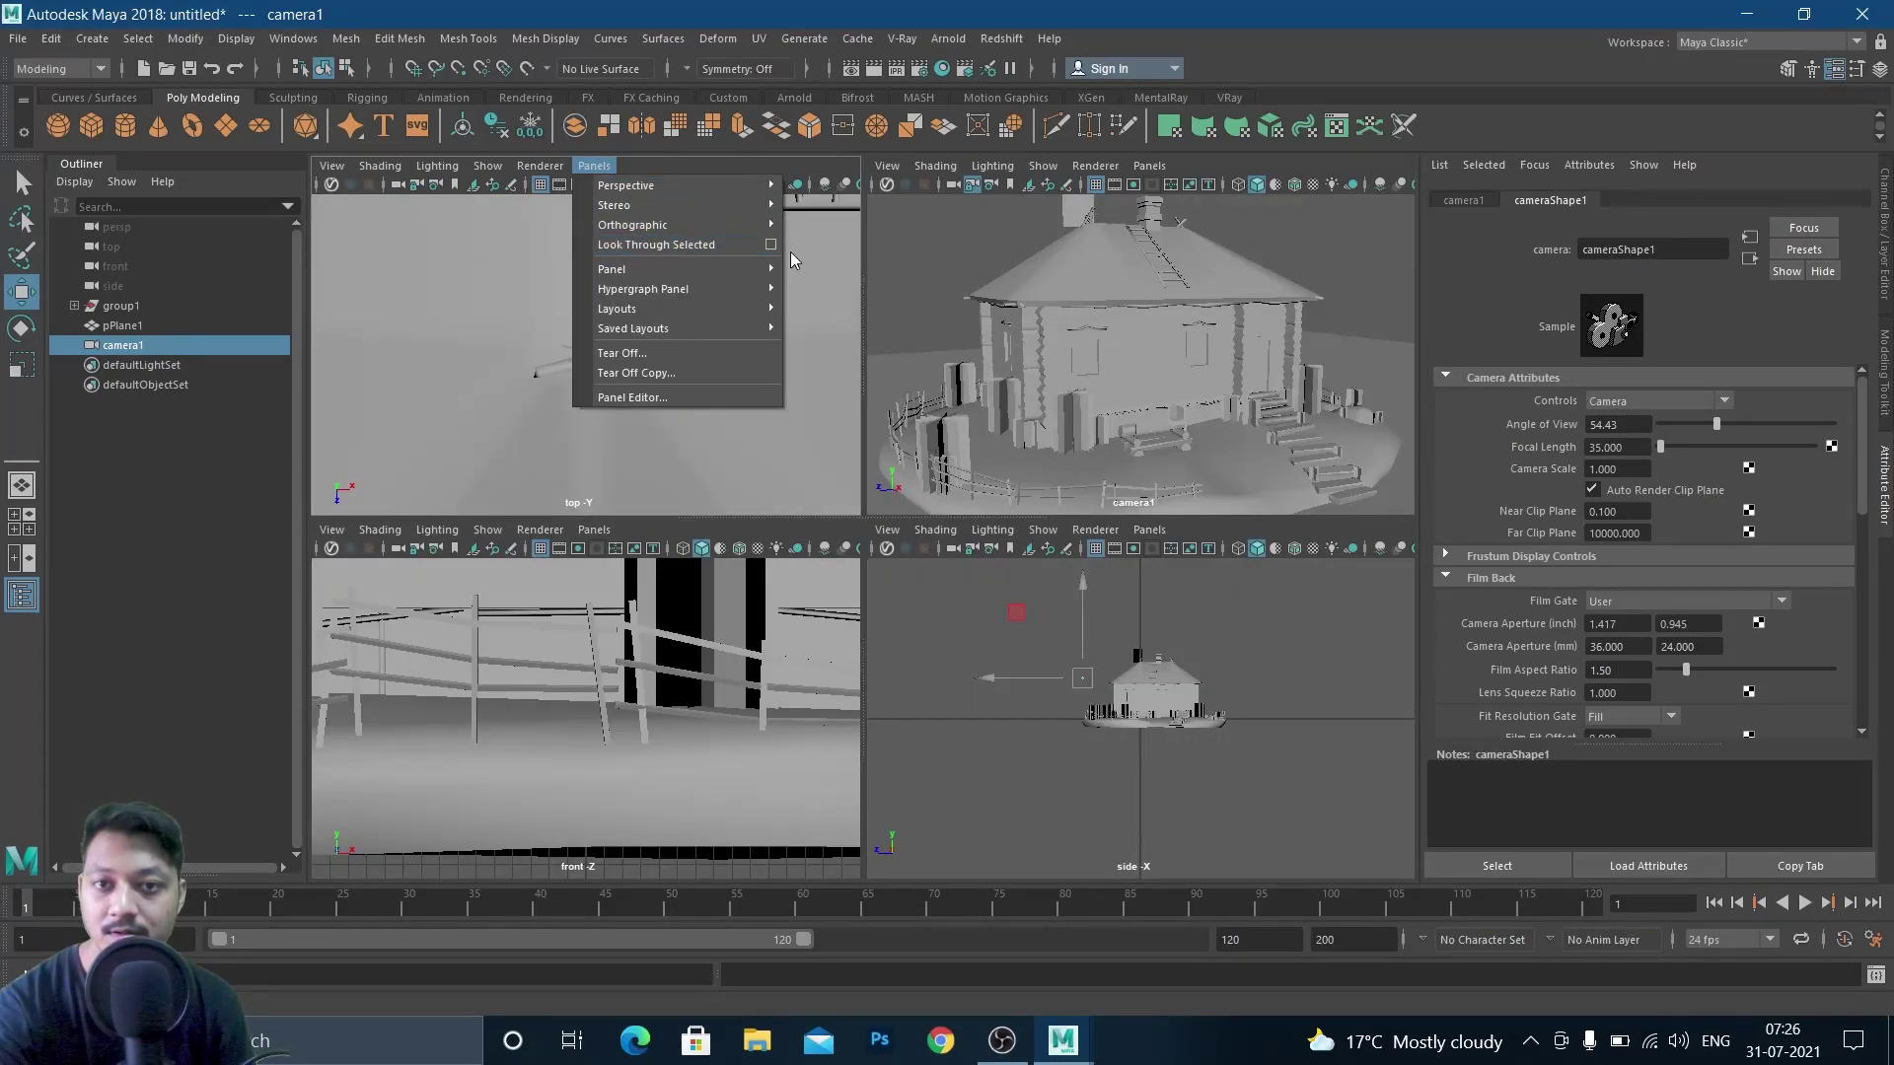
left_click(682, 246)
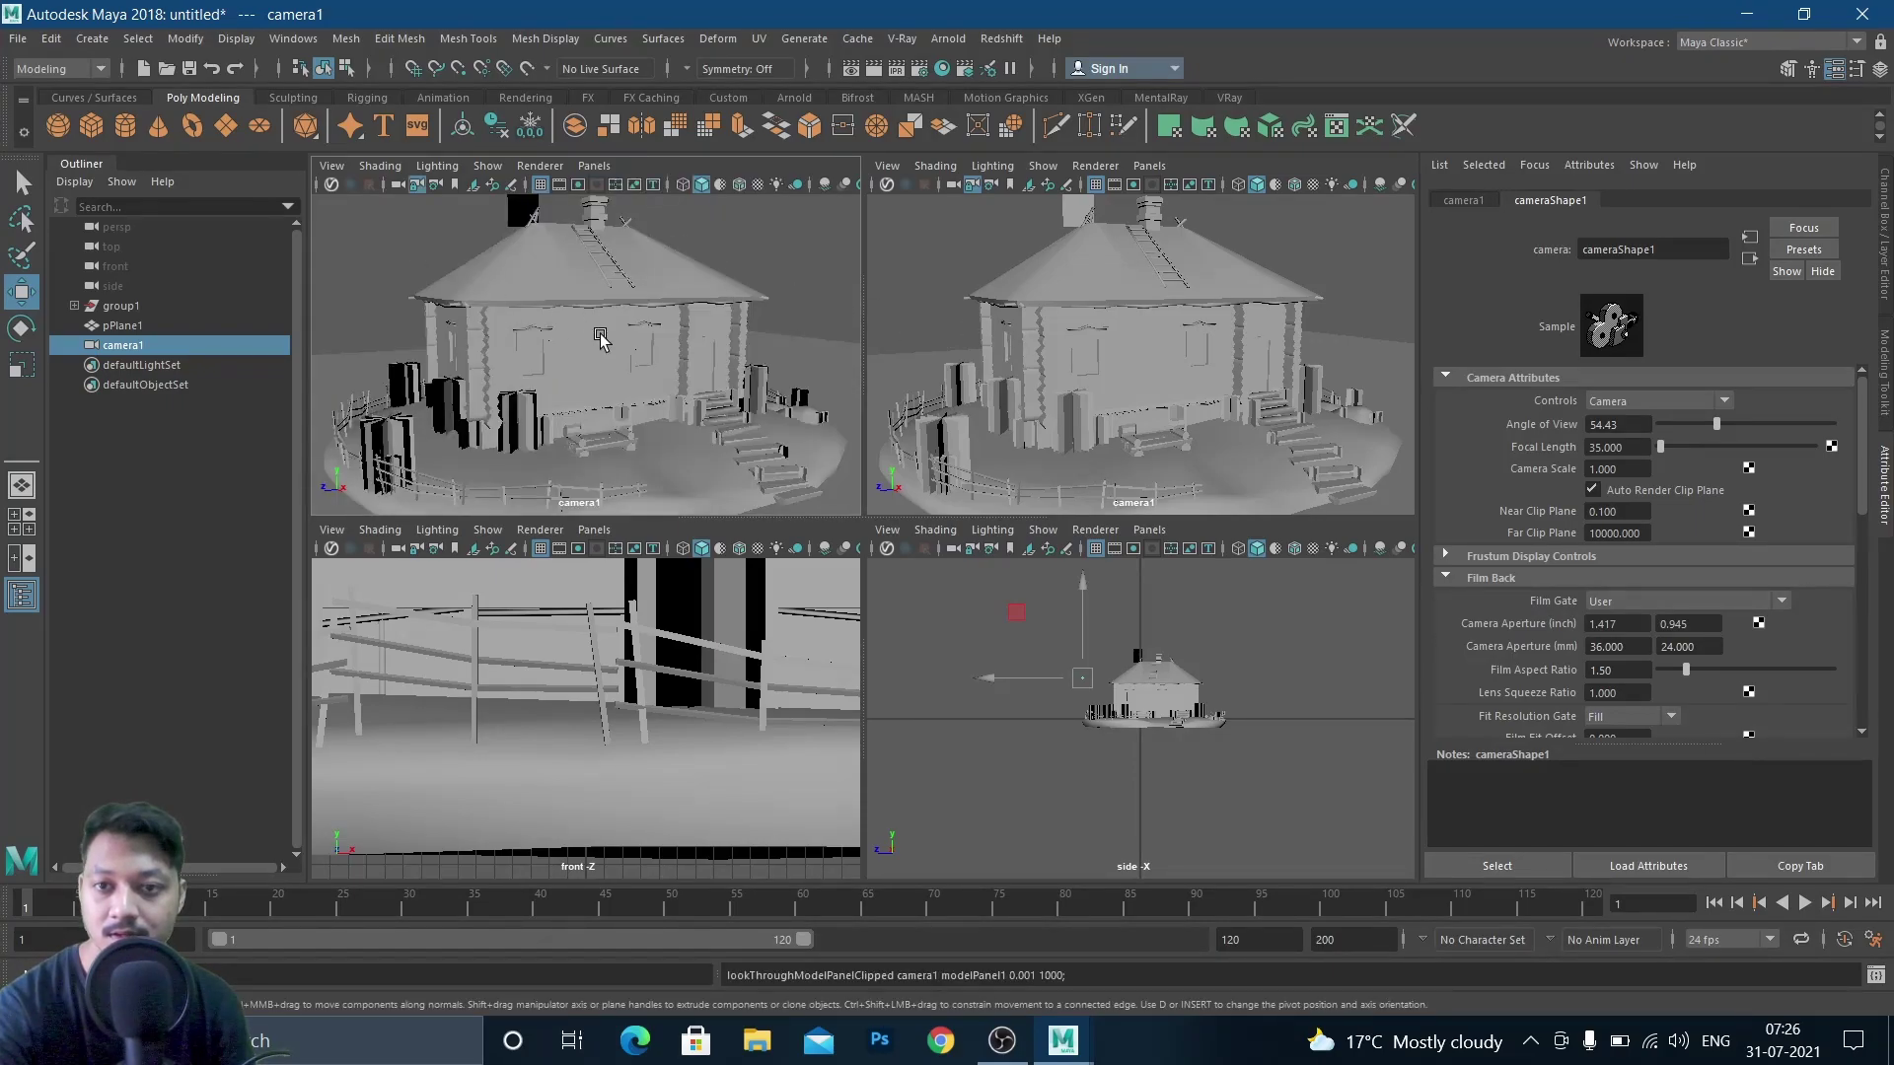
key("space")
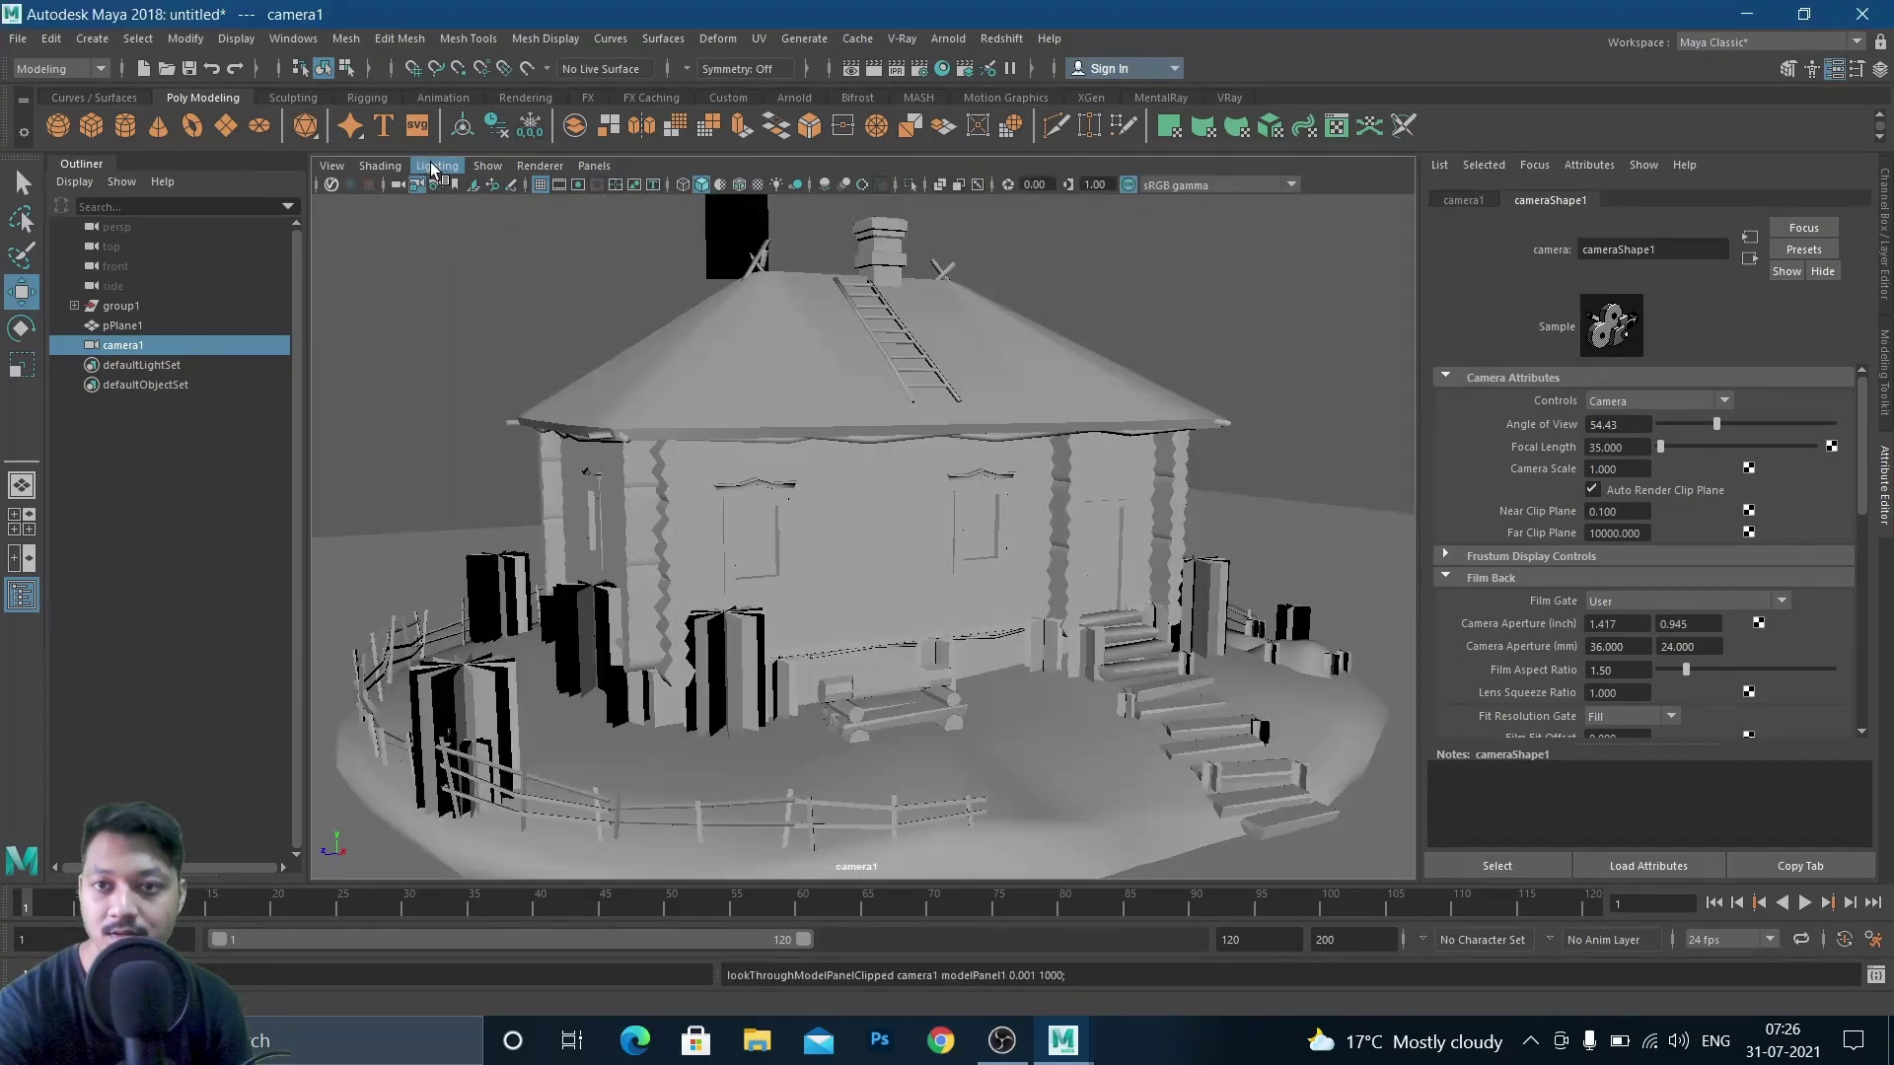
left_click(431, 170)
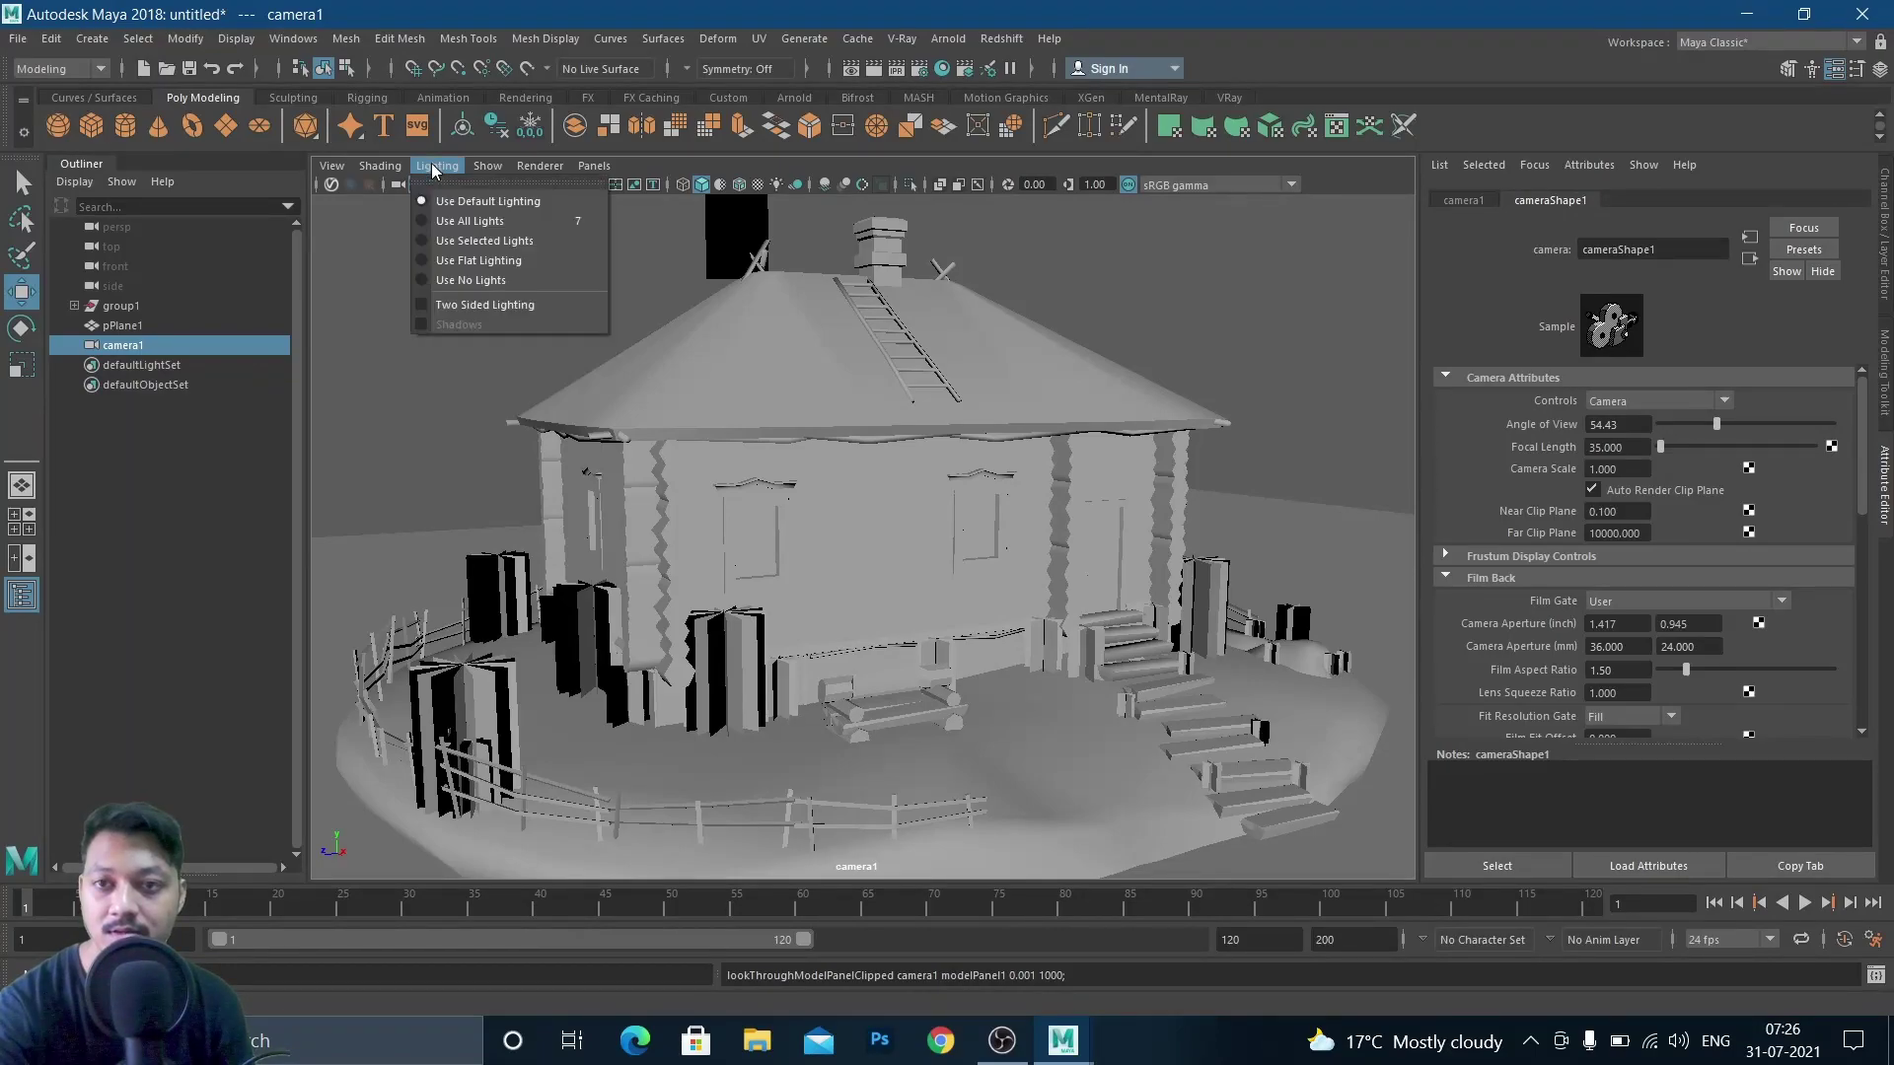
left_click(484, 305)
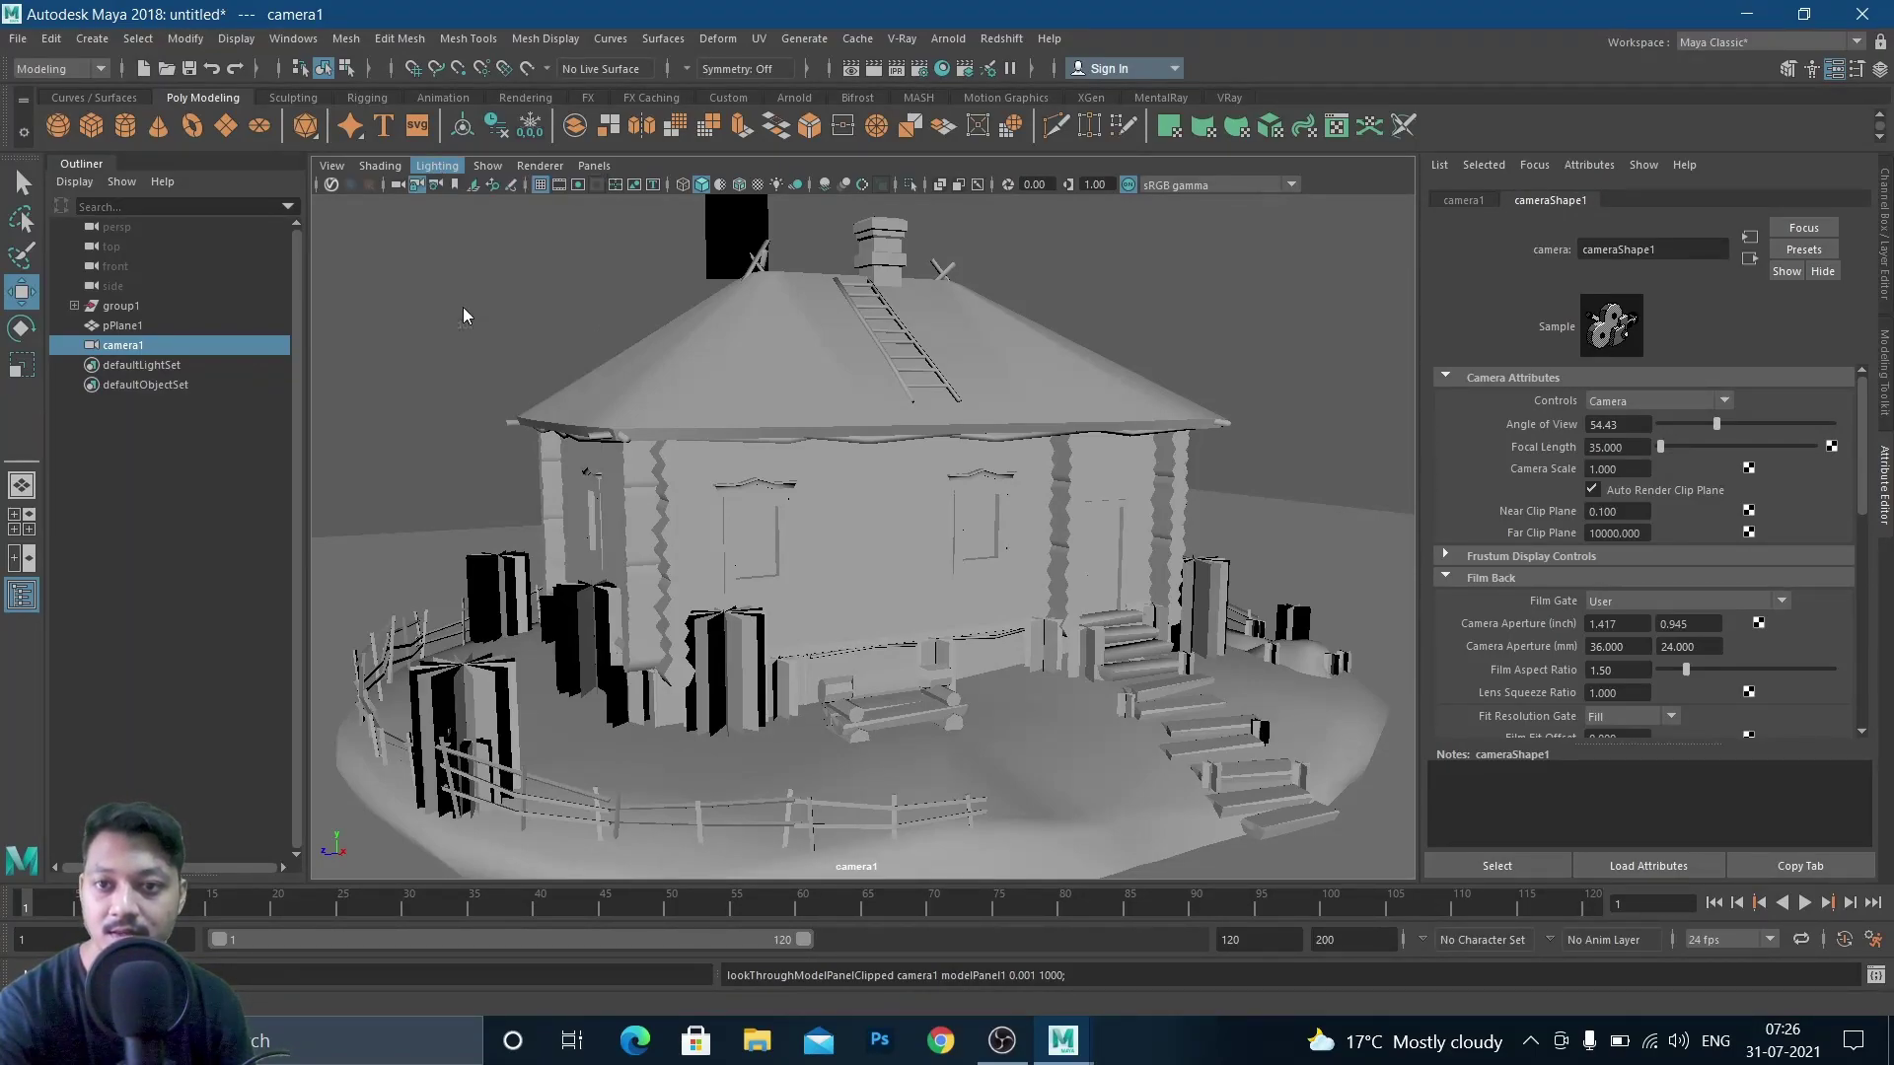
Switch the other camera1 panel back to the persp view
key("space")
key("space")
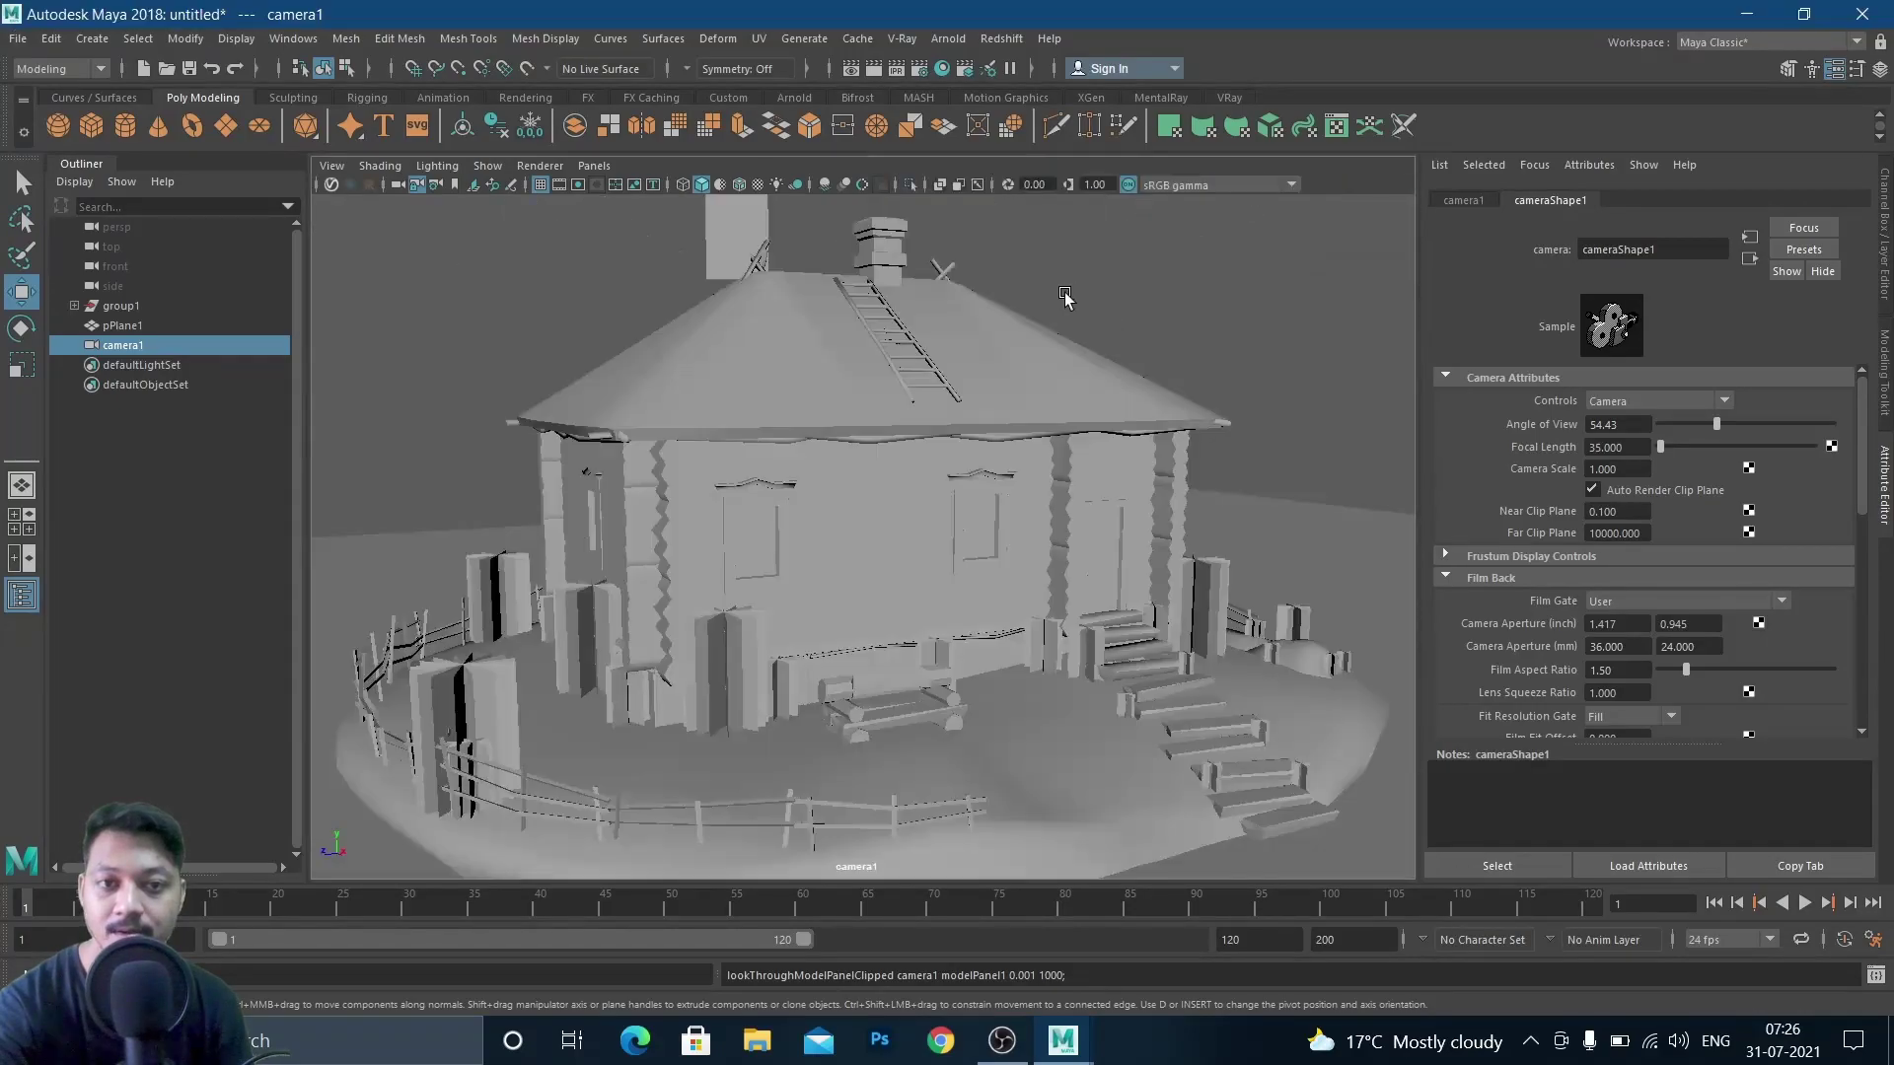
left_click(594, 166)
mouse_move(670, 186)
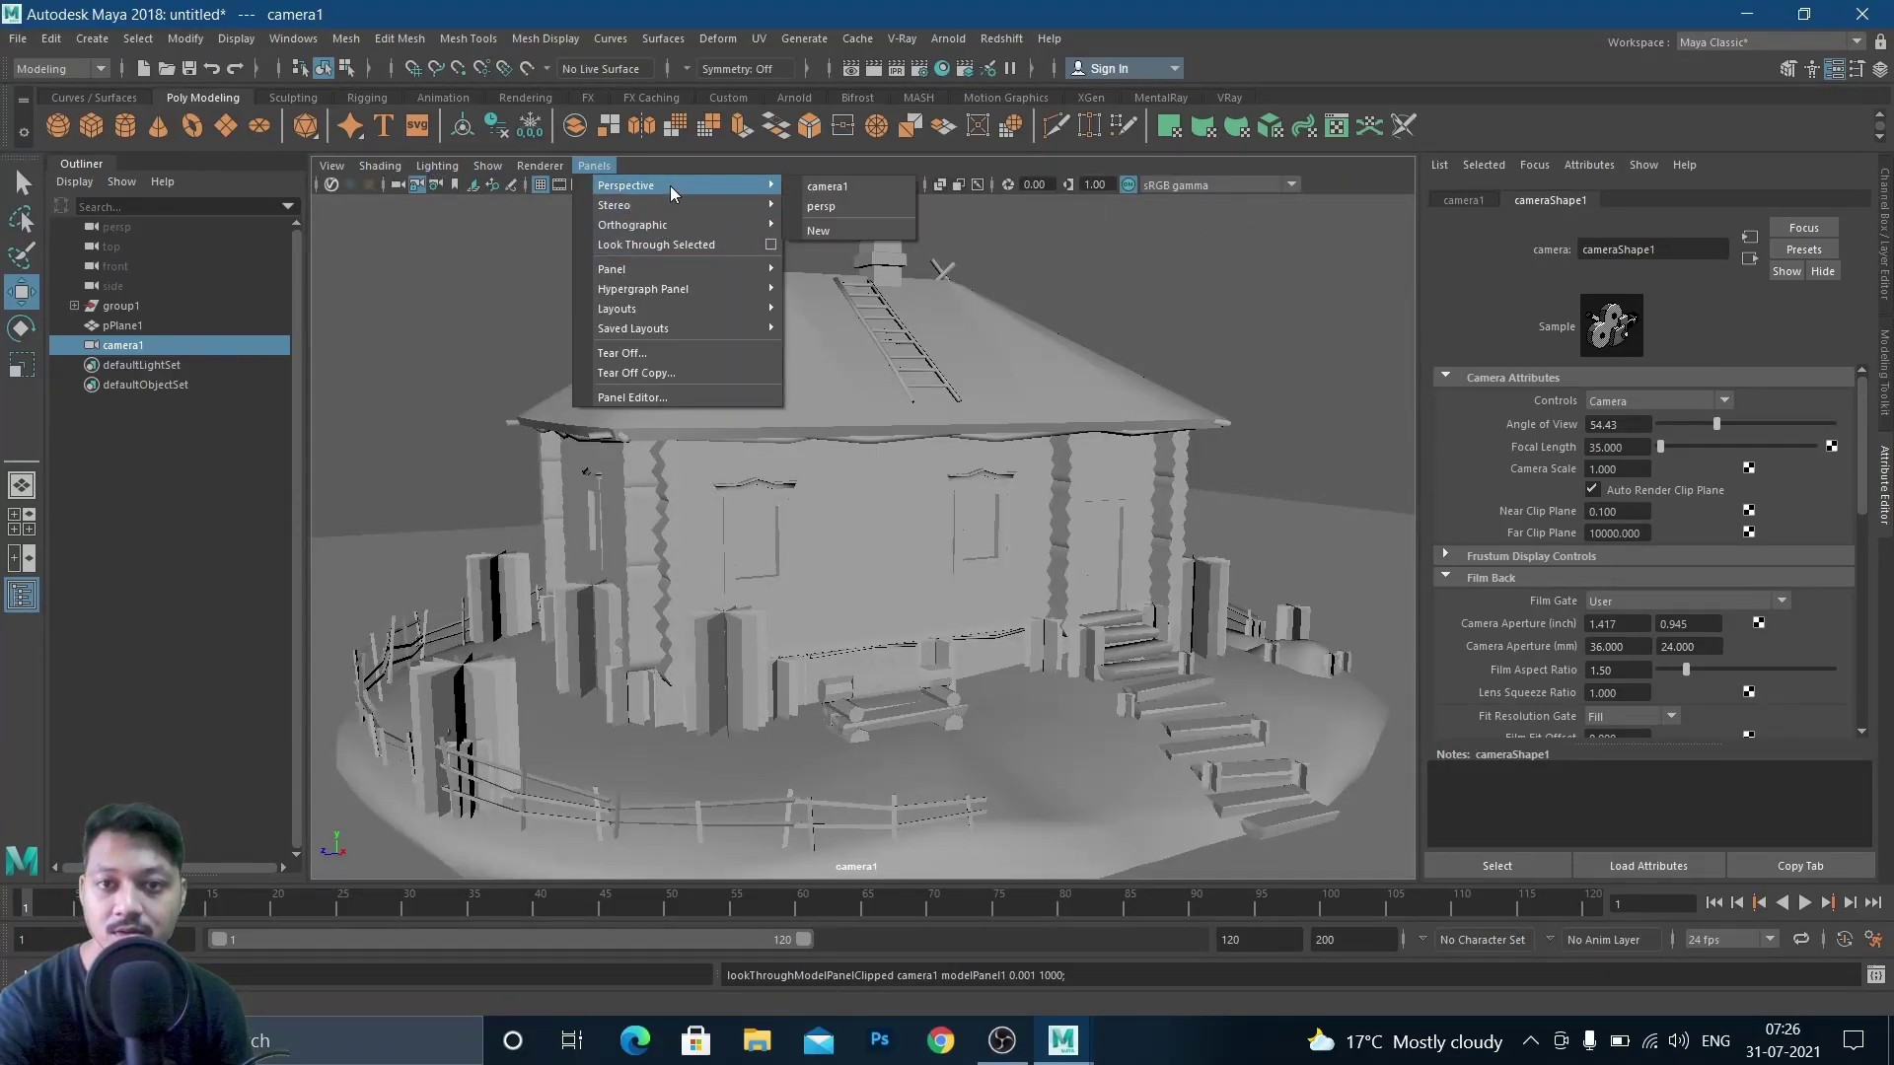
left_click(834, 207)
Examine the house and the camera's placement in front of it in the perspective view
left_click_drag(1056, 554, 996, 552, "alt")
right_click_drag(996, 552, 697, 520, "alt")
left_click_drag(697, 520, 723, 513, "alt")
key("space")
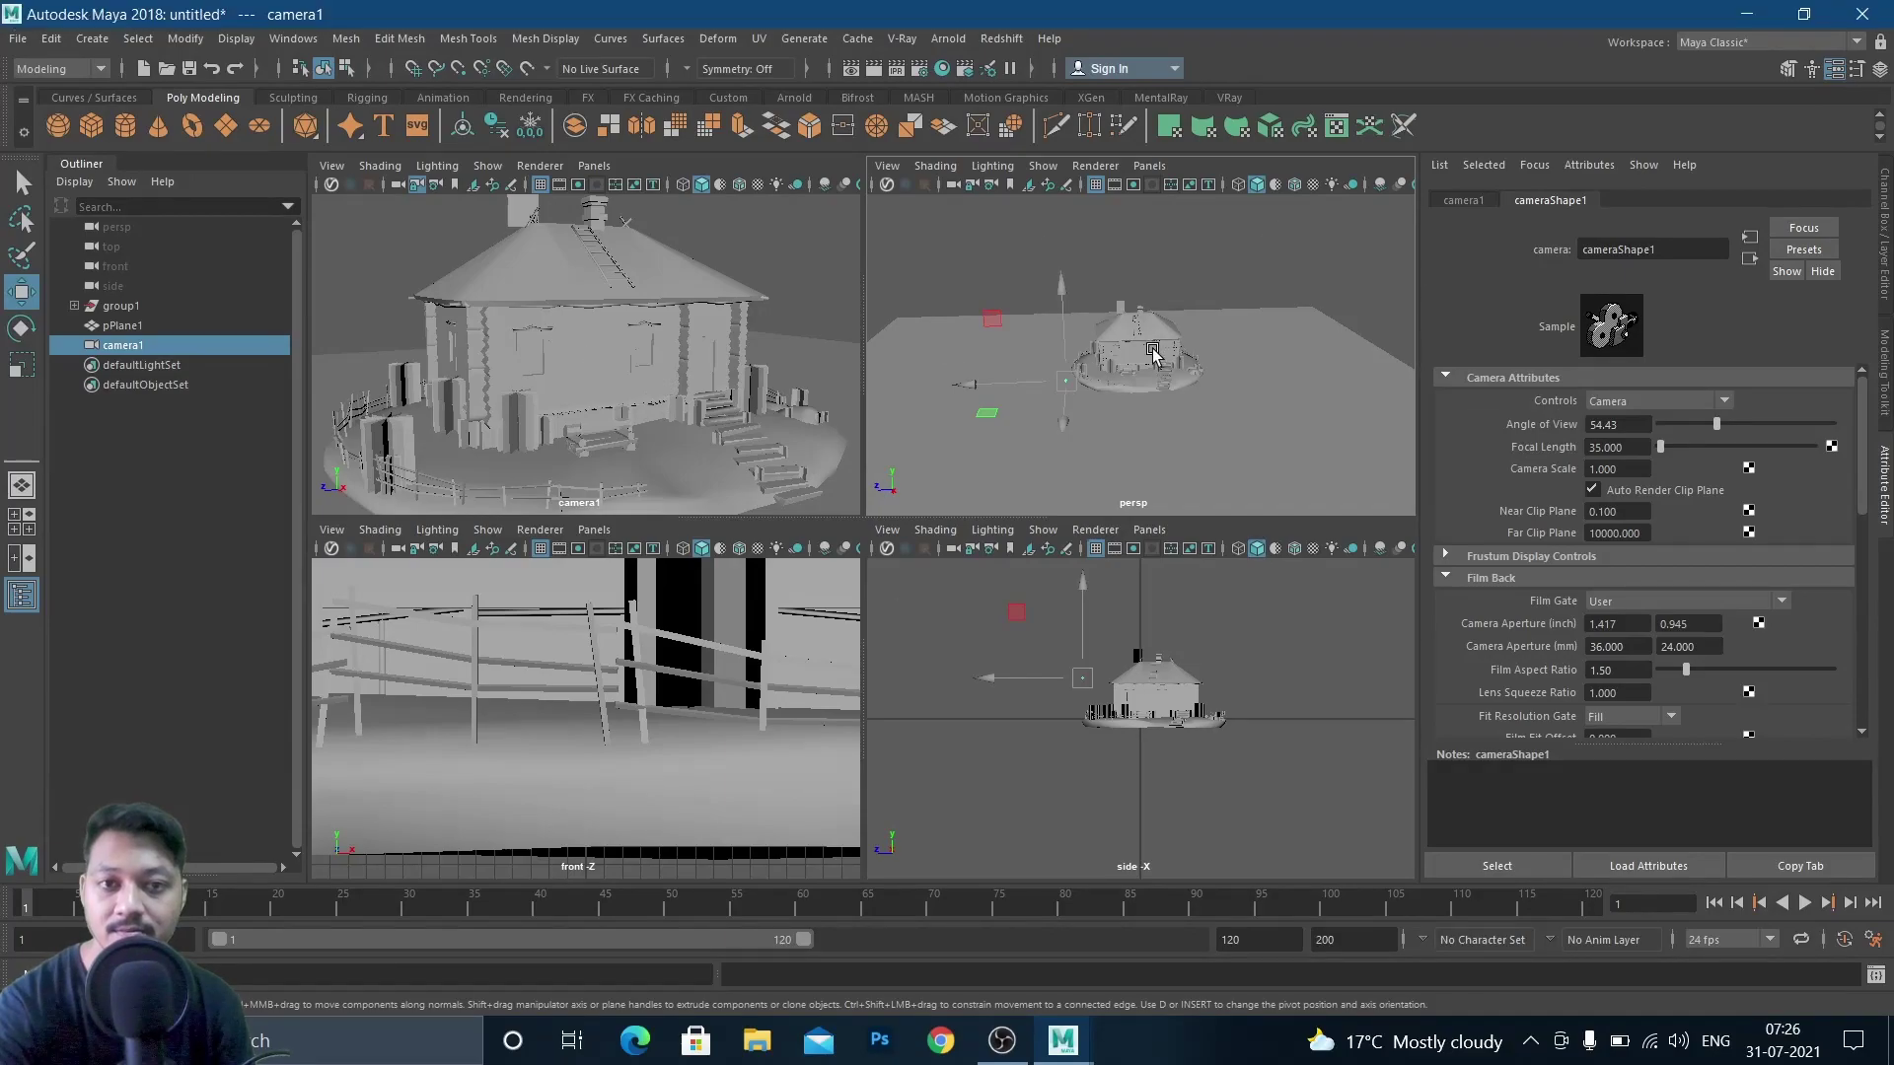
key("space")
scroll(922, 511, "up", 8)
left_click_drag(929, 539, 918, 520, "alt")
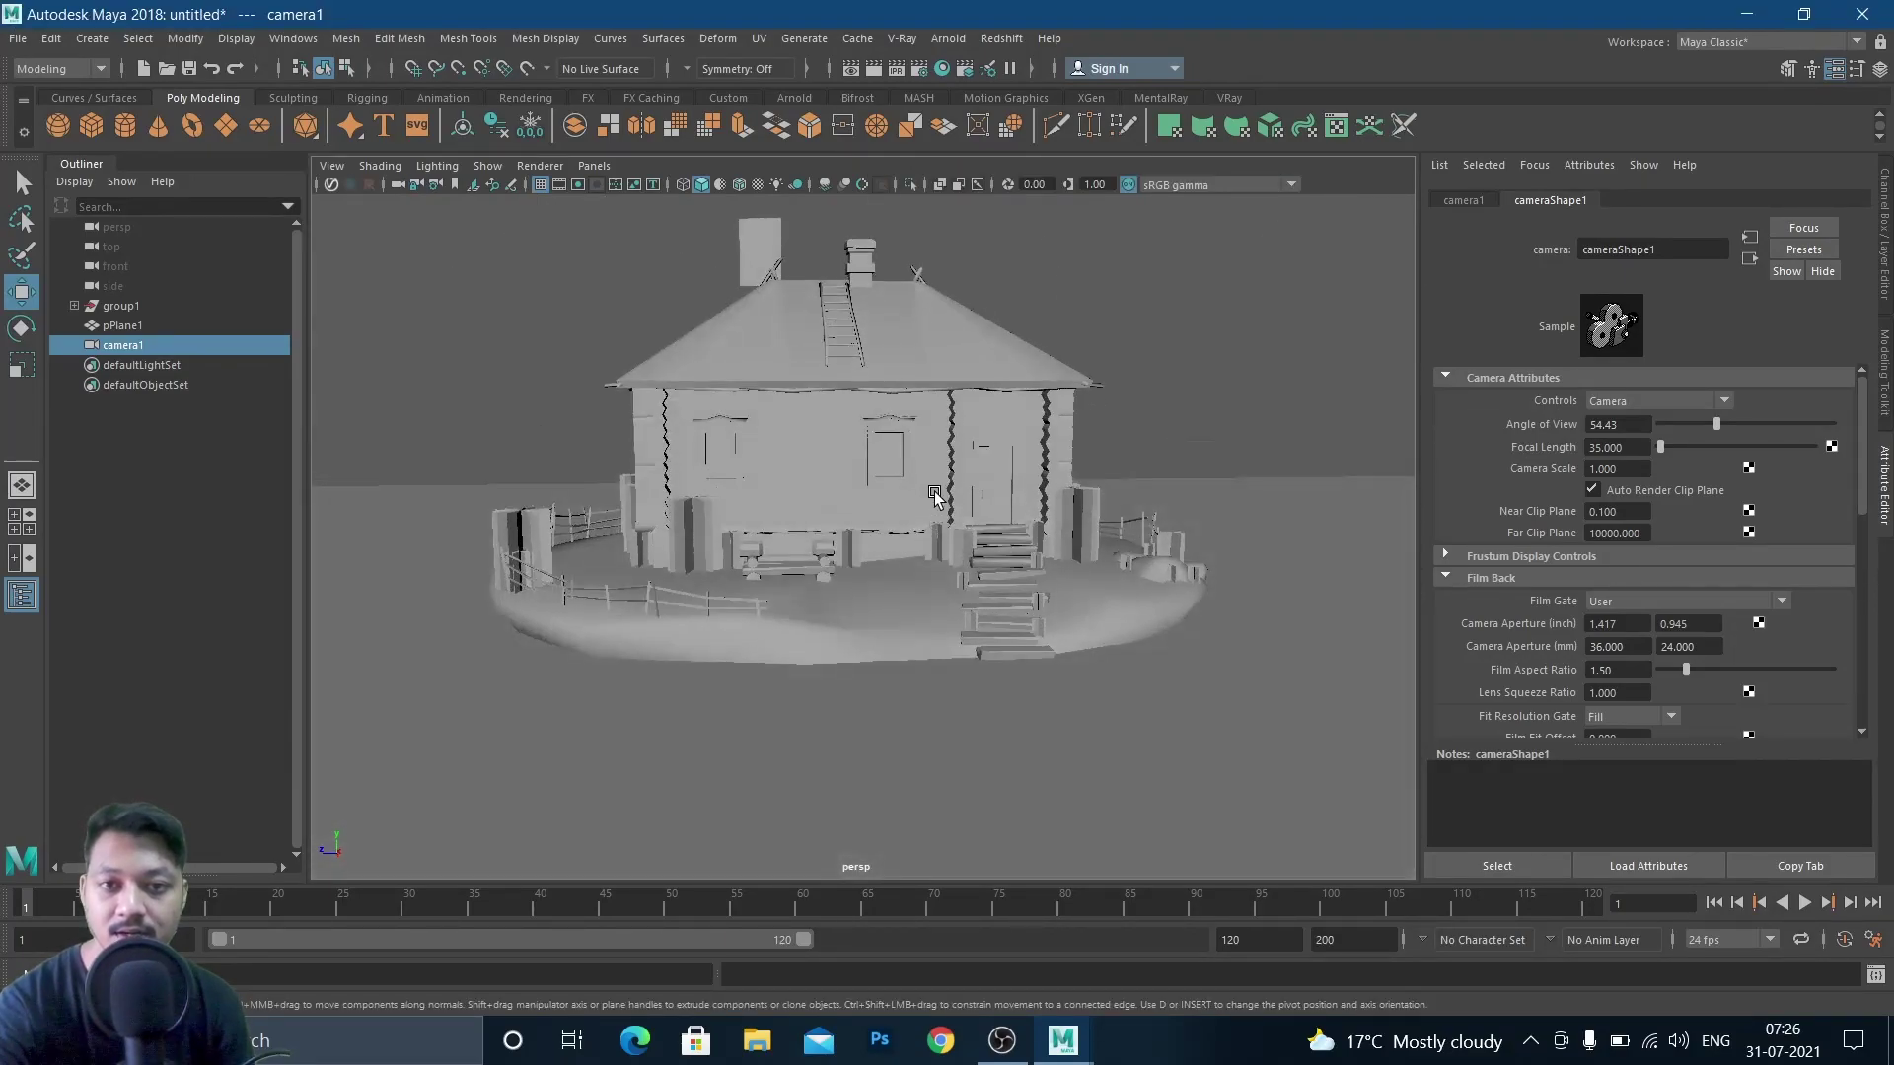
middle_click_drag(933, 501, 938, 553, "alt")
right_click_drag(932, 523, 959, 503, "alt")
mouse_move(873, 501)
left_mouse_down("alt")
mouse_move(900, 520)
mouse_move(868, 518)
left_mouse_up("alt")
right_click_drag(933, 505, 873, 517, "alt")
left_click_drag(873, 517, 868, 558, "alt")
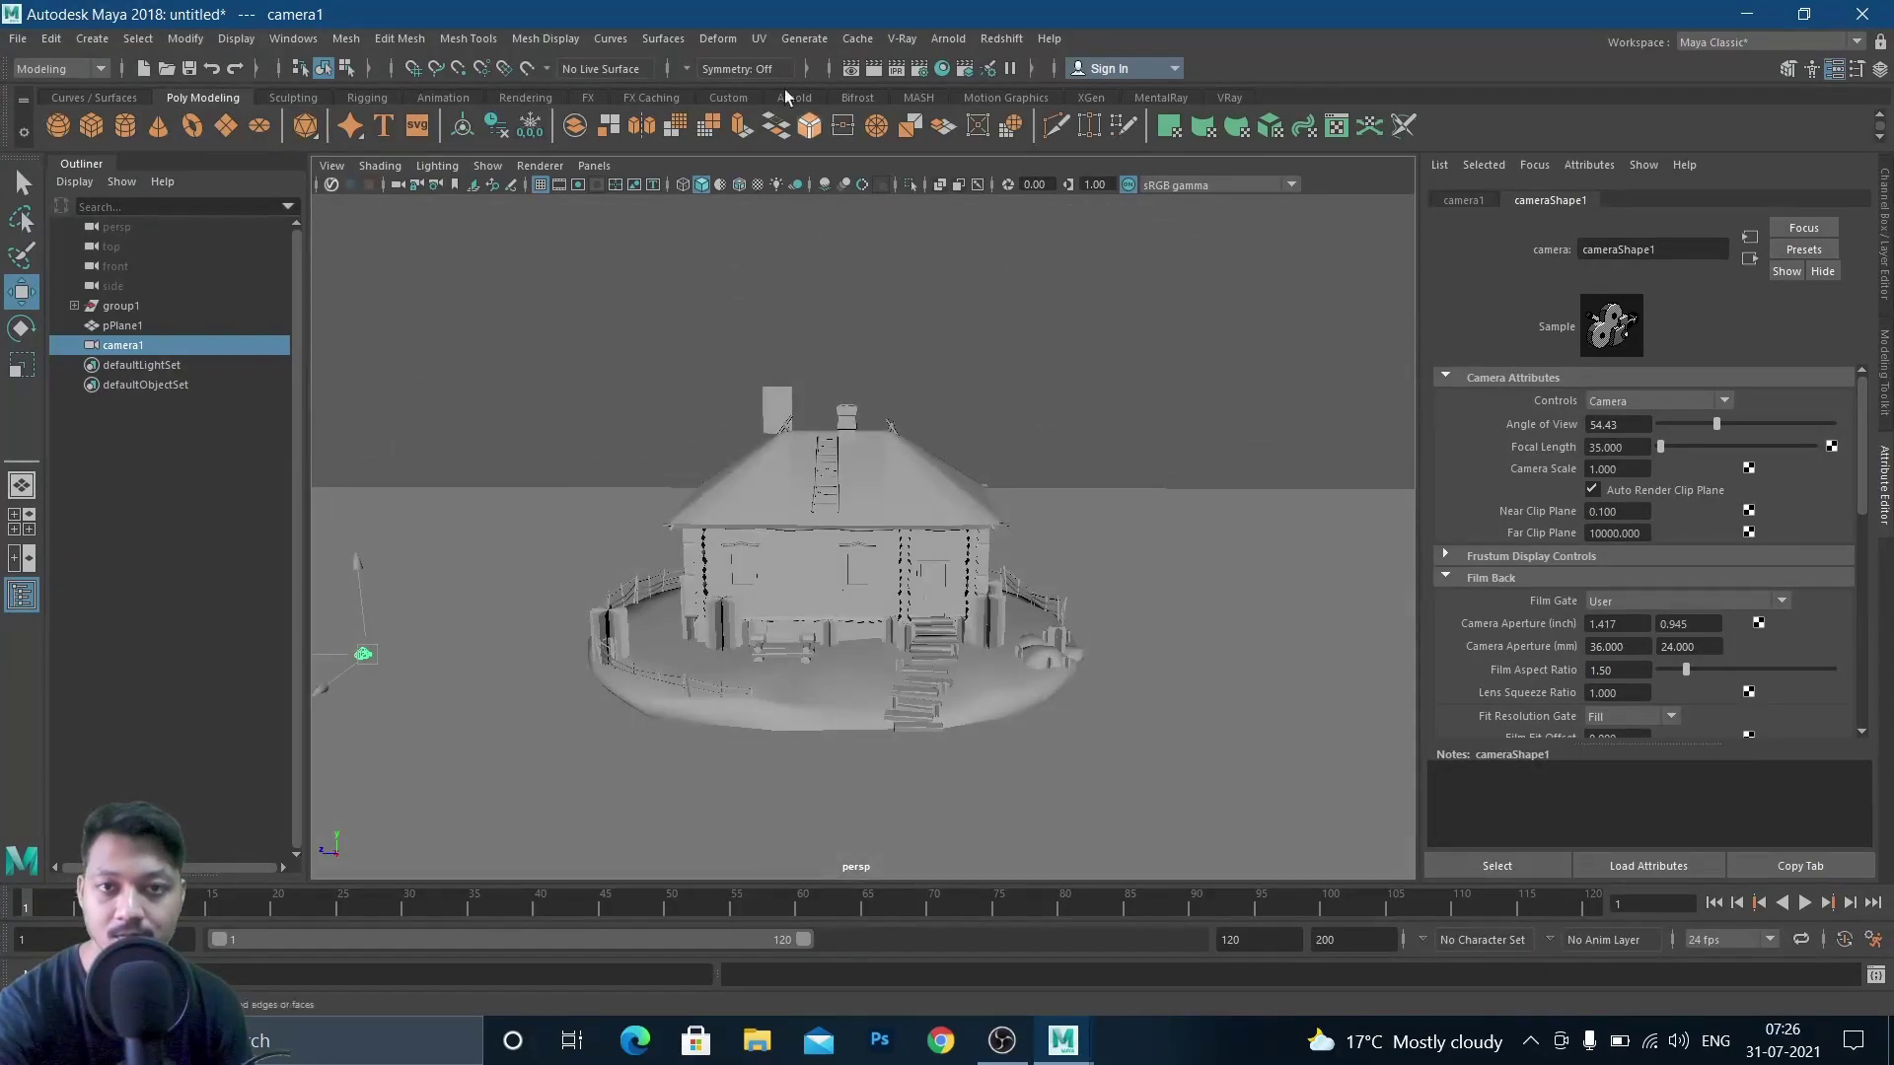
Open the Render Settings and check the Frame/Animation ext and Image format options of the file output
left_click(925, 71)
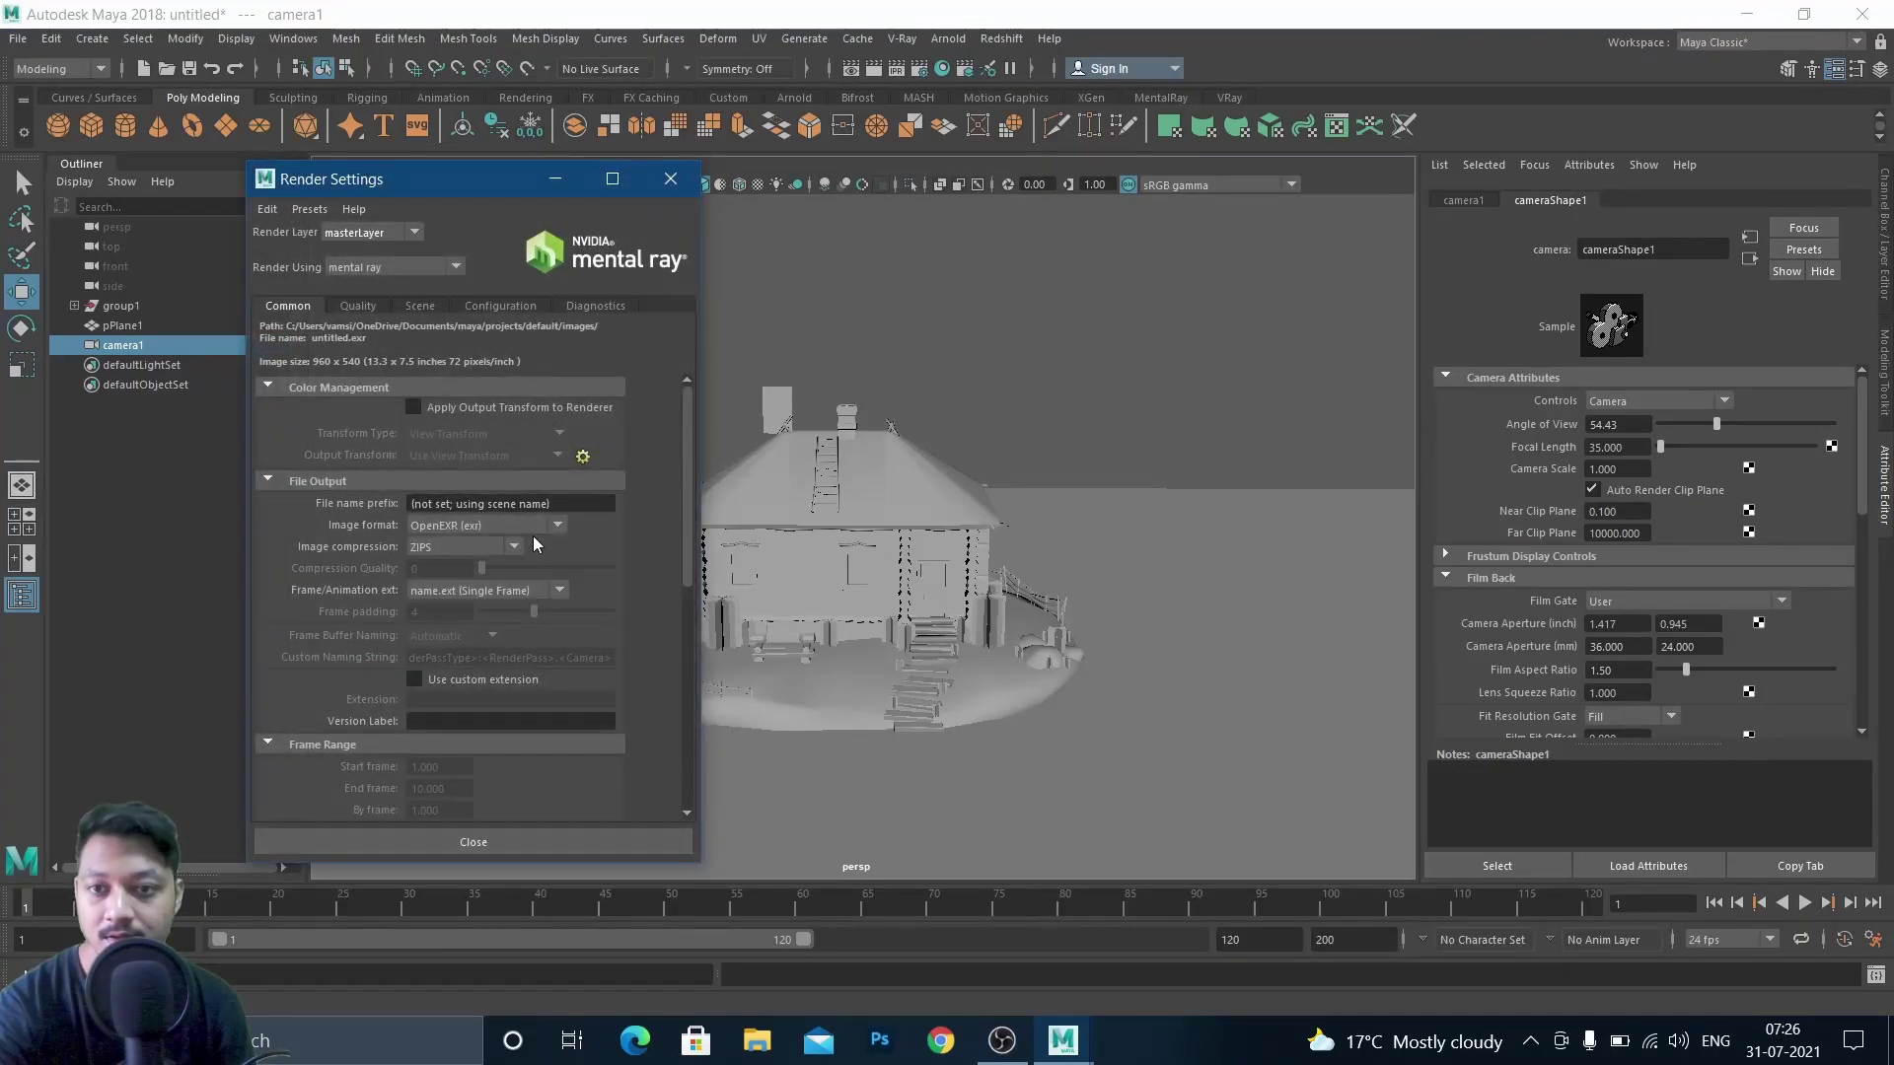
scroll(534, 539, "down", 3)
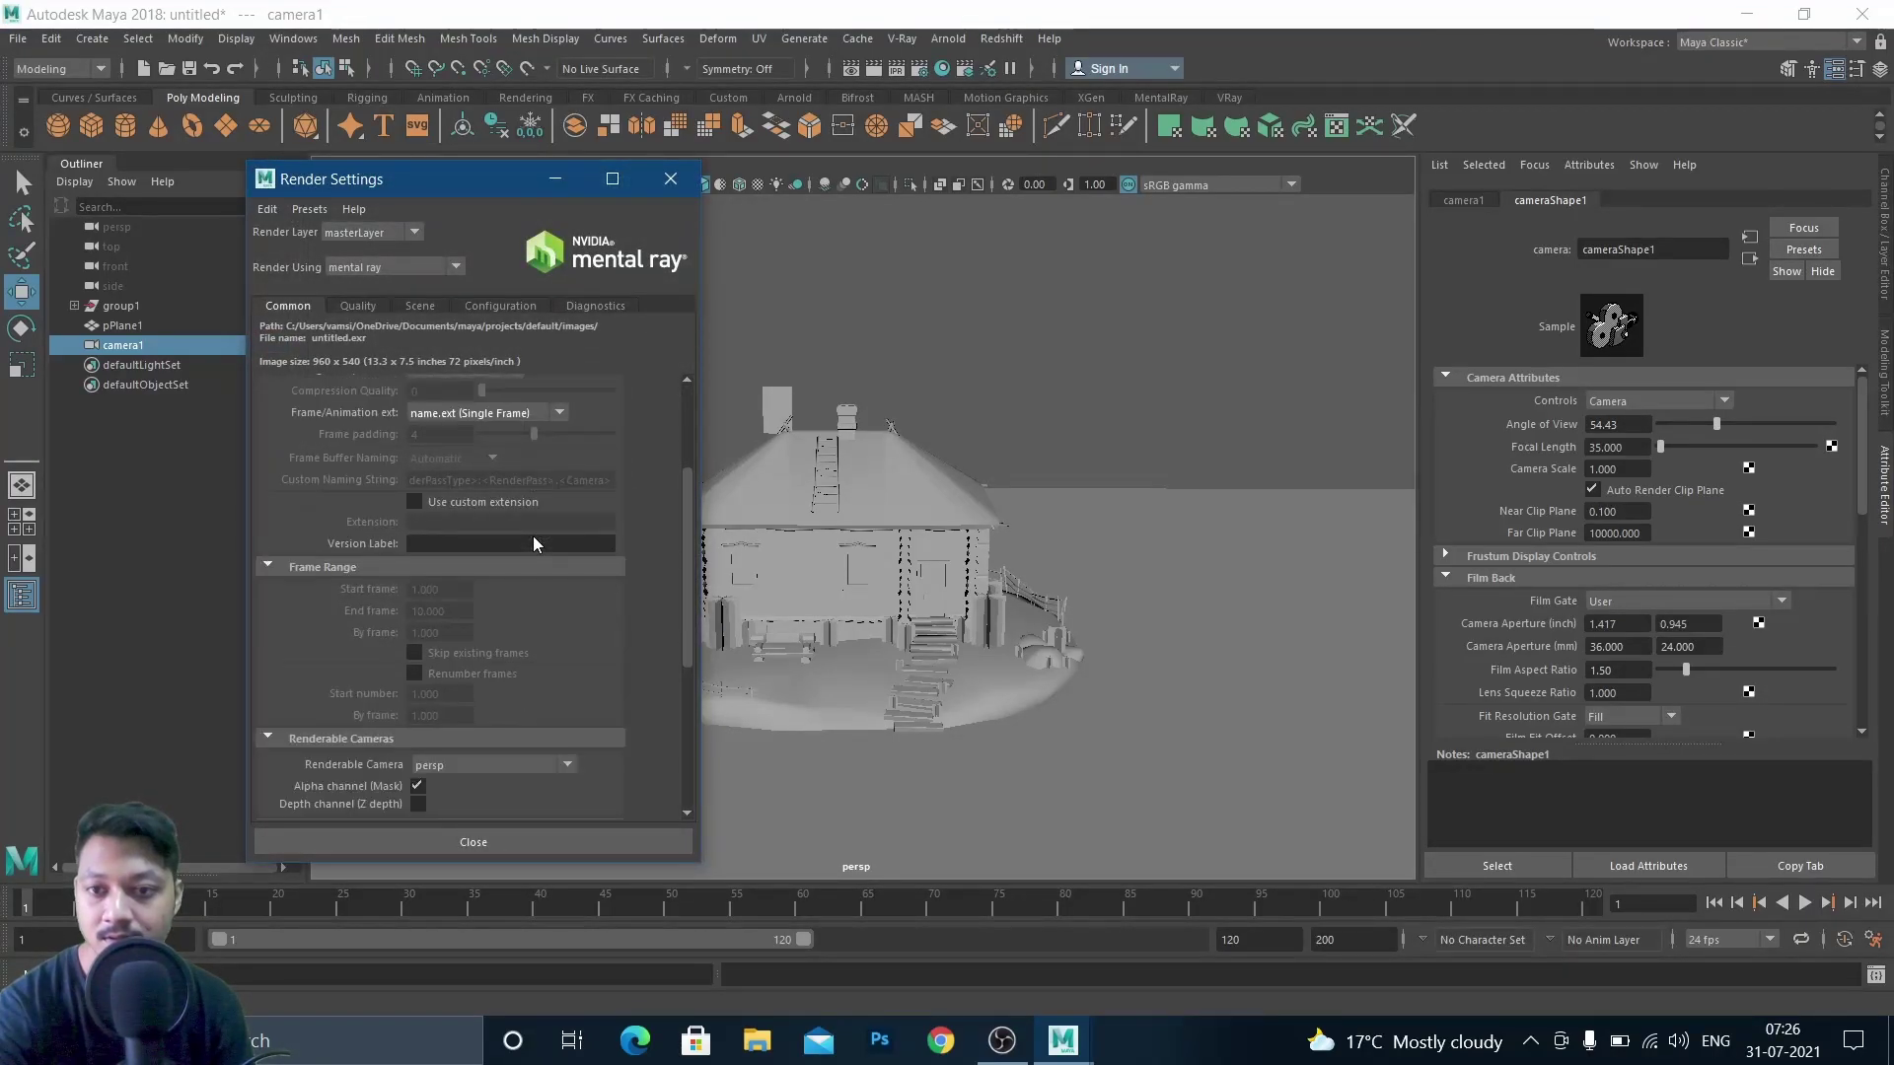
scroll(534, 537, "up", 1)
left_click(517, 473)
left_click(517, 472)
left_click(457, 407)
left_click(458, 402)
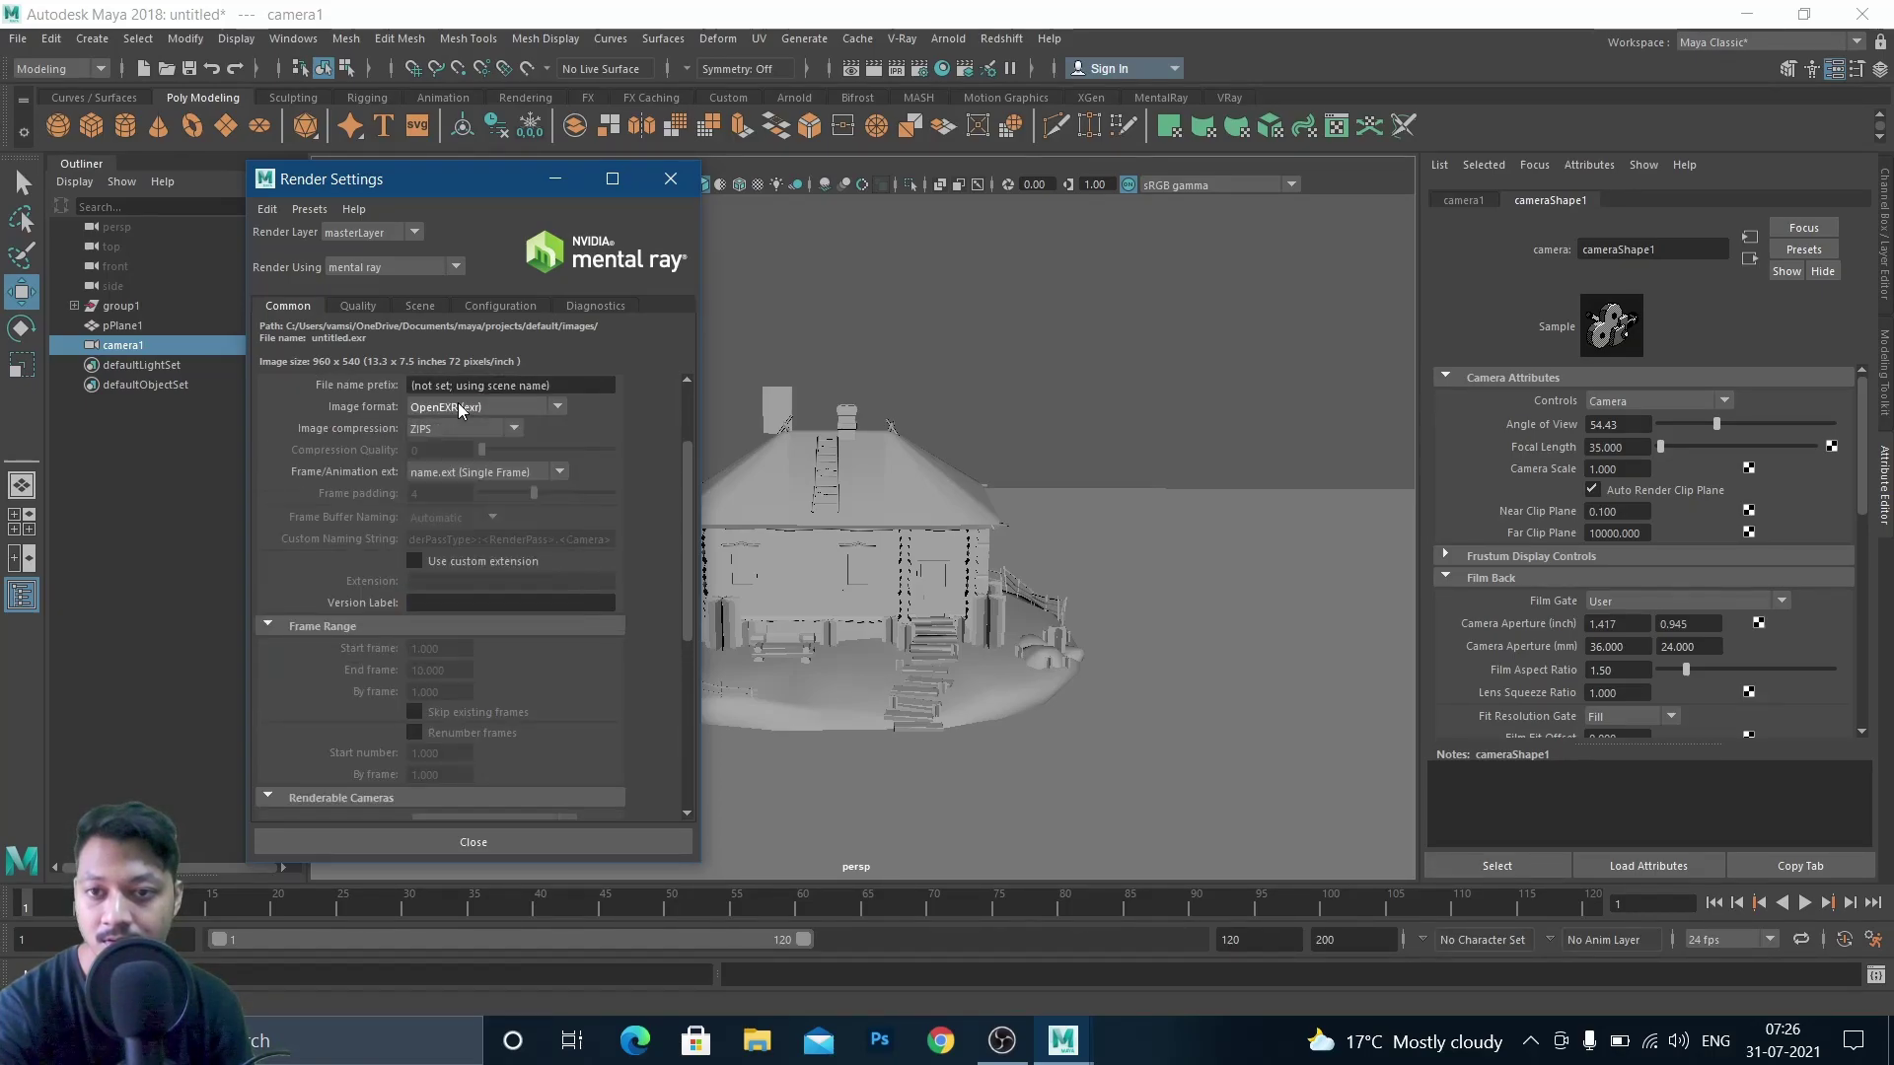
Set the Renderable Camera to camera1 in the Render Settings
scroll(550, 505, "down", 5)
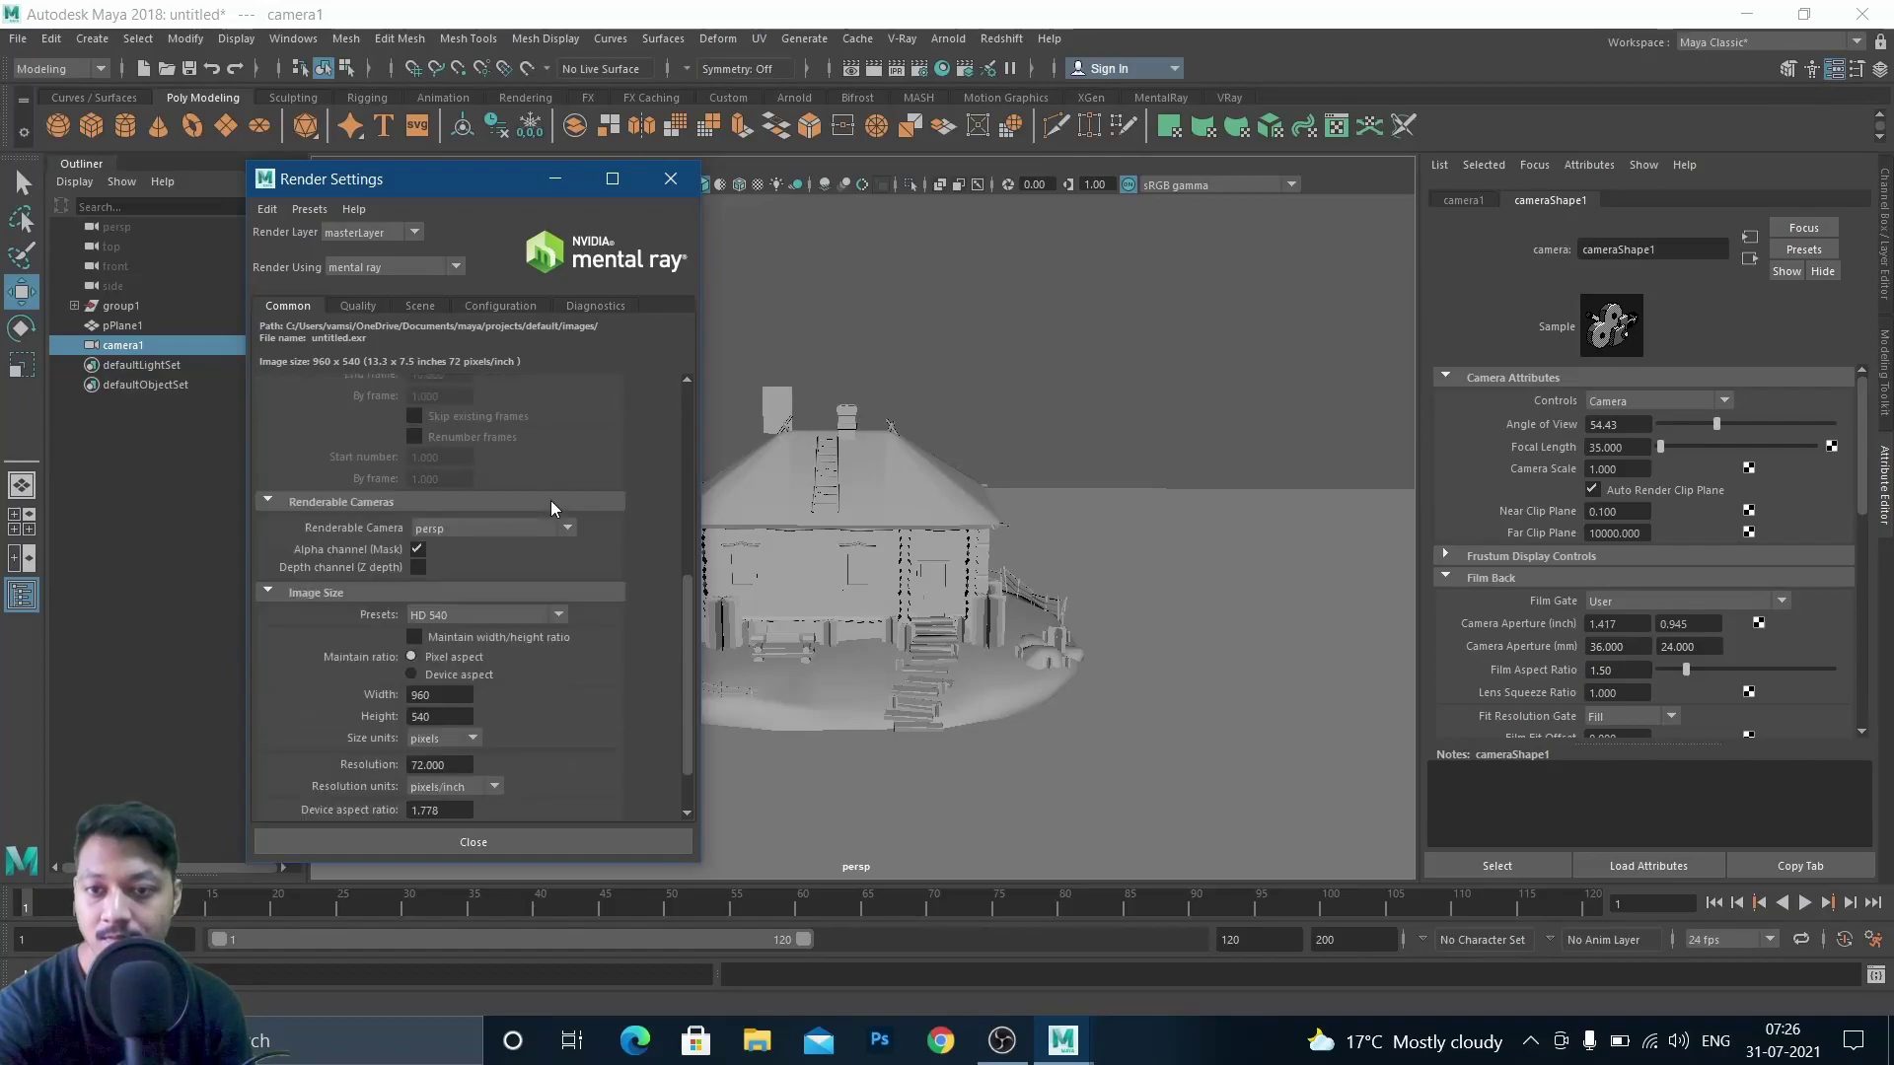
scroll(551, 499, "down", 1)
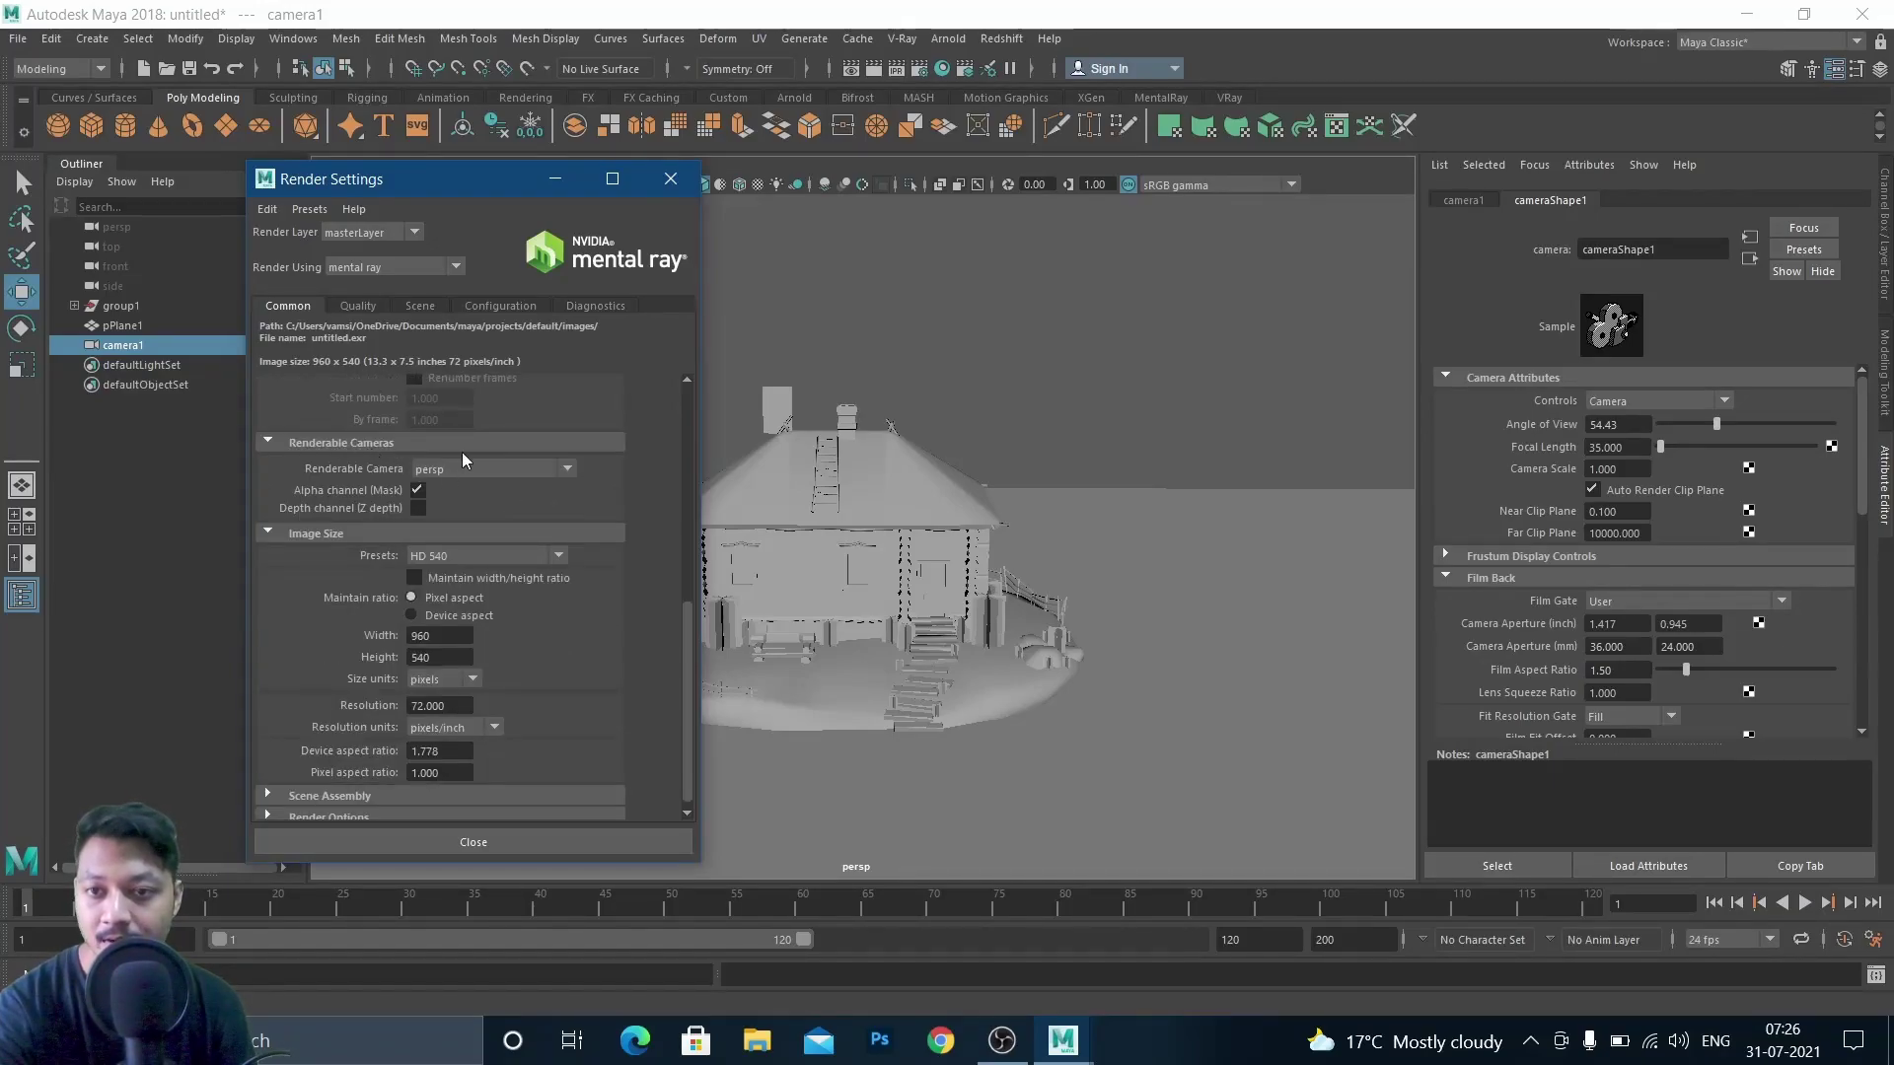
left_click(482, 466)
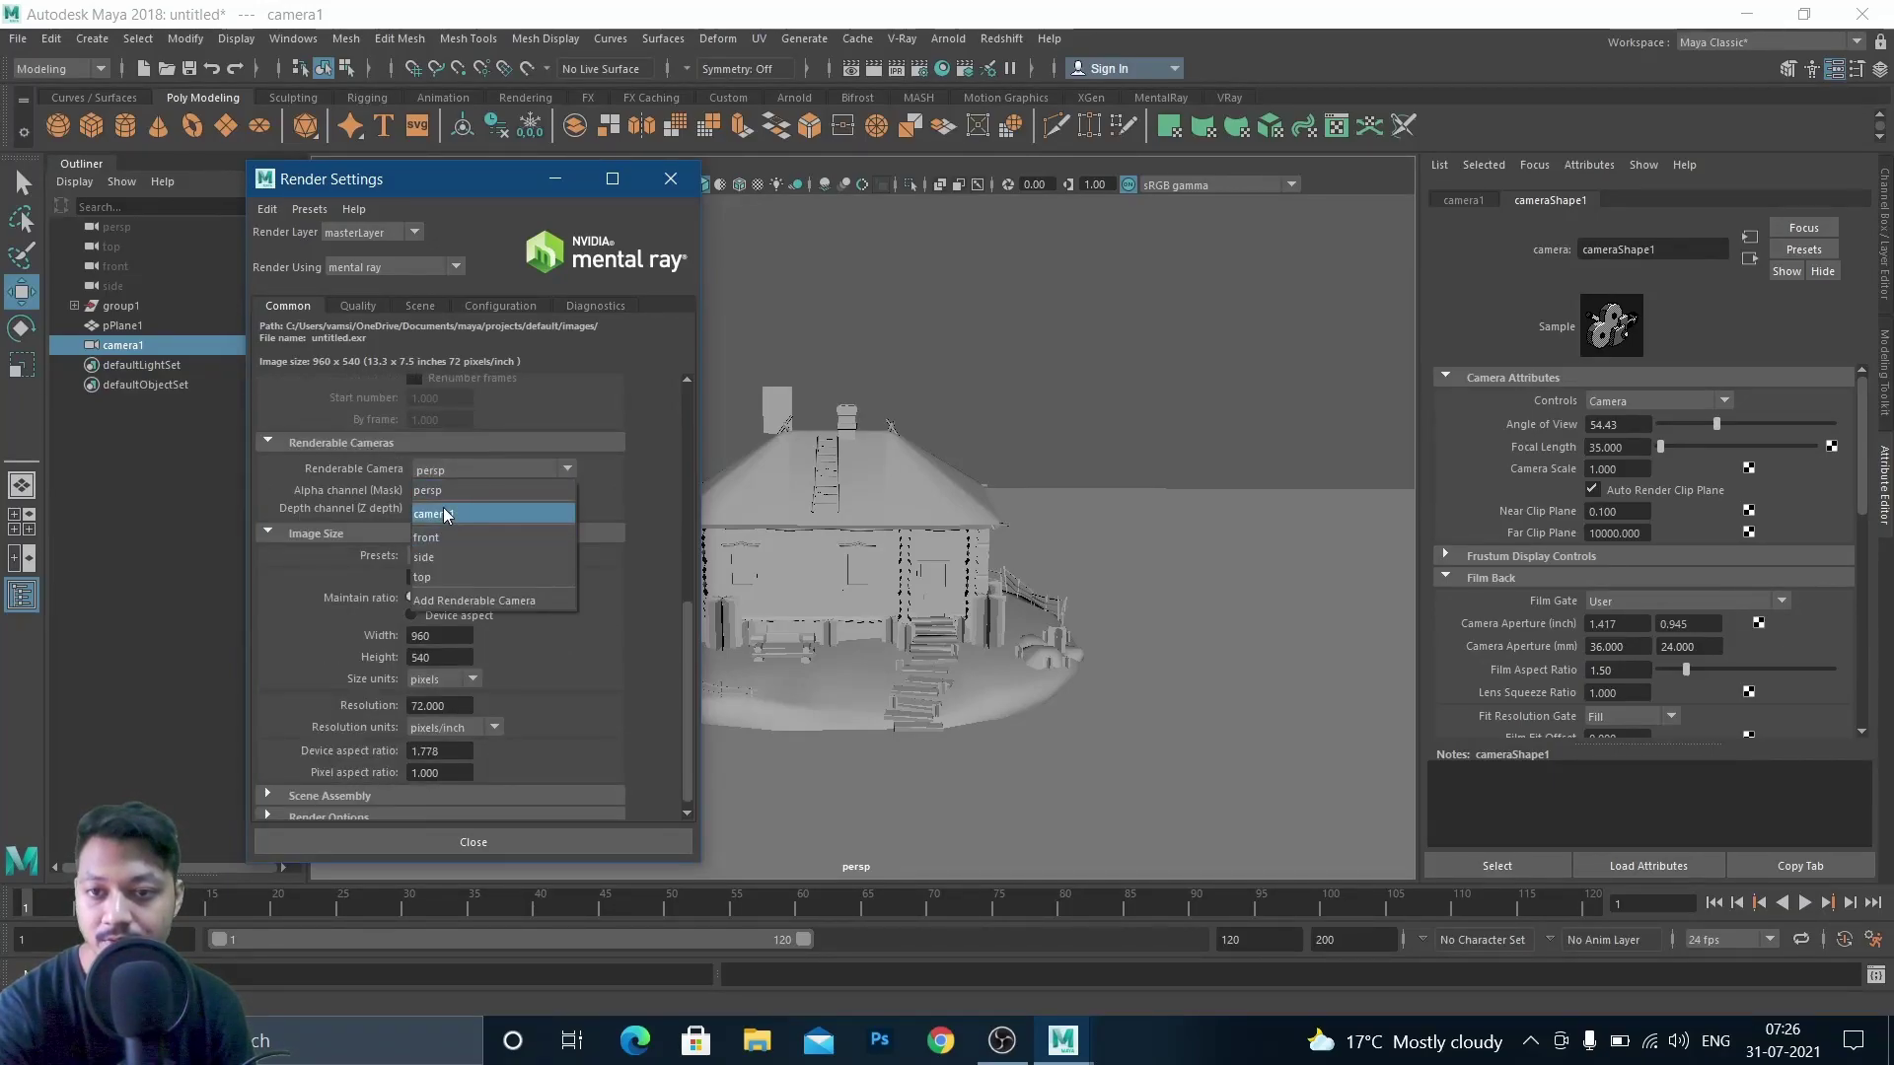
left_click(446, 513)
scroll(506, 529, "down", 1)
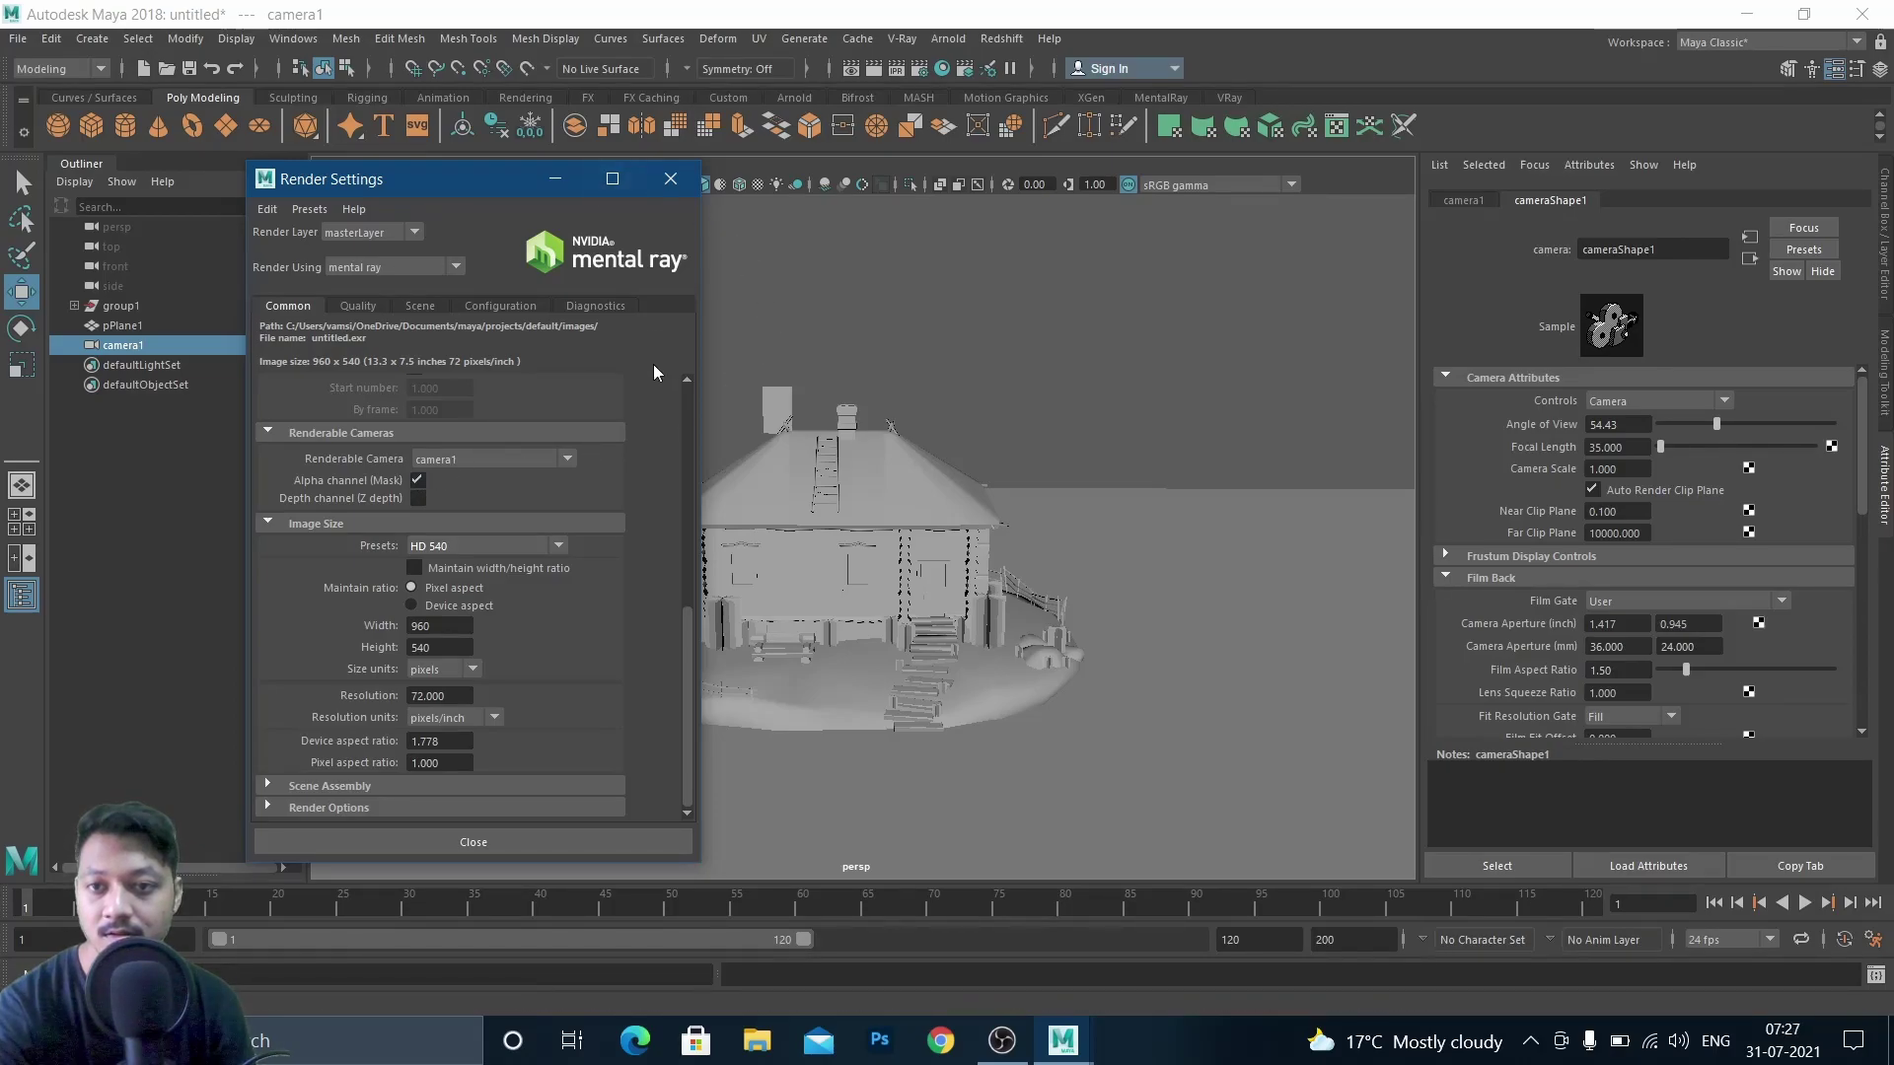
Close the Render Settings and examine the house mesh's walls, windows and door from several sides
left_click(669, 185)
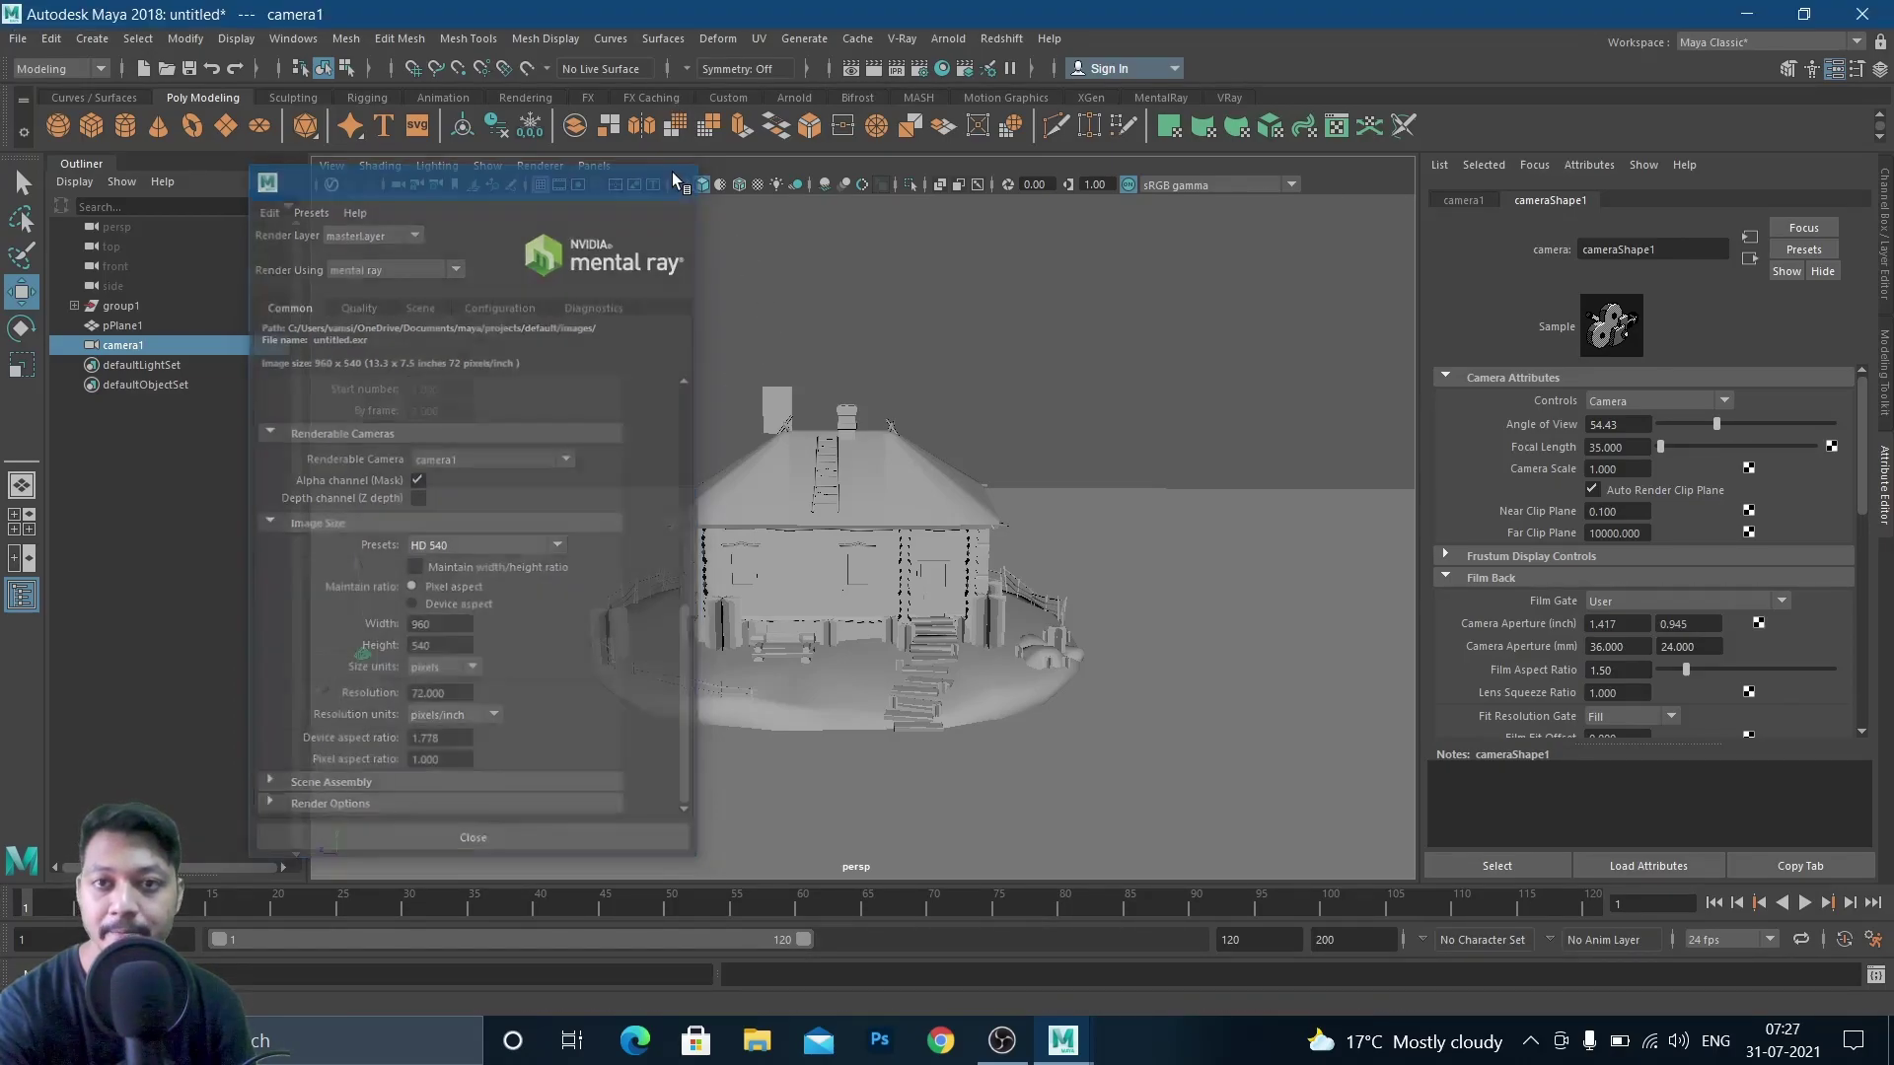
scroll(871, 548, "up", 5)
mouse_move(778, 563)
left_mouse_down("alt")
mouse_move(921, 572)
mouse_move(782, 537)
left_mouse_up("alt")
scroll(807, 565, "down", 6)
scroll(819, 592, "up", 10)
scroll(824, 600, "down", 5)
left_click(744, 485)
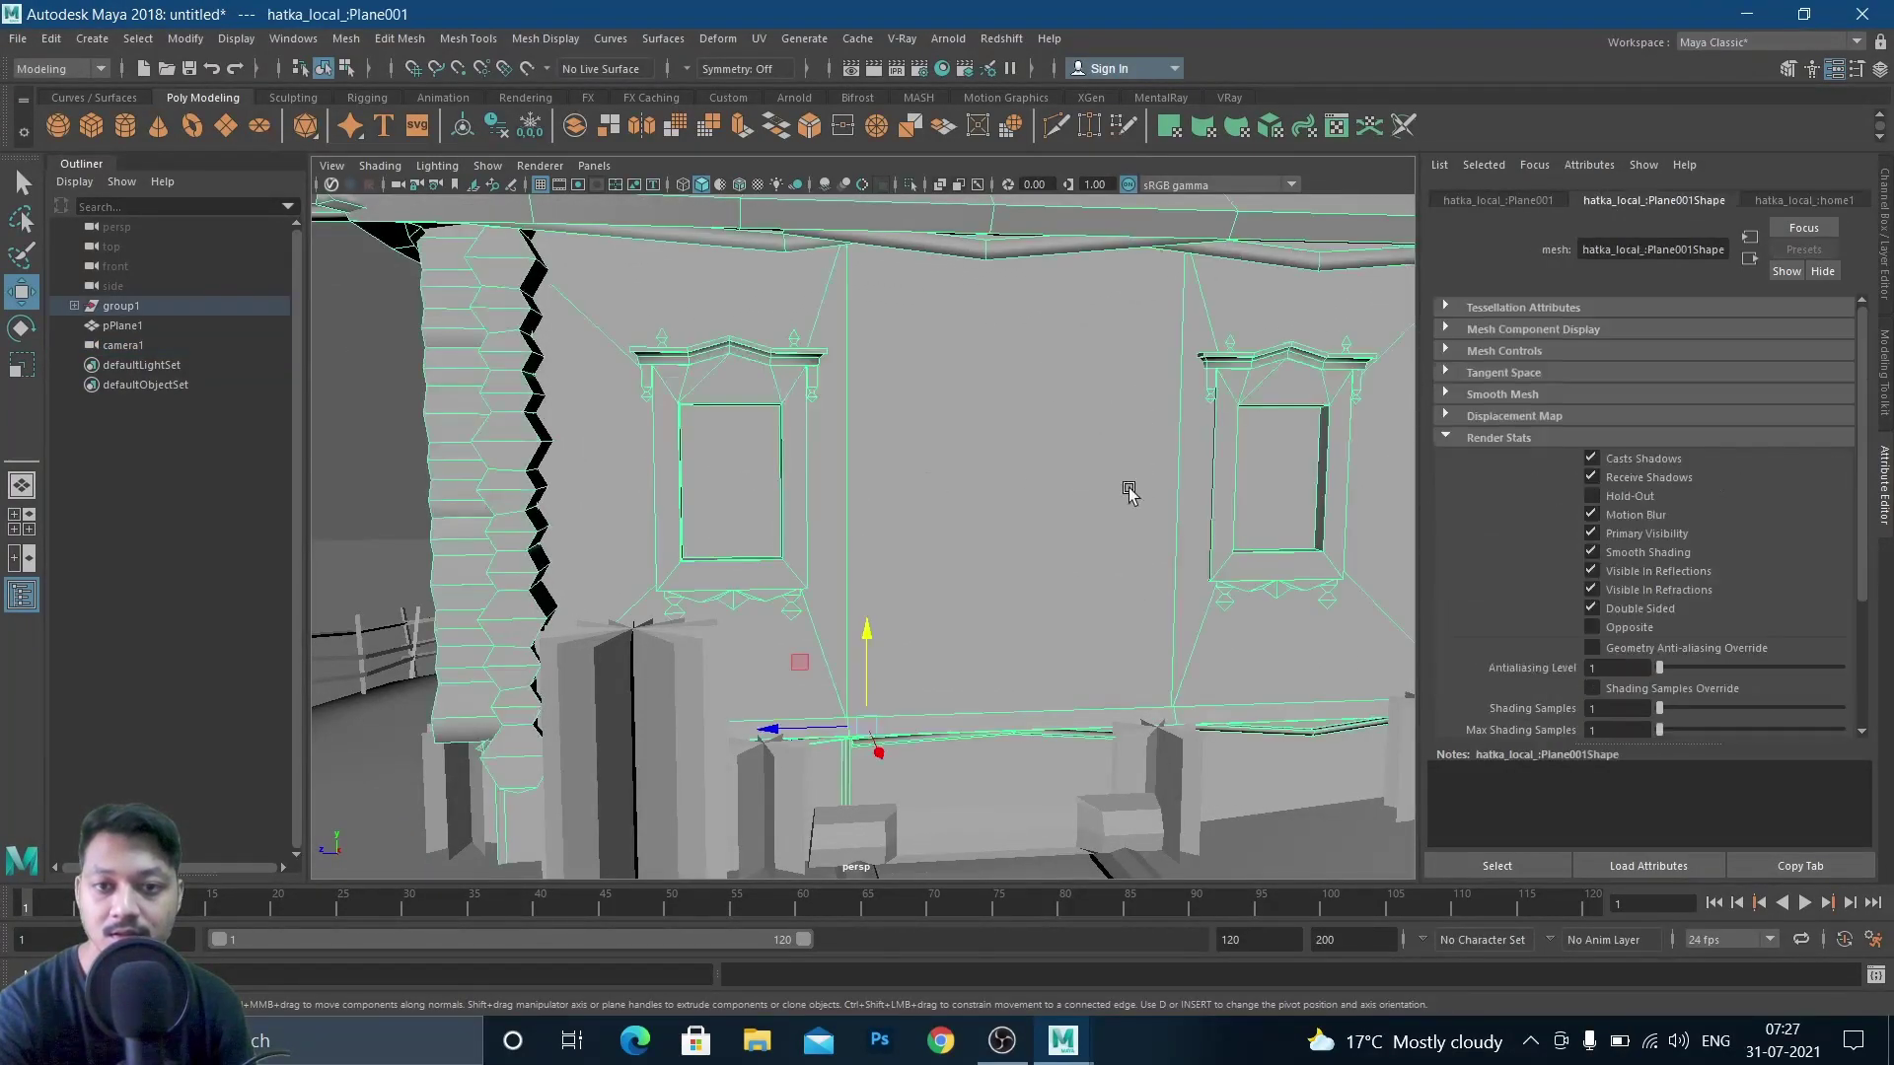
left_click_drag(1302, 474, 791, 477, "alt")
left_click_drag(932, 469, 765, 482, "alt")
left_click_drag(1096, 457, 1051, 522, "alt")
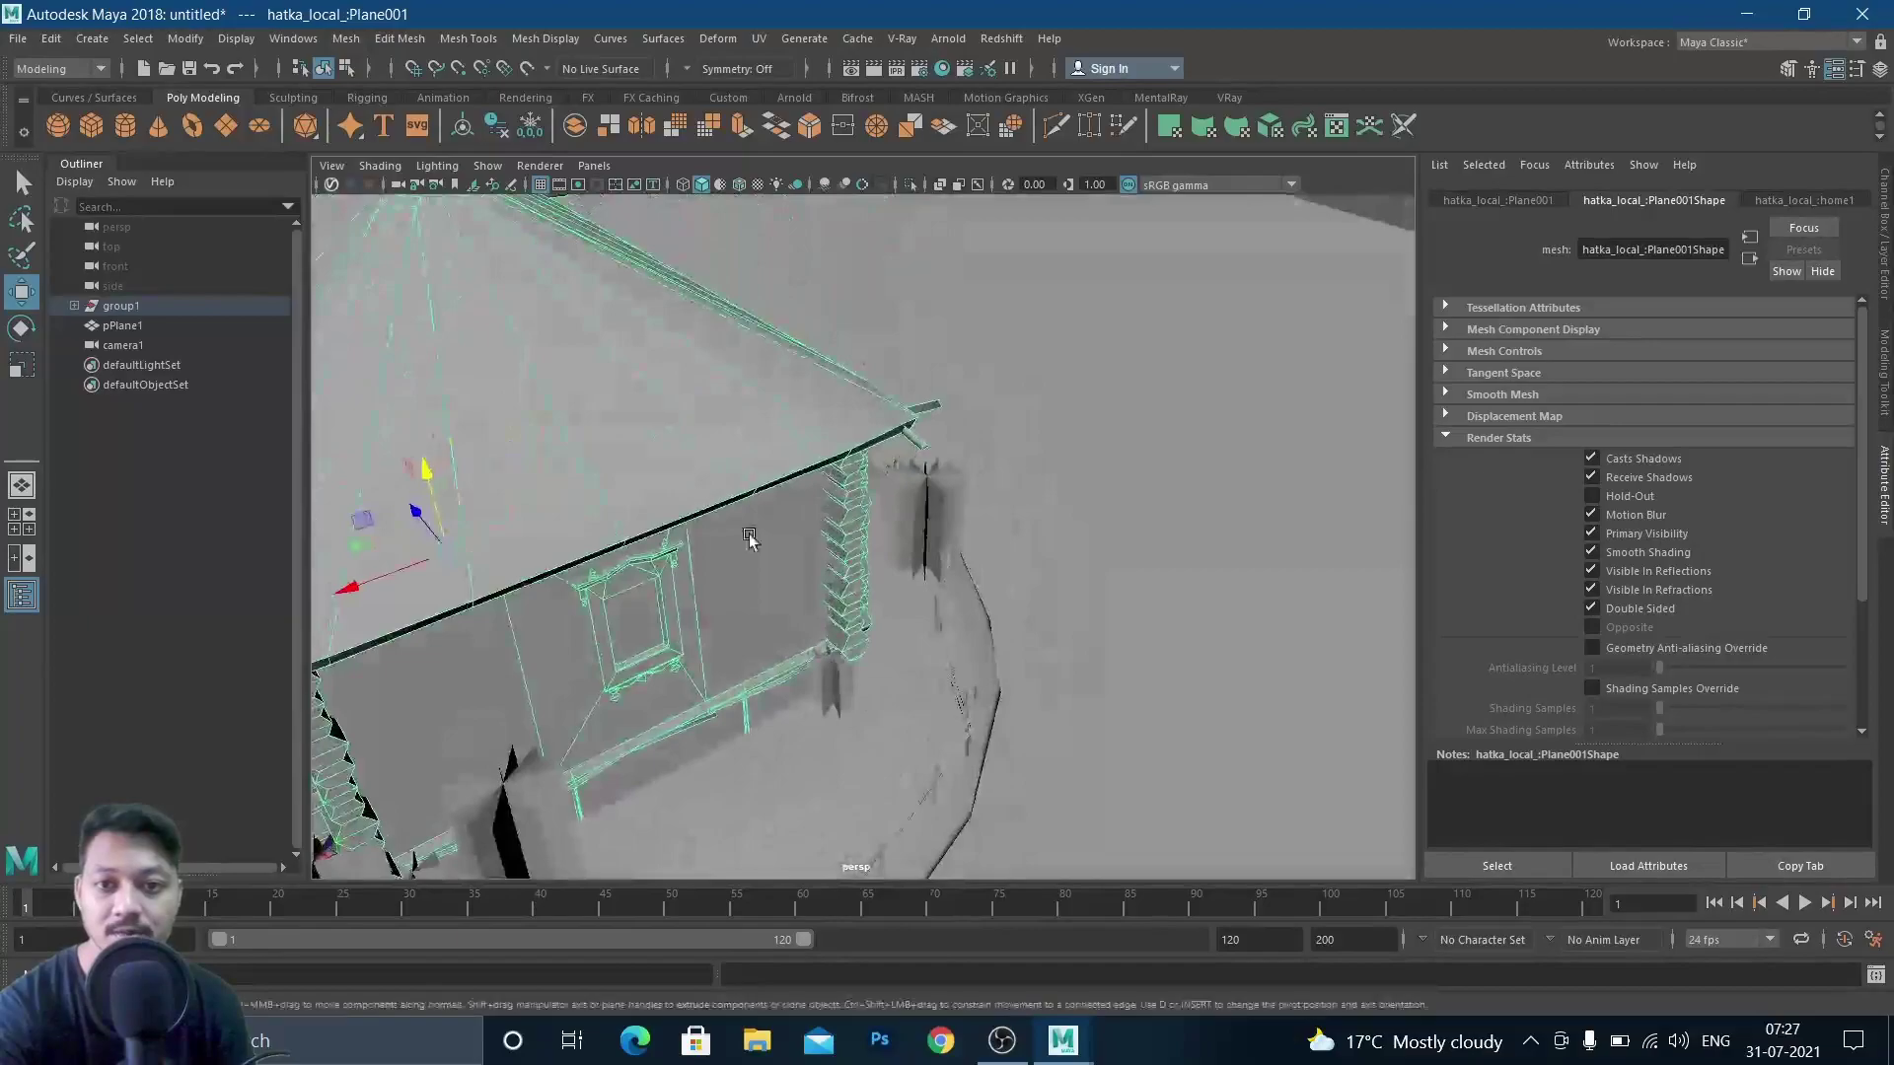
left_click_drag(826, 527, 1016, 530, "alt")
left_click_drag(765, 557, 933, 555, "alt")
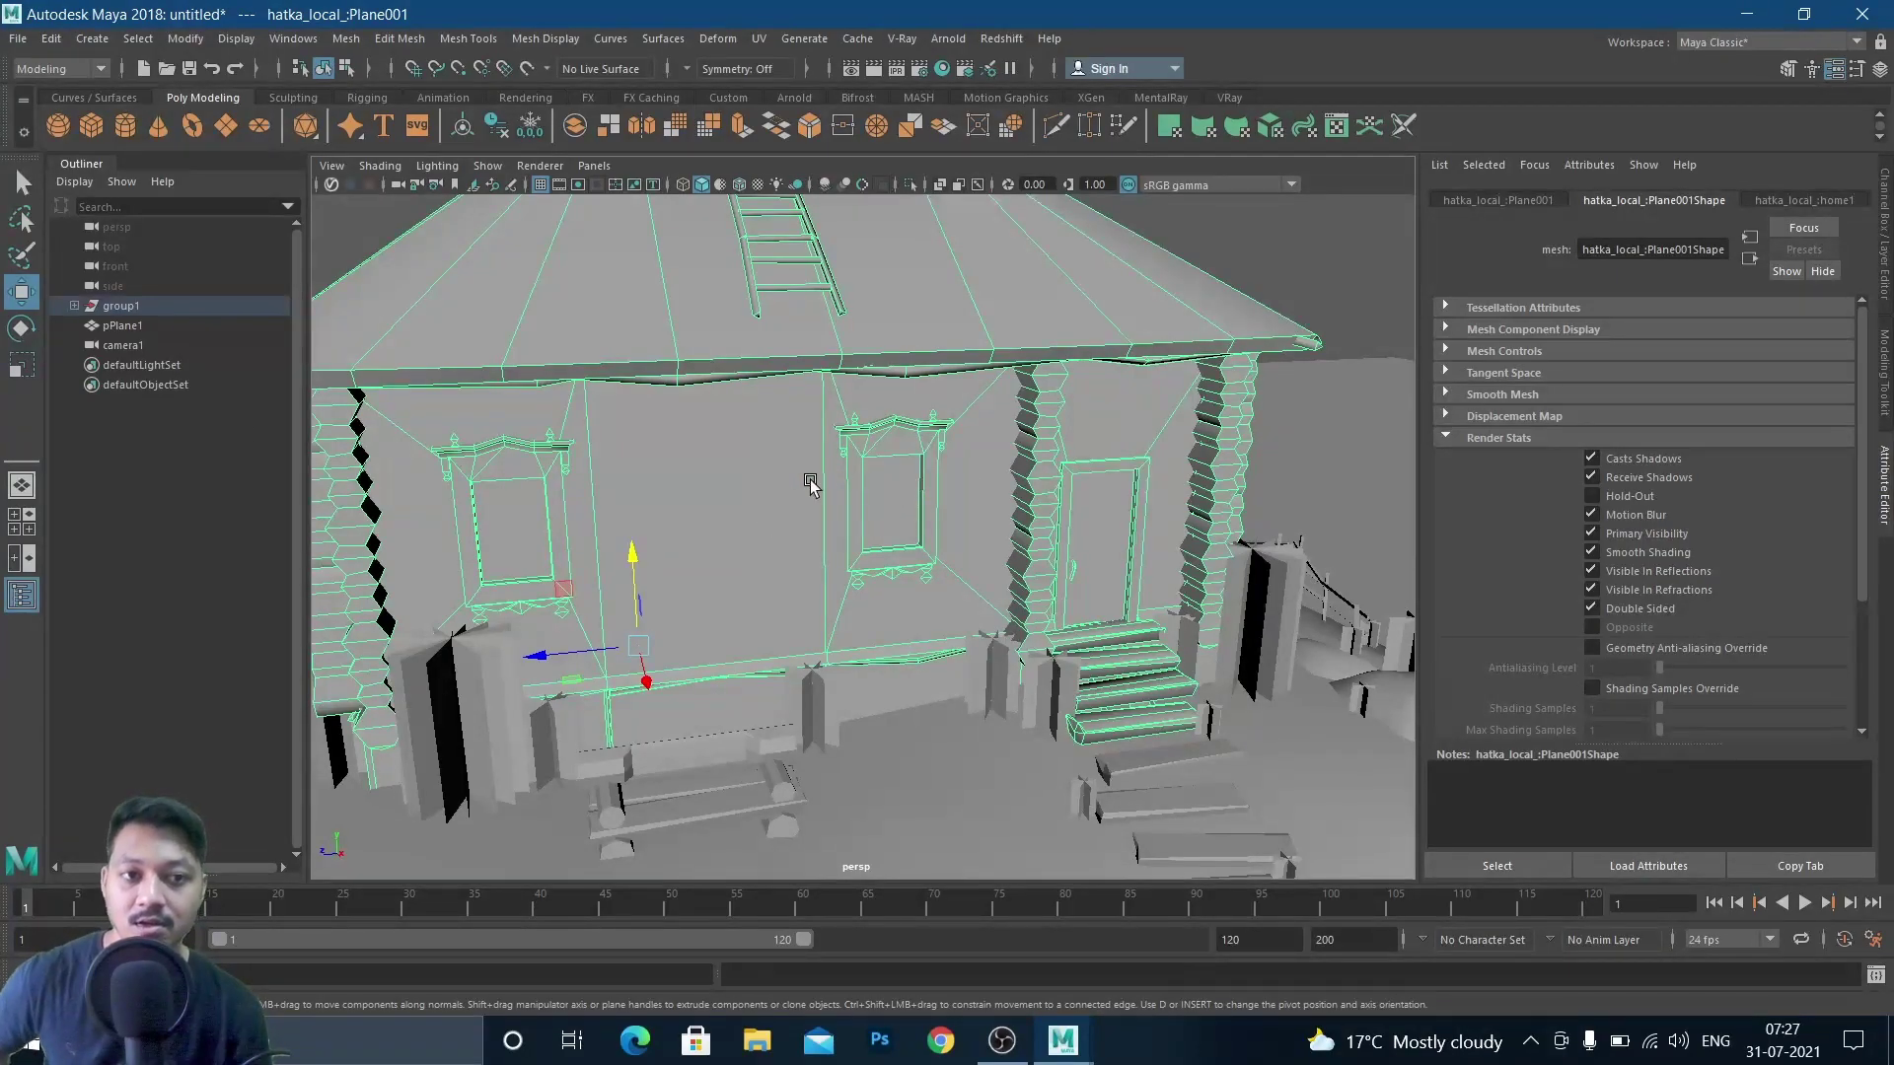
right_click_drag(522, 530, 512, 536)
double_click(512, 535)
left_click_drag(510, 532, 797, 530)
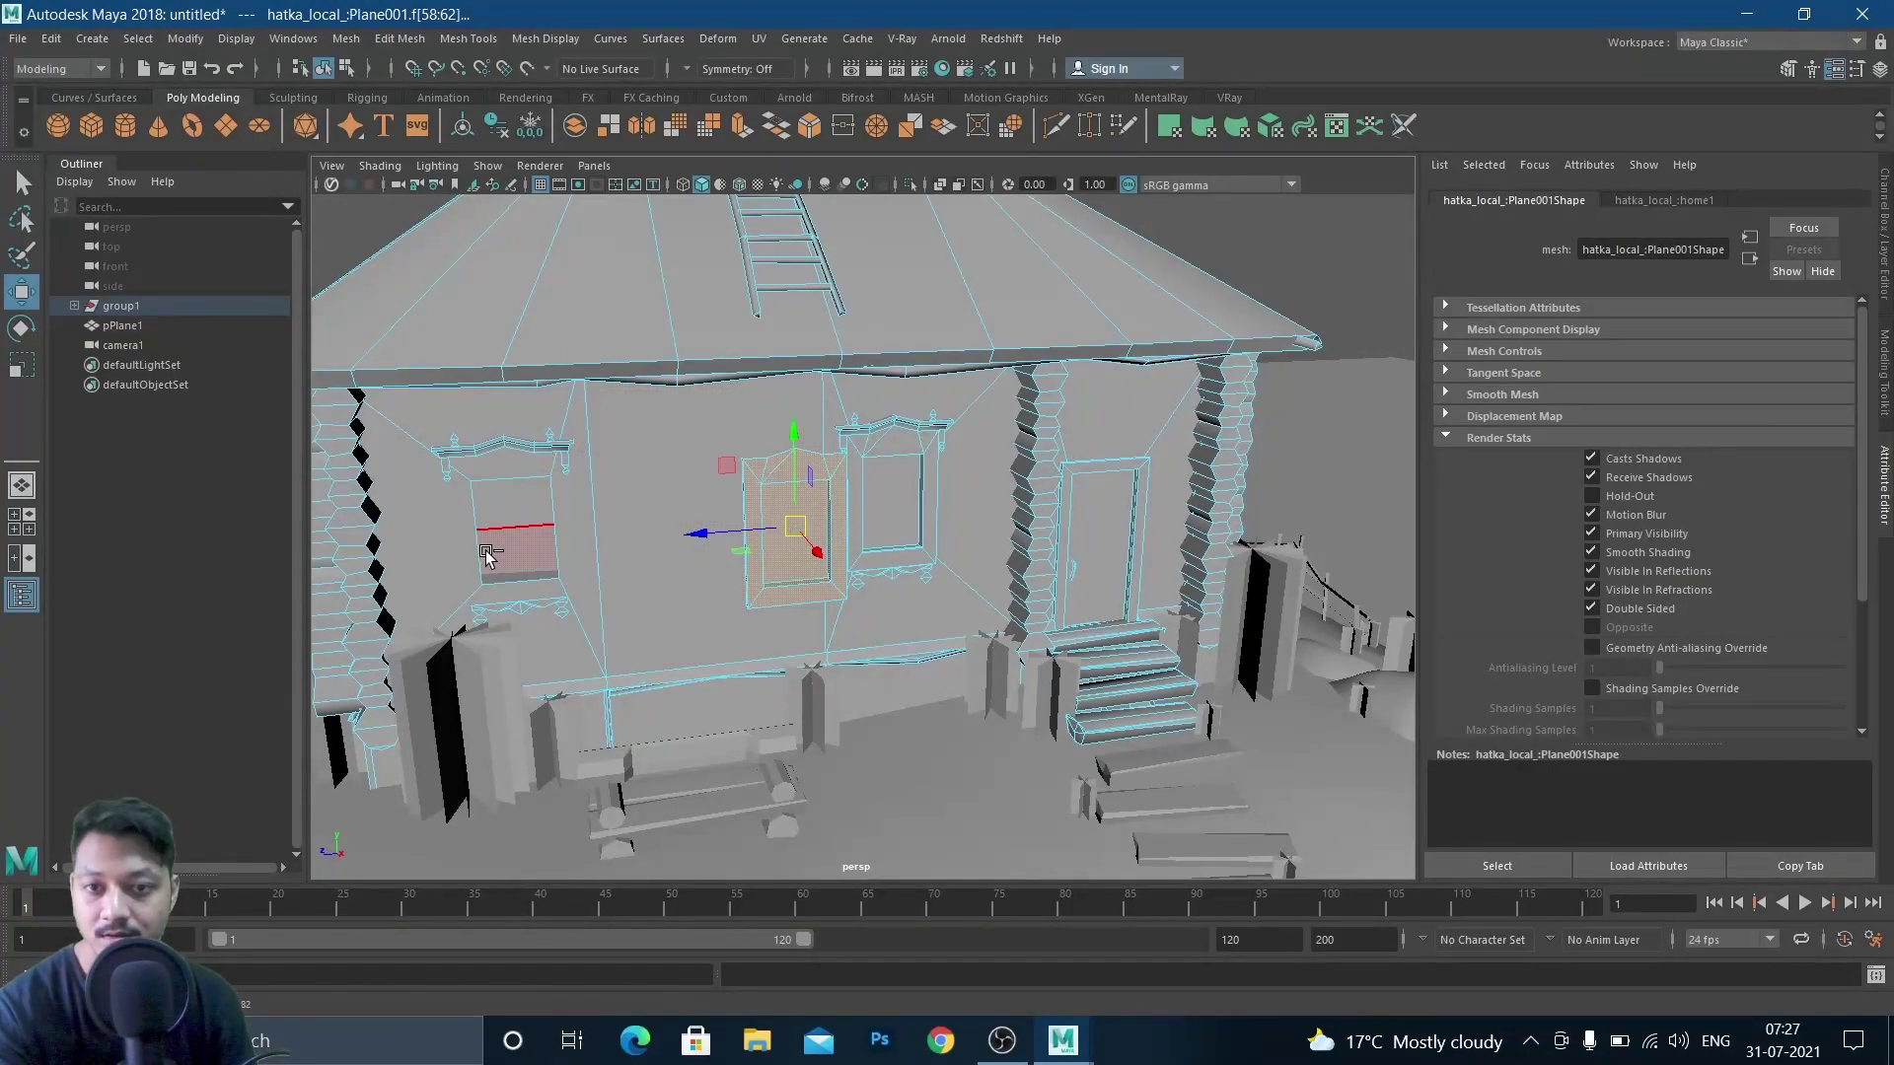
key("ctrl+z")
Select the pane faces of the two windows on the front wall of the house in face mode
right_click_drag(519, 457, 629, 402)
right_click_drag(493, 522, 497, 528)
double_click(523, 555)
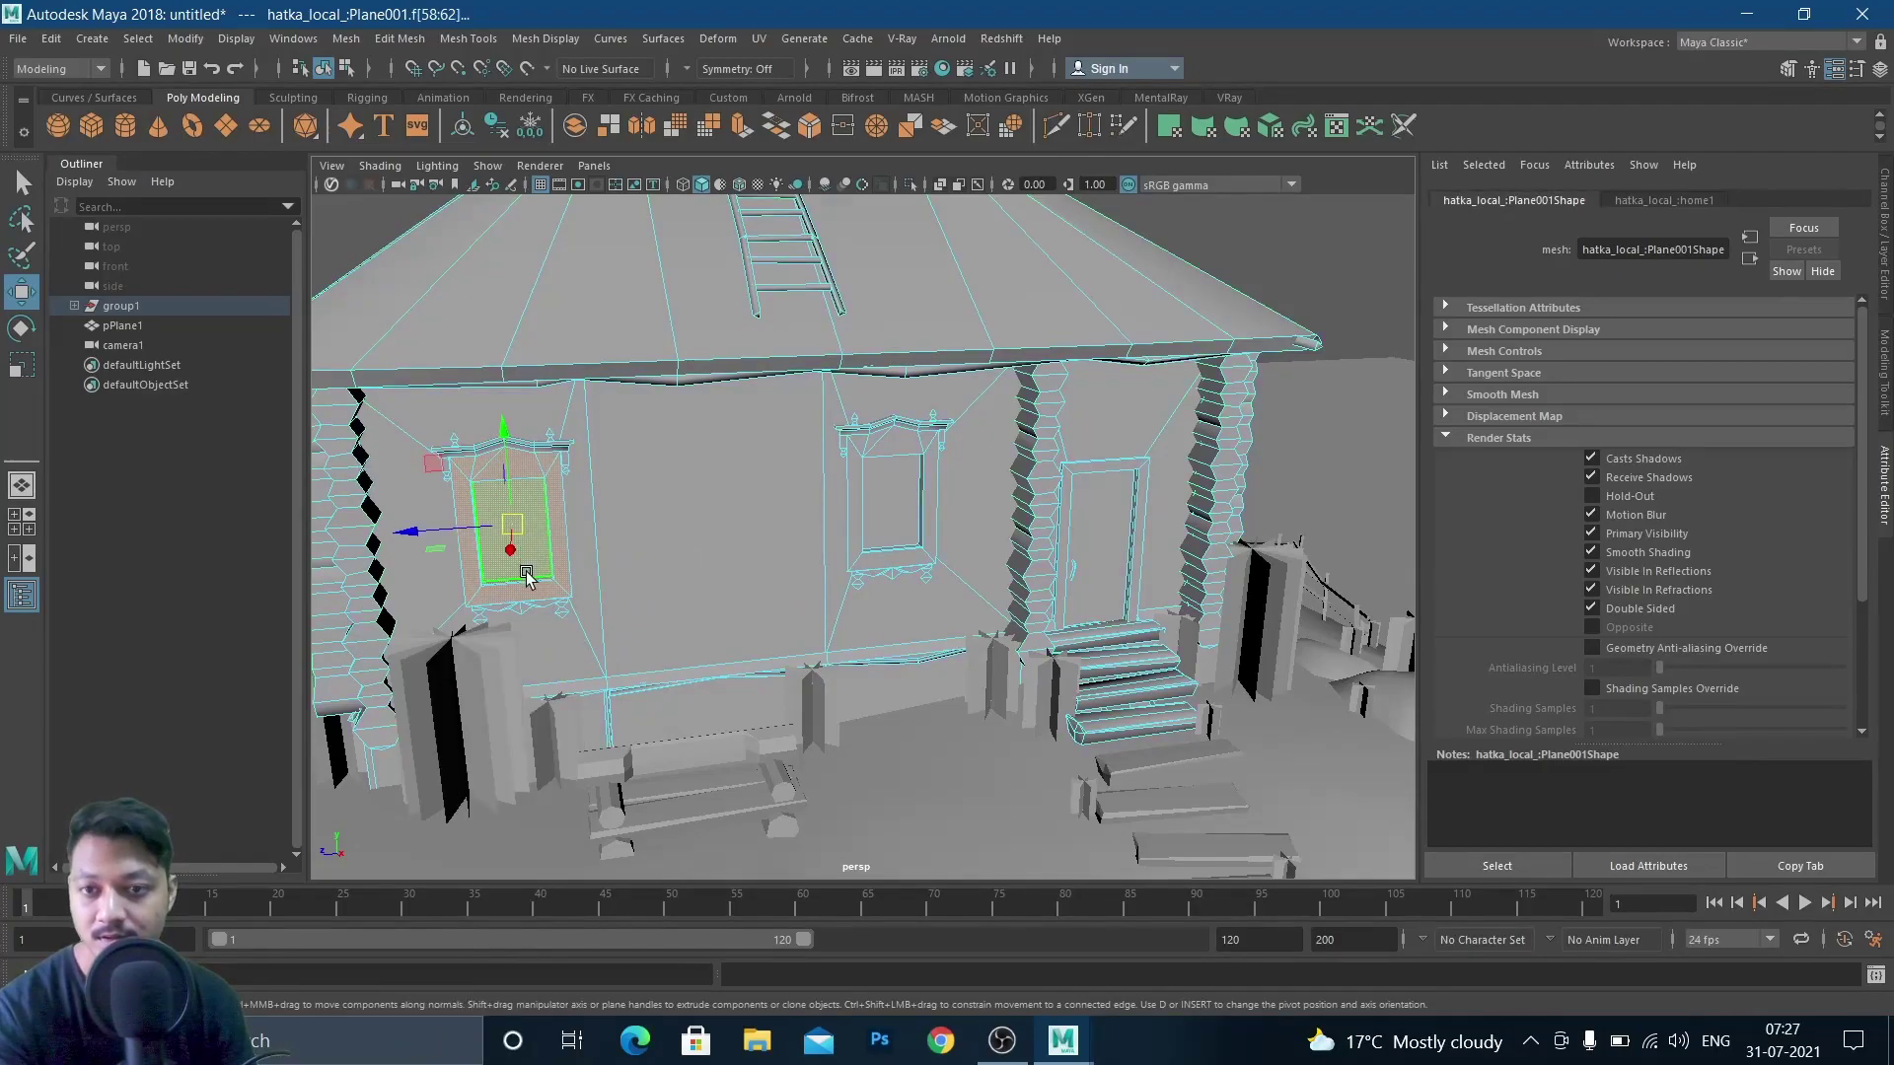
left_click(980, 507)
left_click_drag(976, 518, 866, 504, "alt")
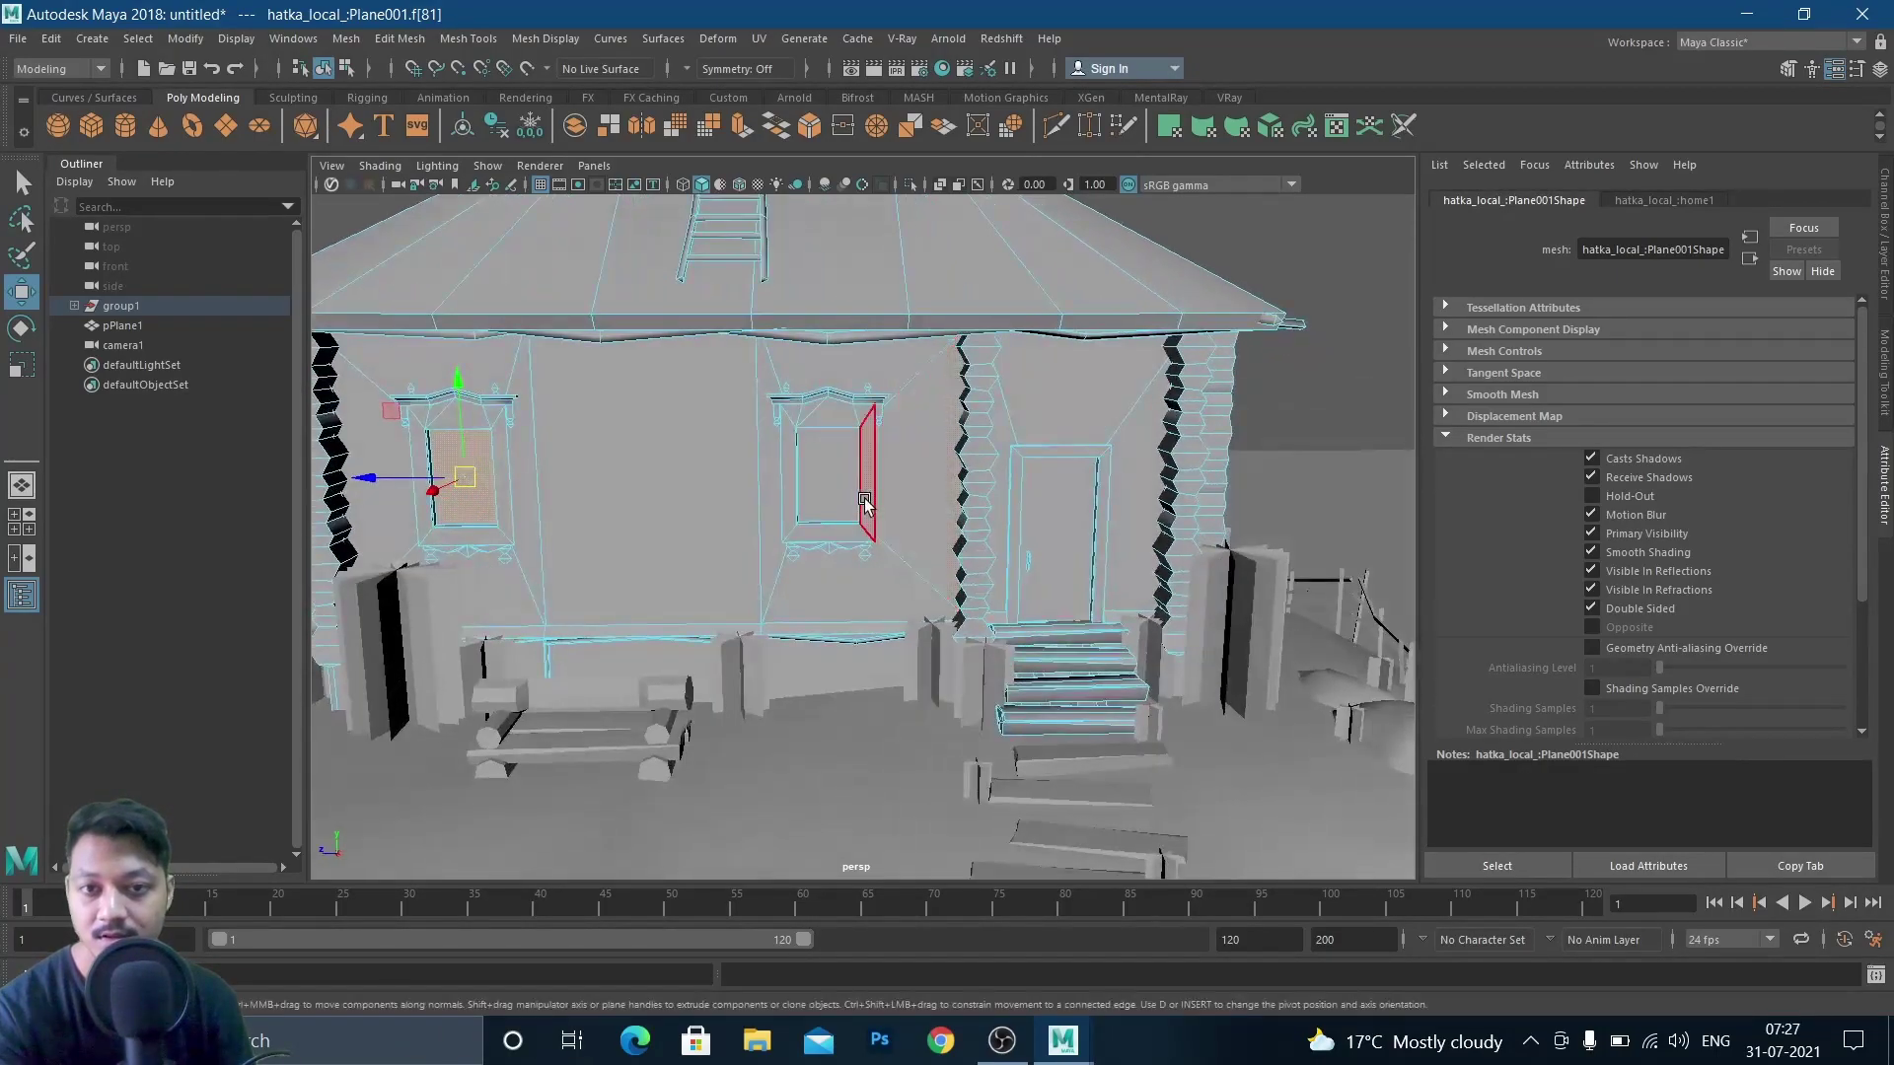
left_click(825, 490, "shift")
Add the pane faces of the side and rear windows to the face selection, keeping the front panes included
left_click_drag(1080, 525, 1041, 498, "alt")
left_click(1041, 505, "shift")
left_click(1045, 513, "shift")
left_click_drag(1196, 524, 1120, 515, "alt")
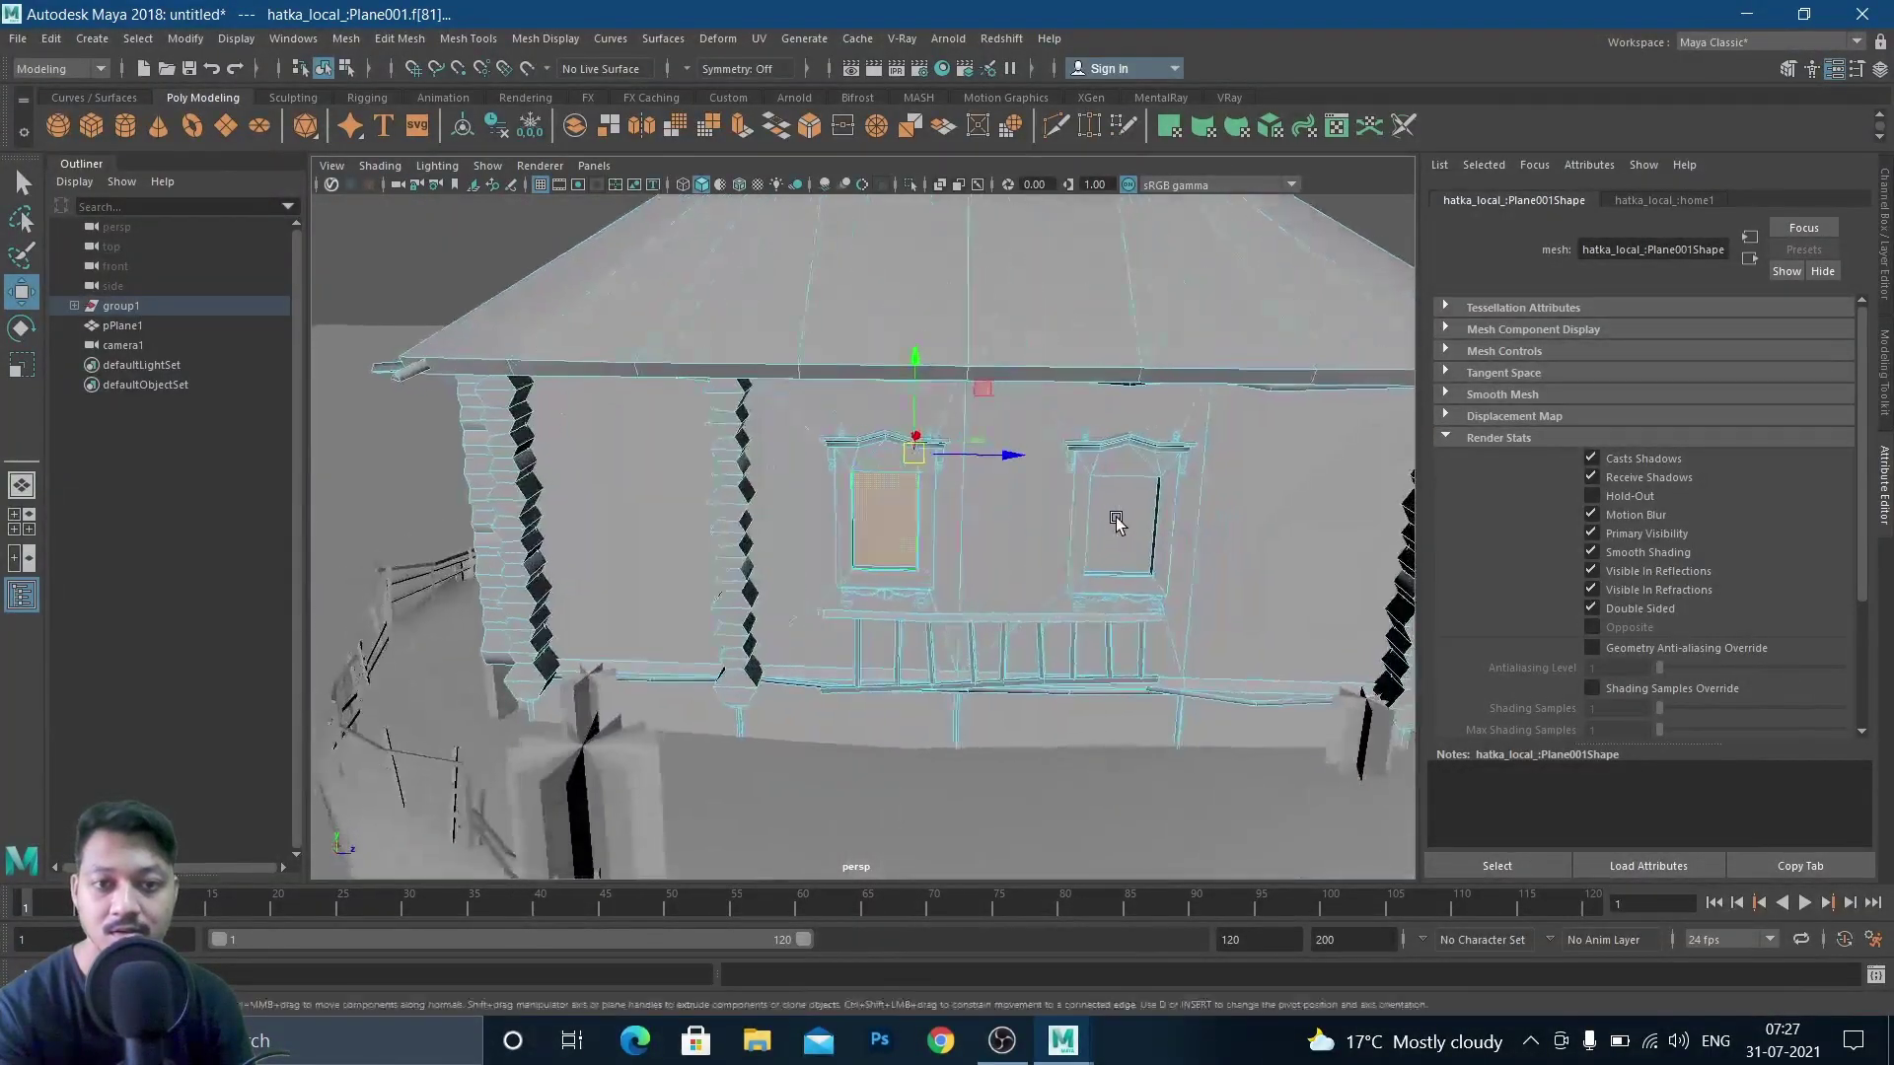
left_click(1121, 522, "shift")
left_click_drag(1271, 563, 888, 512, "alt")
left_click(1097, 588, "shift")
left_click(832, 488, "shift")
Extract the selected window pane faces from the house mesh as separate surfaces and return to object mode
right_click(828, 457)
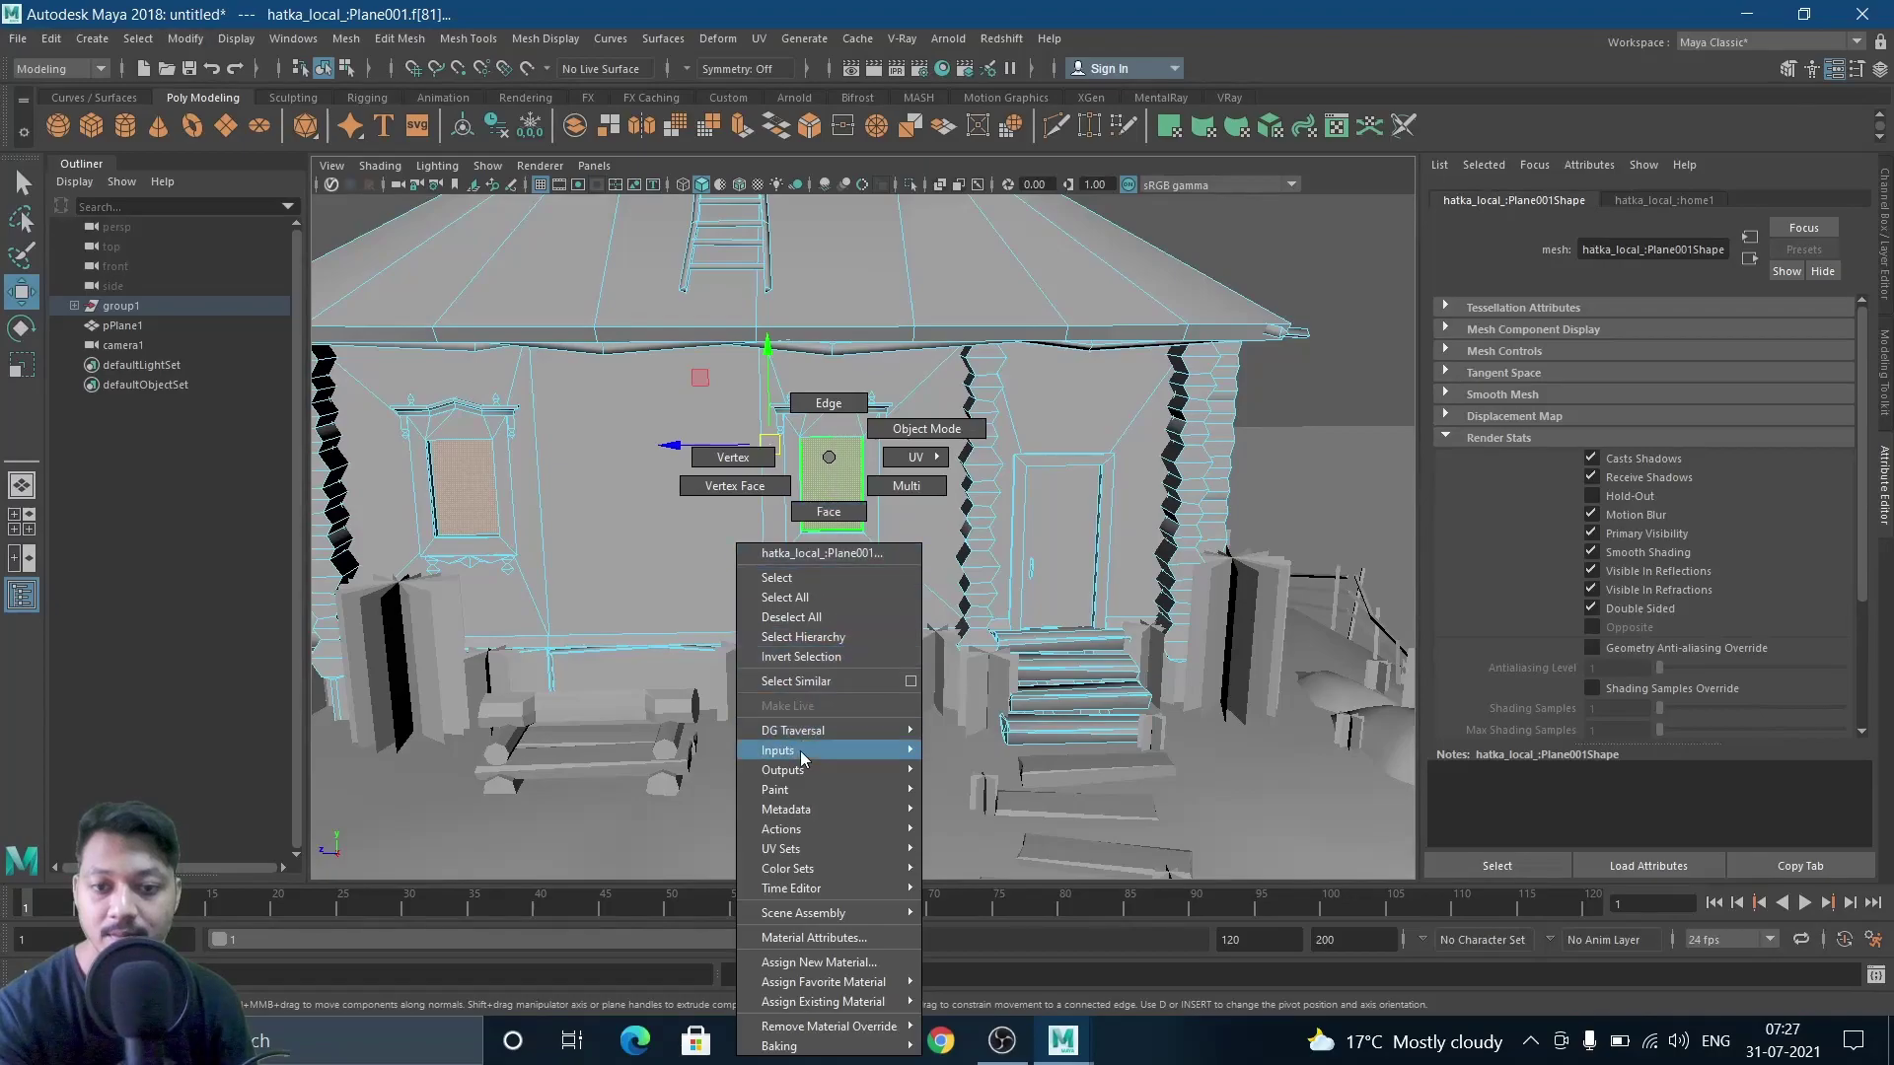
right_click_drag(837, 451, 823, 784)
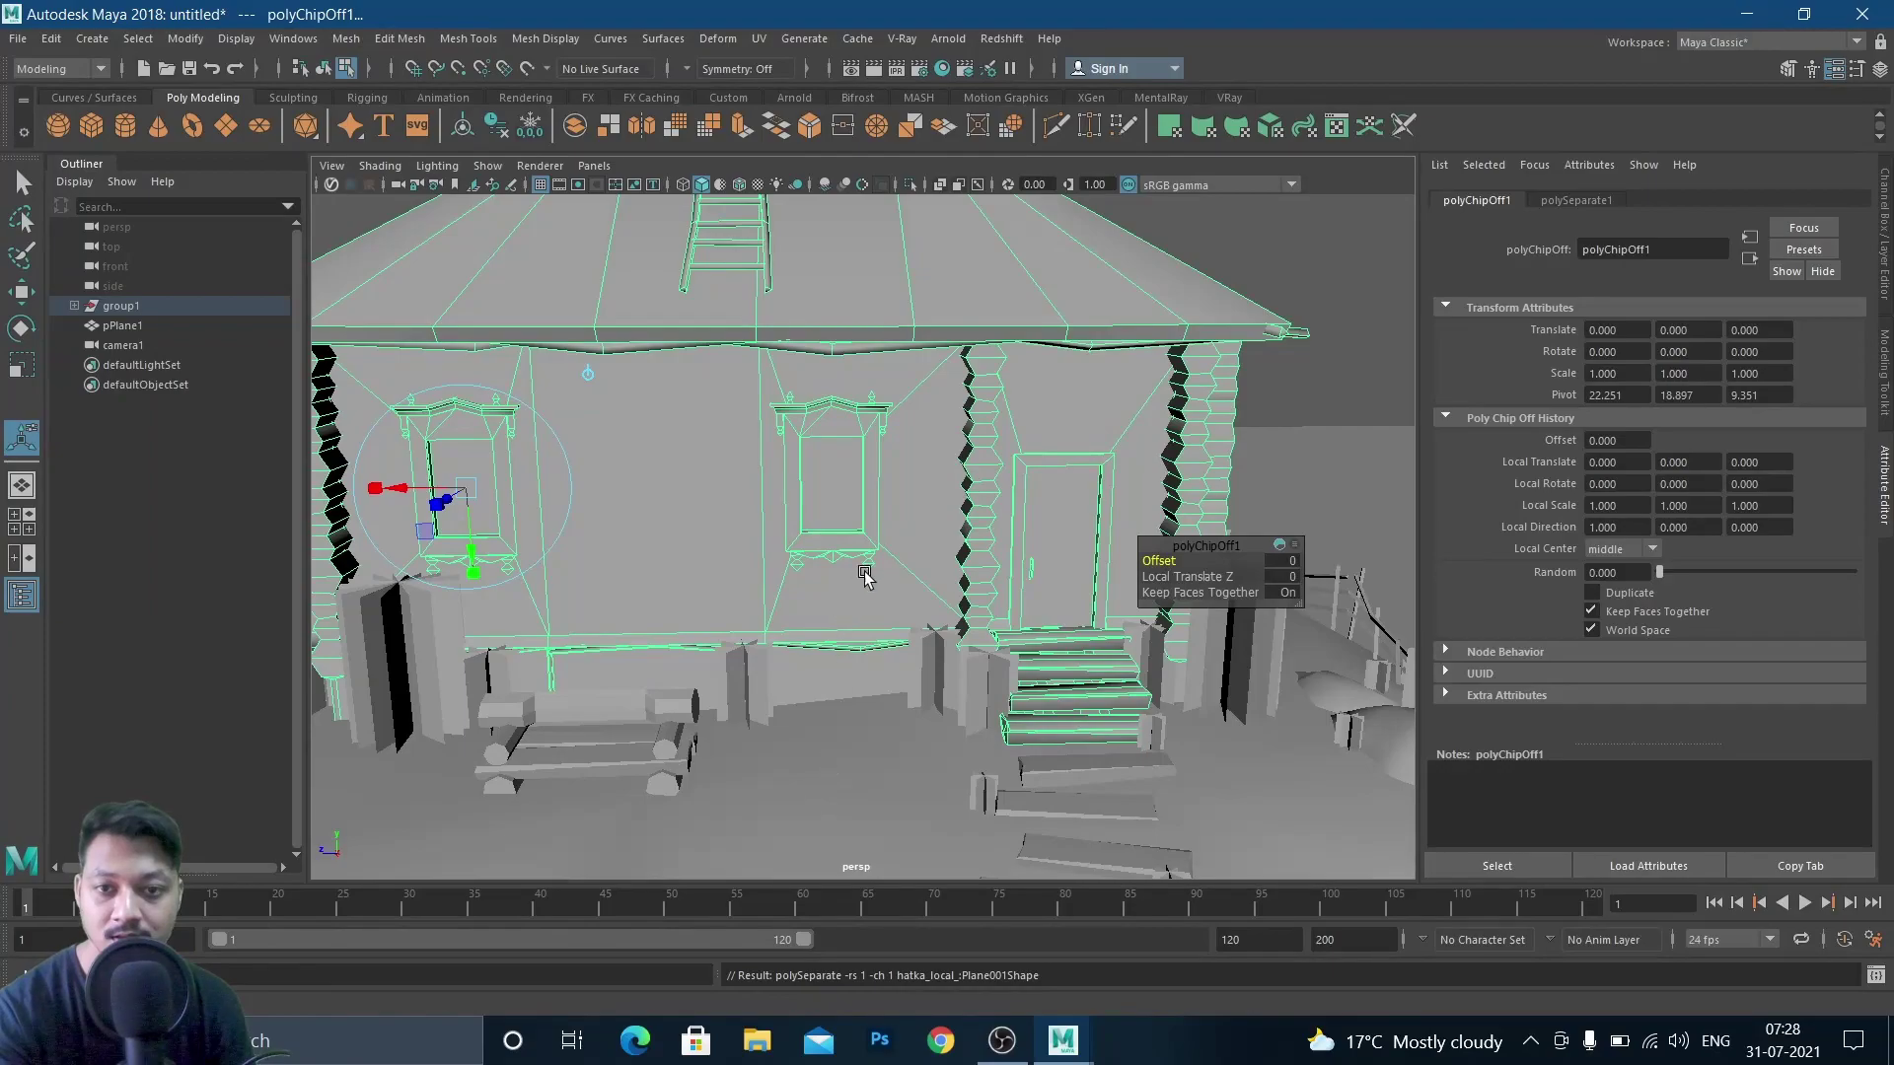
right_click_drag(849, 471, 1144, 315)
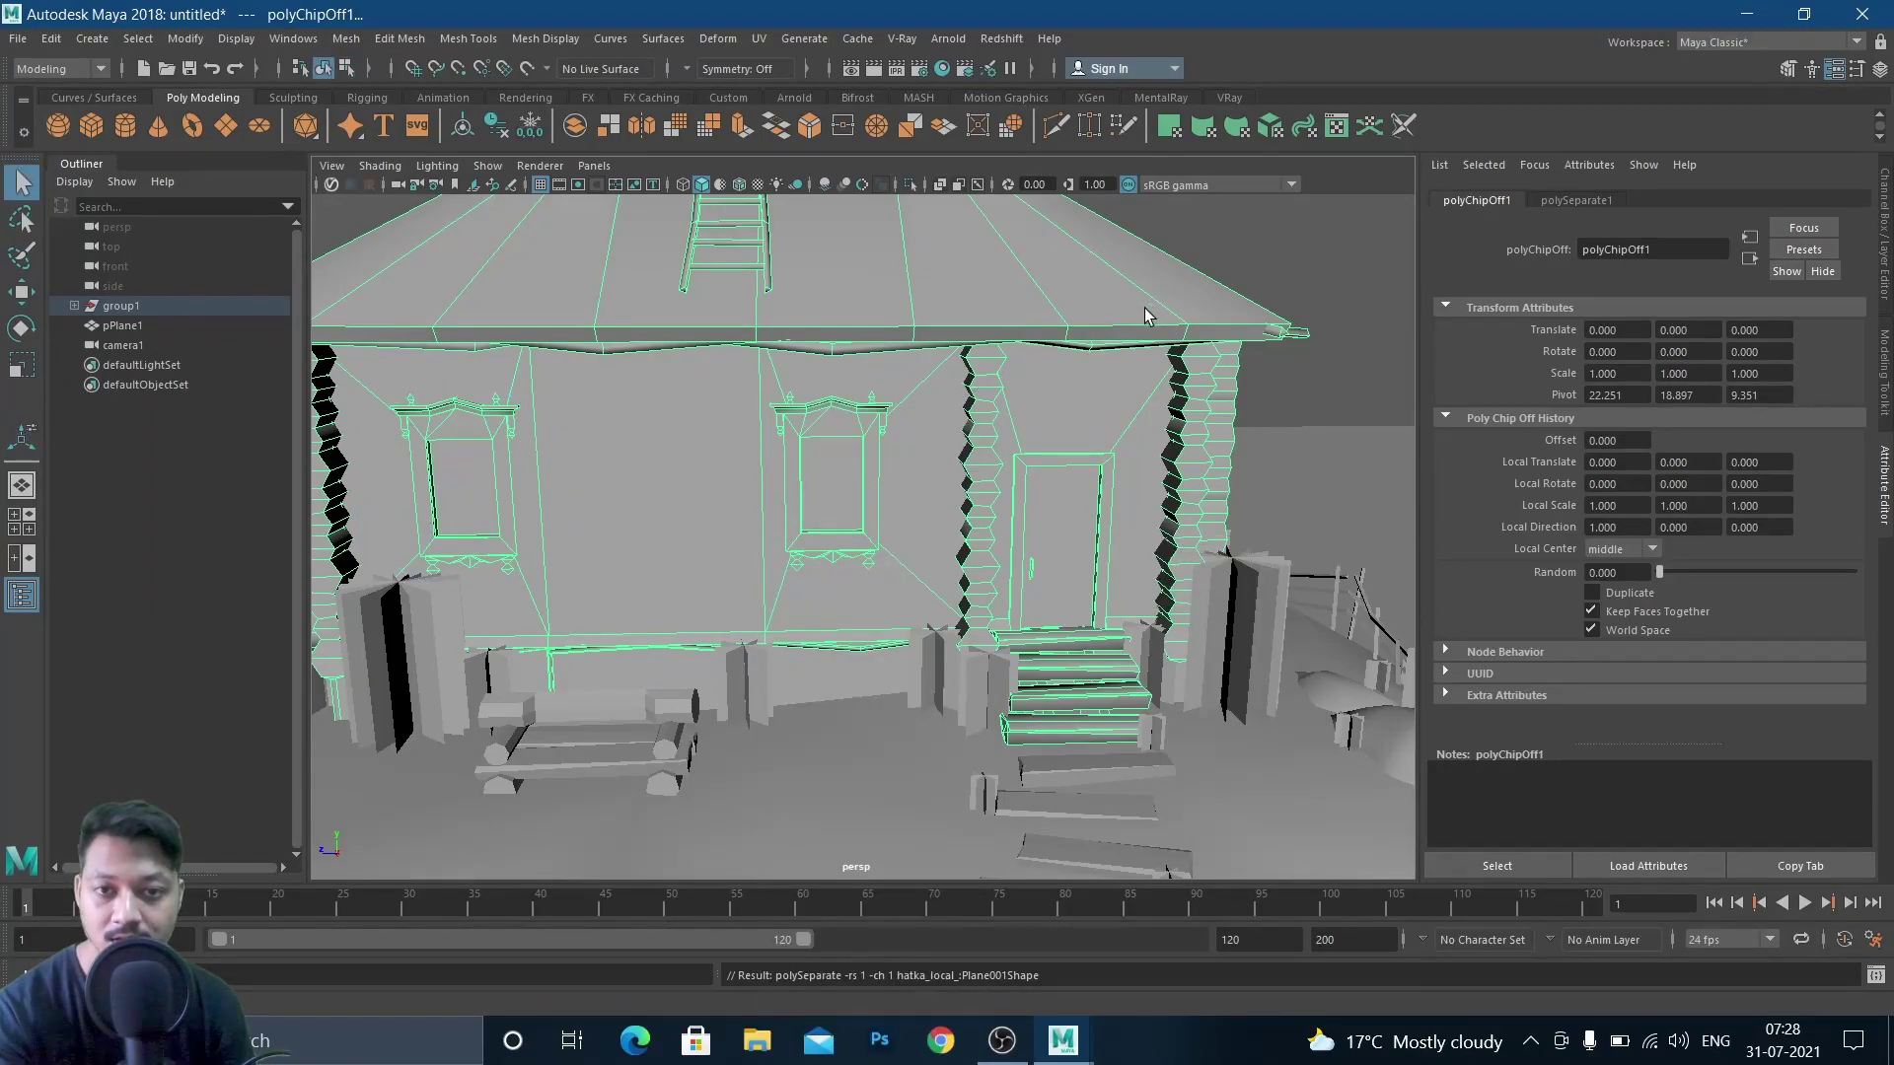
left_click(1311, 399)
Check the separation by alternately selecting the extracted front window pane and the remaining house mesh
left_click(844, 472)
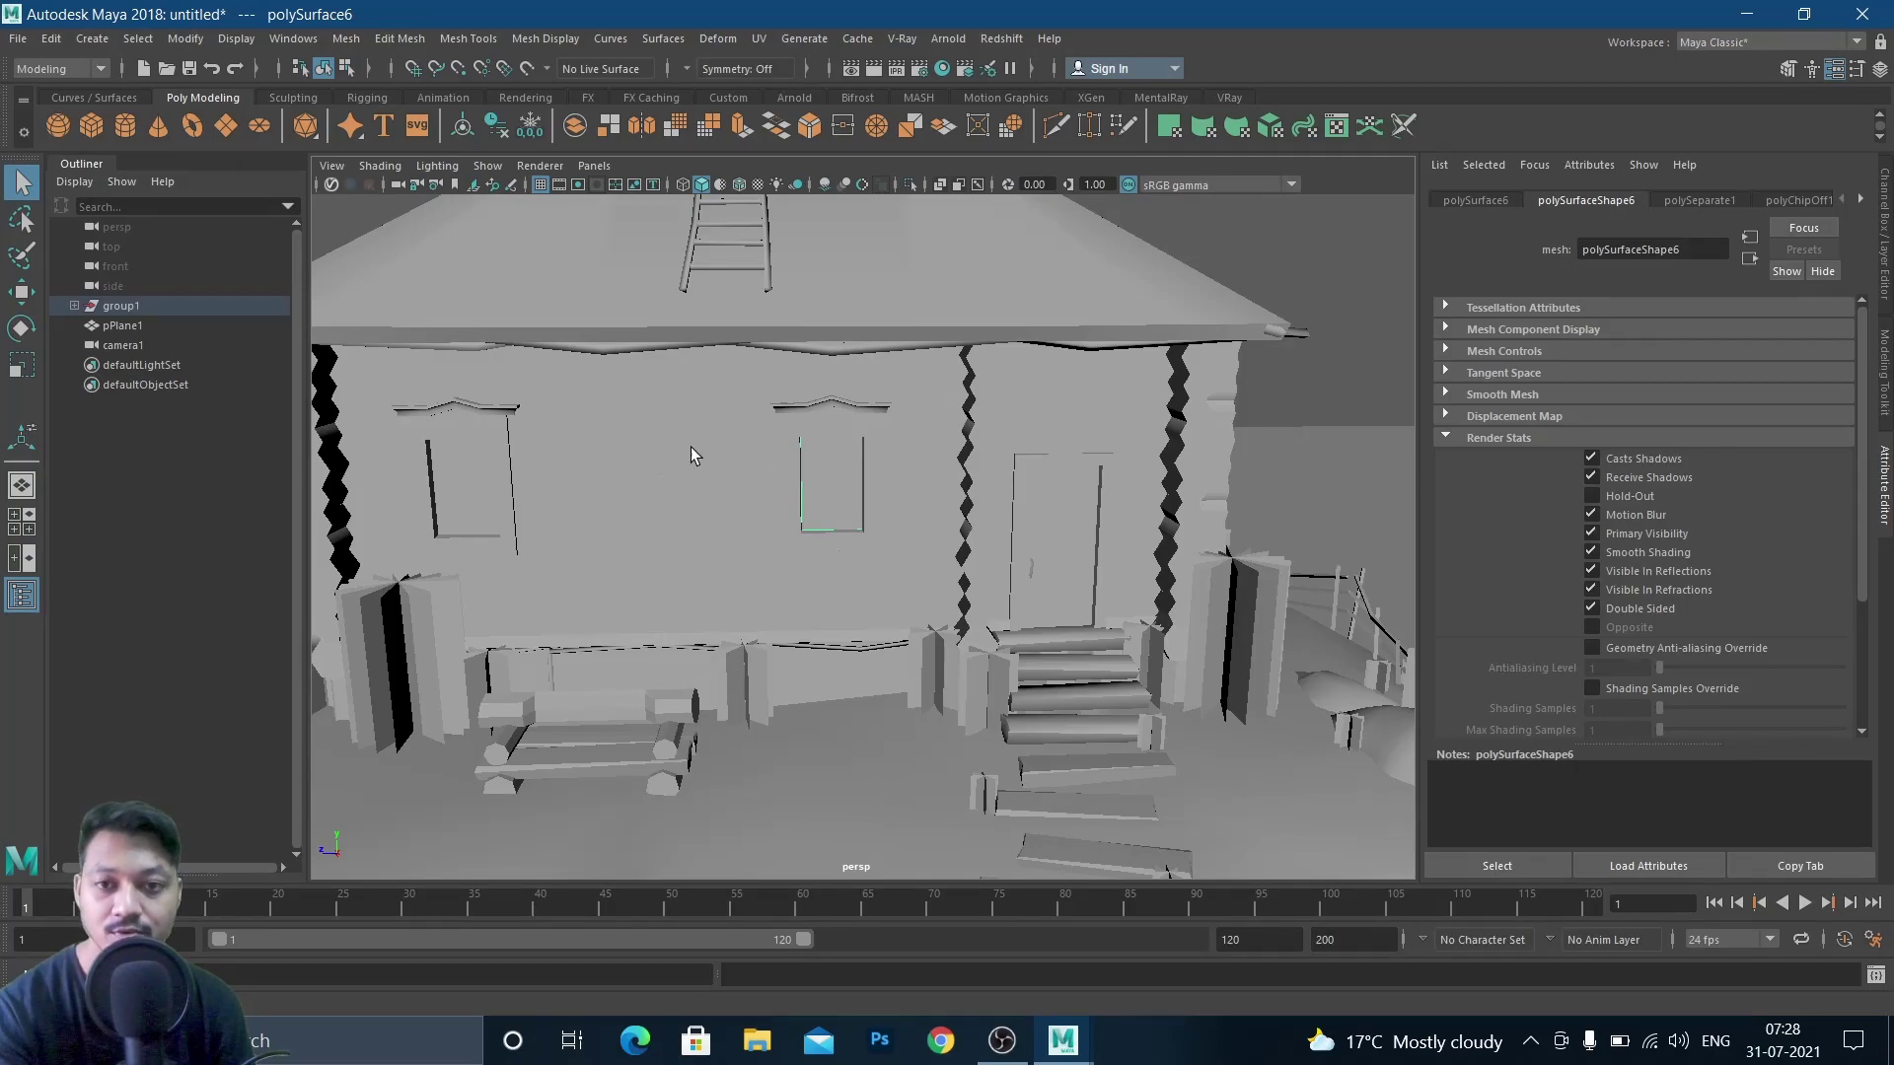
left_click(647, 362)
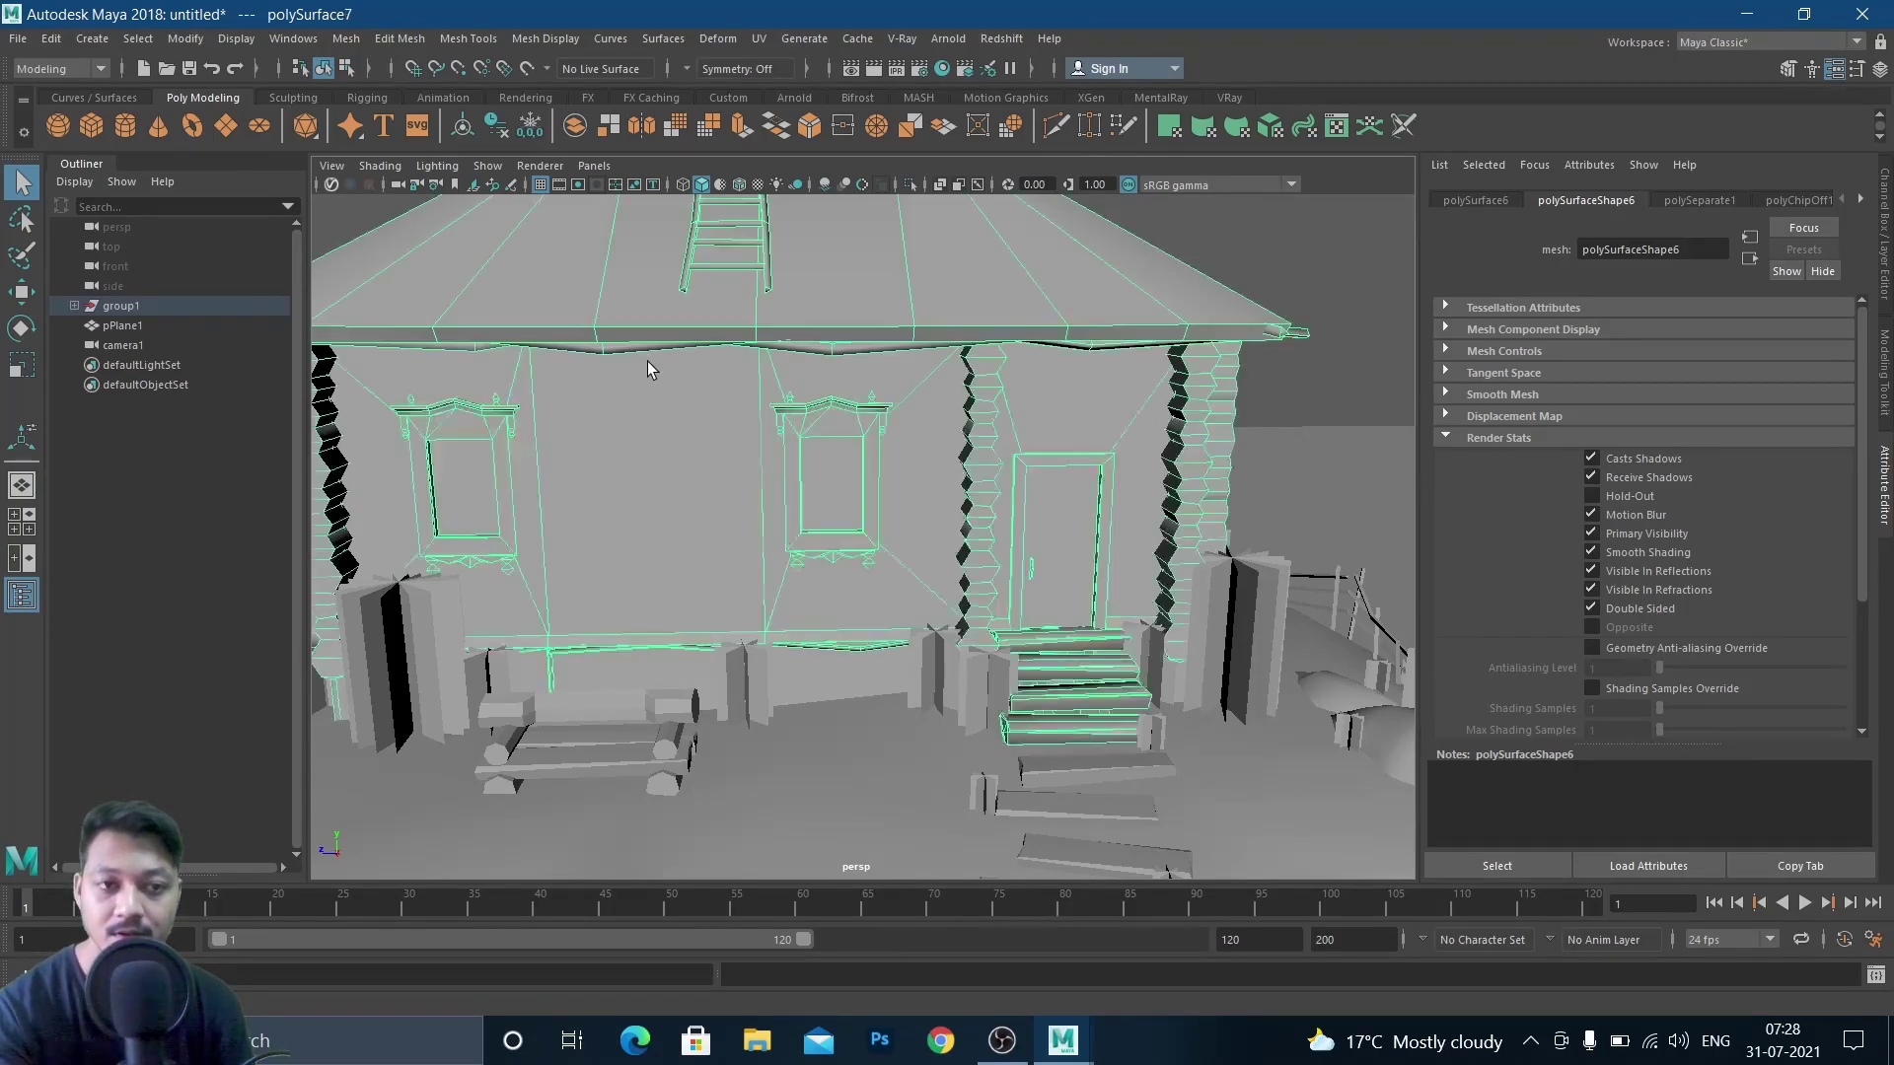
left_click(821, 473)
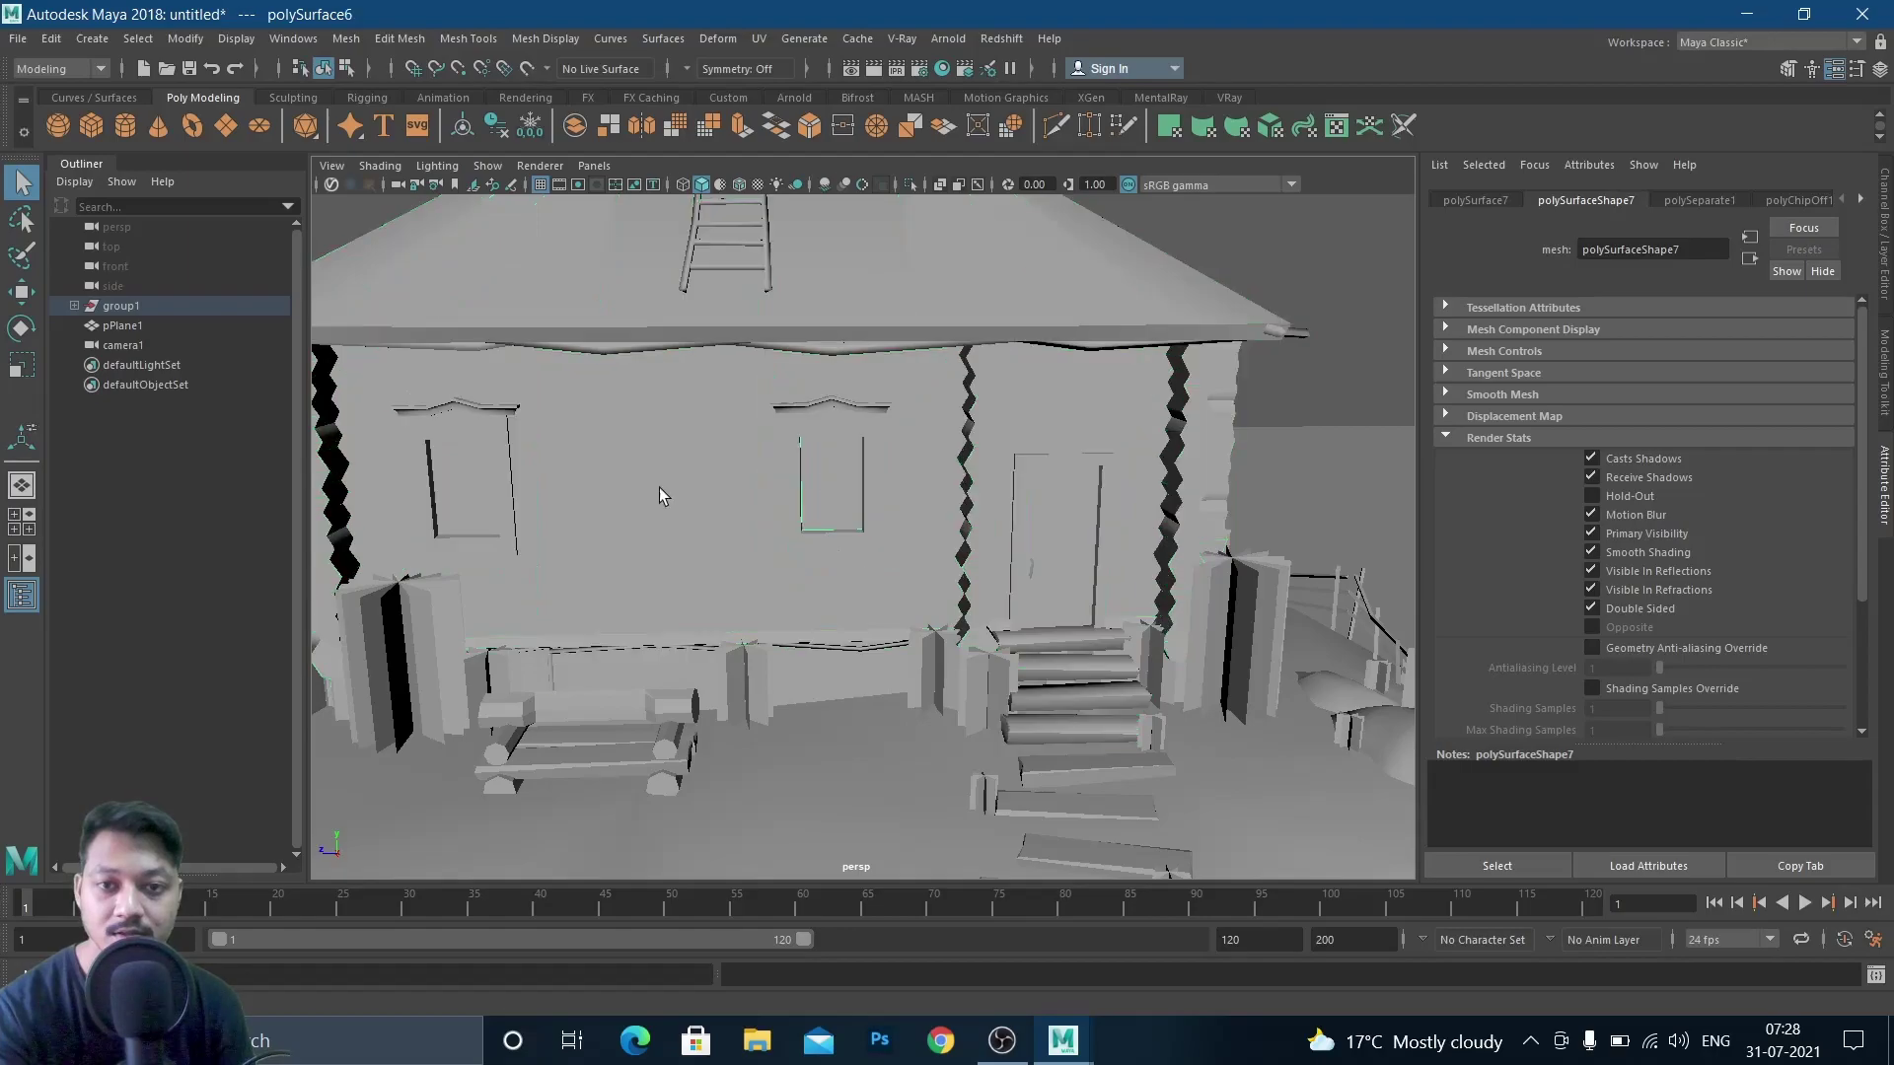
left_click(647, 380)
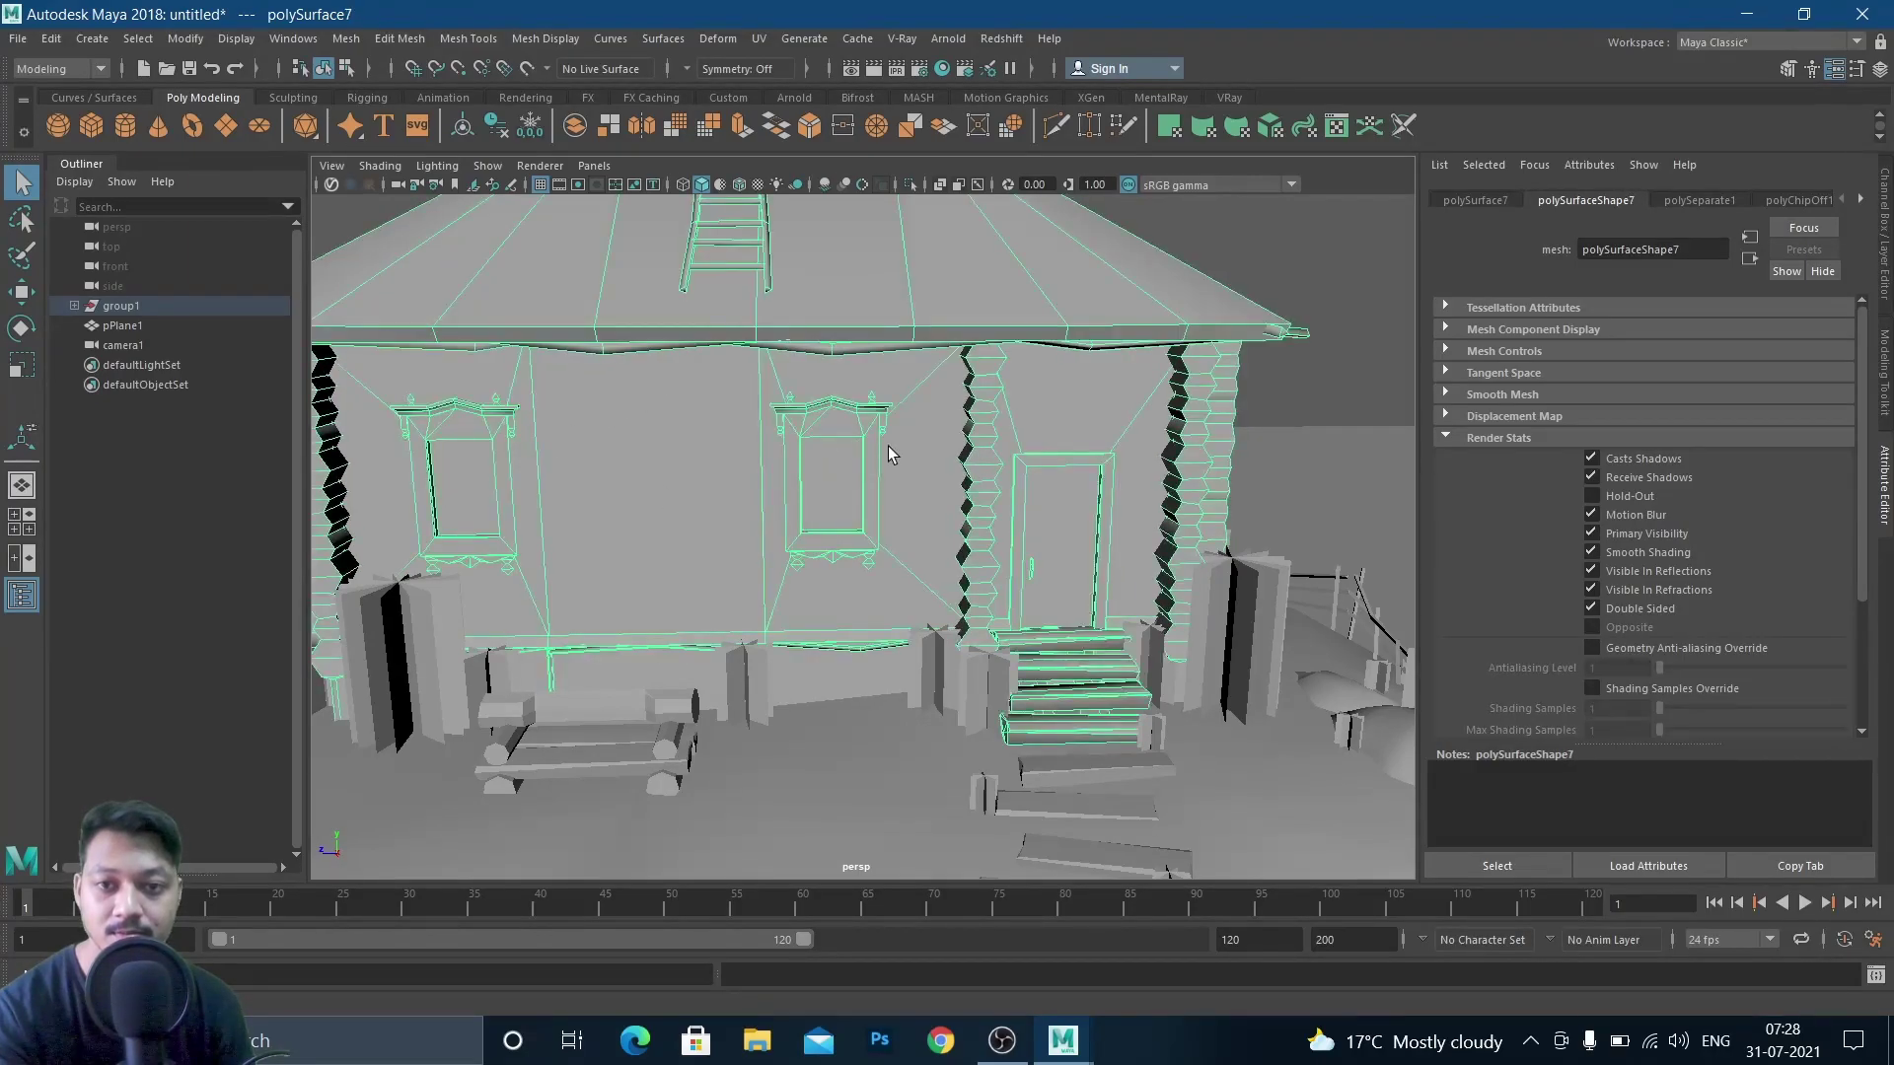
left_click_drag(637, 463, 681, 468, "alt")
Select the extracted window panes around the house and turn off Casts Shadows and Receive Shadows in Render Stats
left_click(530, 496)
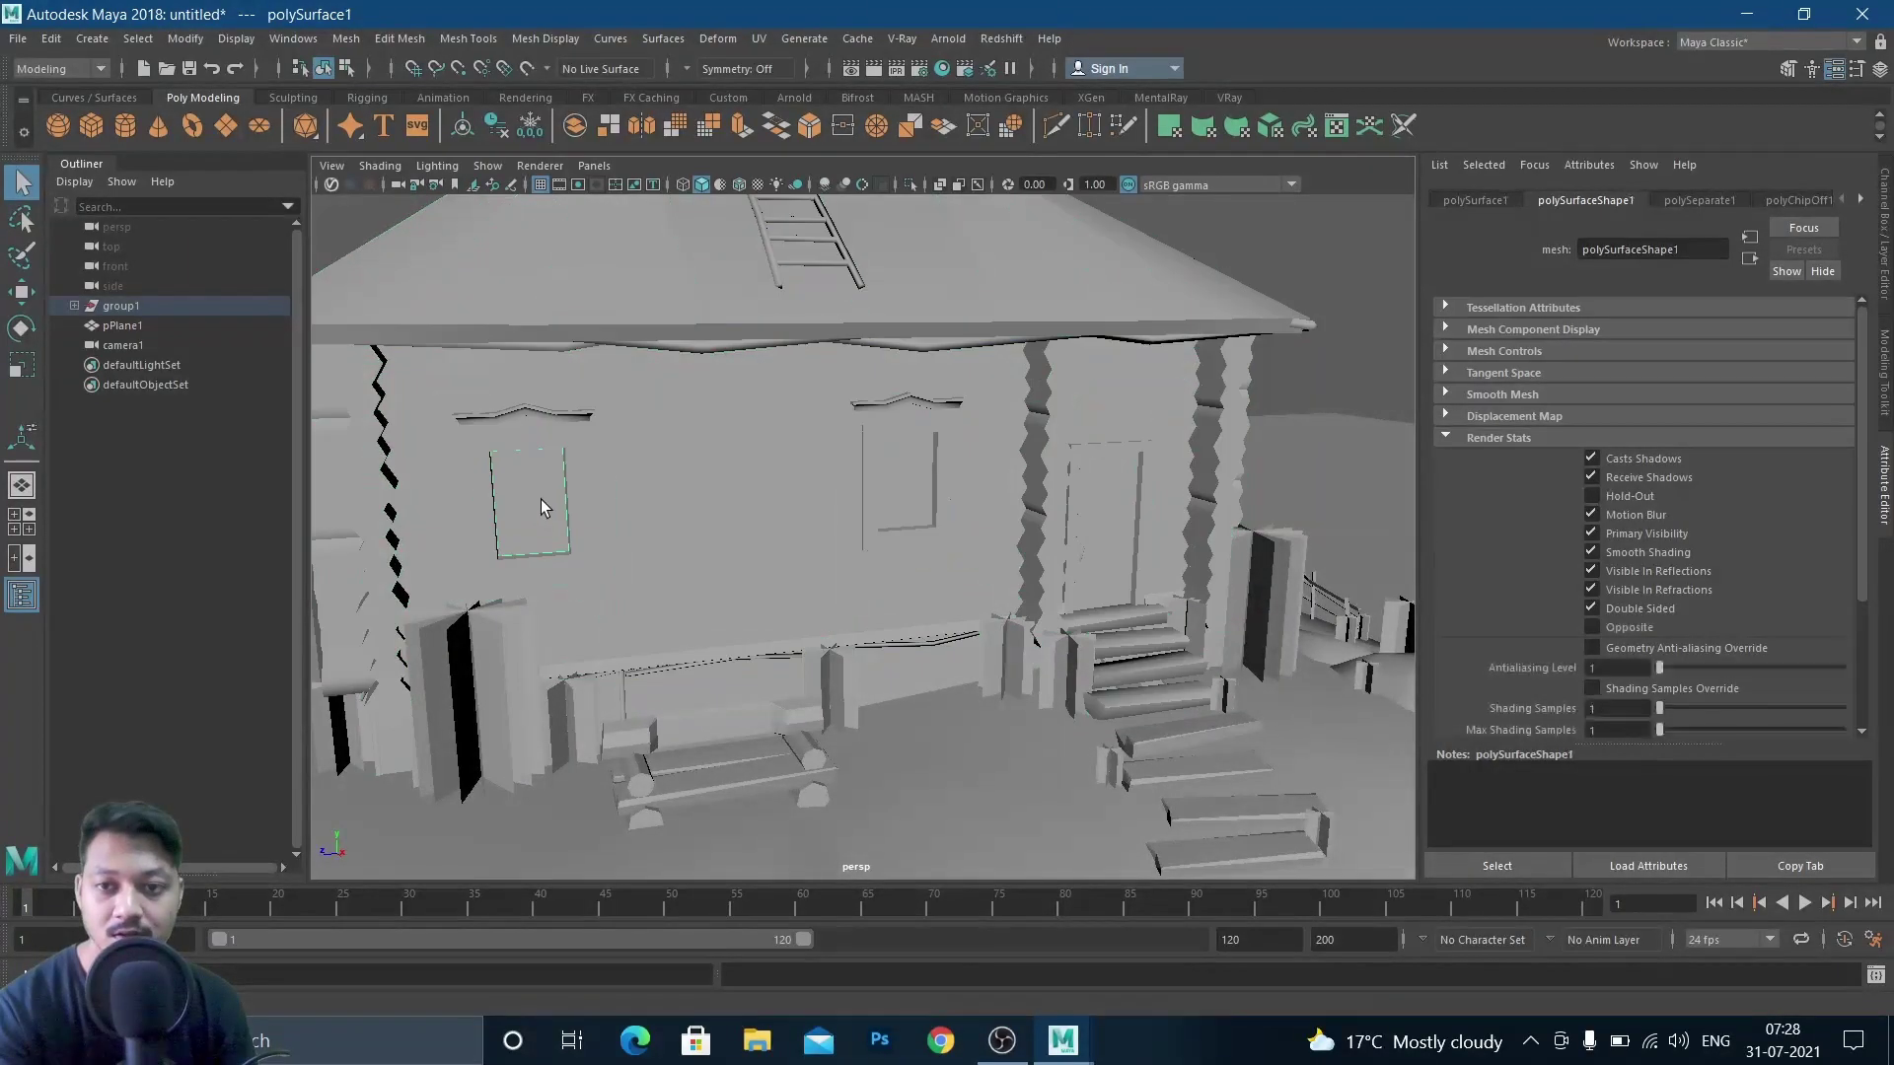
left_click_drag(1081, 511, 902, 497, "alt")
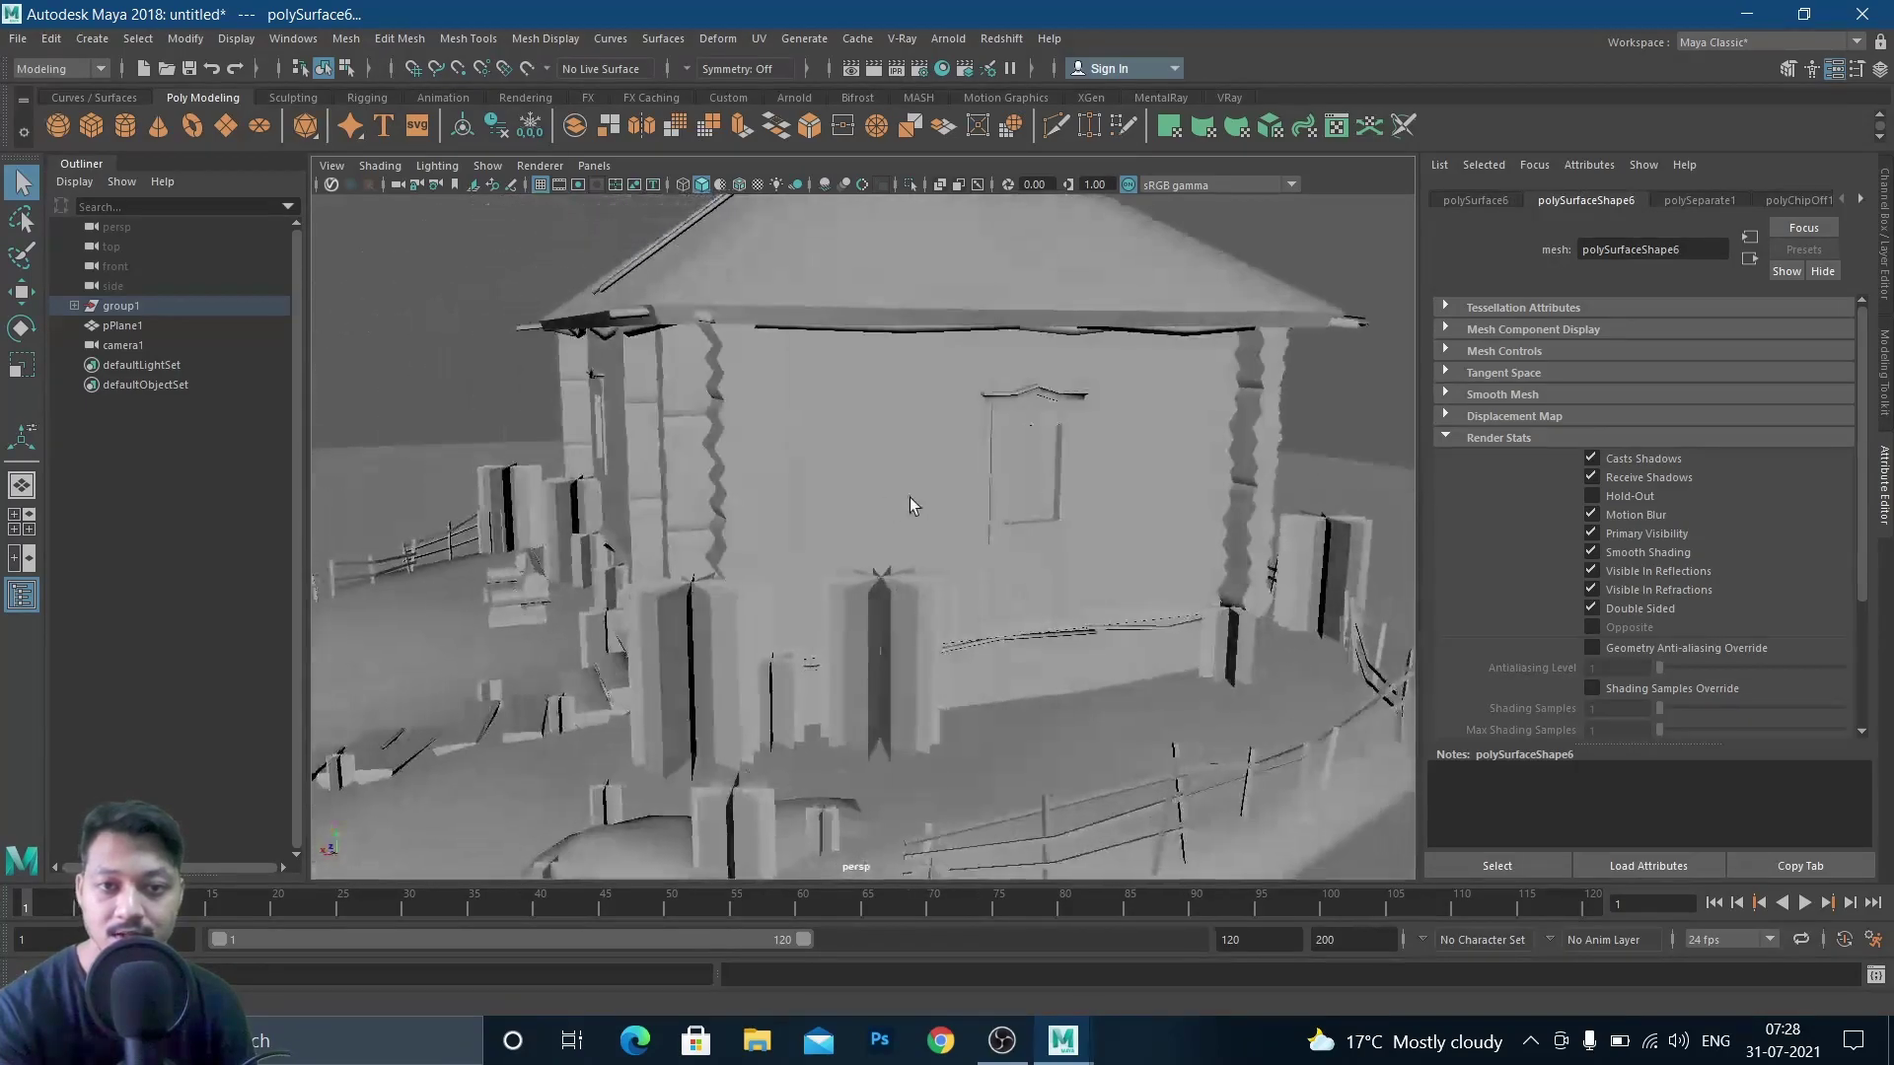
left_click(1039, 479)
left_click_drag(1144, 482, 953, 493, "alt")
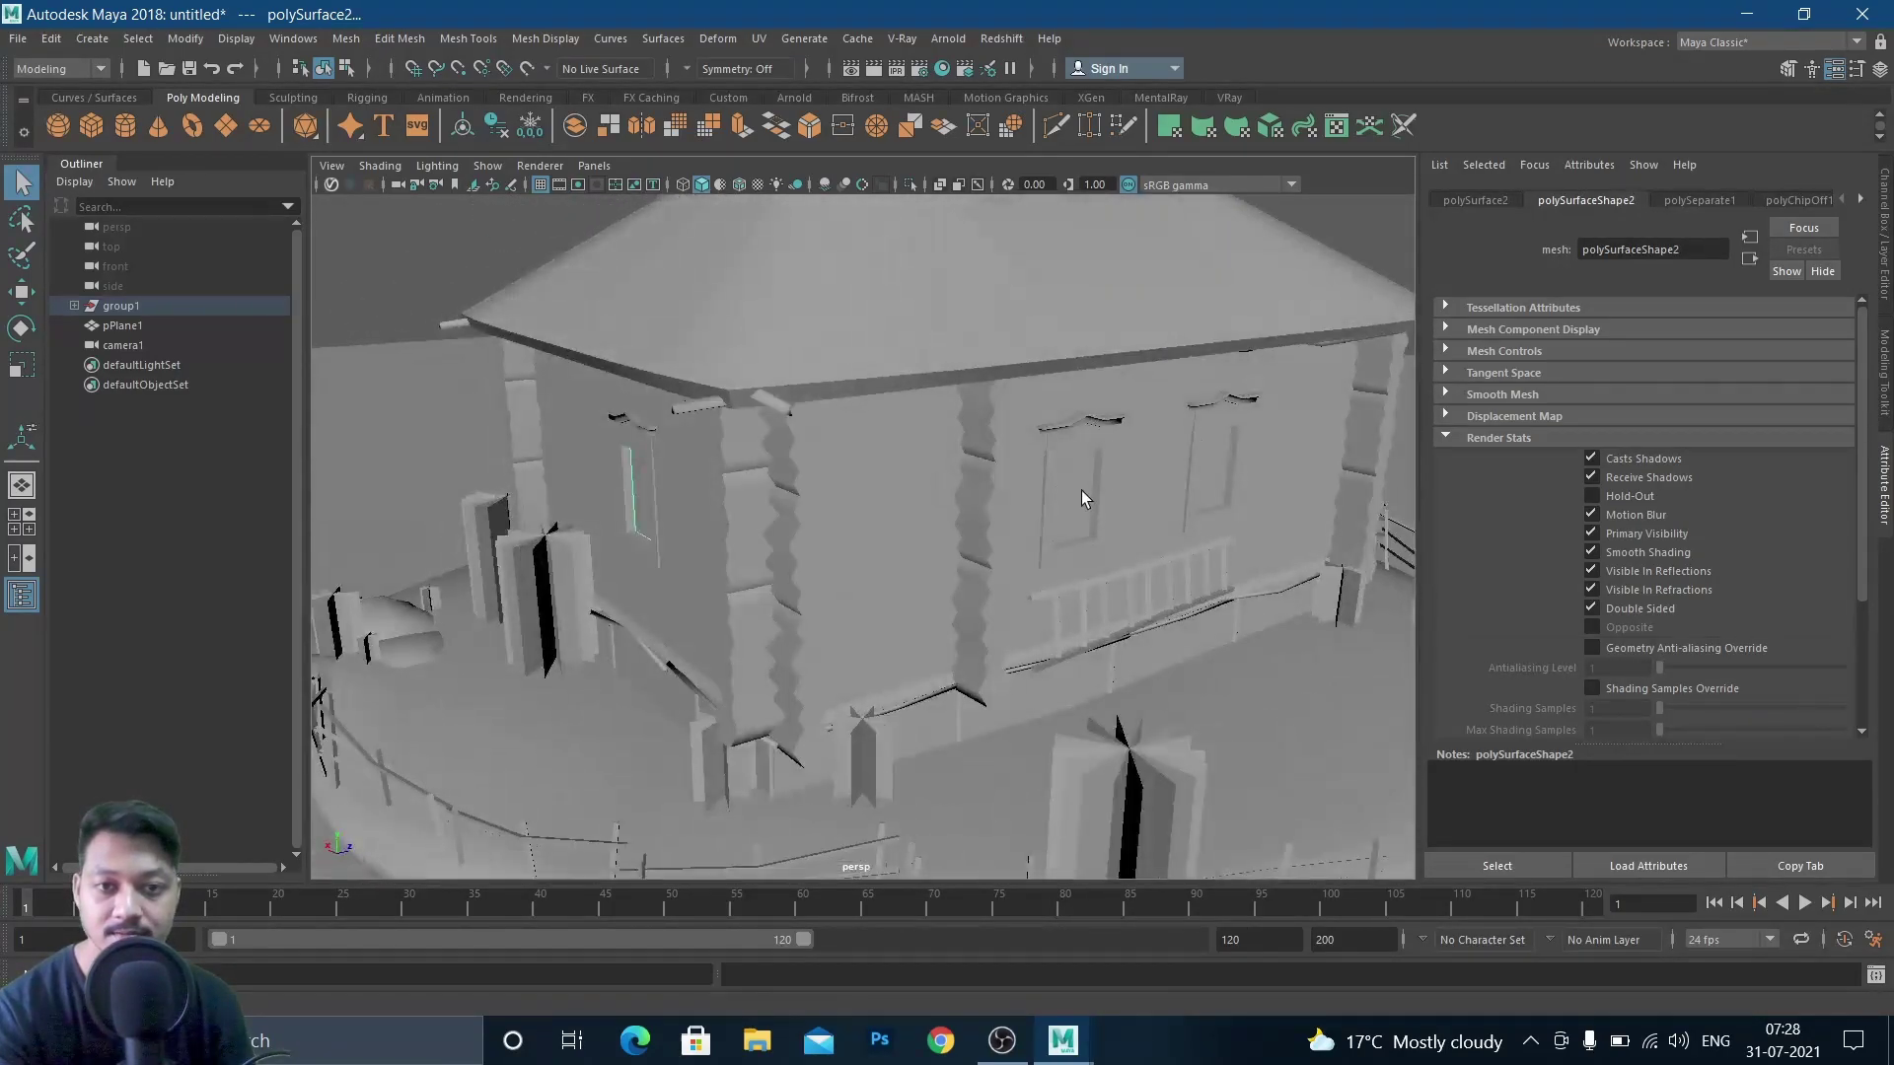
left_click(1085, 500)
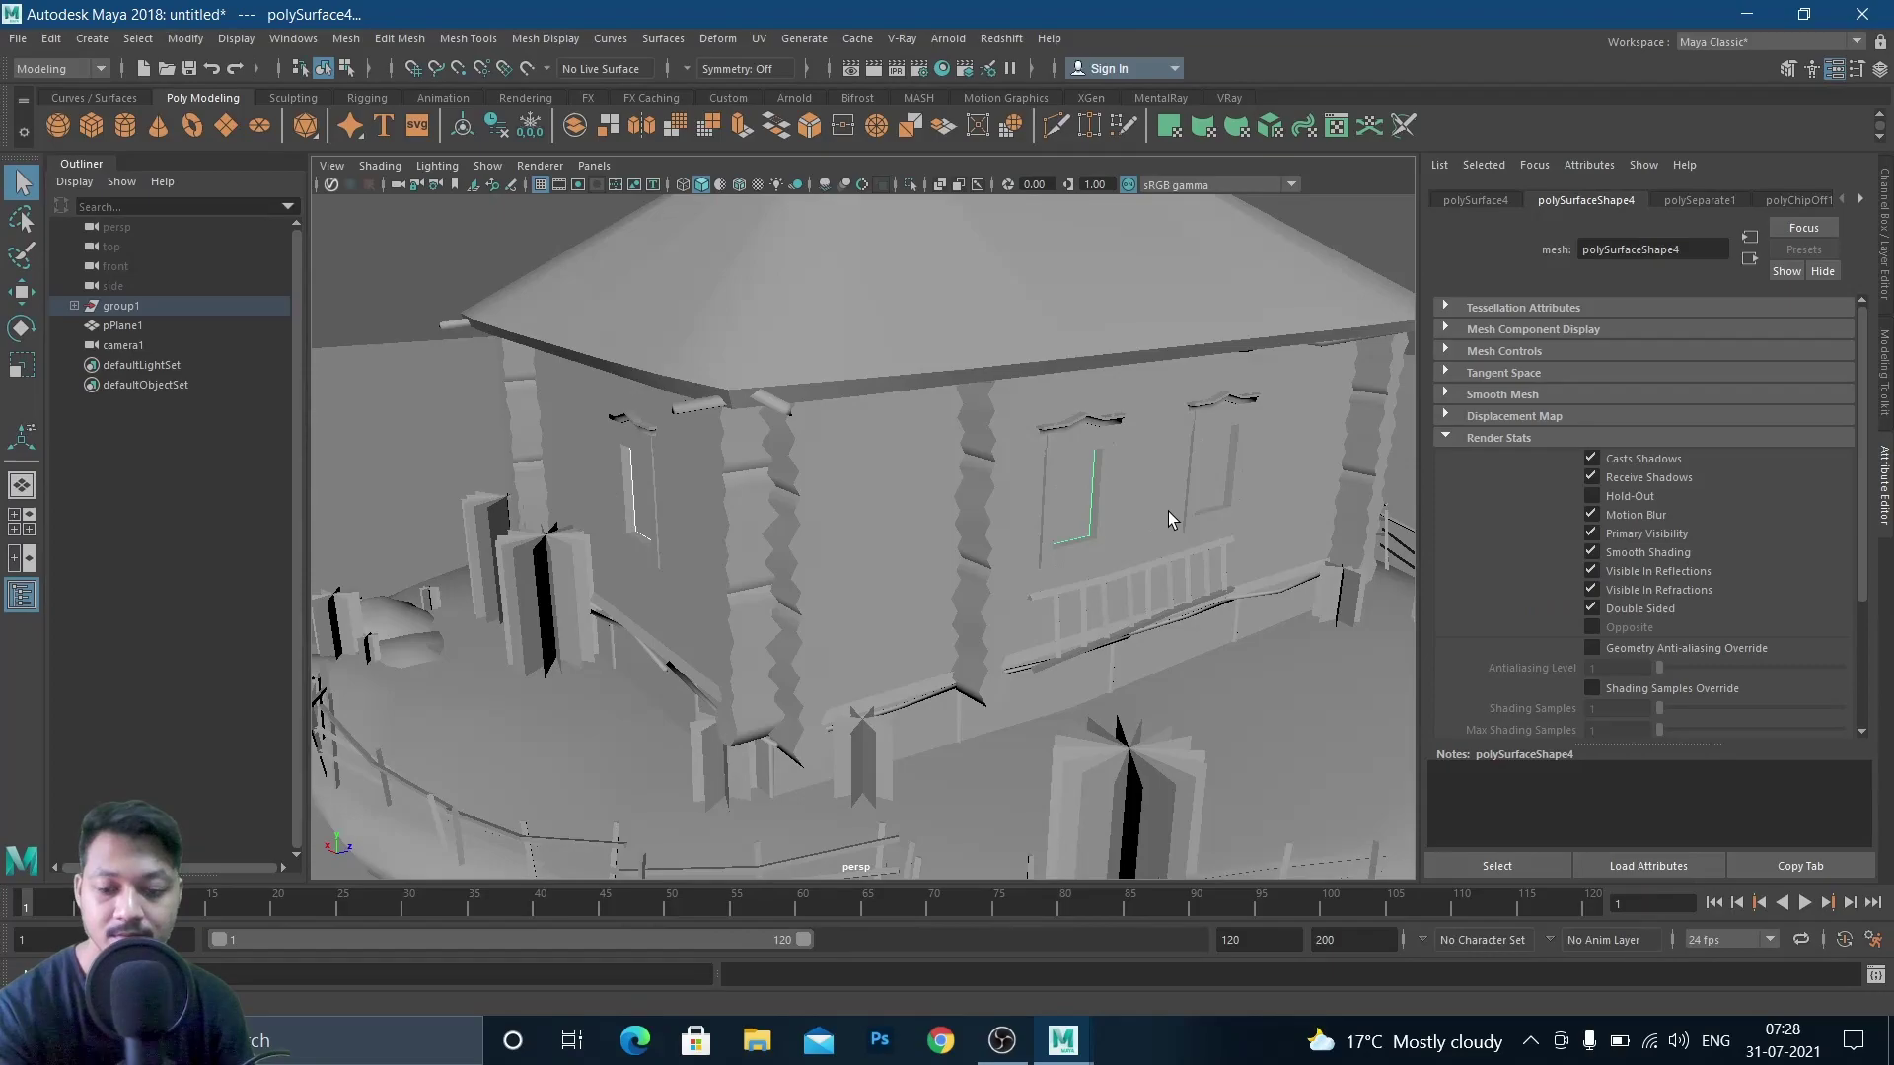
left_click_drag(1171, 511, 1024, 558, "alt")
left_click(1146, 519)
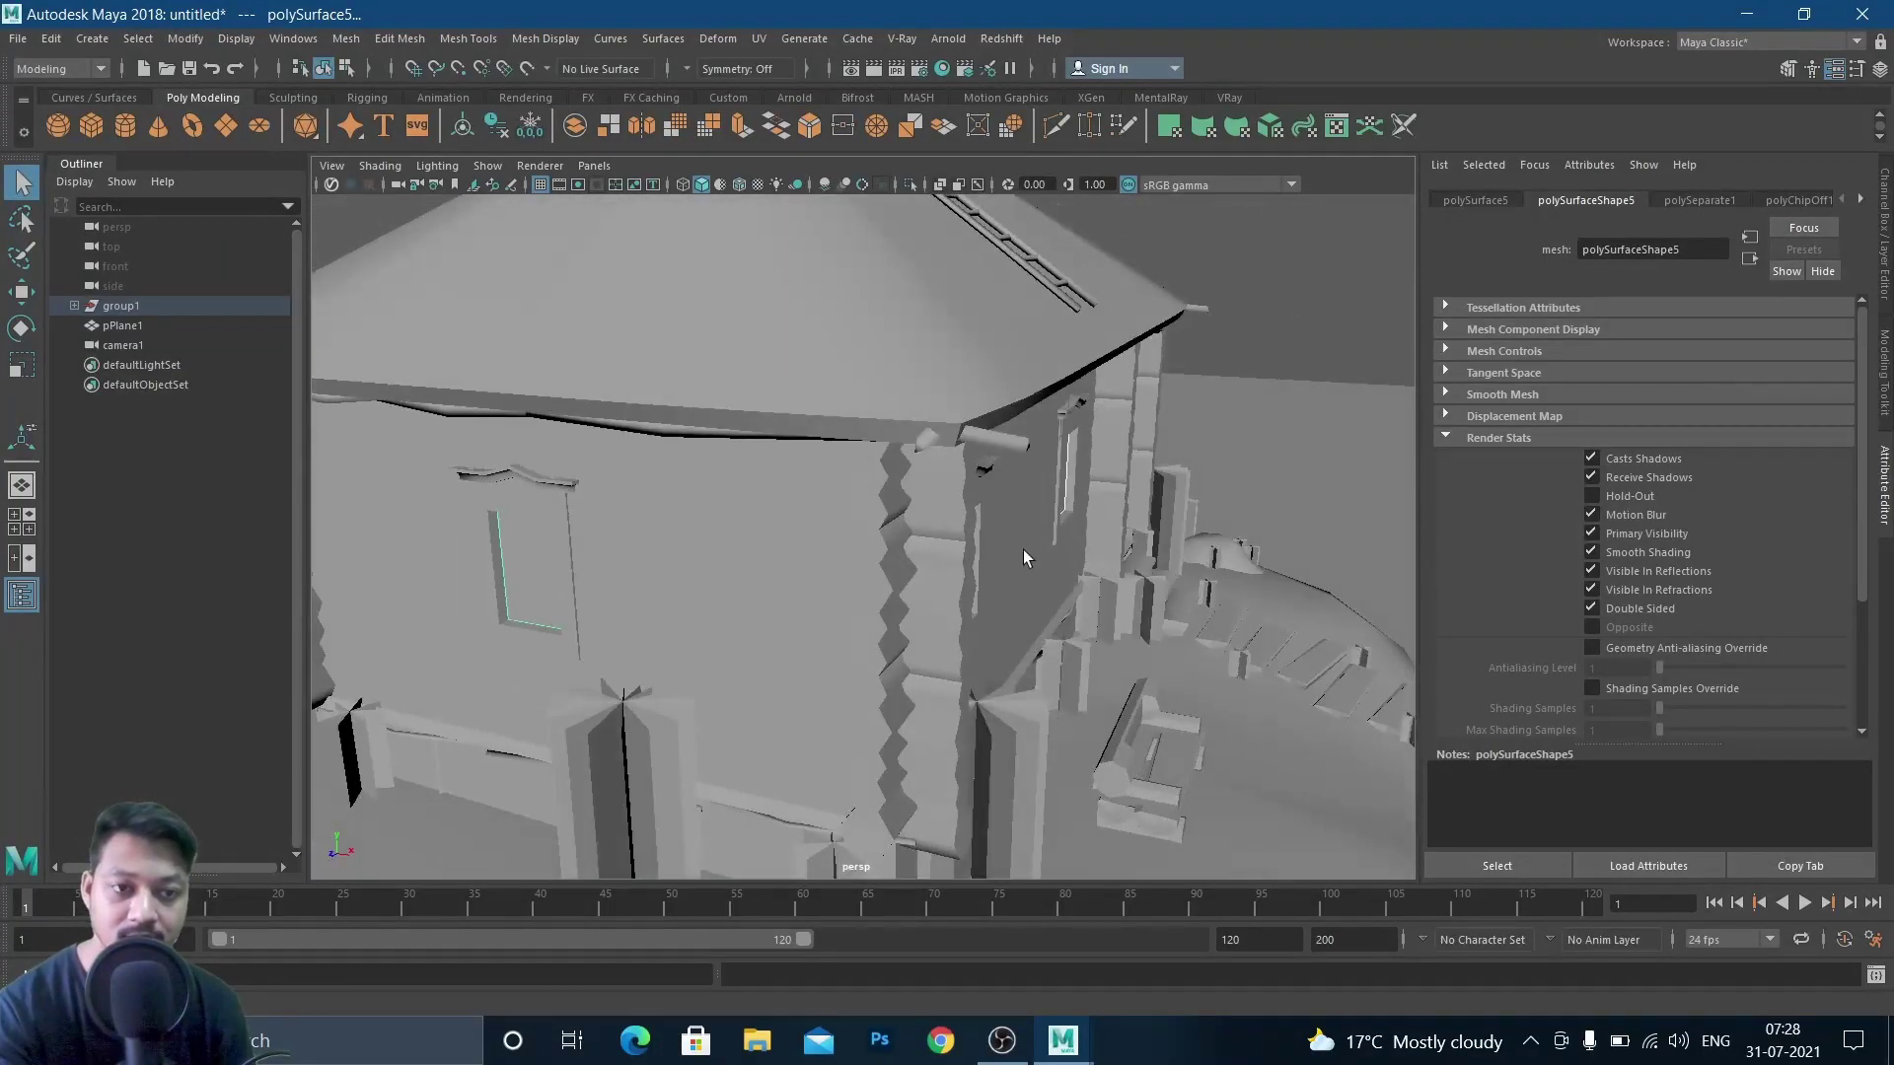
left_click(1605, 461)
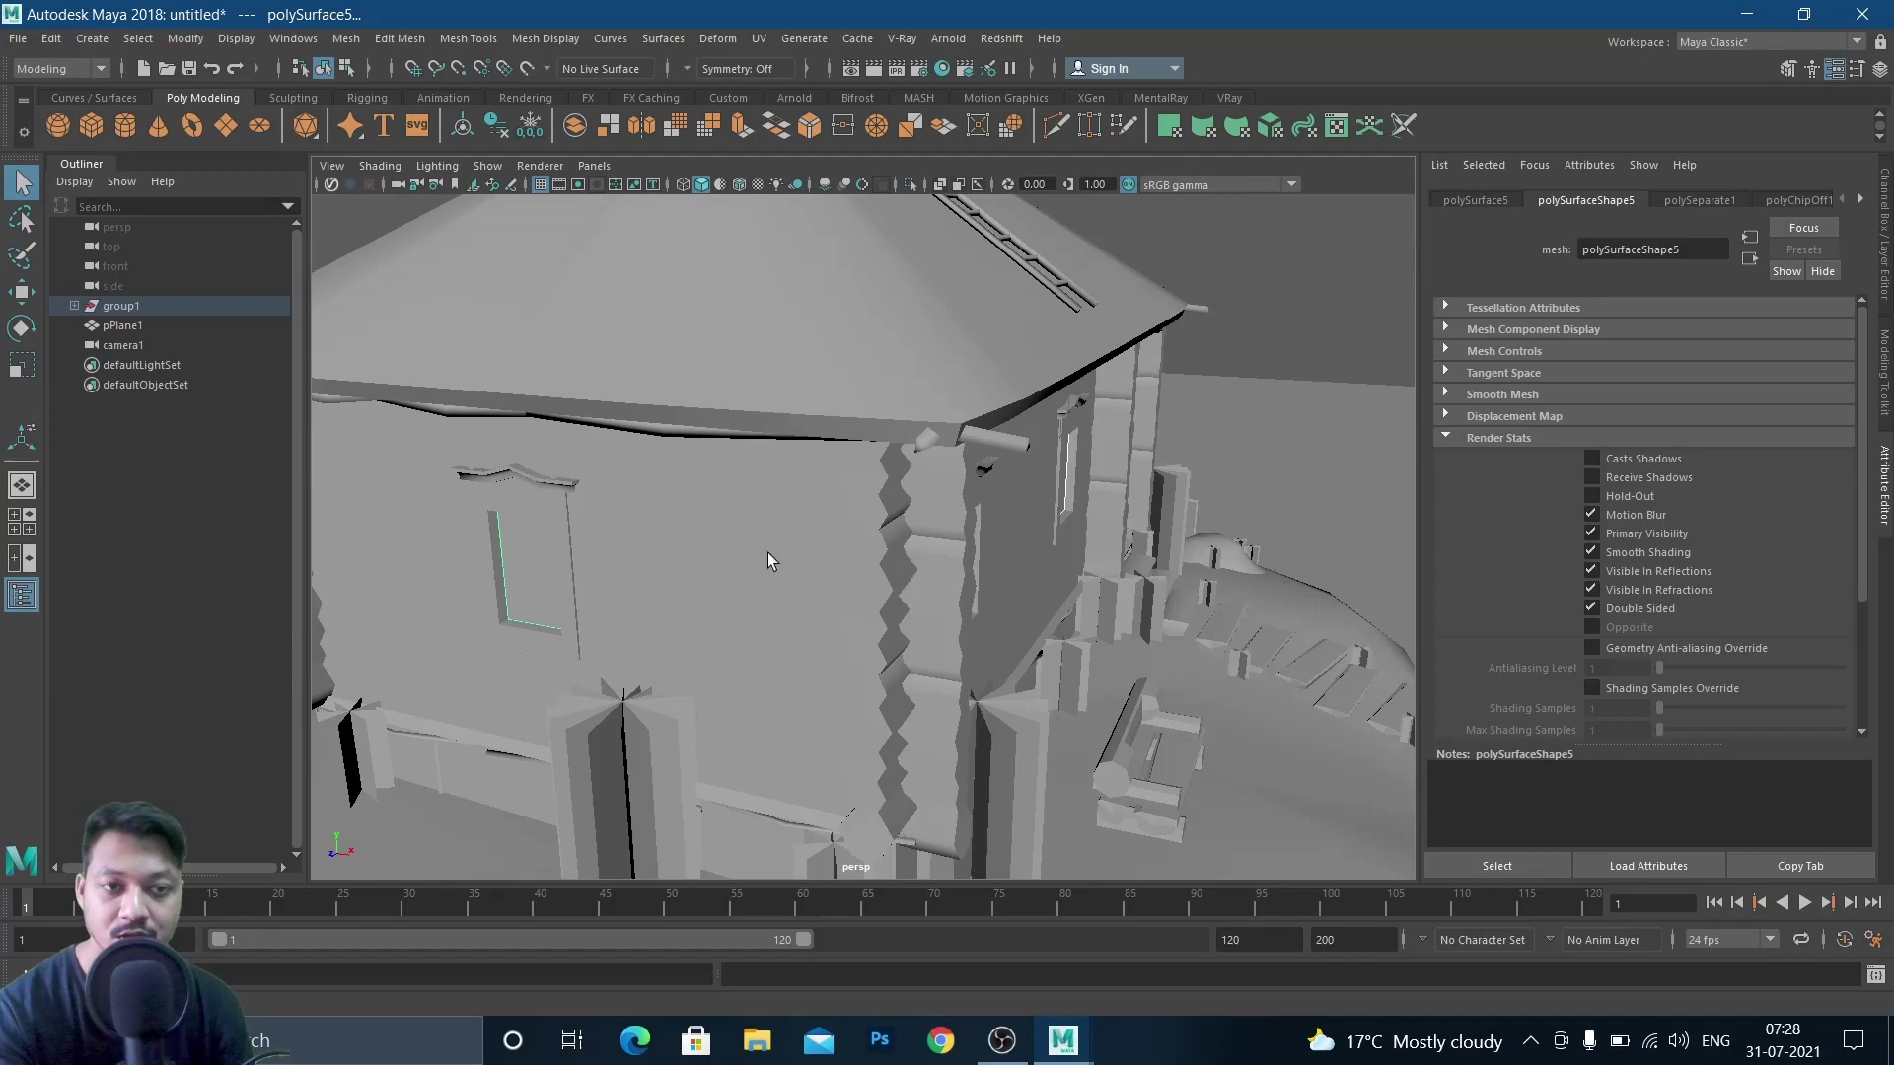
Turn off Casts Shadows and Receive Shadows for the panes of the windows above the wall-mounted ladder
scroll(673, 550, "down", 5)
left_click_drag(867, 542, 1097, 546, "alt")
left_click(1140, 542)
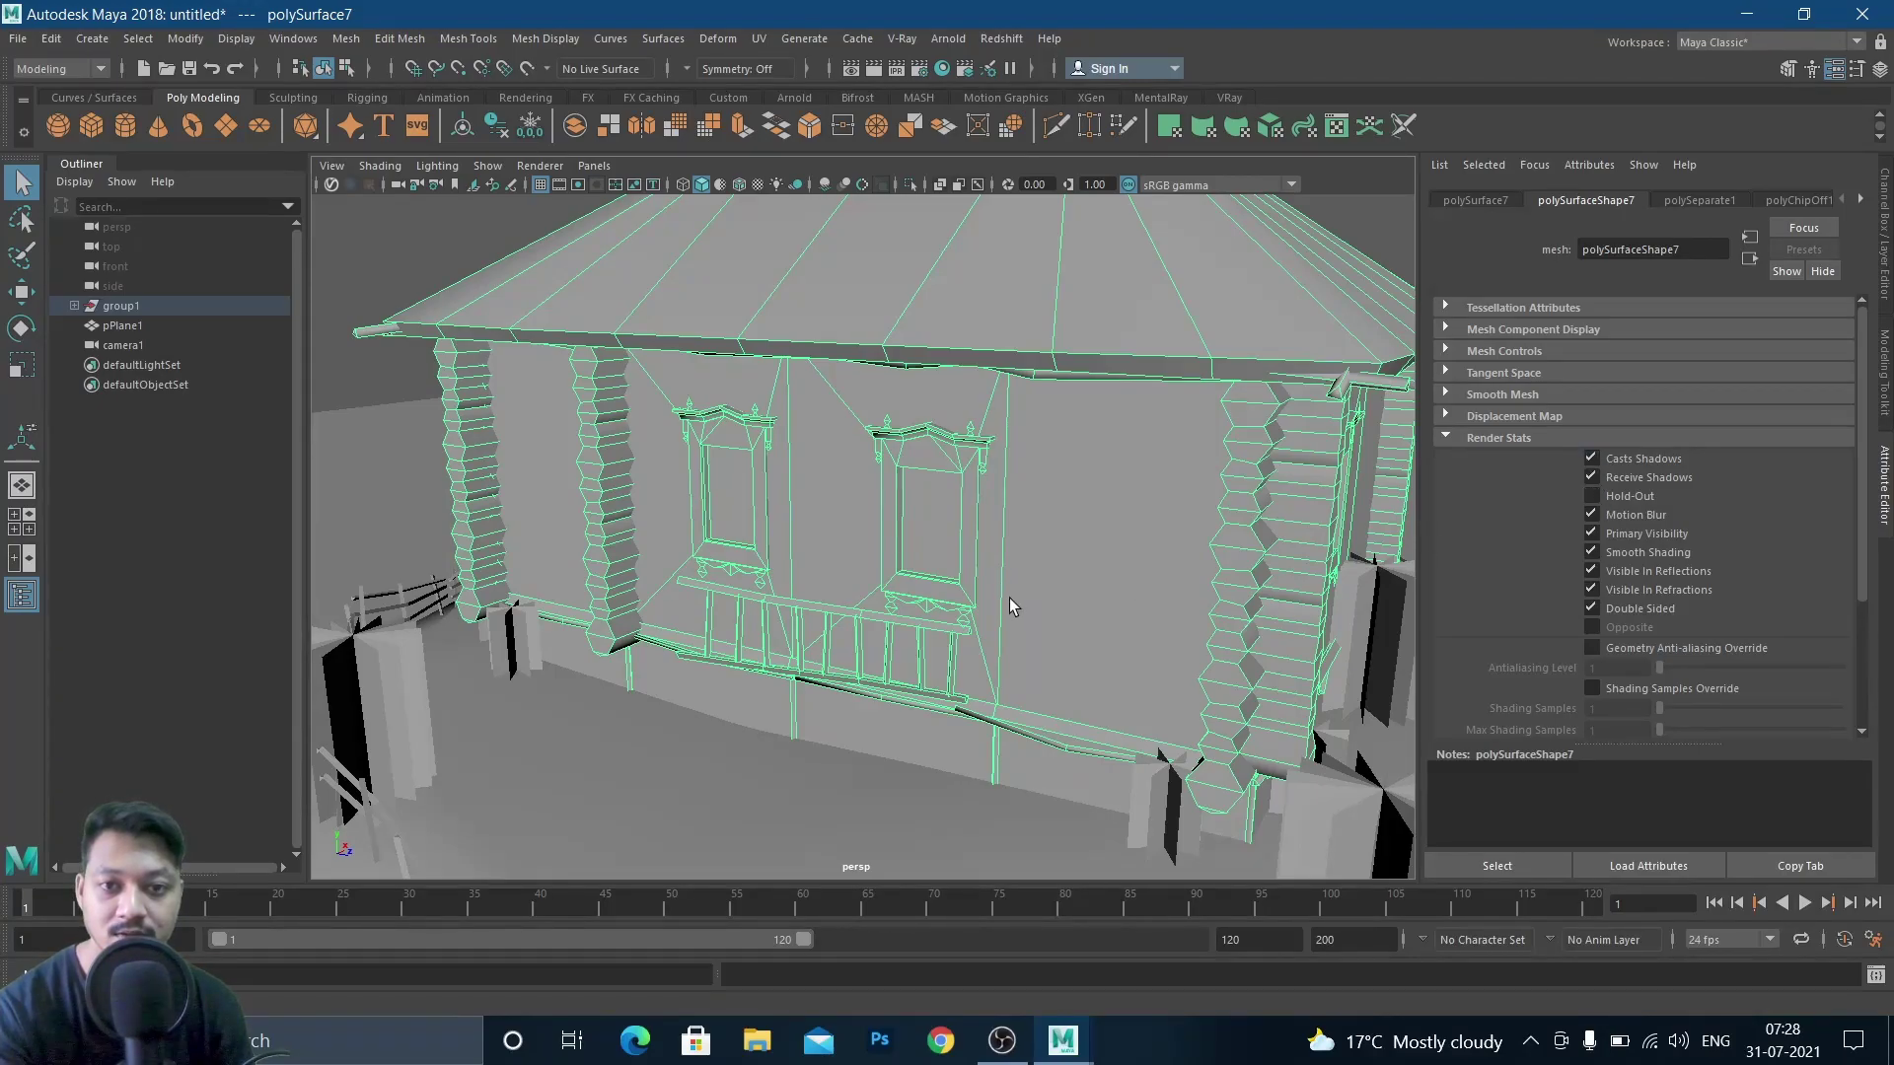
left_click_drag(915, 574, 1035, 551, "alt")
left_click(877, 493)
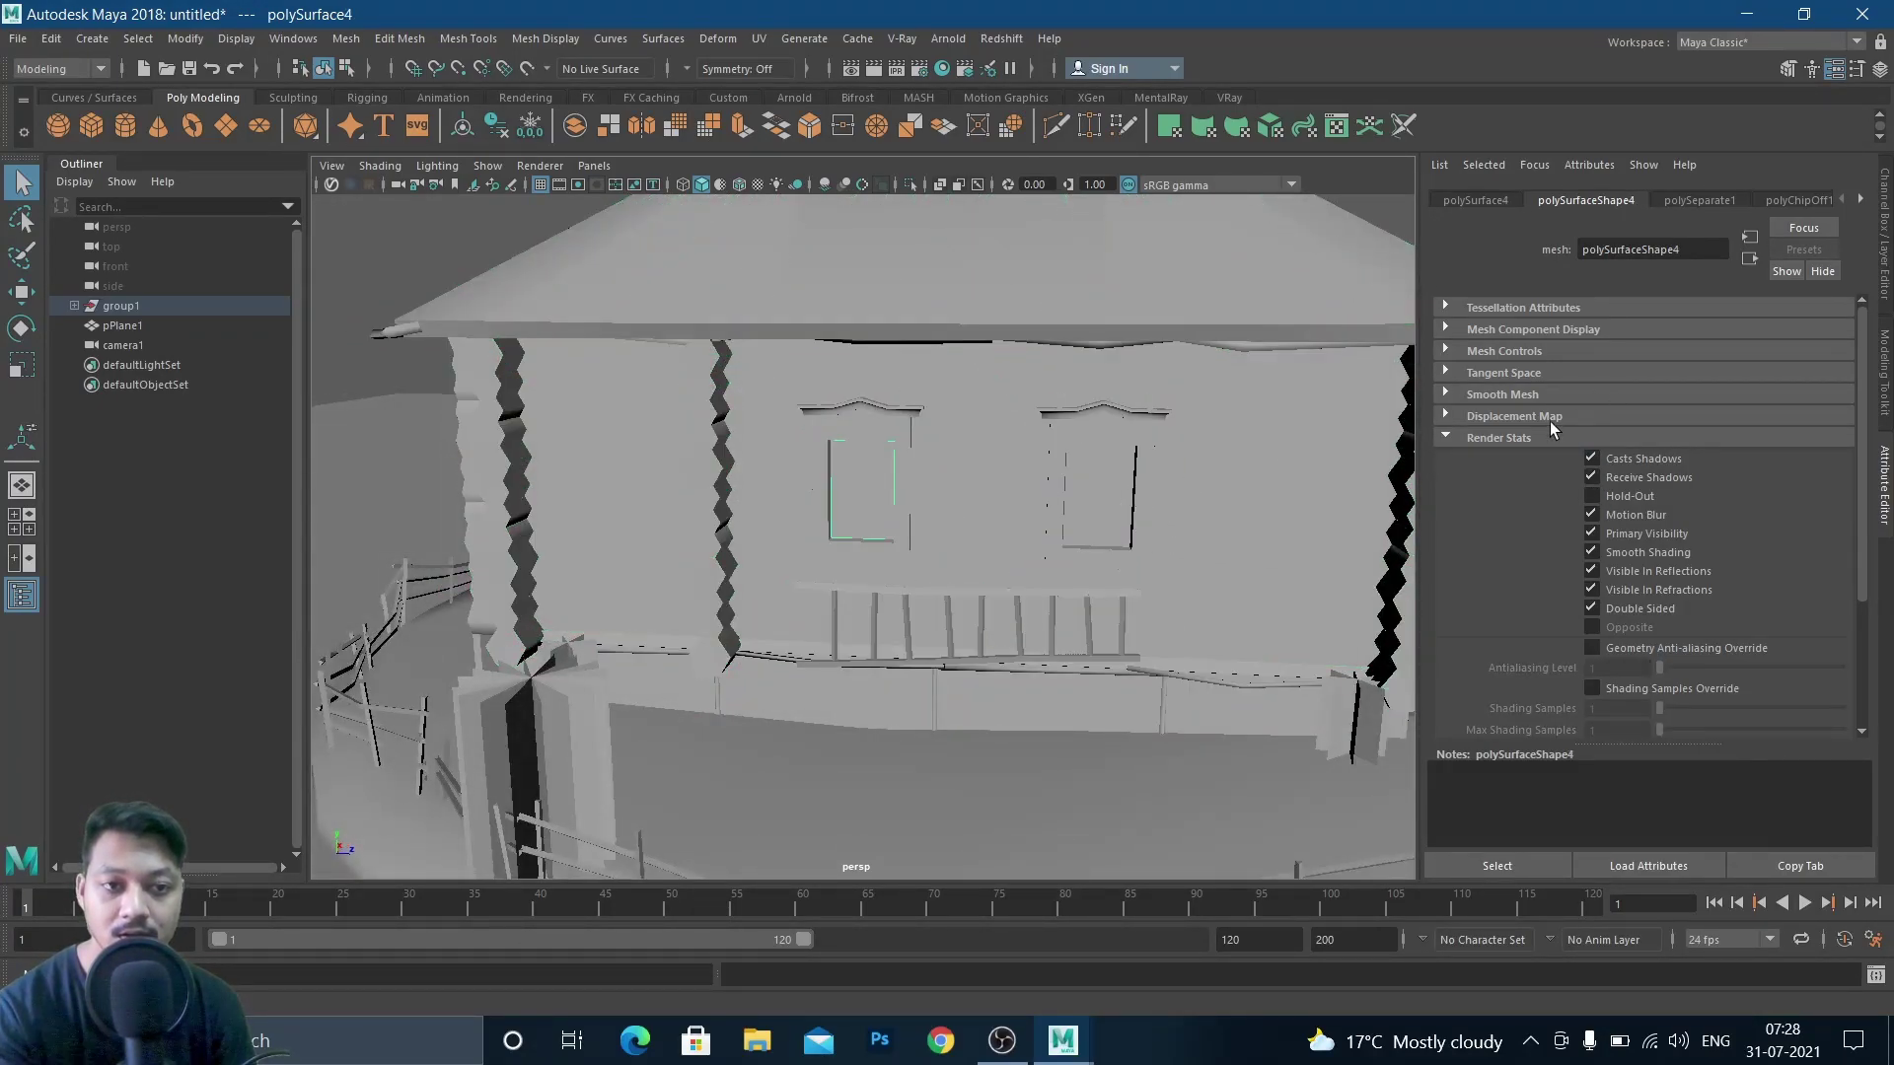
left_click(1080, 489)
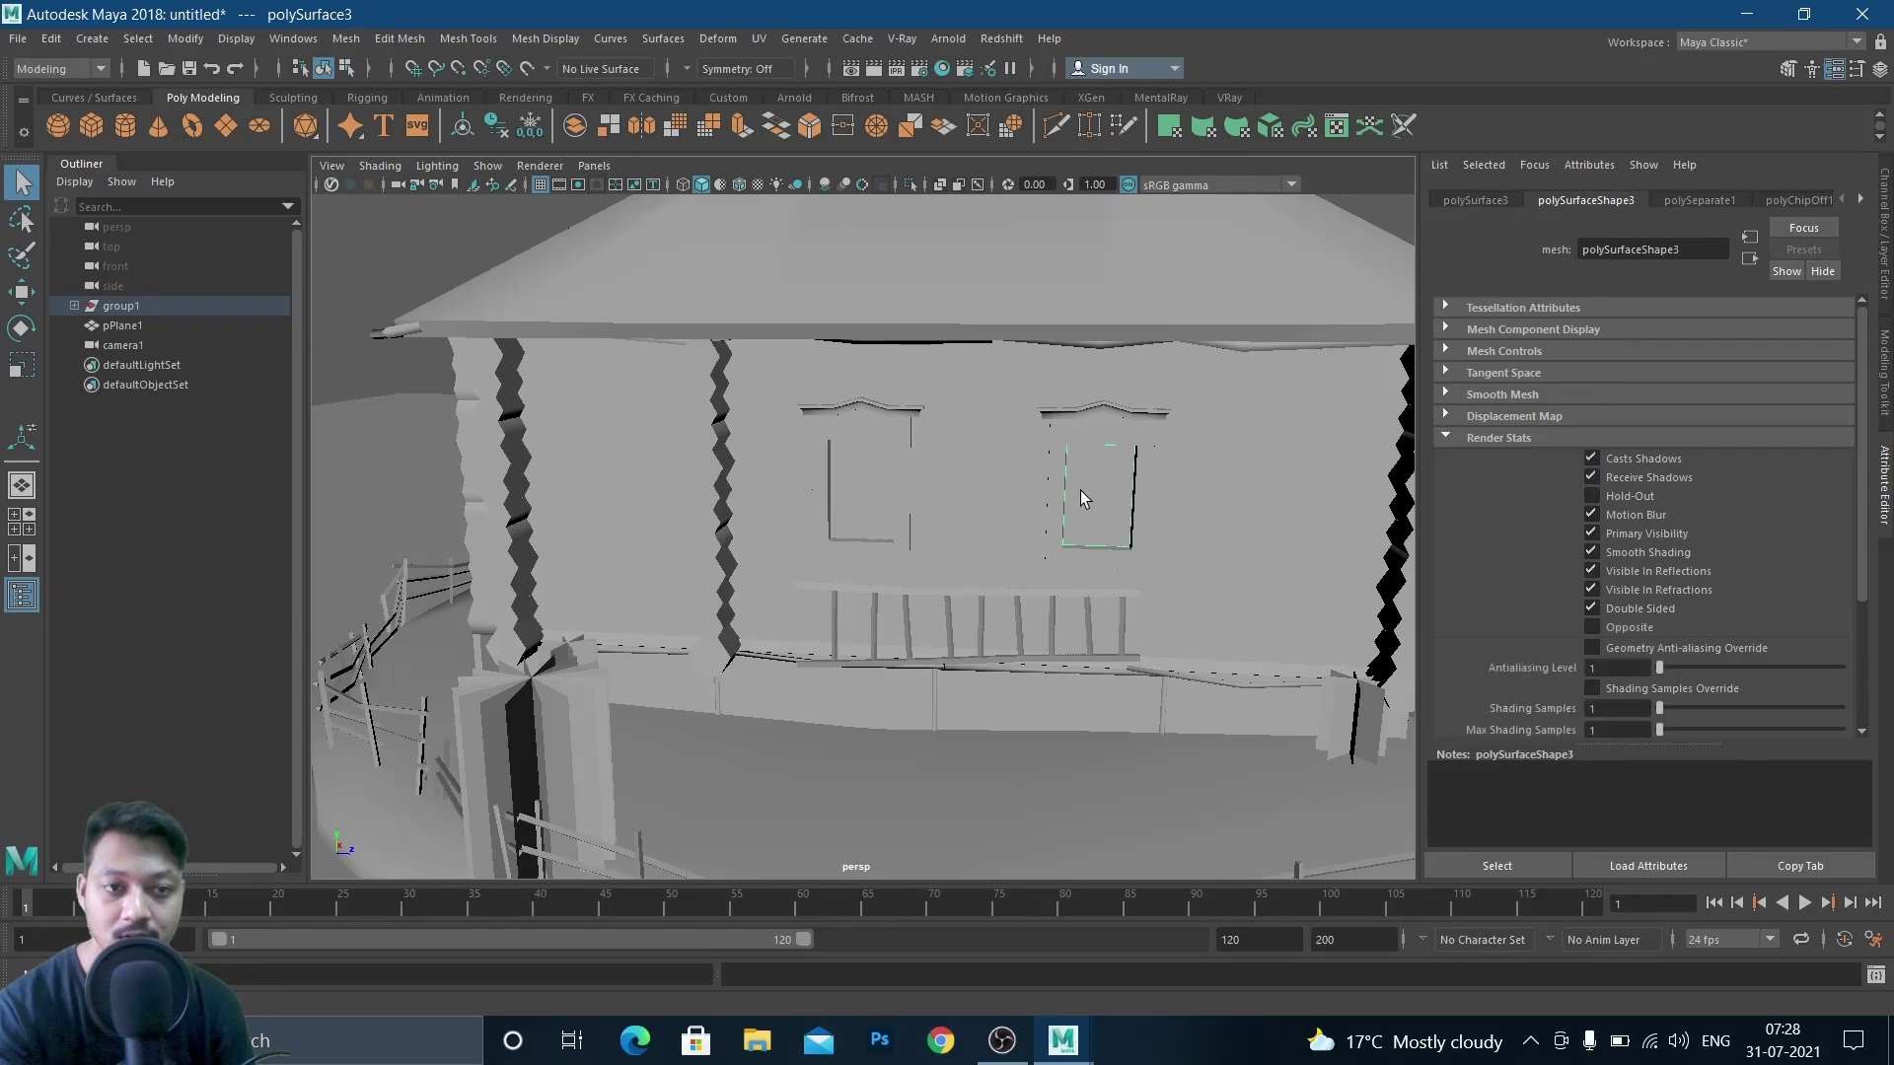
left_click(1591, 458)
left_click(1590, 477)
Turn off Casts Shadows and Receive Shadows for the two front window panes and the adjacent side window pane
left_click_drag(1321, 532, 1106, 520, "alt")
left_click_drag(1315, 496, 553, 448, "alt")
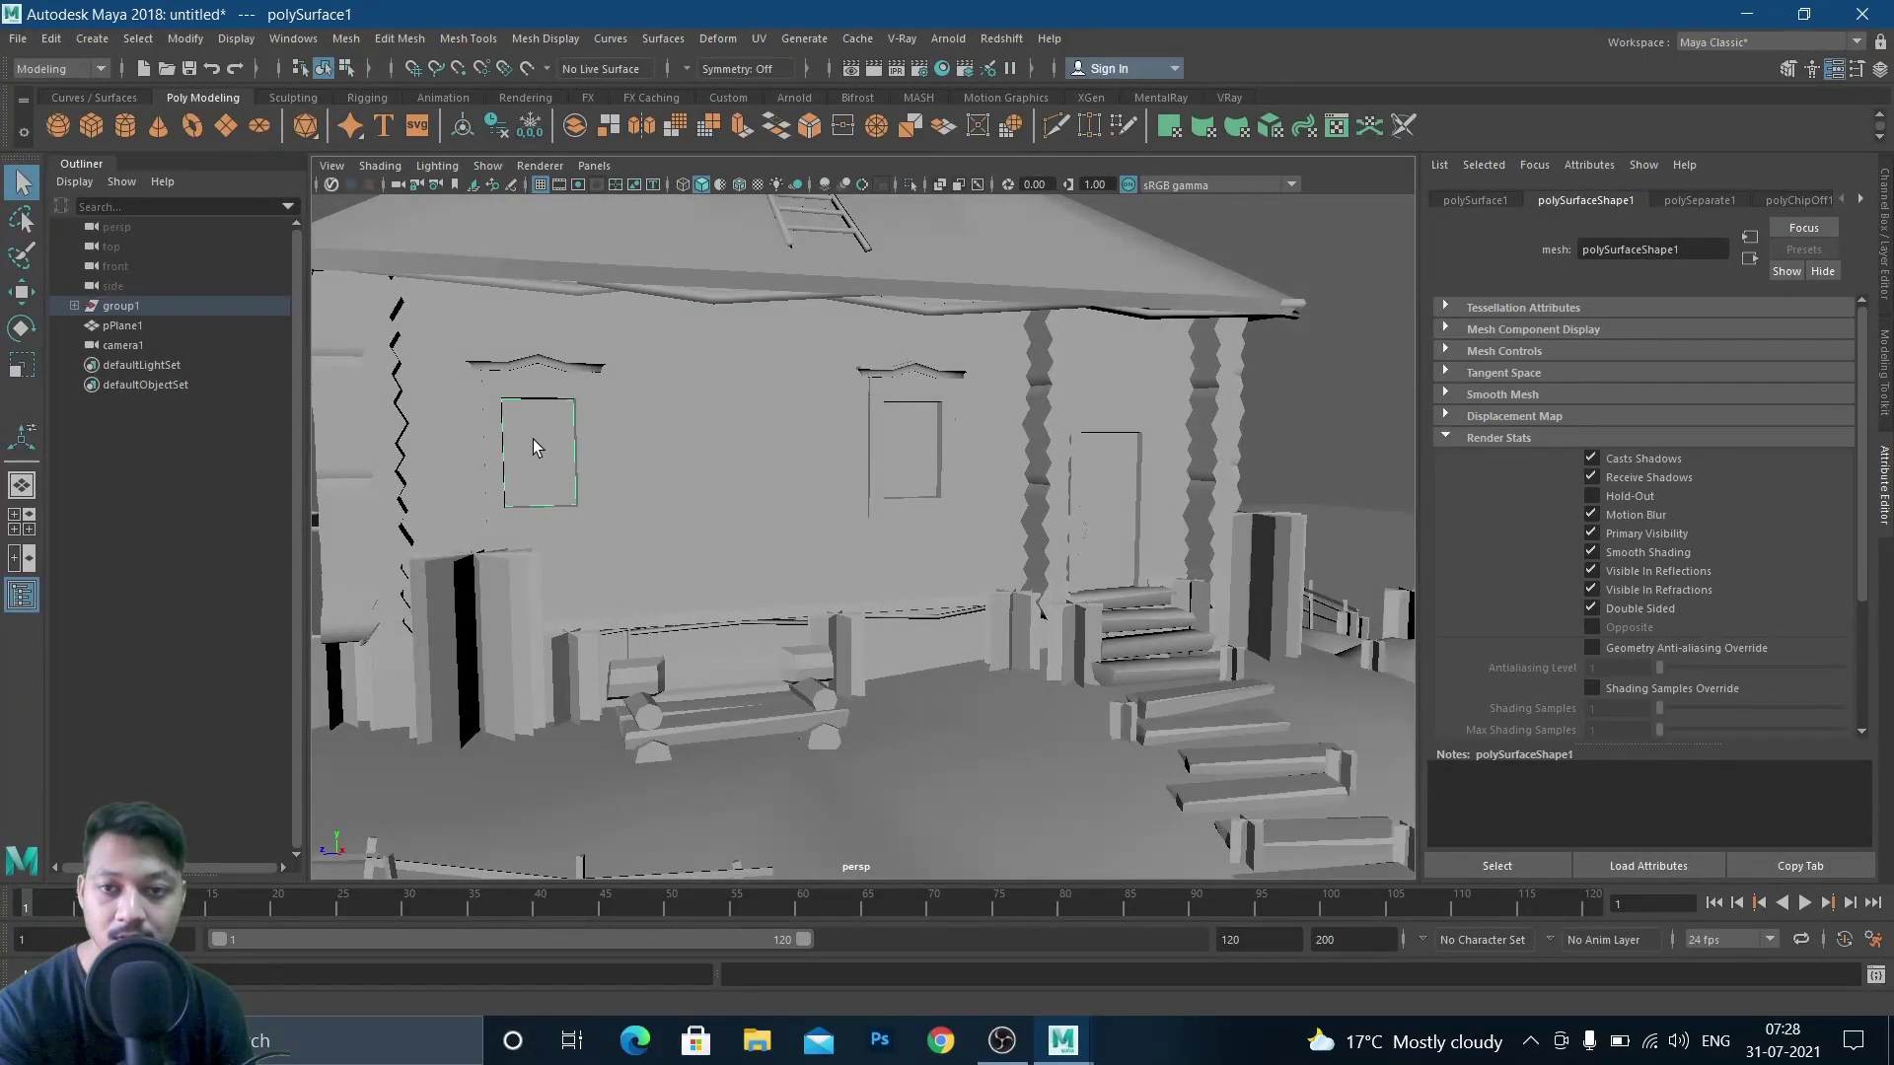
left_click(1591, 459)
left_click(1591, 477)
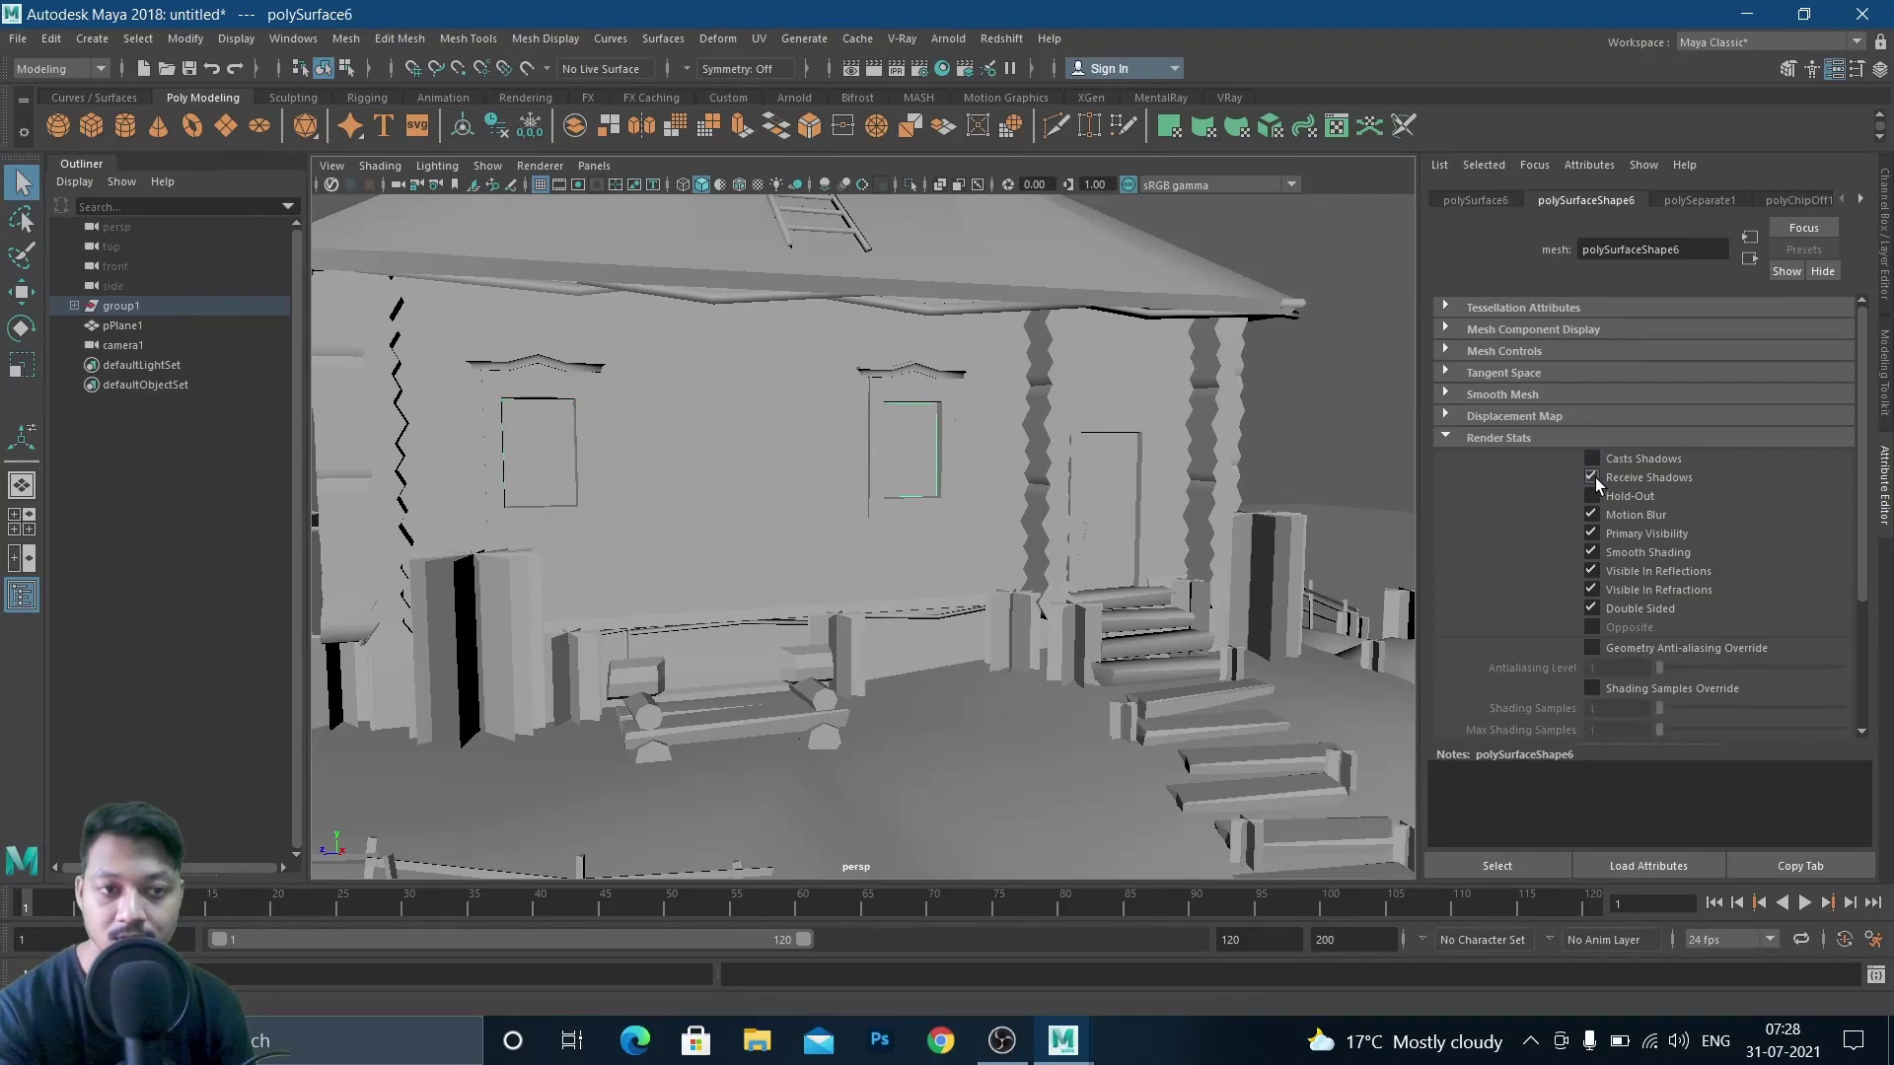
left_click_drag(1150, 505, 1101, 463, "alt")
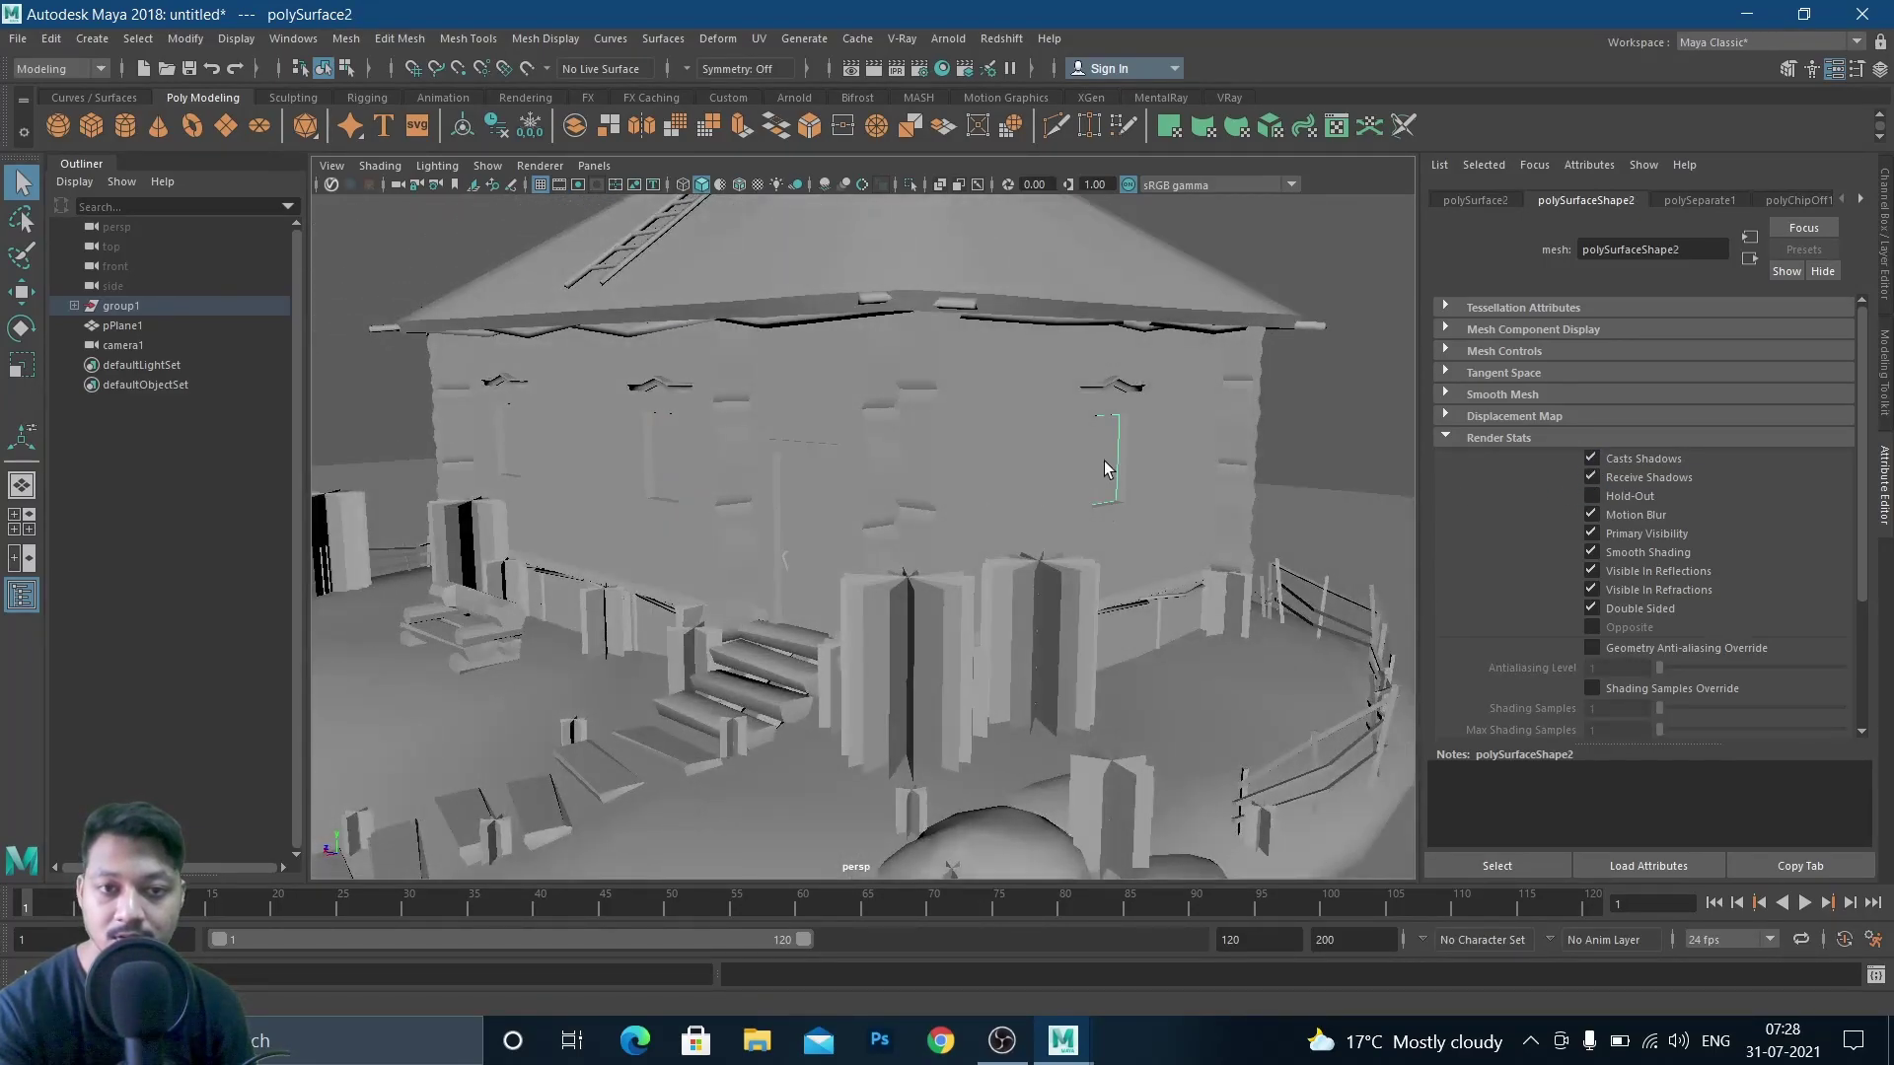
left_click(1591, 477)
Check the shadow options of the individual window panes on each side of the house
left_click_drag(1164, 530, 878, 538, "alt")
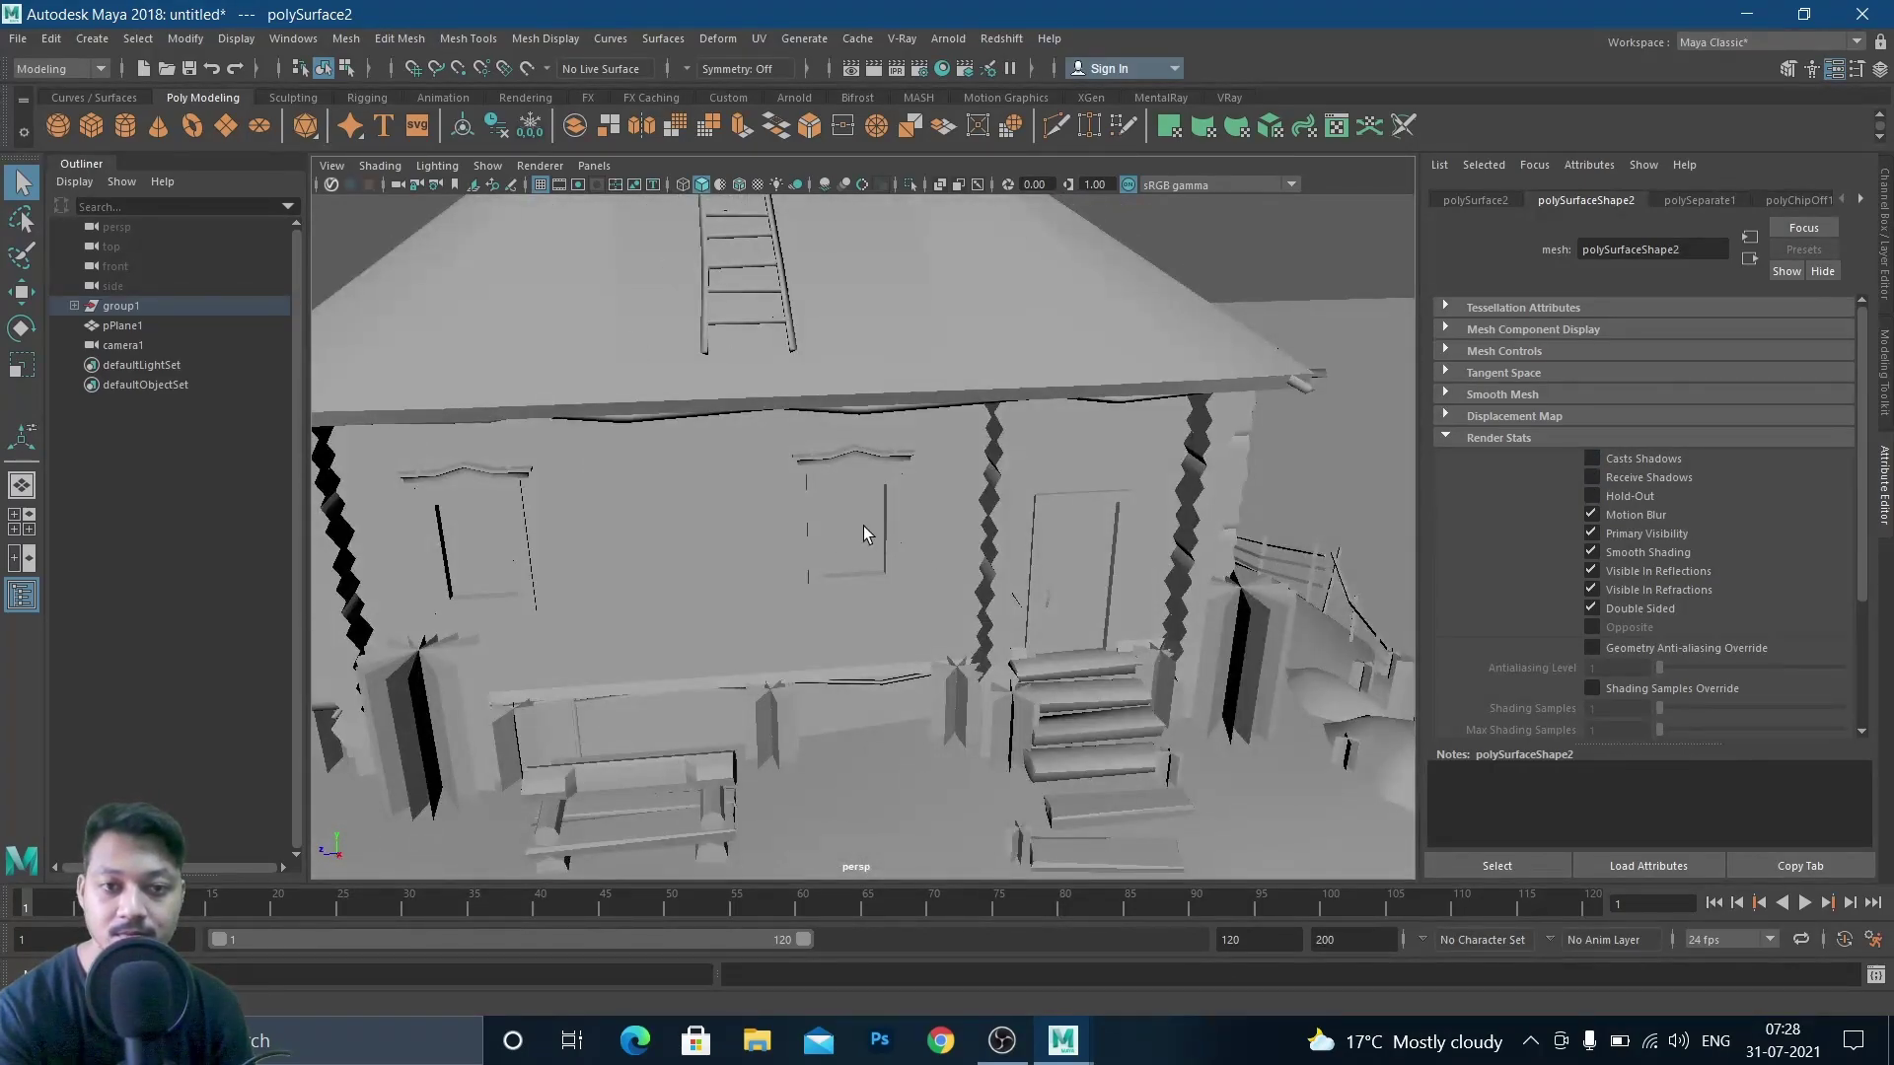
left_click(478, 547)
left_click_drag(478, 548, 1097, 533, "alt")
left_click(1087, 514)
left_click(1185, 518)
left_click_drag(1258, 523, 884, 533, "alt")
Examine the interior of the house, including its walls, windows and ground, from inside the perspective view
left_click_drag(930, 521, 789, 566, "alt")
scroll(1062, 535, "up", 2)
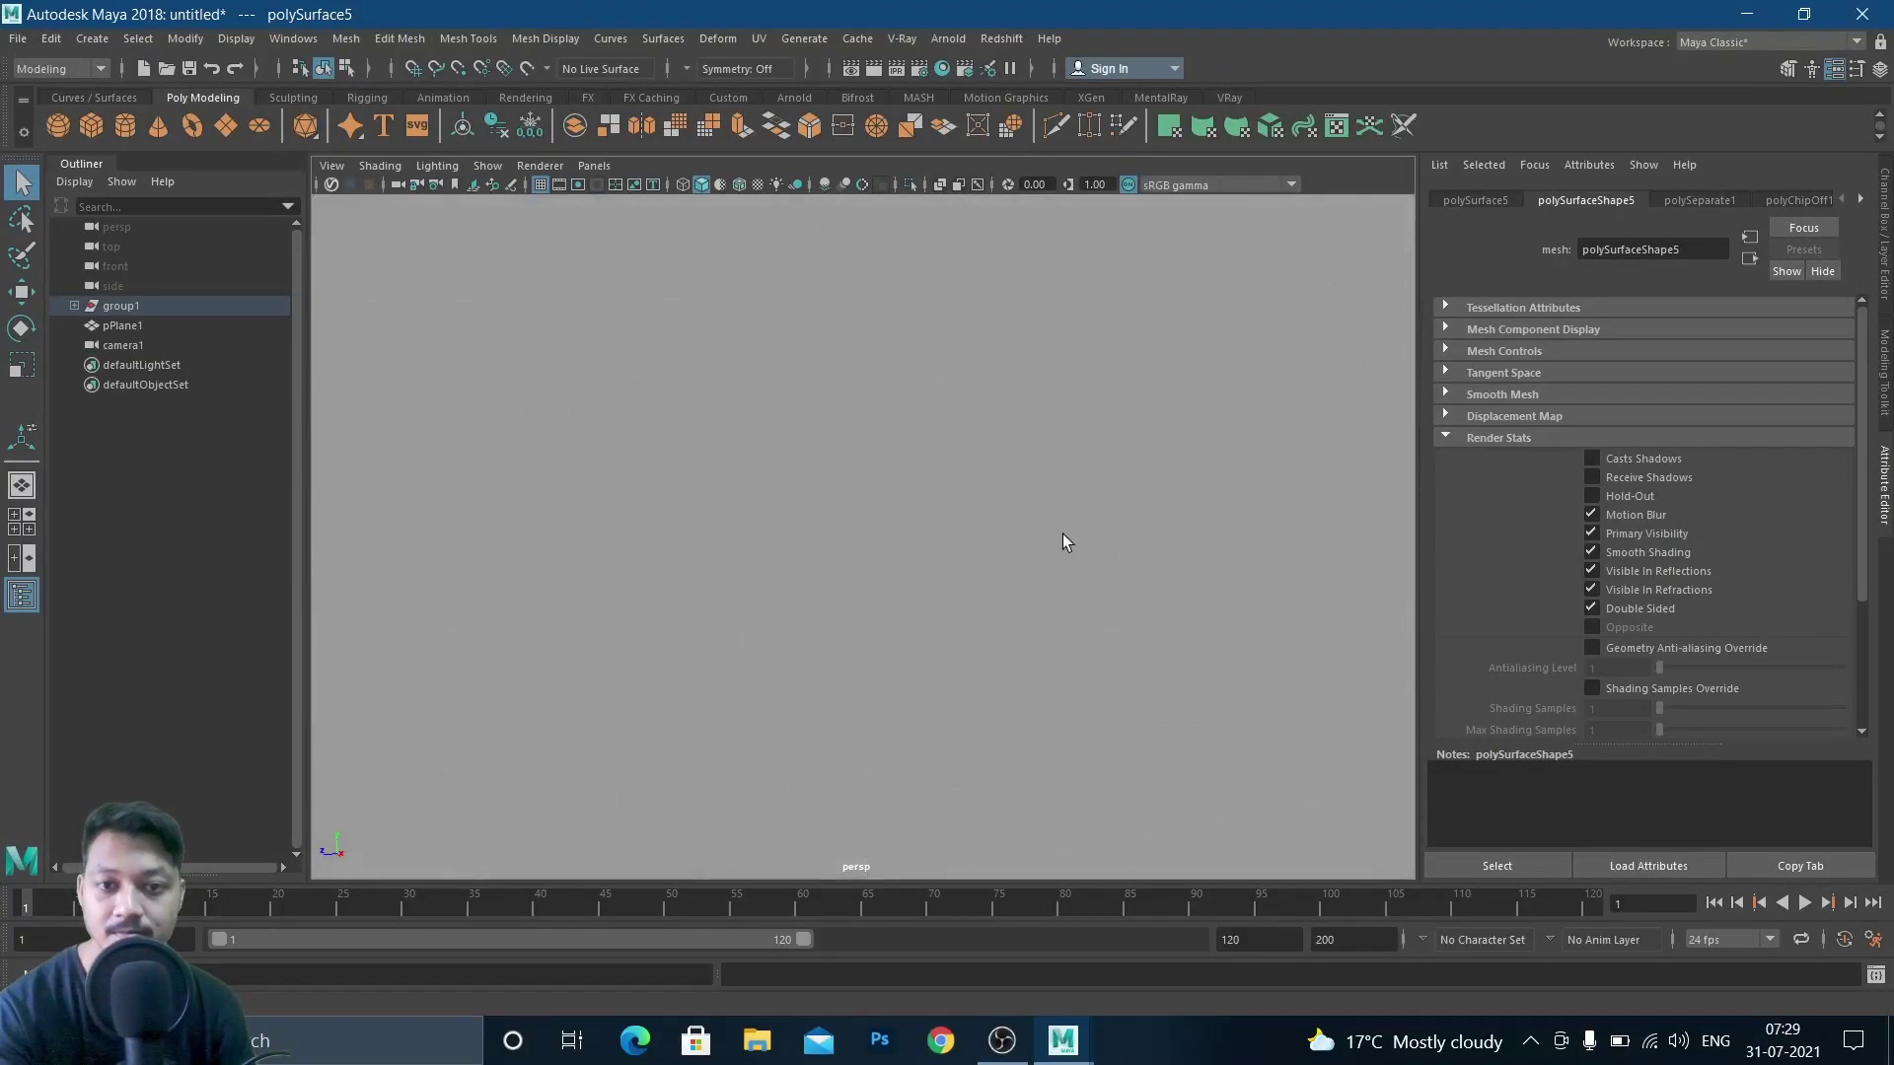
scroll(1054, 533, "down", 1)
scroll(1057, 524, "up", 1)
left_click_drag(1056, 524, 660, 506, "alt")
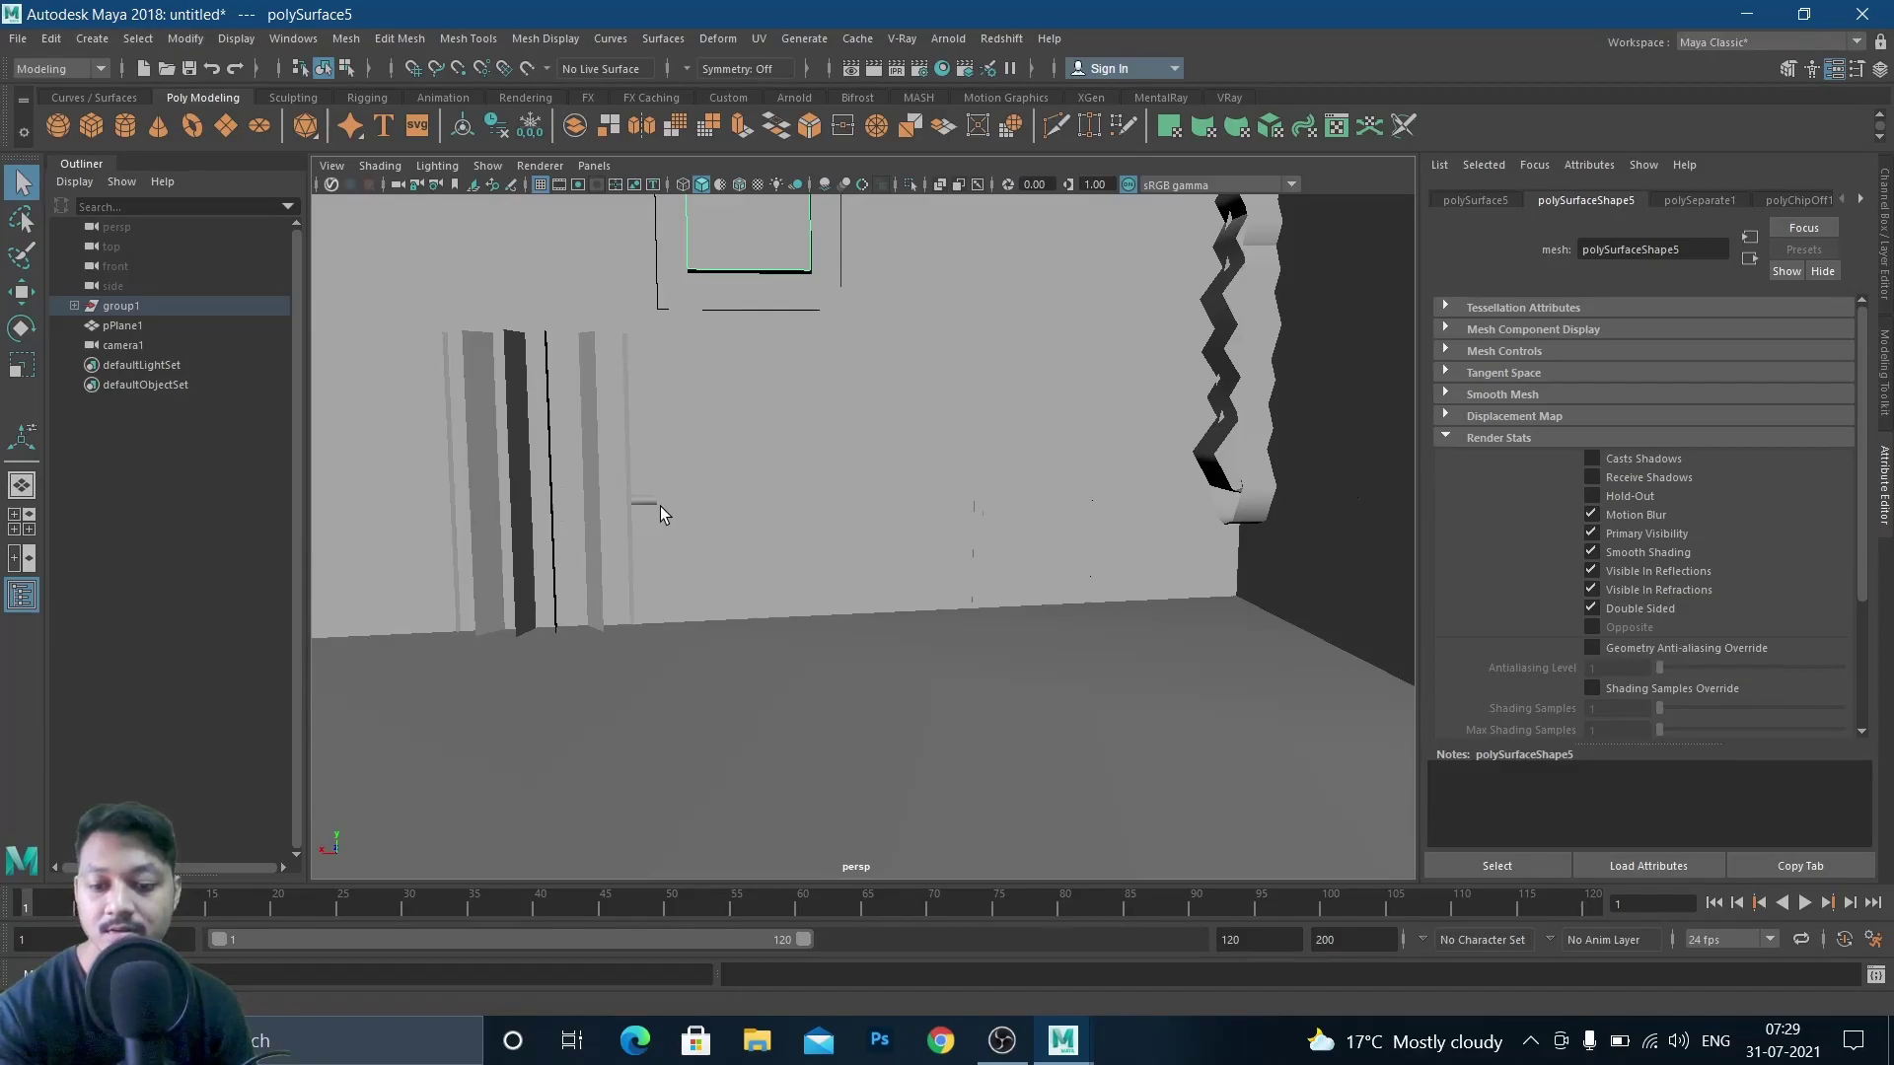
key("f")
scroll(776, 556, "up", 2)
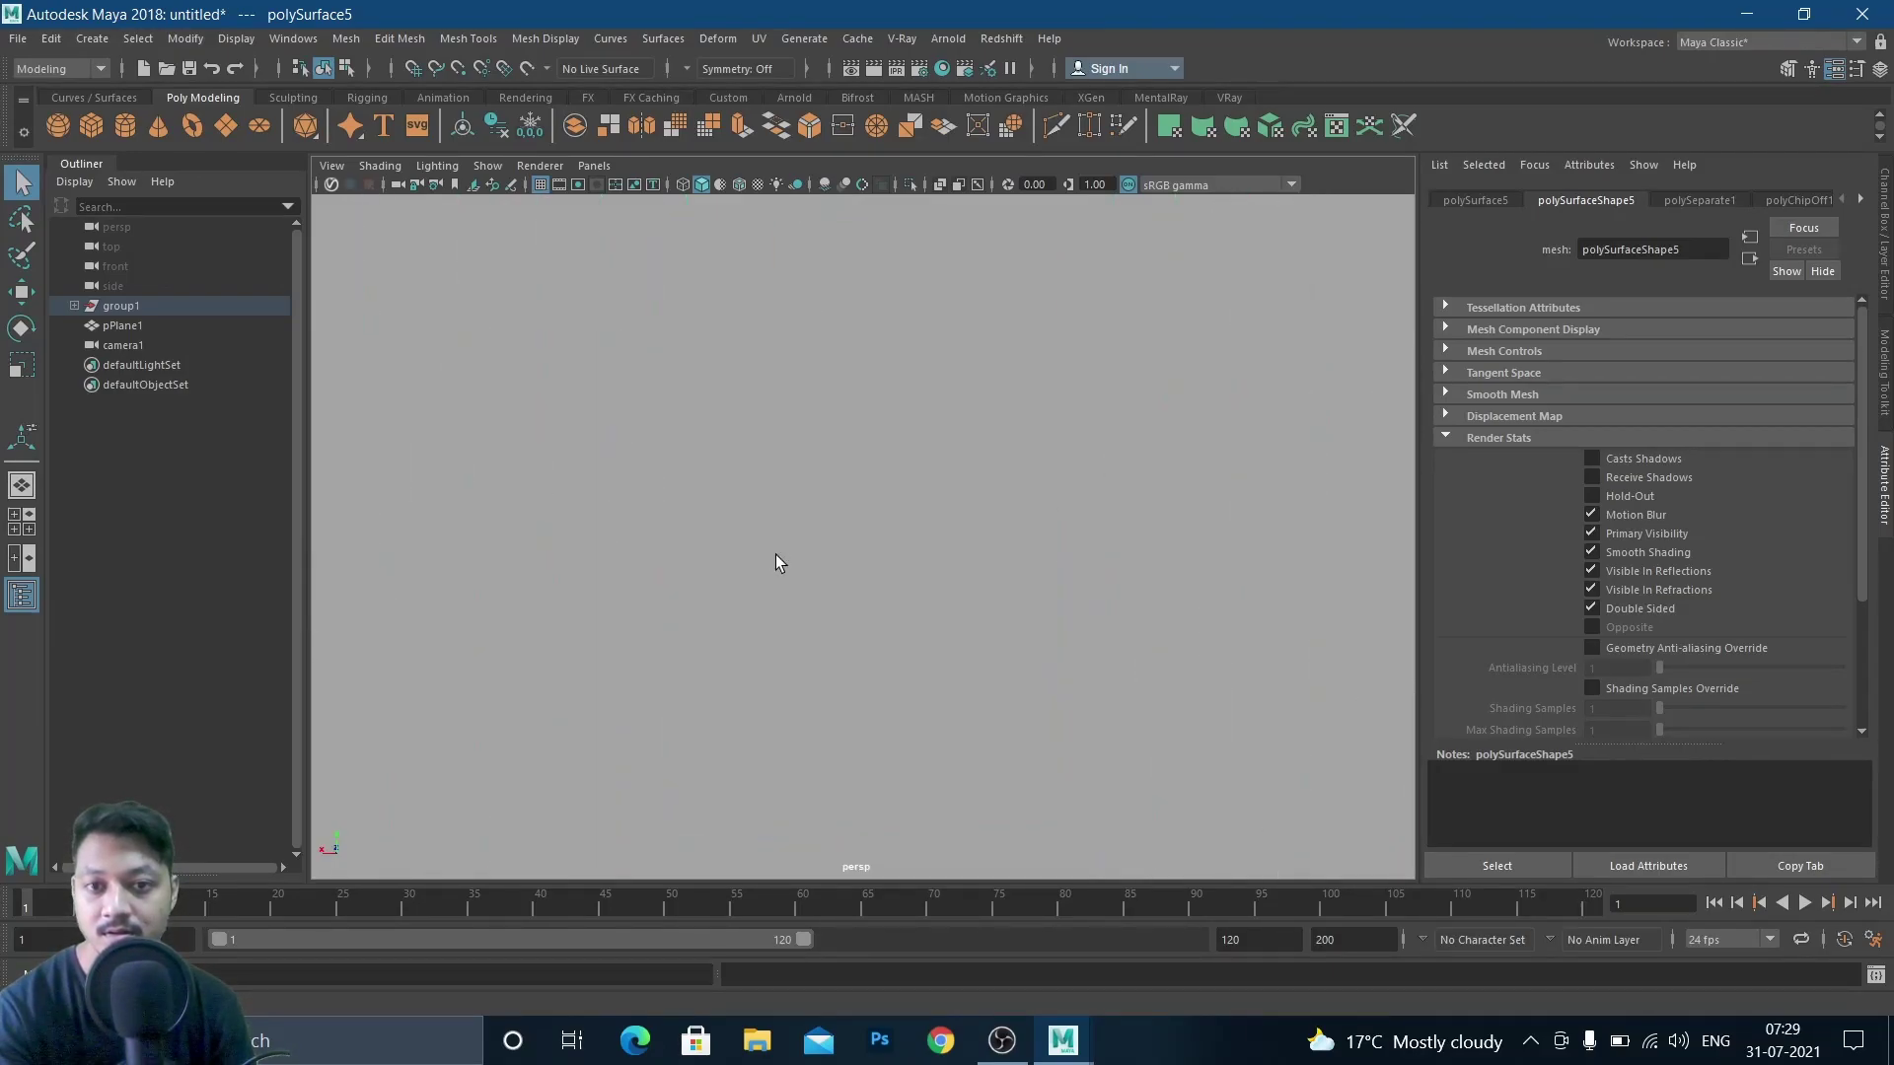
scroll(775, 556, "down", 2)
left_click_drag(773, 559, 1217, 651, "alt")
scroll(873, 664, "up", 4)
middle_click_drag(815, 662, 1339, 707, "alt")
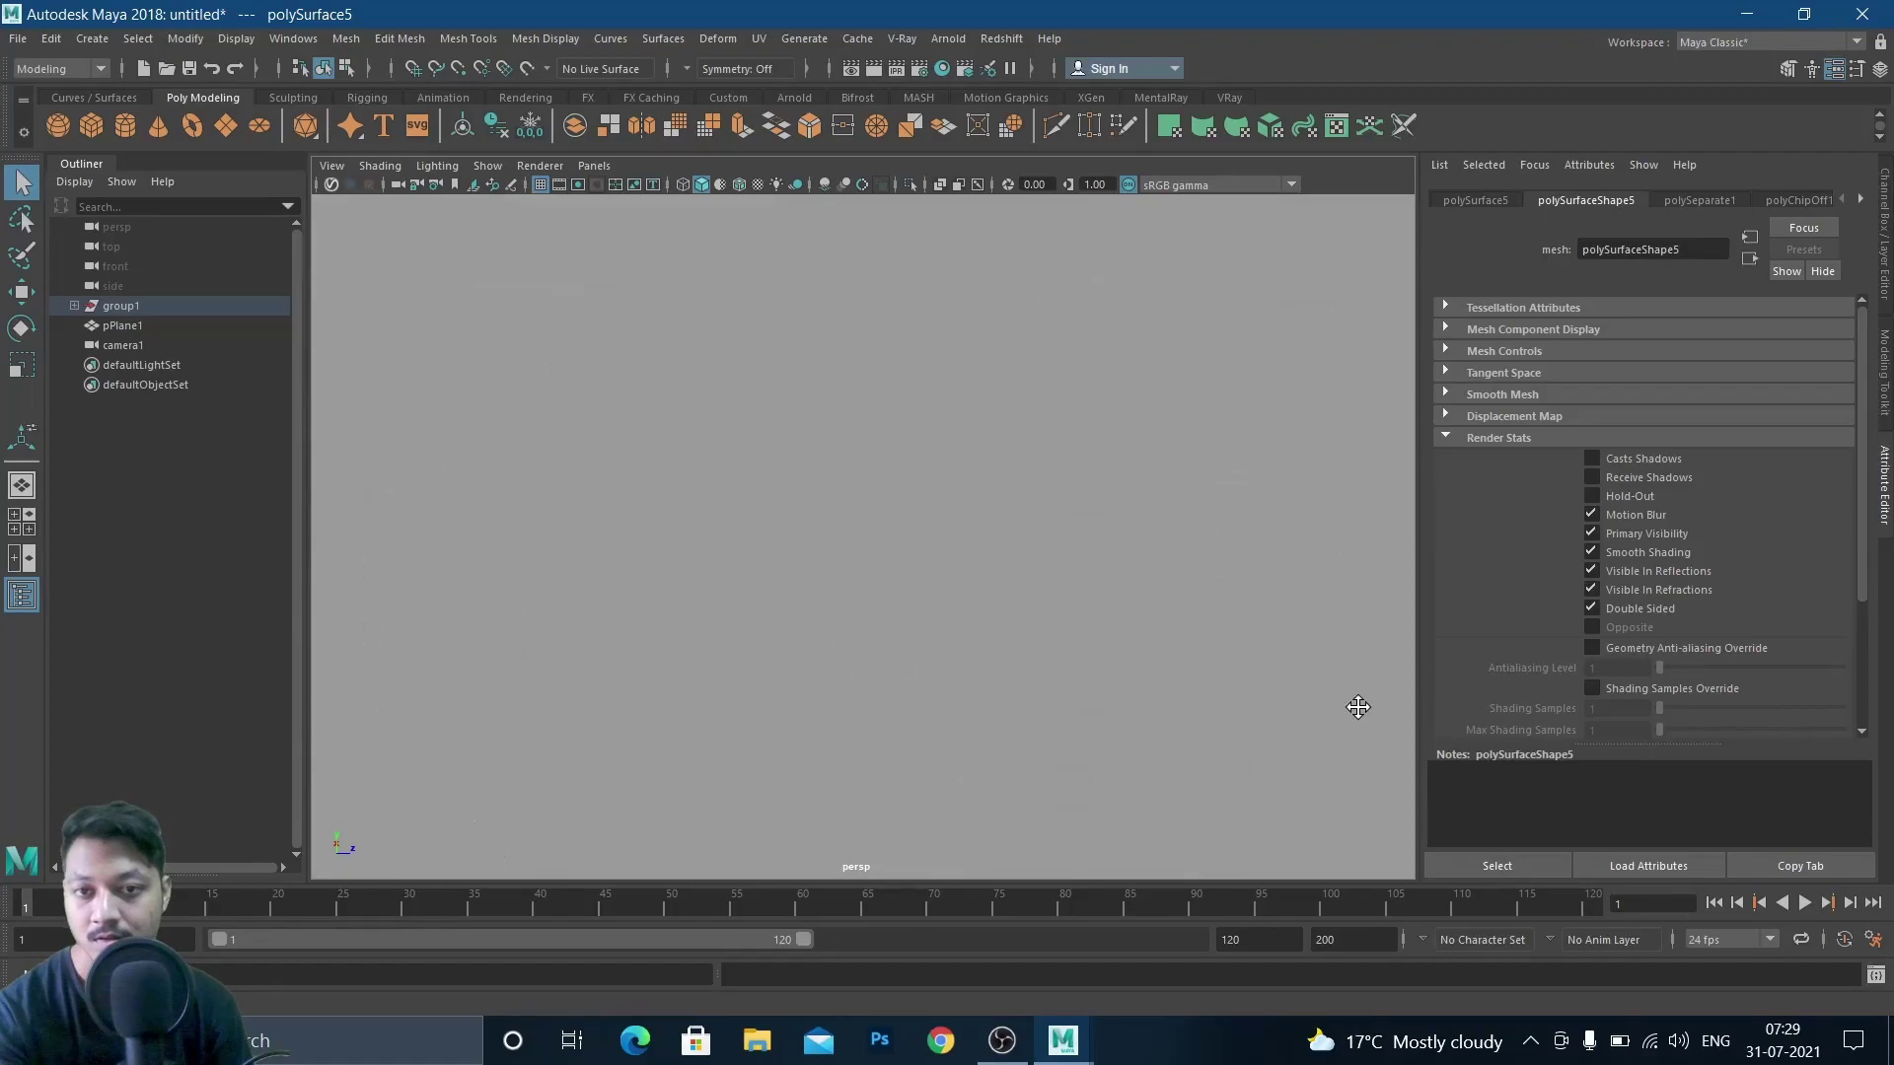
scroll(891, 622, "down", 6)
scroll(891, 622, "up", 2)
left_click(914, 779)
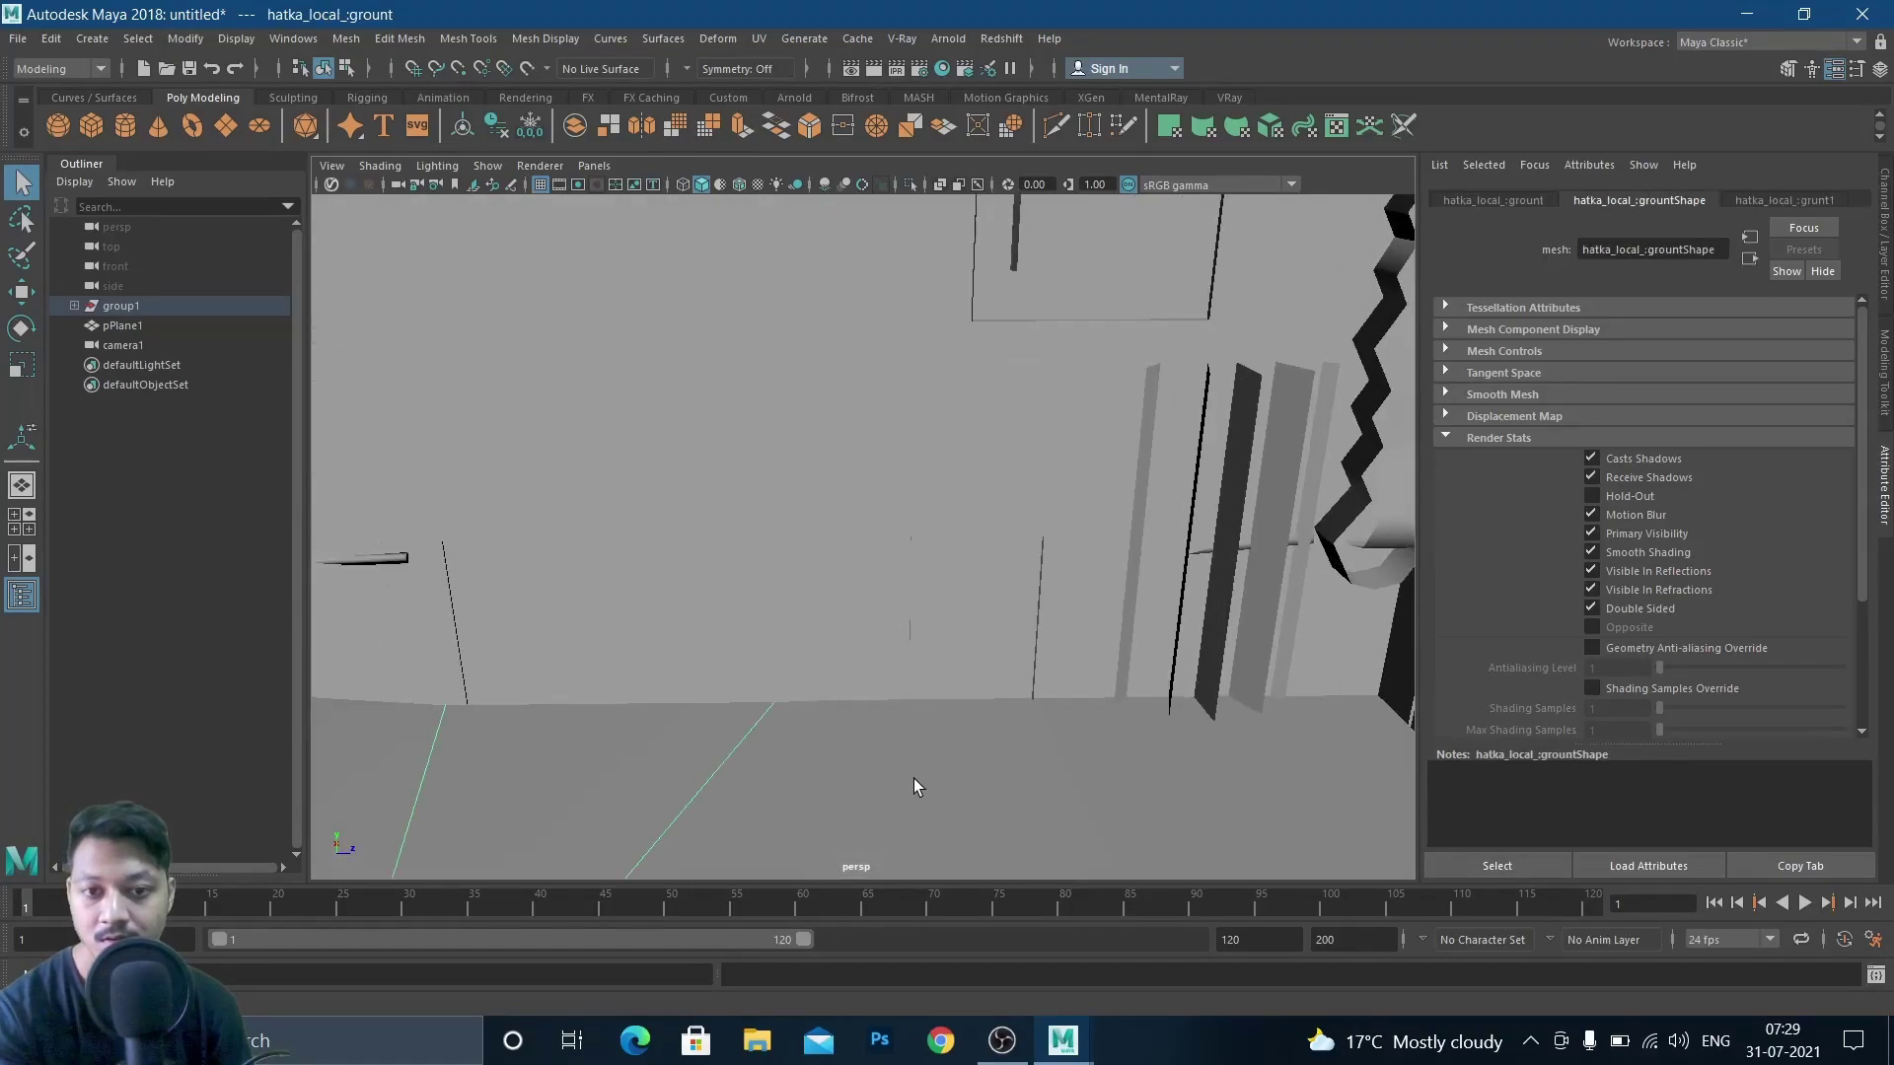
key("f")
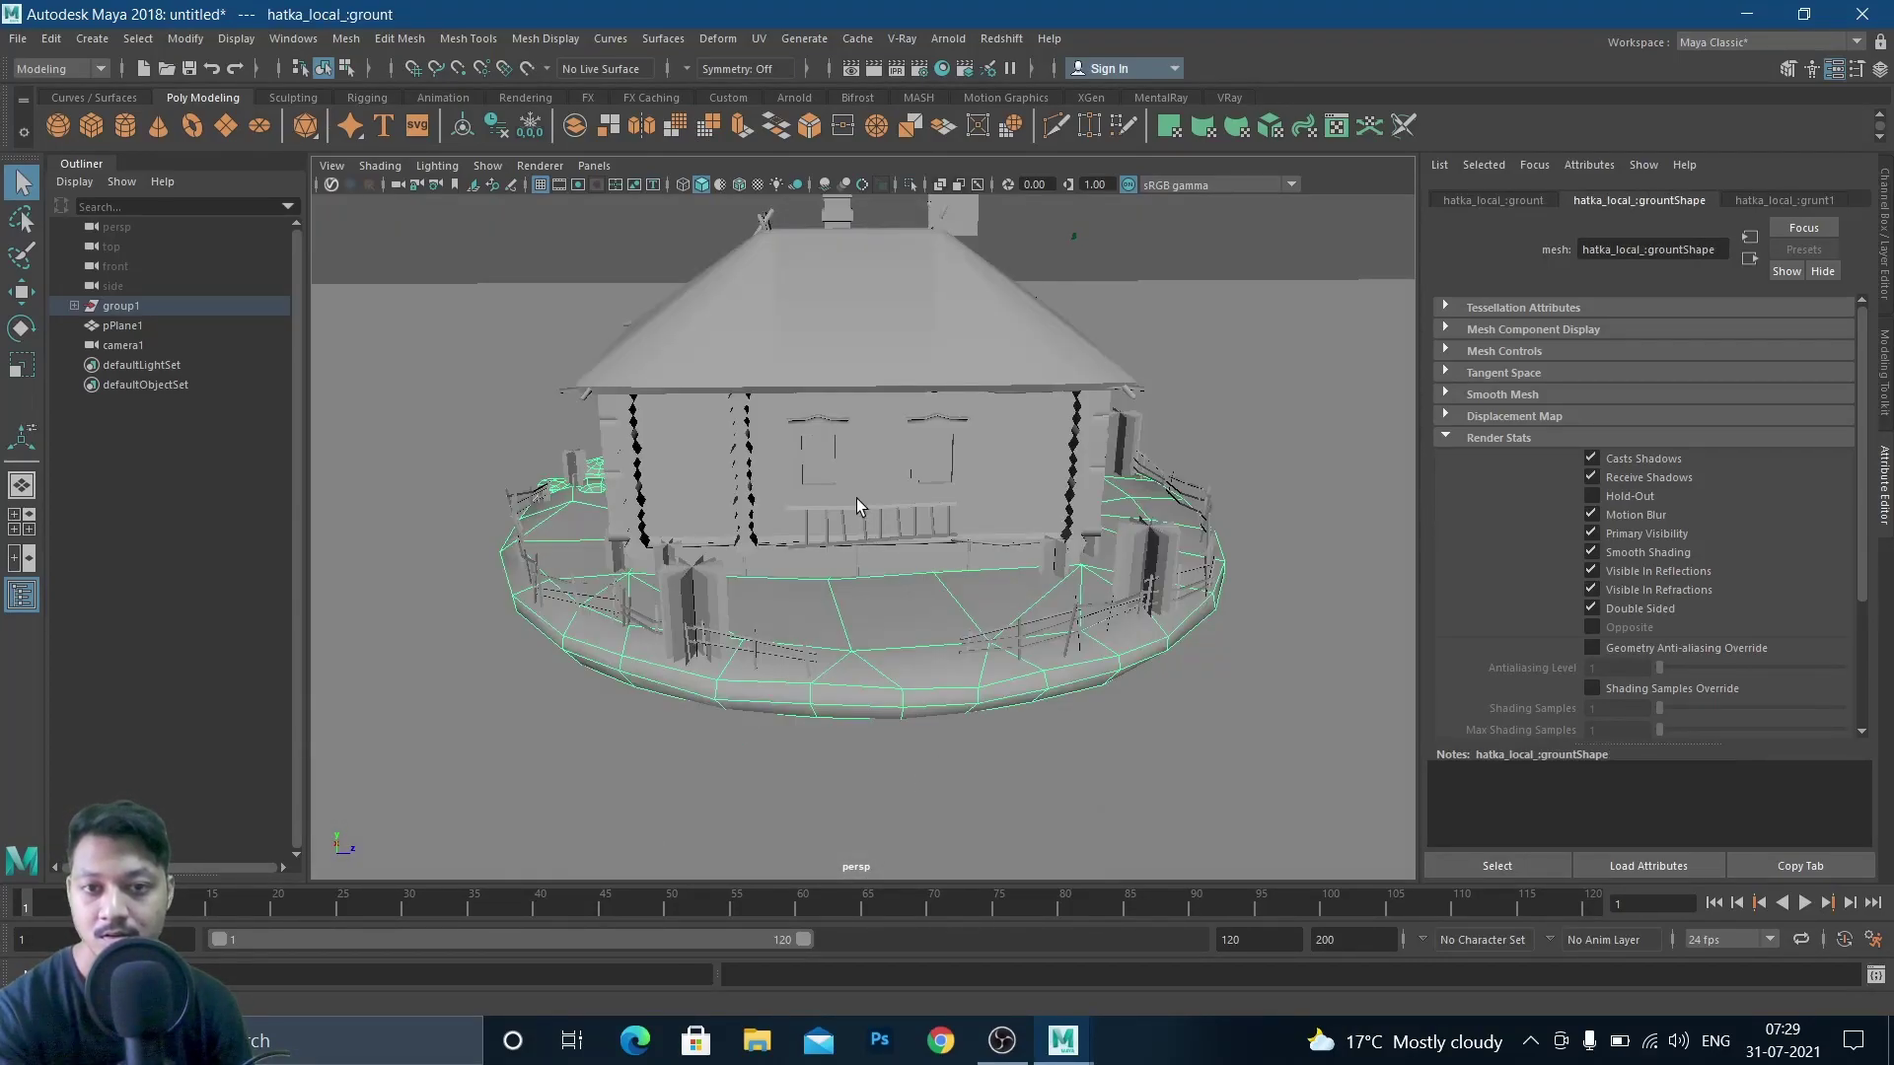
scroll(860, 507, "up", 10)
left_click_drag(973, 478, 648, 482, "alt")
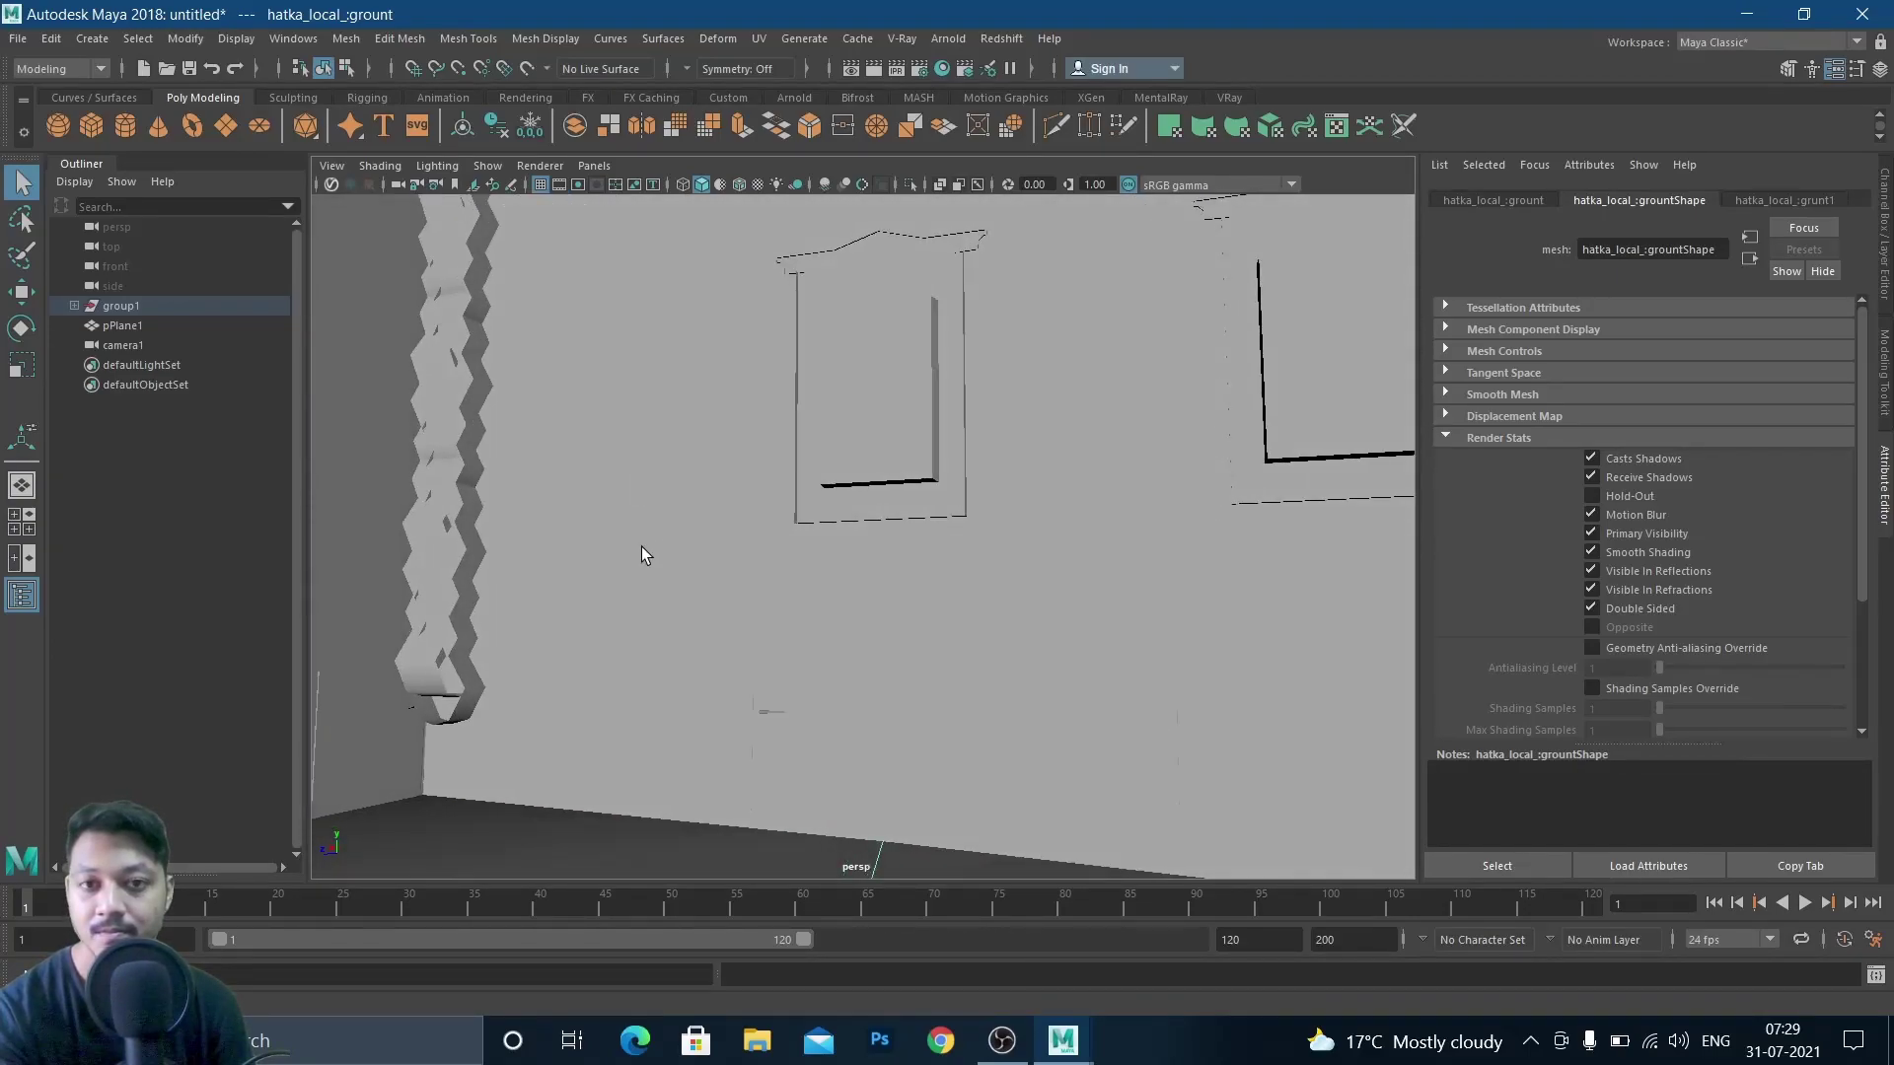
Examine the window openings and corner logs inside the house, and return to an exterior view of the whole model
middle_click_drag(910, 582, 1048, 627, "alt")
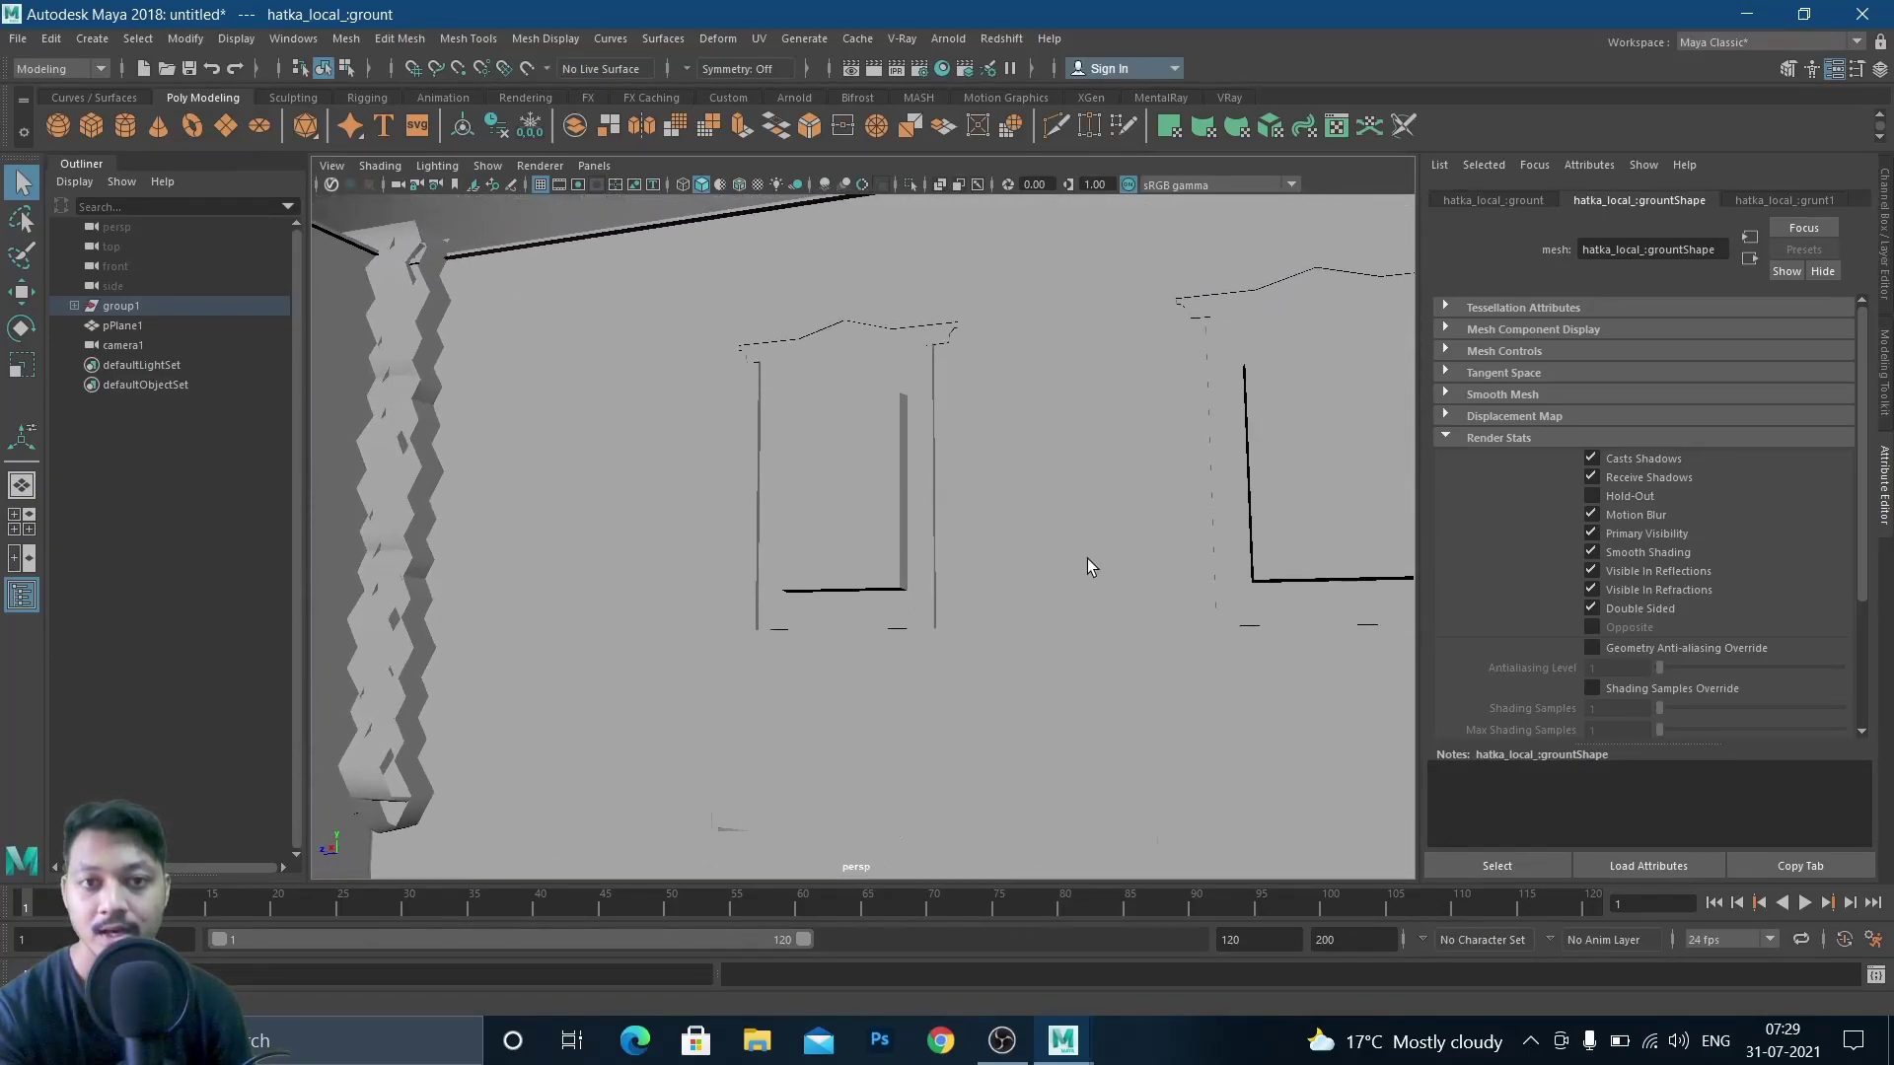
left_click_drag(777, 542, 651, 523, "alt")
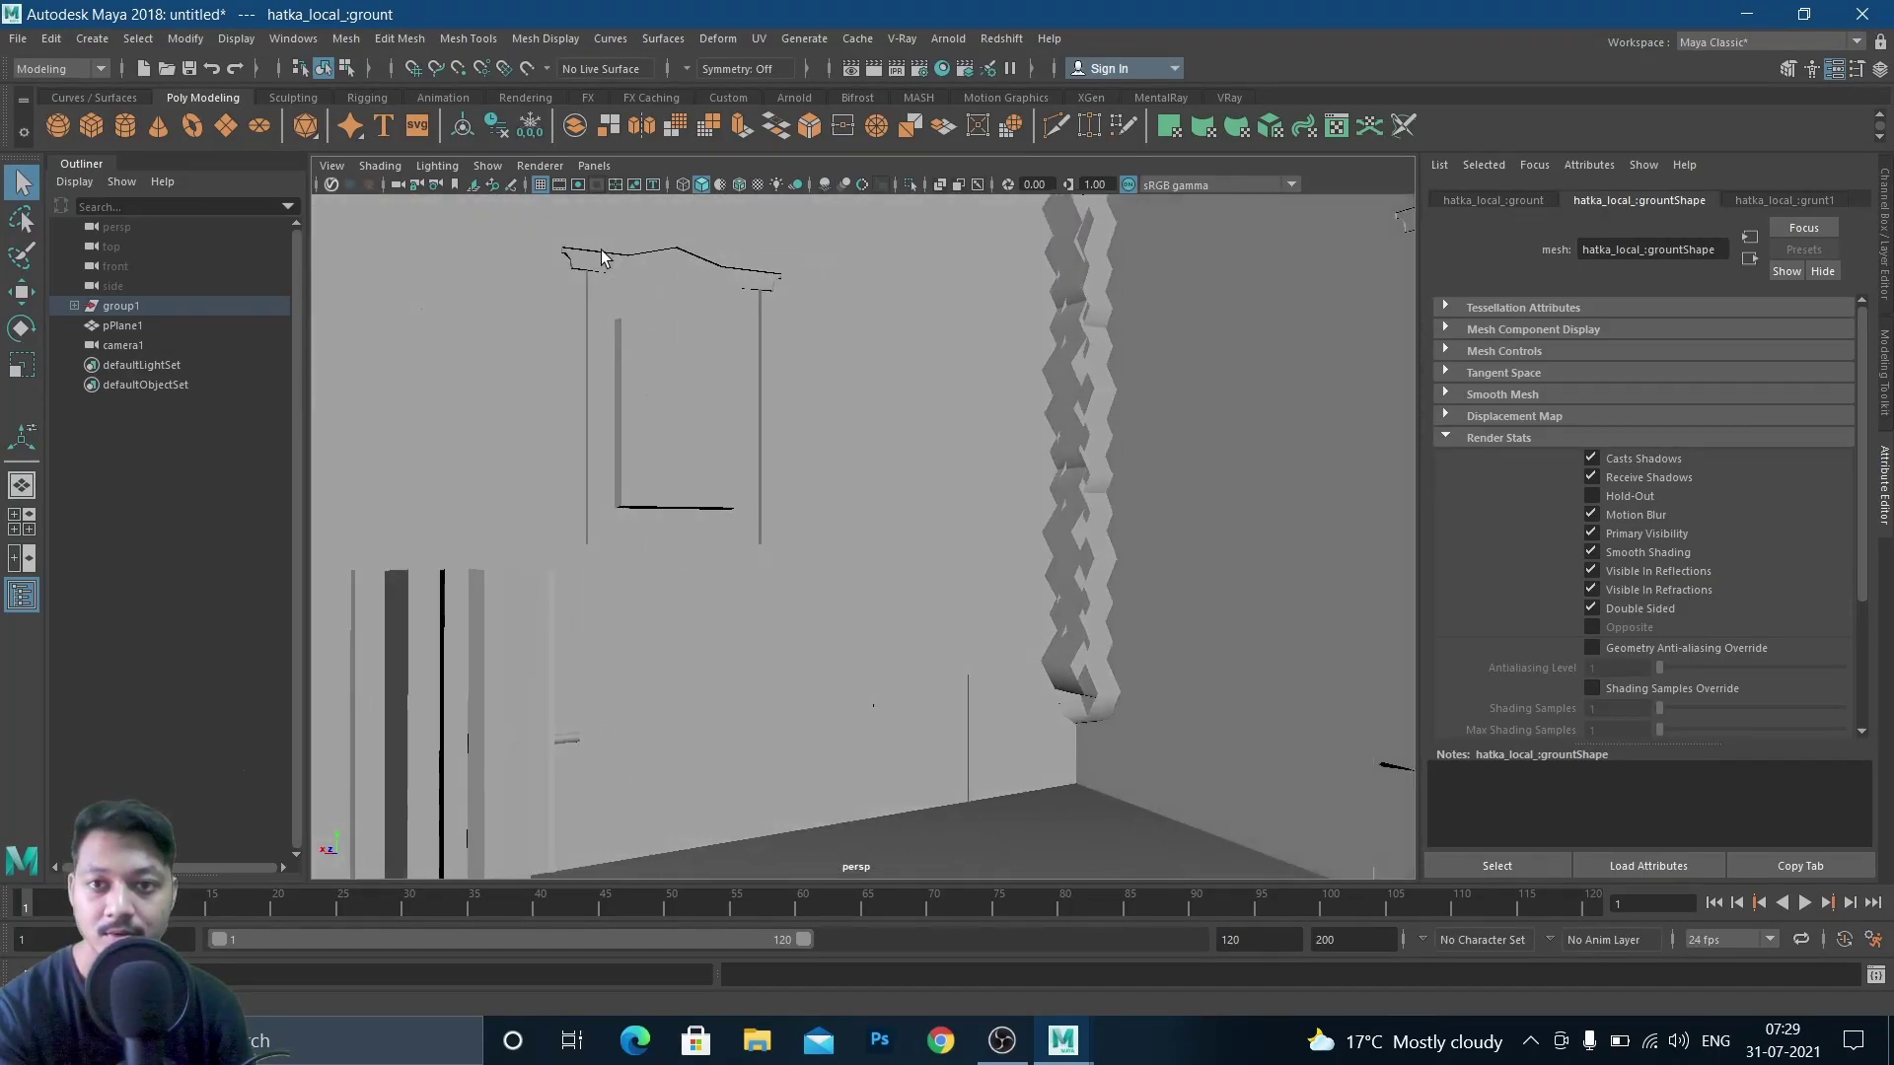
left_click_drag(895, 359, 653, 340, "alt")
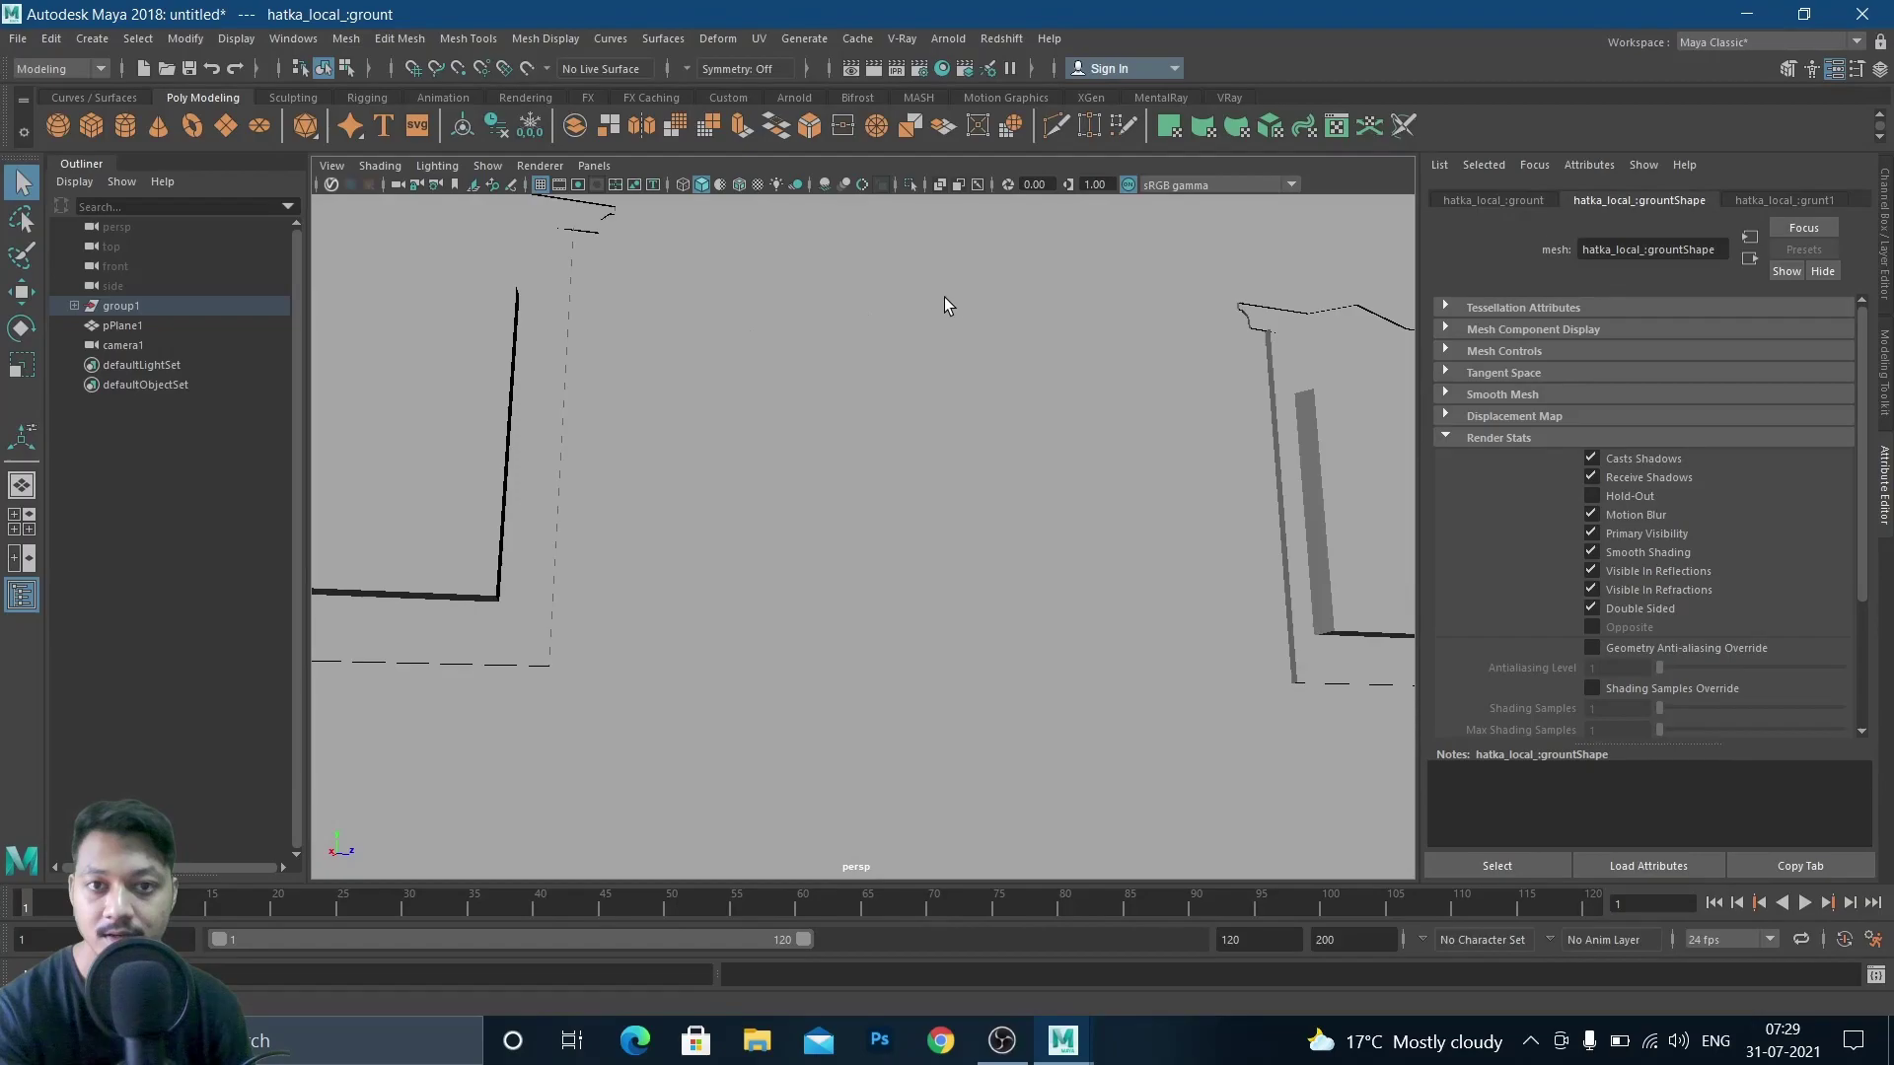
left_click_drag(1010, 339, 624, 274, "alt")
middle_click_drag(848, 482, 927, 549, "alt")
scroll(839, 383, "down", 12)
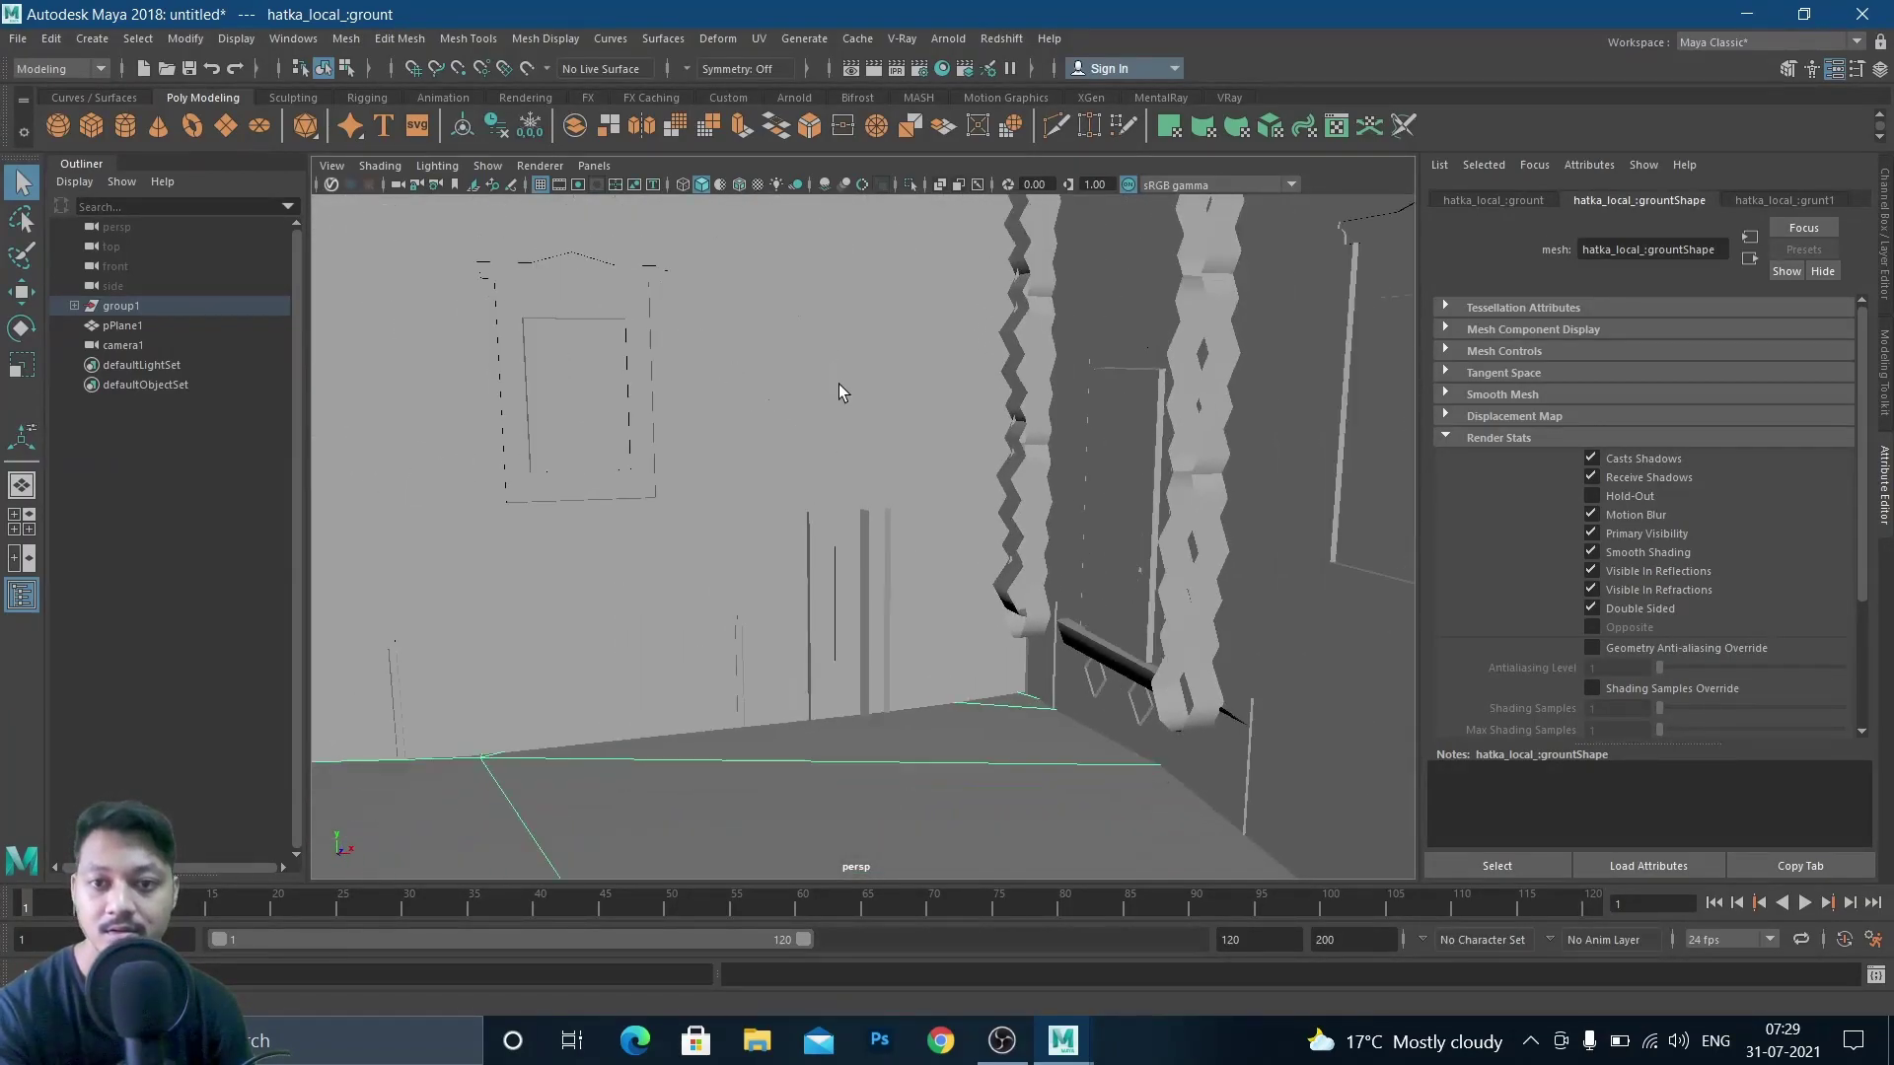
left_click_drag(848, 407, 937, 511, "alt")
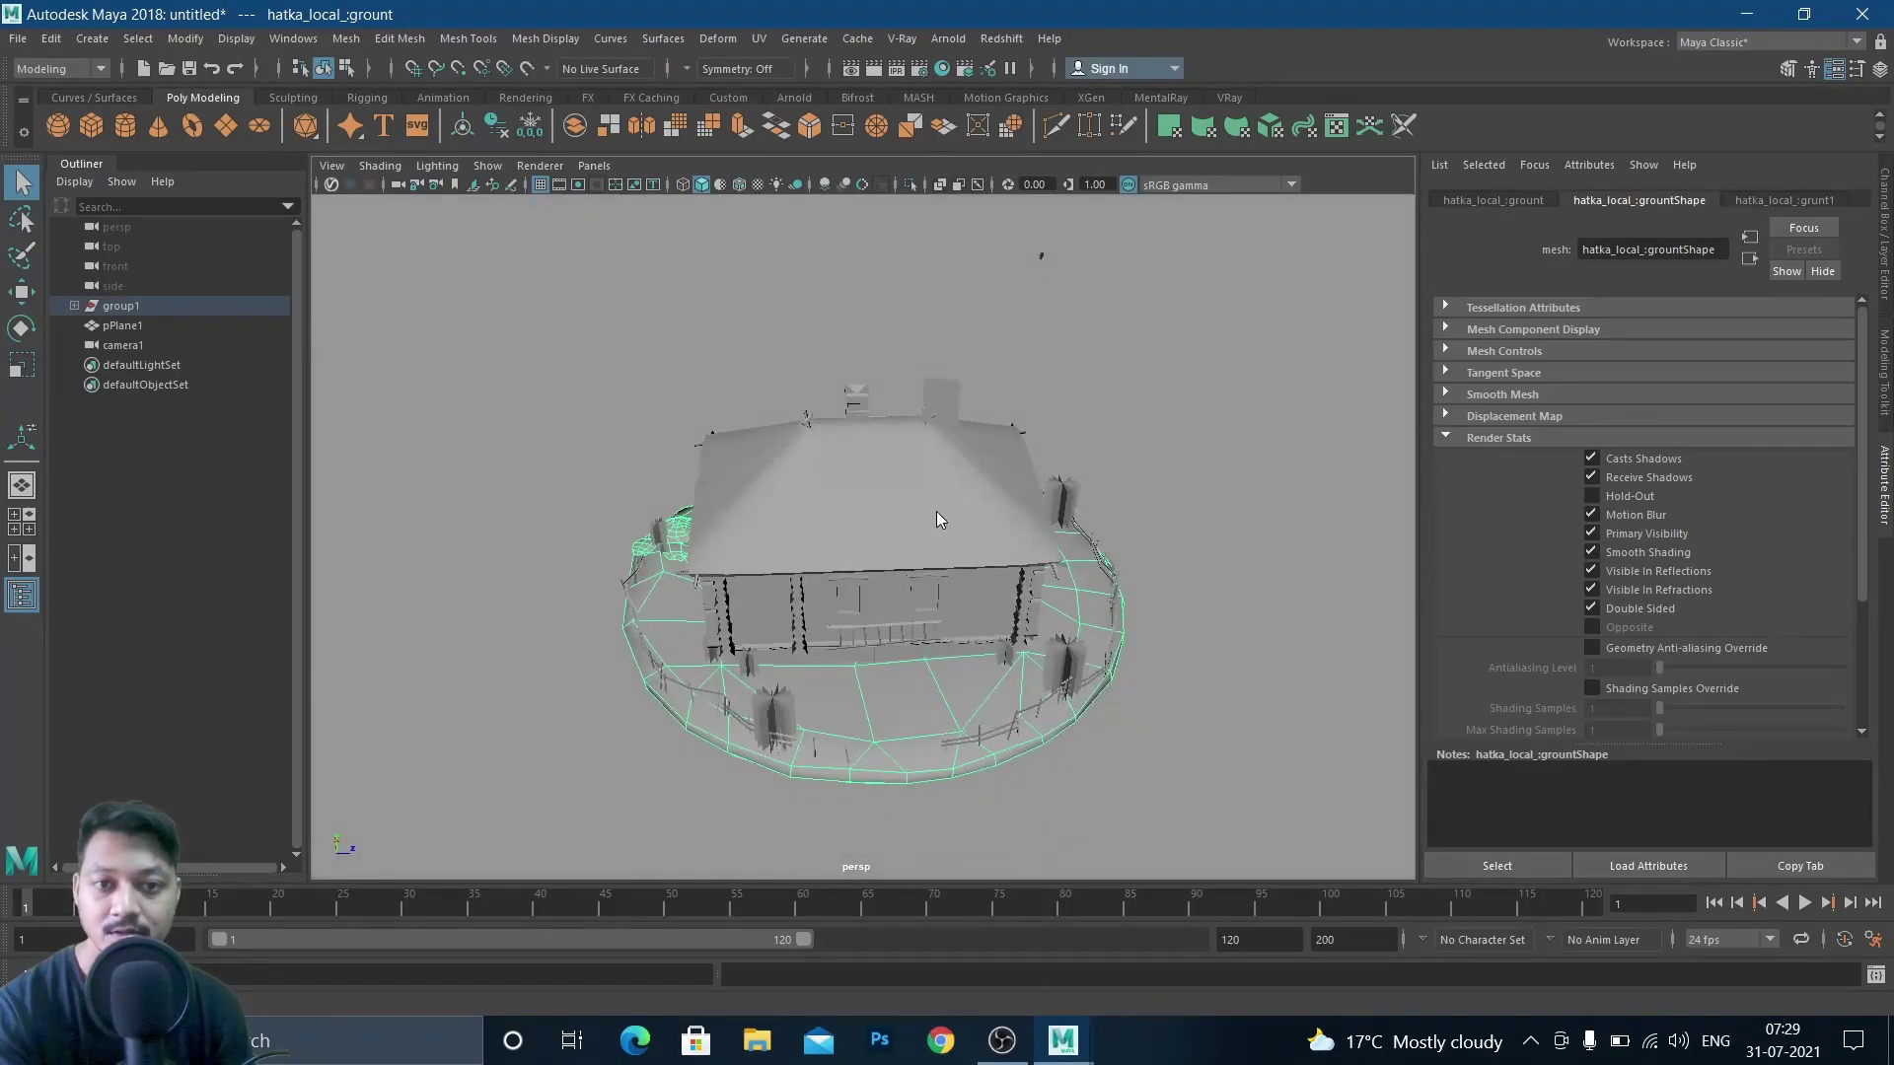
Create a directional light in the house scene
left_click(1193, 491)
scroll(1174, 501, "down", 5)
left_click_drag(1045, 666, 1033, 634, "alt")
scroll(1034, 634, "up", 6)
left_click_drag(881, 638, 1009, 651, "alt")
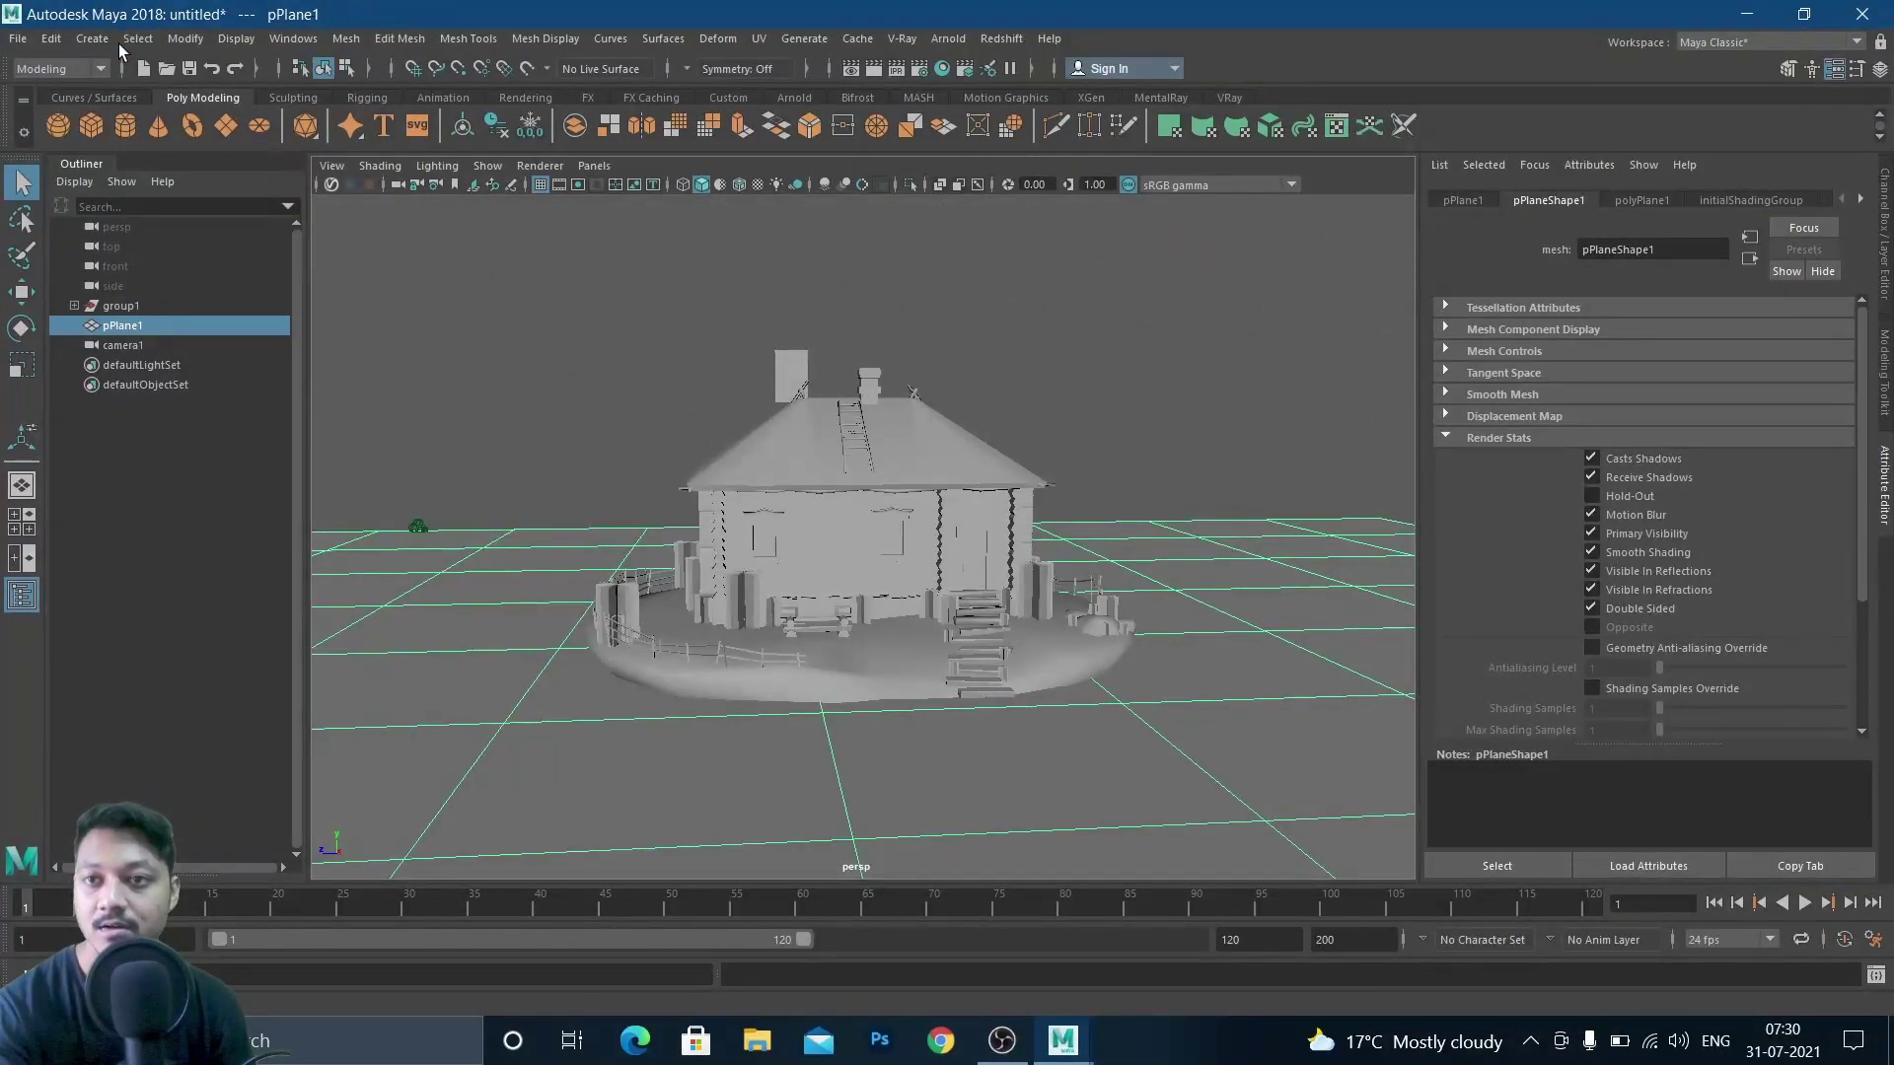
left_click(94, 40)
mouse_move(136, 150)
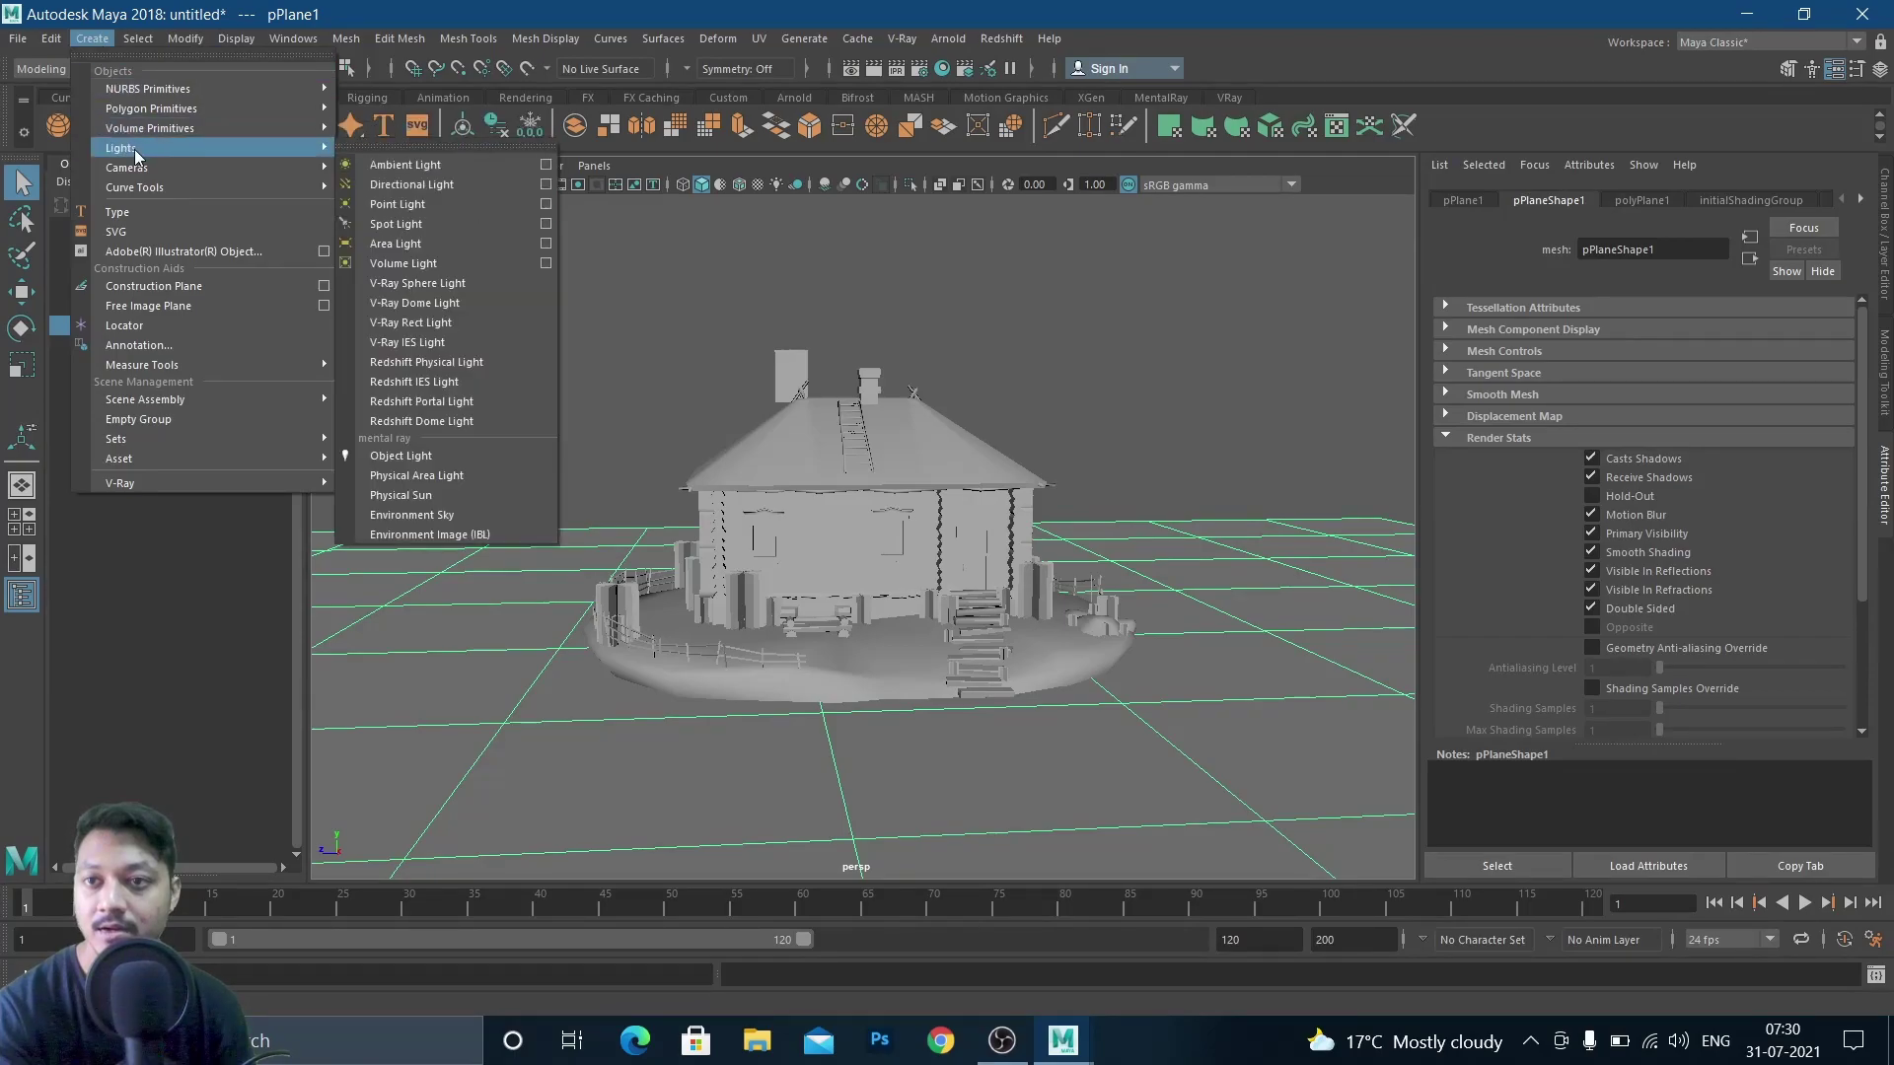
left_click(435, 183)
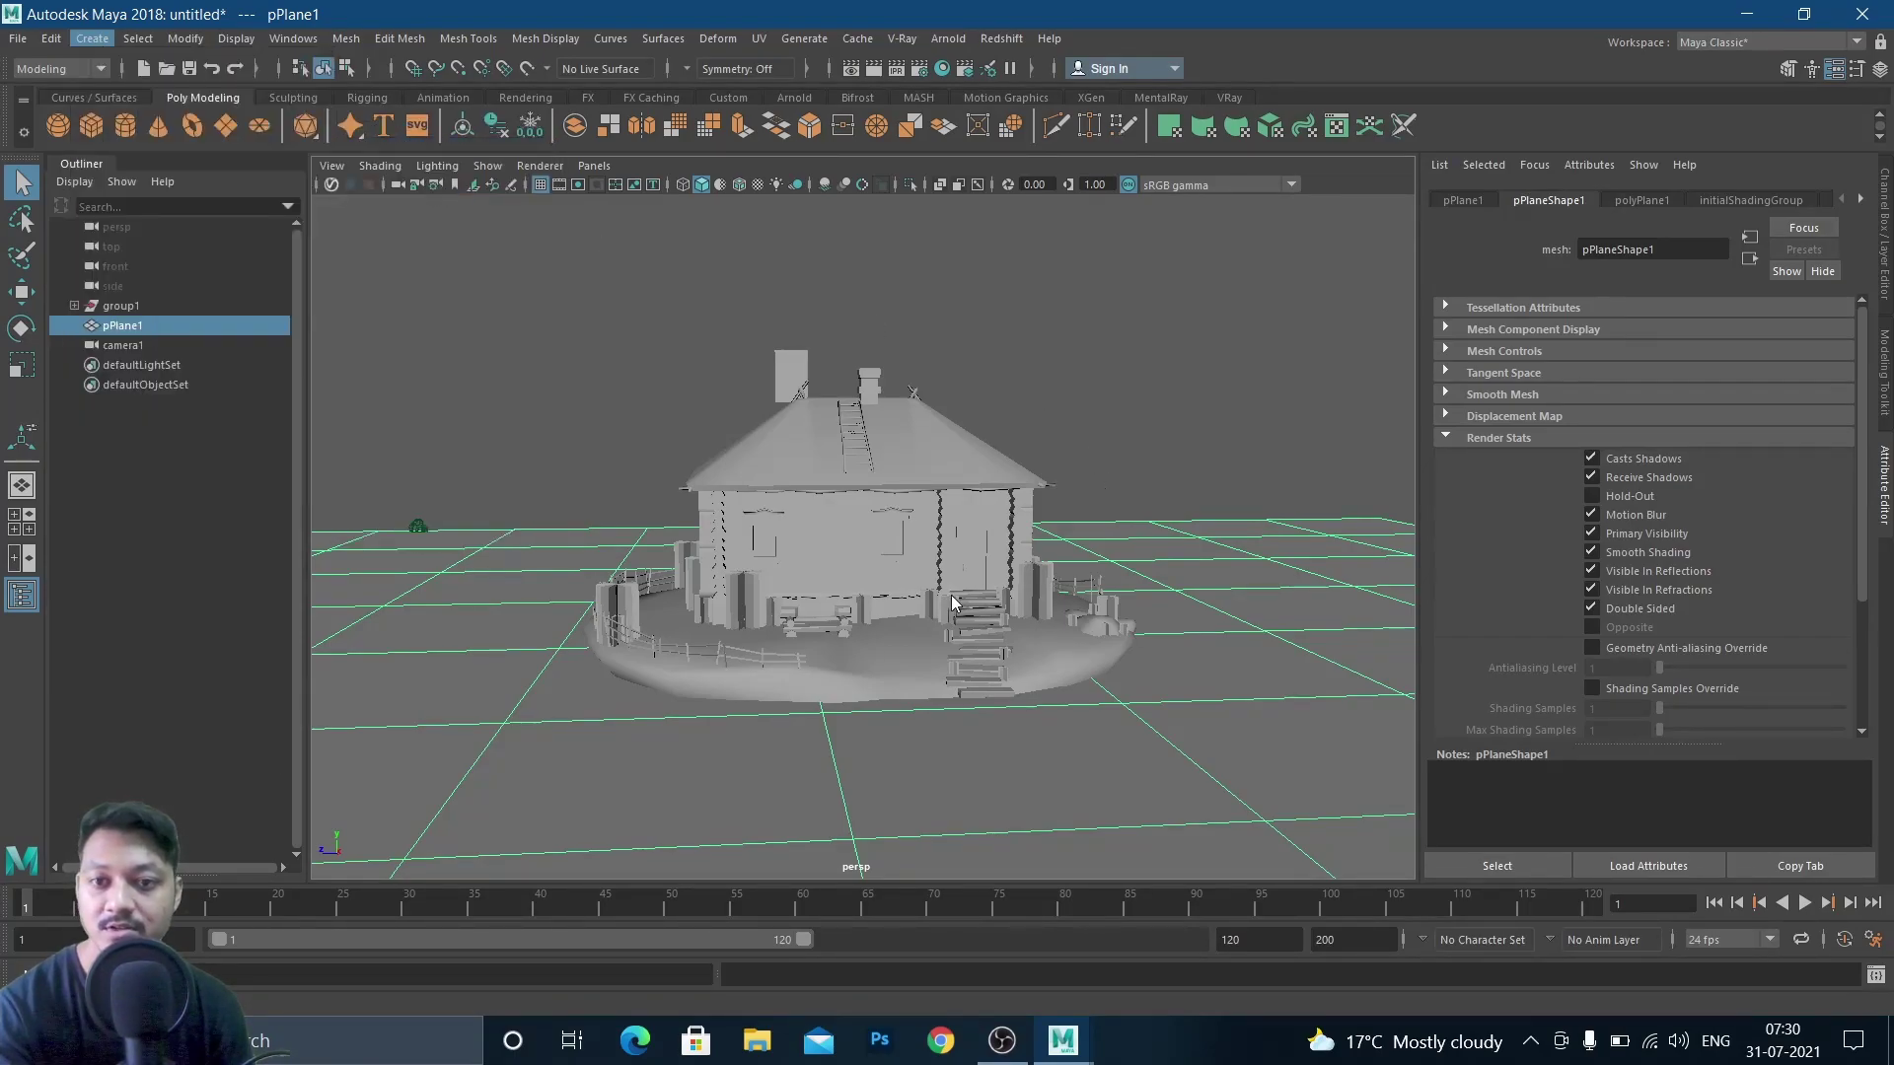
Place the directional light on the ground in front of the house, enlarge its icon and rotate it to face the house
left_click_drag(902, 582, 996, 375, "alt")
key("w")
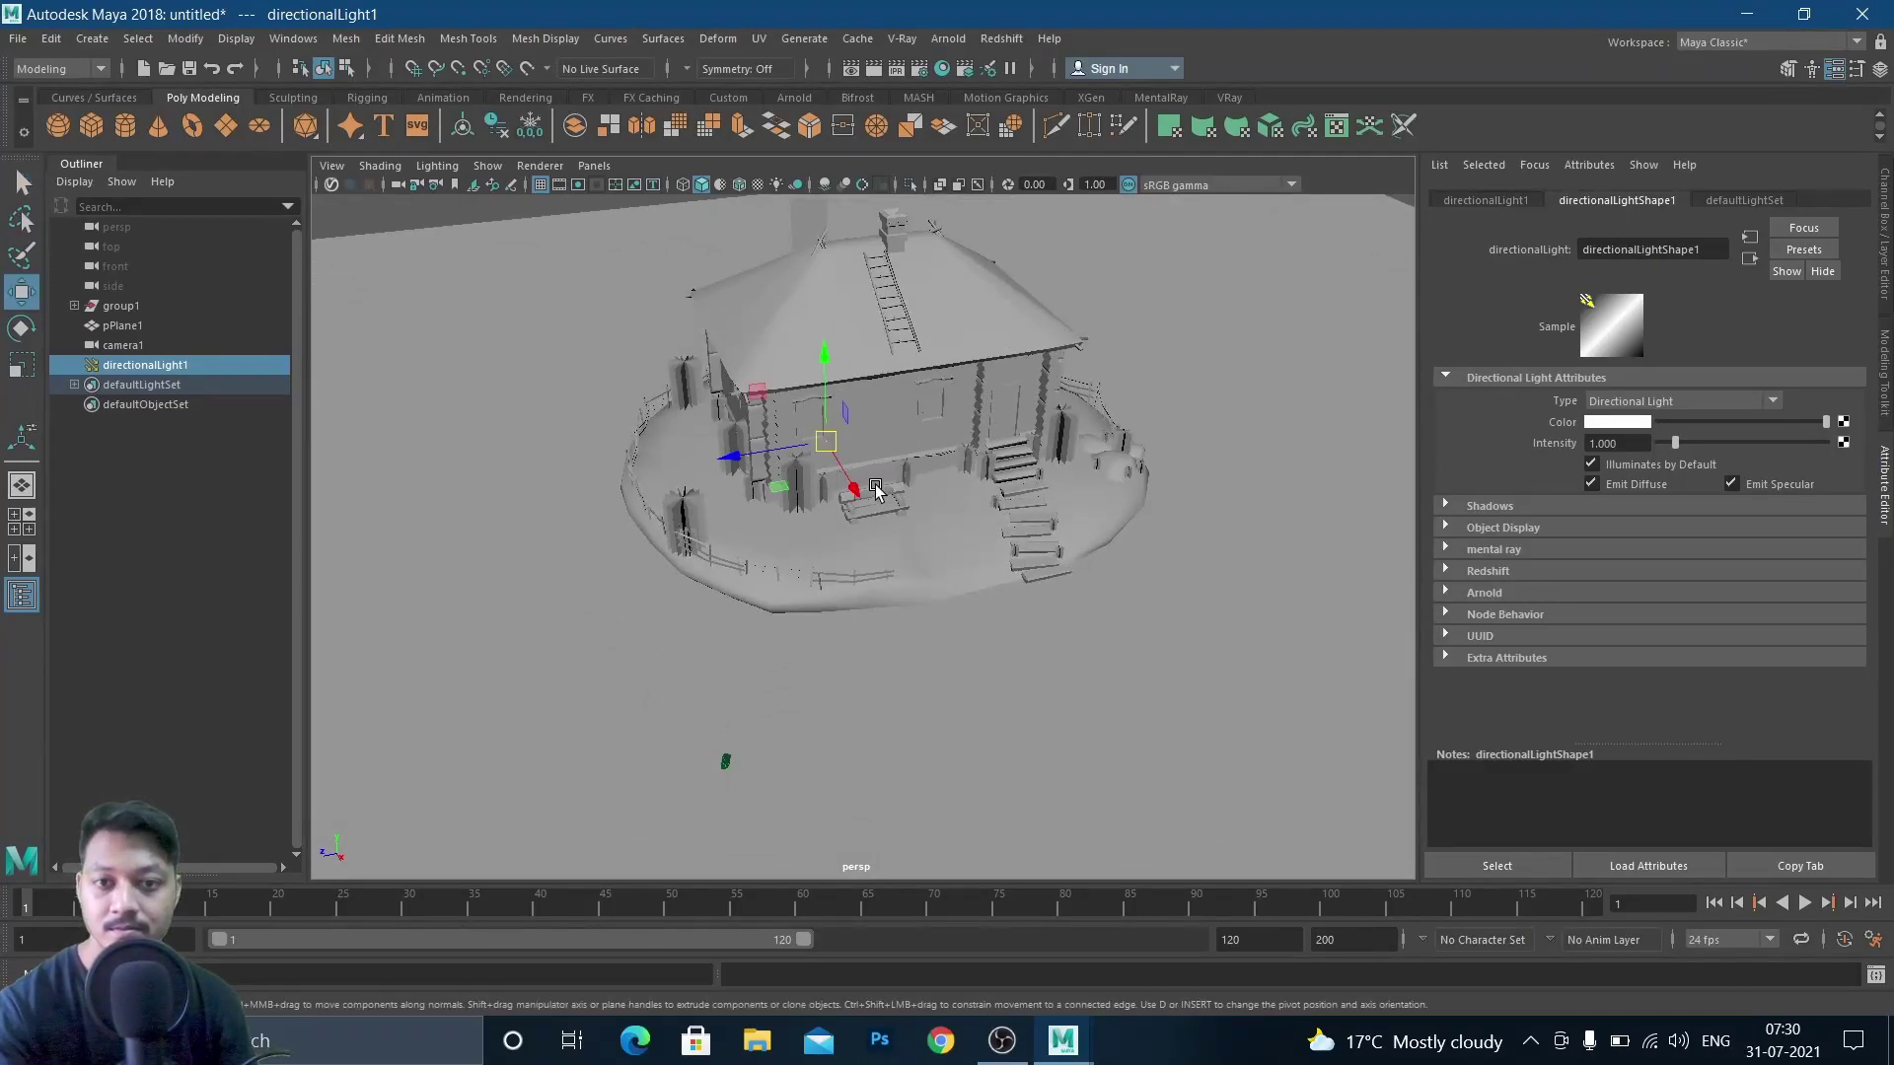
left_click_drag(892, 634, 944, 798)
left_click_drag(868, 677, 653, 706)
key("r")
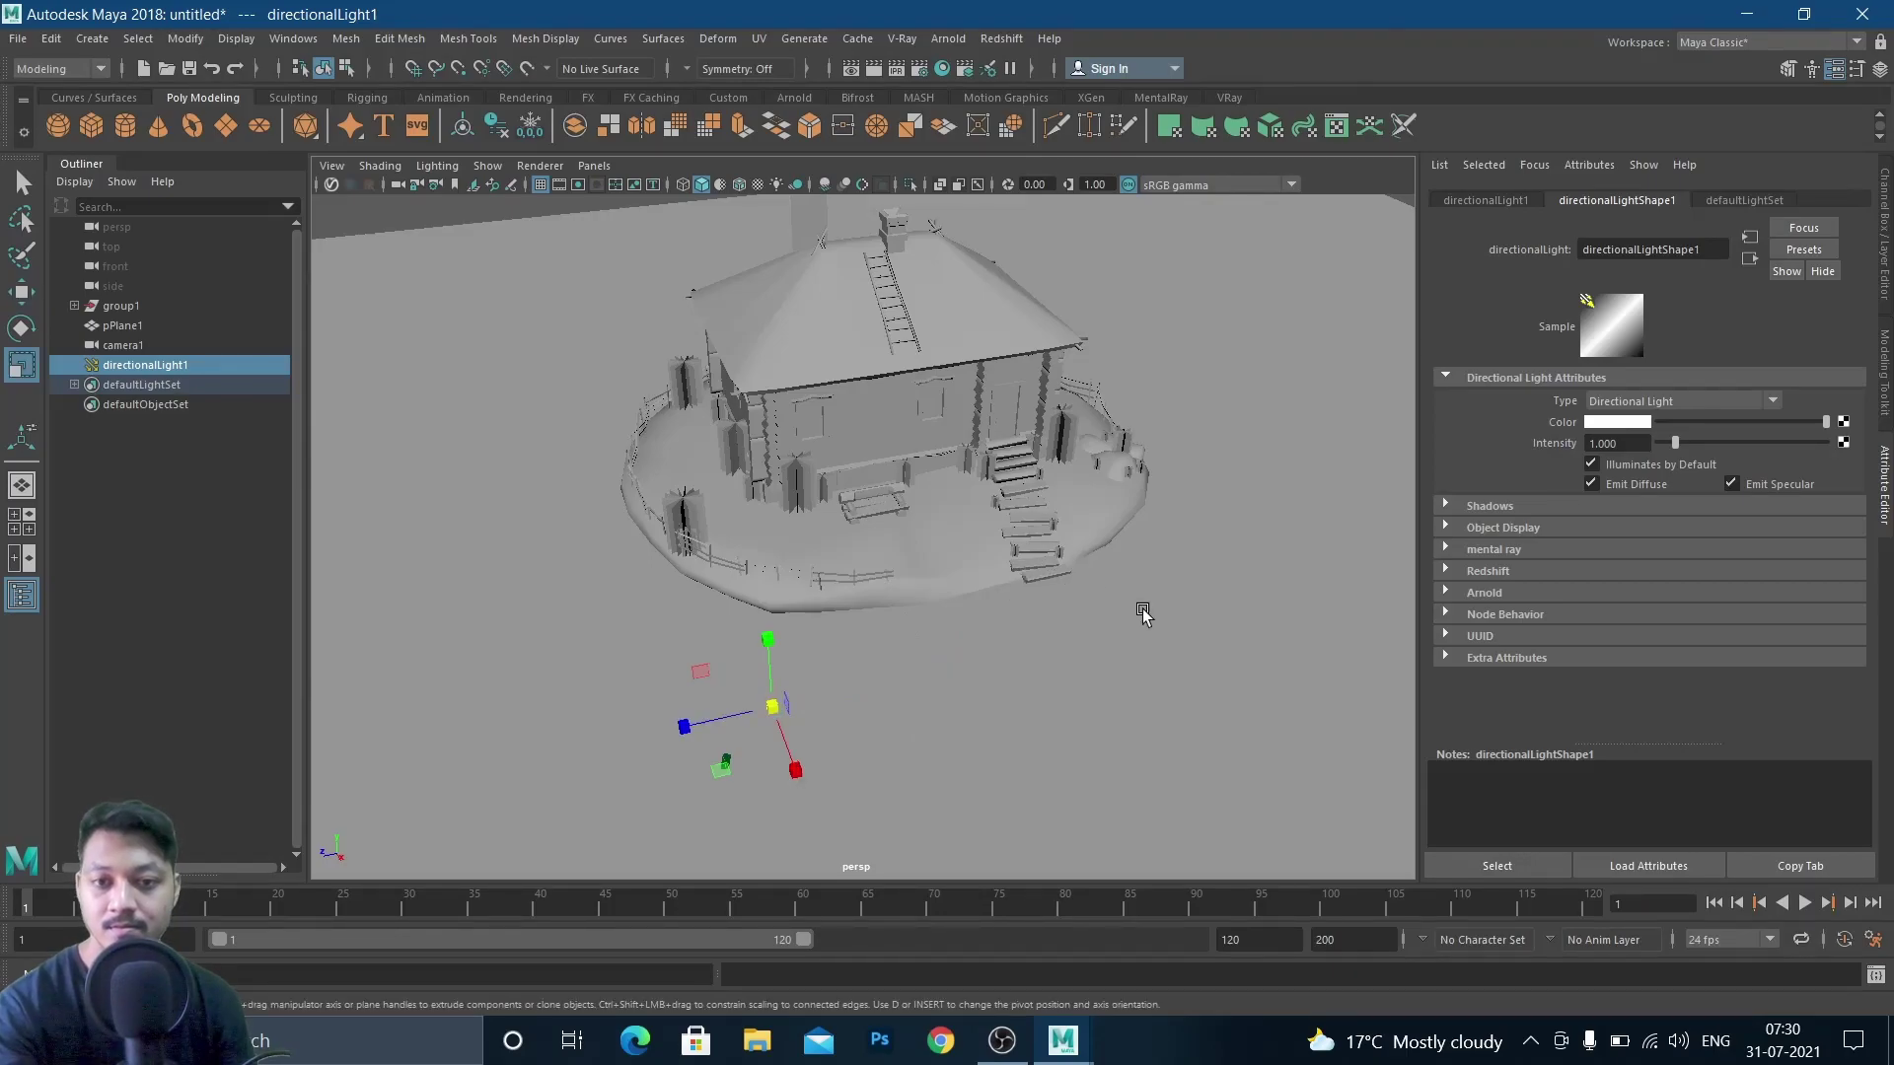
left_click_drag(770, 710, 1106, 643)
key("e")
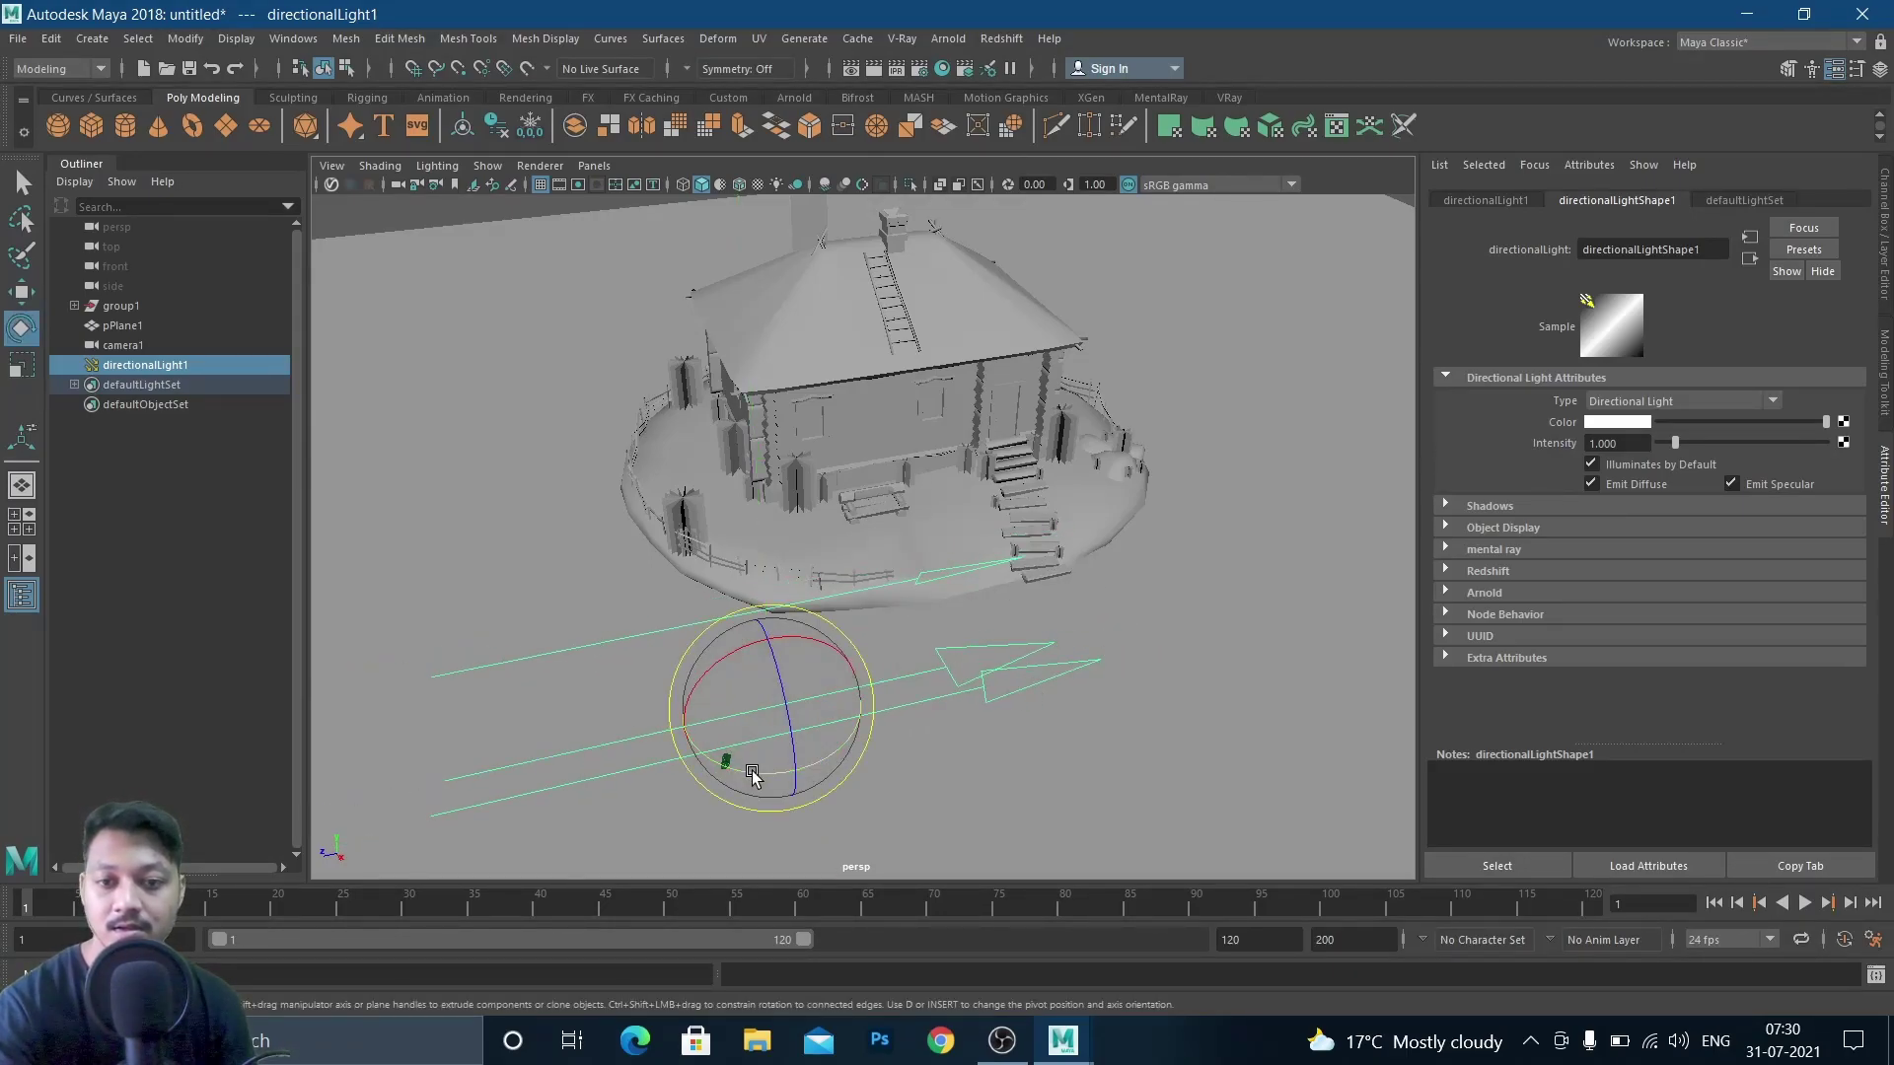
left_click_drag(762, 782, 854, 752)
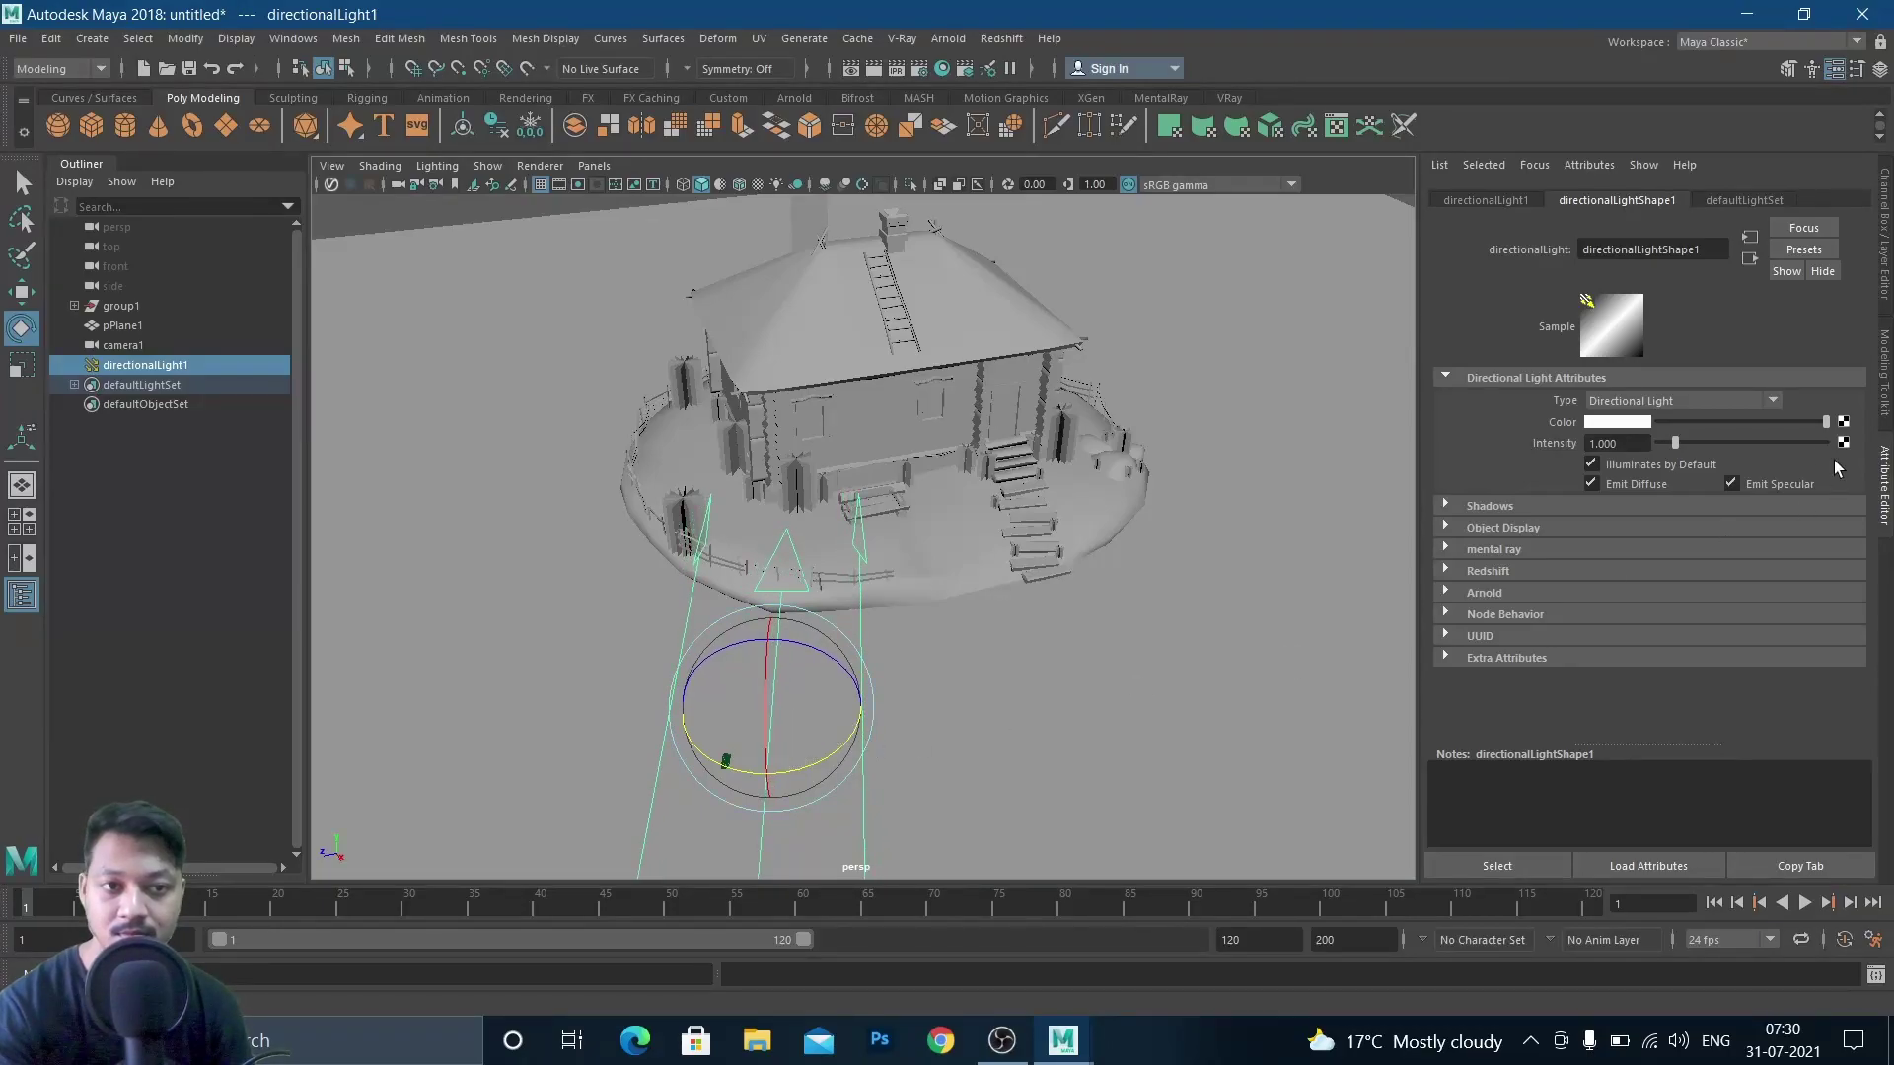
Give the directional light a dark, muted blue colour and an intensity of 2.096
left_click(1619, 423)
left_click_drag(1578, 477, 1585, 534)
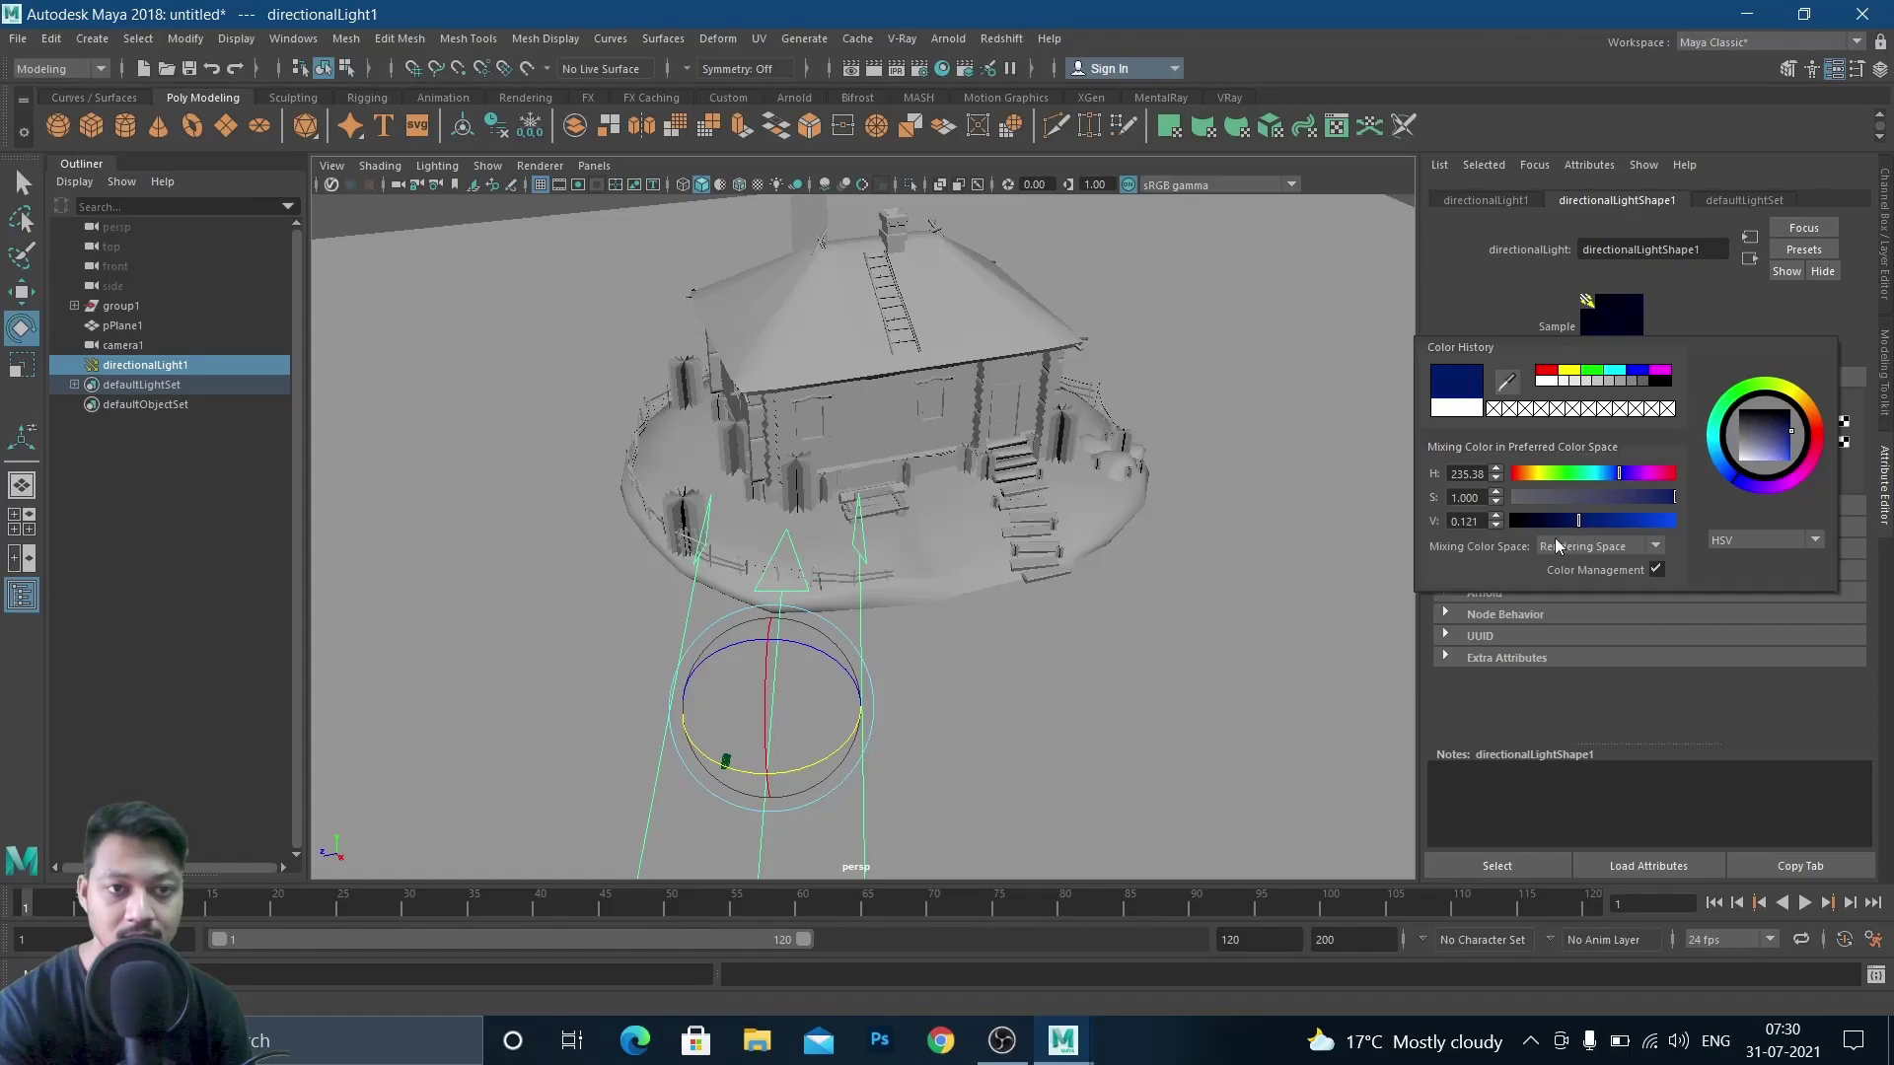
left_click_drag(1677, 446, 1694, 446)
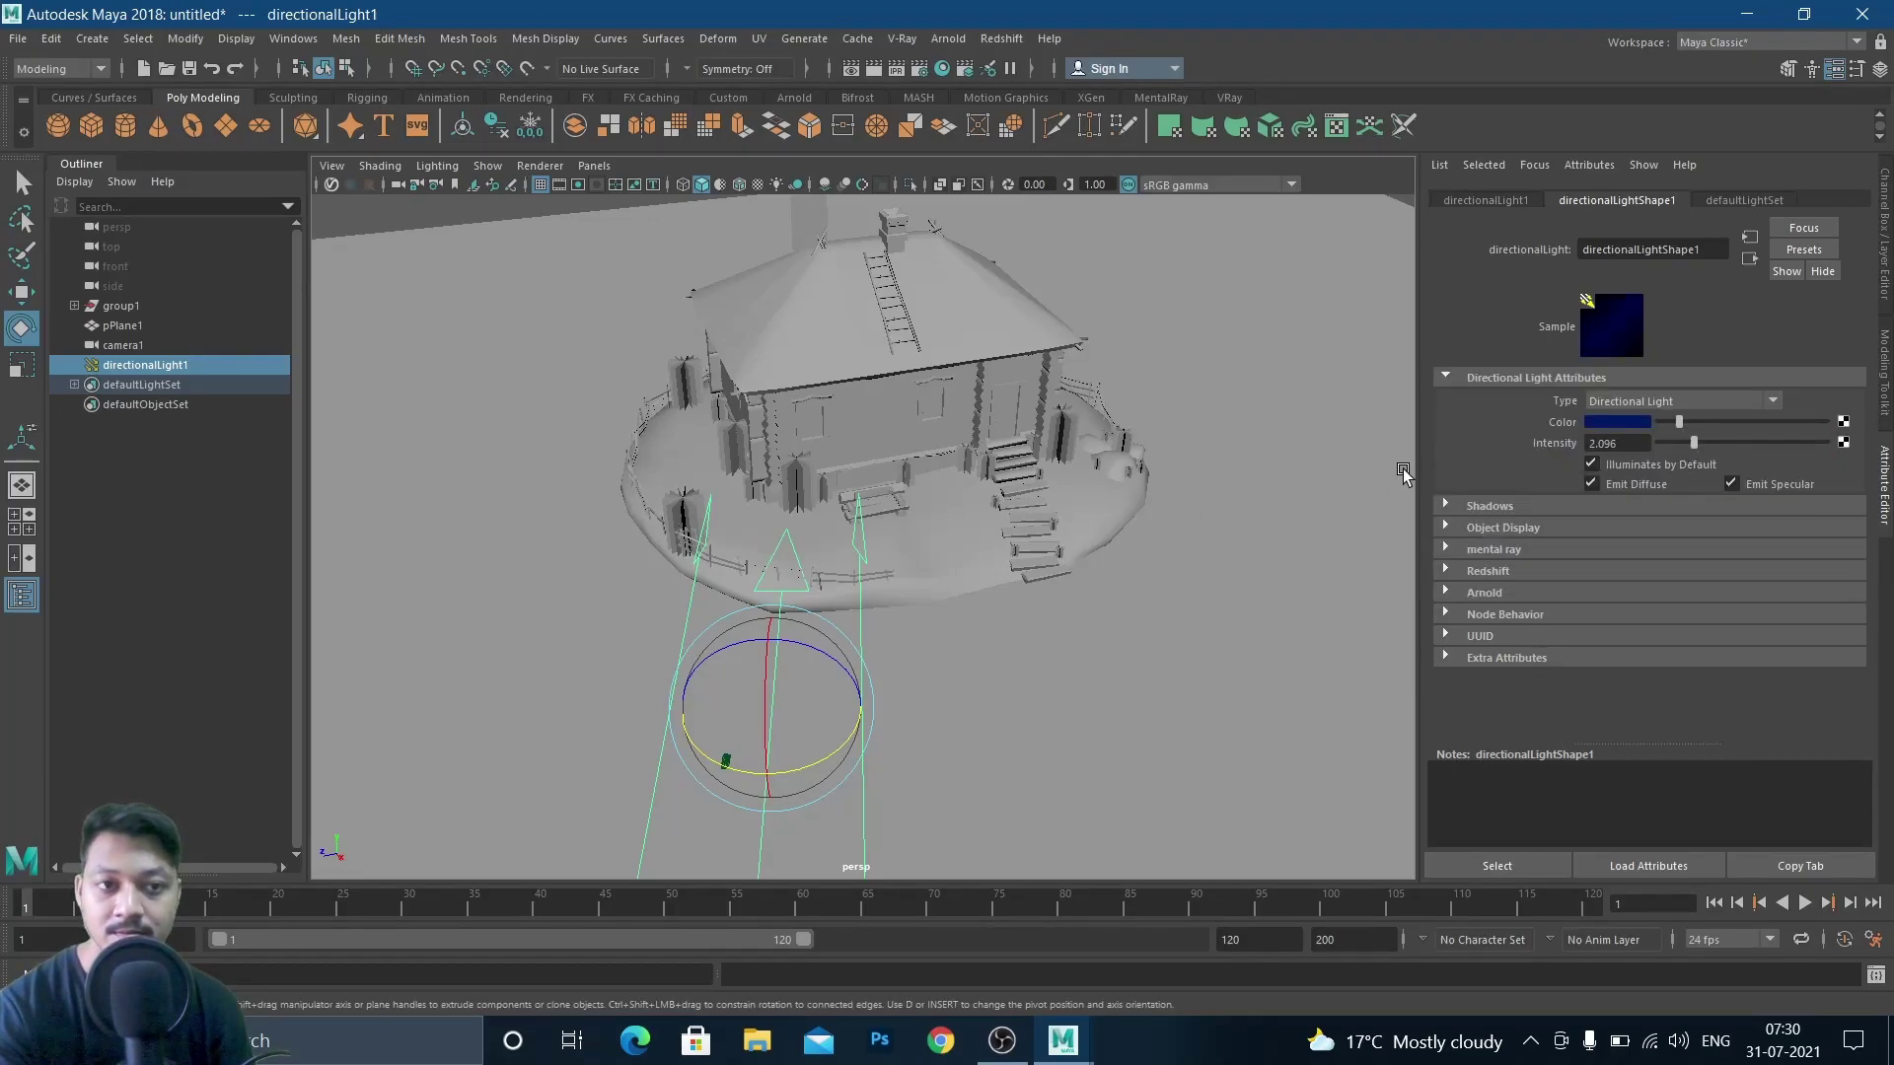
left_click(1622, 422)
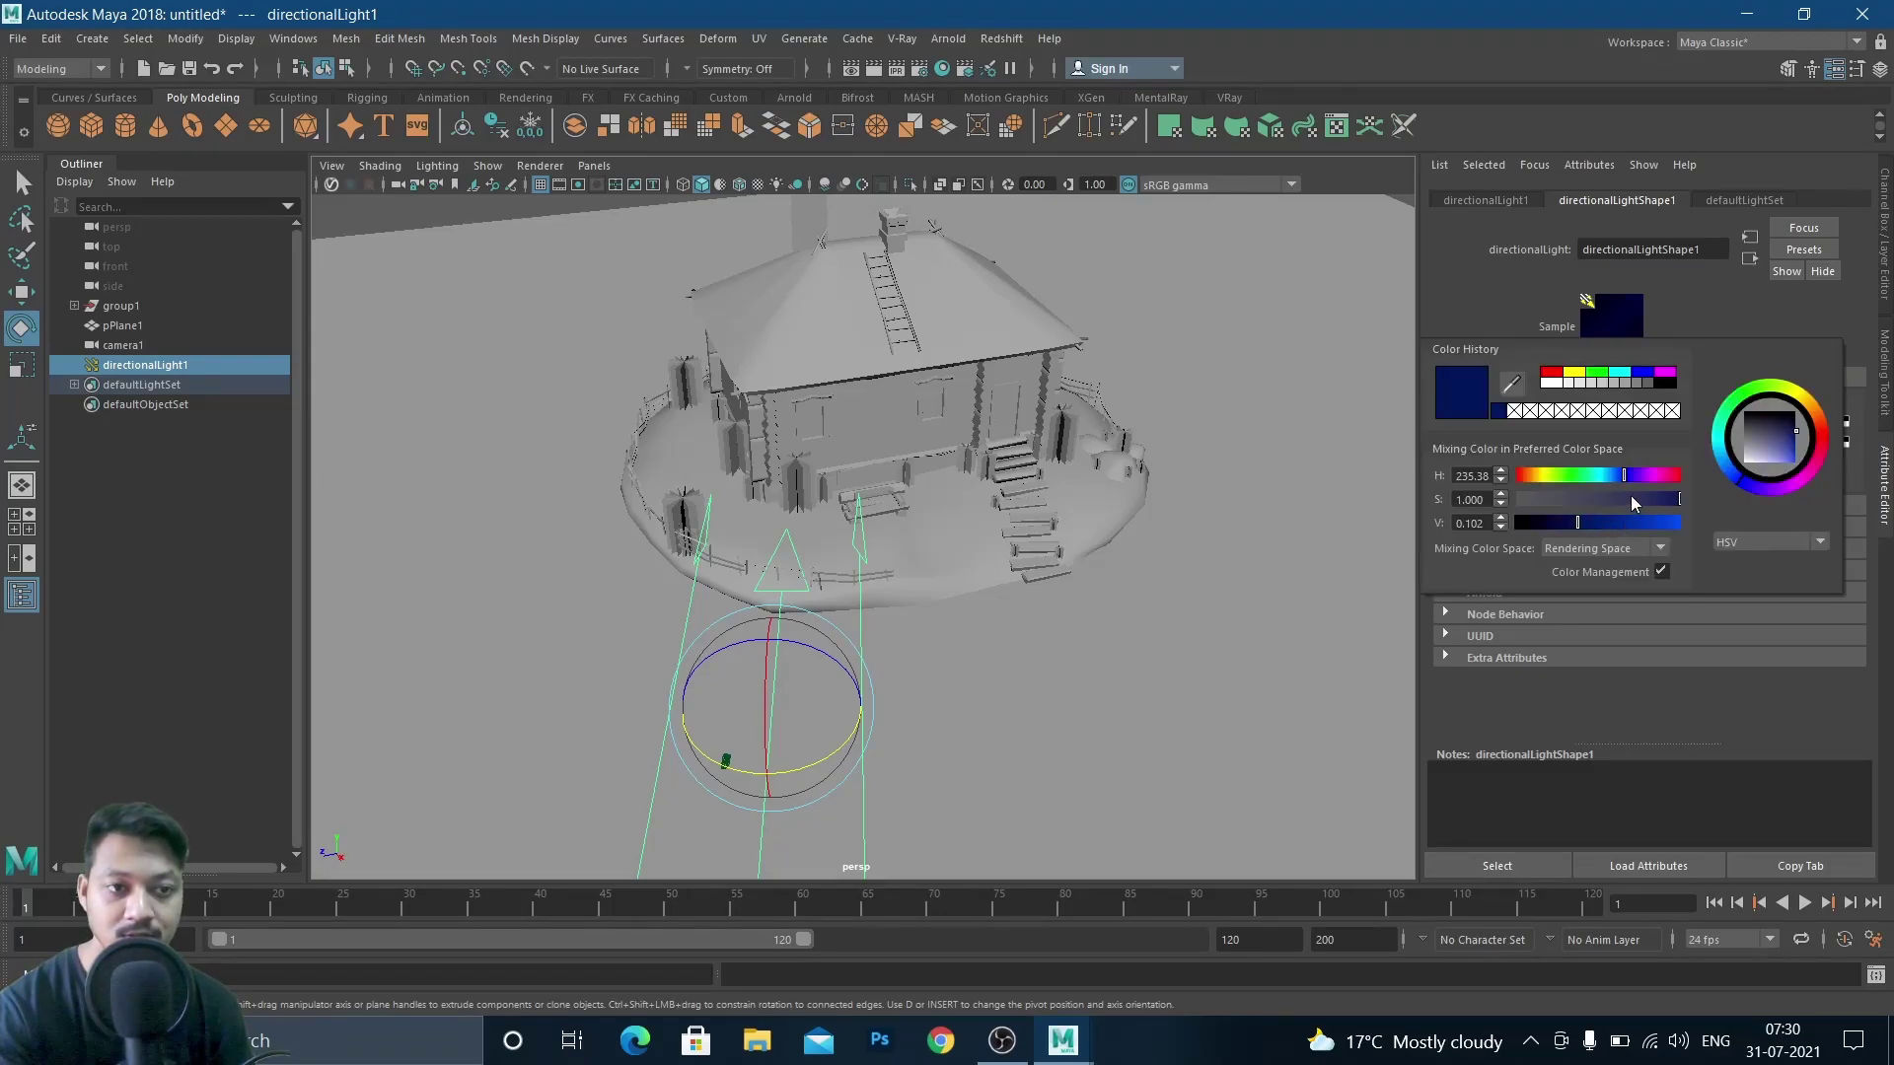
left_click(1612, 424)
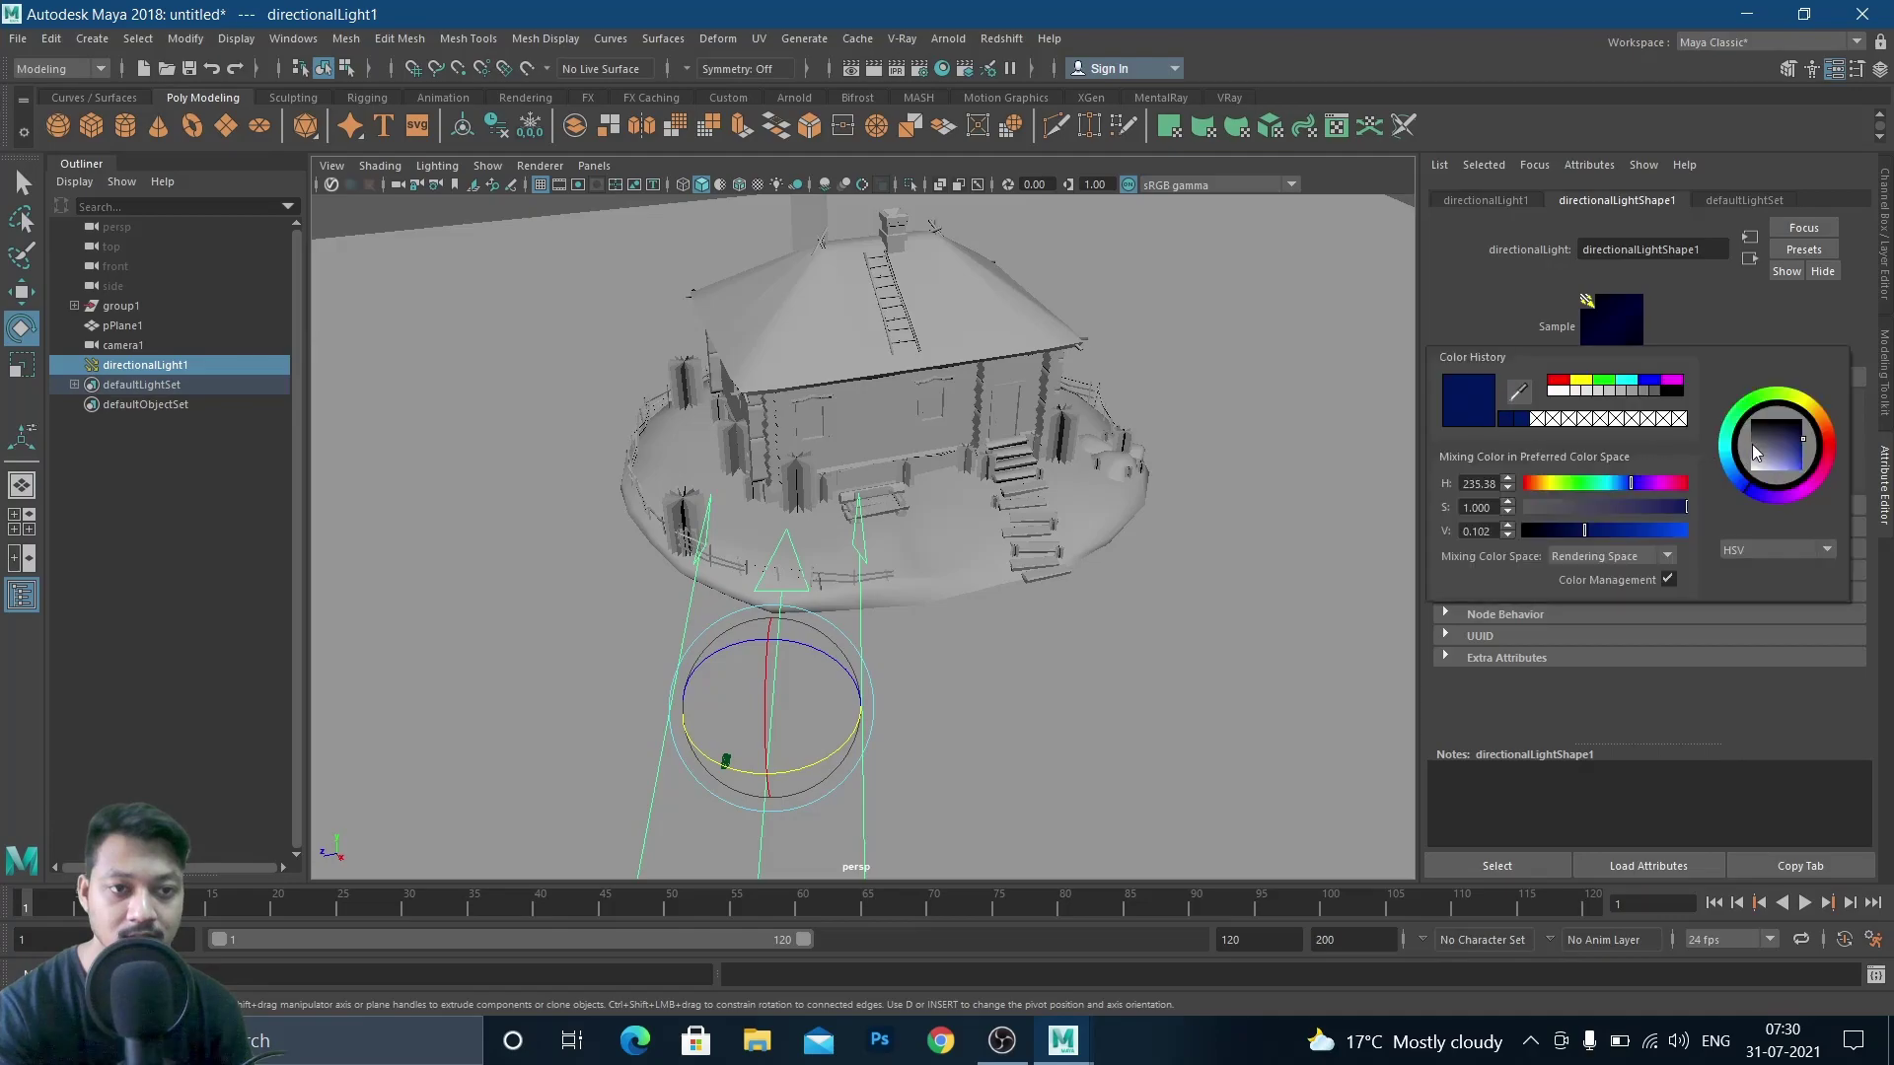
left_click_drag(1781, 453, 1784, 439)
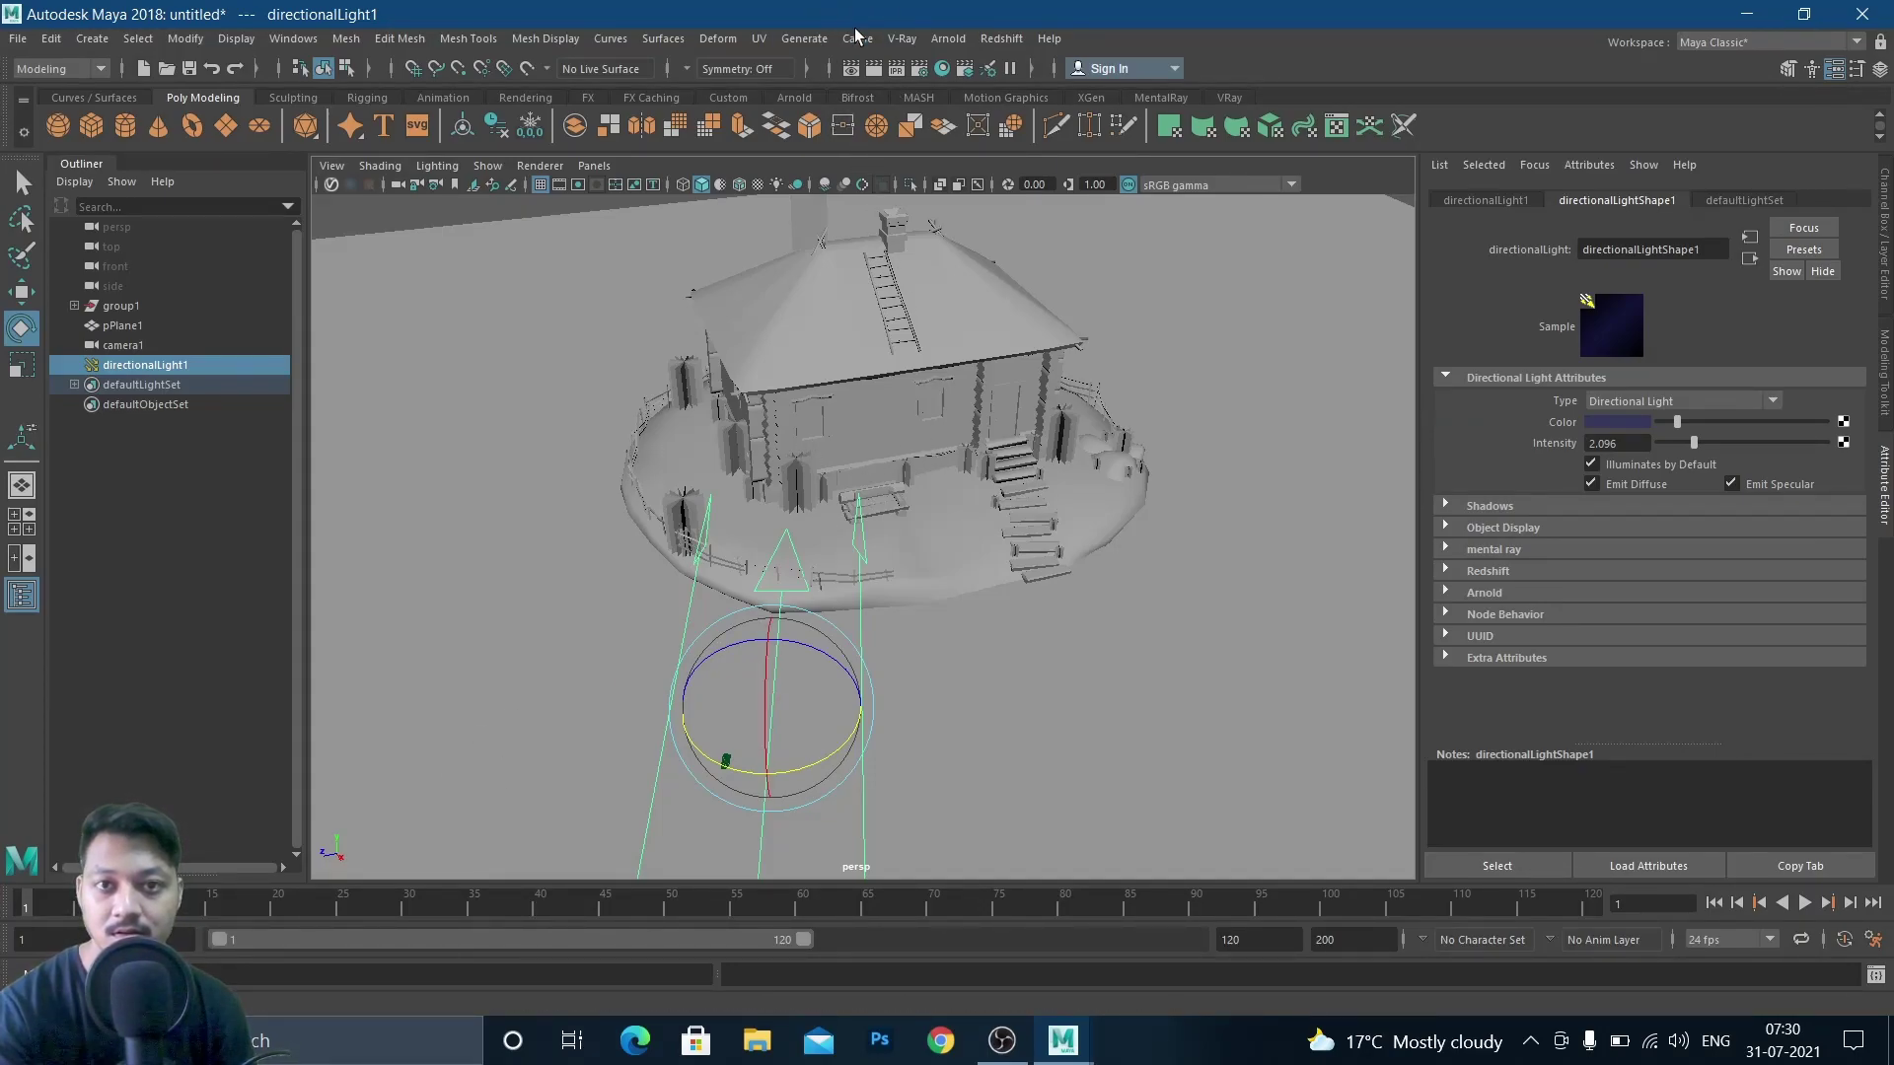
Render the scene through camera1 with mental ray in the Render View
left_click(850, 73)
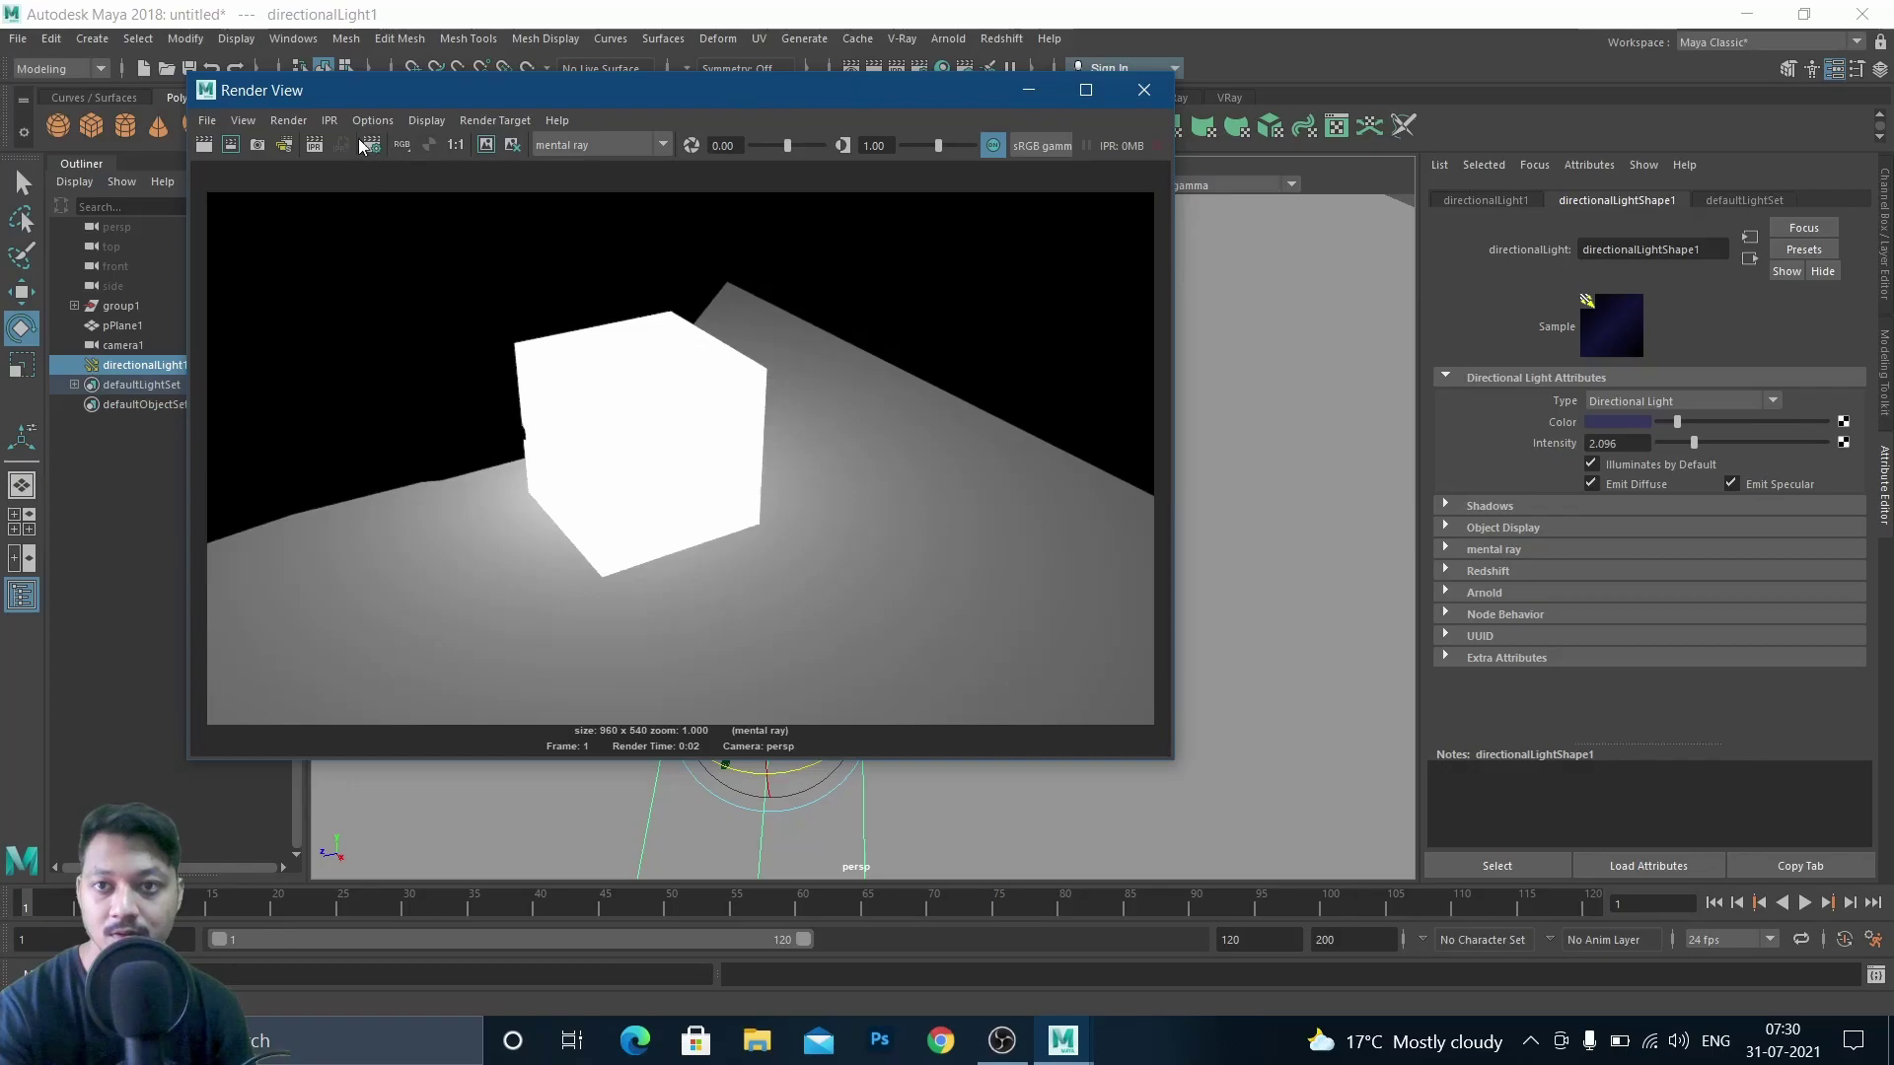
left_click(285, 122)
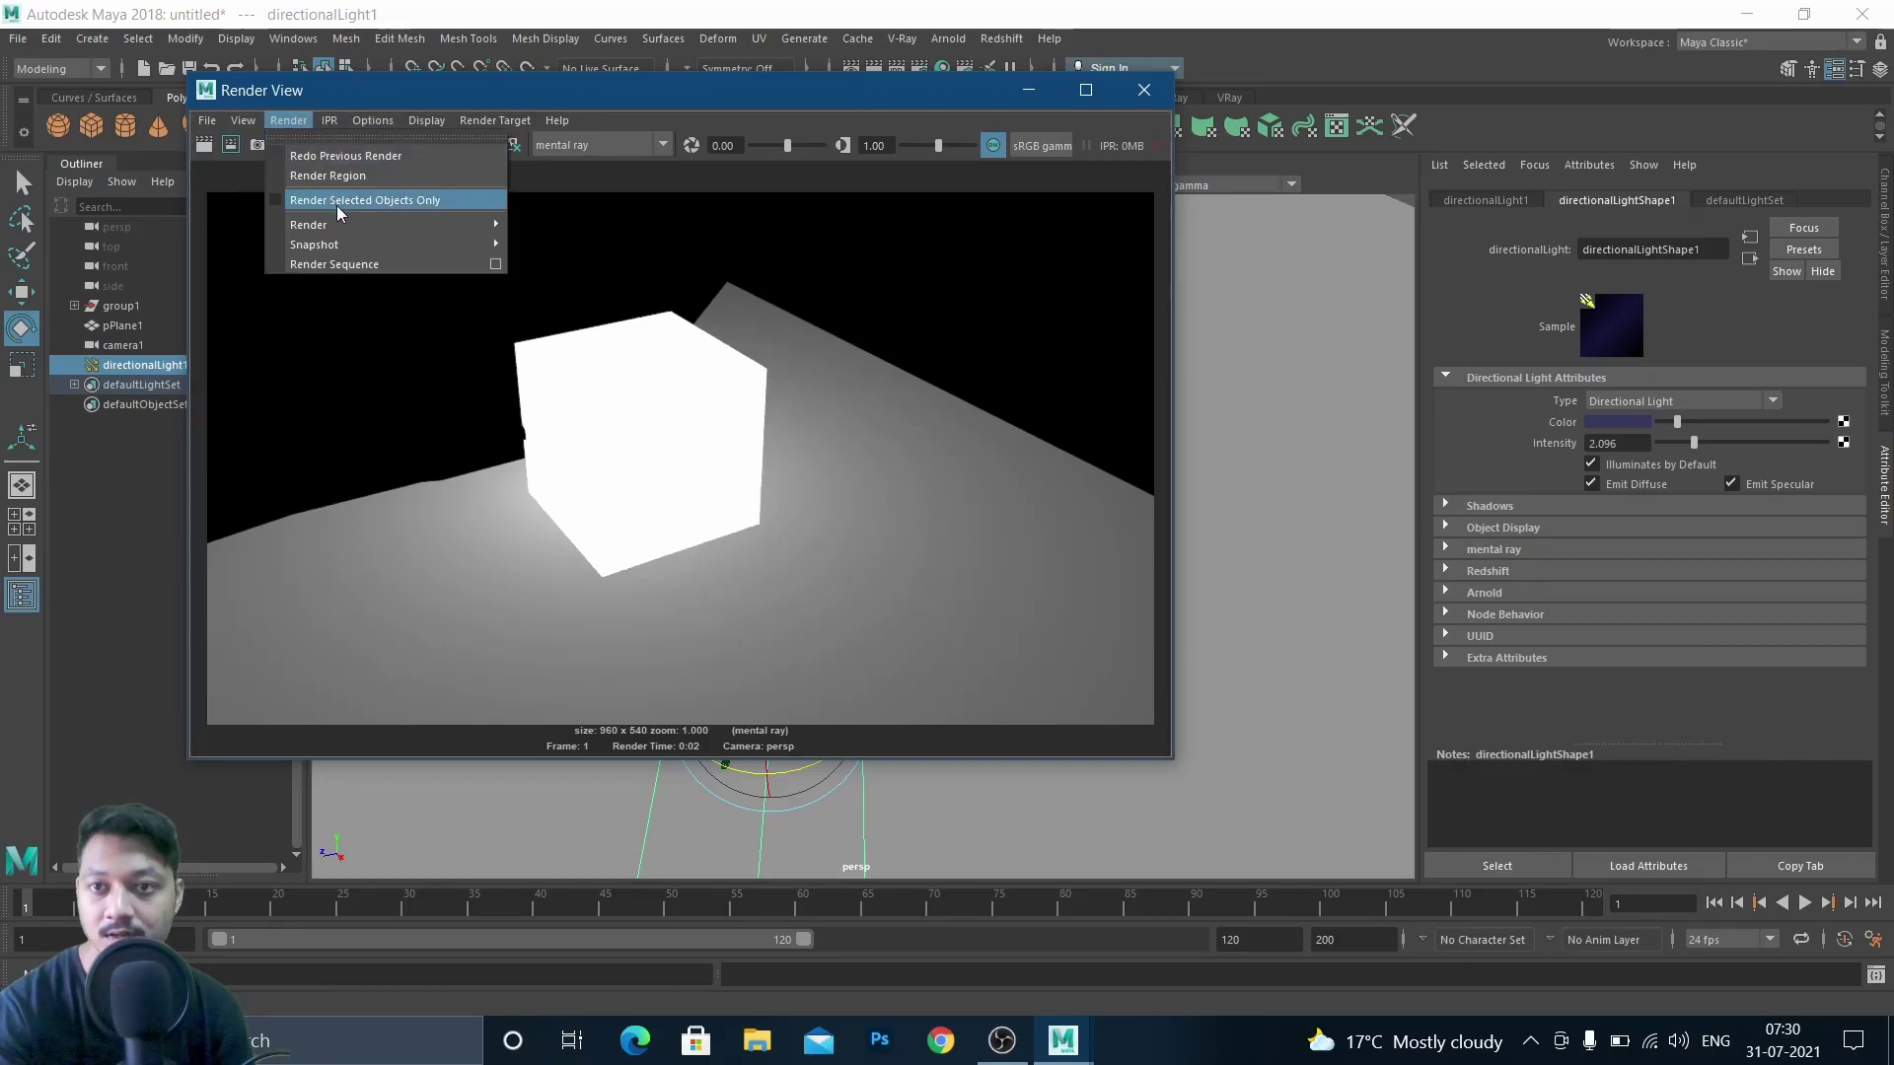
mouse_move(411, 224)
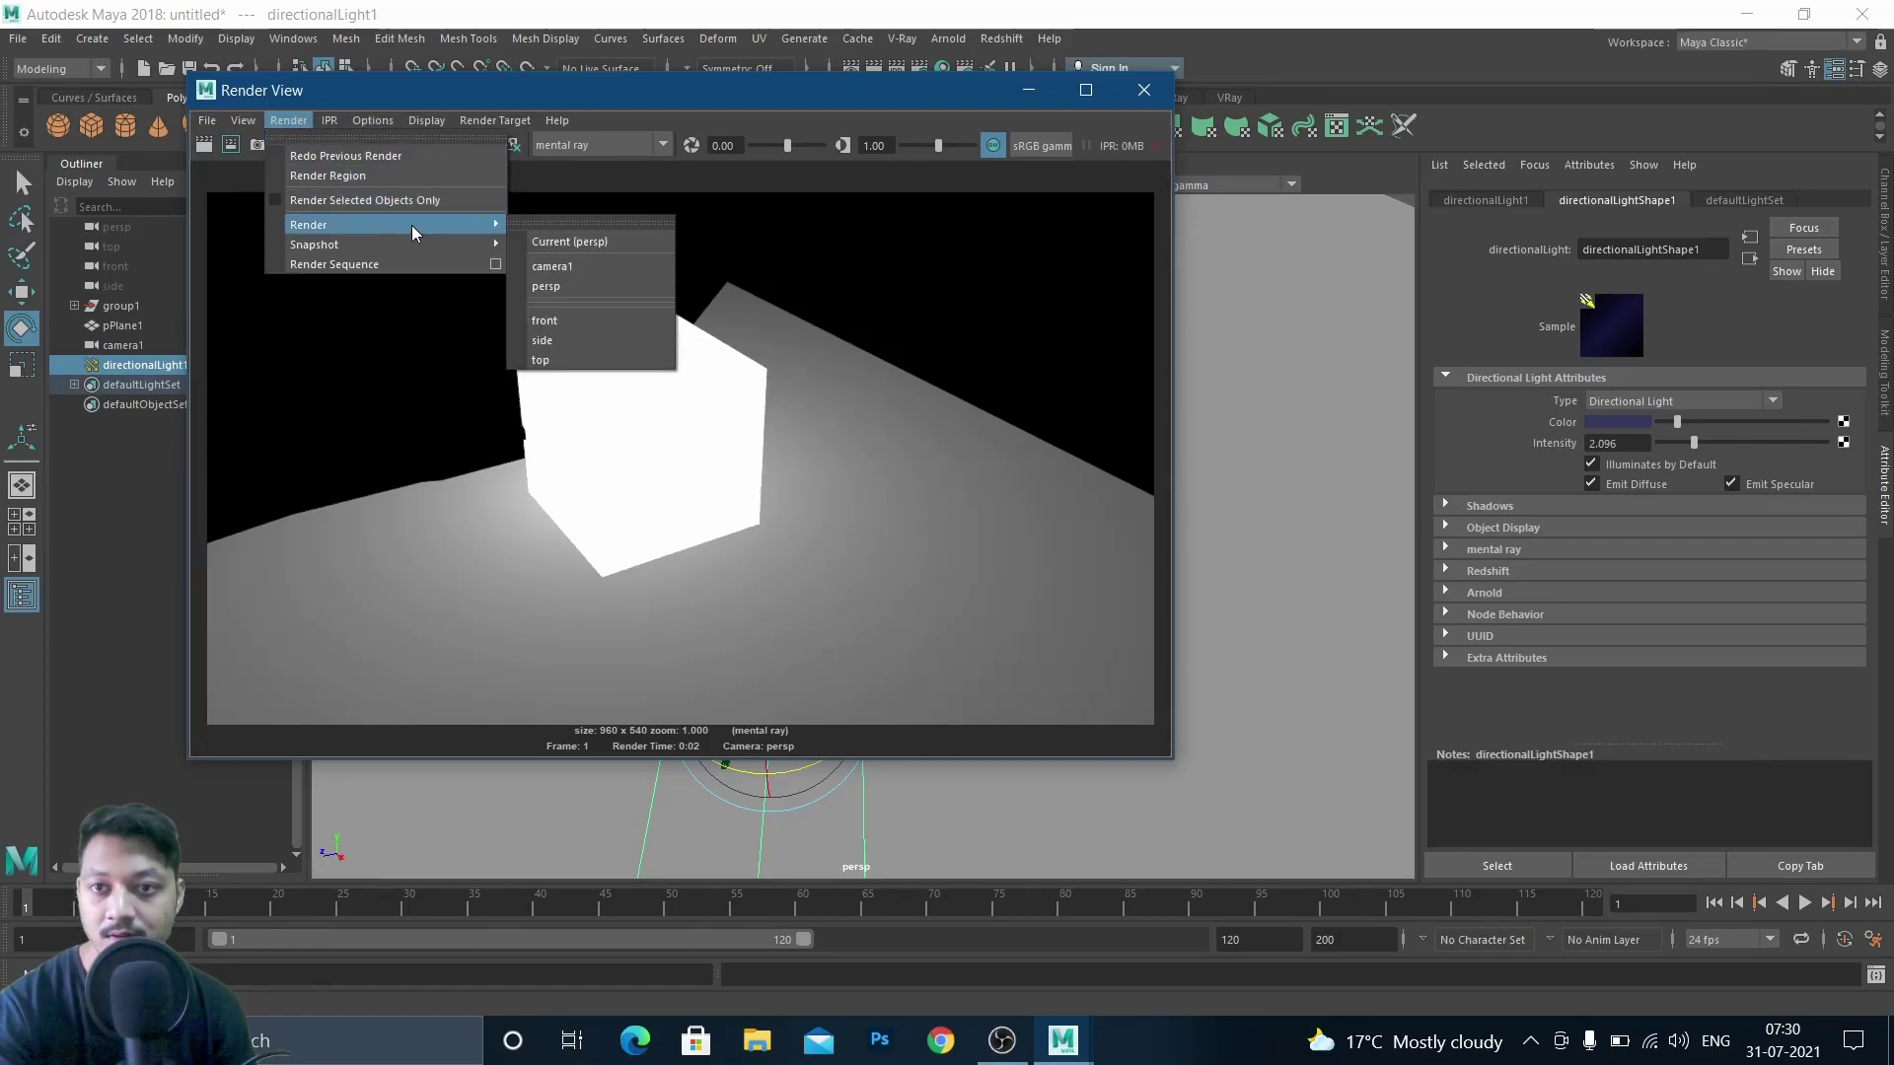
left_click(563, 265)
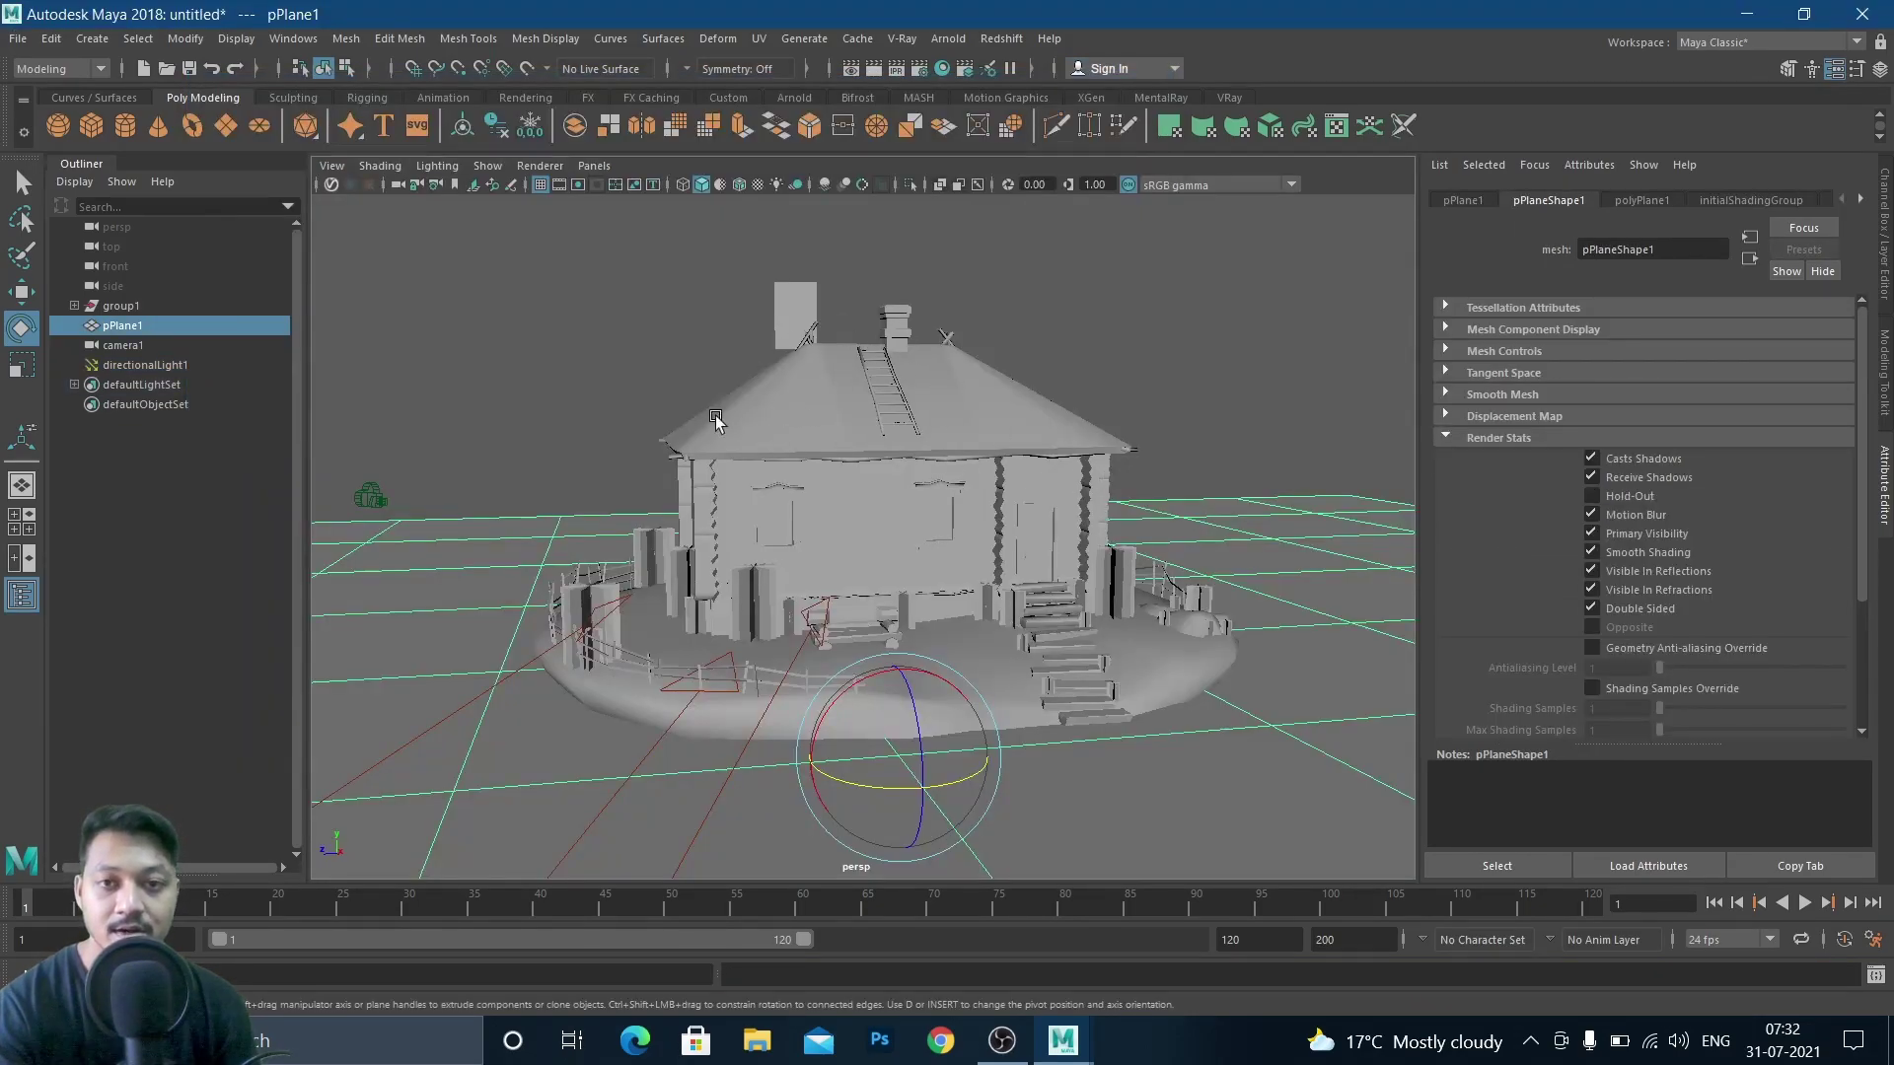
Switch the renderer from mental ray to V-Ray in the render settings
left_click(919, 69)
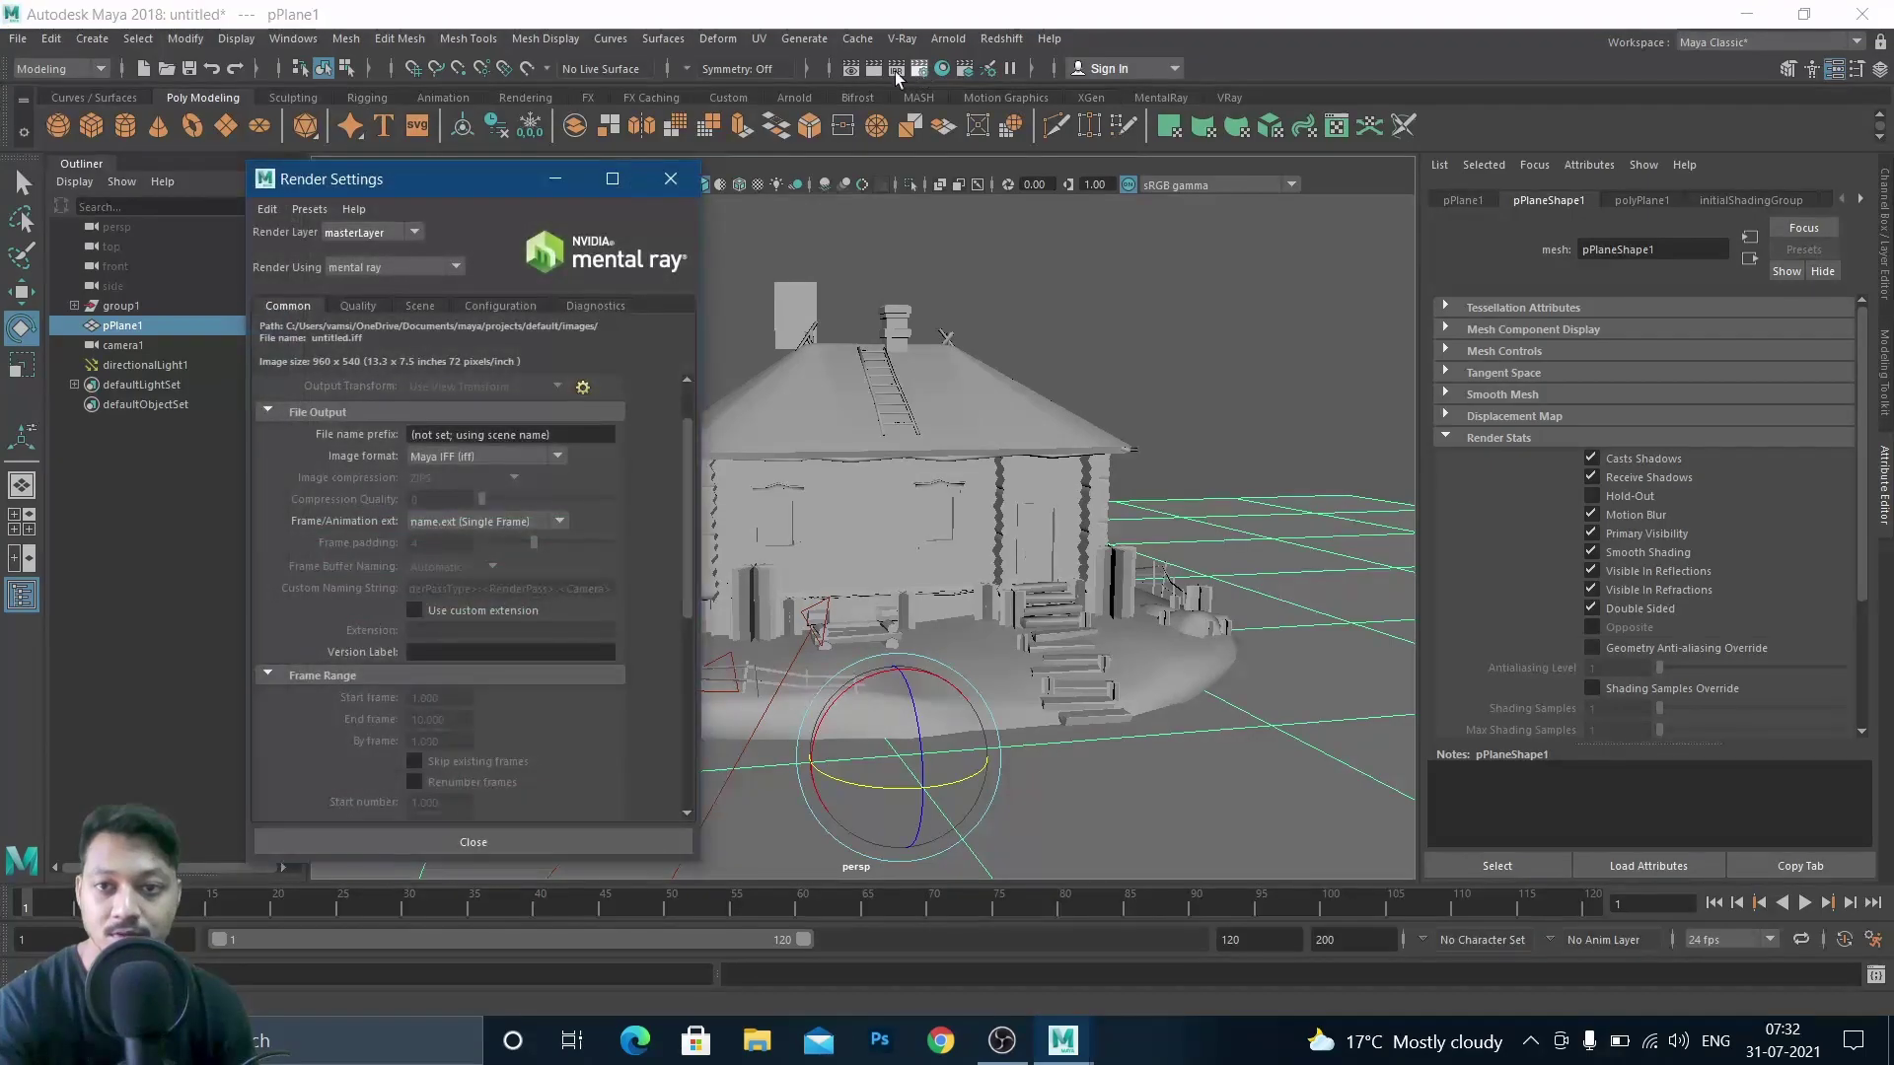
left_click(352, 263)
left_click(357, 348)
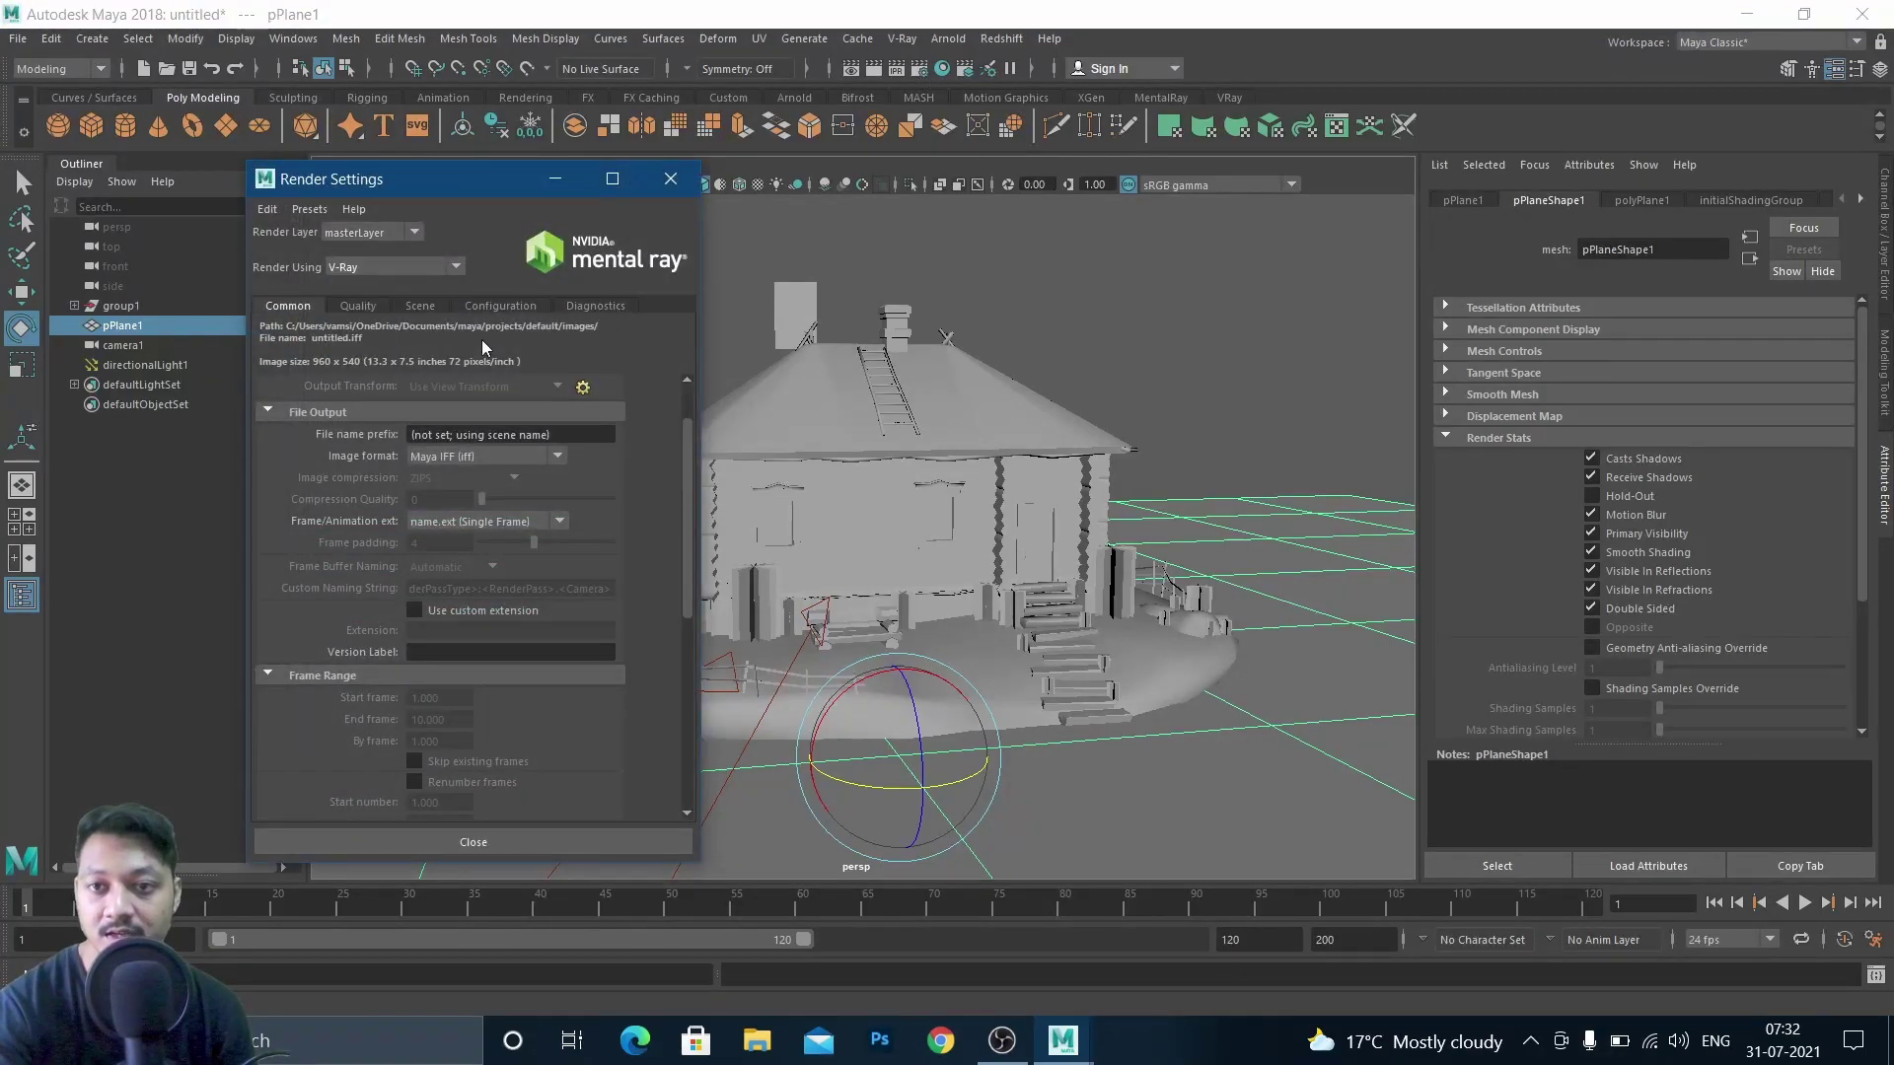
left_click(666, 179)
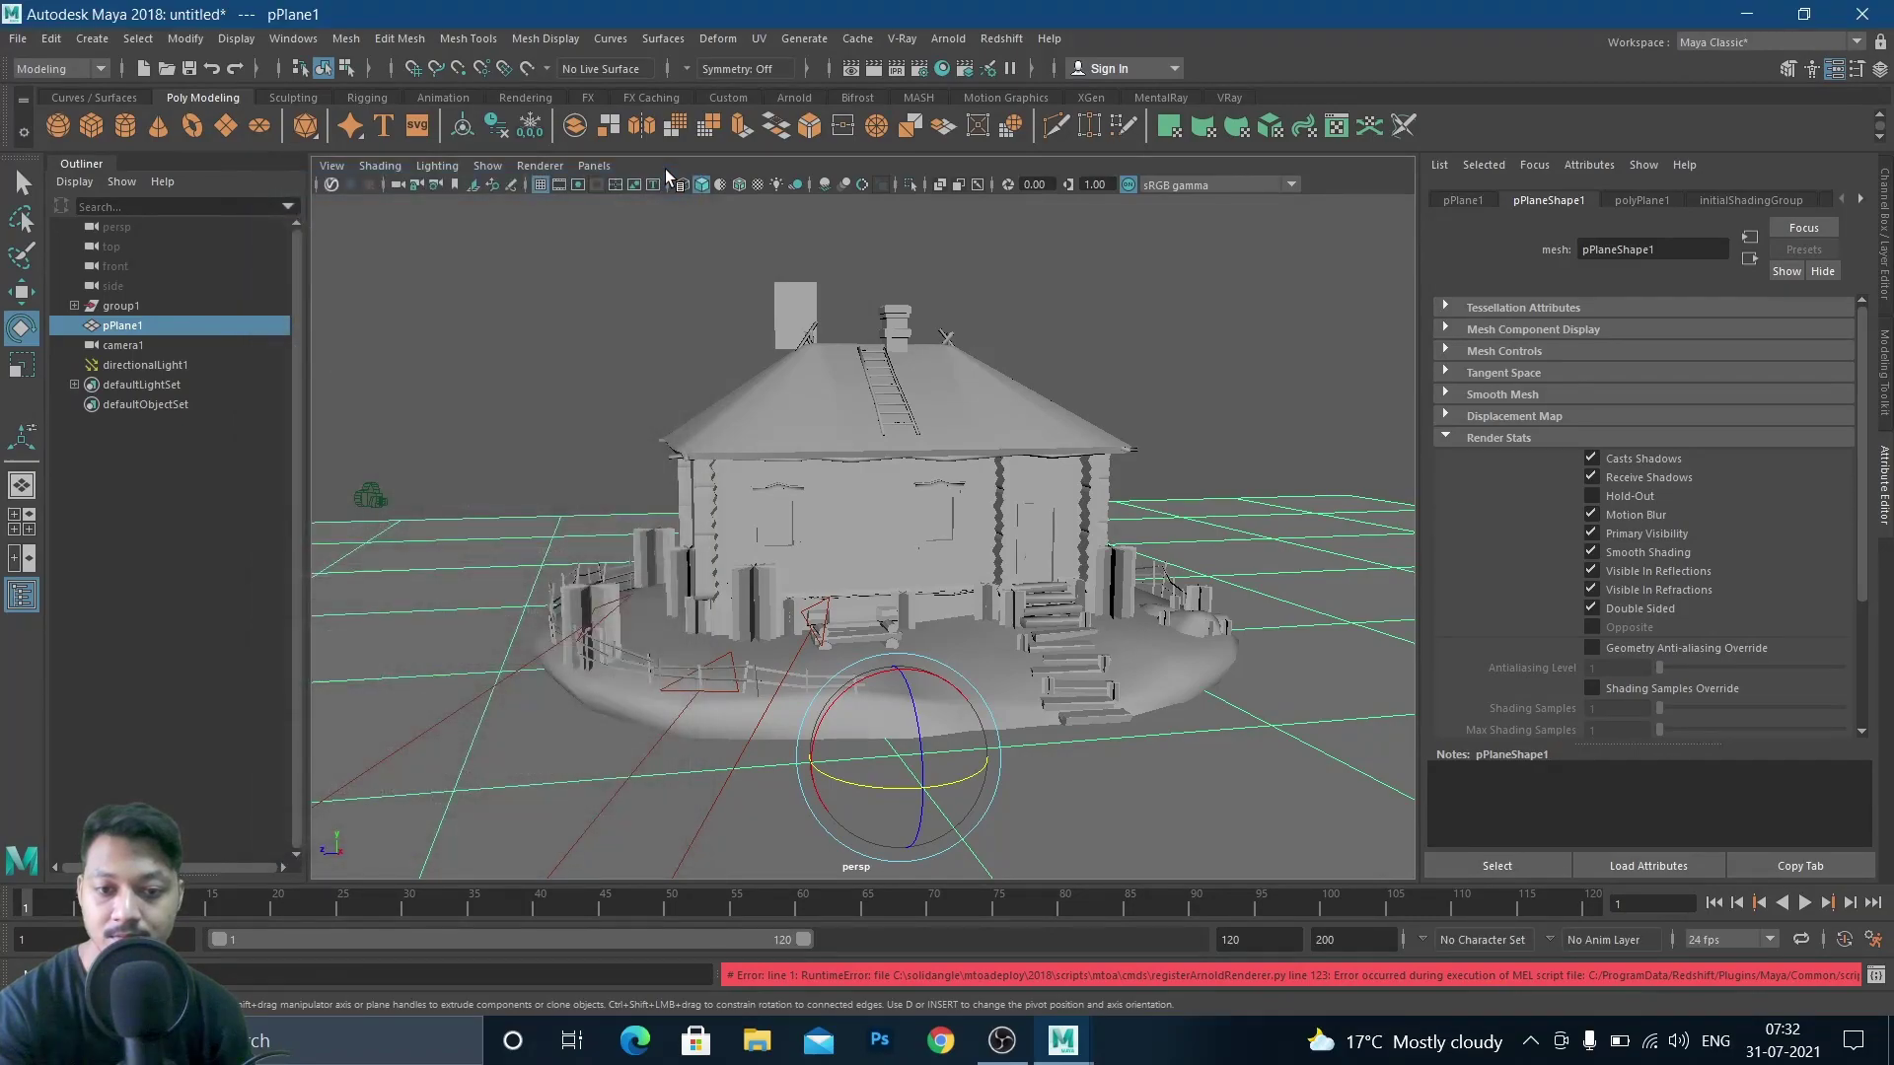
Render the house again with V-Ray, review the image in the frame buffer and minimize it
left_click(856, 69)
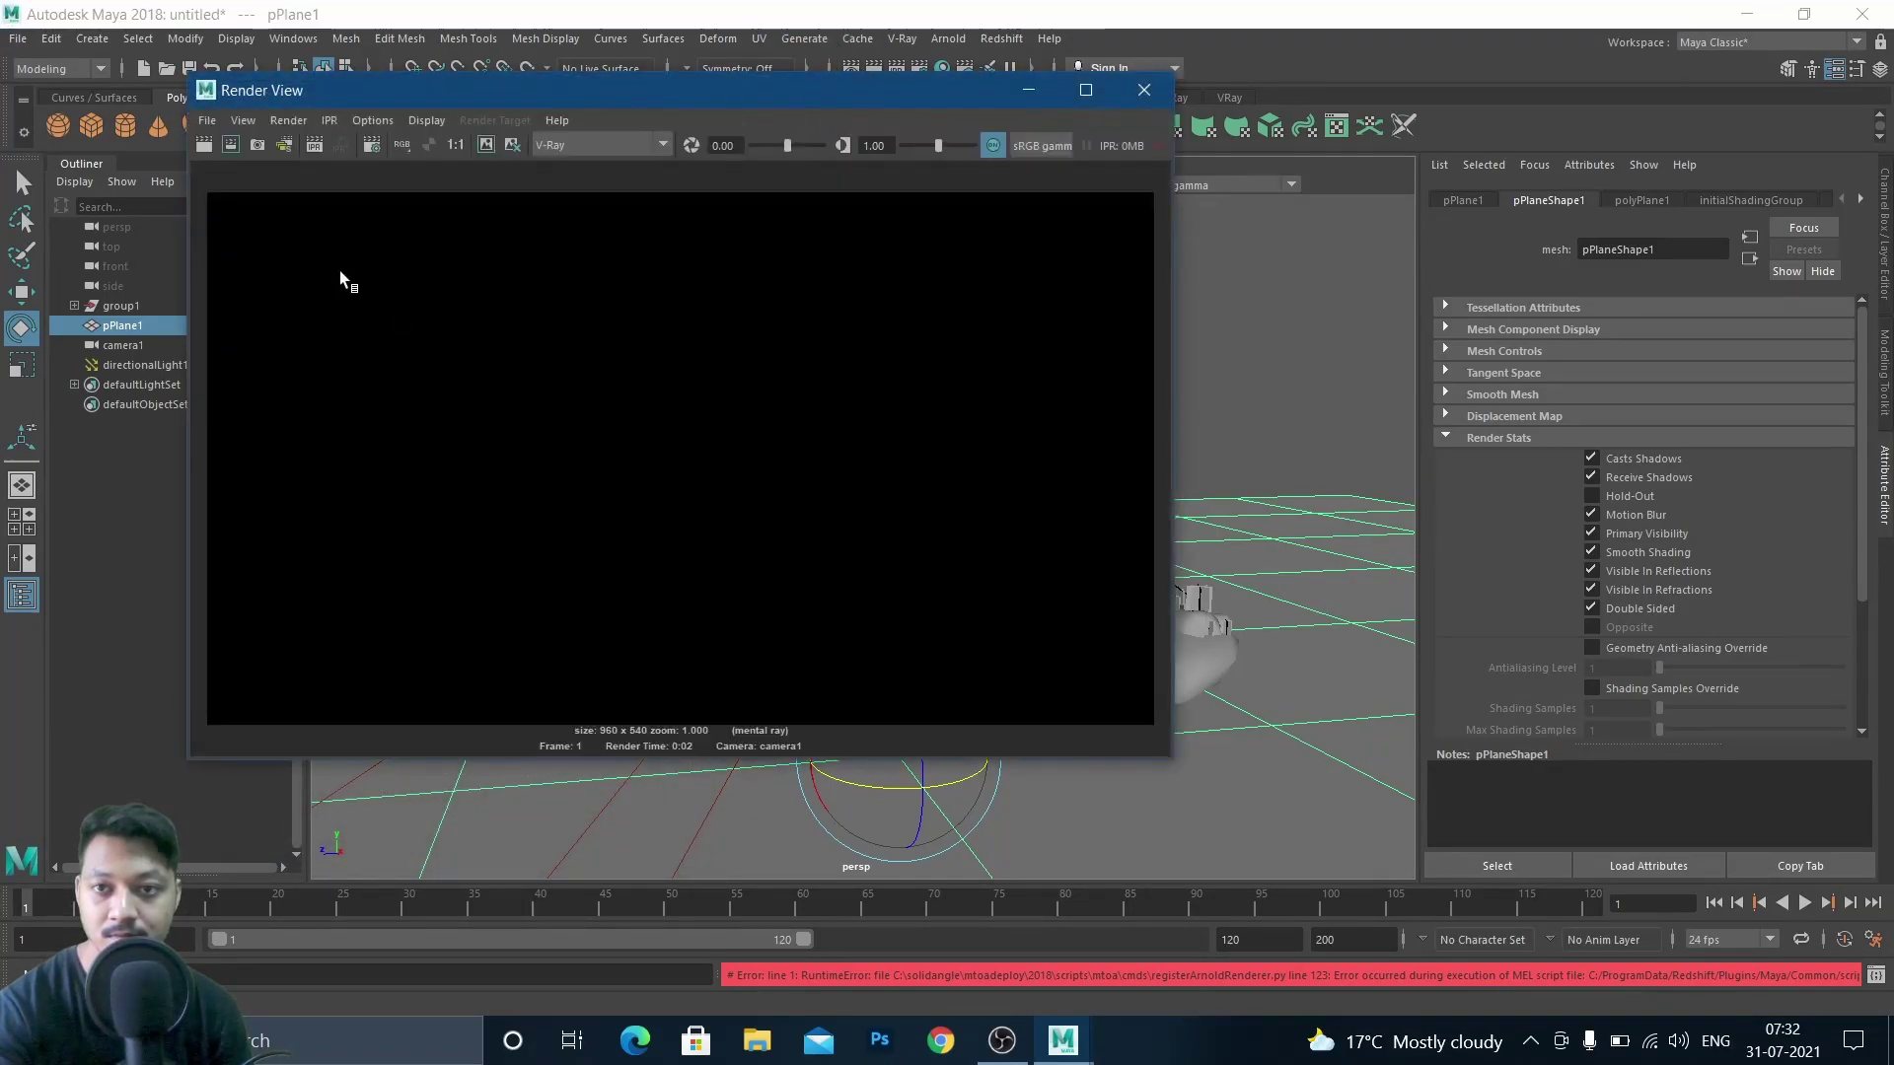
left_click(204, 147)
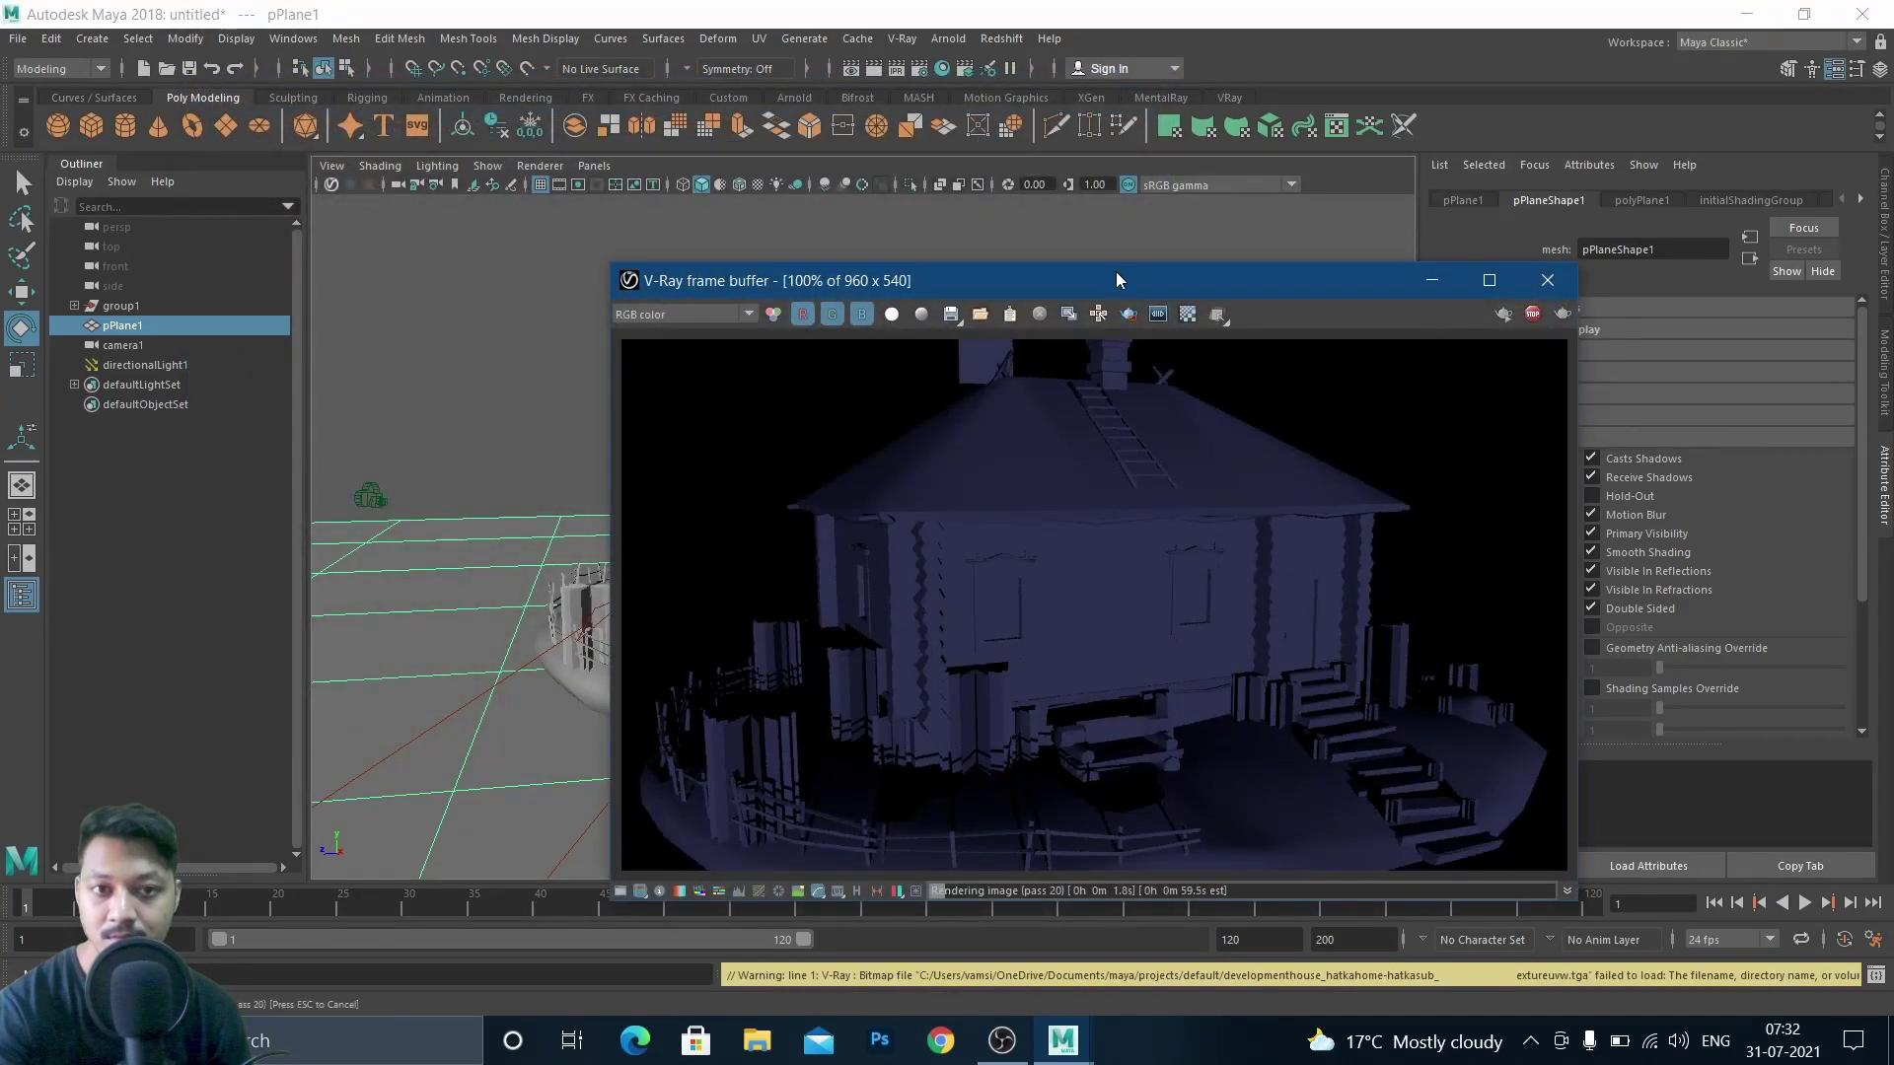
left_click_drag(1118, 285, 965, 182)
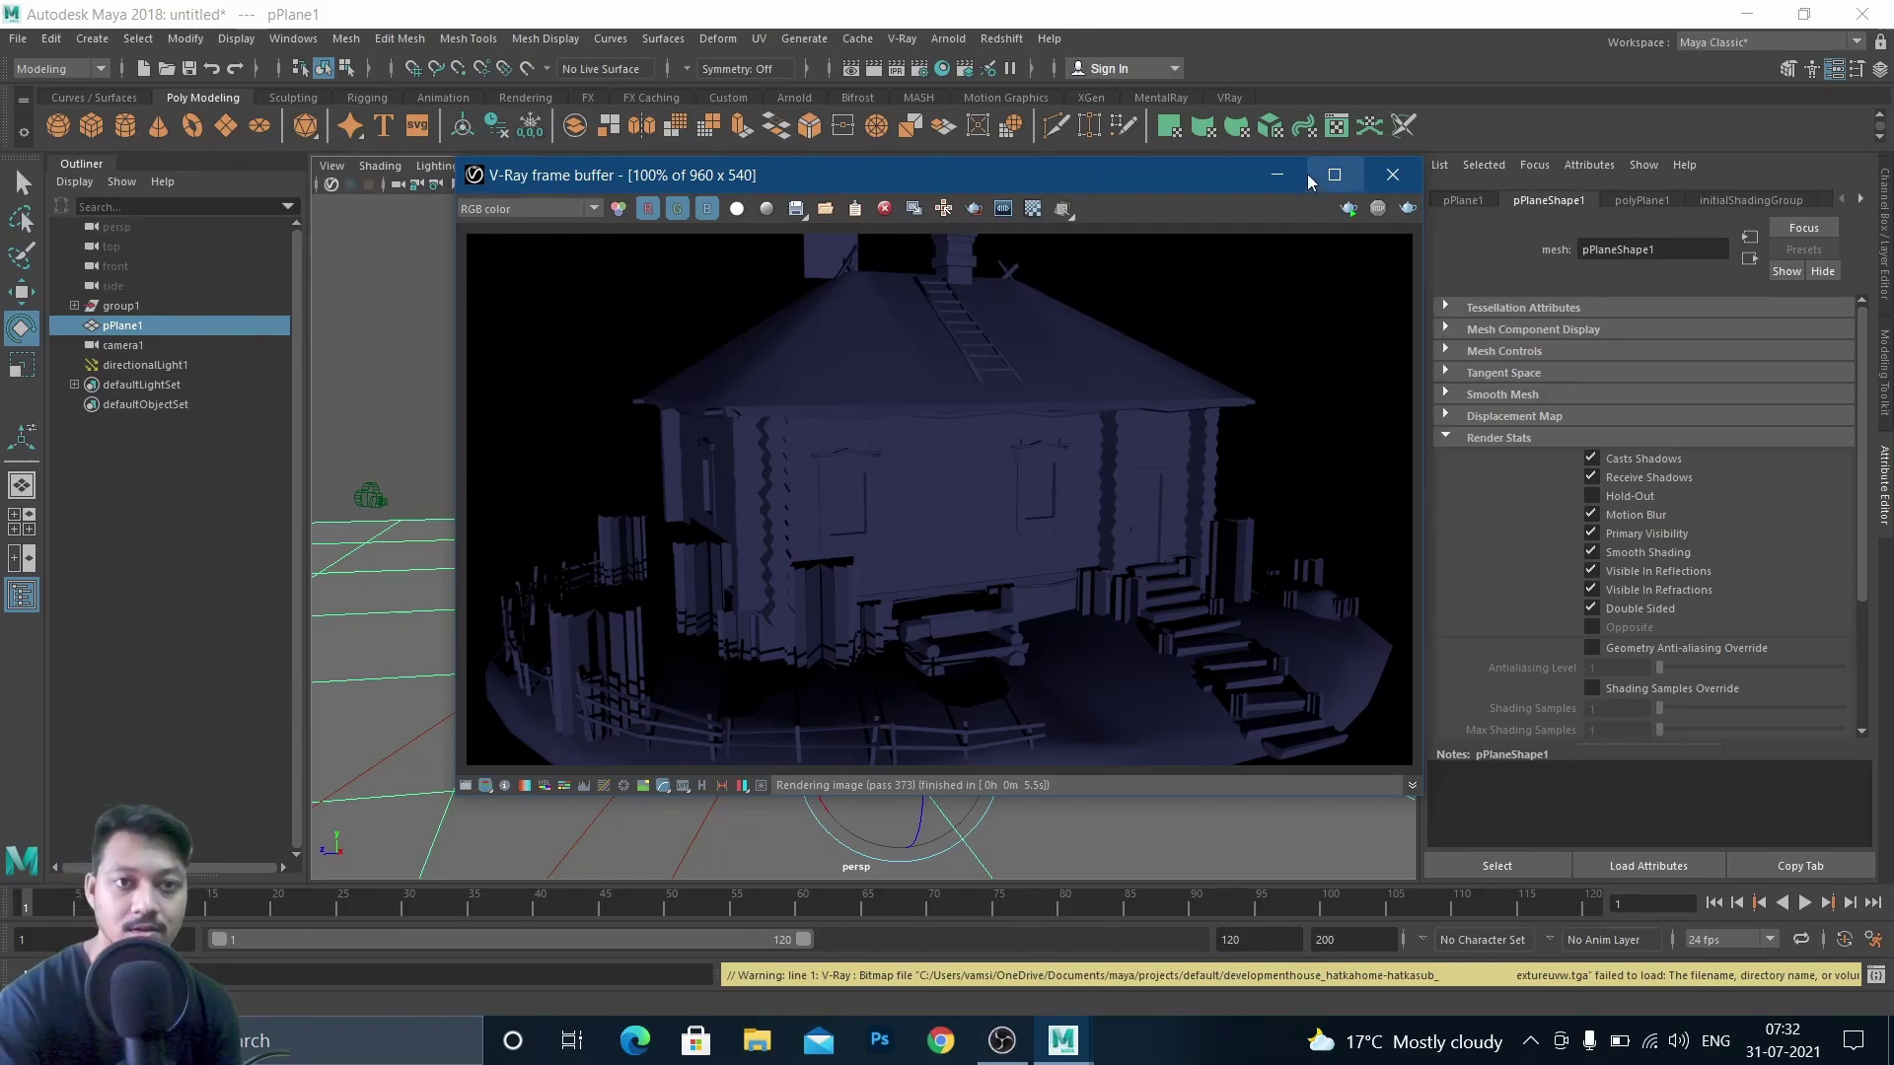
left_click(1282, 174)
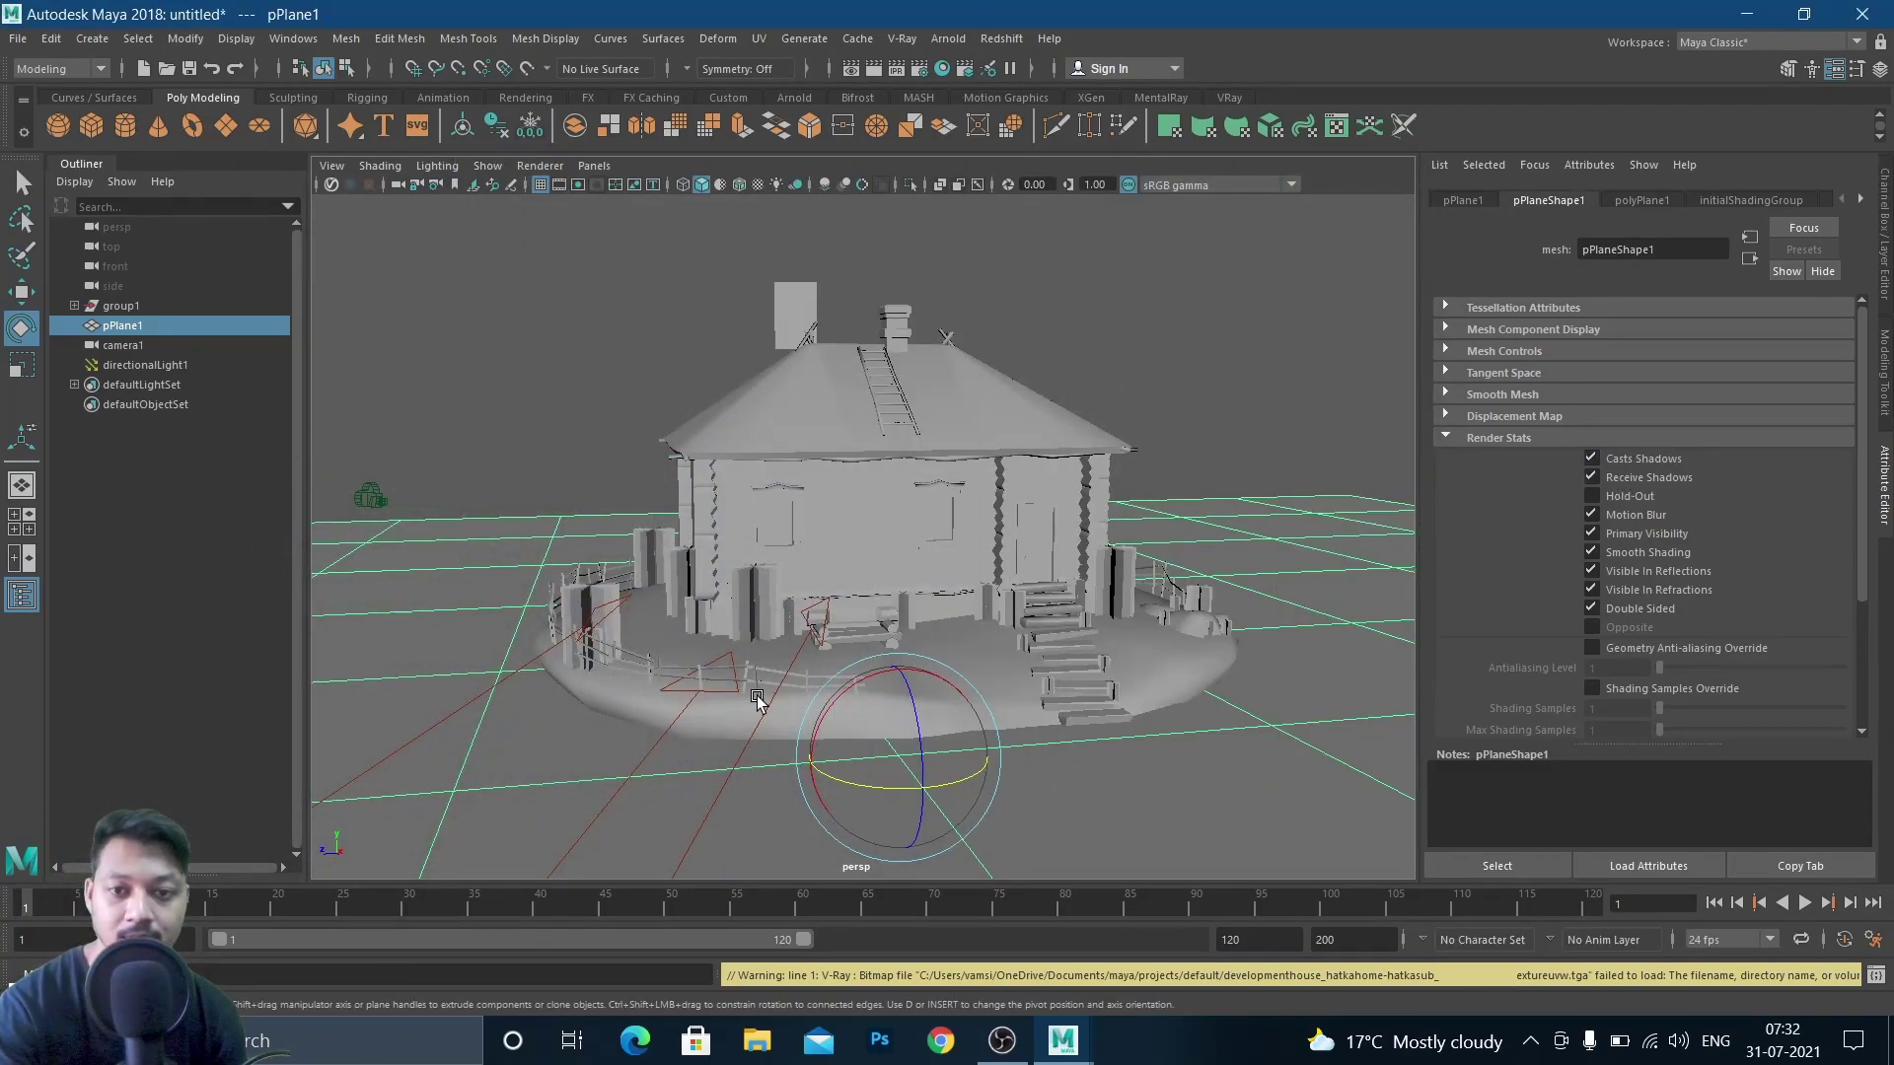
Enable ray trace shadows on the directional light with light angle 284.082, 5 shadow rays and ray depth limit 3
left_click(739, 756)
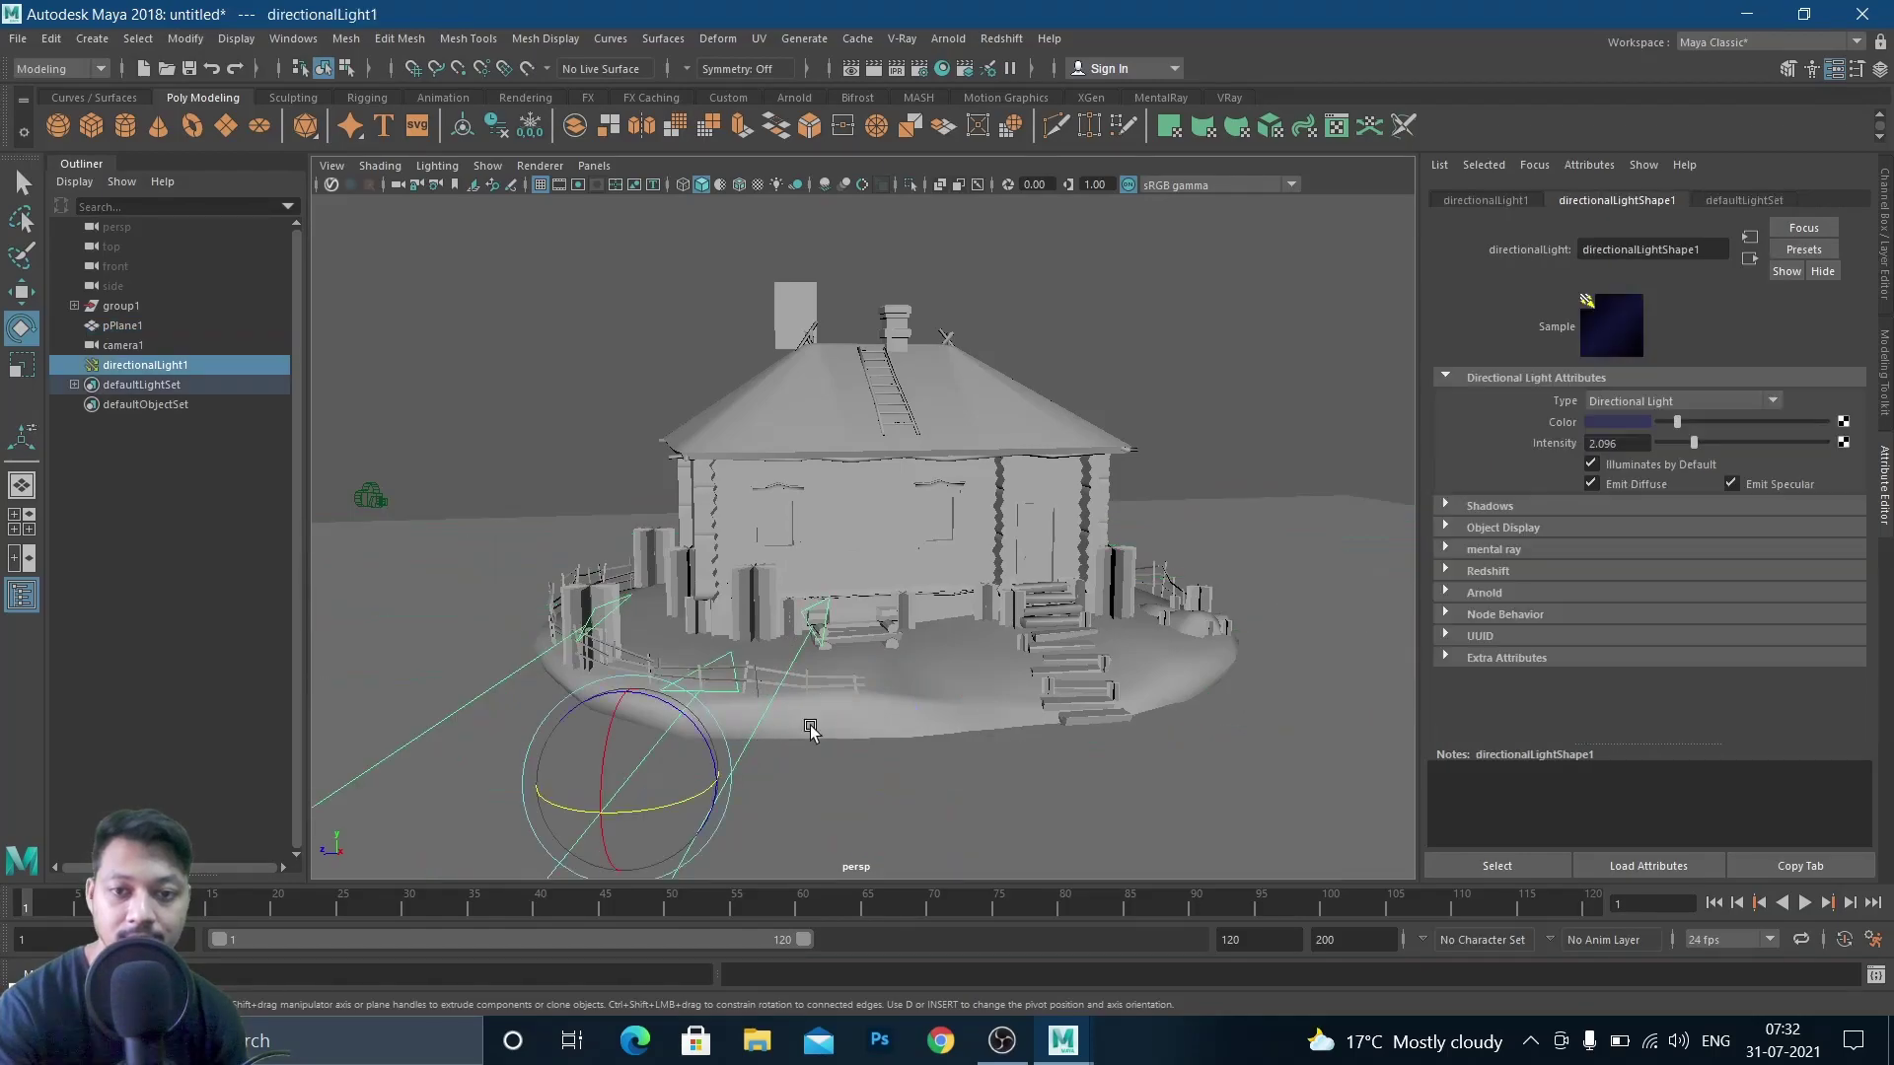
left_click(1457, 507)
left_click(1451, 543)
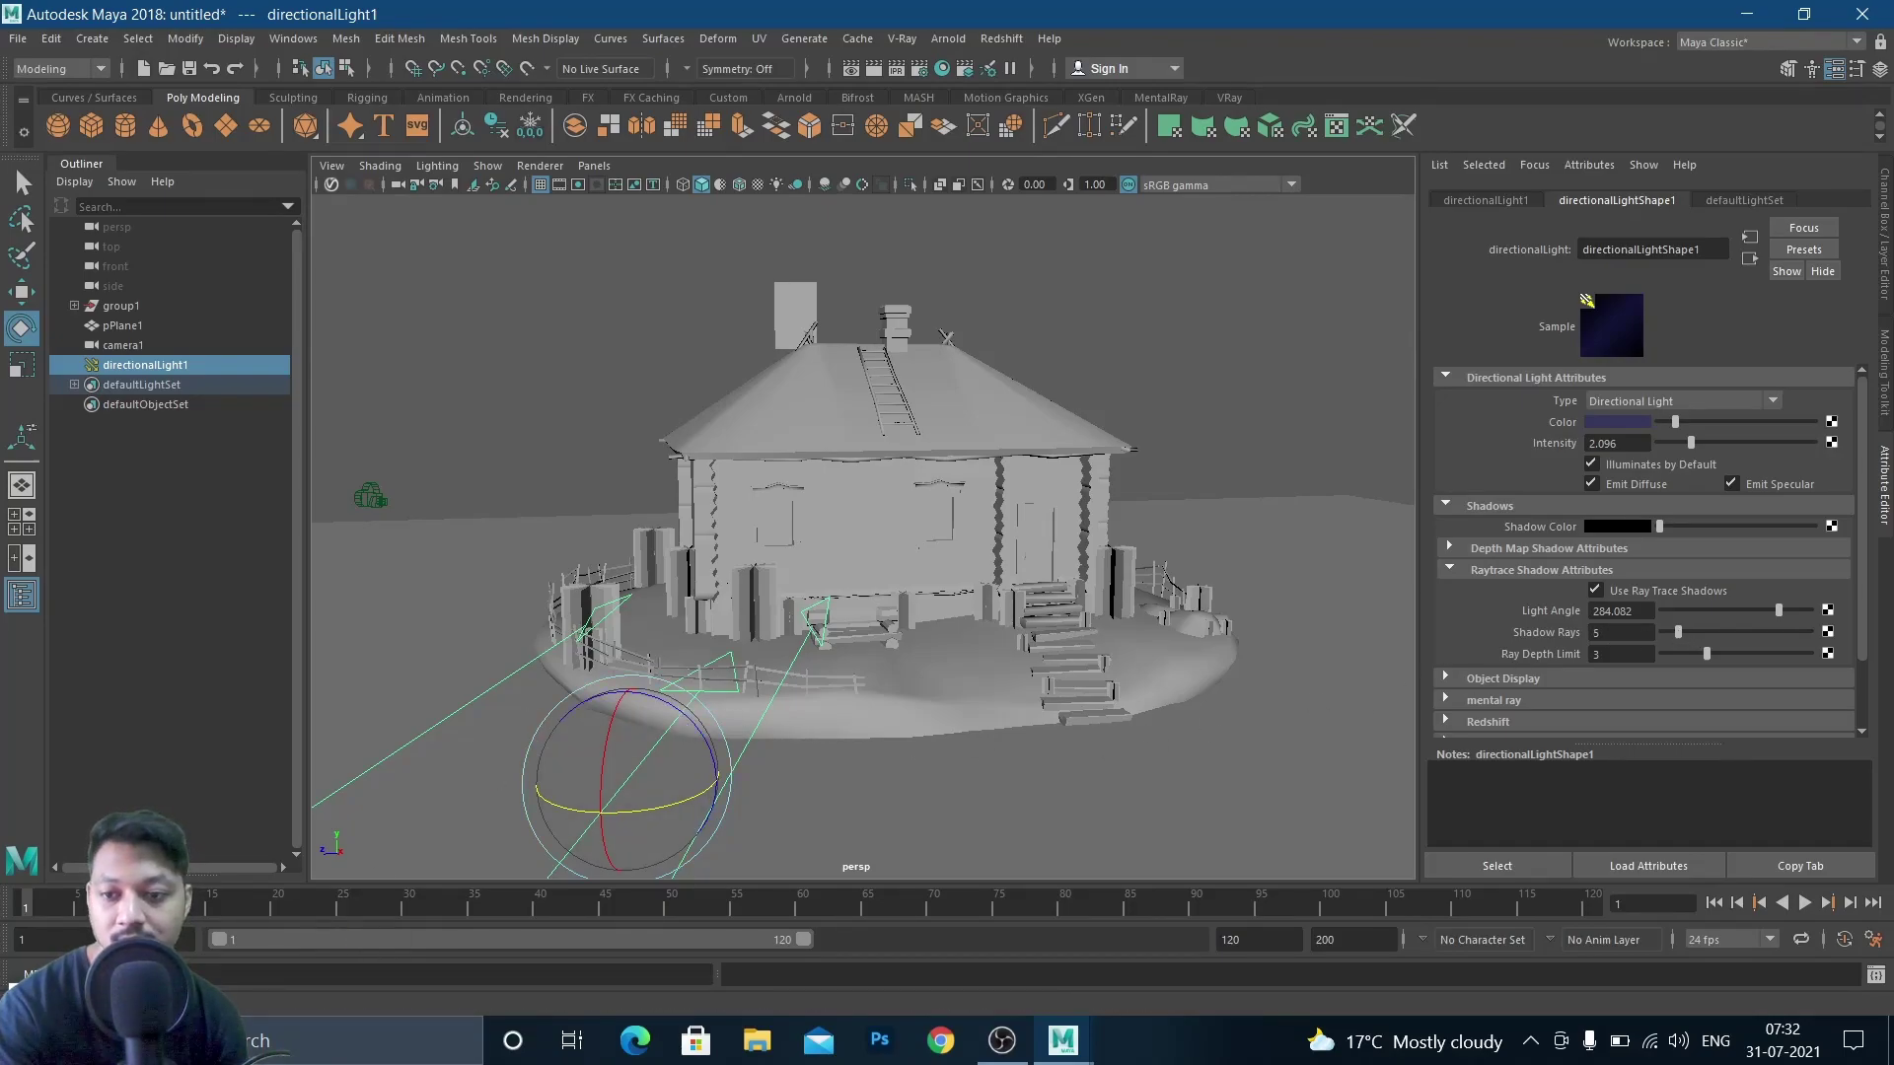
Region-render the area around the bench and front ground in the V-Ray frame buffer
left_click(118, 998)
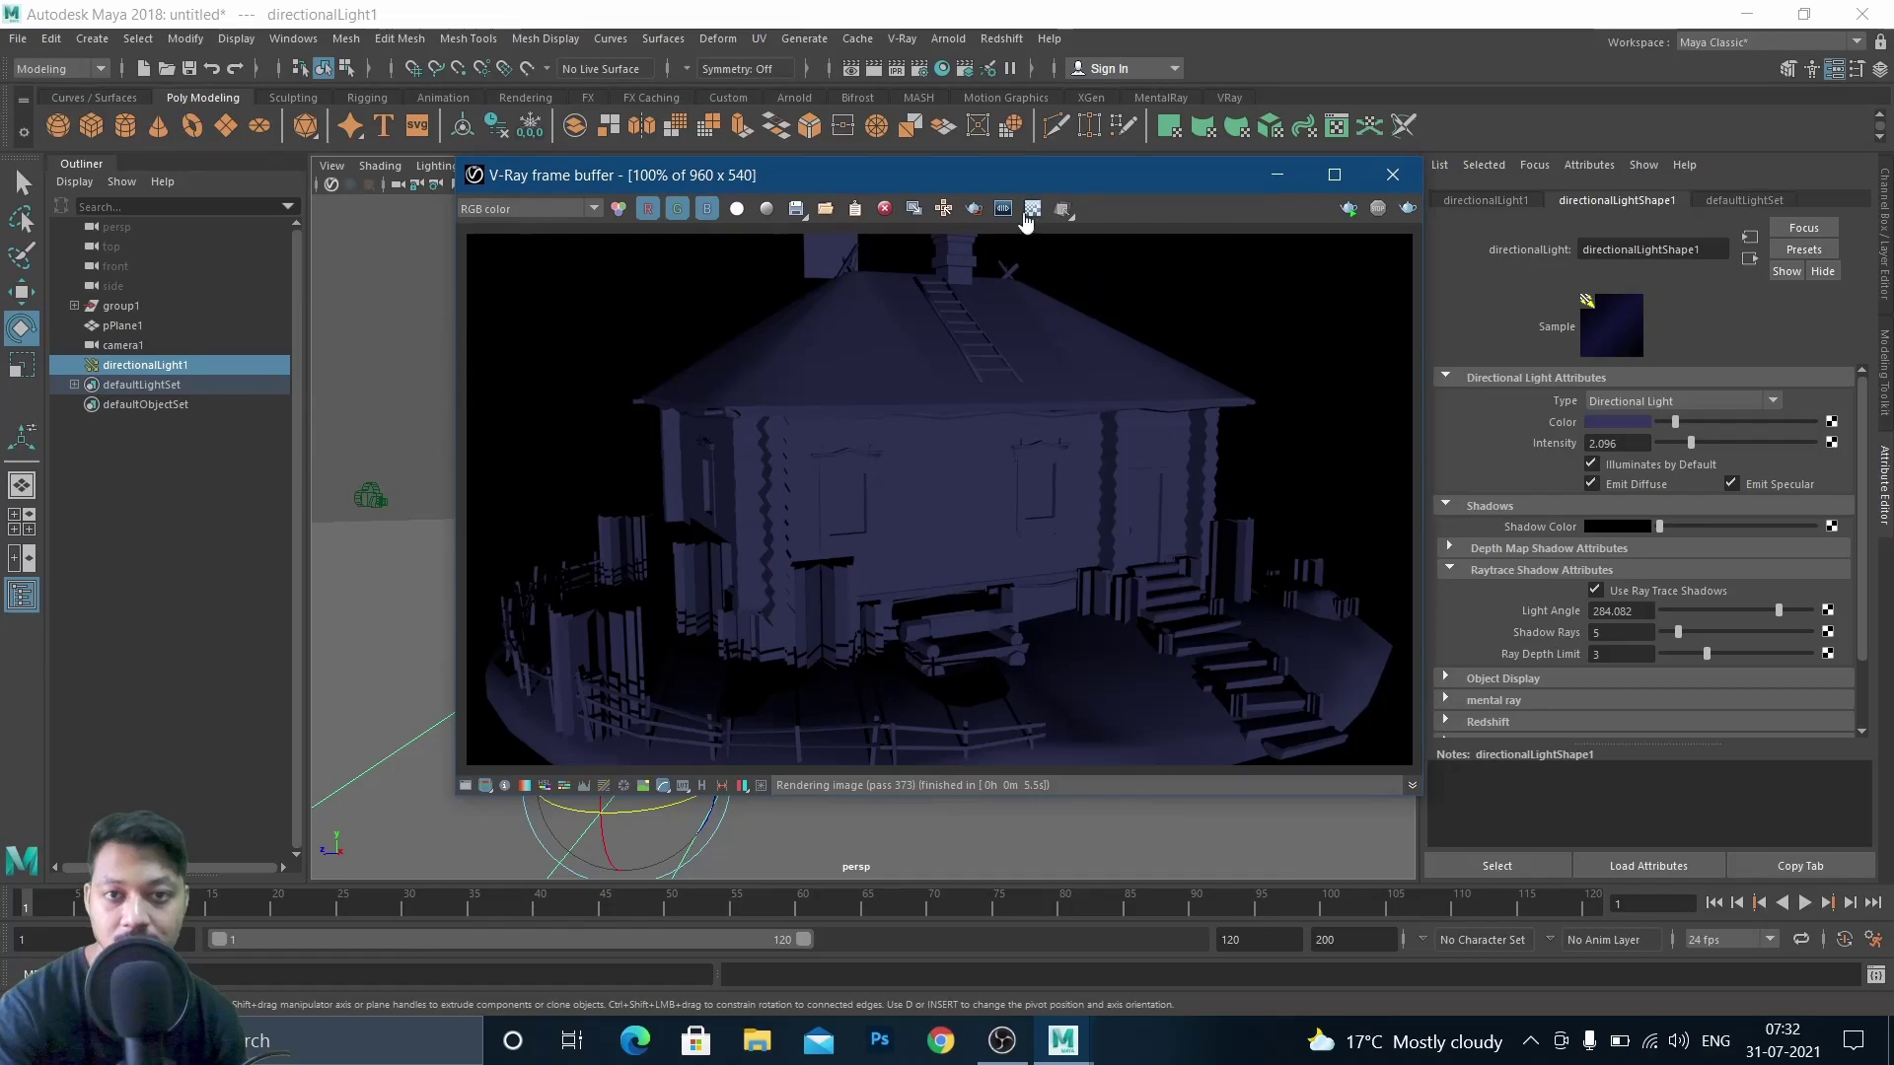
left_click(973, 208)
left_click_drag(713, 613, 1178, 789)
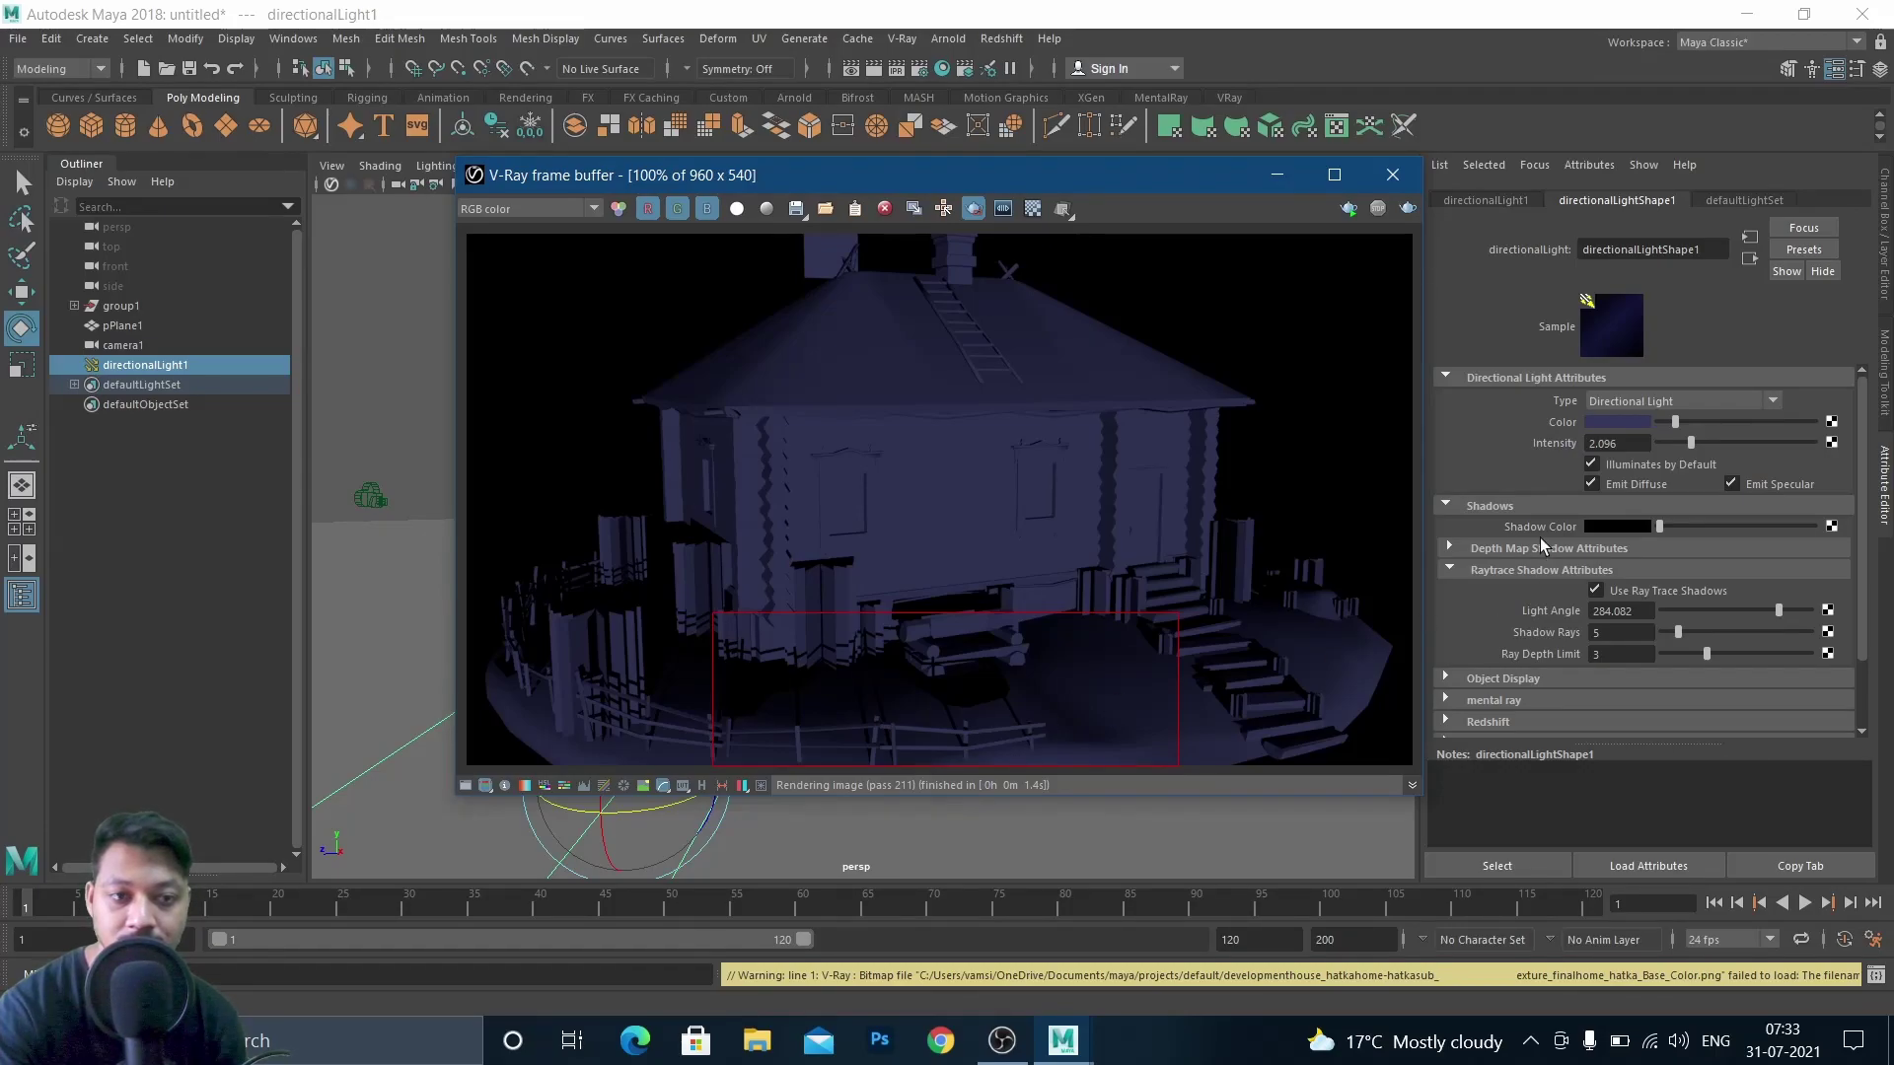
Set the directional light's light angle to 198.367 and shadow rays to 1, re-render the region, and minimize the frame buffer
left_click_drag(1689, 632, 1746, 613)
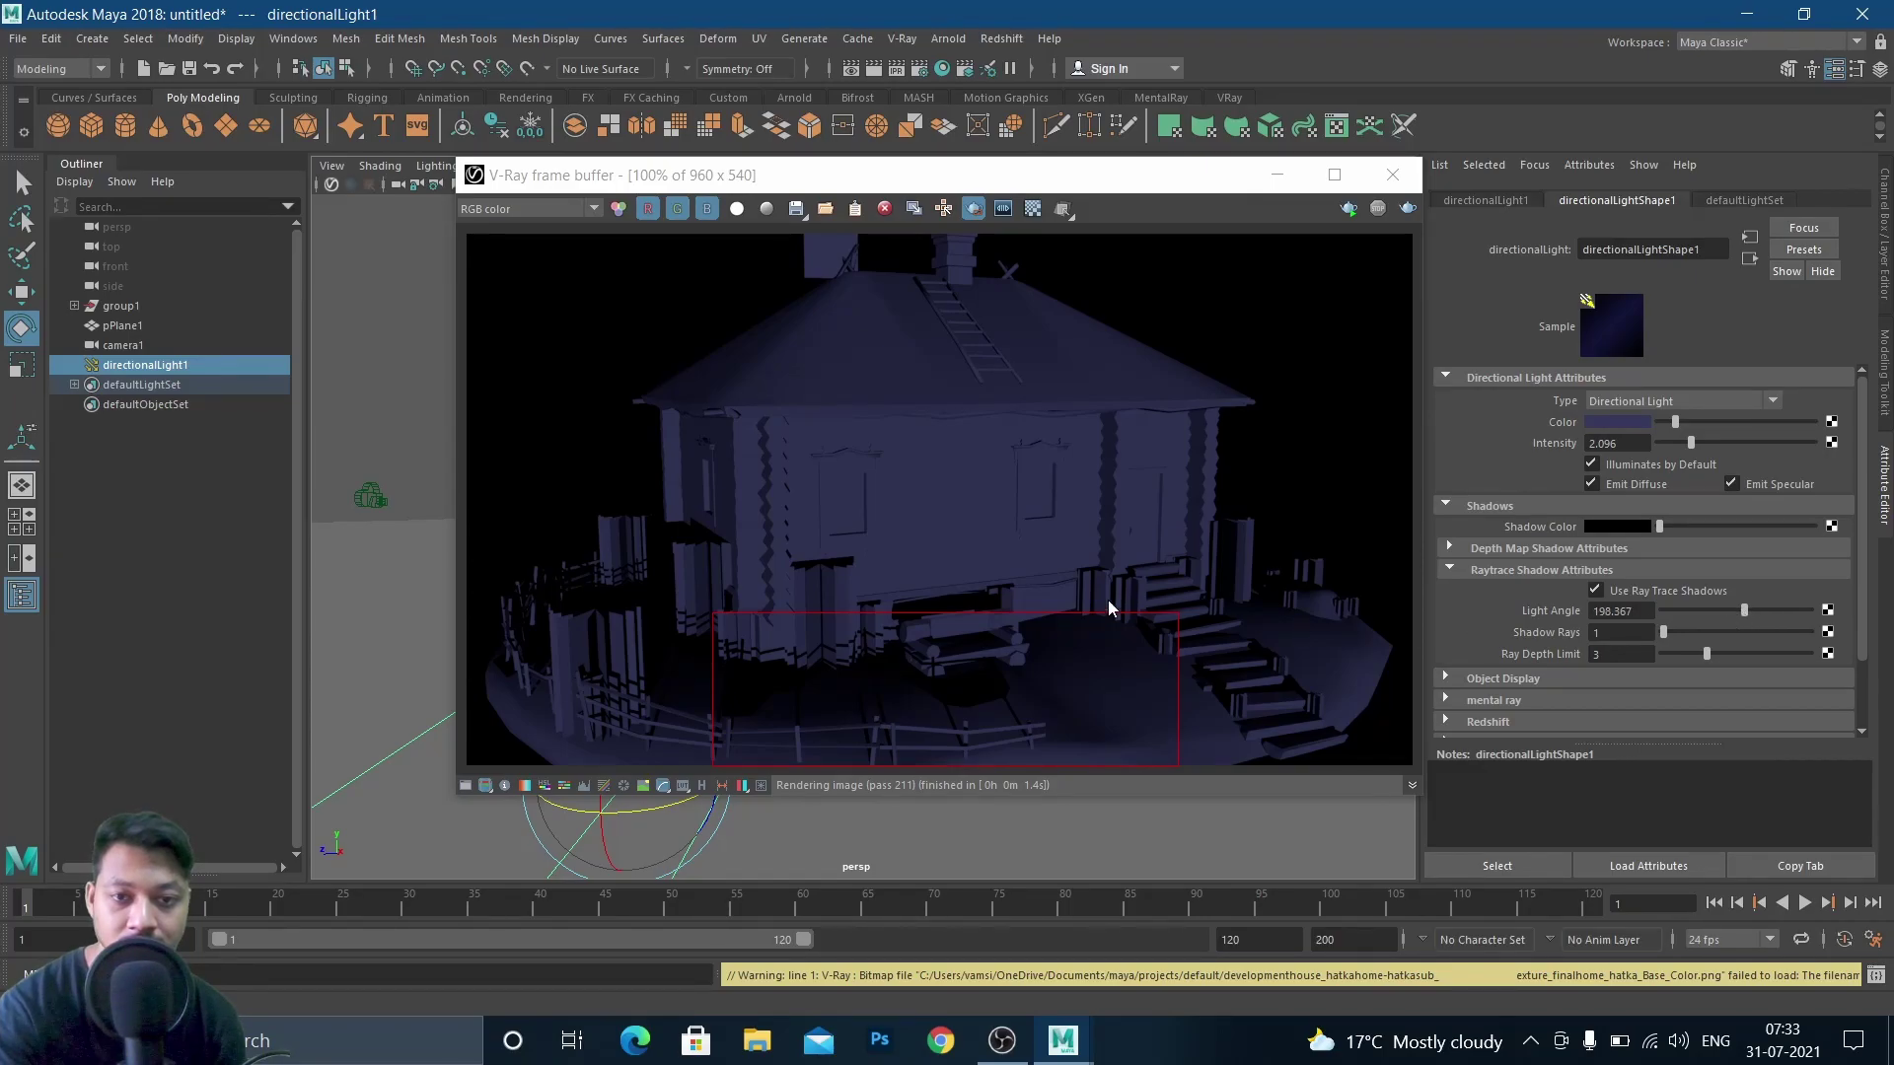
left_click(1379, 209)
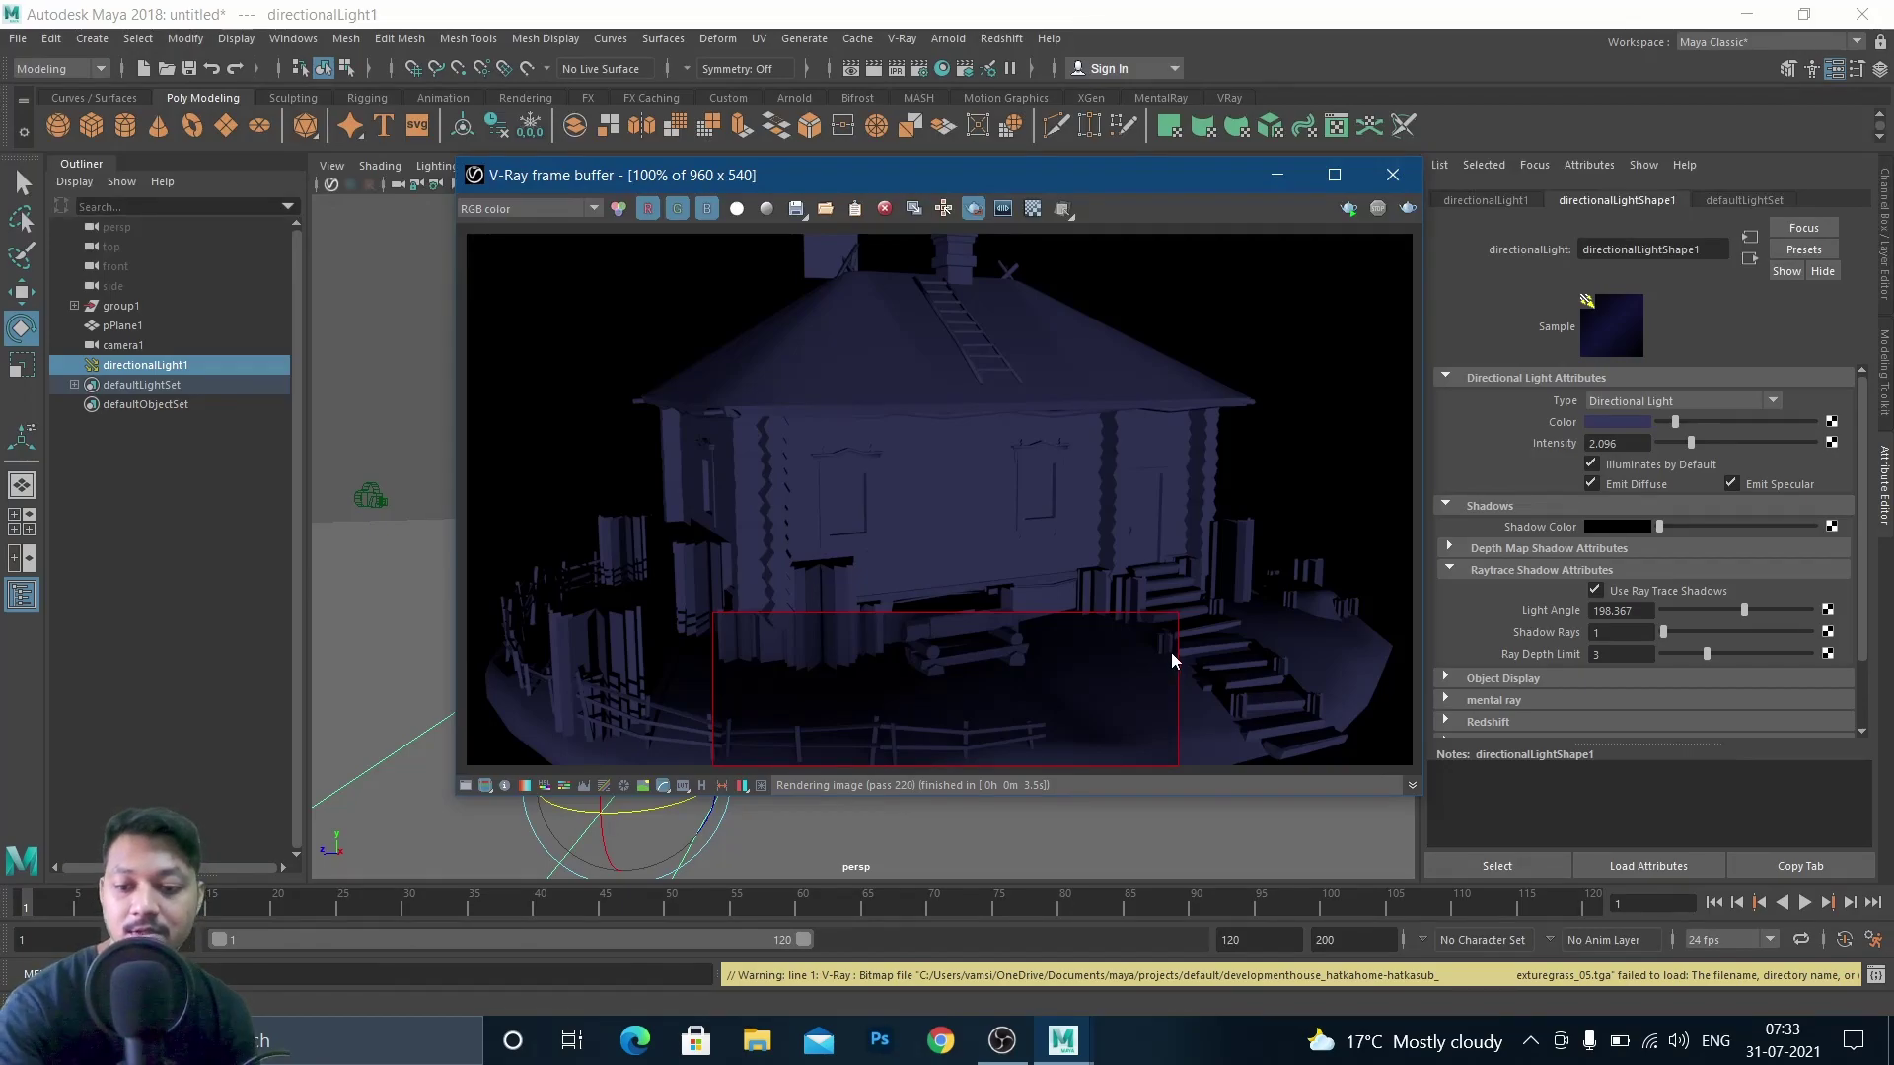
left_click(1278, 173)
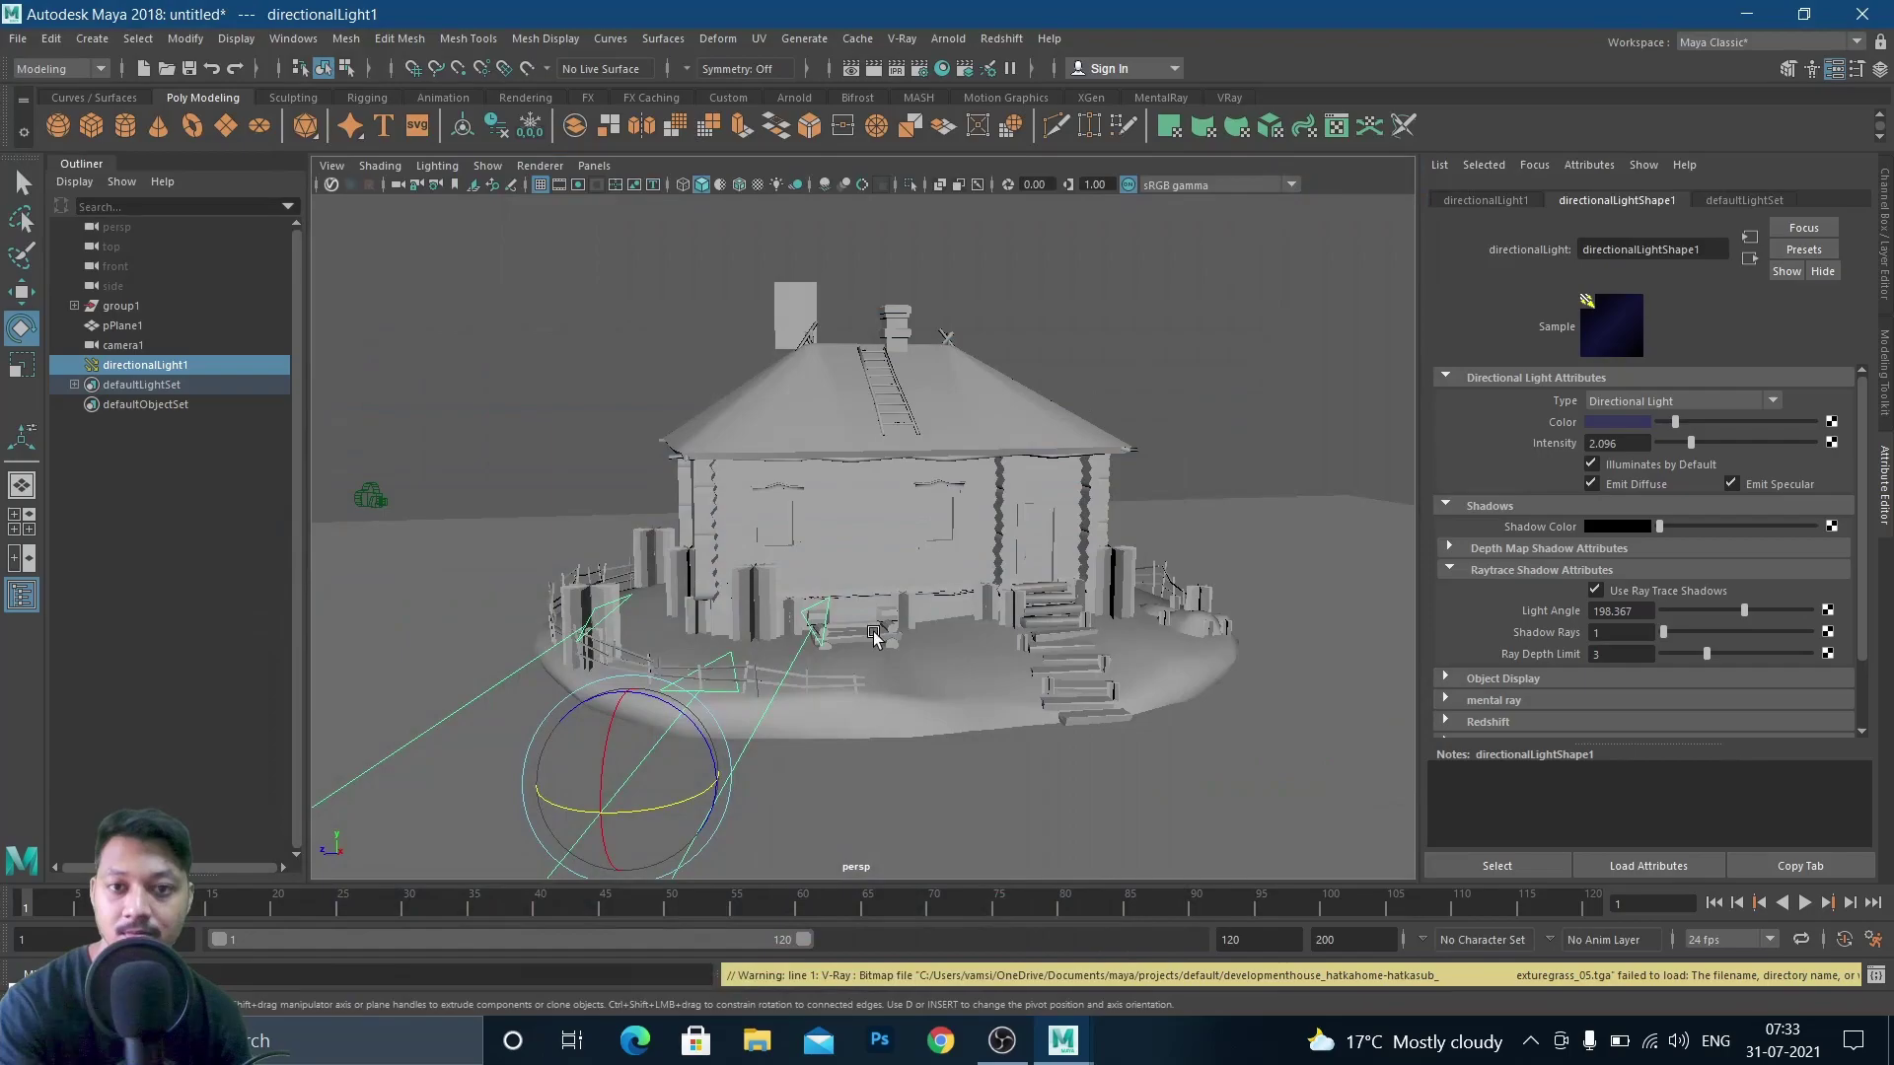
Create a second directional light in the house scene and scale it up
left_click_drag(856, 659, 883, 702, "alt")
scroll(925, 687, "down", 4)
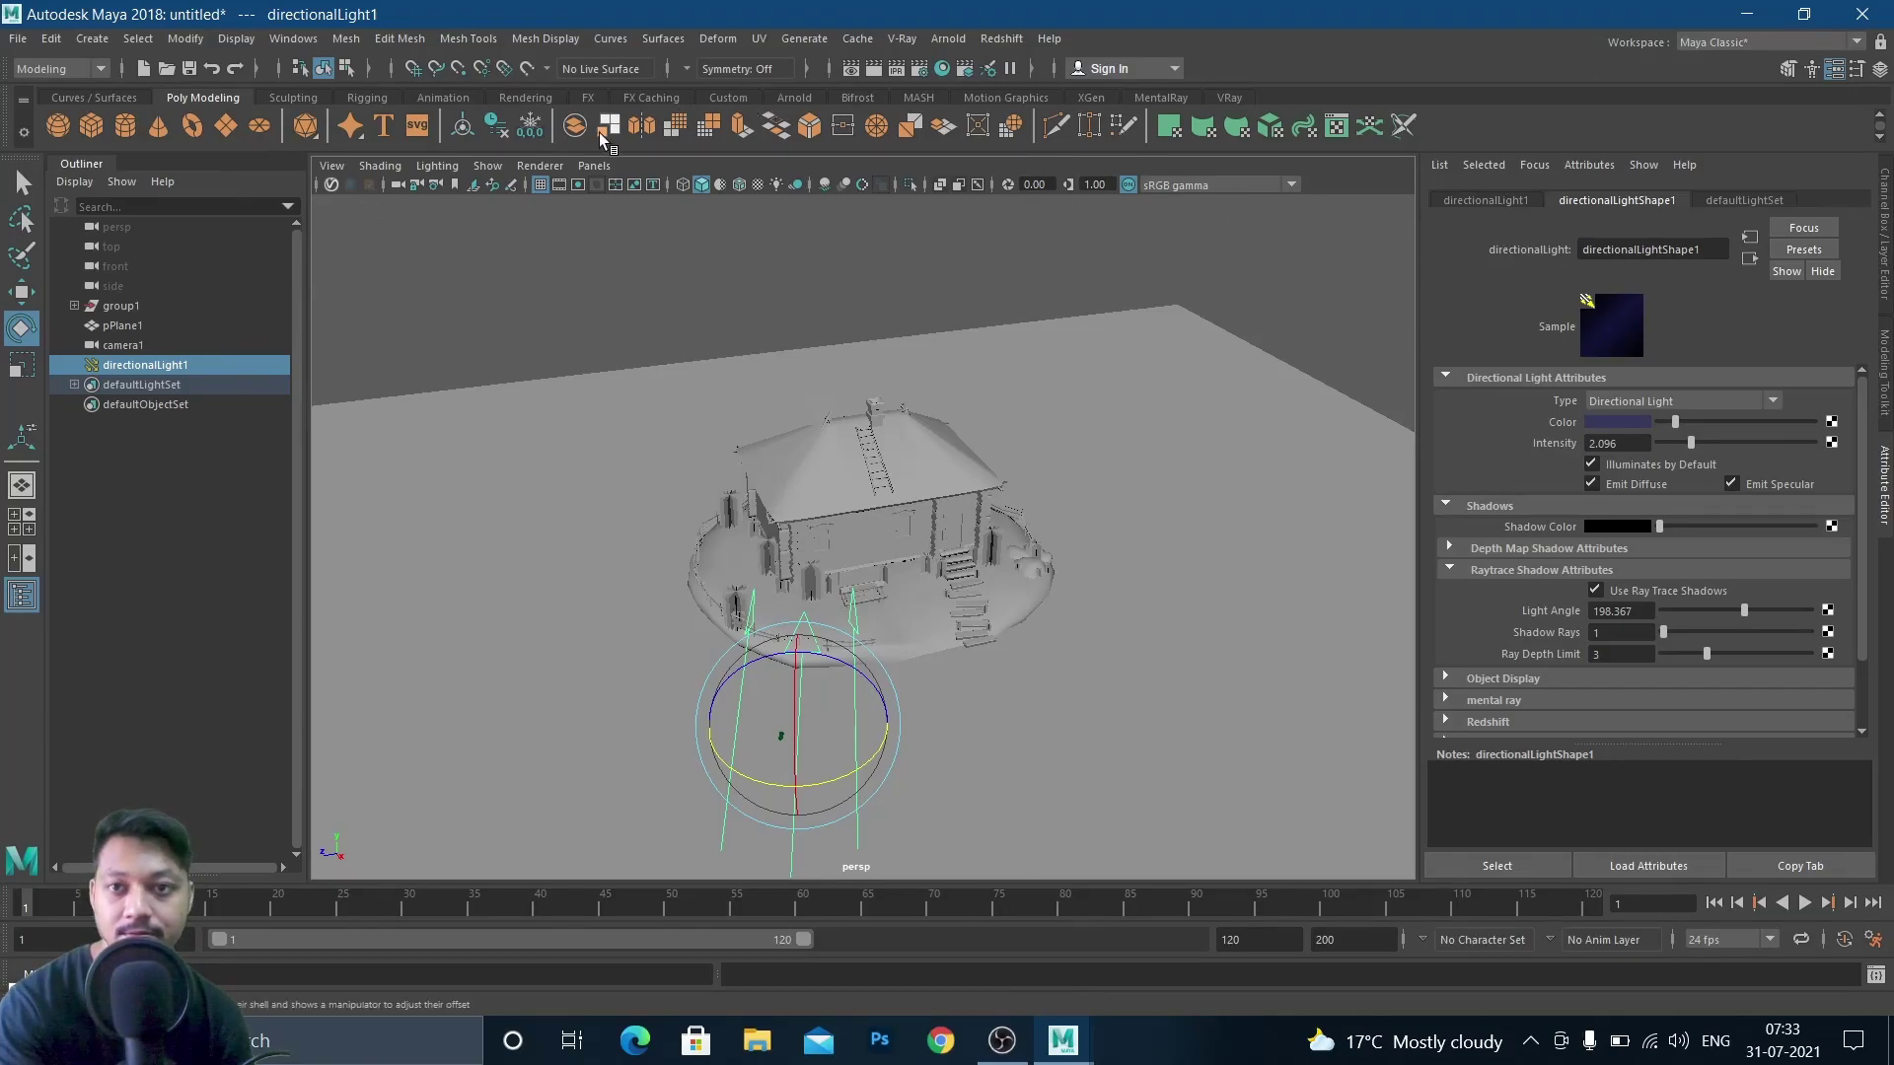
left_click(88, 39)
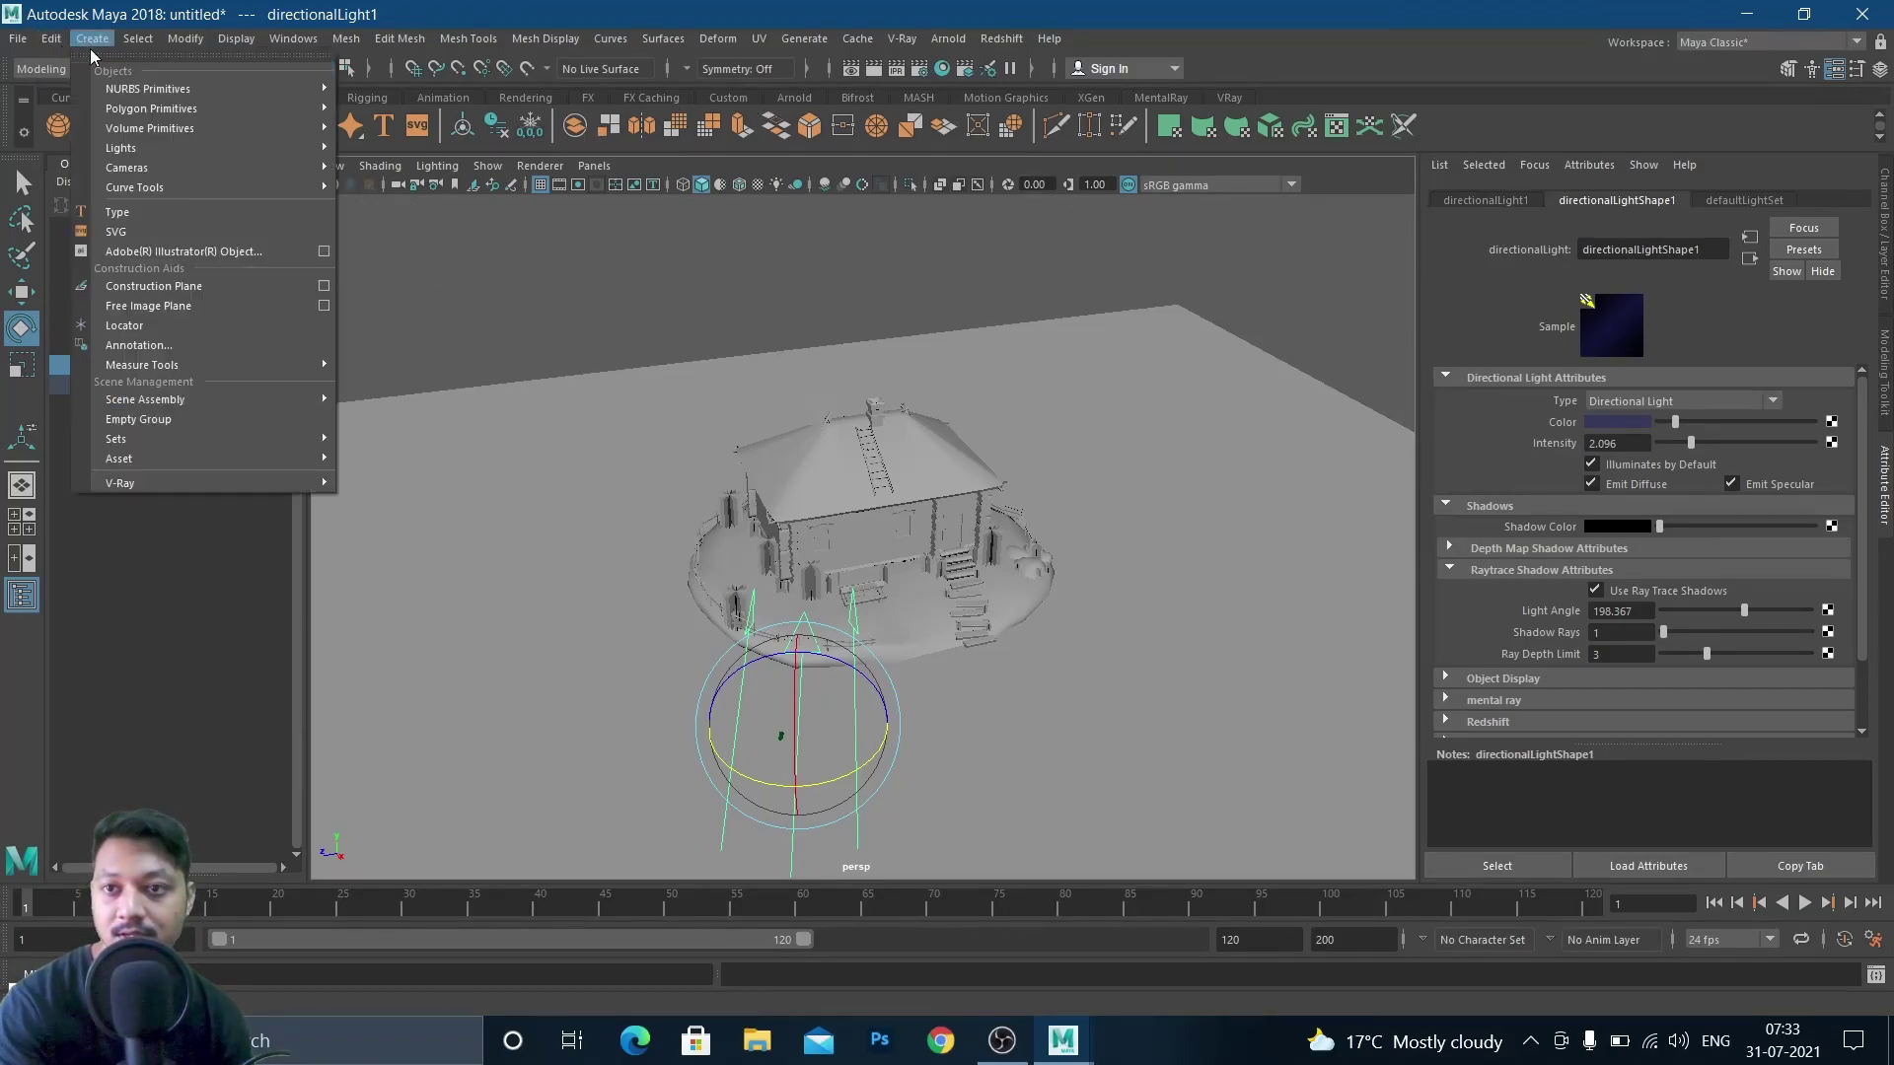
mouse_move(160, 146)
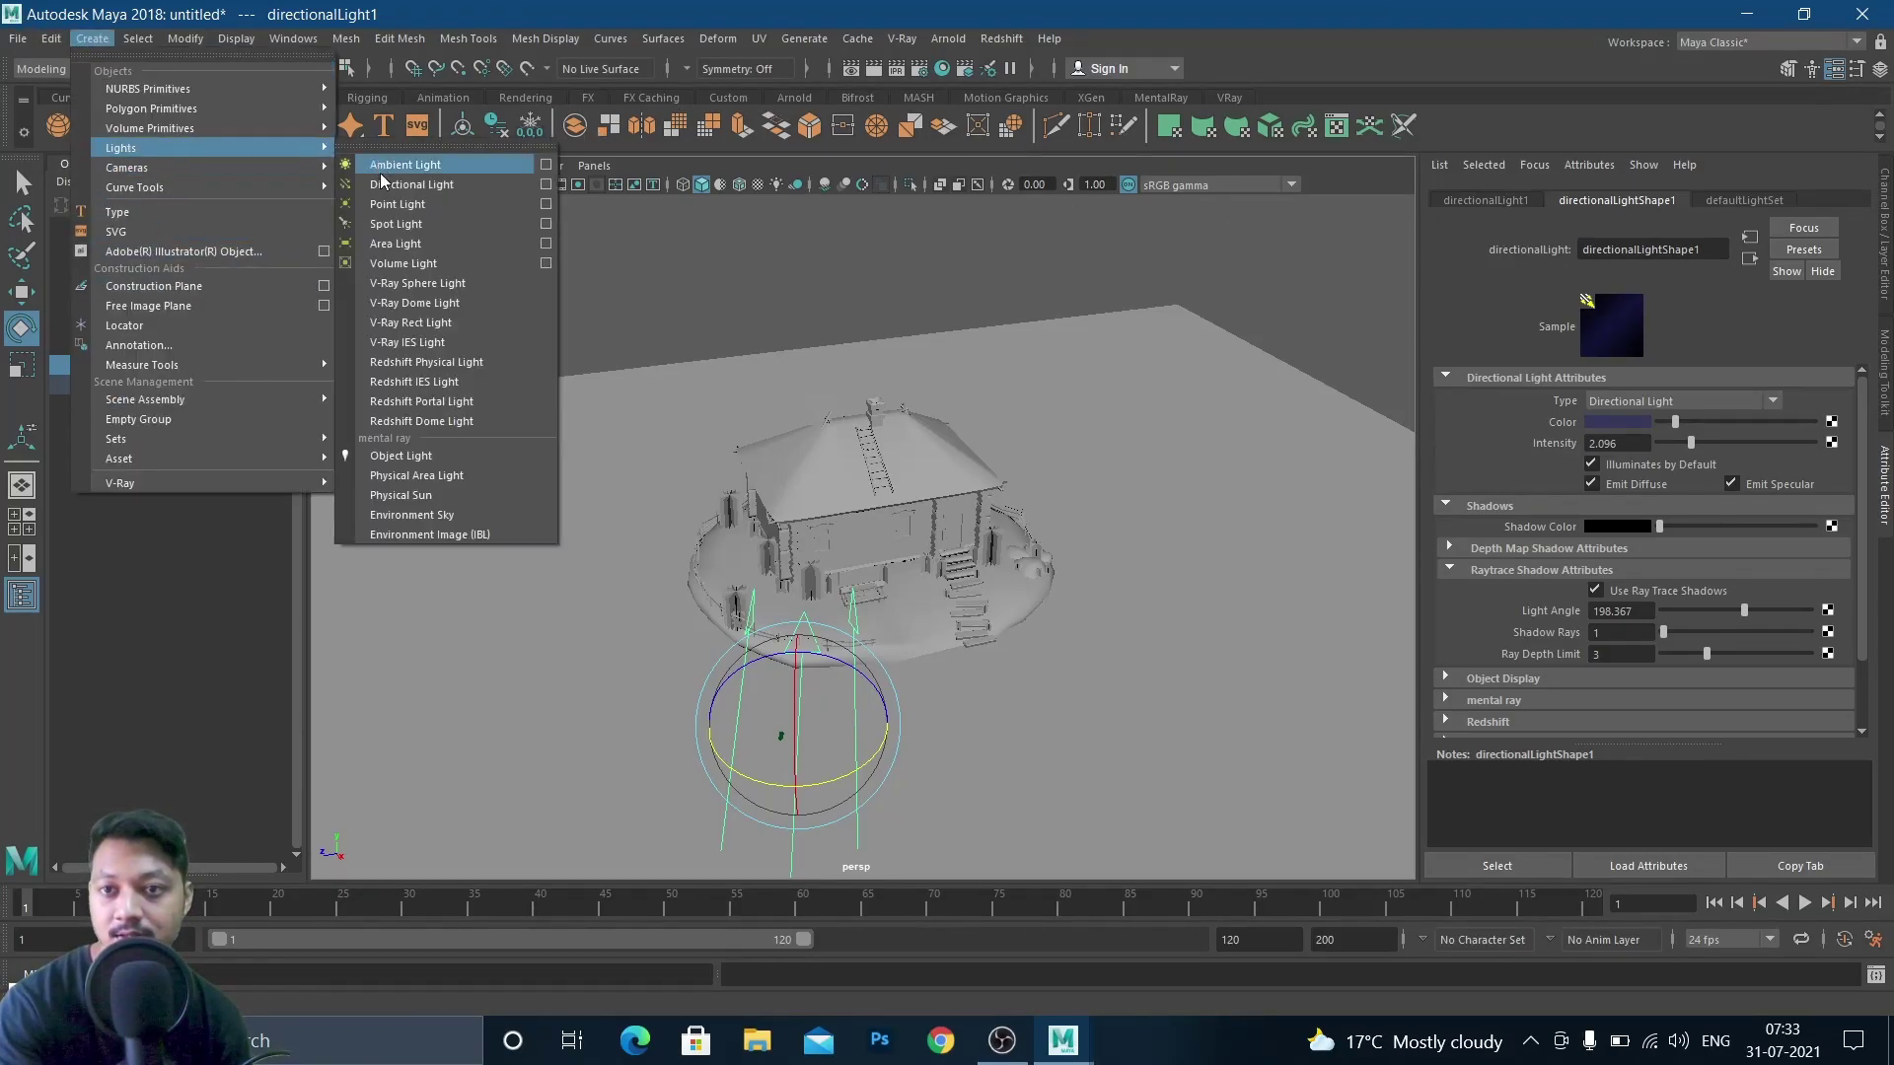
left_click(410, 185)
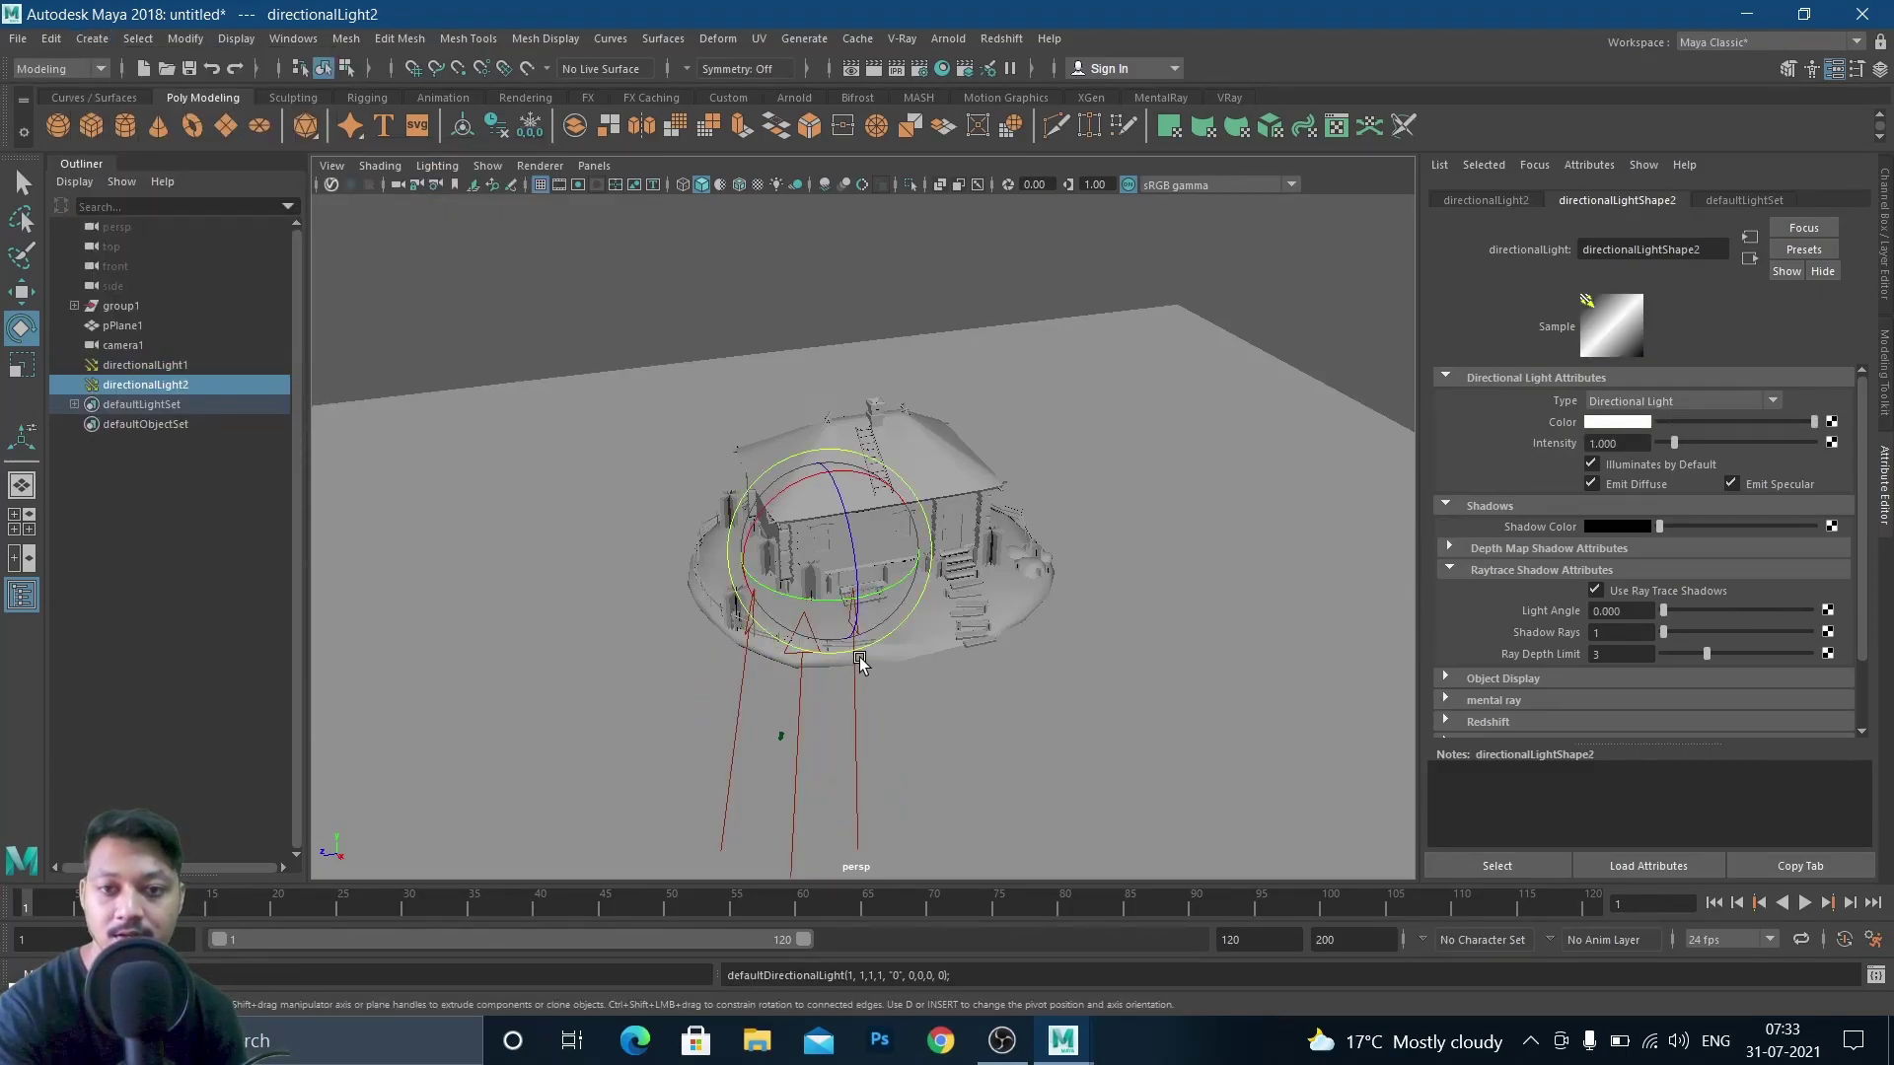
key("r")
left_click_drag(830, 557, 1119, 583)
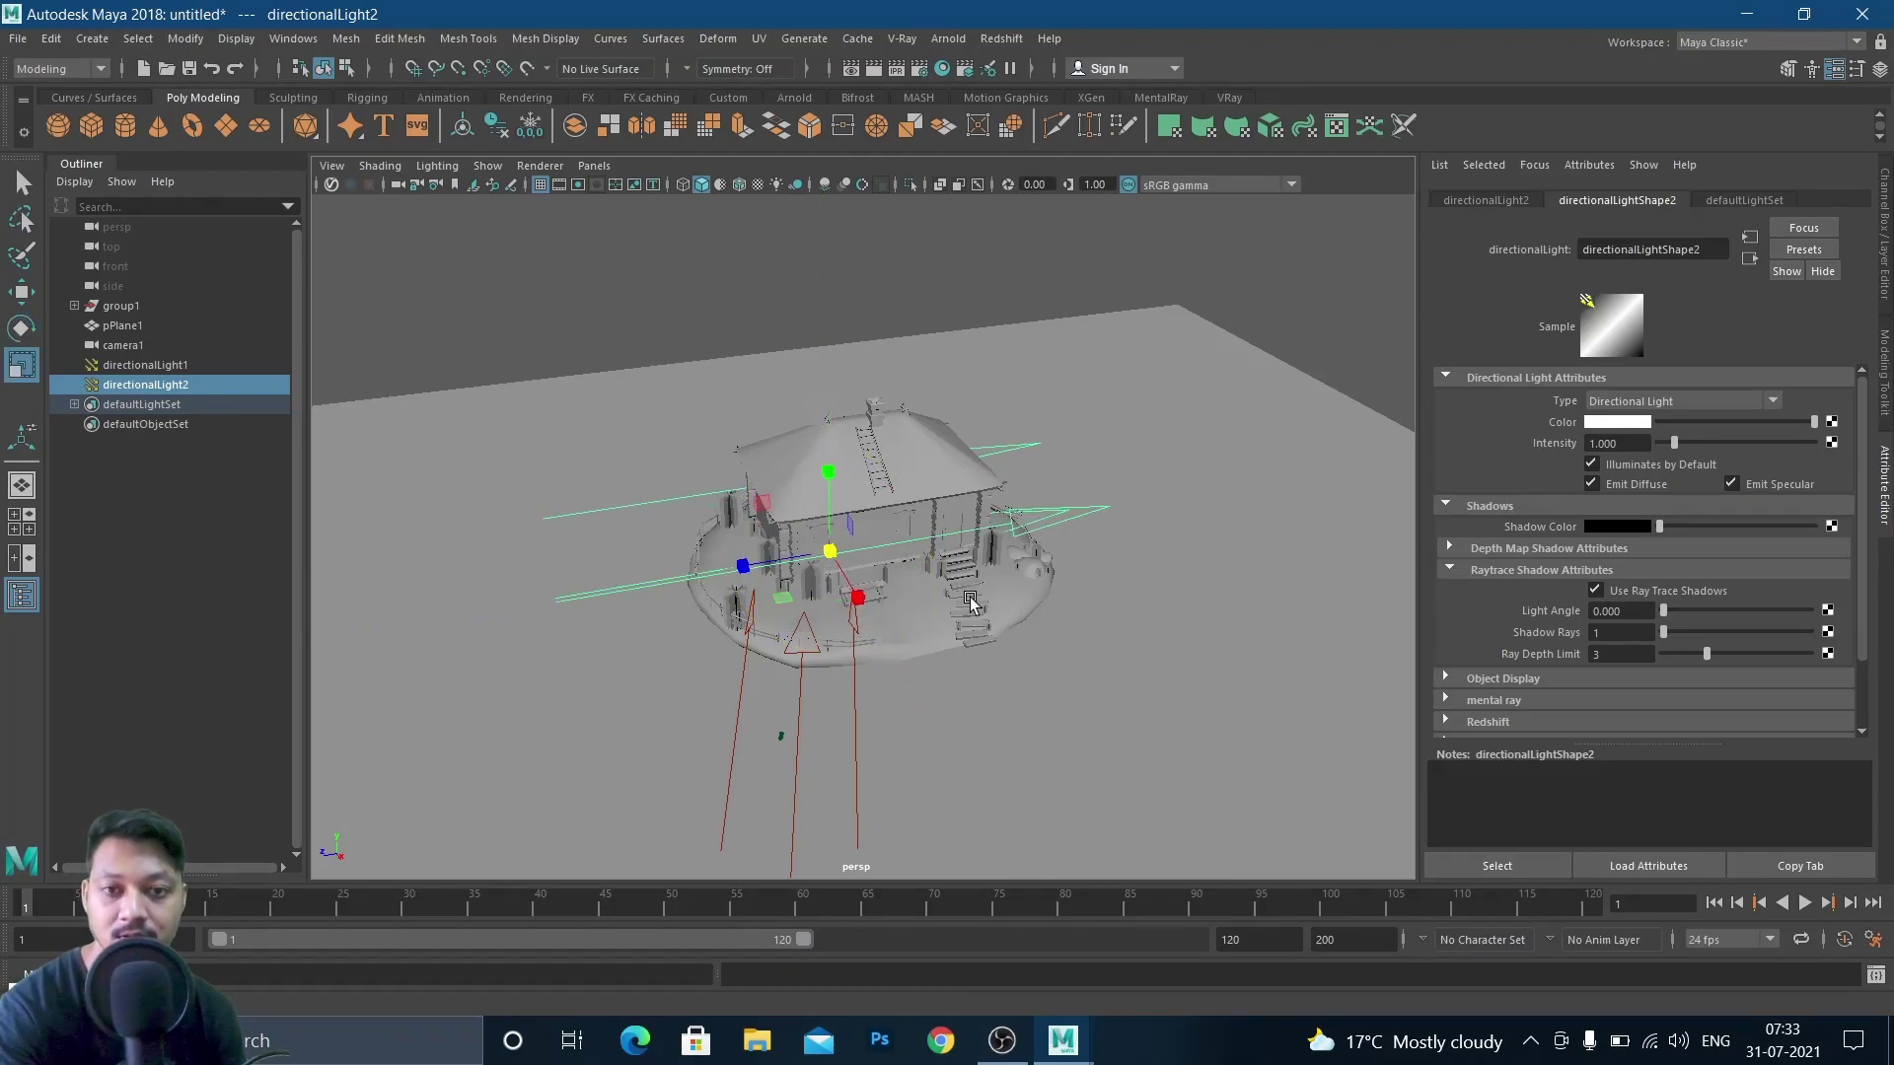
Move the second directional light out past the stair side of the house and set its intensity to 0.645
key("w")
left_click_drag(747, 564, 953, 584)
left_click_drag(1082, 575, 1204, 639)
key("e")
left_click_drag(1674, 446, 1667, 446)
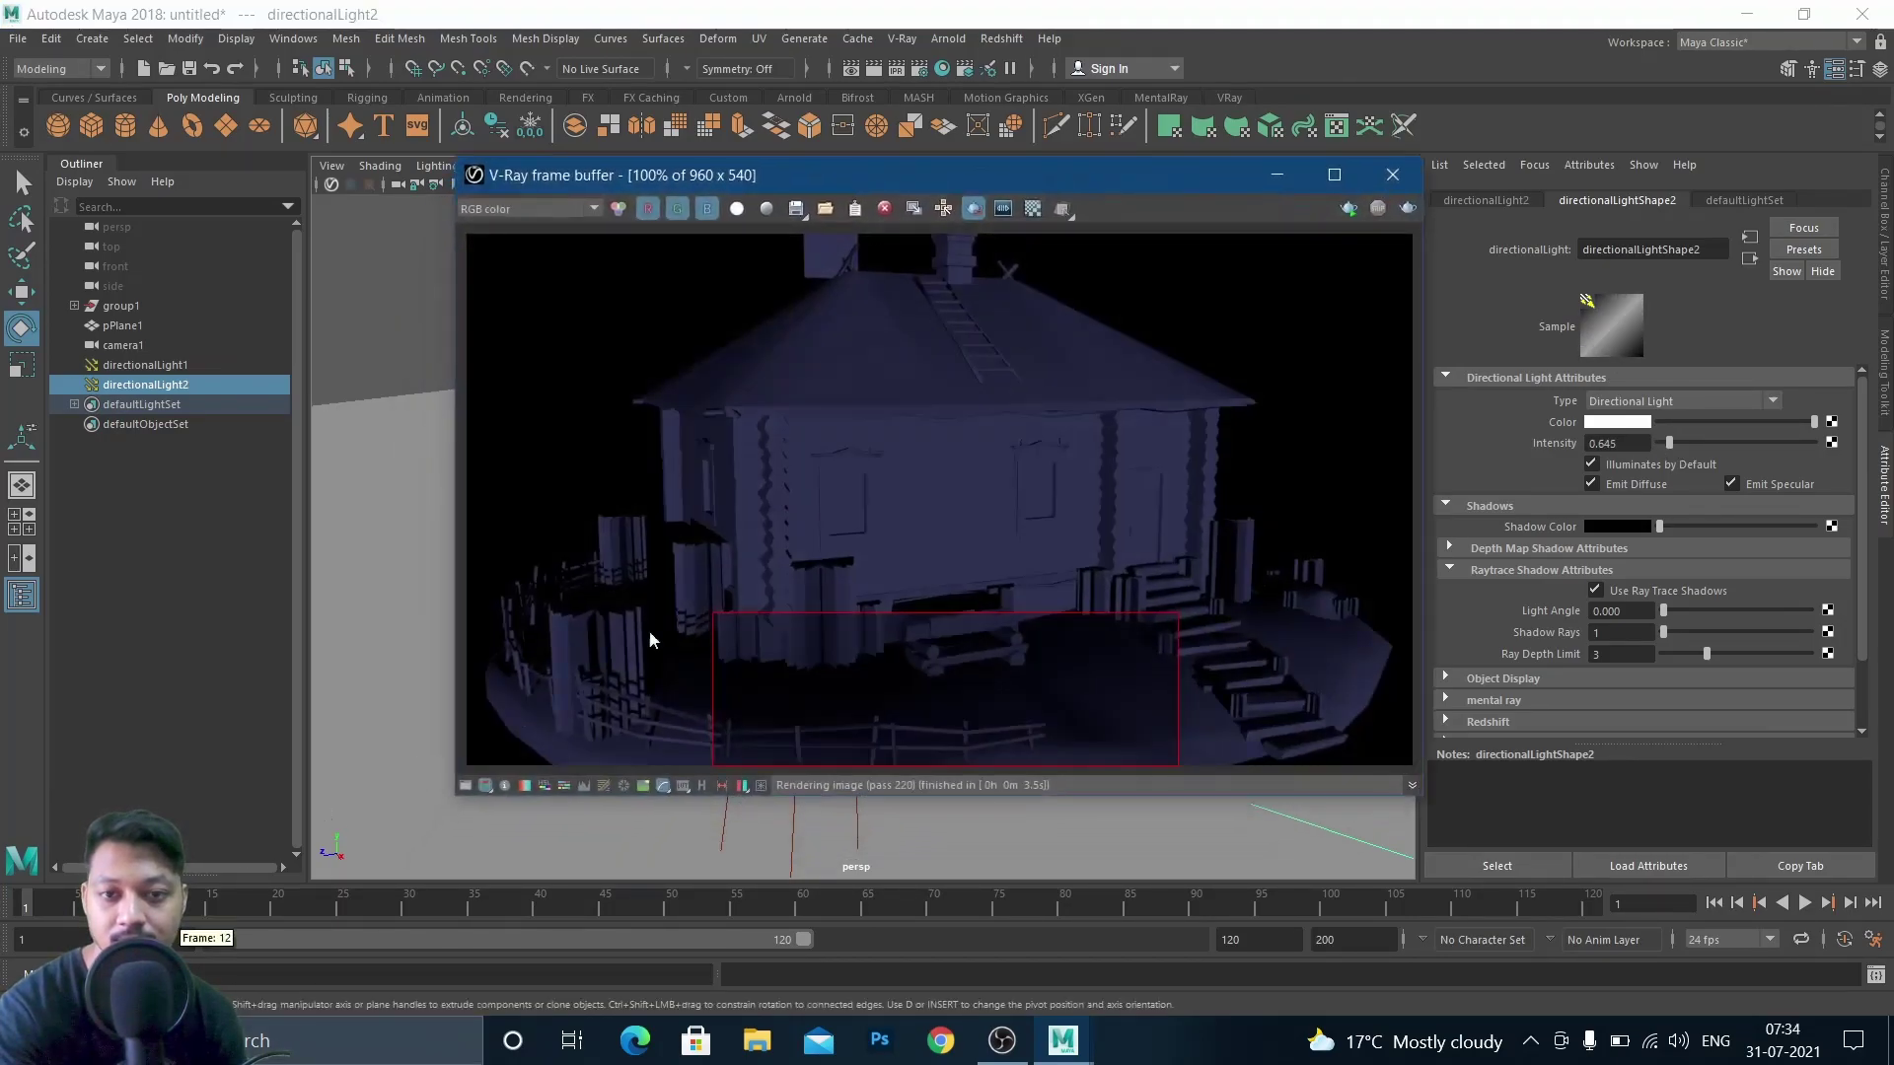
Render the framed region with V-Ray, turn off region rendering, render the full image, and minimize the frame buffer
left_click(1407, 210)
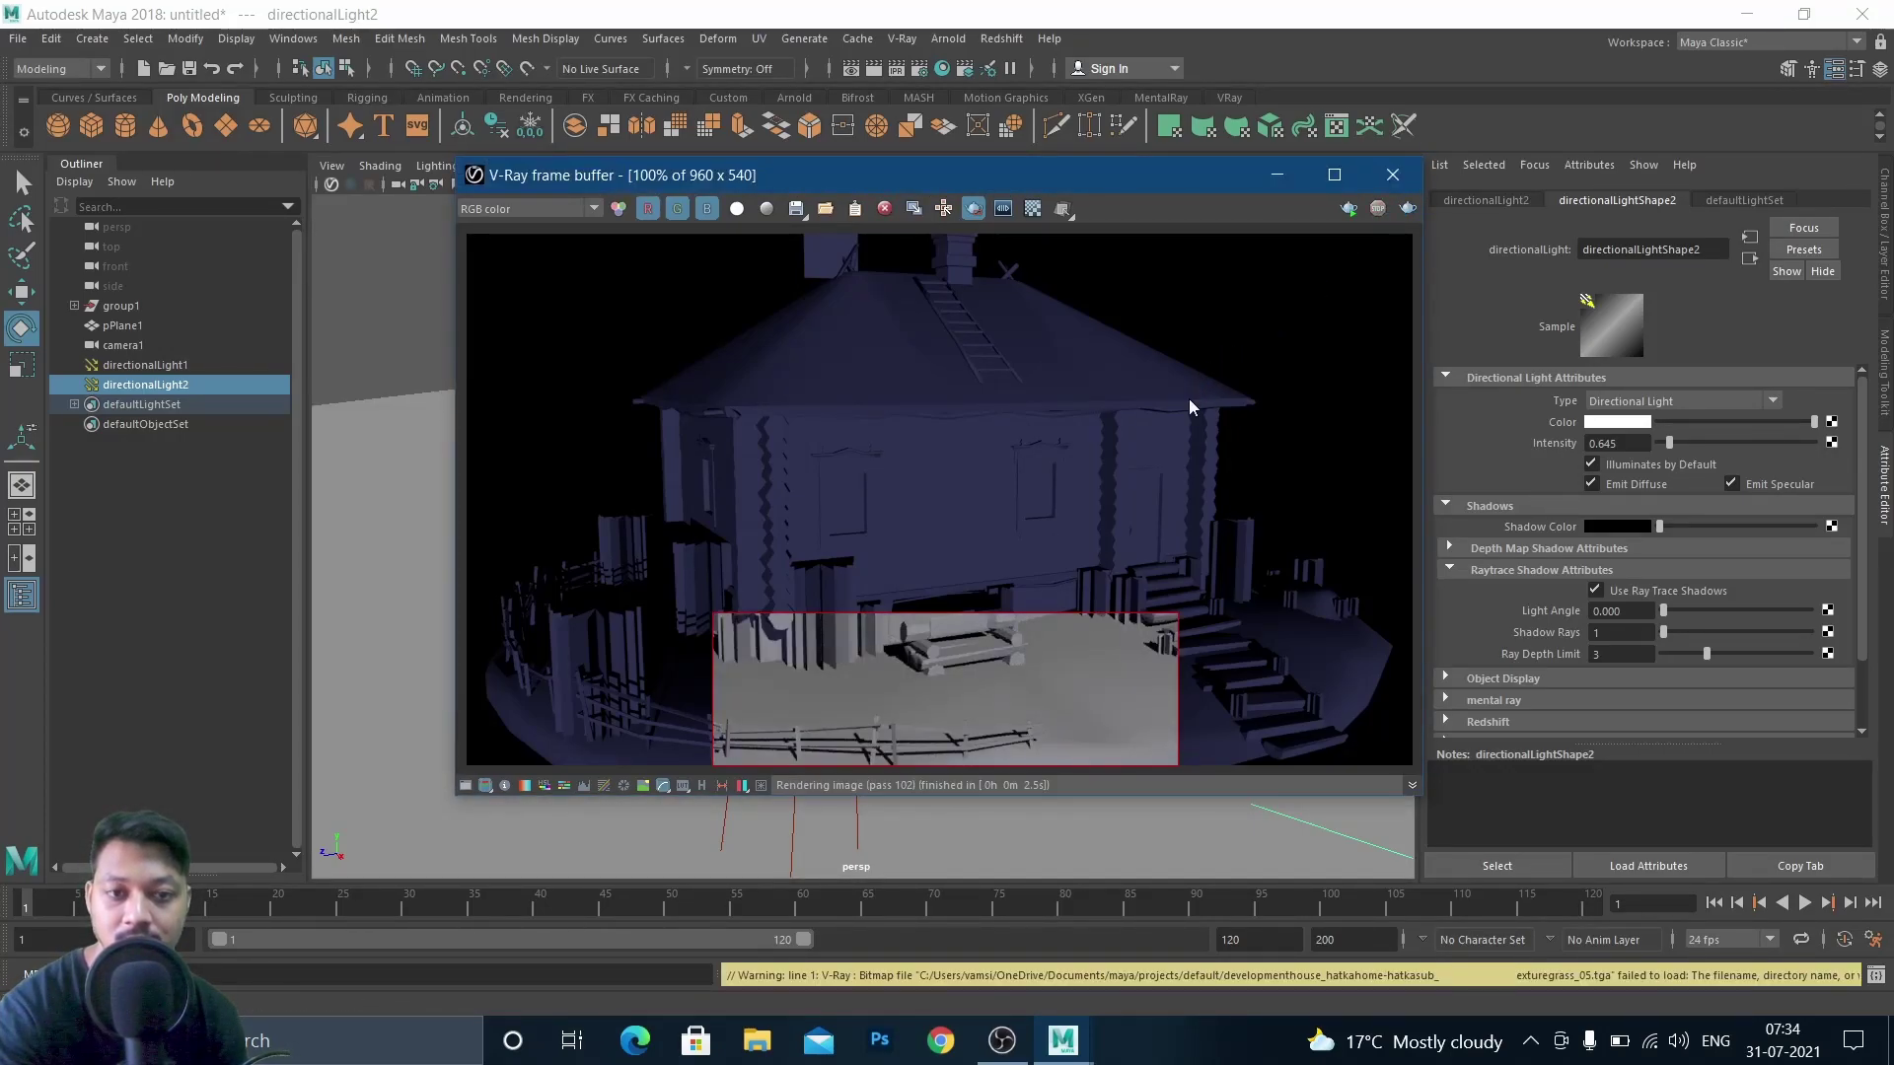
left_click(971, 209)
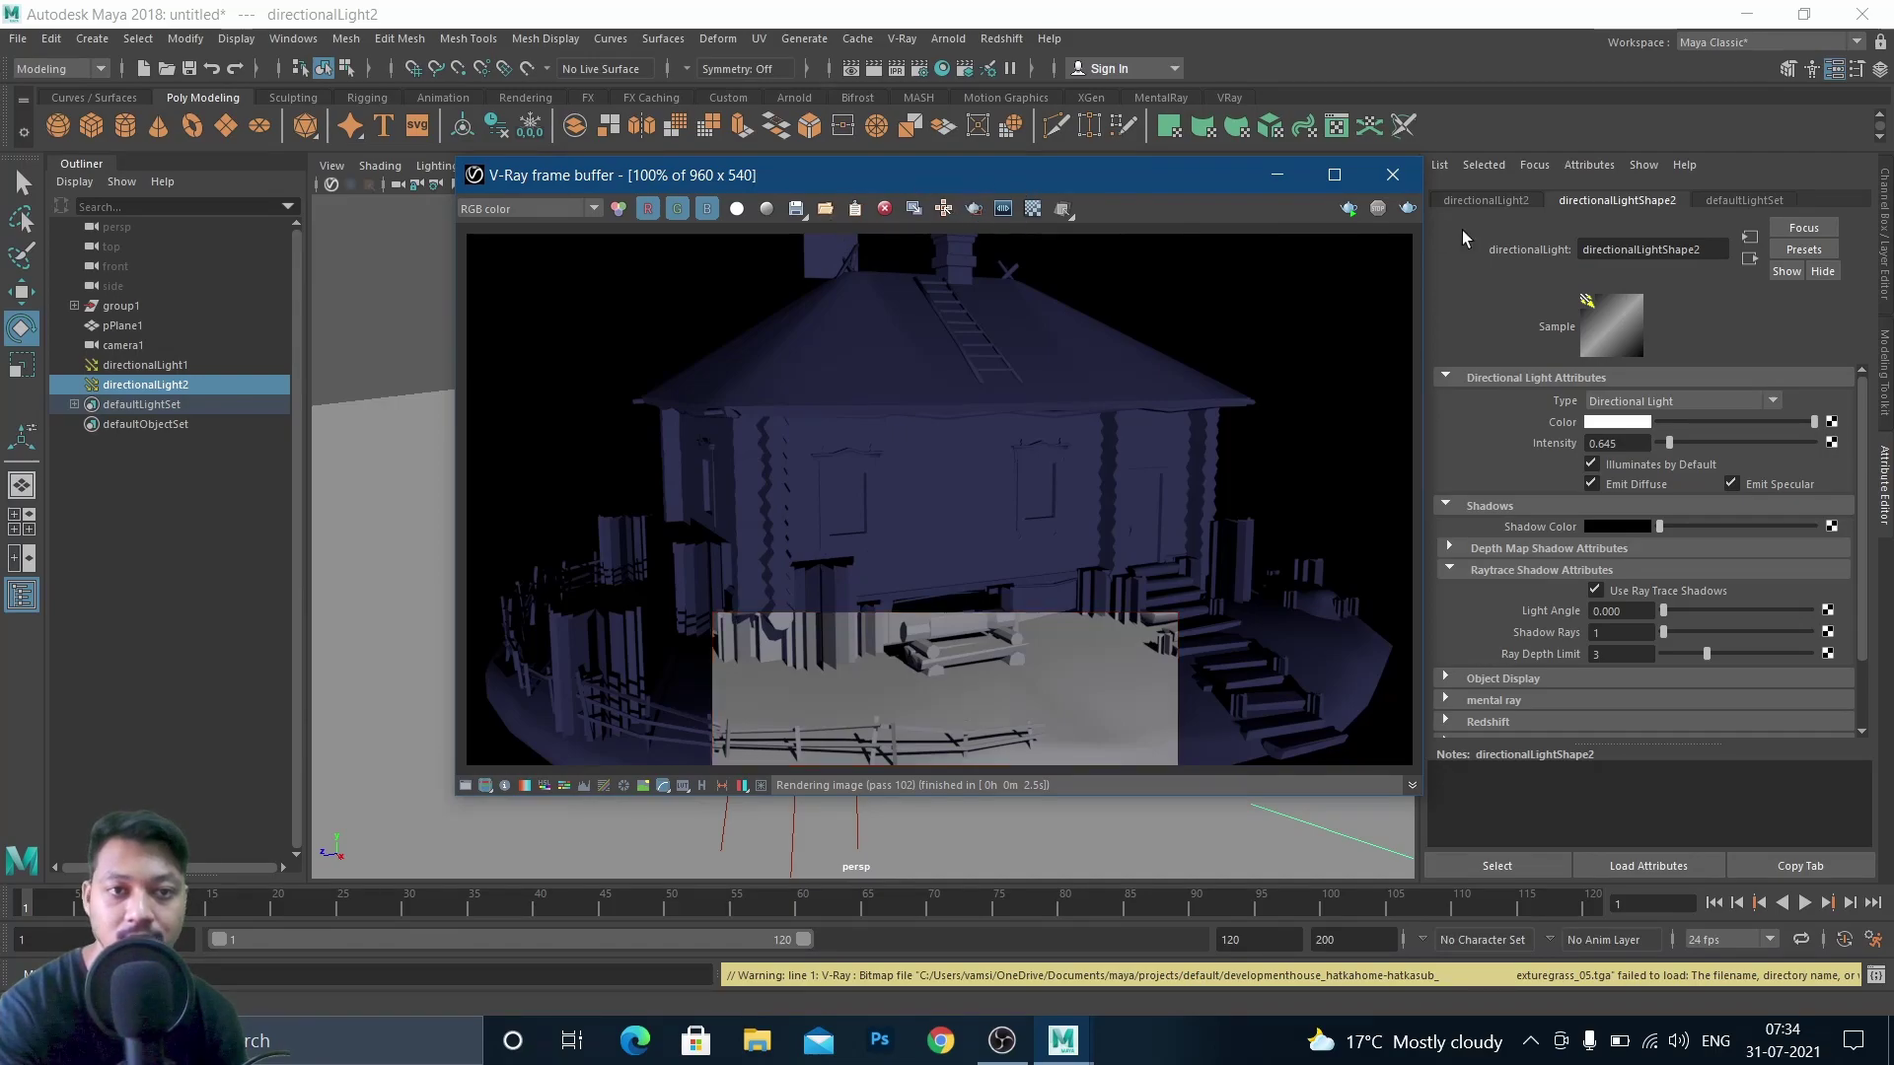
left_click(1408, 208)
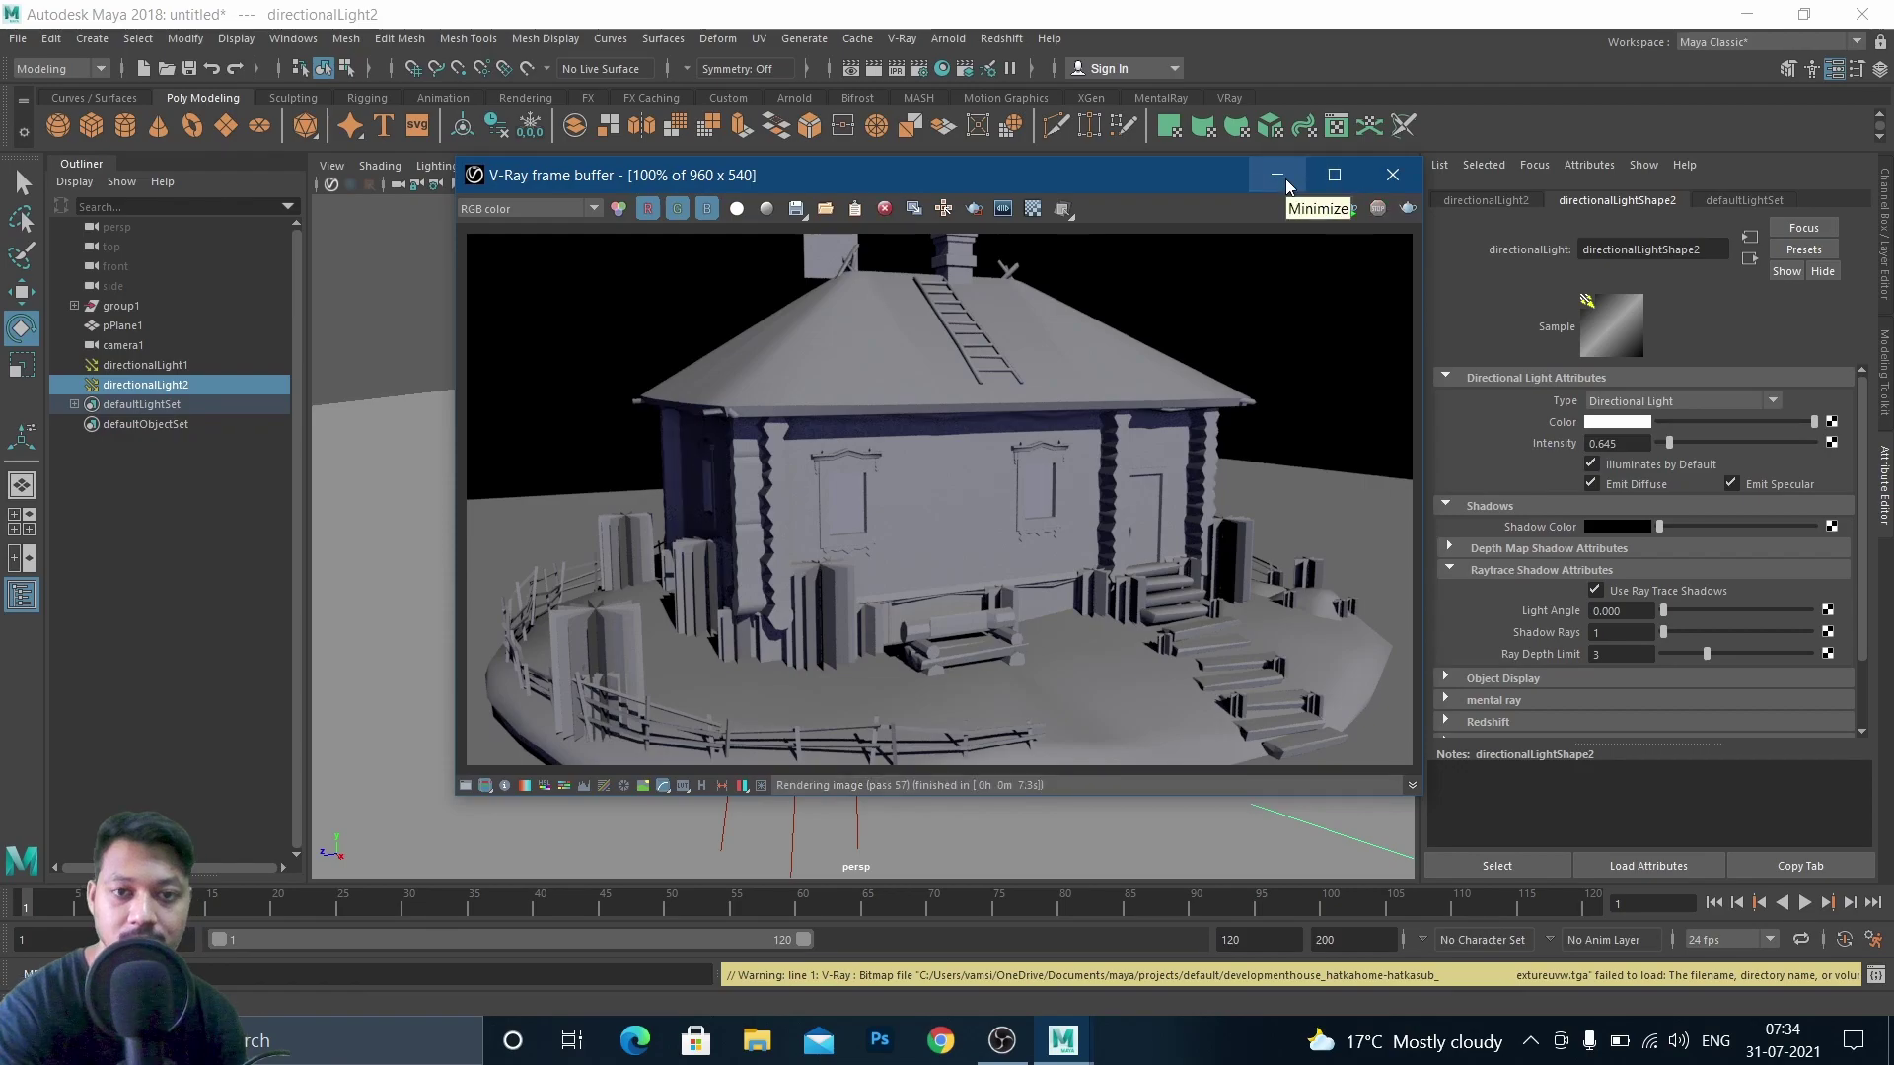
left_click(1286, 186)
Try an intensity of 0.129 on the second directional light and render the full image again
left_click_drag(1670, 446, 1664, 452)
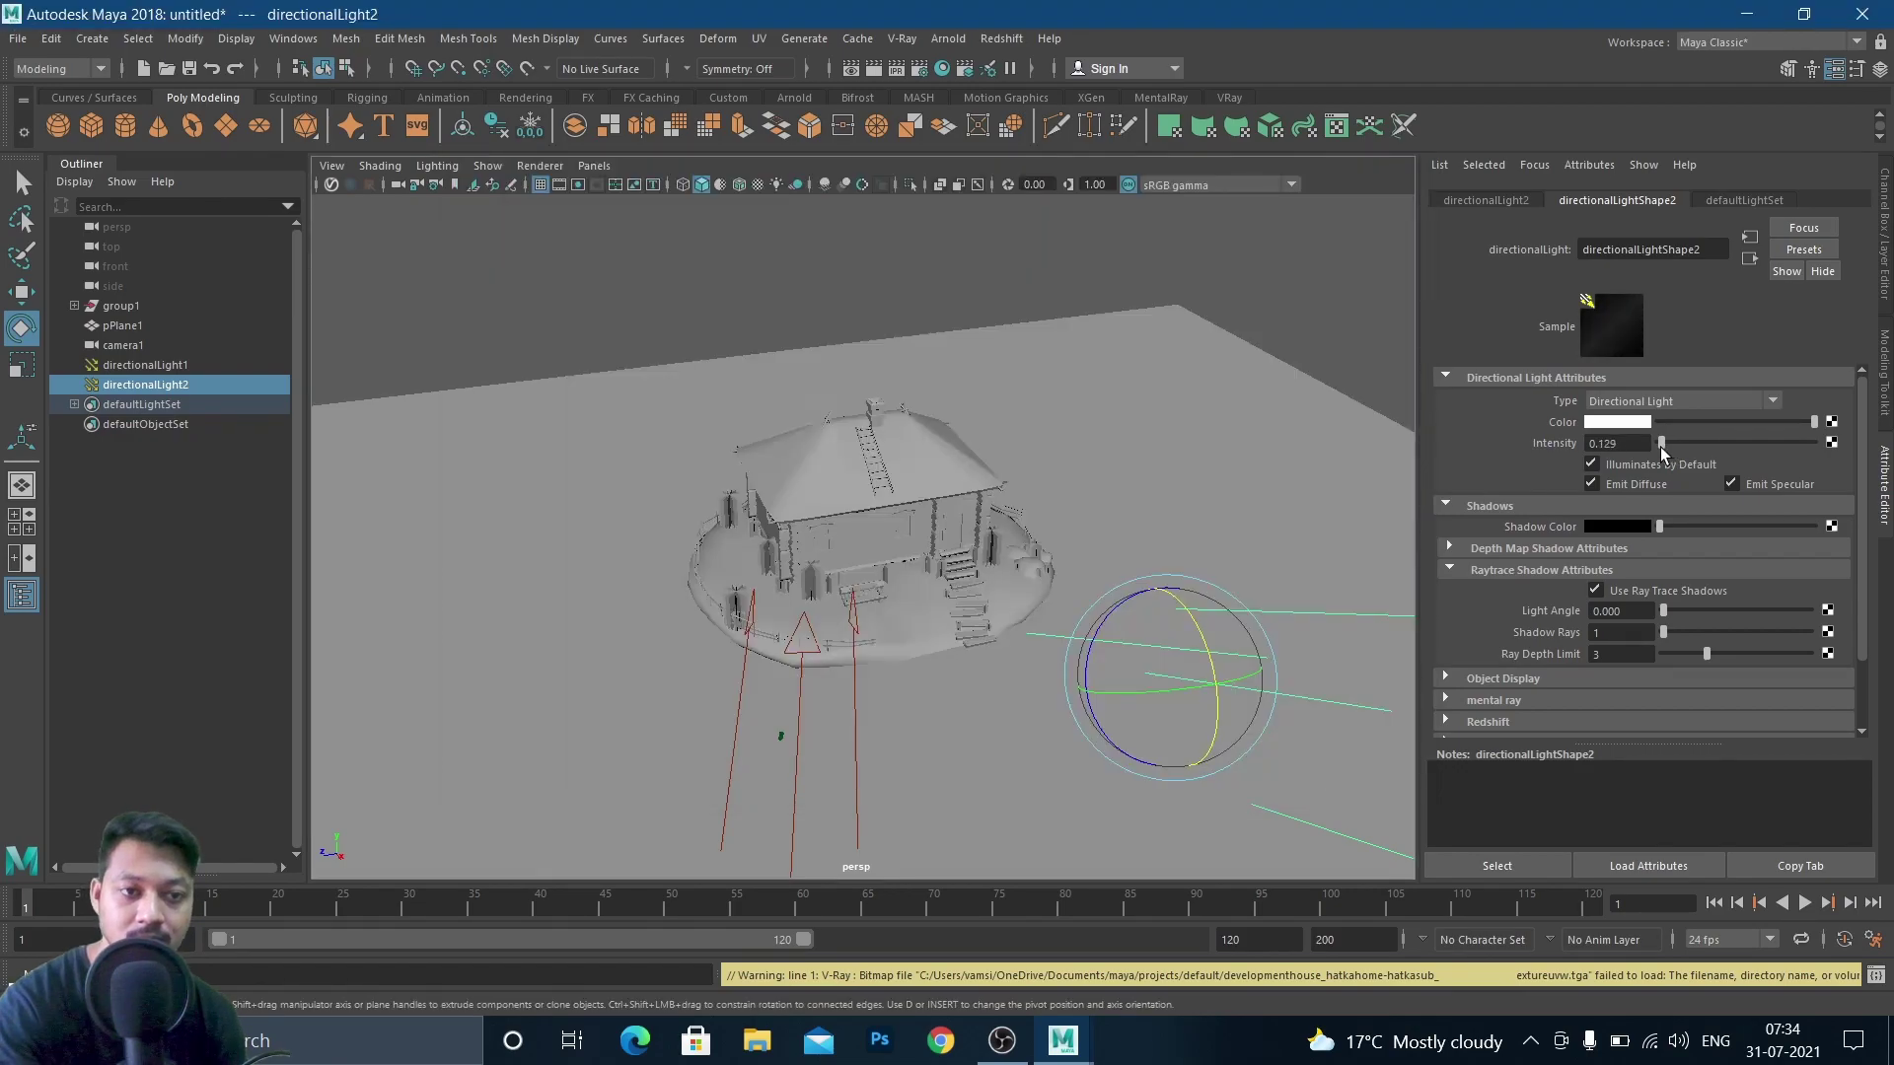
left_click(84, 1000)
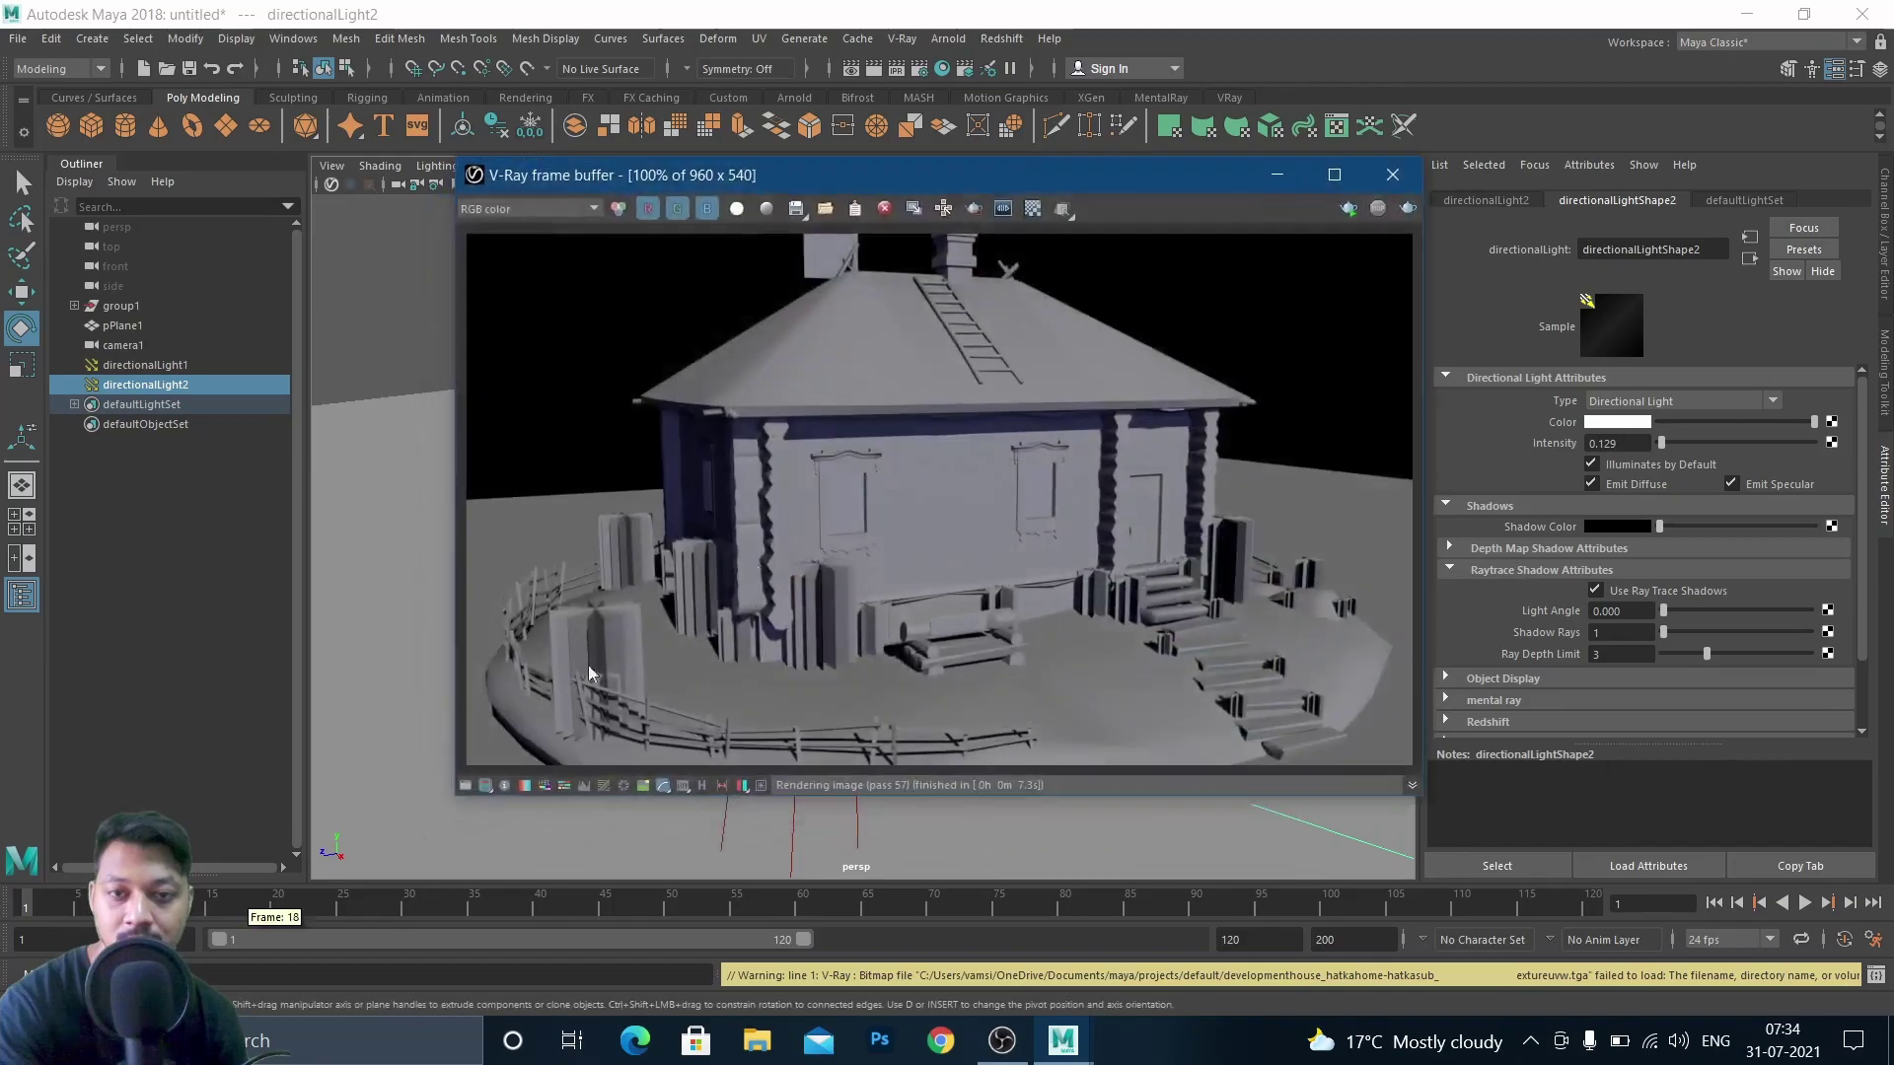
left_click(1407, 208)
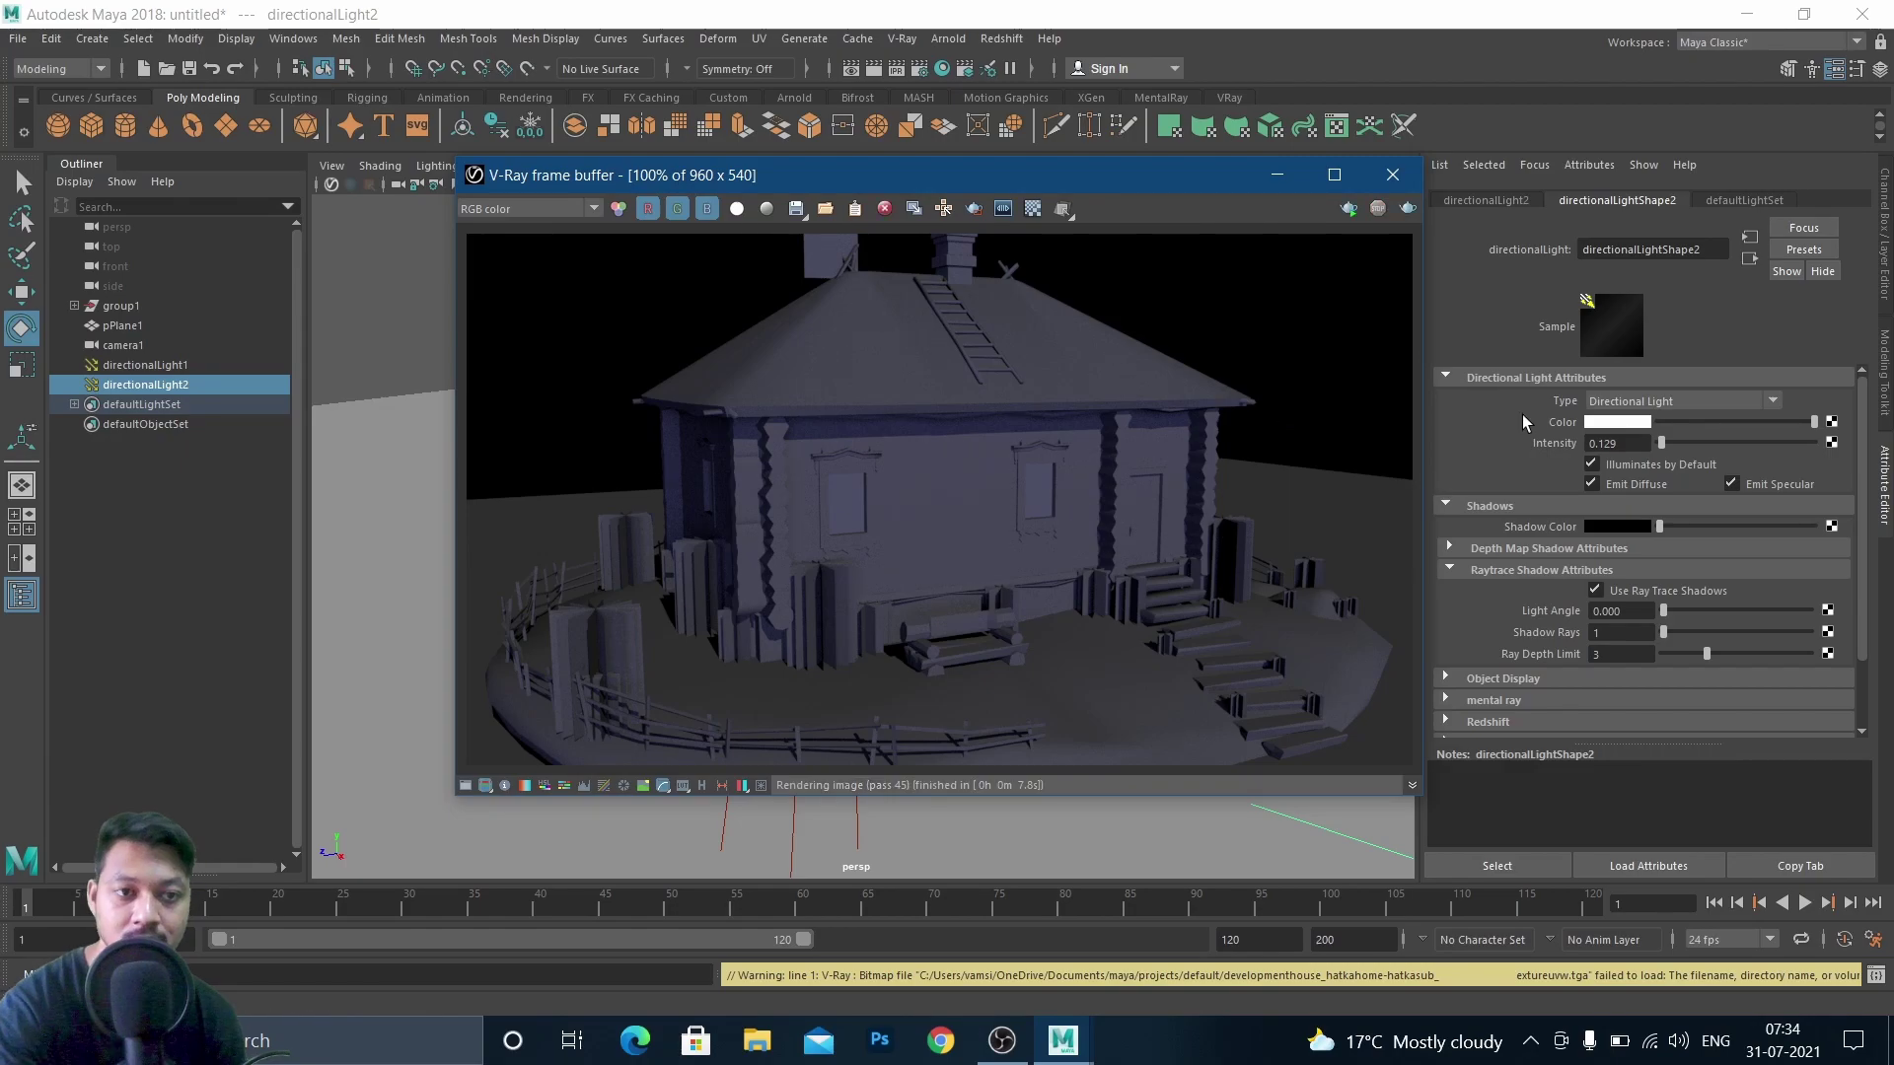
Set the second directional light's intensity to 0.050, re-render the image, and minimize the frame buffer
left_click_drag(1663, 444, 1660, 446)
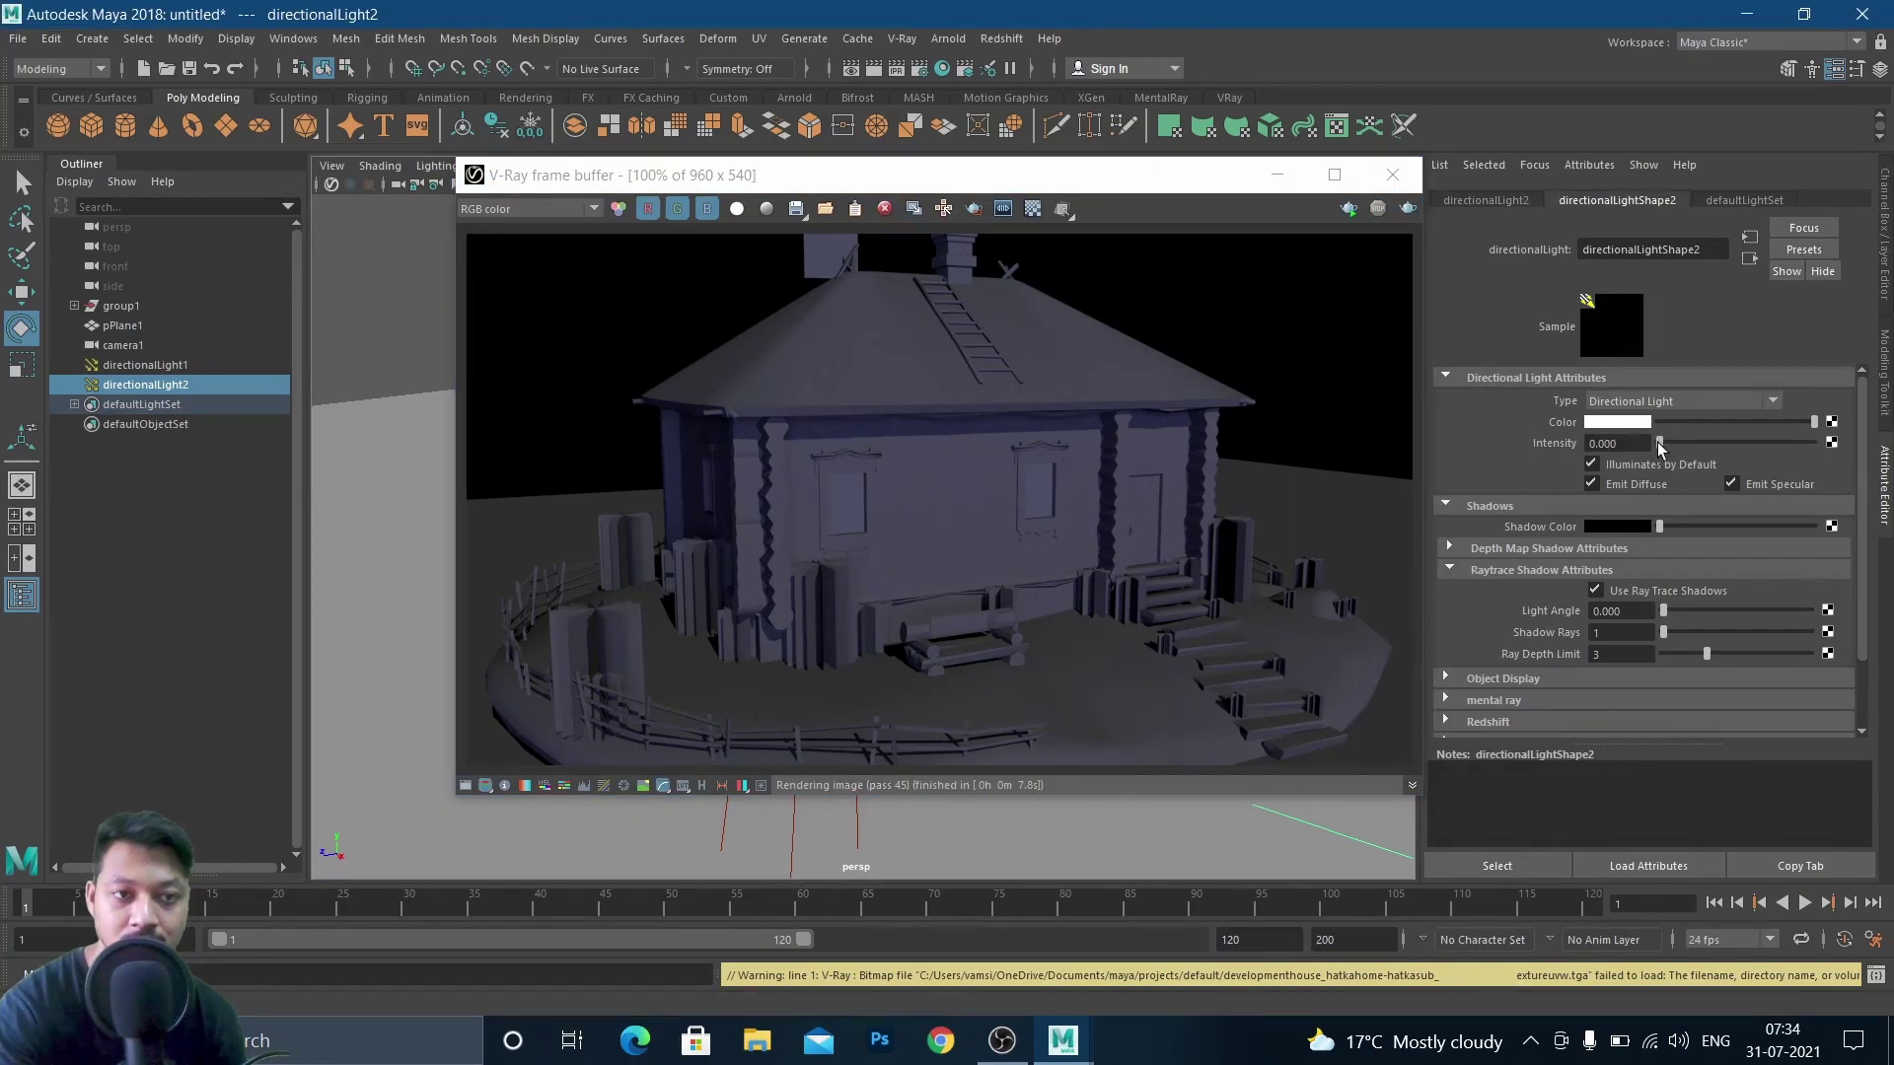
left_click_drag(1632, 443, 1459, 424)
type(".")
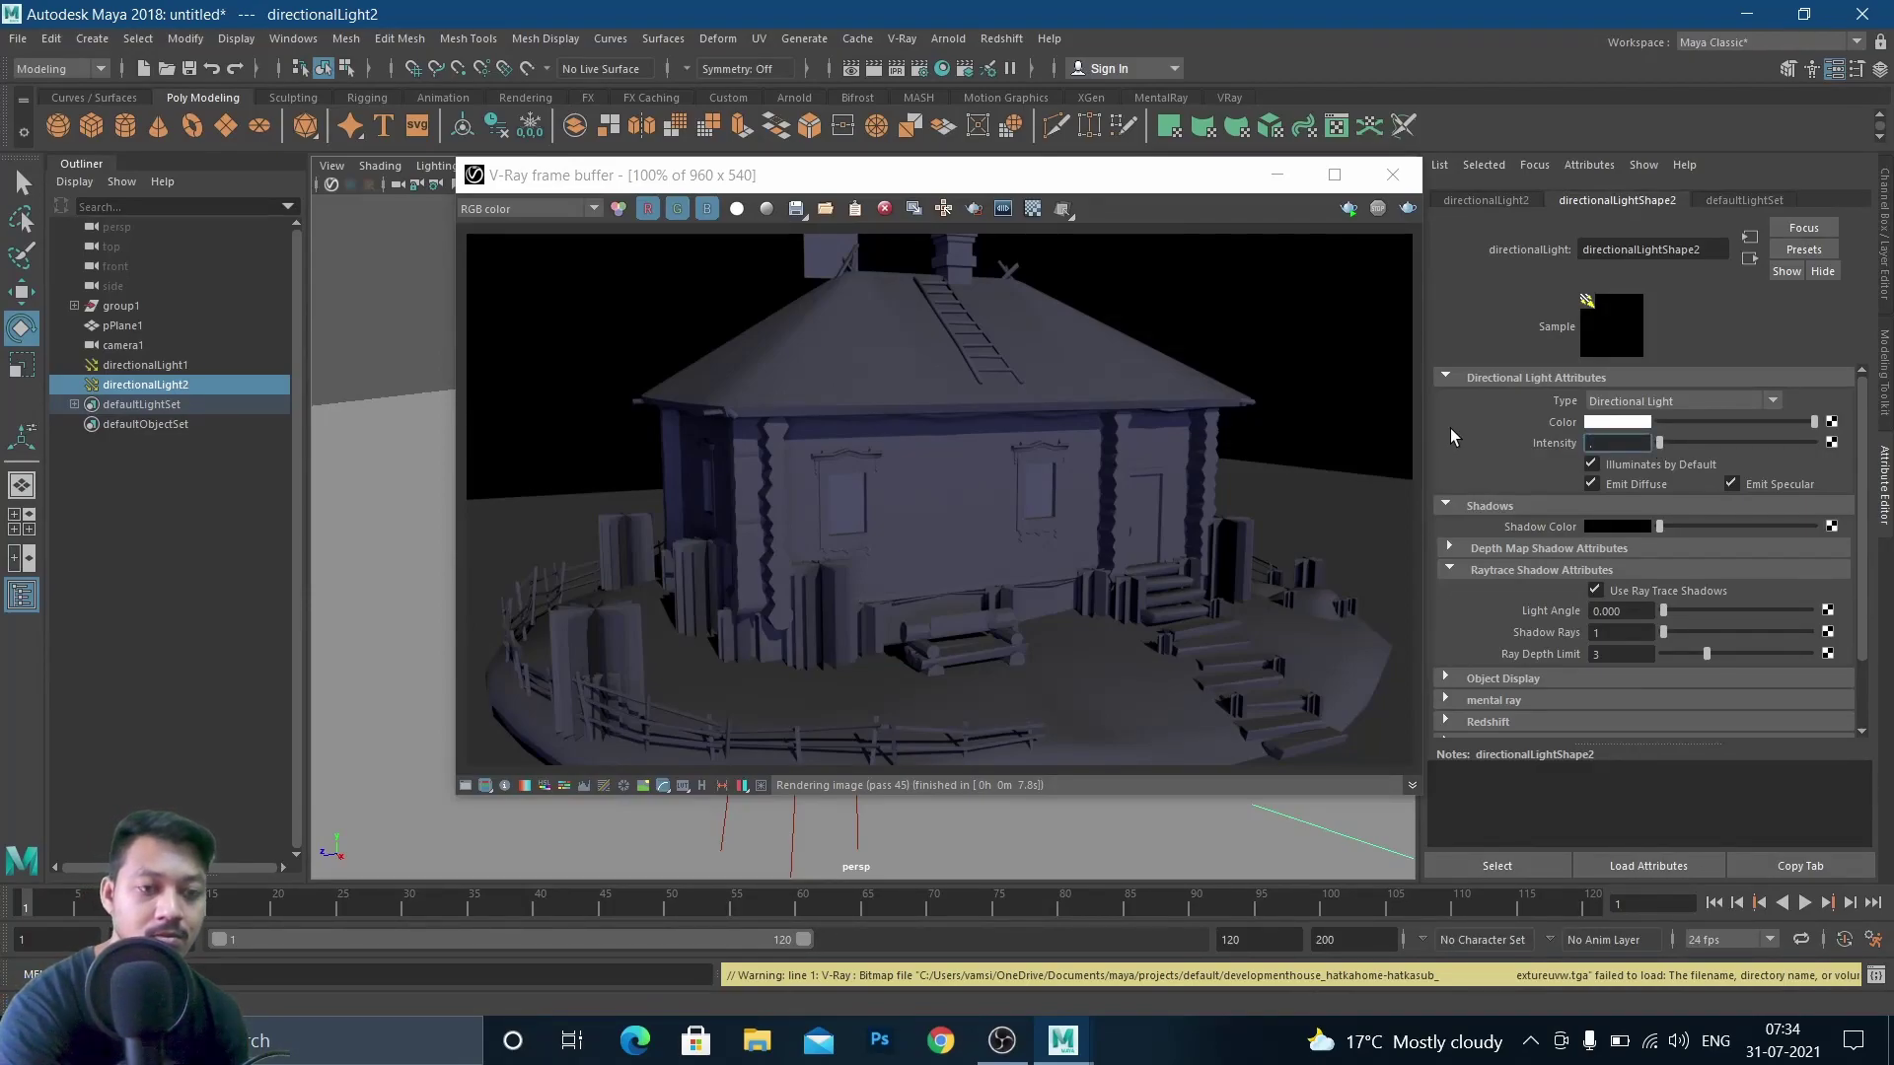
type("050")
key("Return")
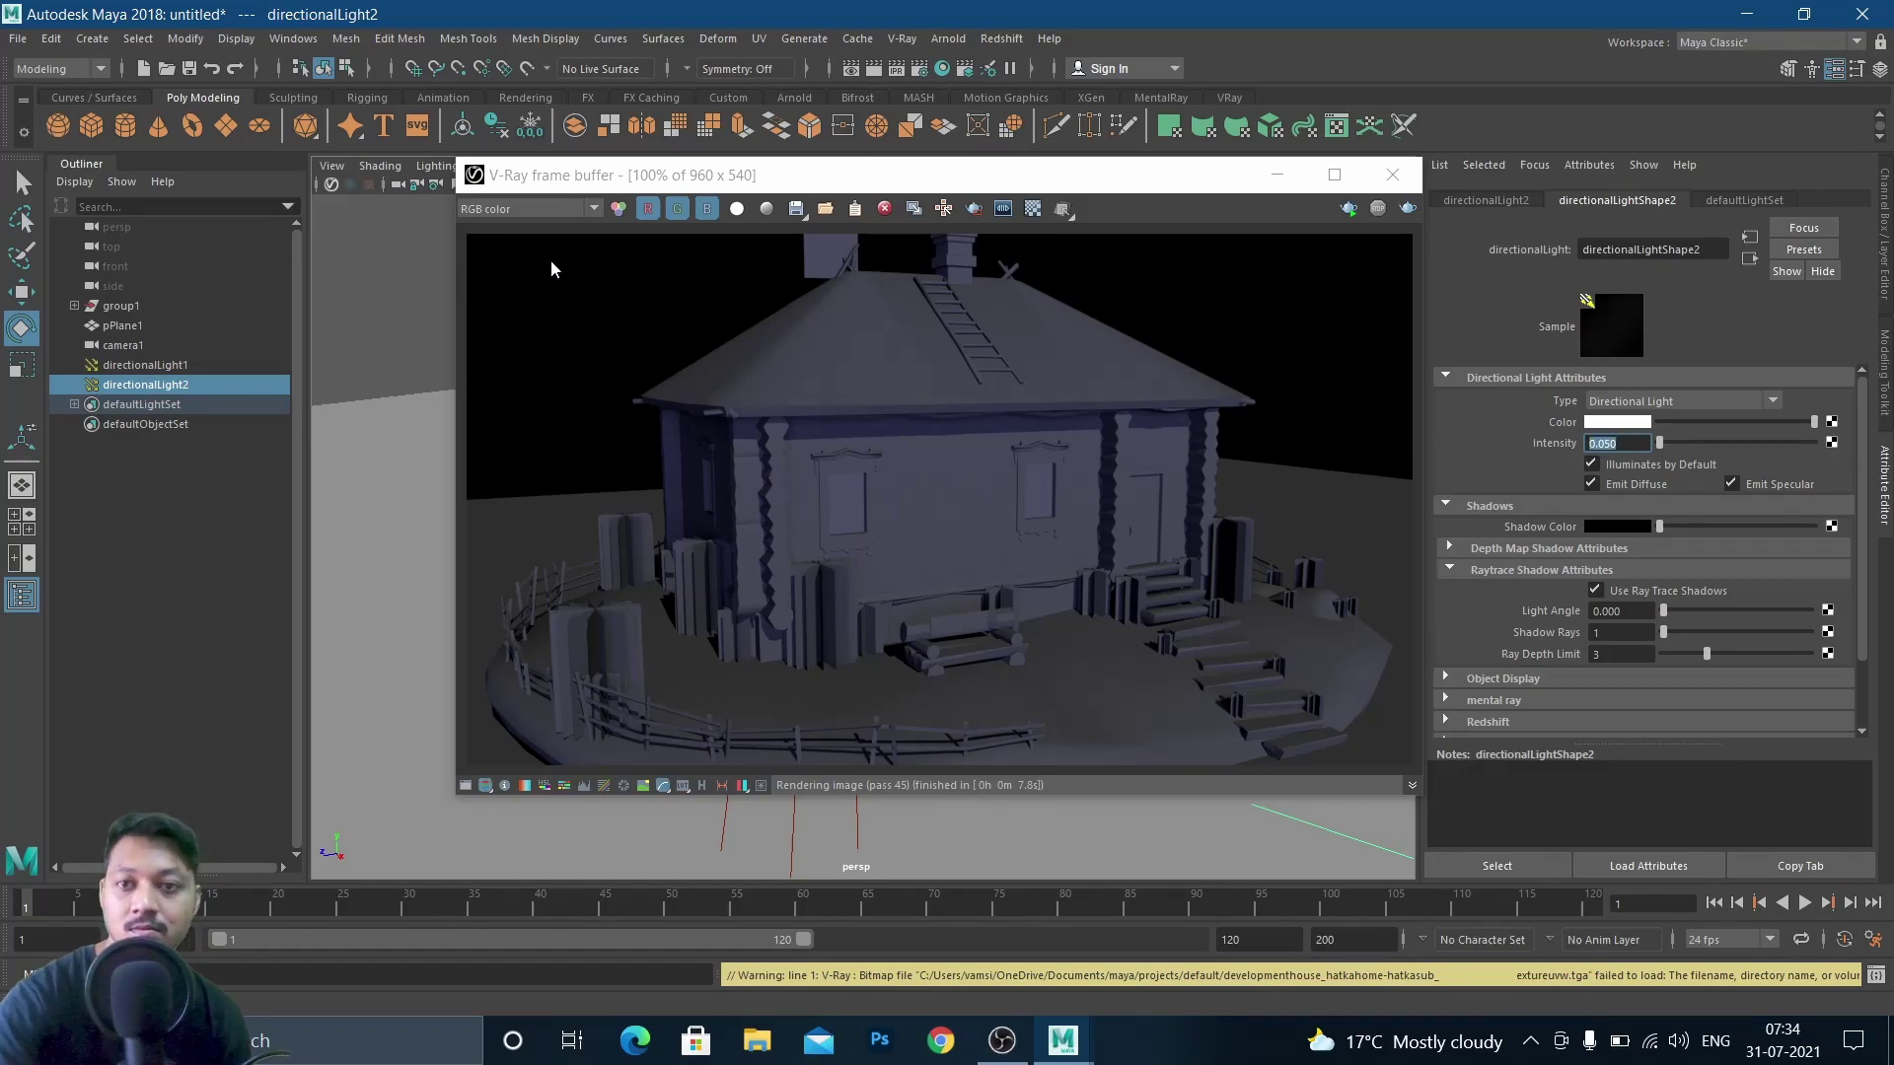
left_click(1407, 210)
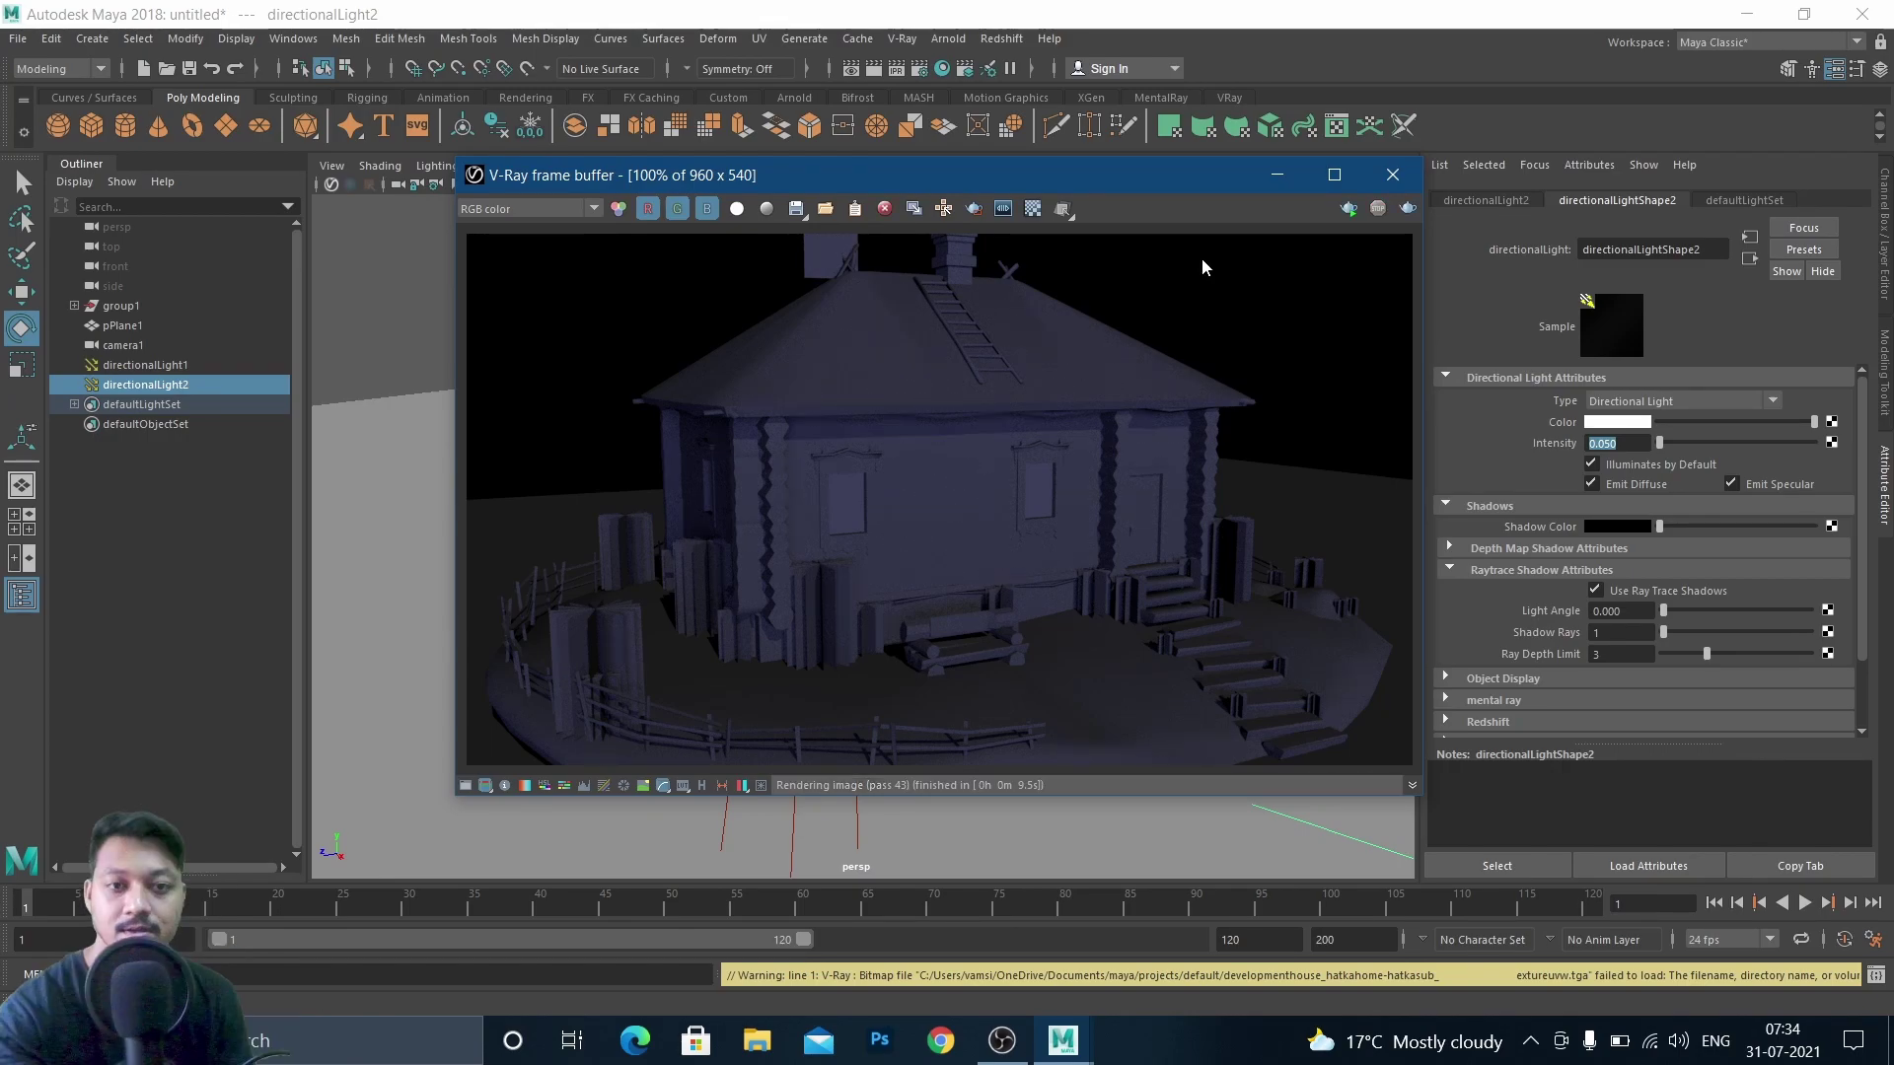
left_click(1270, 189)
Go inside the house in the perspective view and create a point light
left_click_drag(1016, 606, 835, 569, "alt")
scroll(1027, 557, "up", 5)
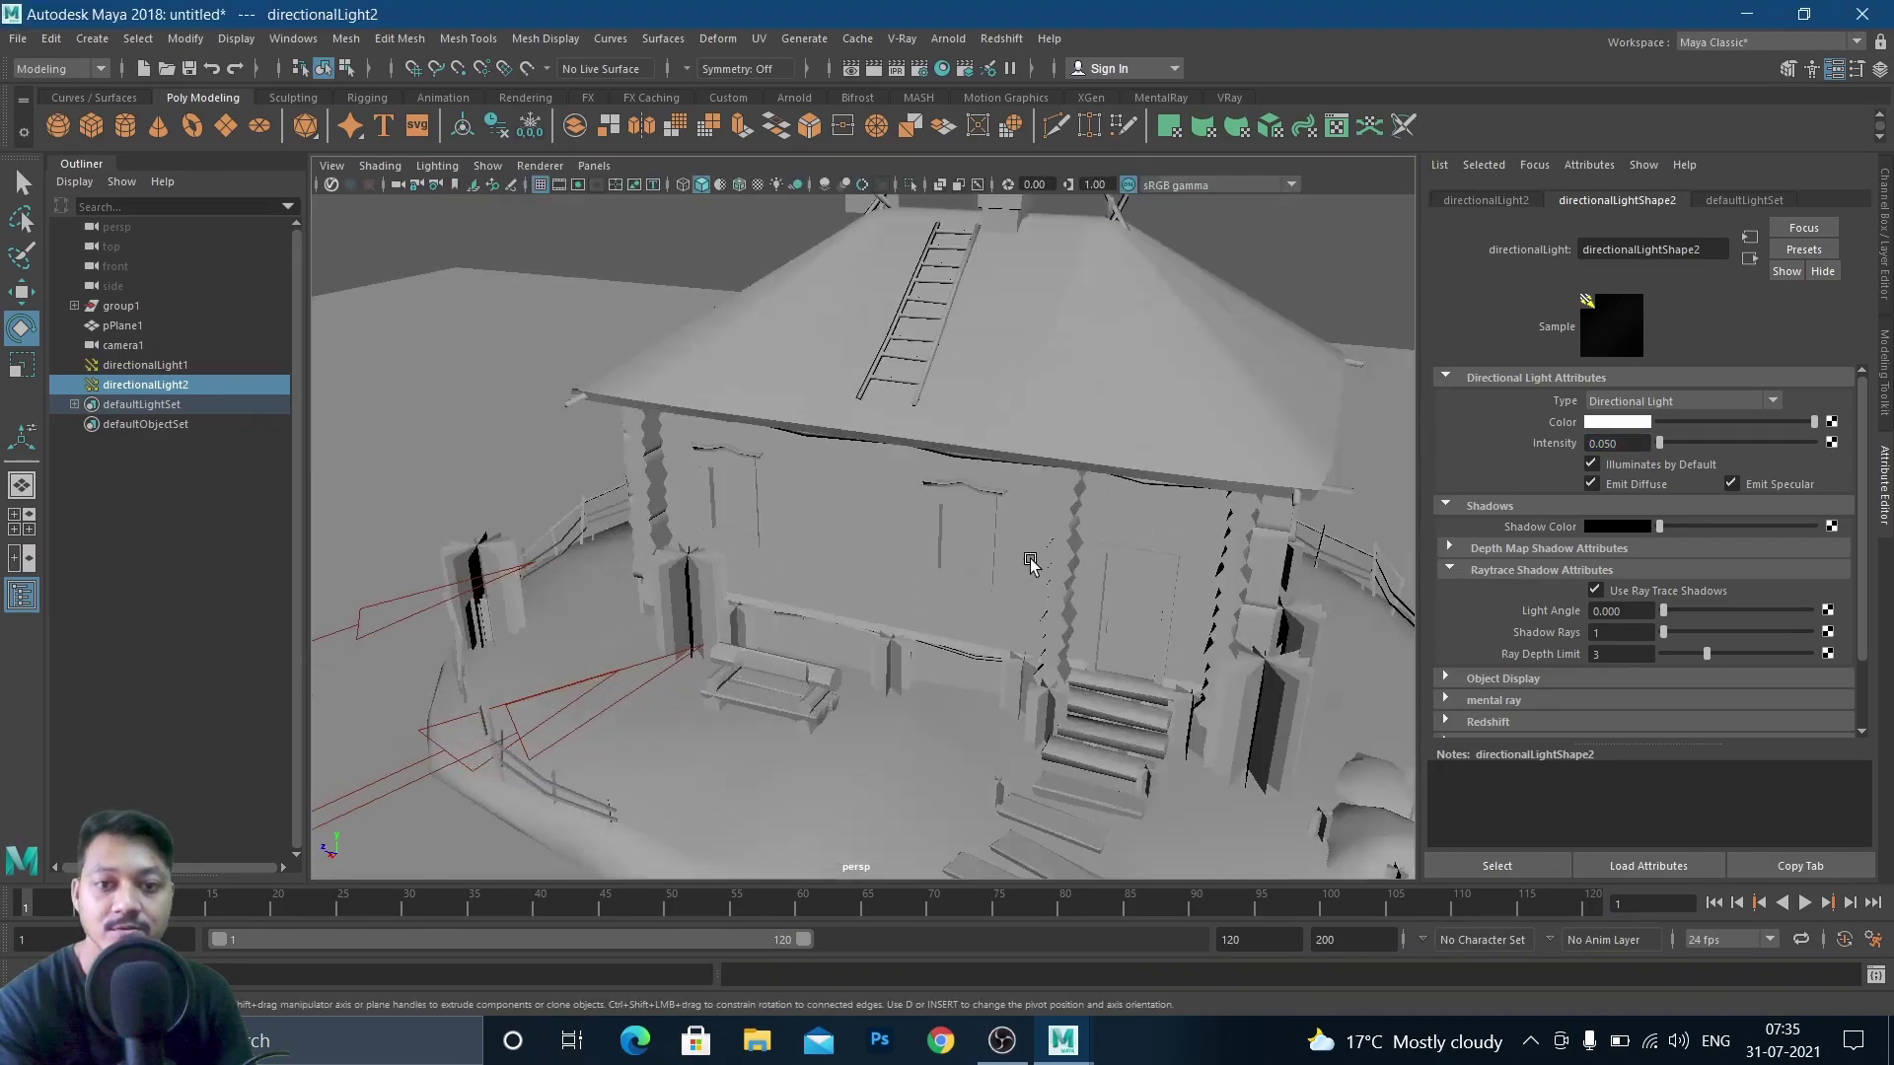
scroll(1030, 562, "up", 6)
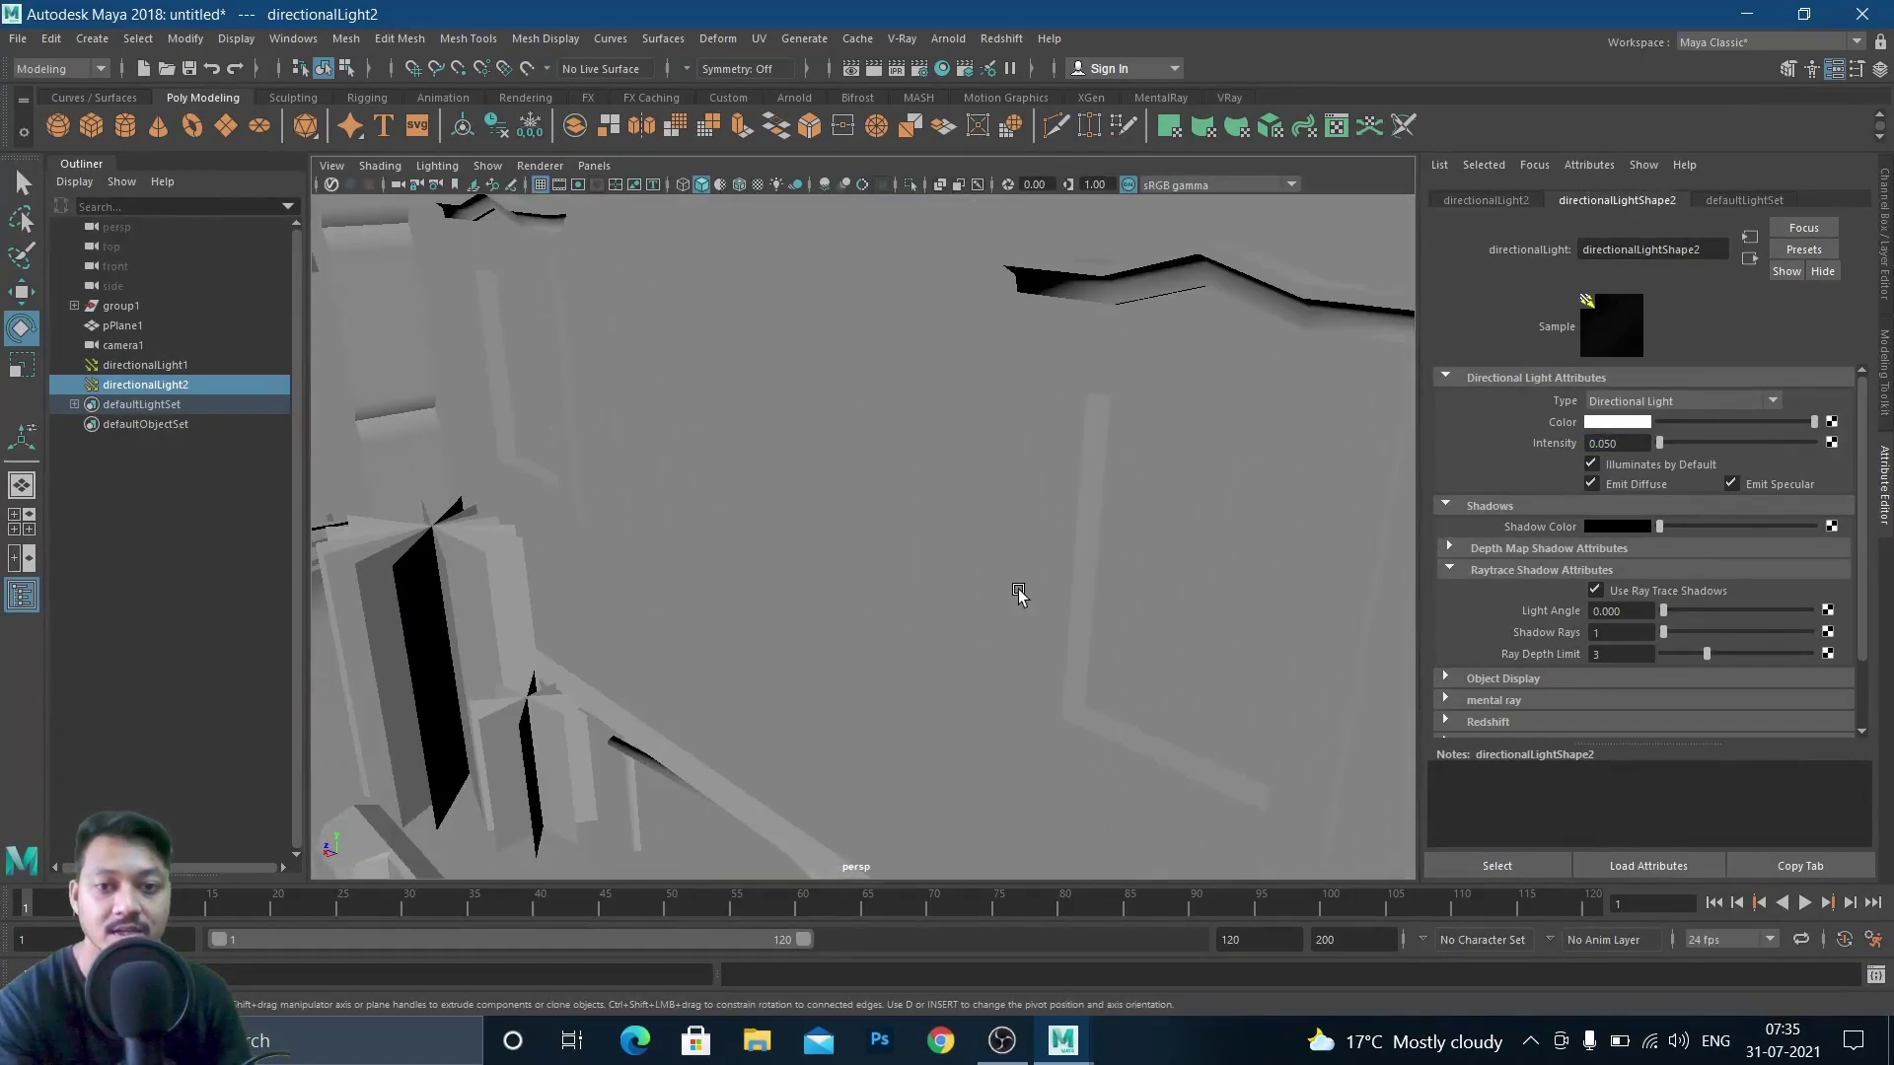
scroll(1016, 596, "up", 5)
left_click_drag(1056, 600, 664, 621, "alt")
scroll(887, 619, "down", 3)
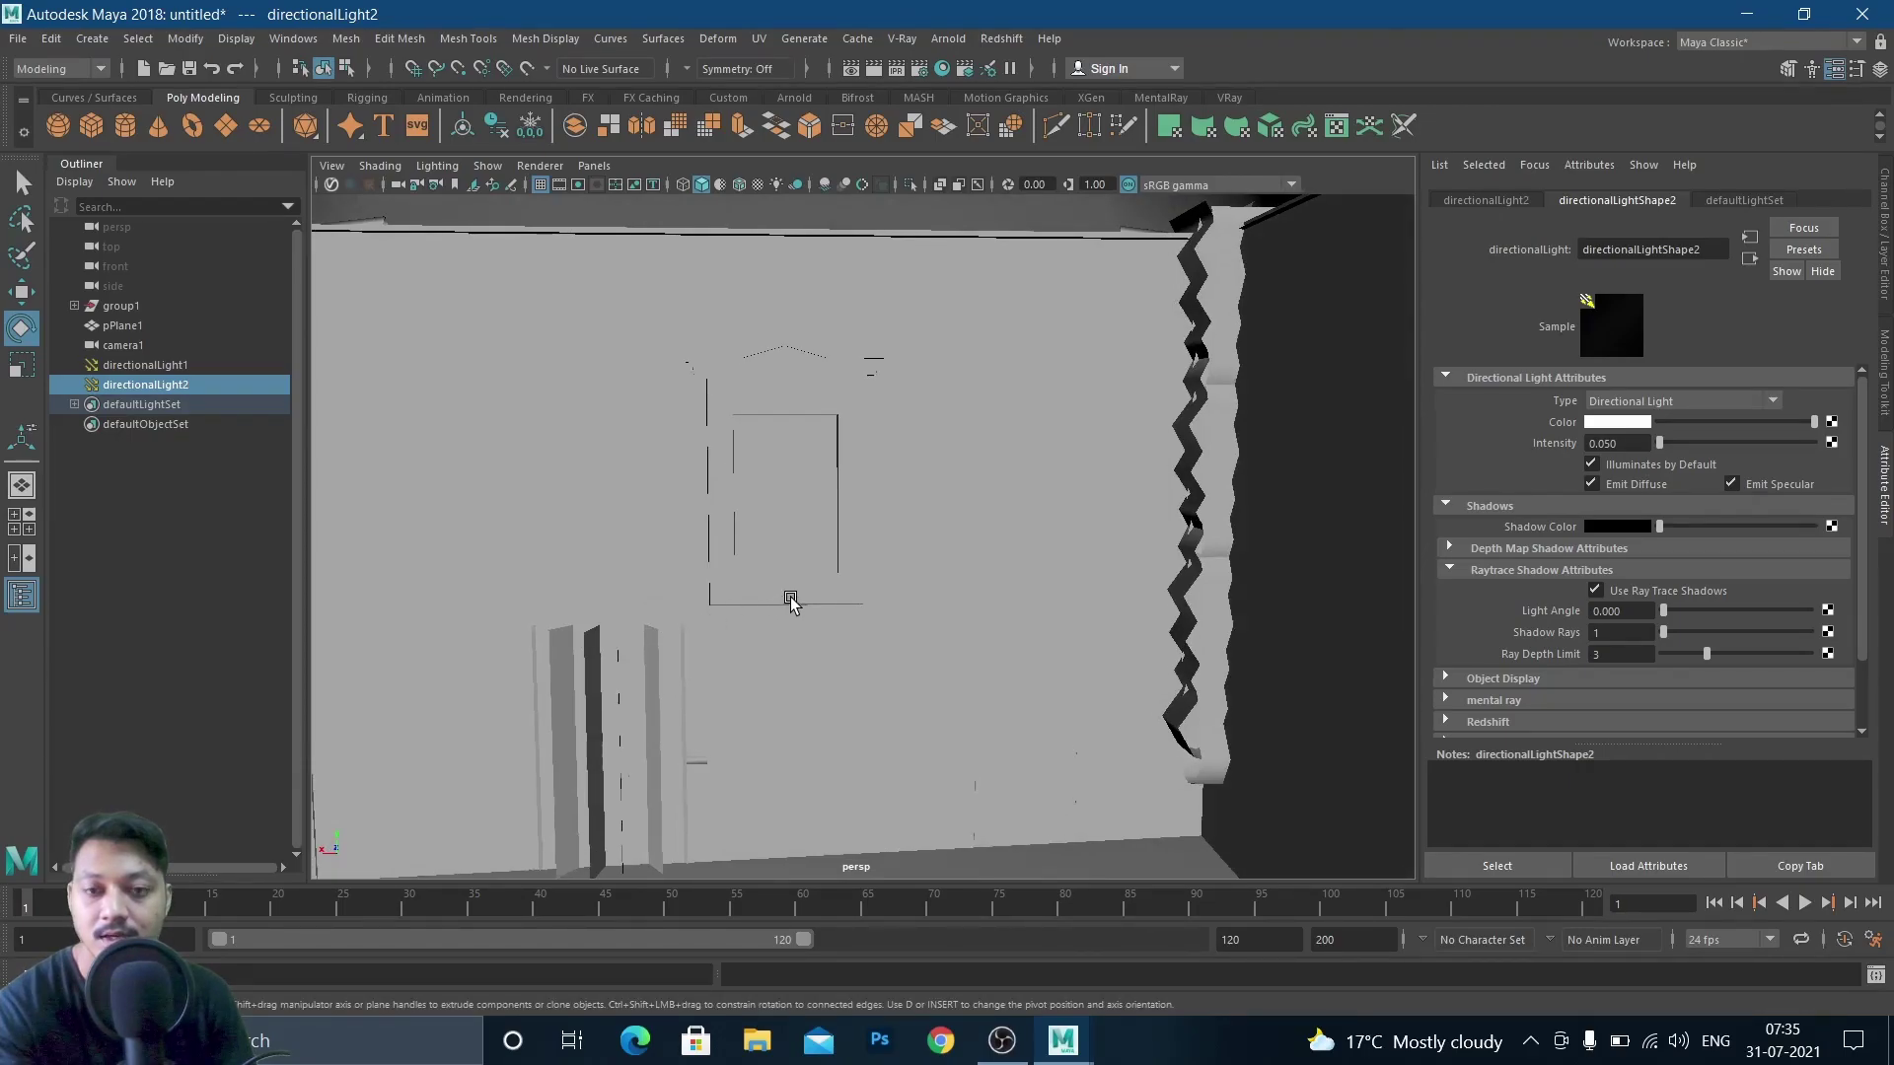
middle_click_drag(760, 454, 794, 522, "alt")
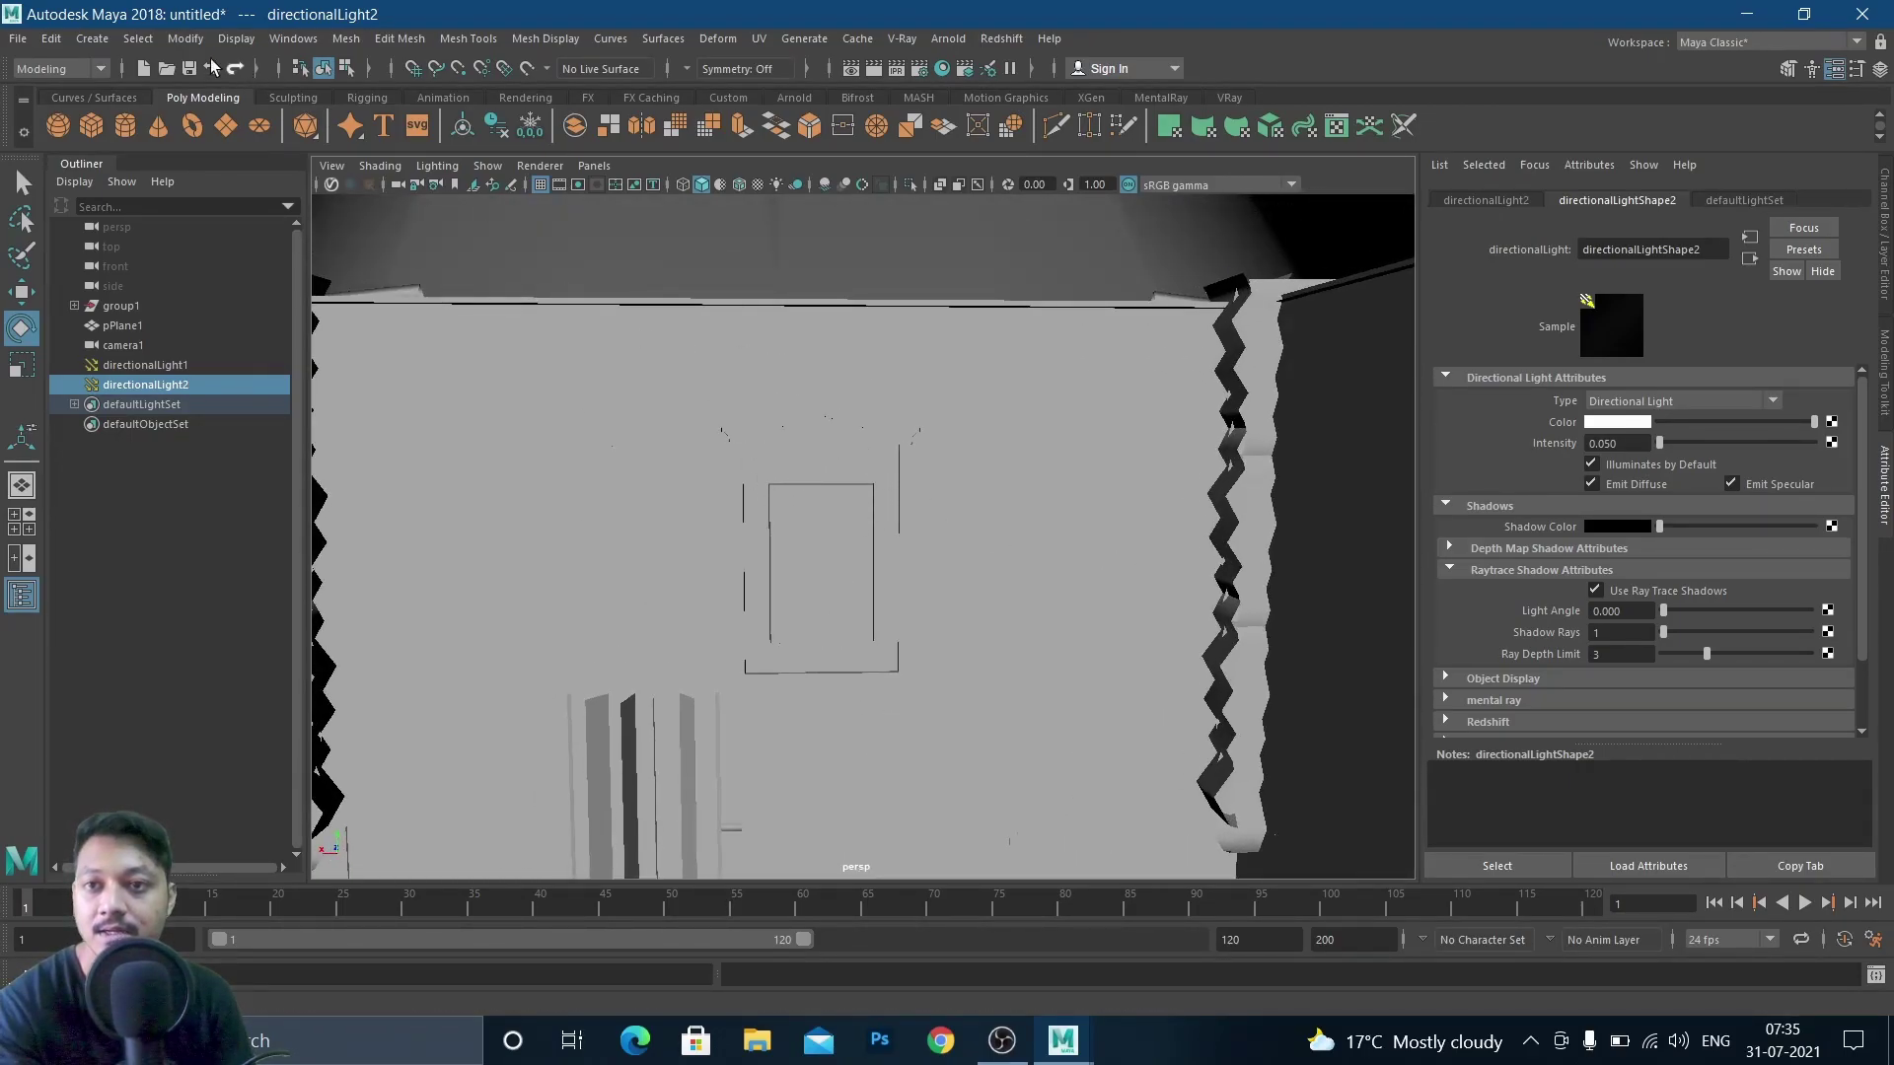
left_click(83, 41)
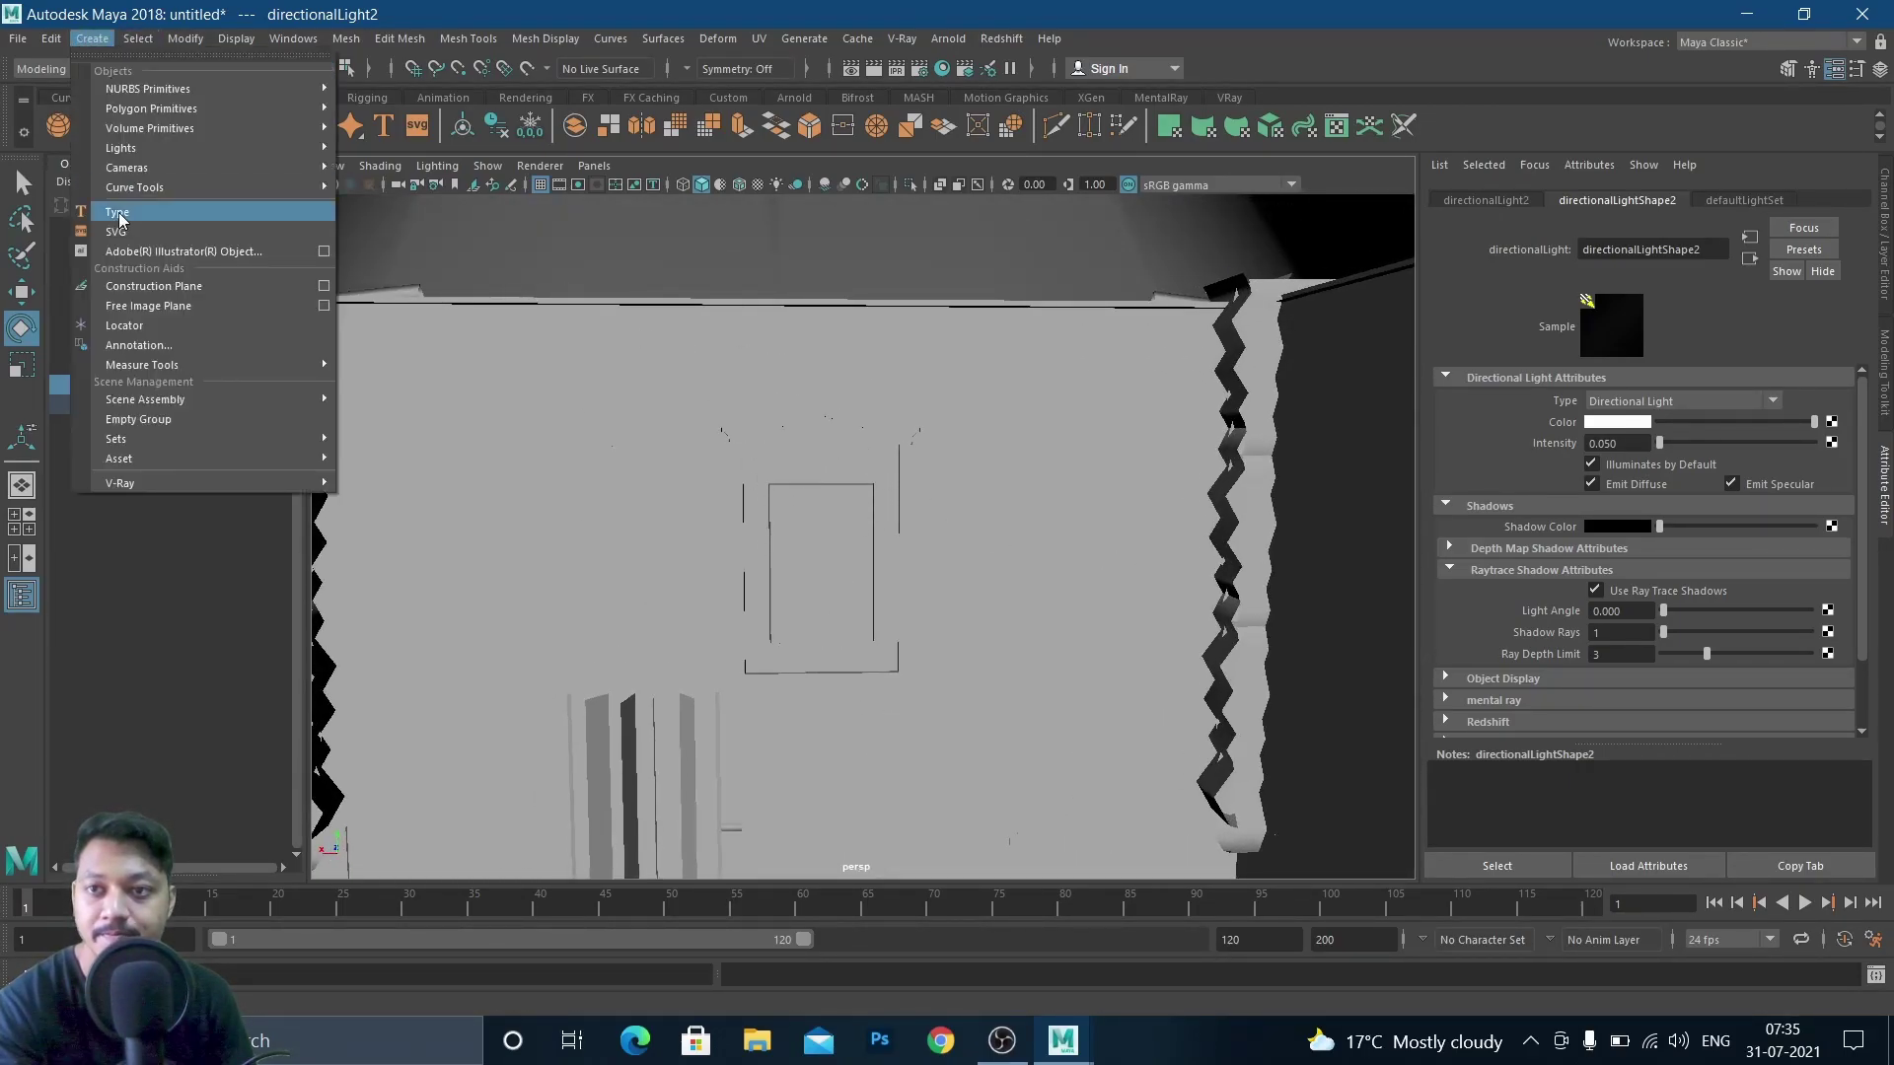
mouse_move(113, 149)
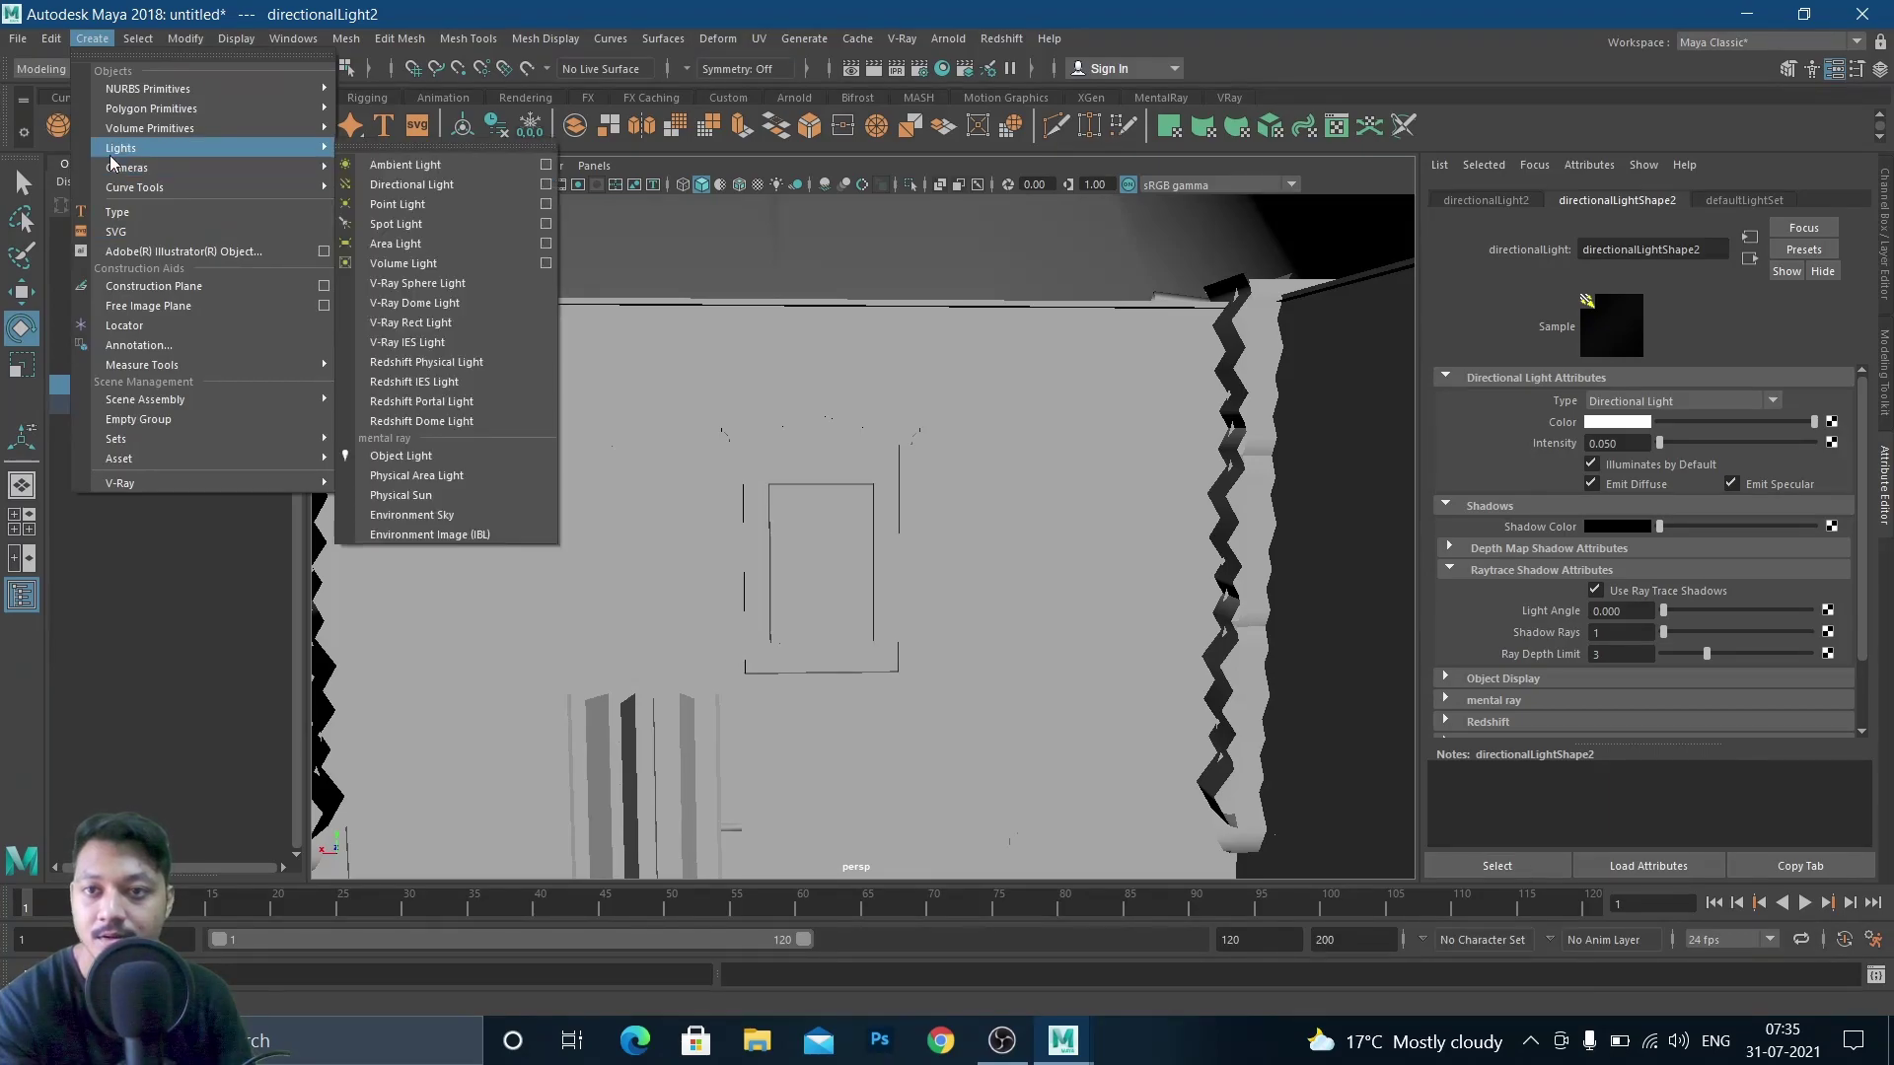
left_click(395, 203)
Raise the point light from the ground to near the top of the house walls, just under the roof
middle_click_drag(957, 717, 960, 361, "alt")
key("w")
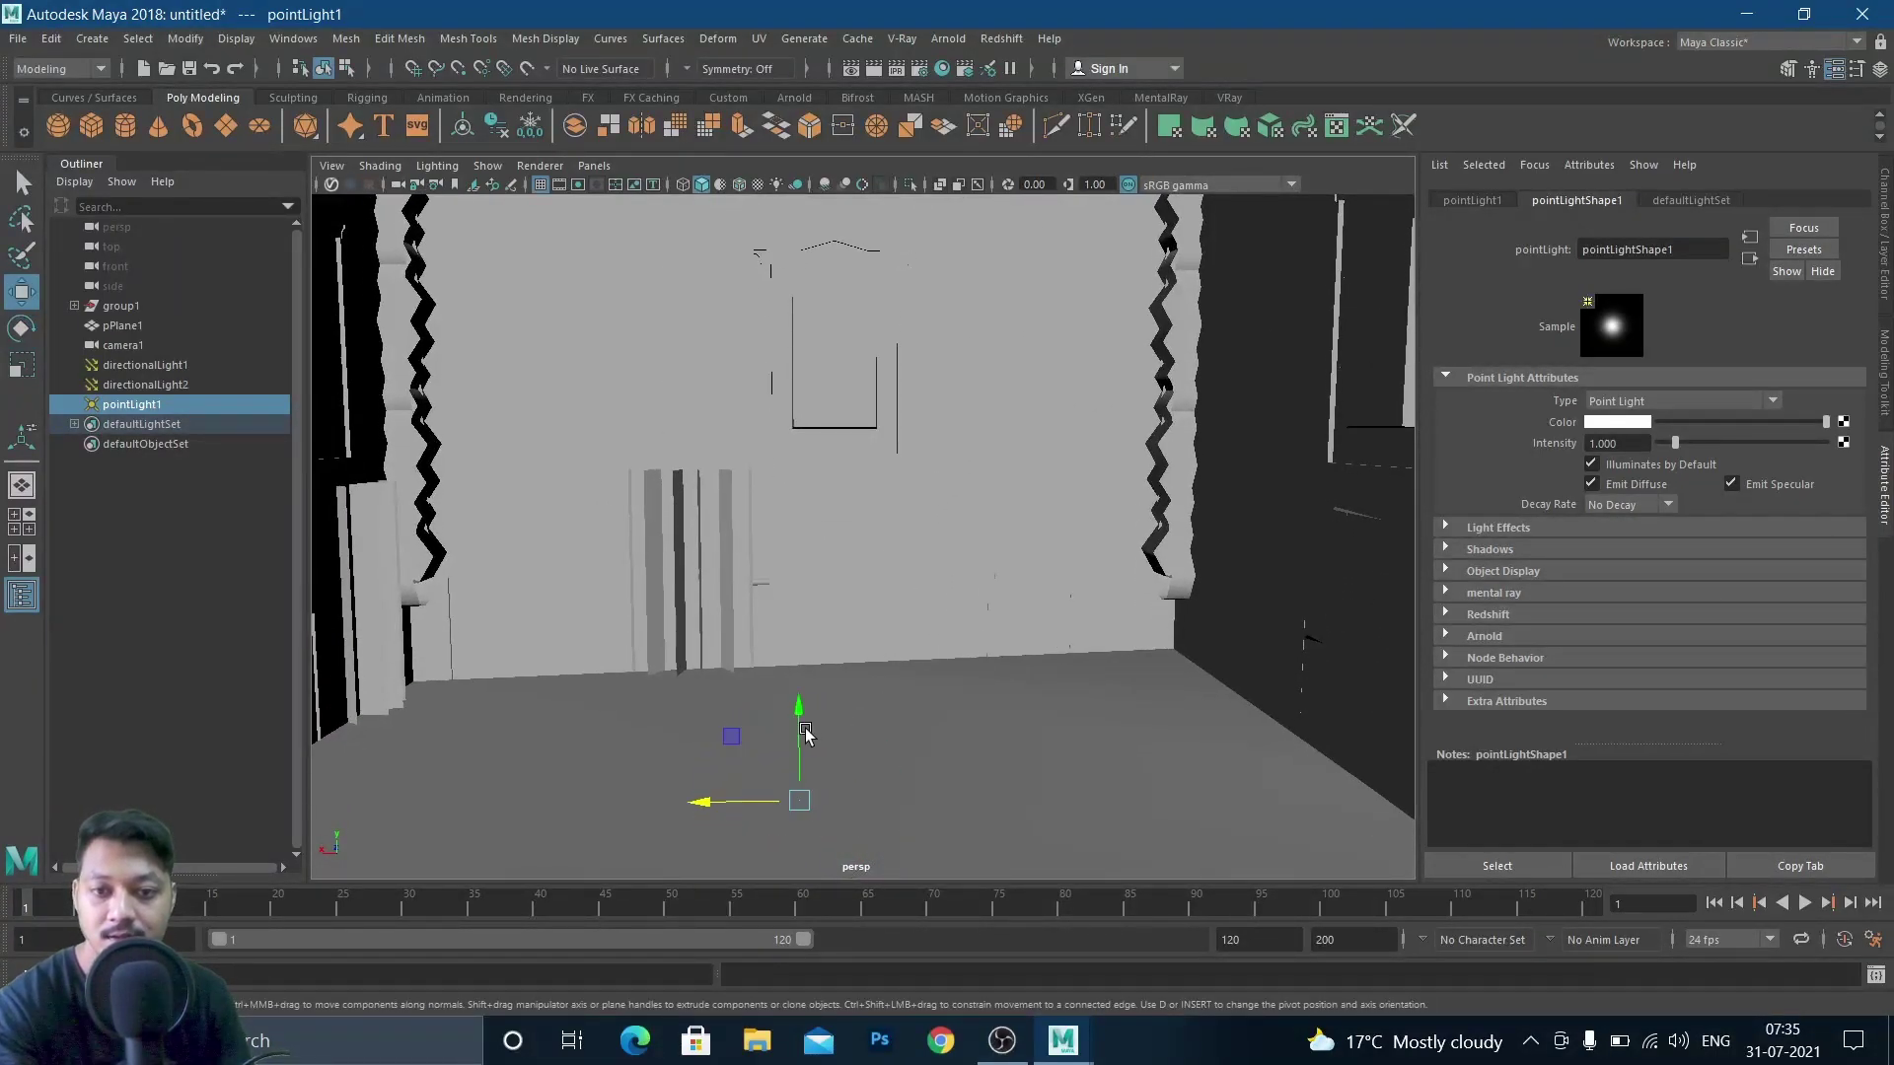
left_click_drag(801, 712, 858, 256)
middle_click_drag(894, 365, 736, 774, "alt")
left_click_drag(669, 585, 672, 323)
left_click_drag(896, 488, 627, 525, "alt")
right_click_drag(913, 486, 695, 474, "alt")
left_click_drag(695, 473, 1219, 524, "alt")
Color the point light a warm golden yellow and render the scene again with V-Ray
left_click(1632, 424)
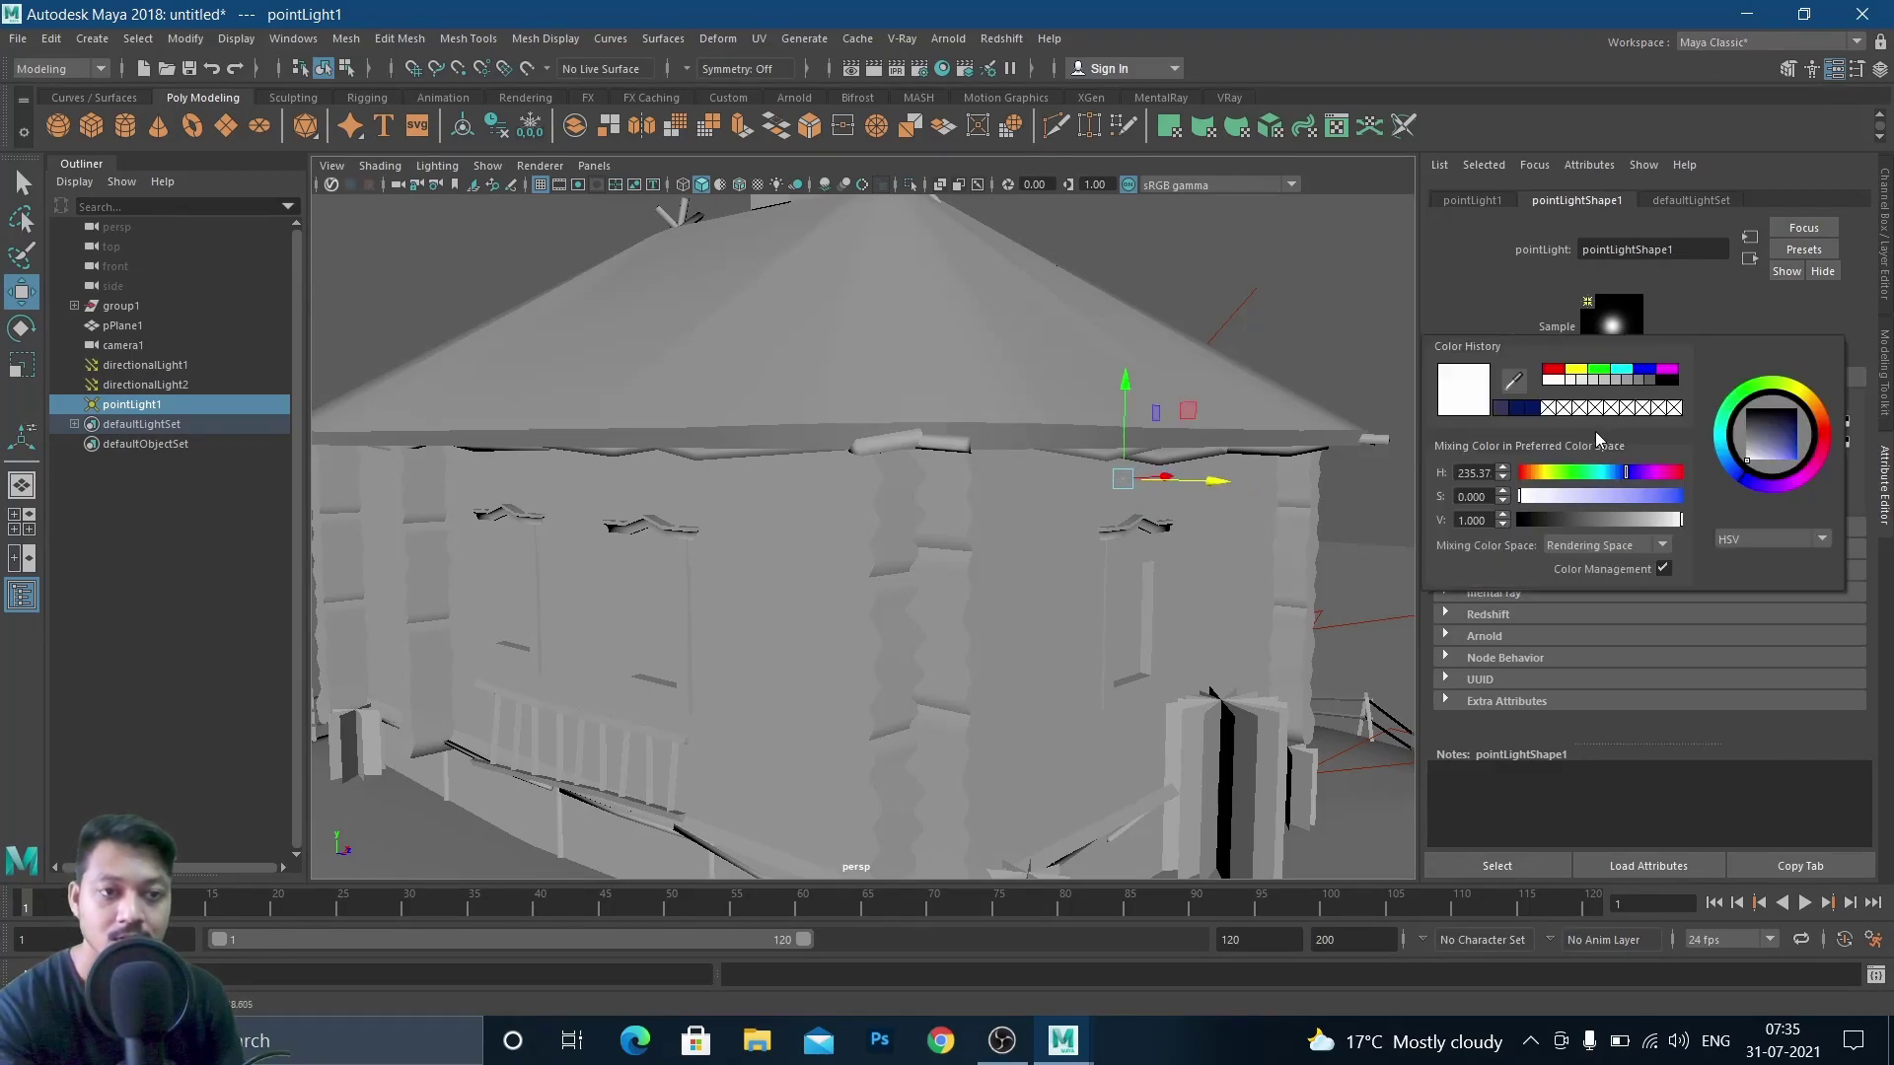
left_click(1582, 373)
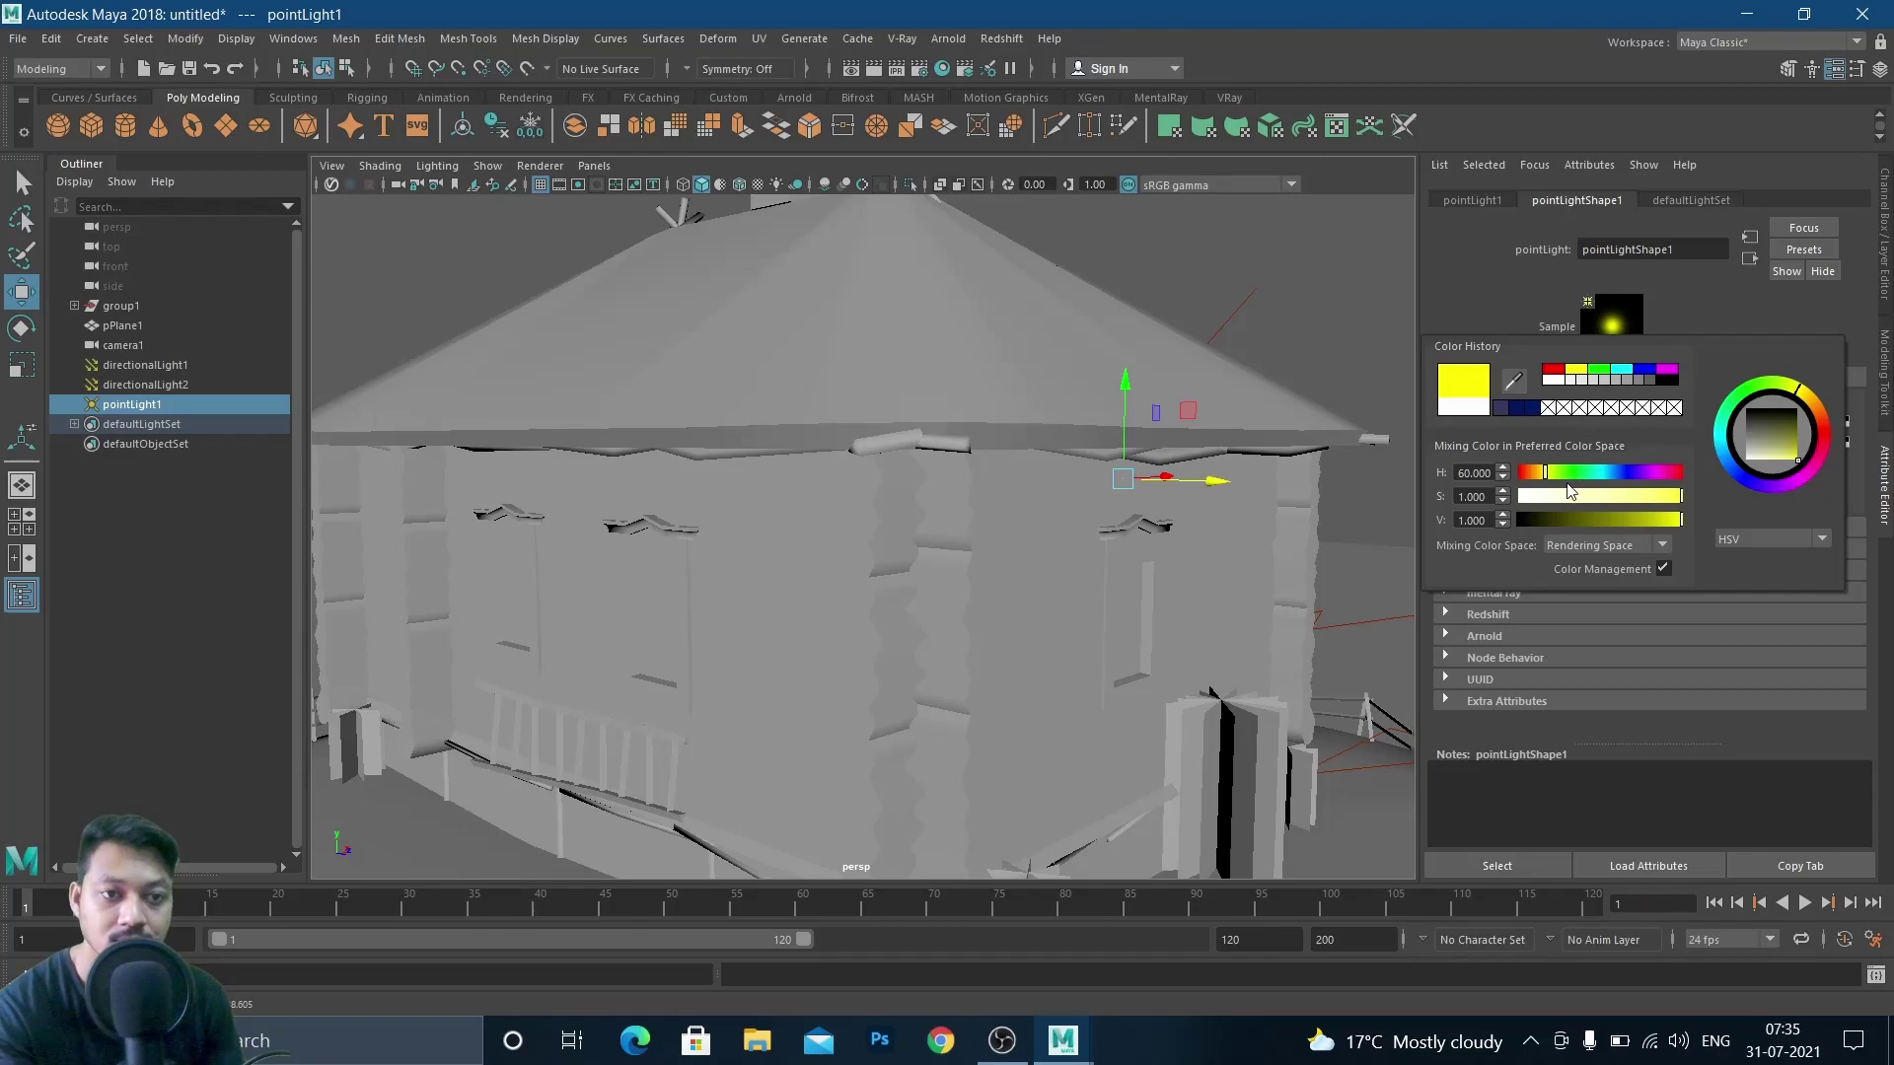
left_click_drag(1550, 472, 1539, 472)
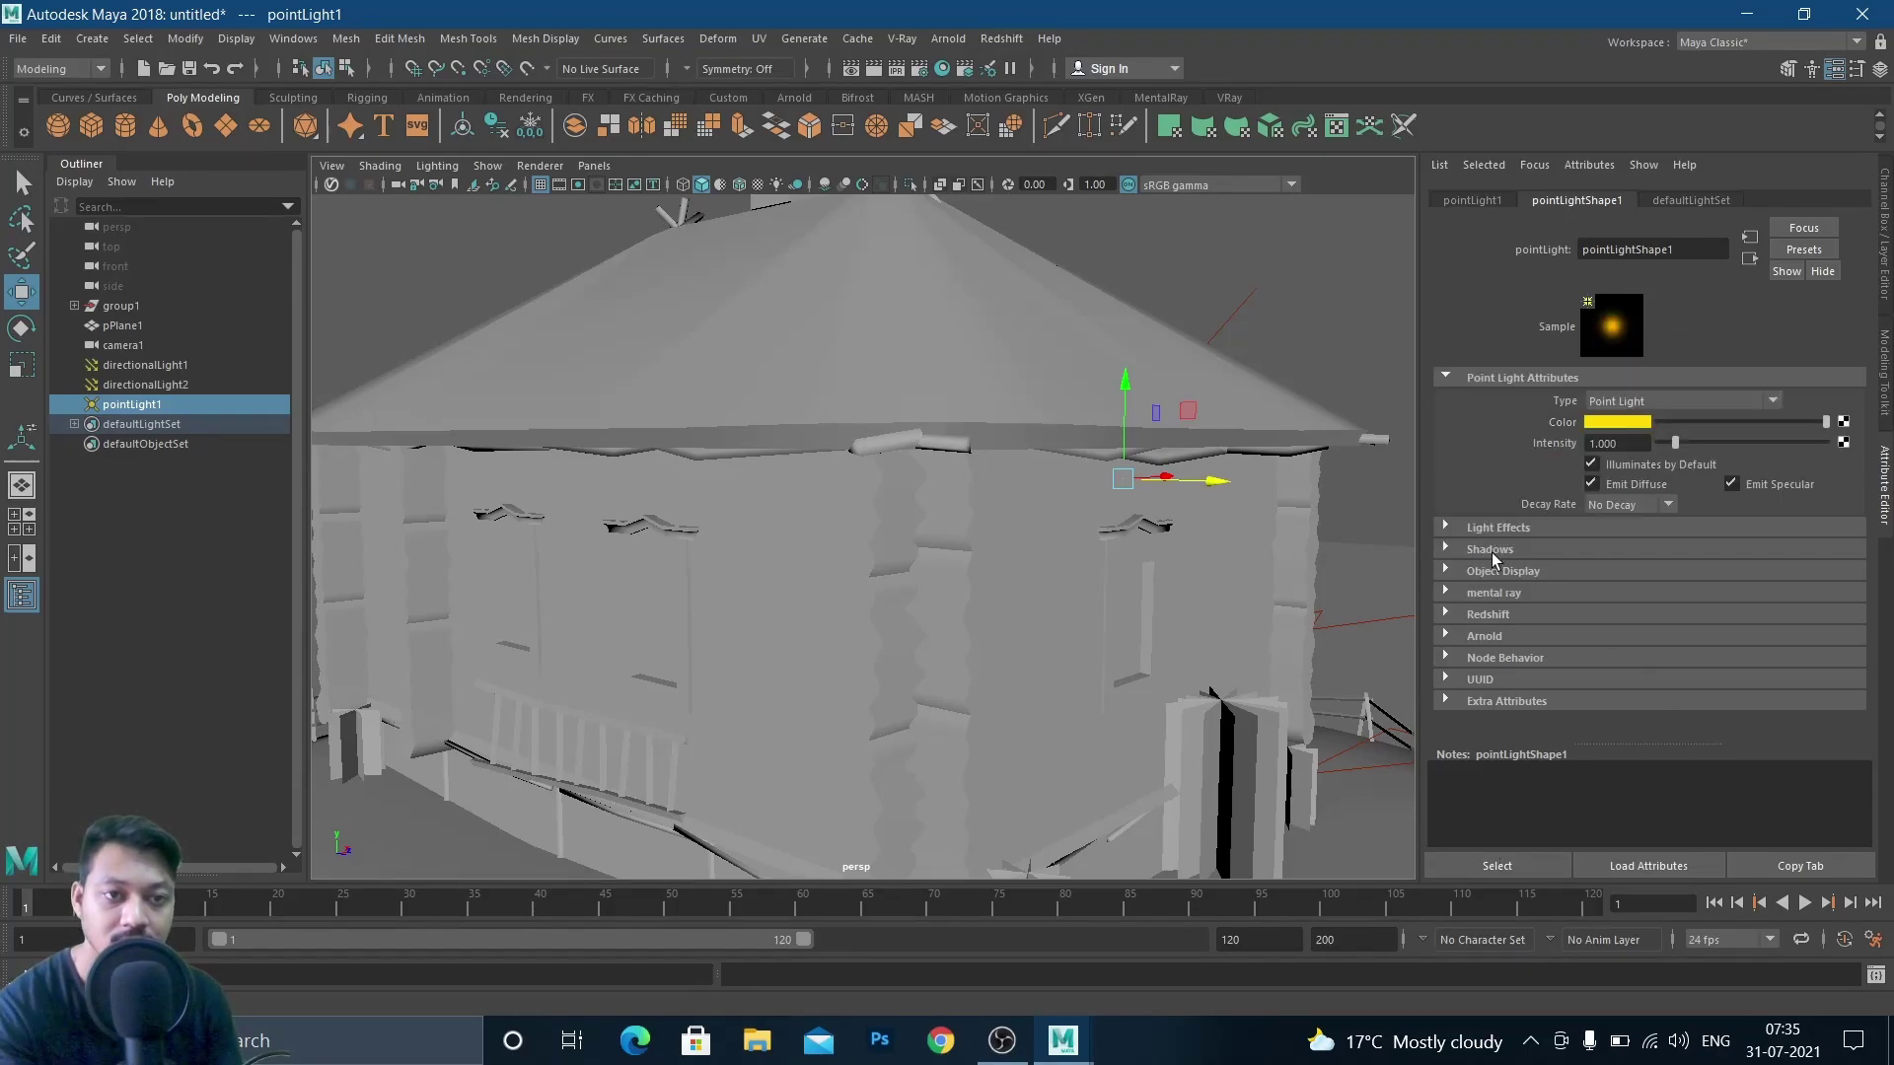
mouse_move(983, 523)
left_mouse_down("alt")
mouse_move(1006, 524)
mouse_move(964, 553)
left_mouse_up("alt")
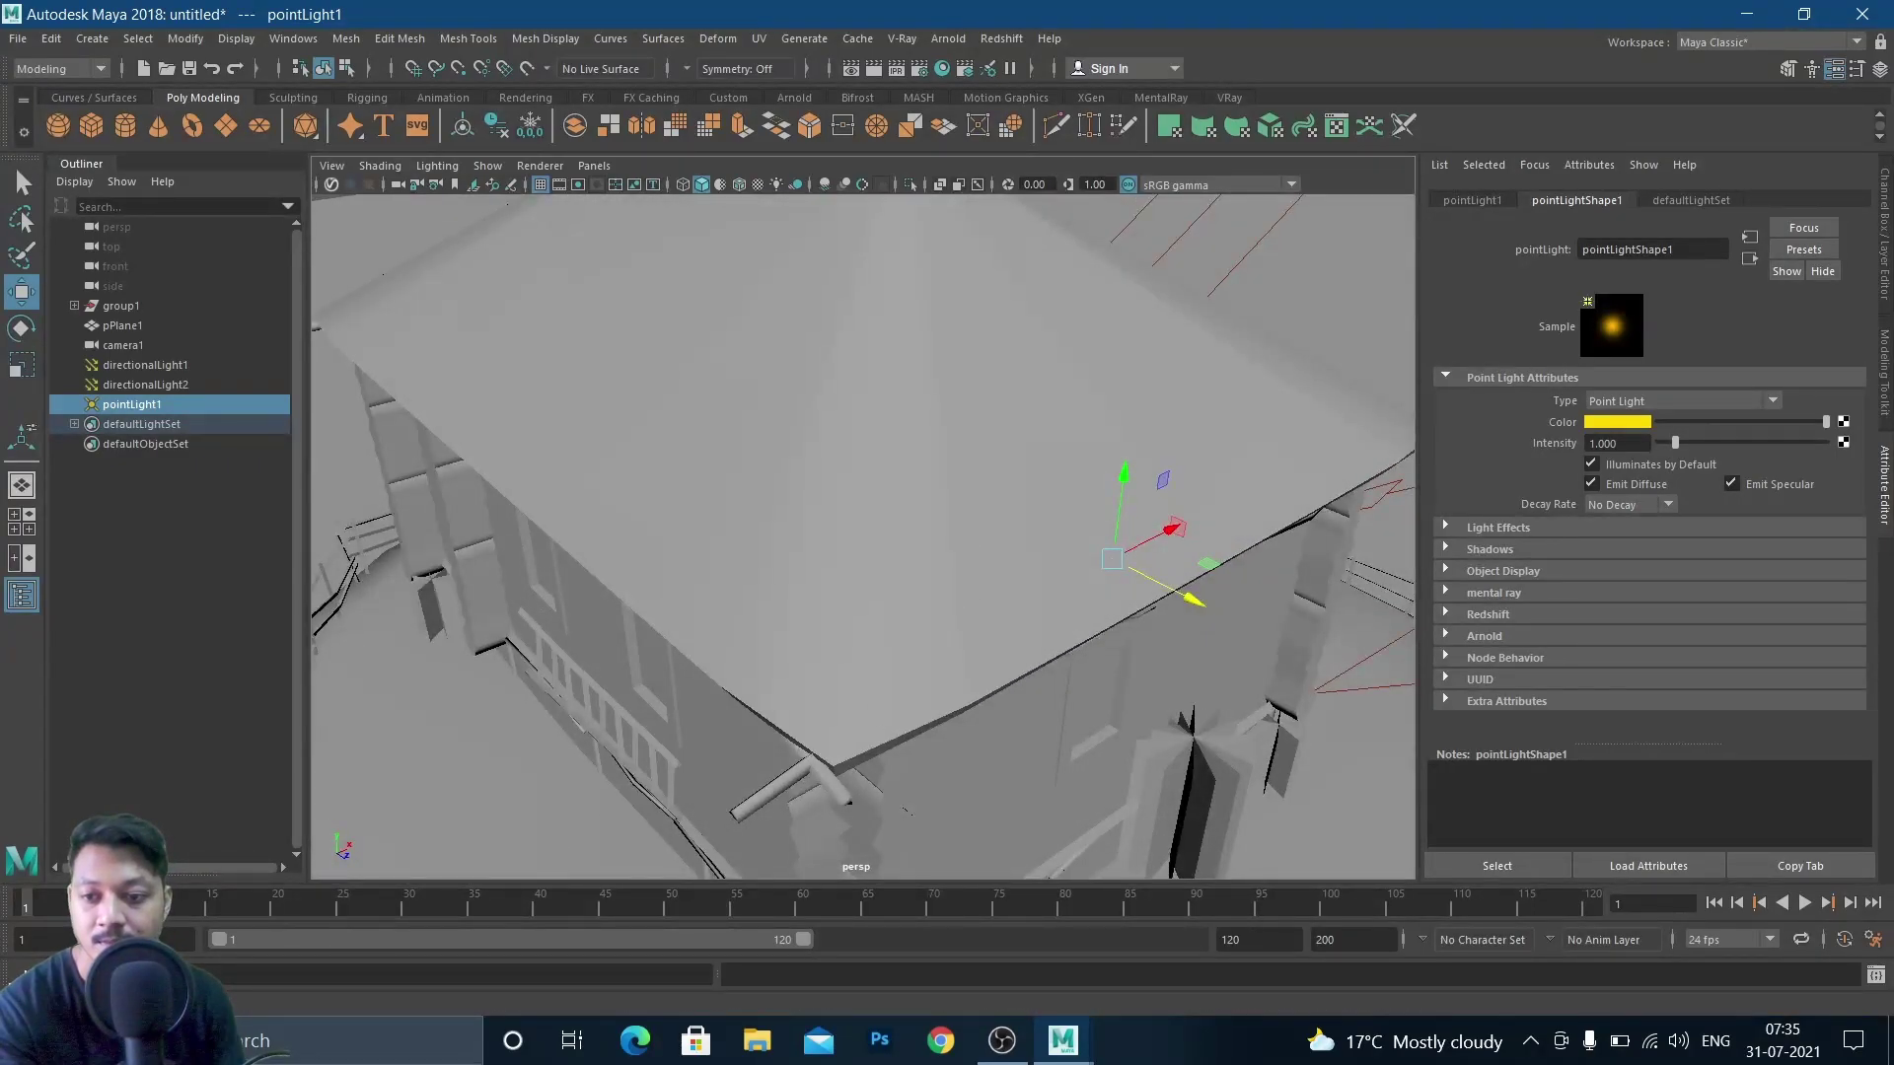
left_click(69, 999)
left_click(1400, 216)
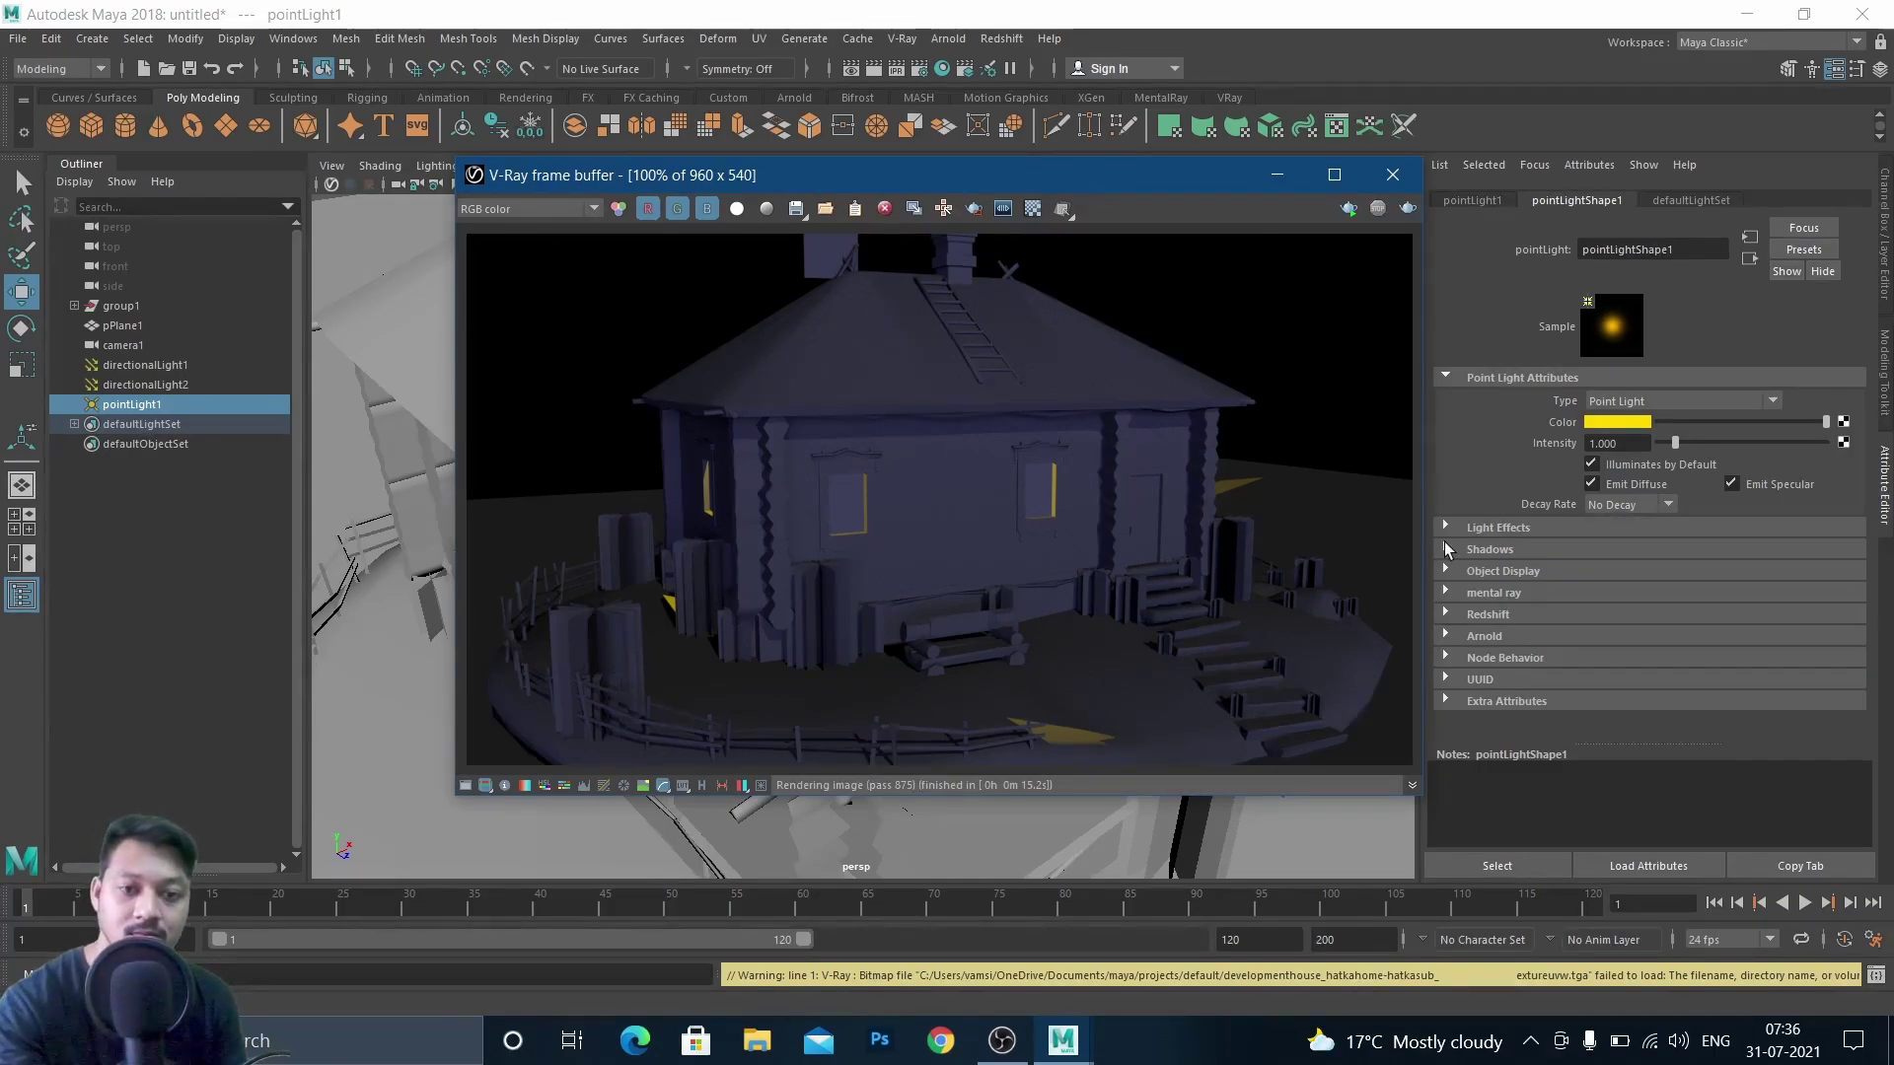
Set the point light's ray trace shadows to light radius 0.177 and 5 shadow rays, and render again
left_click(1470, 553)
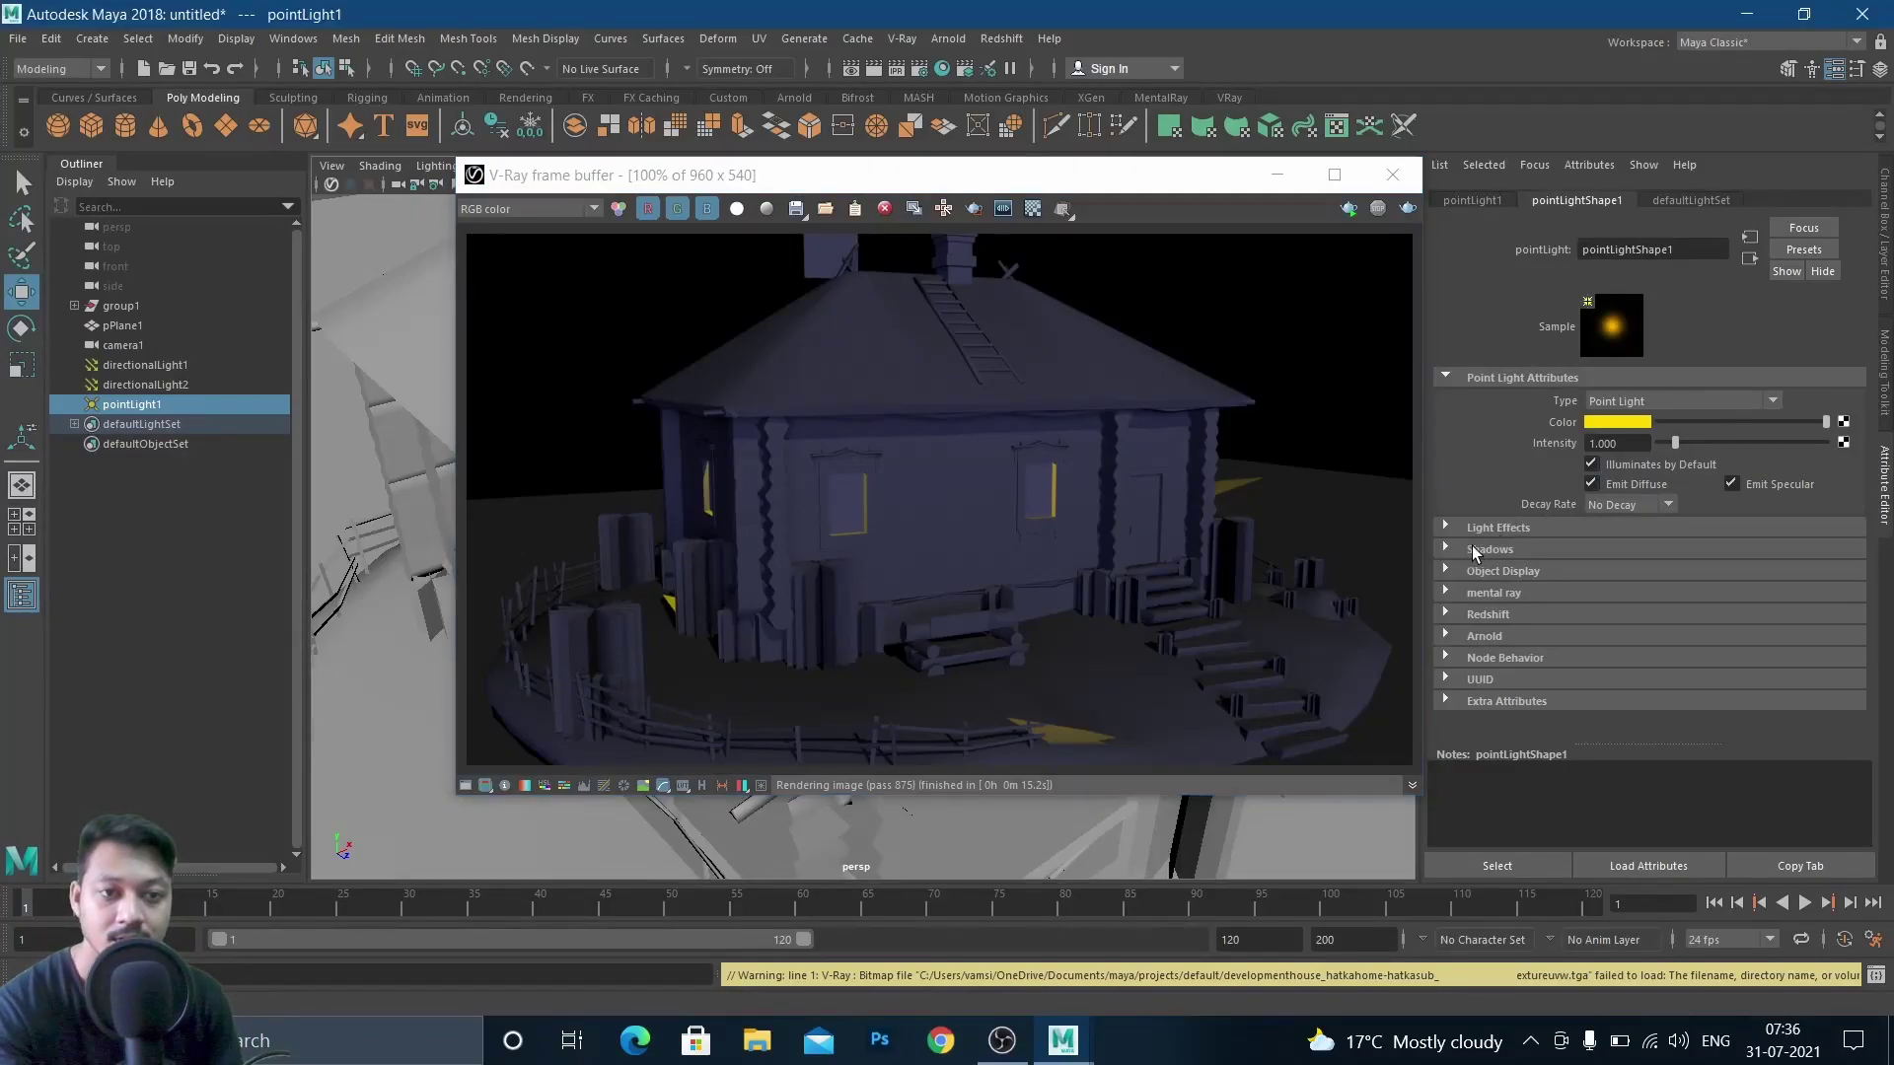
scroll(1682, 594, "down", 1)
left_click(1518, 537)
scroll(1631, 601, "down", 1)
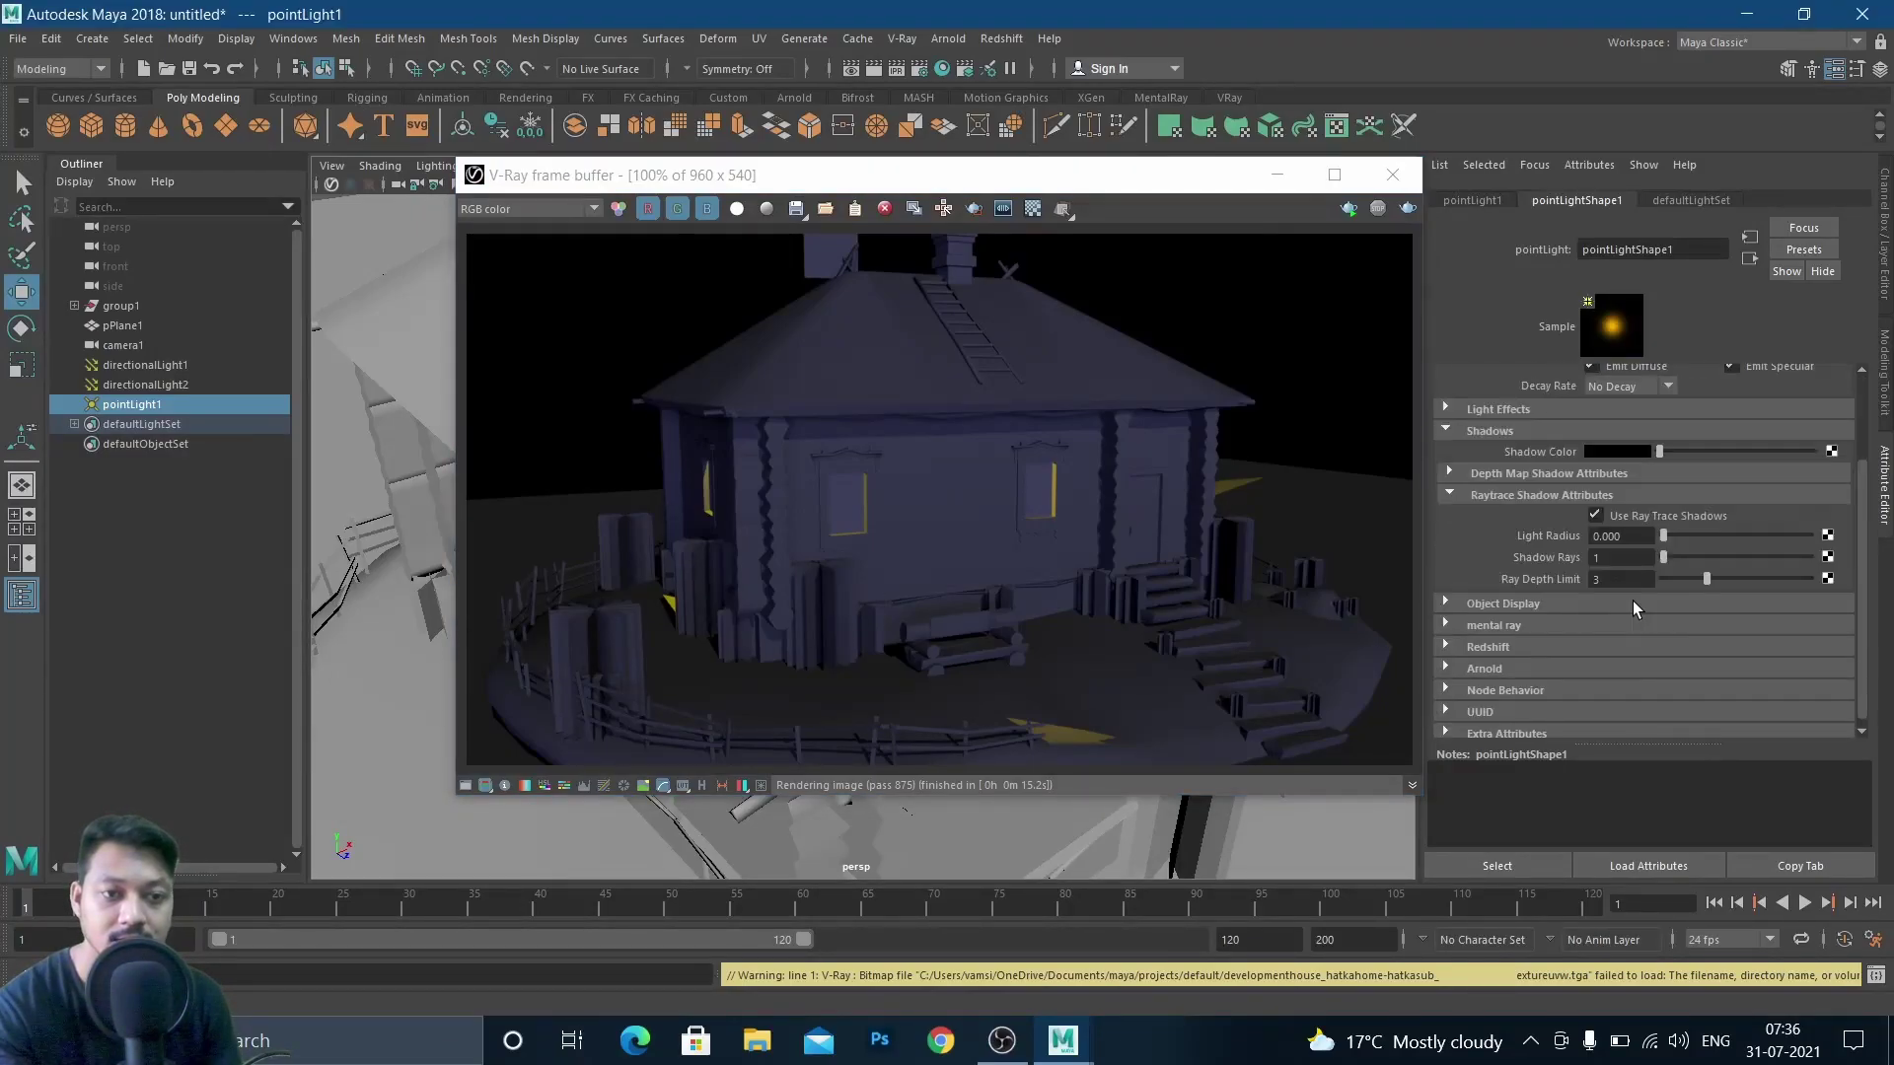
left_click_drag(1663, 536, 1692, 538)
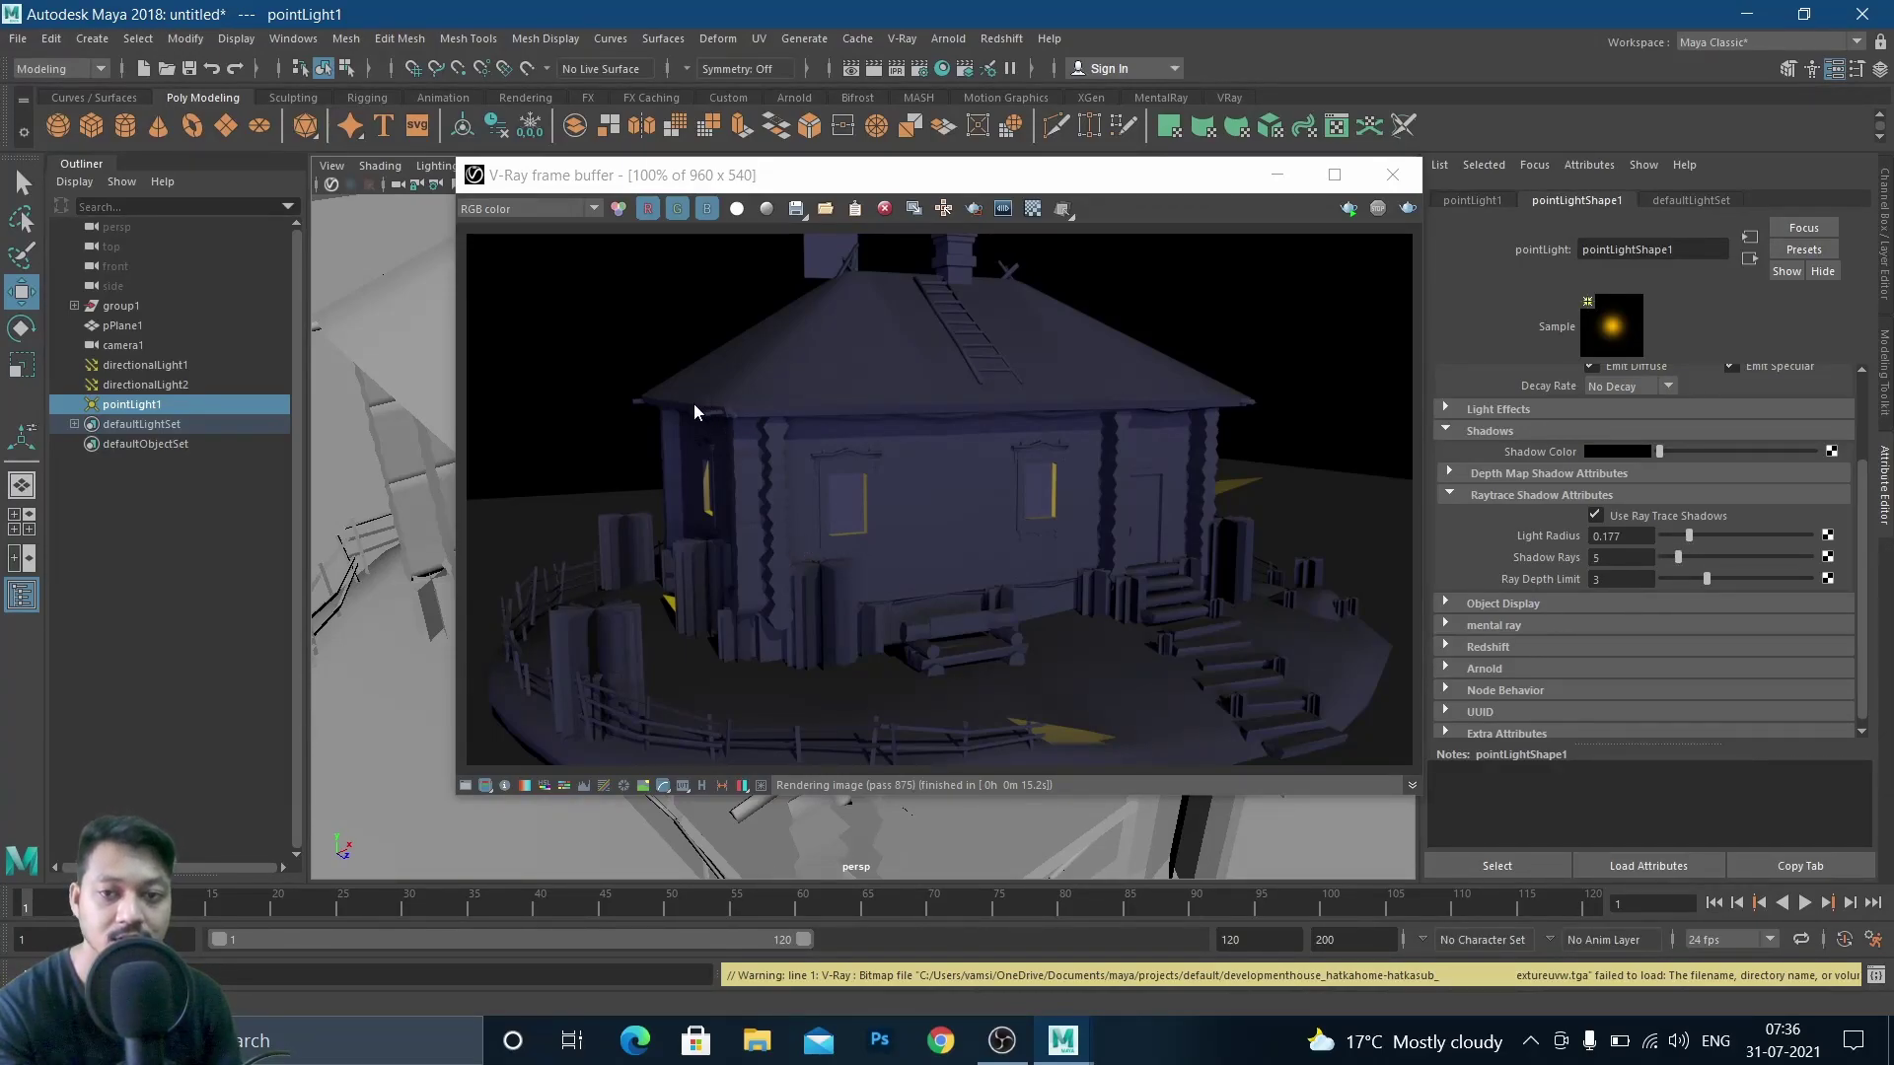
left_click(1408, 208)
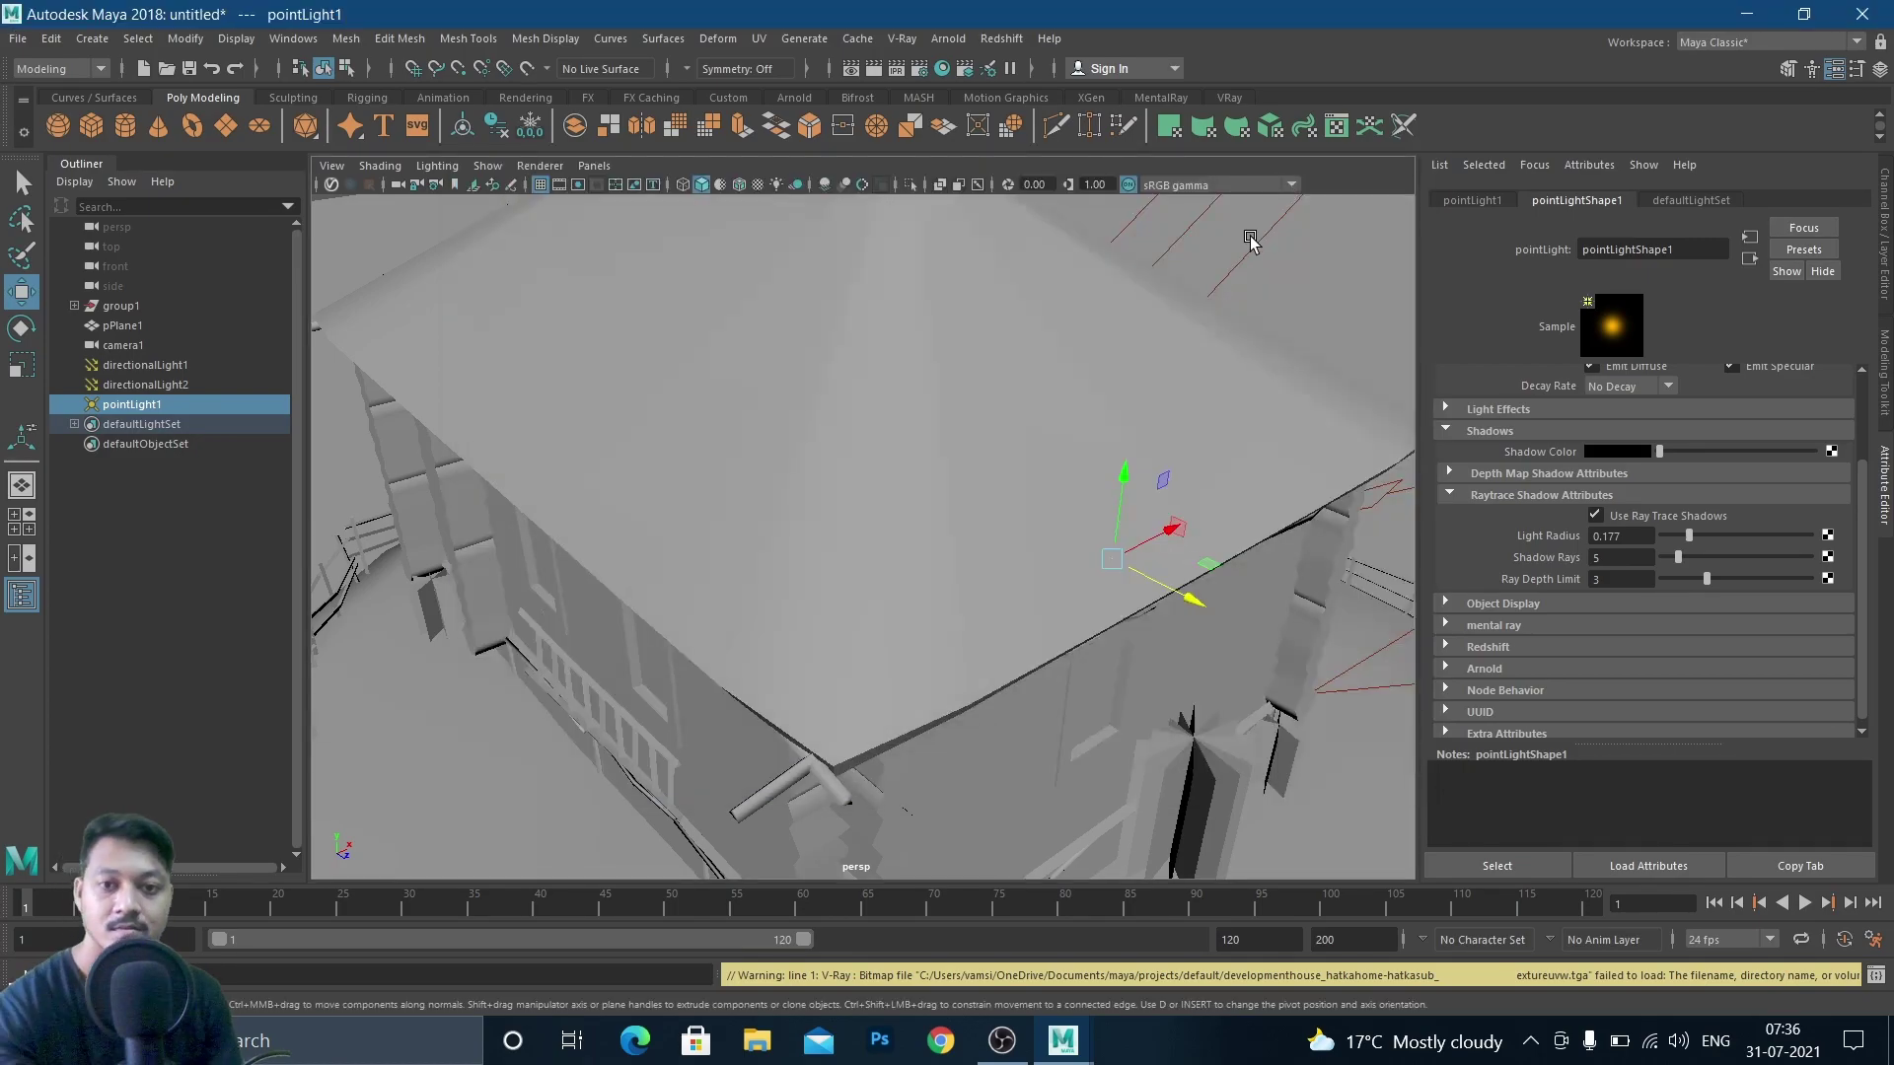
Duplicate the yellow point light and move the copy along the house to its opposite end
left_click_drag(1249, 240, 1128, 602, "alt")
scroll(925, 533, "down", 5)
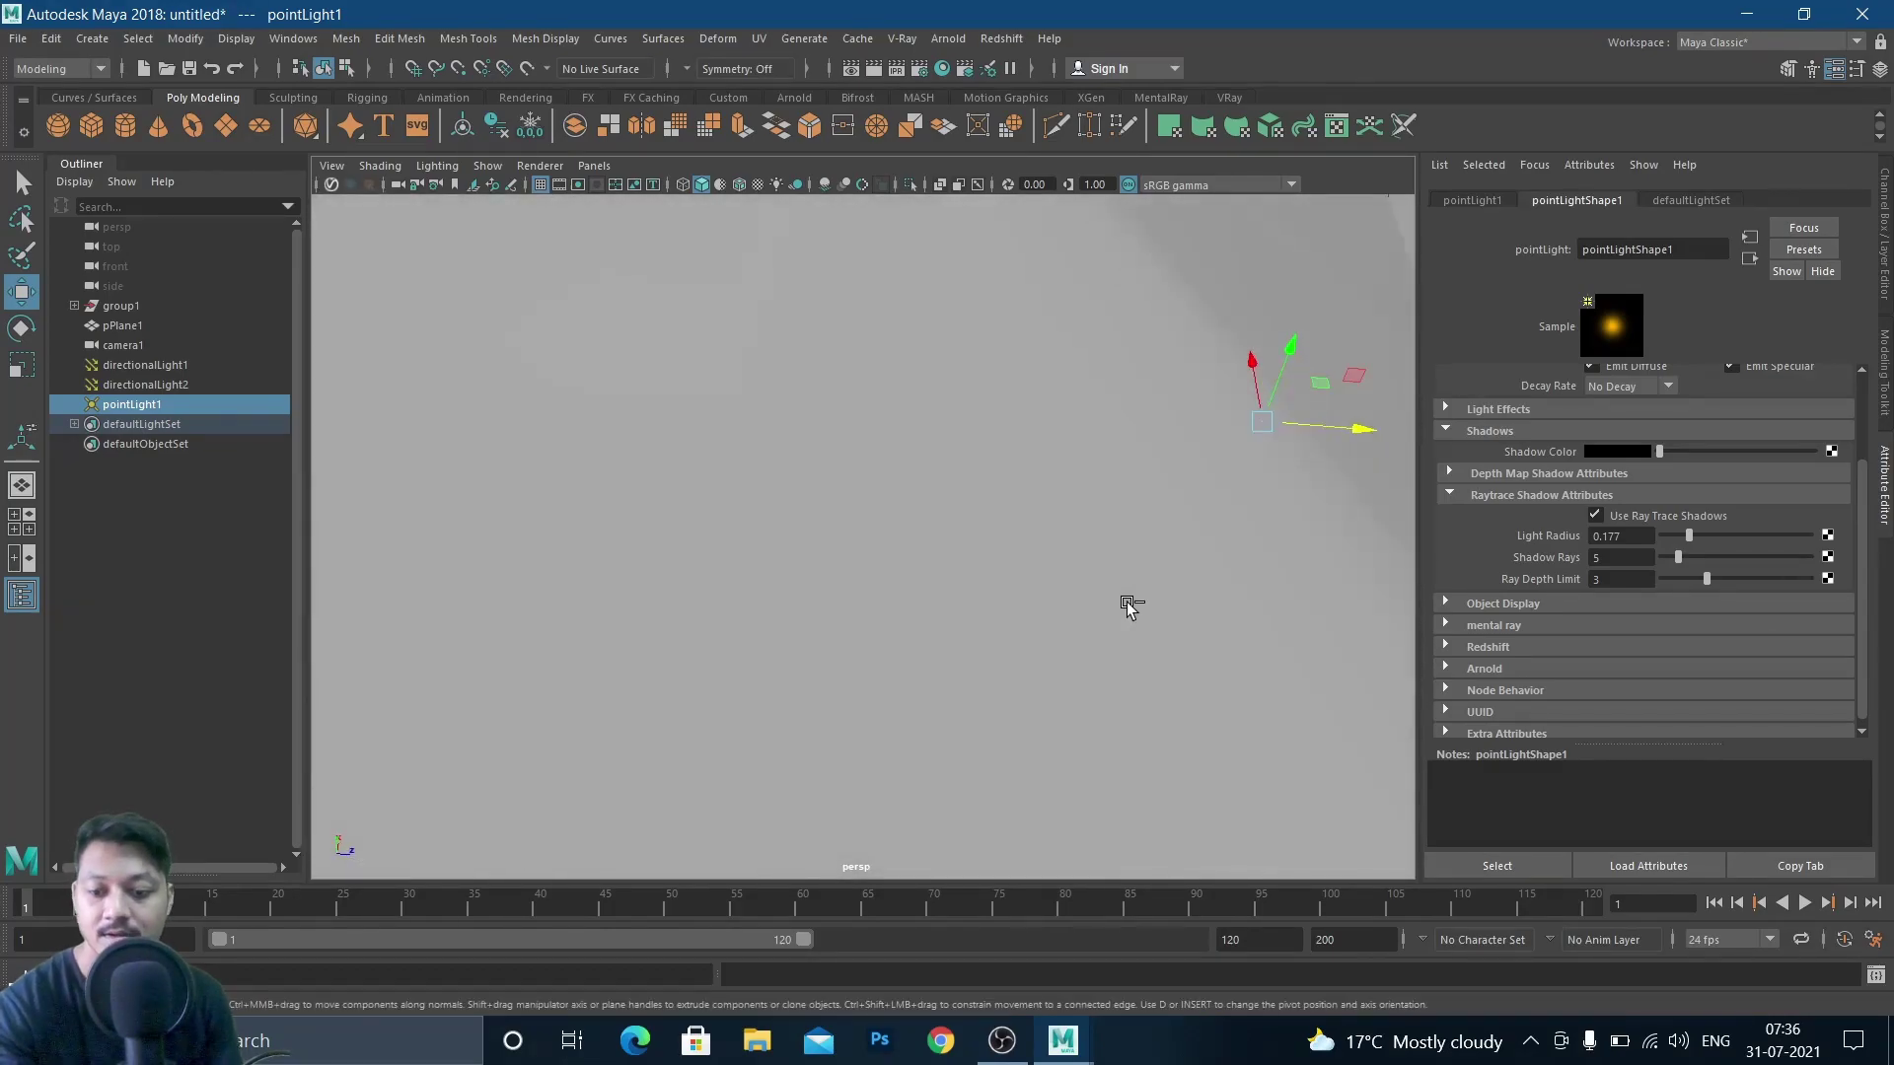
key("ctrl+d")
left_click_drag(1361, 429, 678, 404)
scroll(694, 468, "down", 2)
scroll(694, 472, "down", 3)
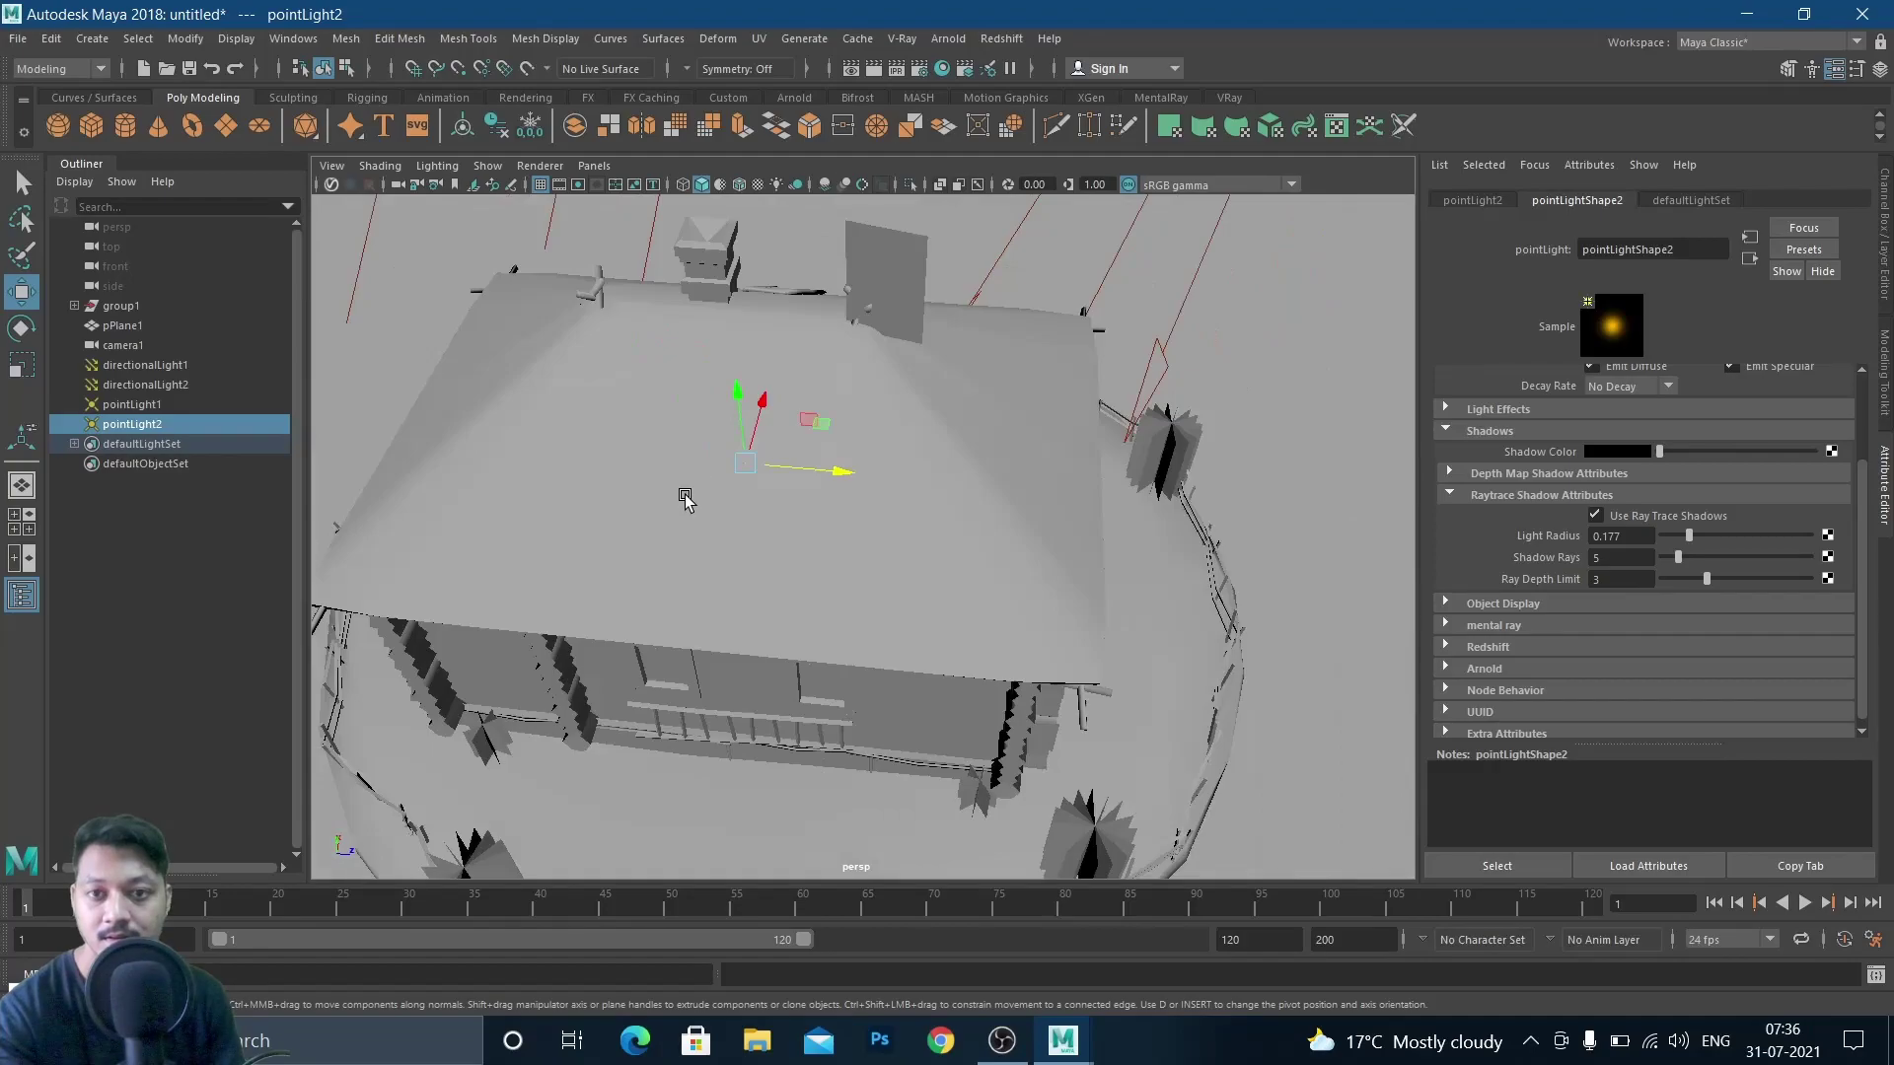
middle_click_drag(733, 575, 879, 584, "alt")
left_click_drag(1085, 508, 772, 521)
left_click_drag(898, 552, 825, 549, "alt")
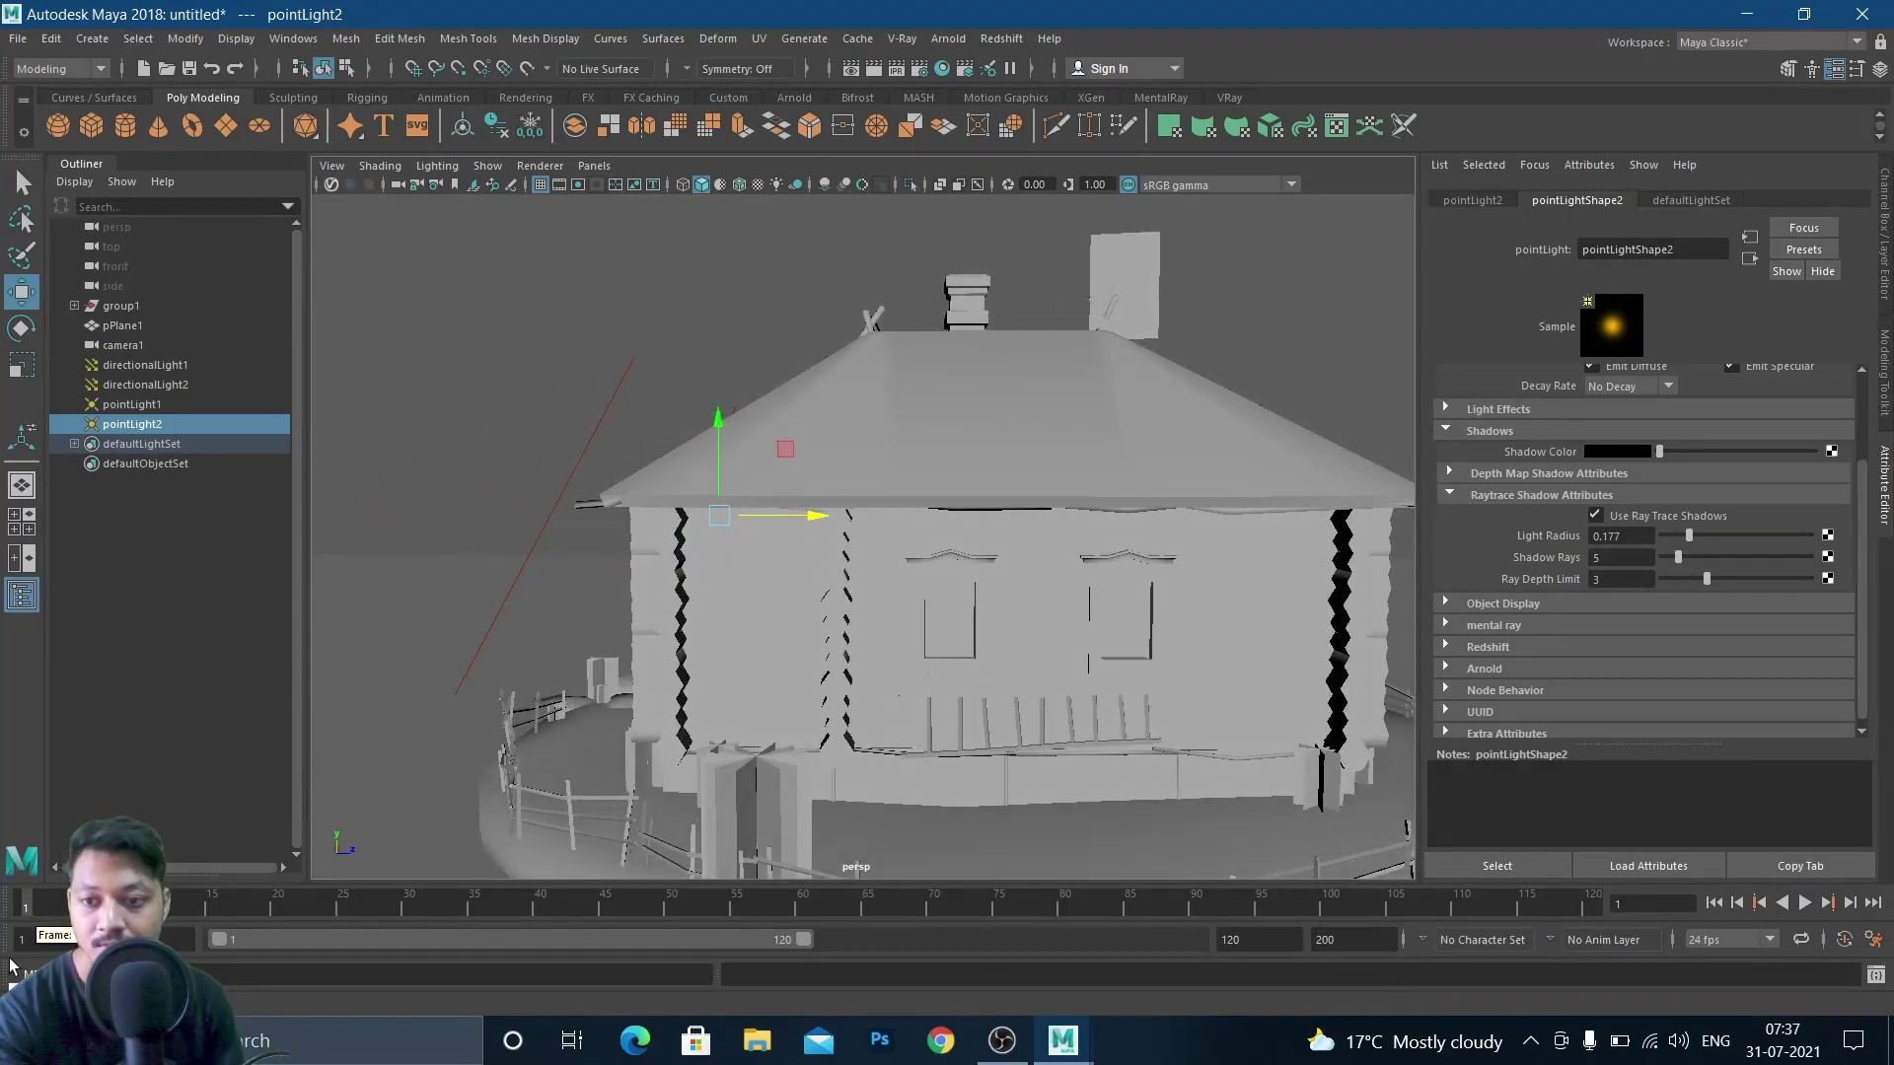
Render the scene again with V-Ray to test both interior point lights, closing the frame buffer view when done
left_click(99, 1000)
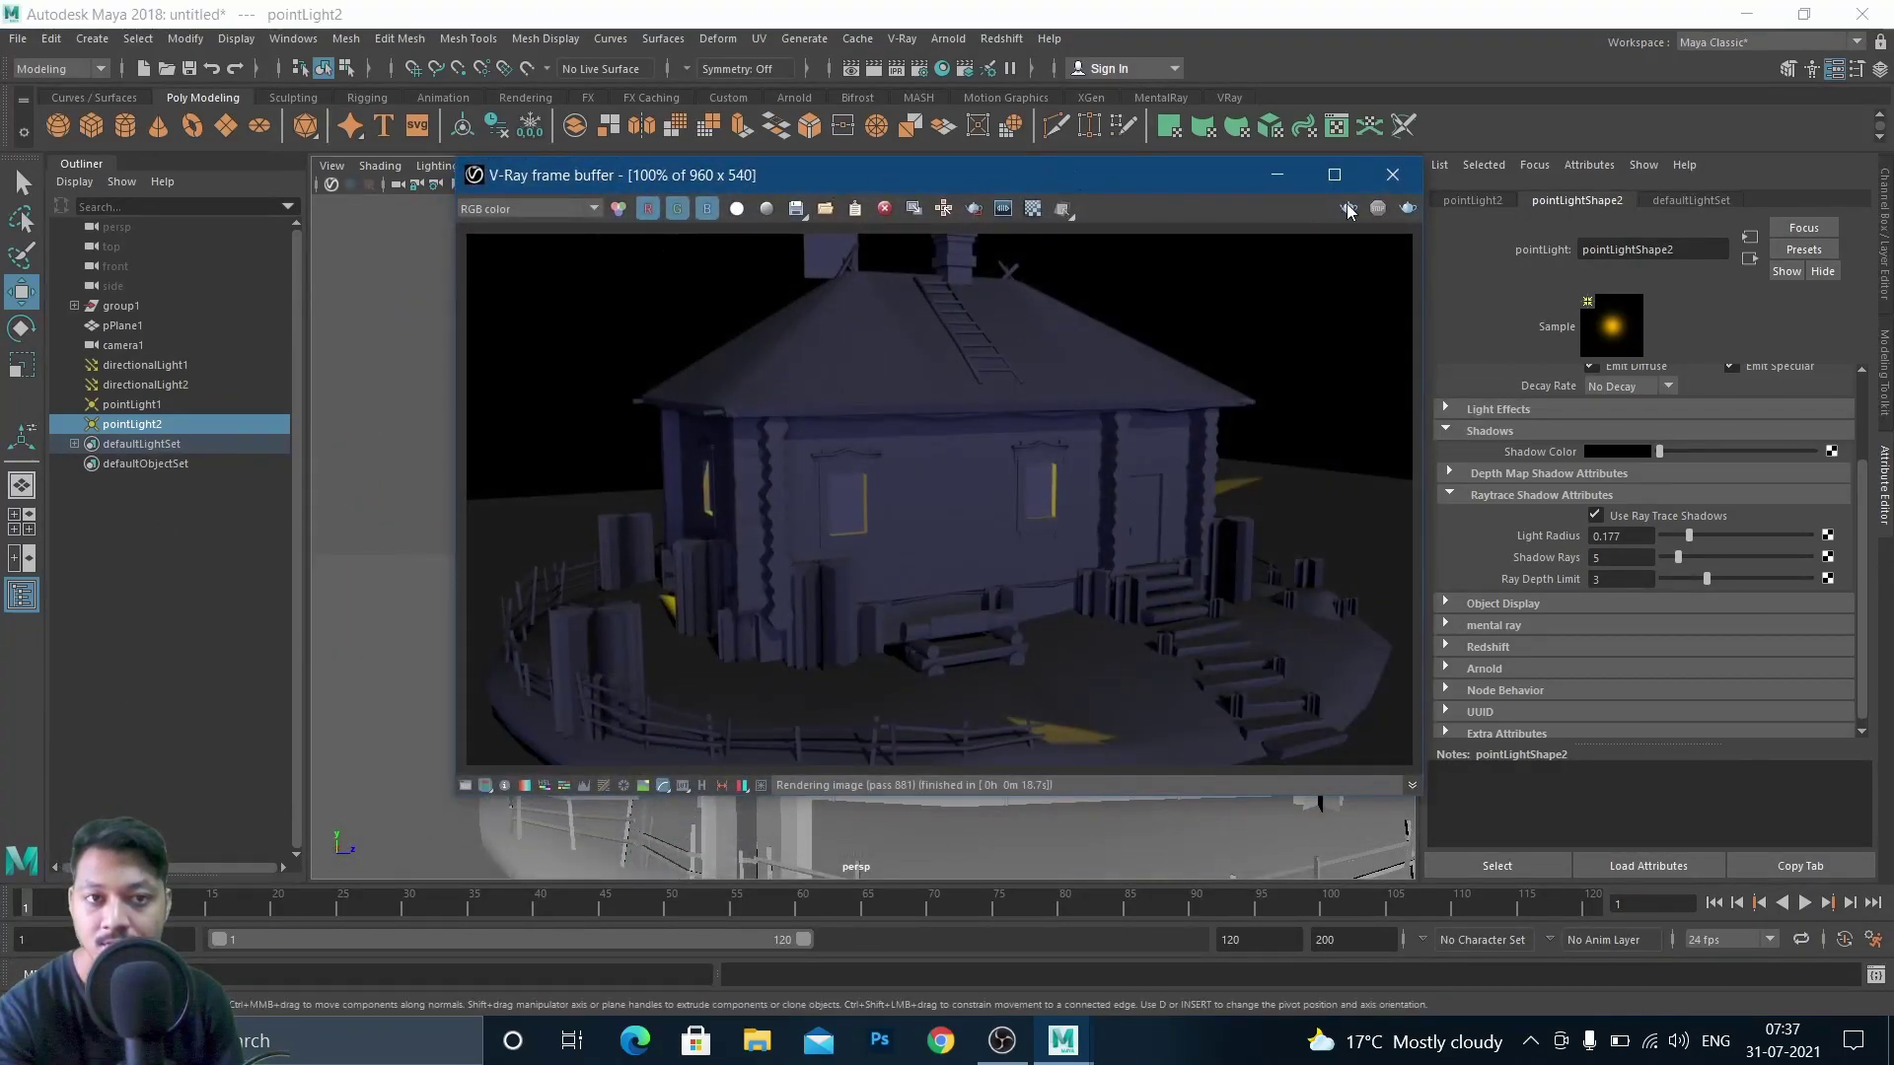
left_click(1408, 208)
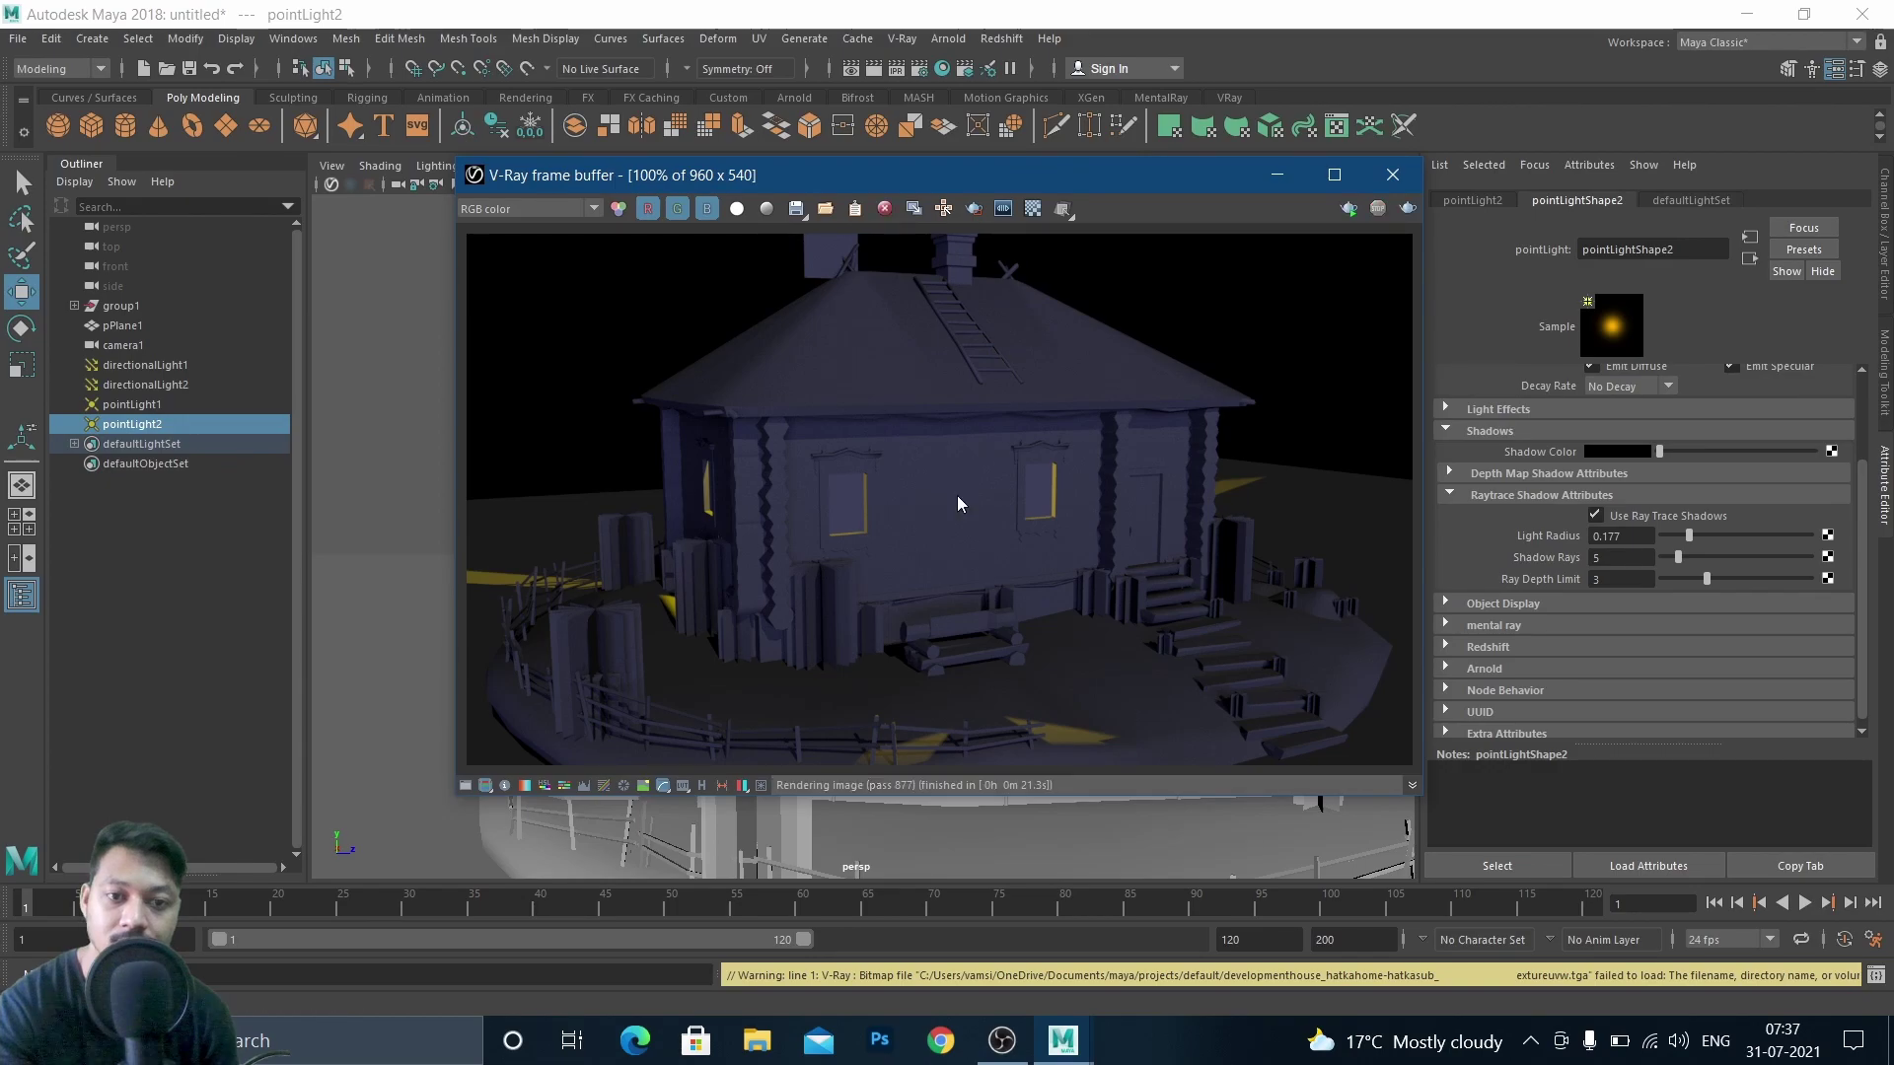
key("space")
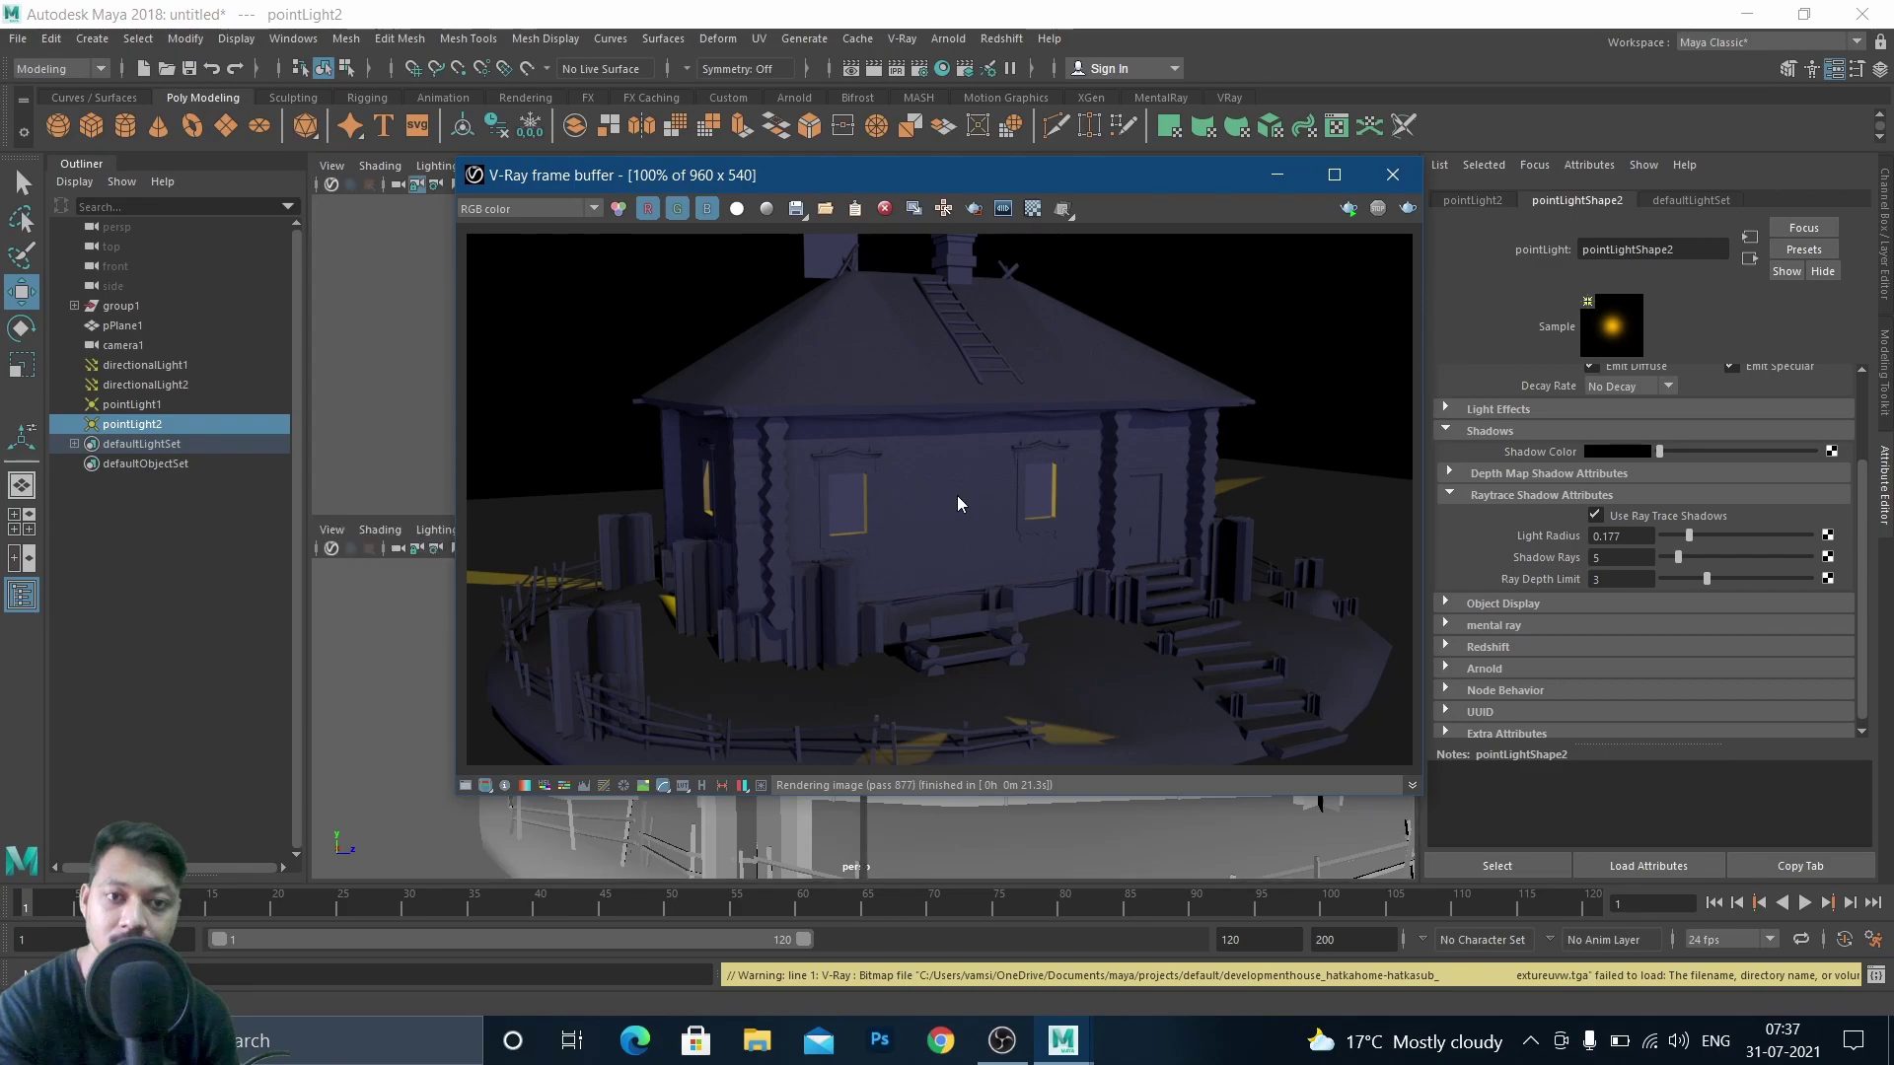
key("space")
left_click(1288, 180)
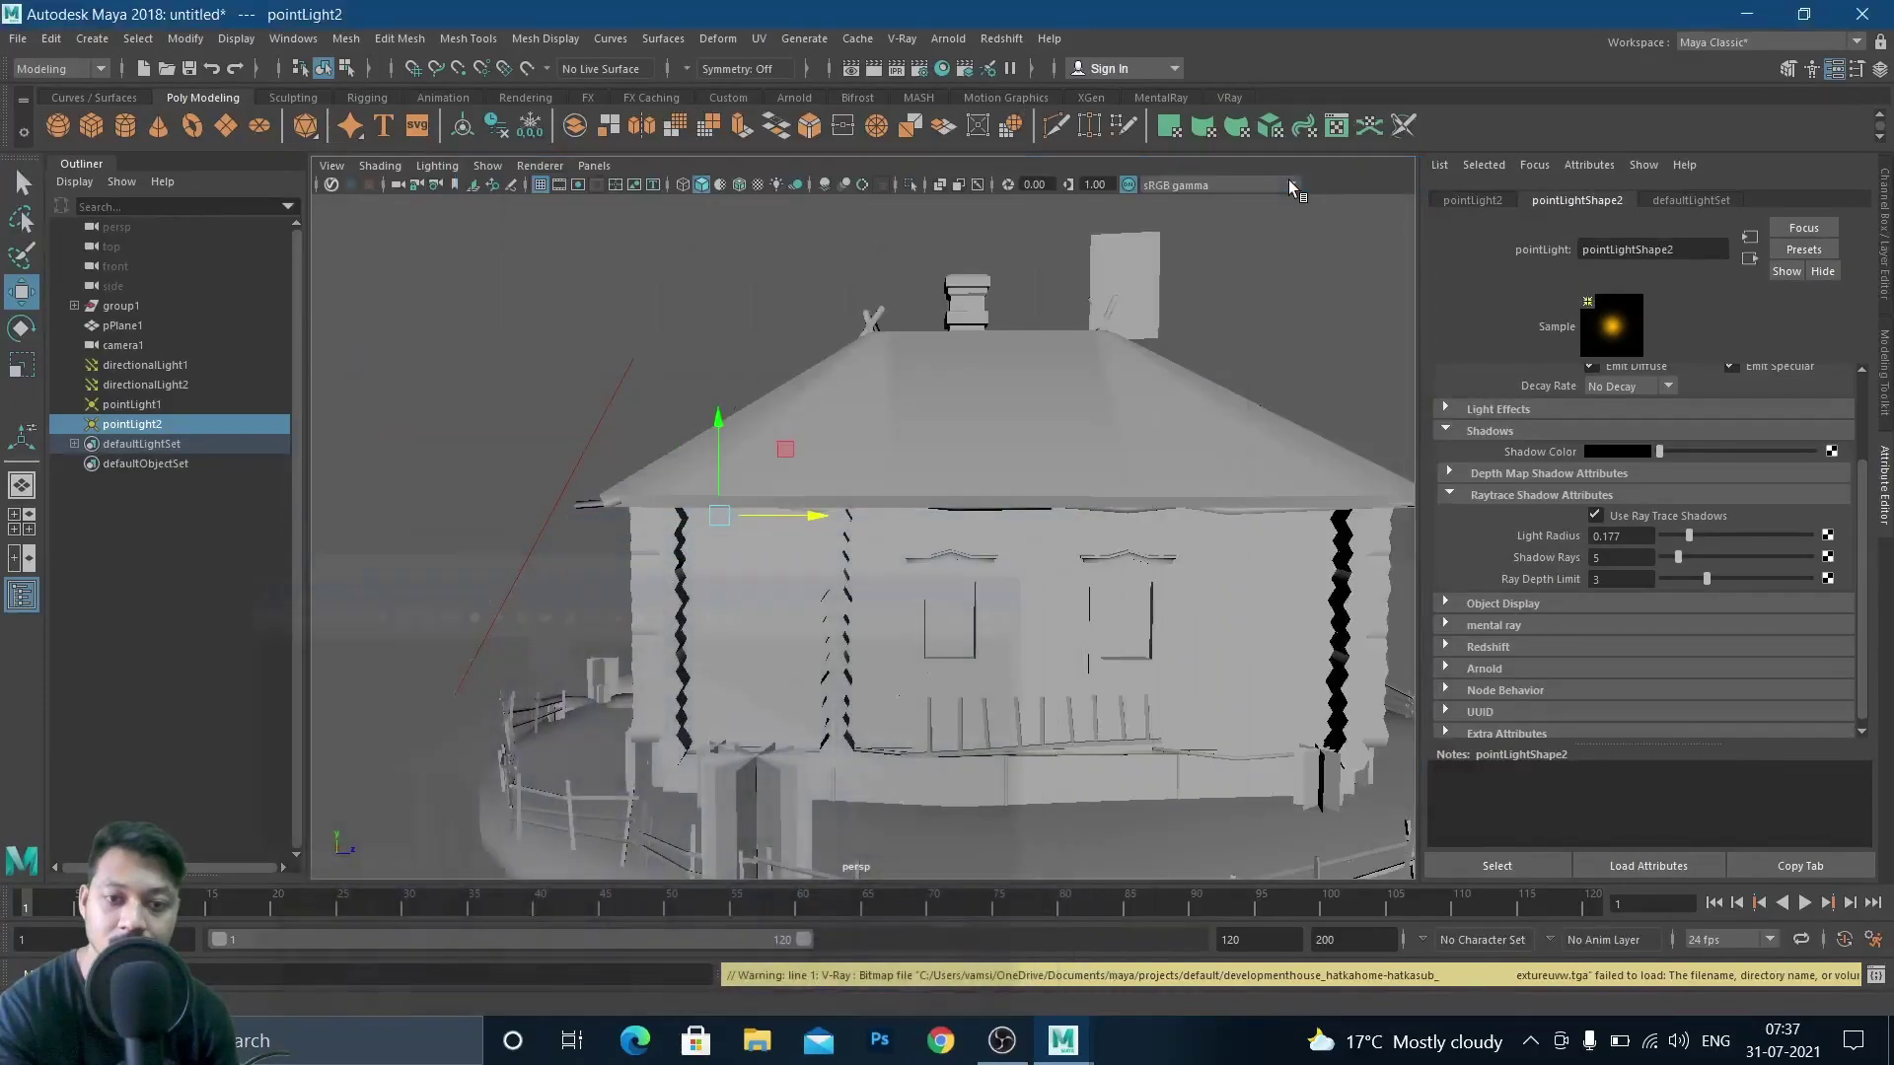
Examine the inside of the house around the walls, windows and roof edge
left_click_drag(1128, 464, 1154, 555, "alt")
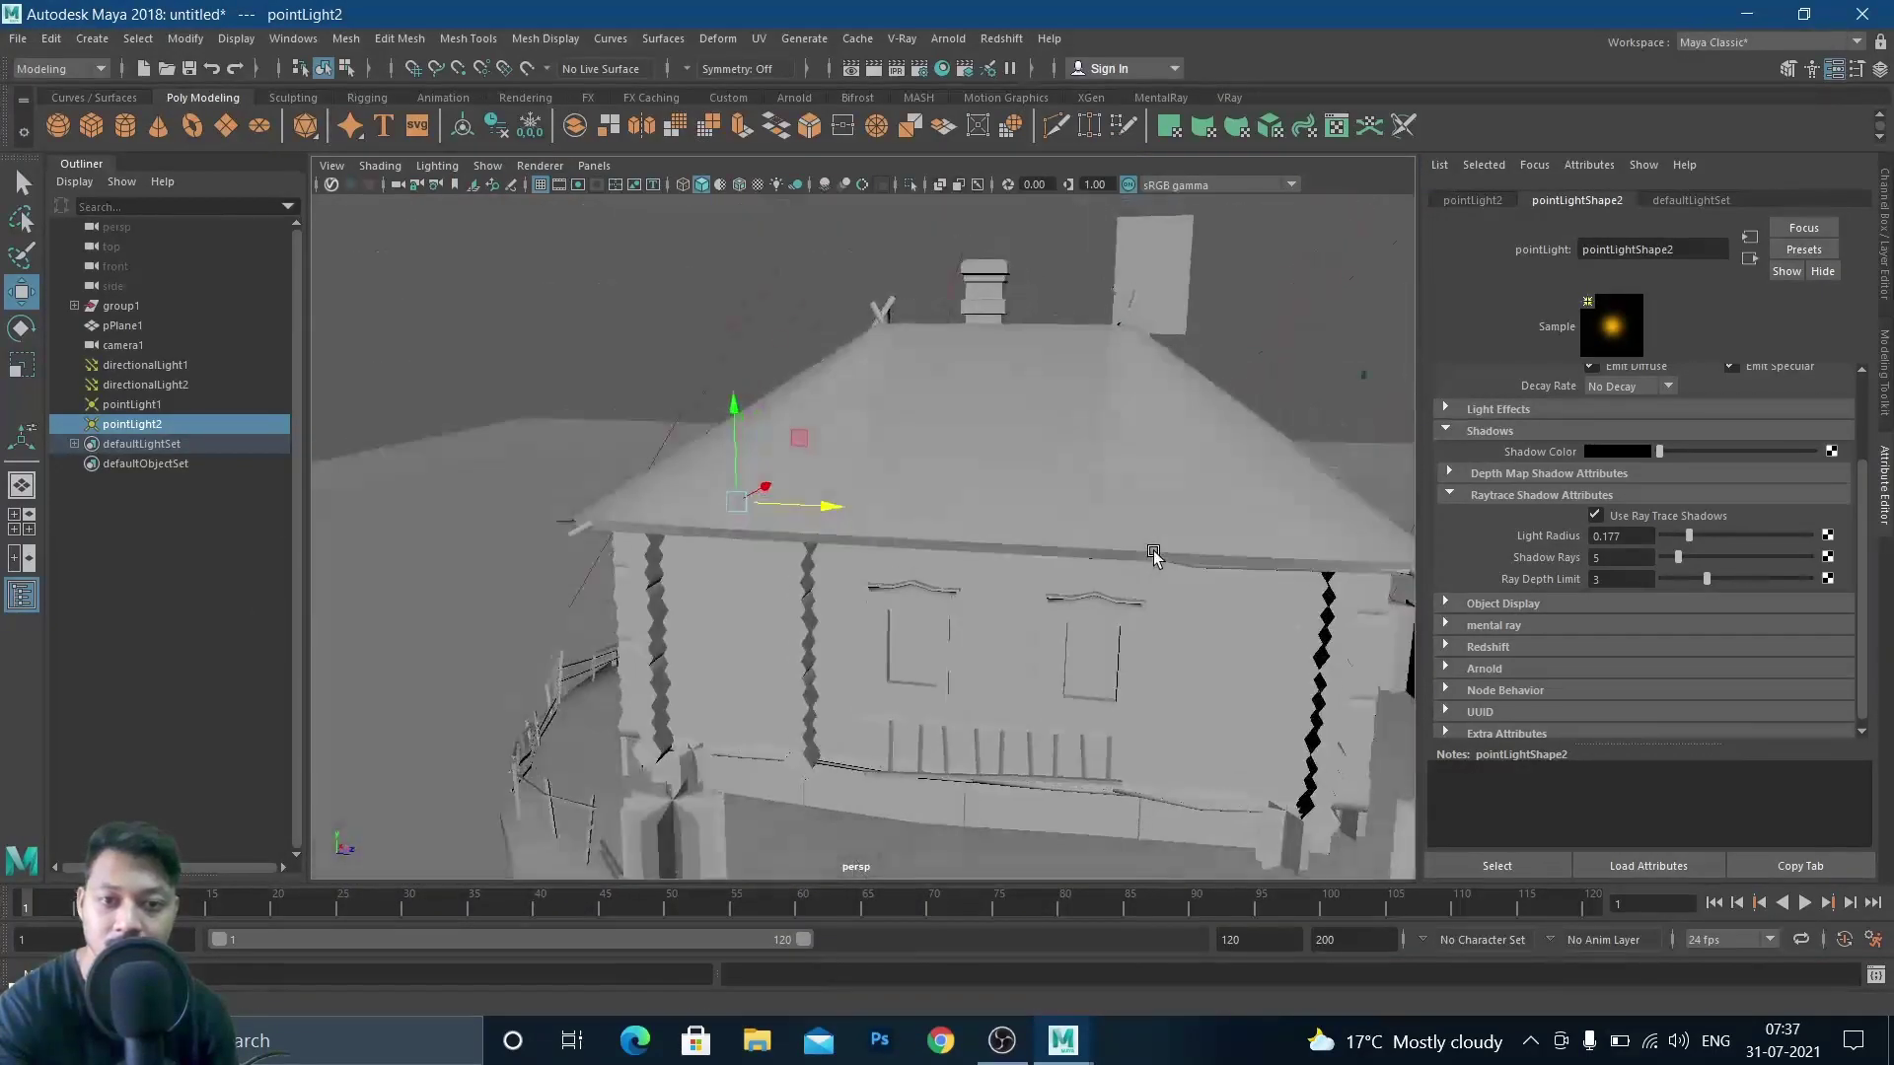
scroll(1155, 558, "up", 8)
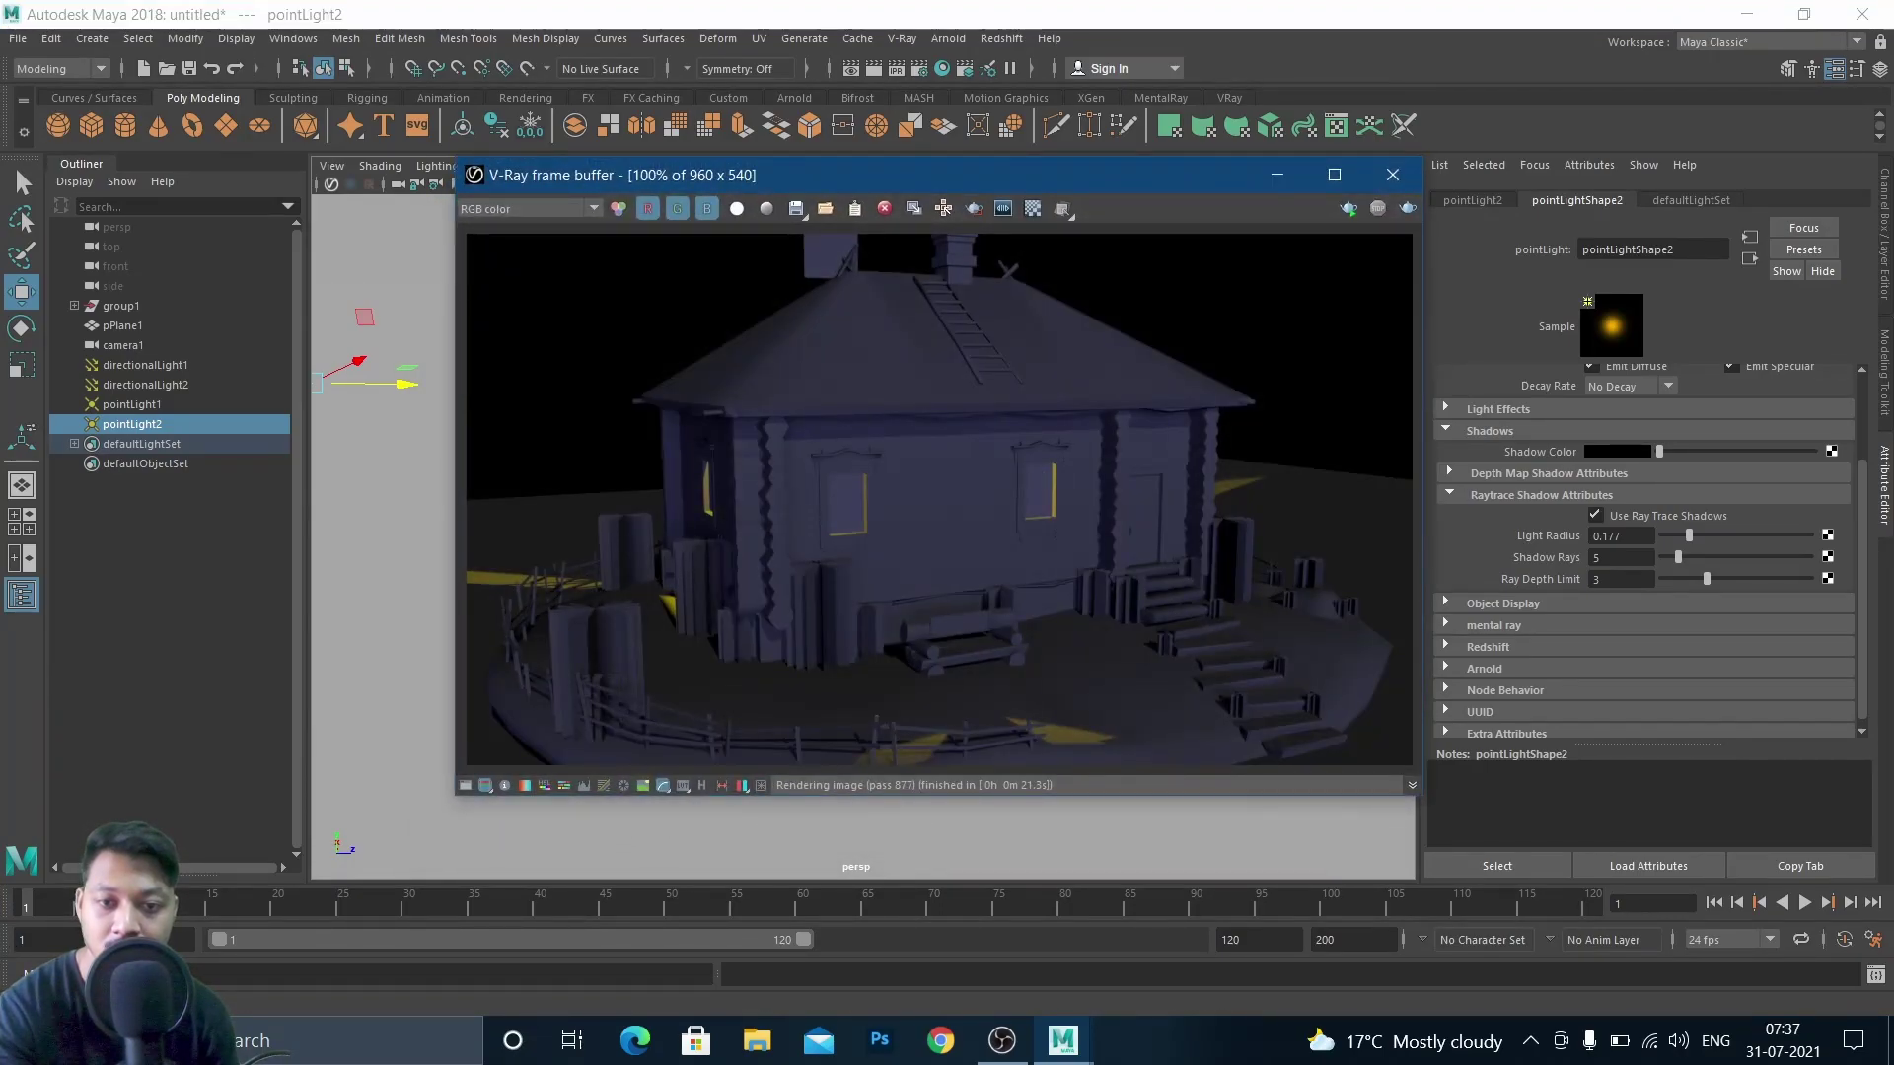
left_click(1282, 175)
left_click_drag(1121, 446, 952, 501, "alt")
scroll(965, 601, "down", 3)
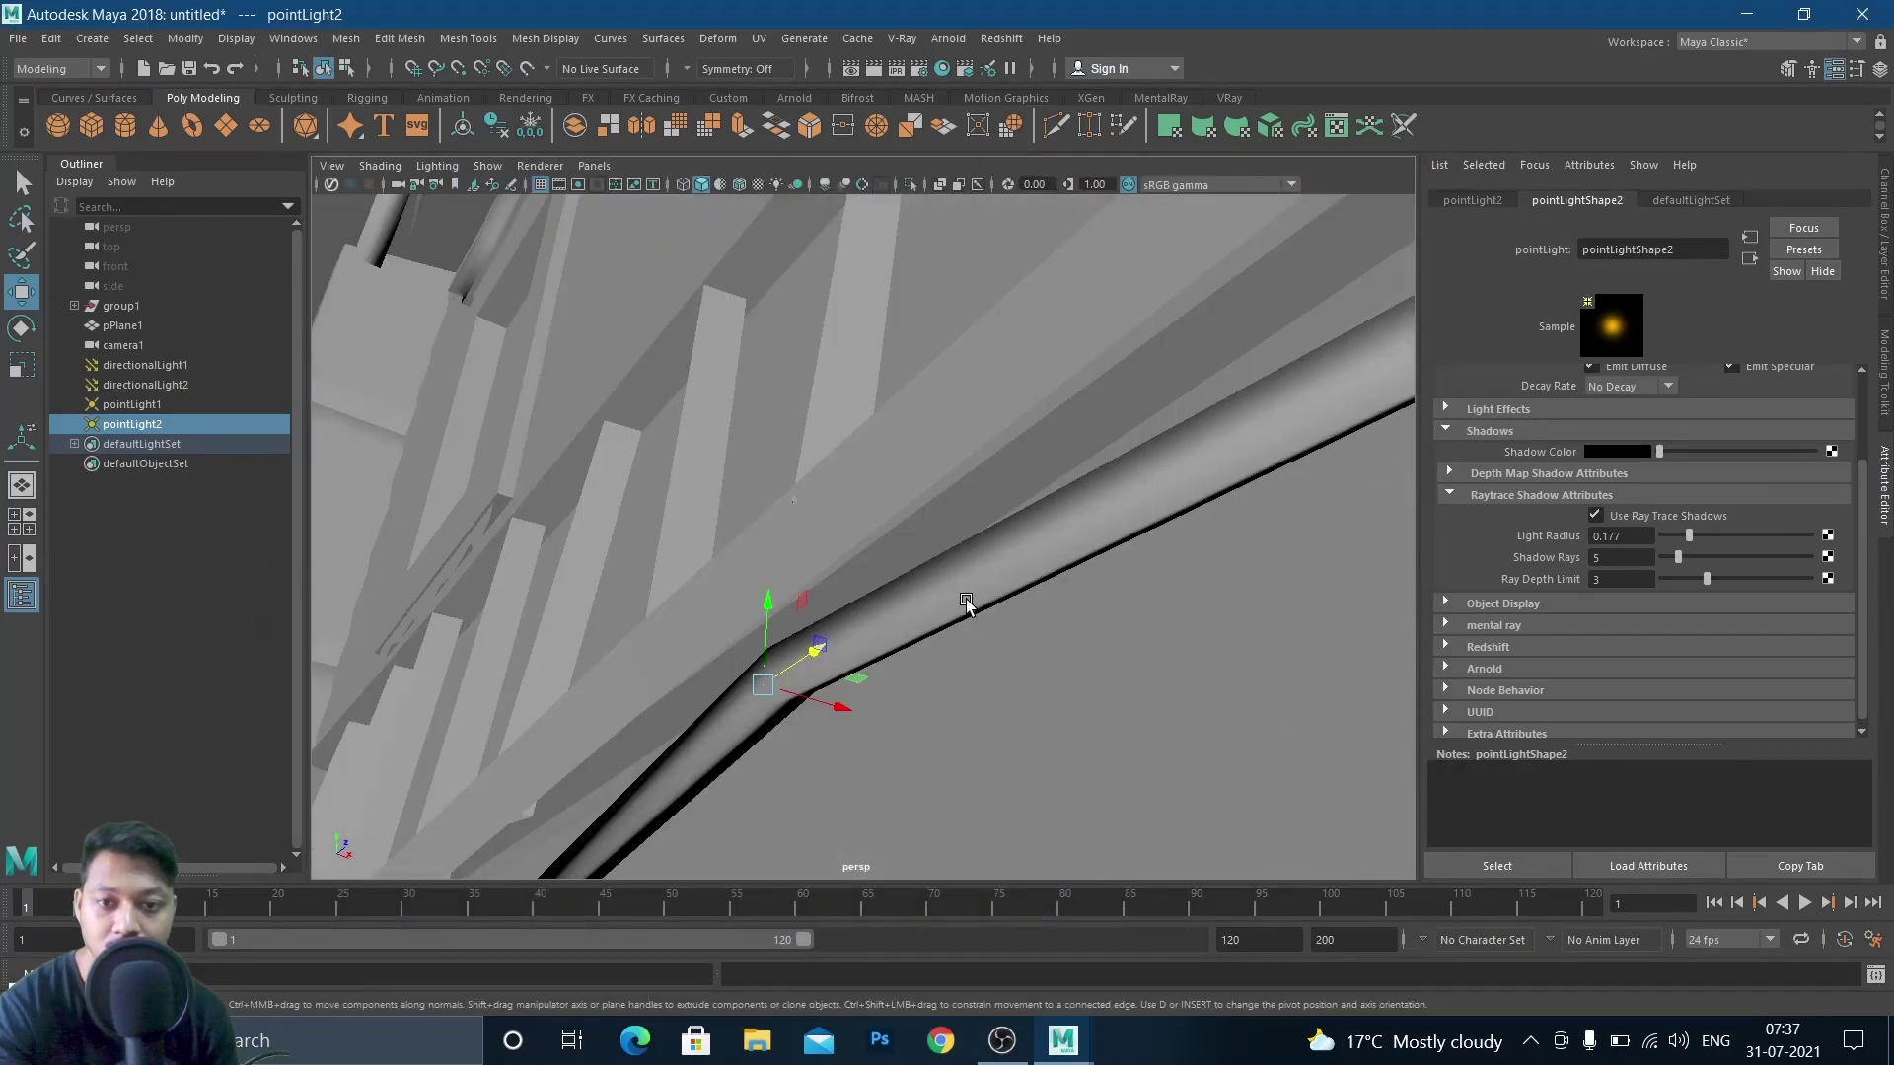
scroll(1011, 696, "down", 2)
left_click_drag(1008, 702, 1187, 736, "alt")
scroll(951, 738, "down", 3)
middle_click_drag(1188, 736, 778, 778, "alt")
scroll(914, 708, "up", 6)
scroll(917, 703, "down", 3)
left_click_drag(838, 622, 844, 602, "alt")
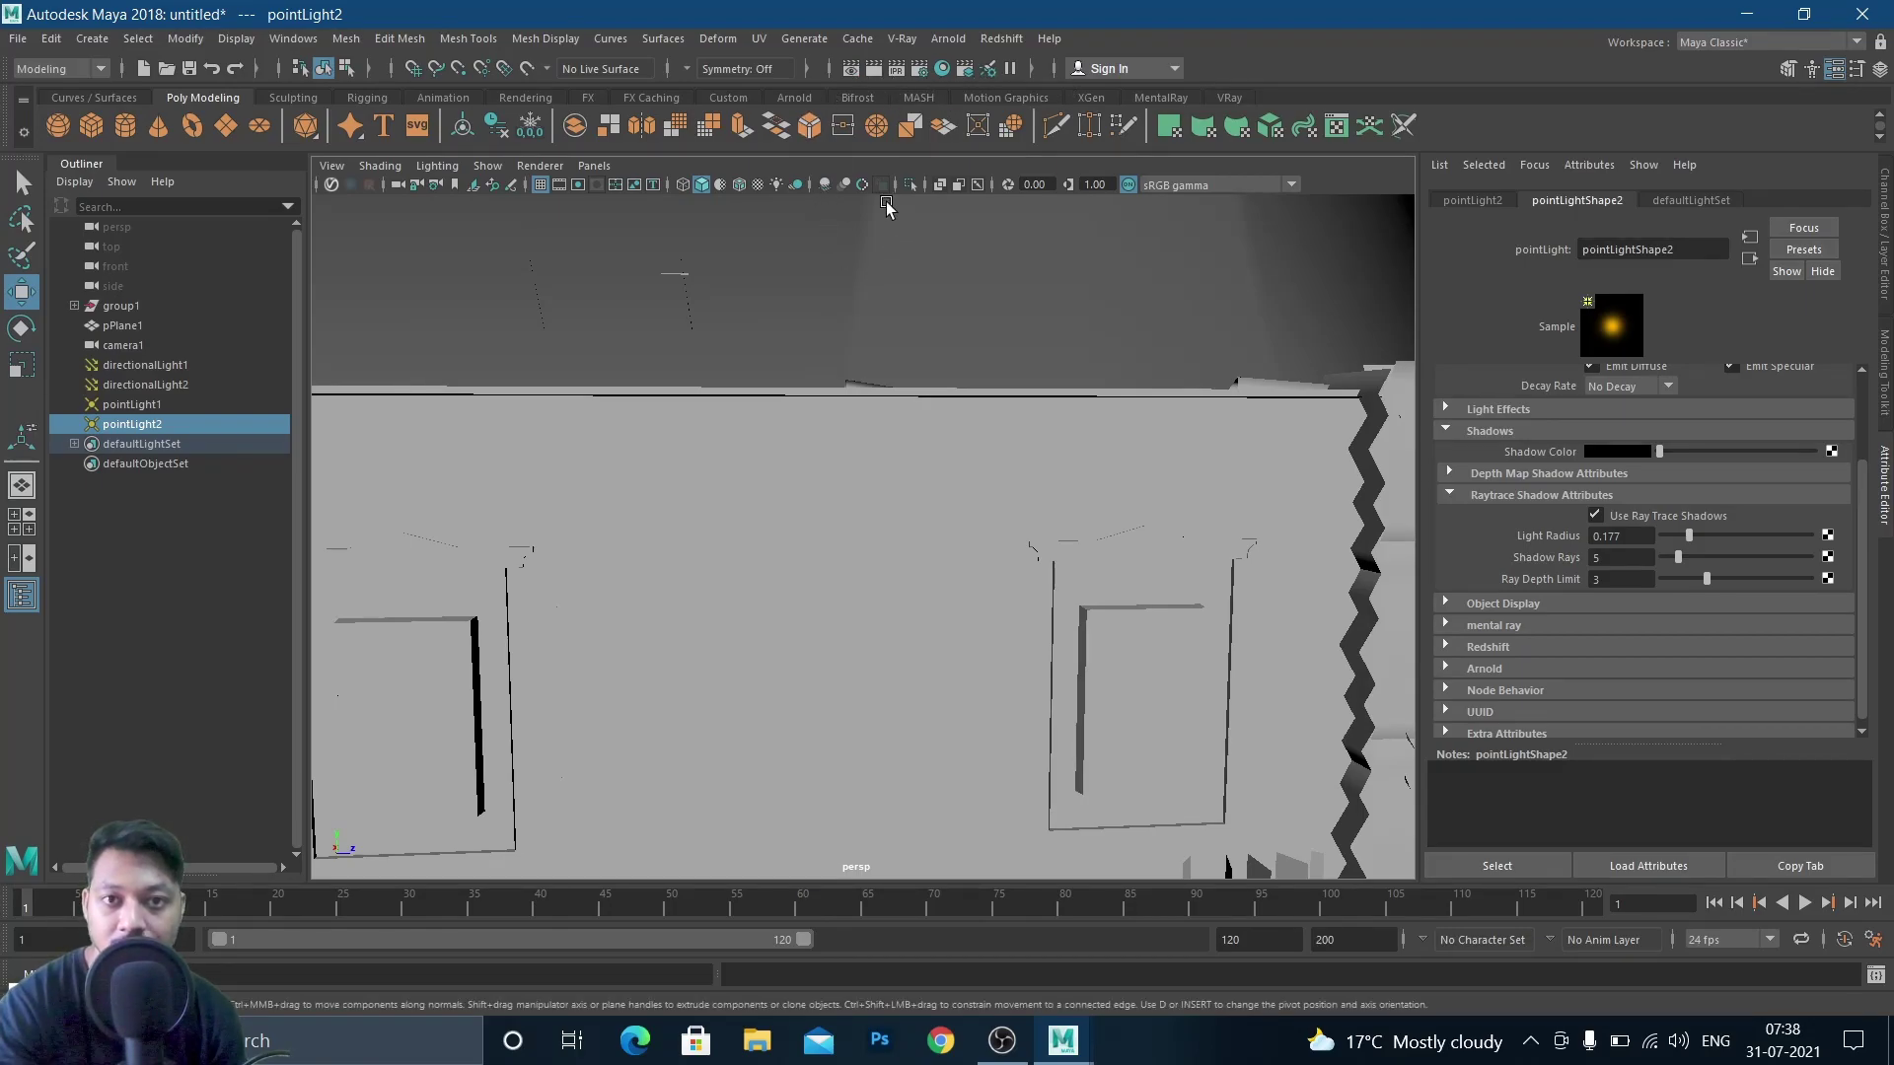
Create an area light and raise it from the floor to about 19.13 on the Y axis
left_click(89, 41)
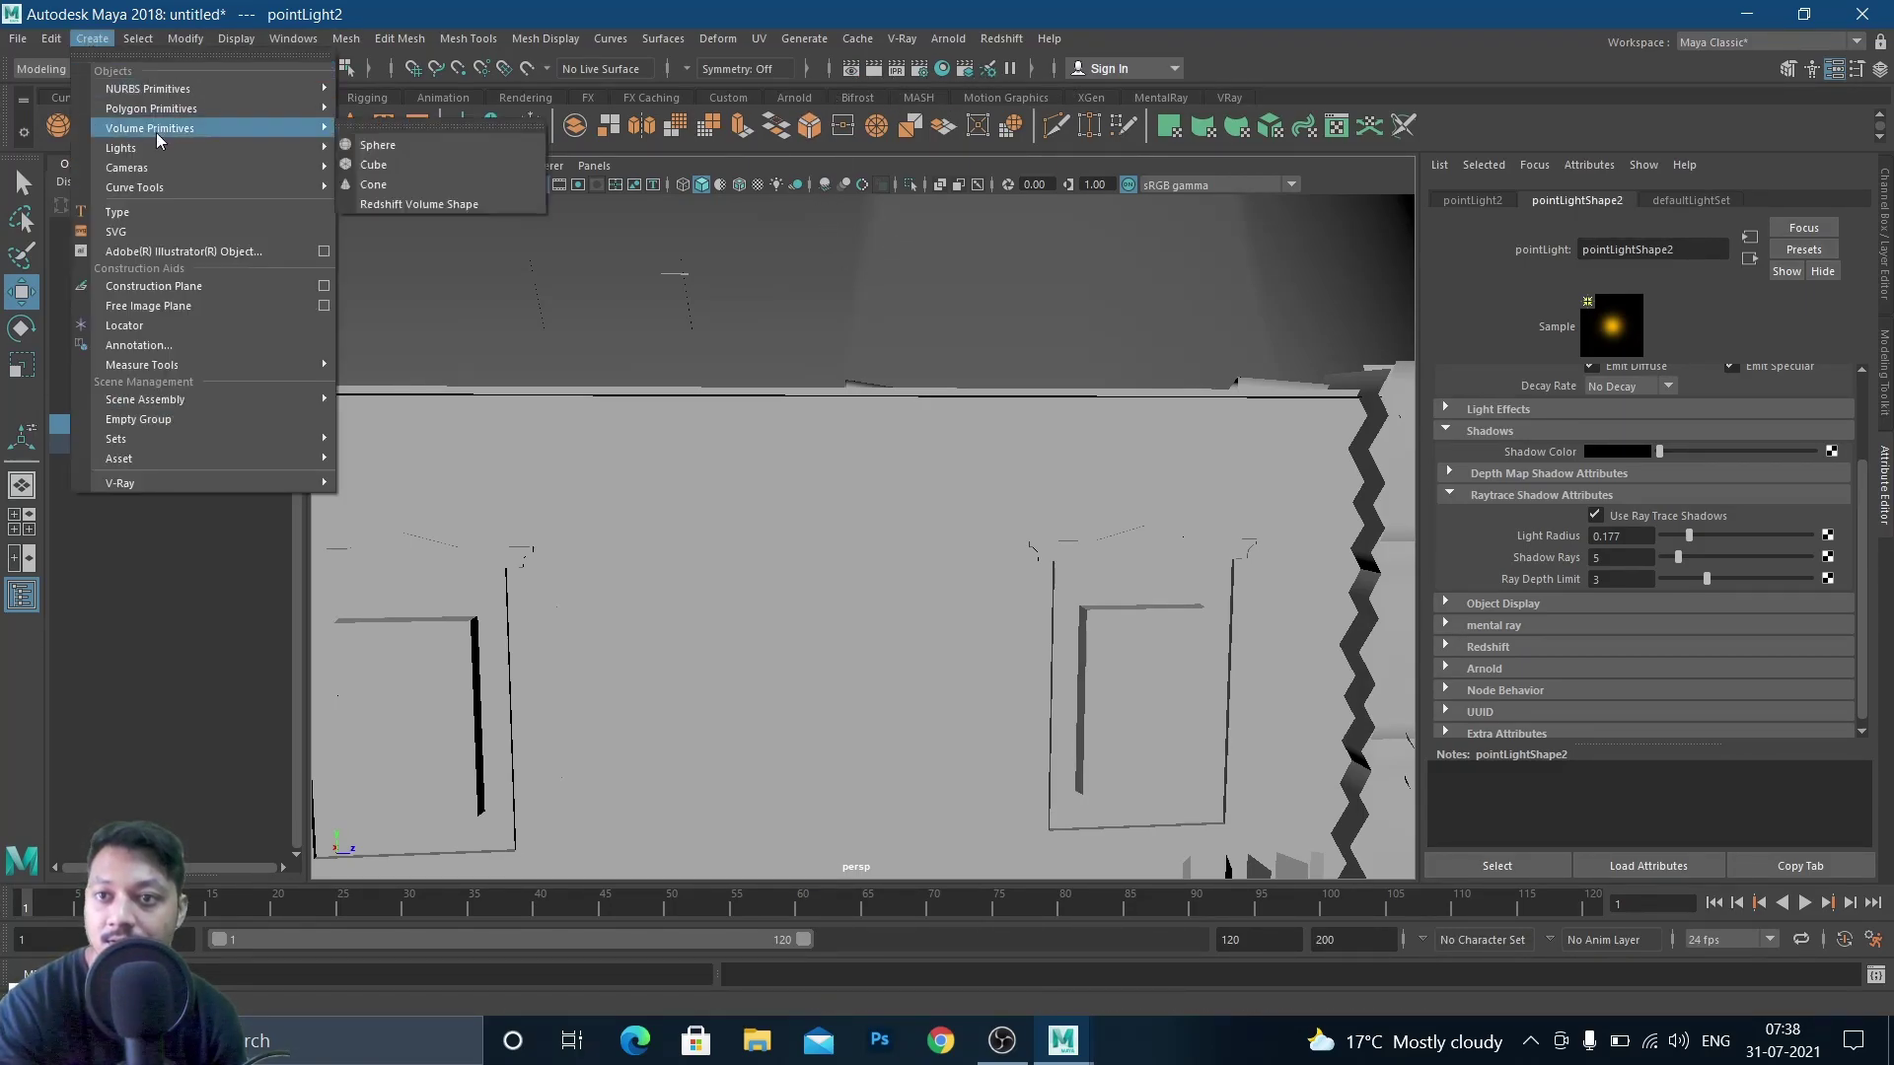
mouse_move(158, 146)
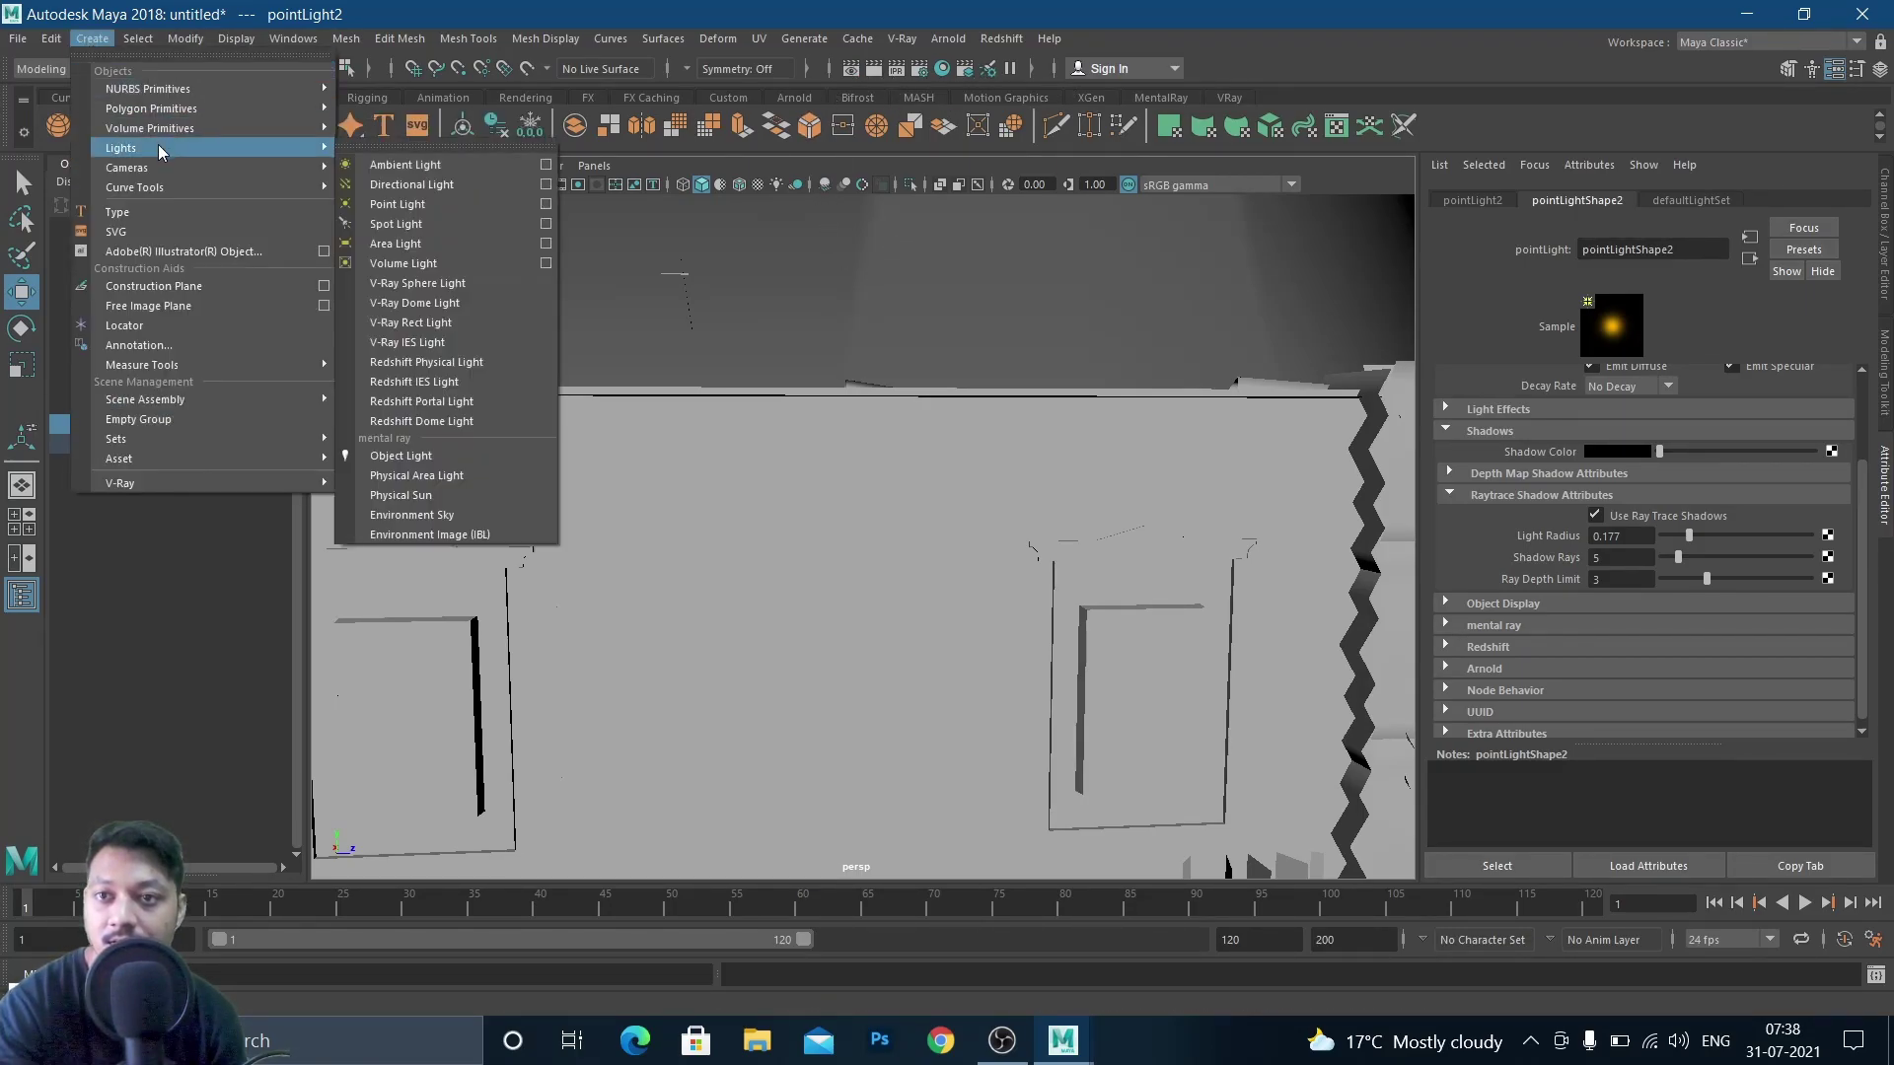
left_click(414, 244)
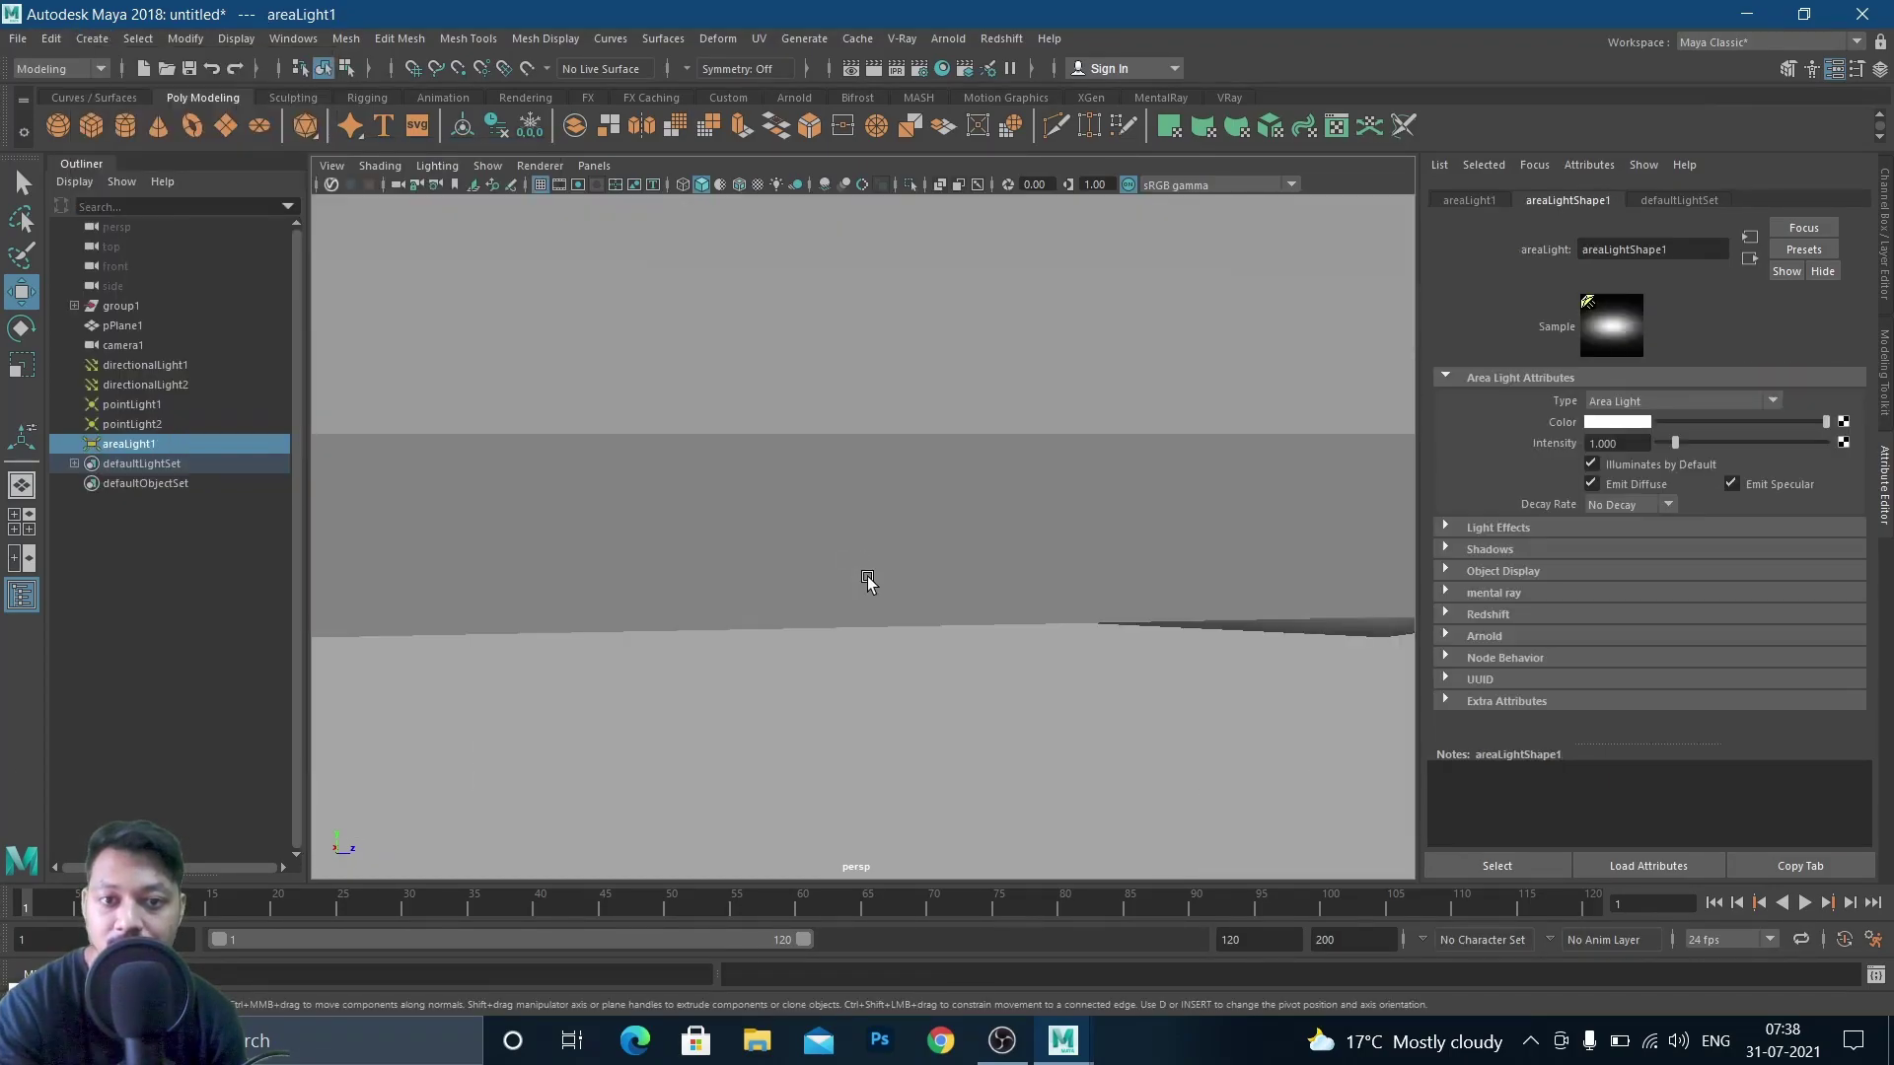
left_click_drag(1026, 742, 1040, 533, "alt")
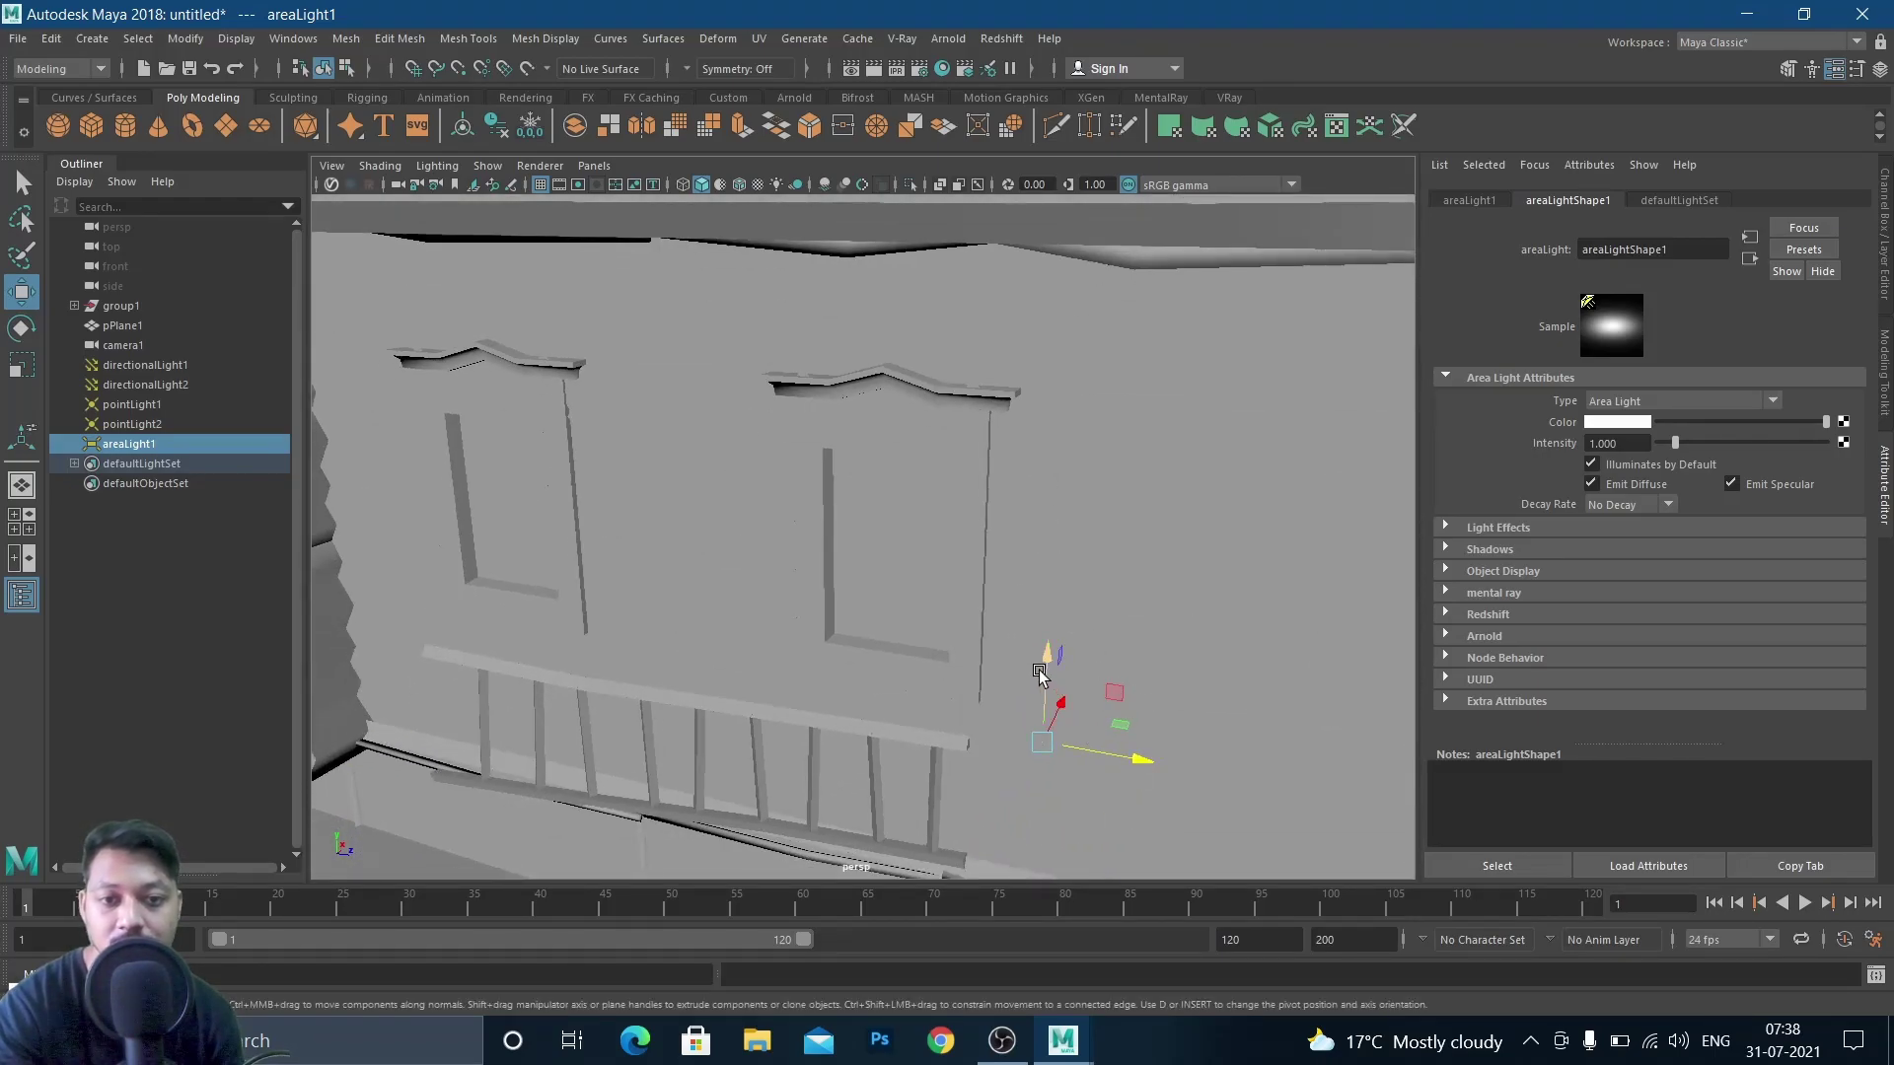
left_click_drag(1117, 429, 1138, 363)
Move the area light across the house interior to the windowed side wall, at about 21.24 on the X axis
left_click_drag(1302, 532, 1091, 572, "alt")
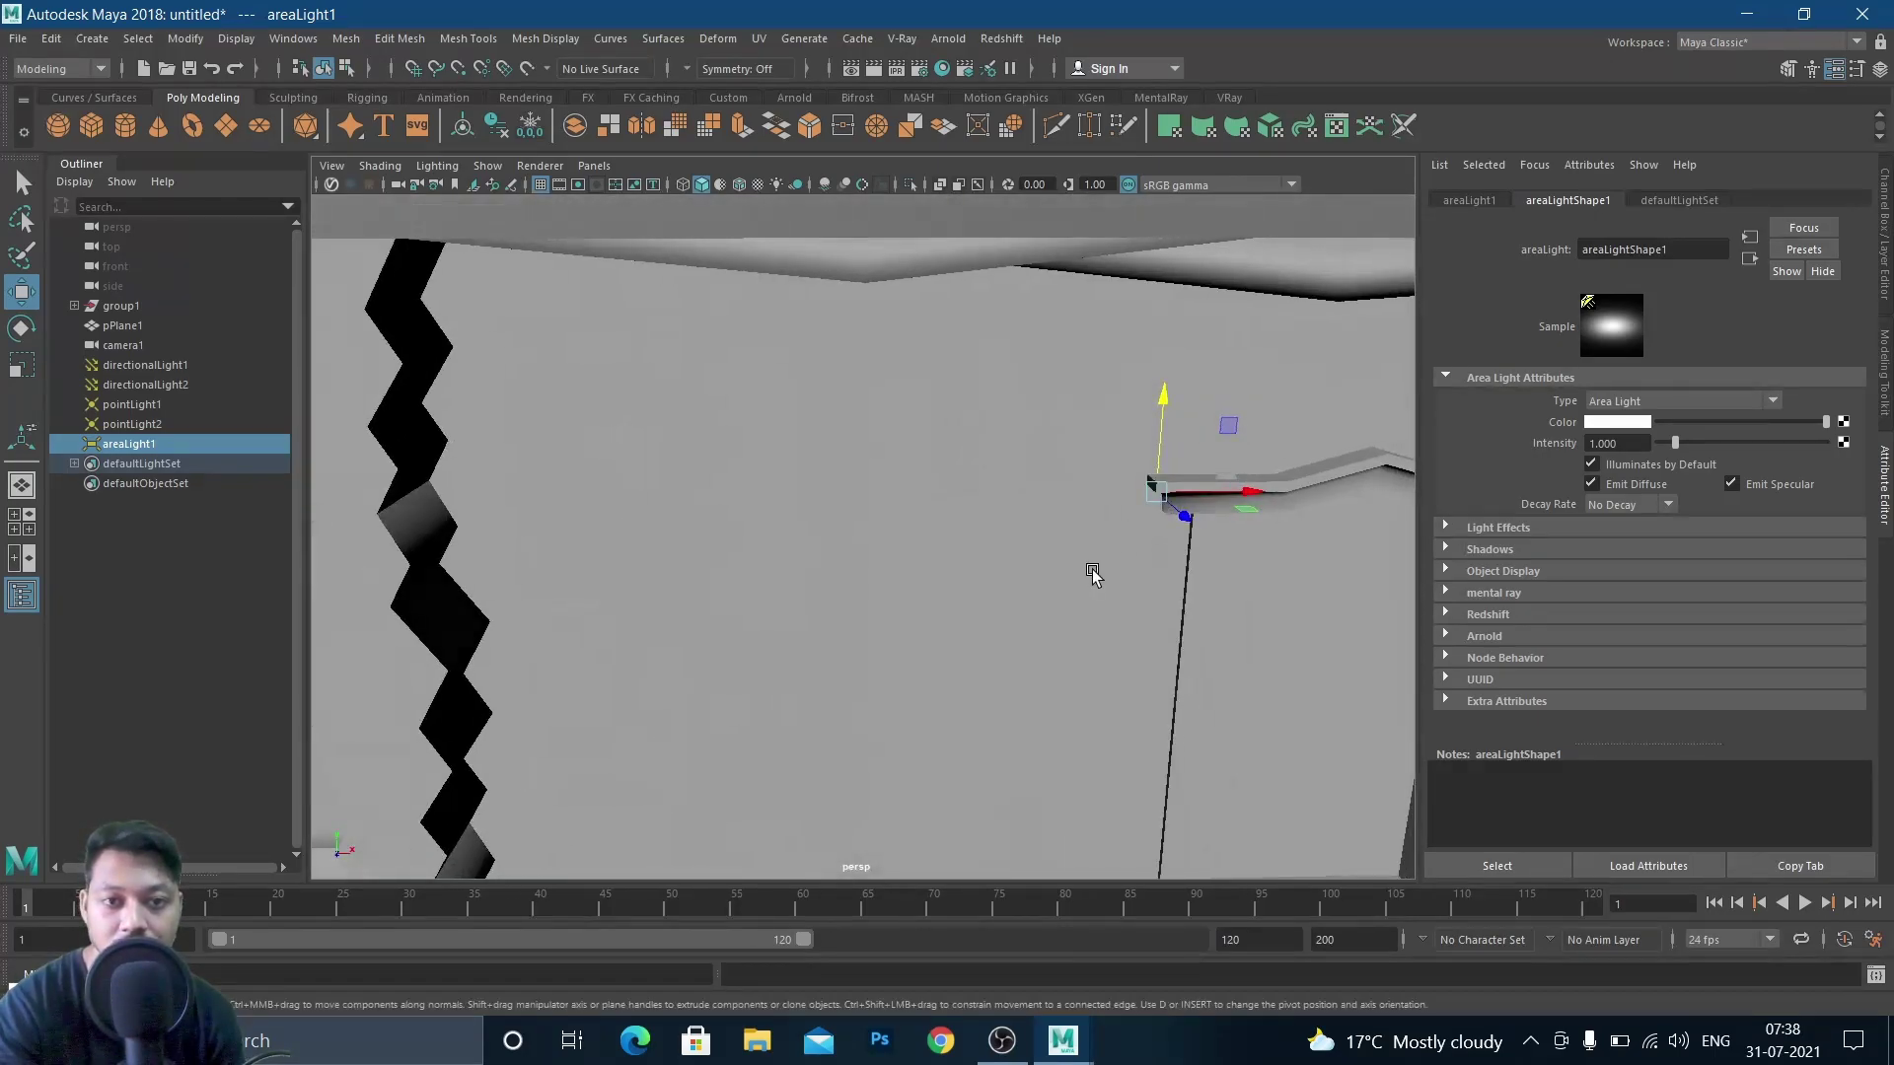
scroll(1092, 574, "down", 4)
left_click_drag(782, 533, 999, 525, "alt")
scroll(948, 446, "up", 6)
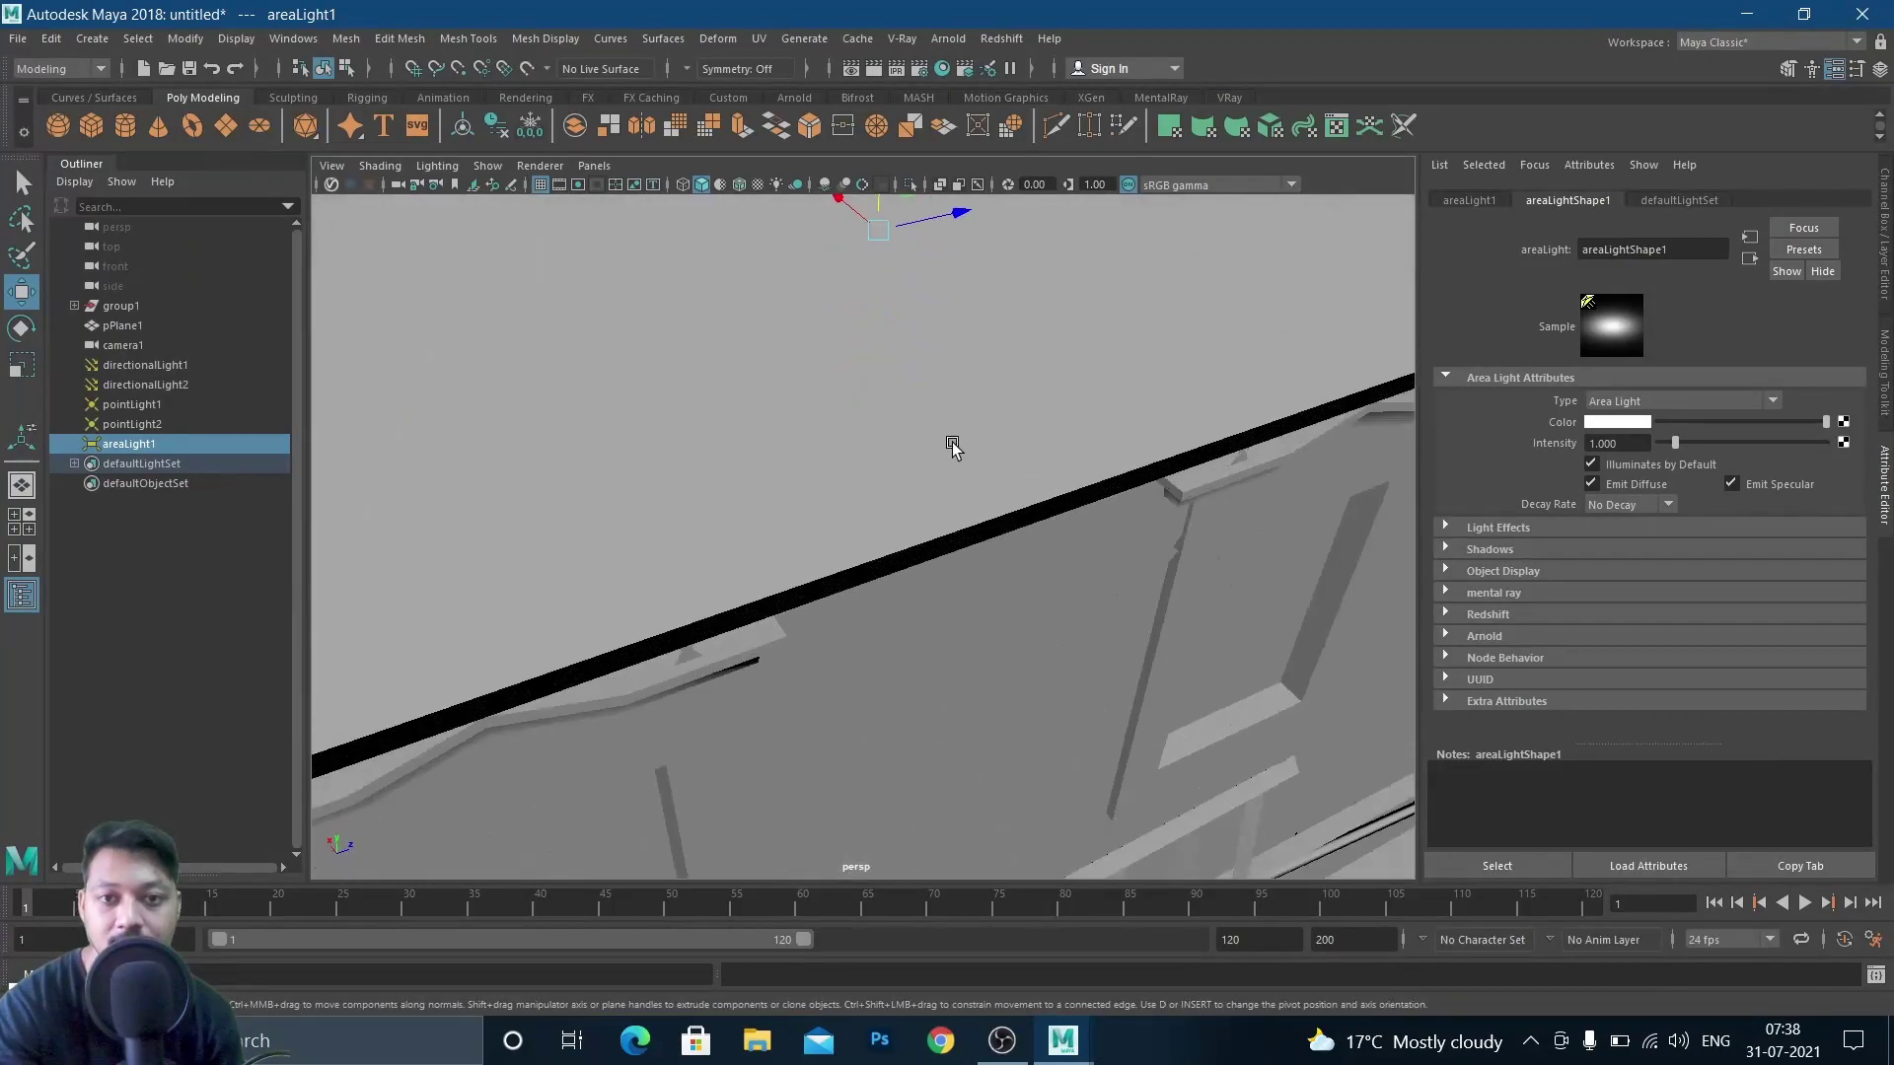
left_click_drag(878, 425, 941, 406, "alt")
middle_click_drag(943, 407, 1316, 752, "alt")
middle_click_drag(790, 421, 811, 483, "alt")
left_click_drag(702, 284, 363, 219)
scroll(673, 323, "down", 1)
middle_click_drag(642, 335, 980, 598, "alt")
left_click_drag(611, 405, 494, 401)
Turn the area light parallel to the side wall by setting its Rotate Y to 90
key("e")
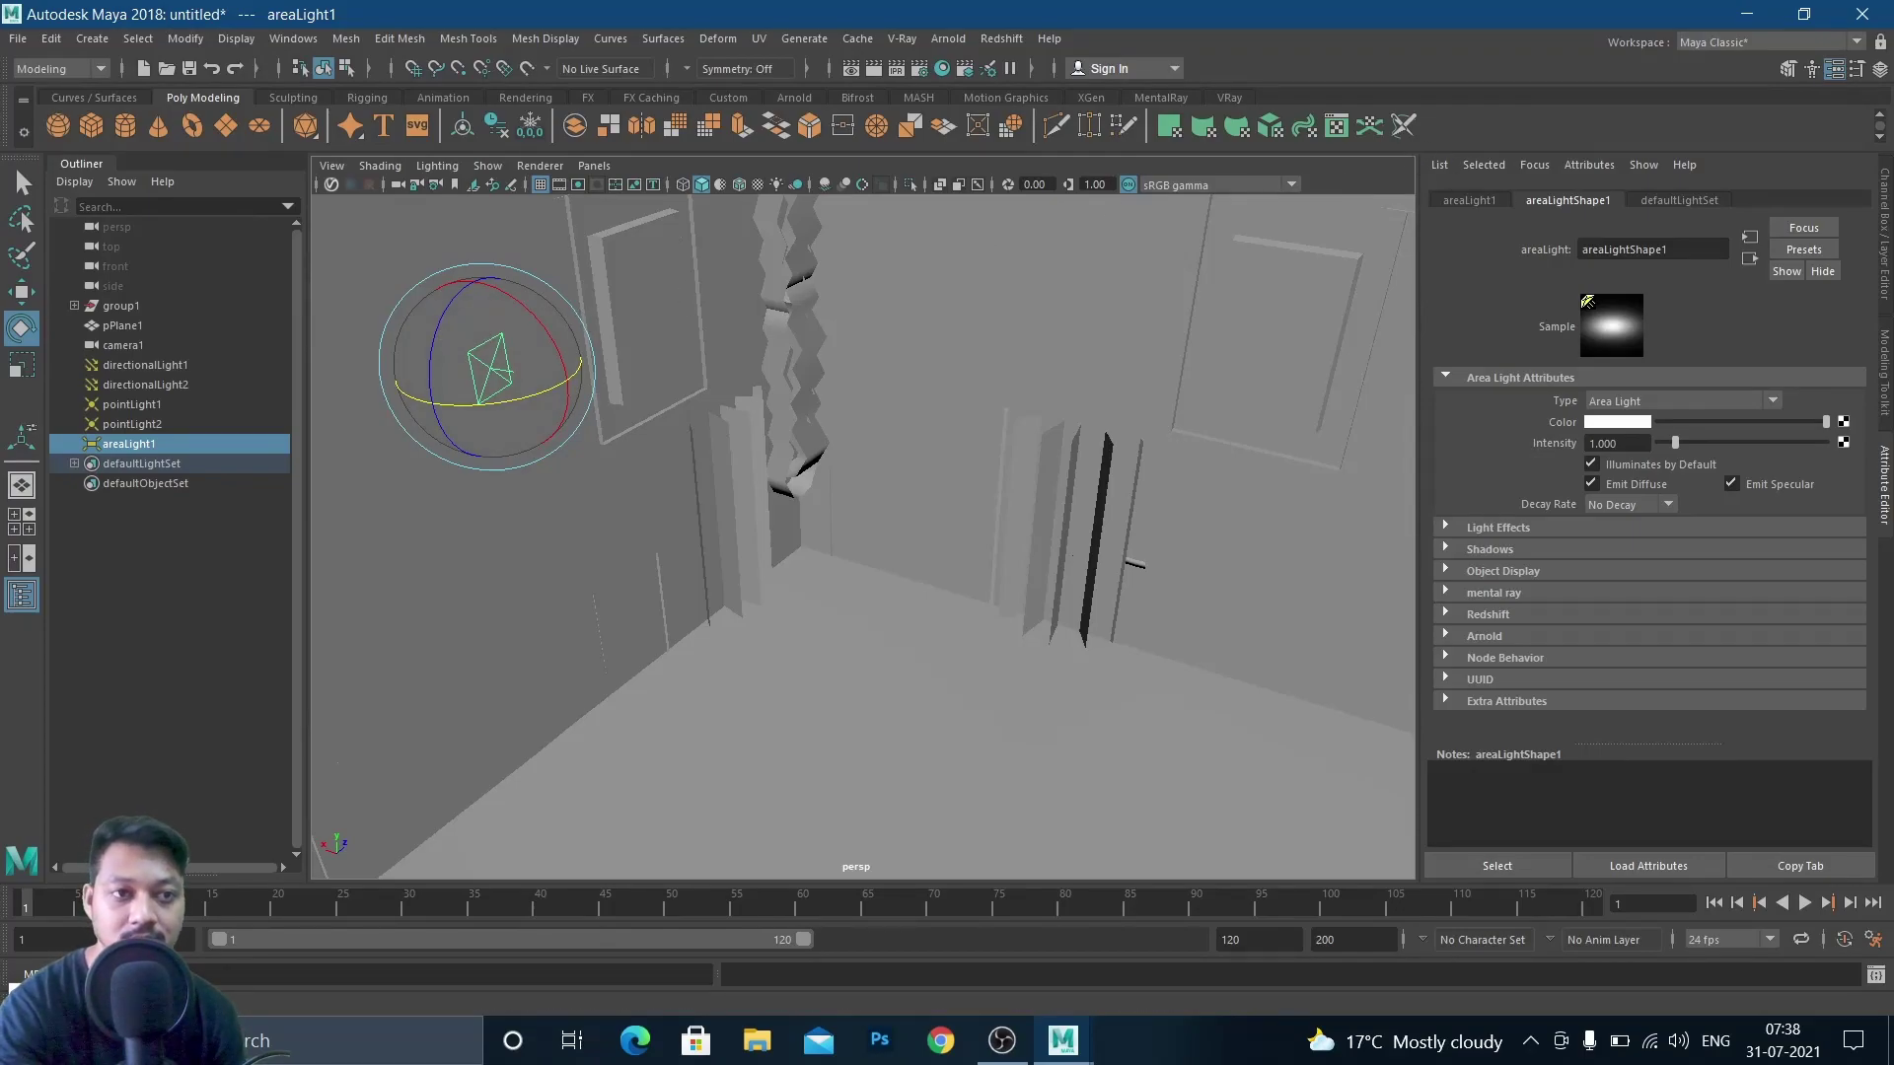
left_click(1885, 225)
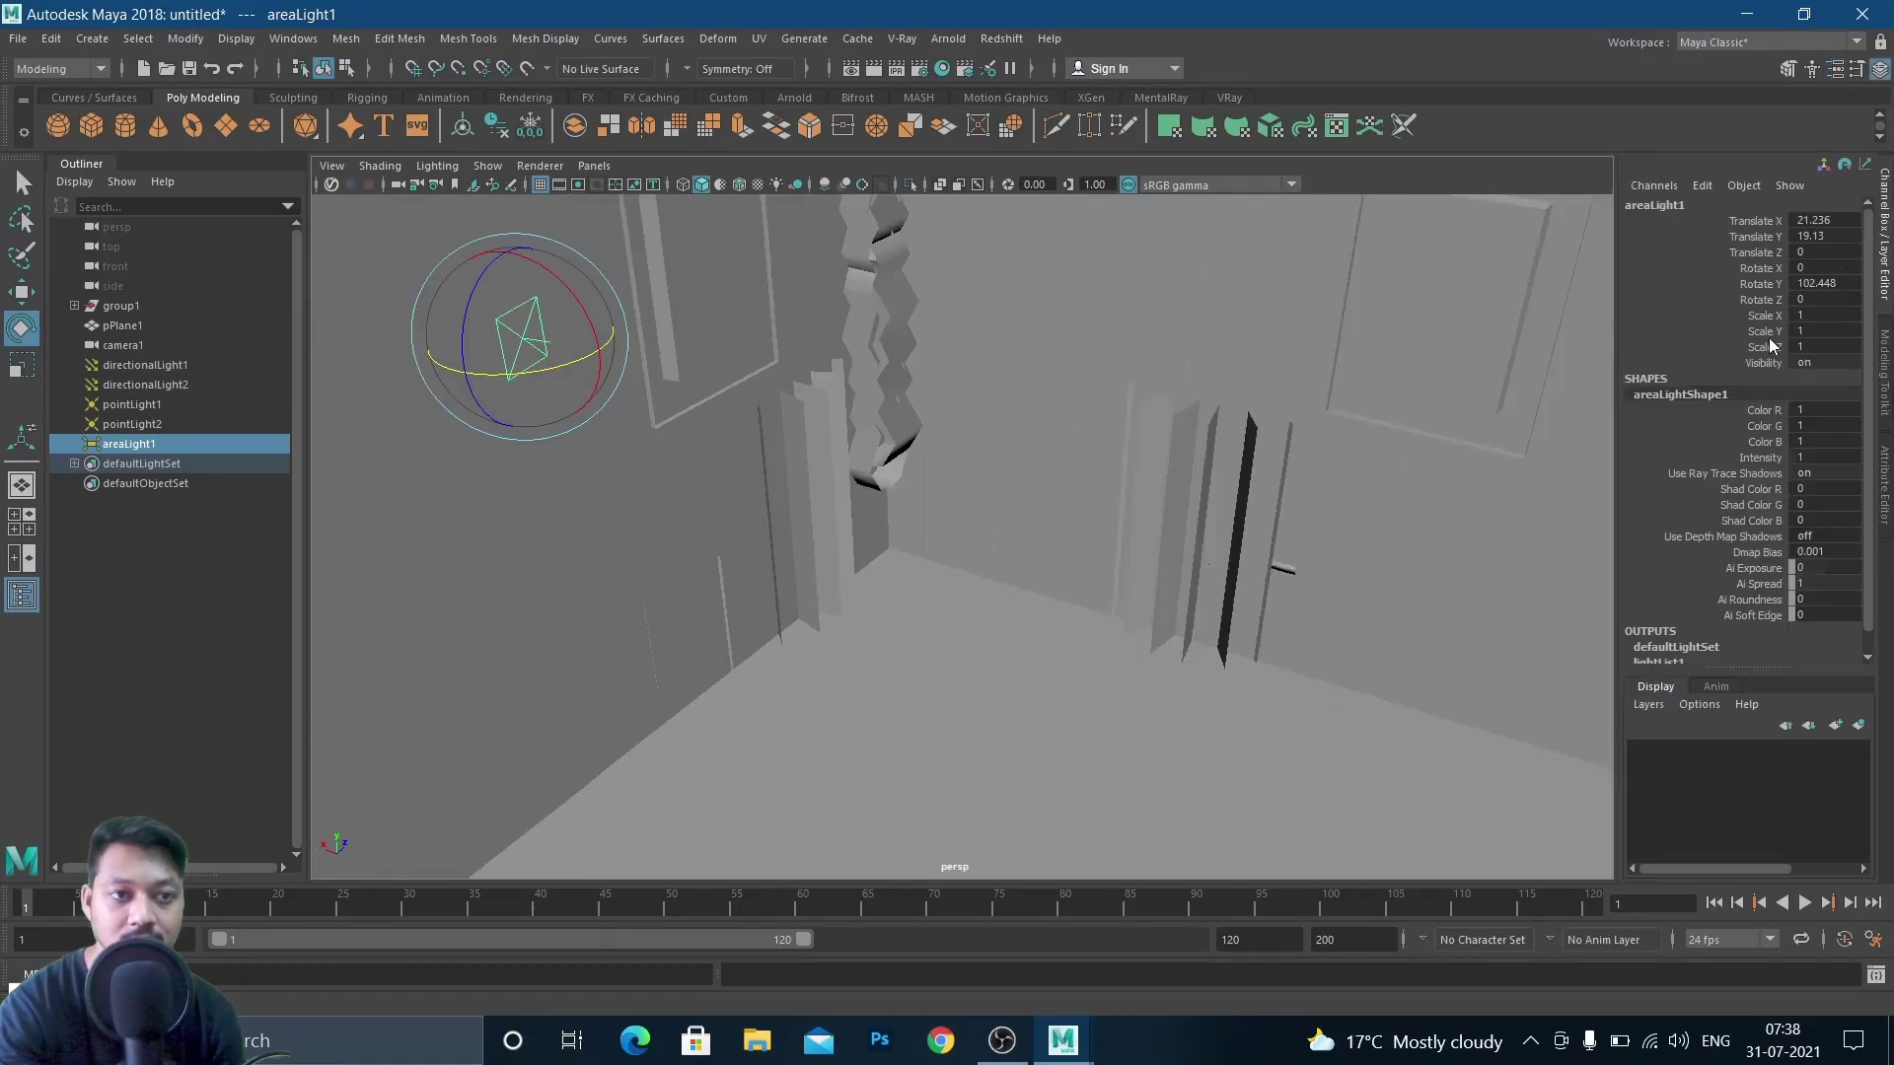
double_click(1840, 289)
type("90")
key("Return")
Stretch the area light into a thin strip about 8.21 by 0.45 in scale and raise it above the windows to about Y 25.94
left_click_drag(724, 453, 1020, 589, "alt")
key("r")
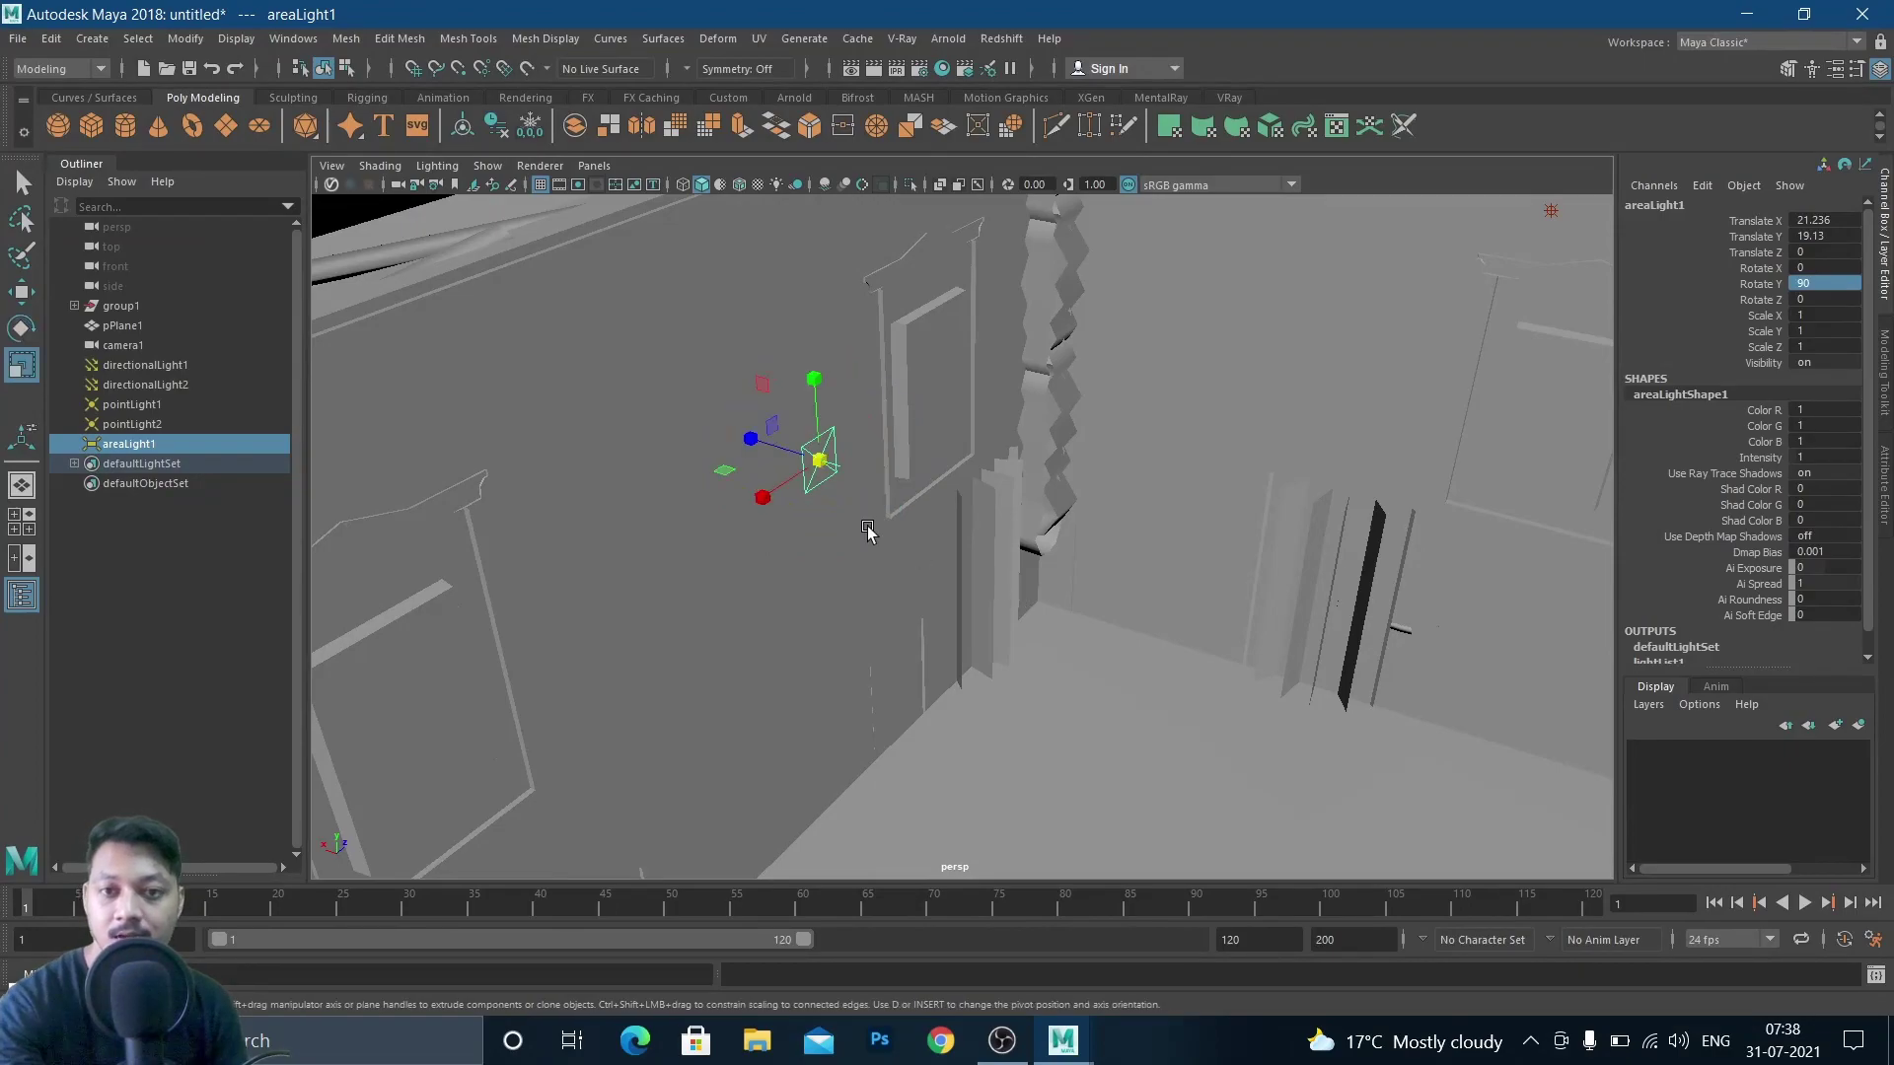
left_click_drag(815, 381, 822, 311)
key("w")
mouse_move(817, 424)
left_mouse_down("alt")
mouse_move(852, 424)
mouse_move(832, 412)
left_mouse_up("alt")
middle_click_drag(831, 411, 1004, 503, "alt")
left_click_drag(774, 434, 92, 677)
key("r")
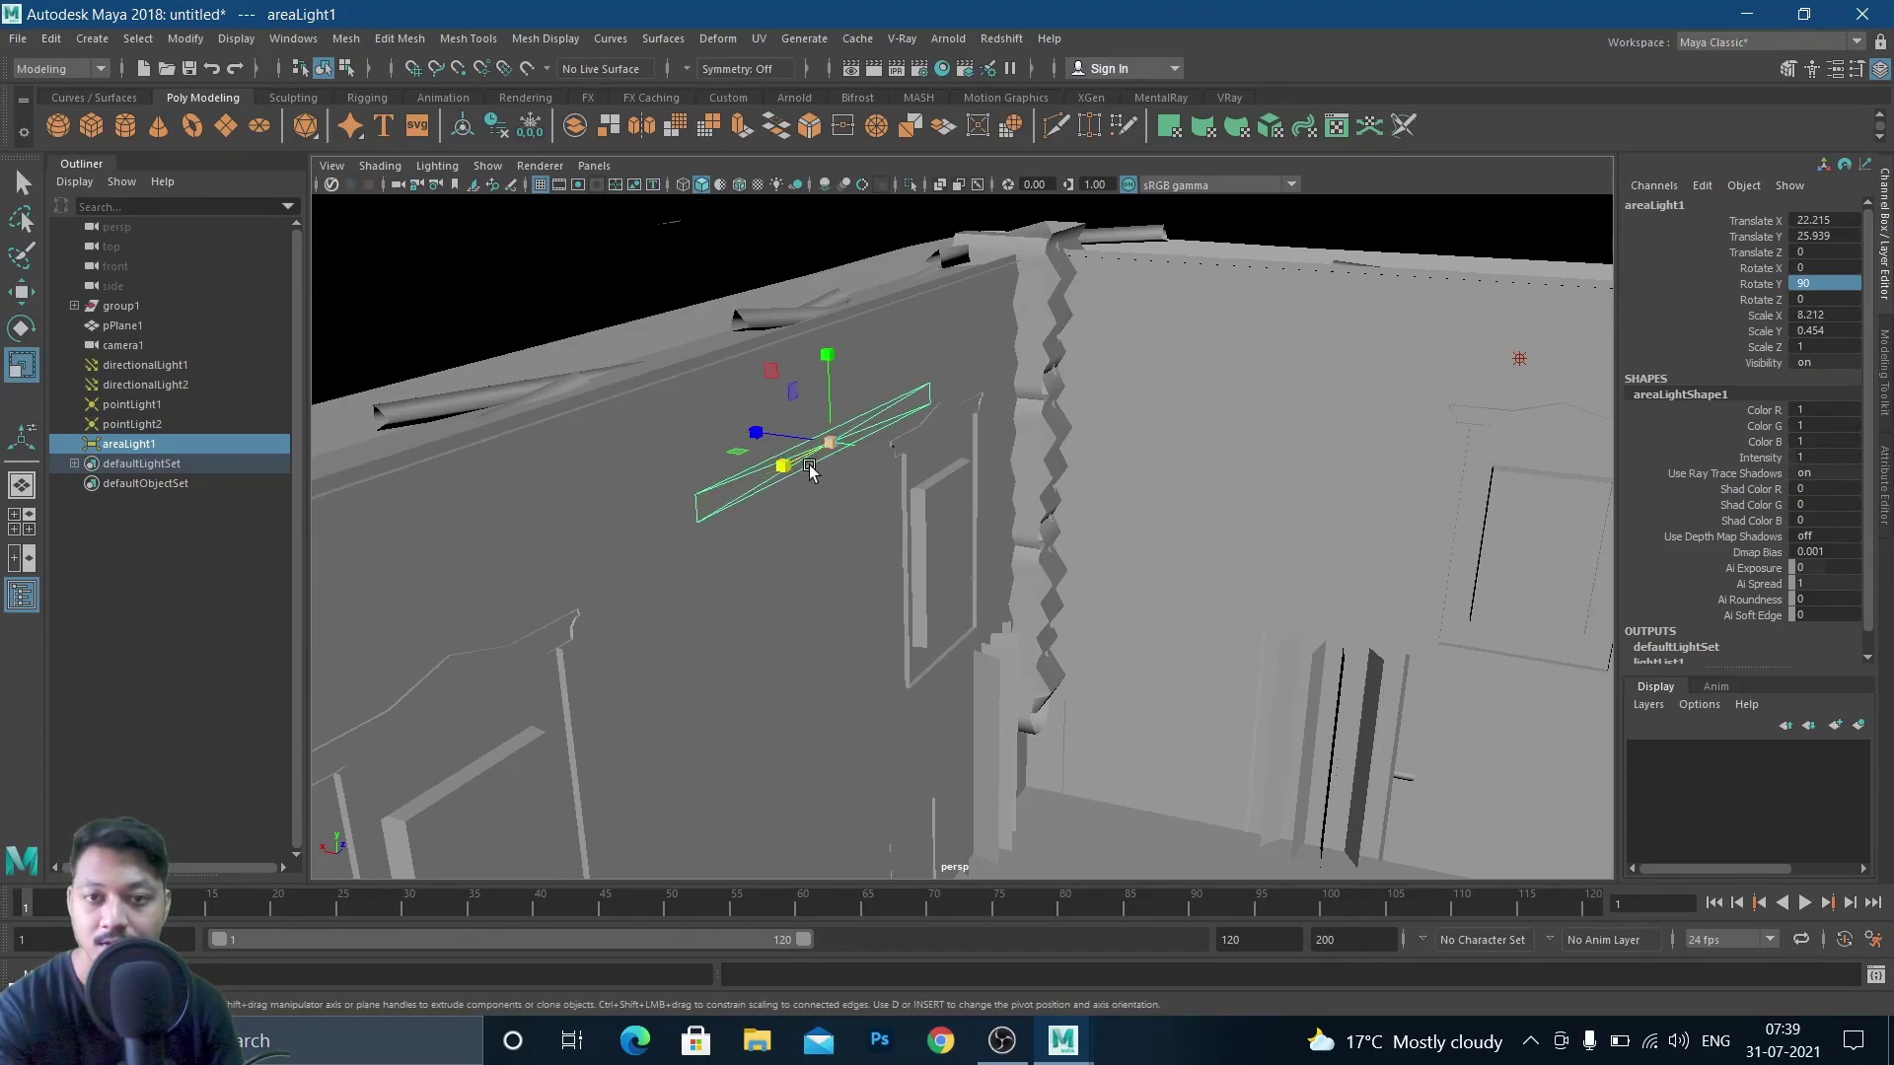
Slide the area light strip along the wall between the two windows, to about -3.45 on the Z axis
left_click_drag(1136, 549, 980, 546, "alt")
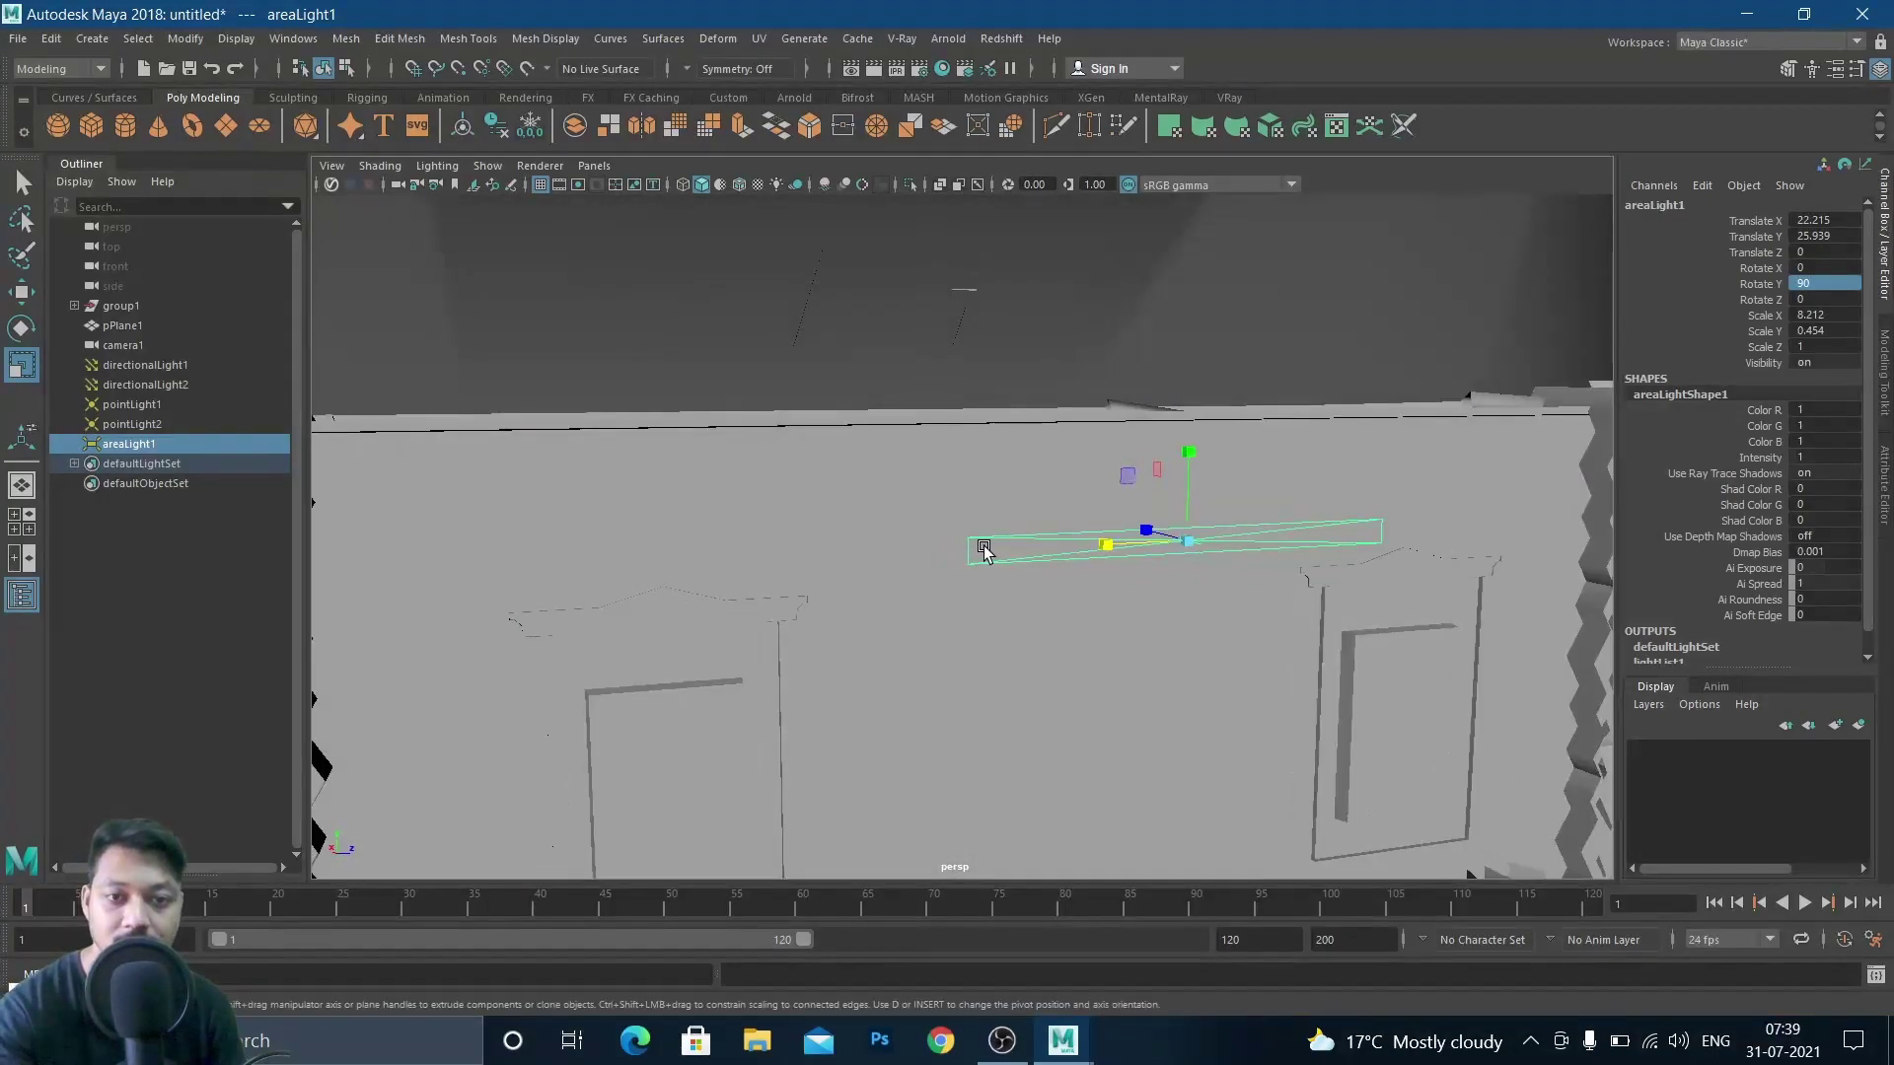
key("w")
left_click_drag(1259, 537, 1173, 545)
scroll(1180, 601, "up", 5)
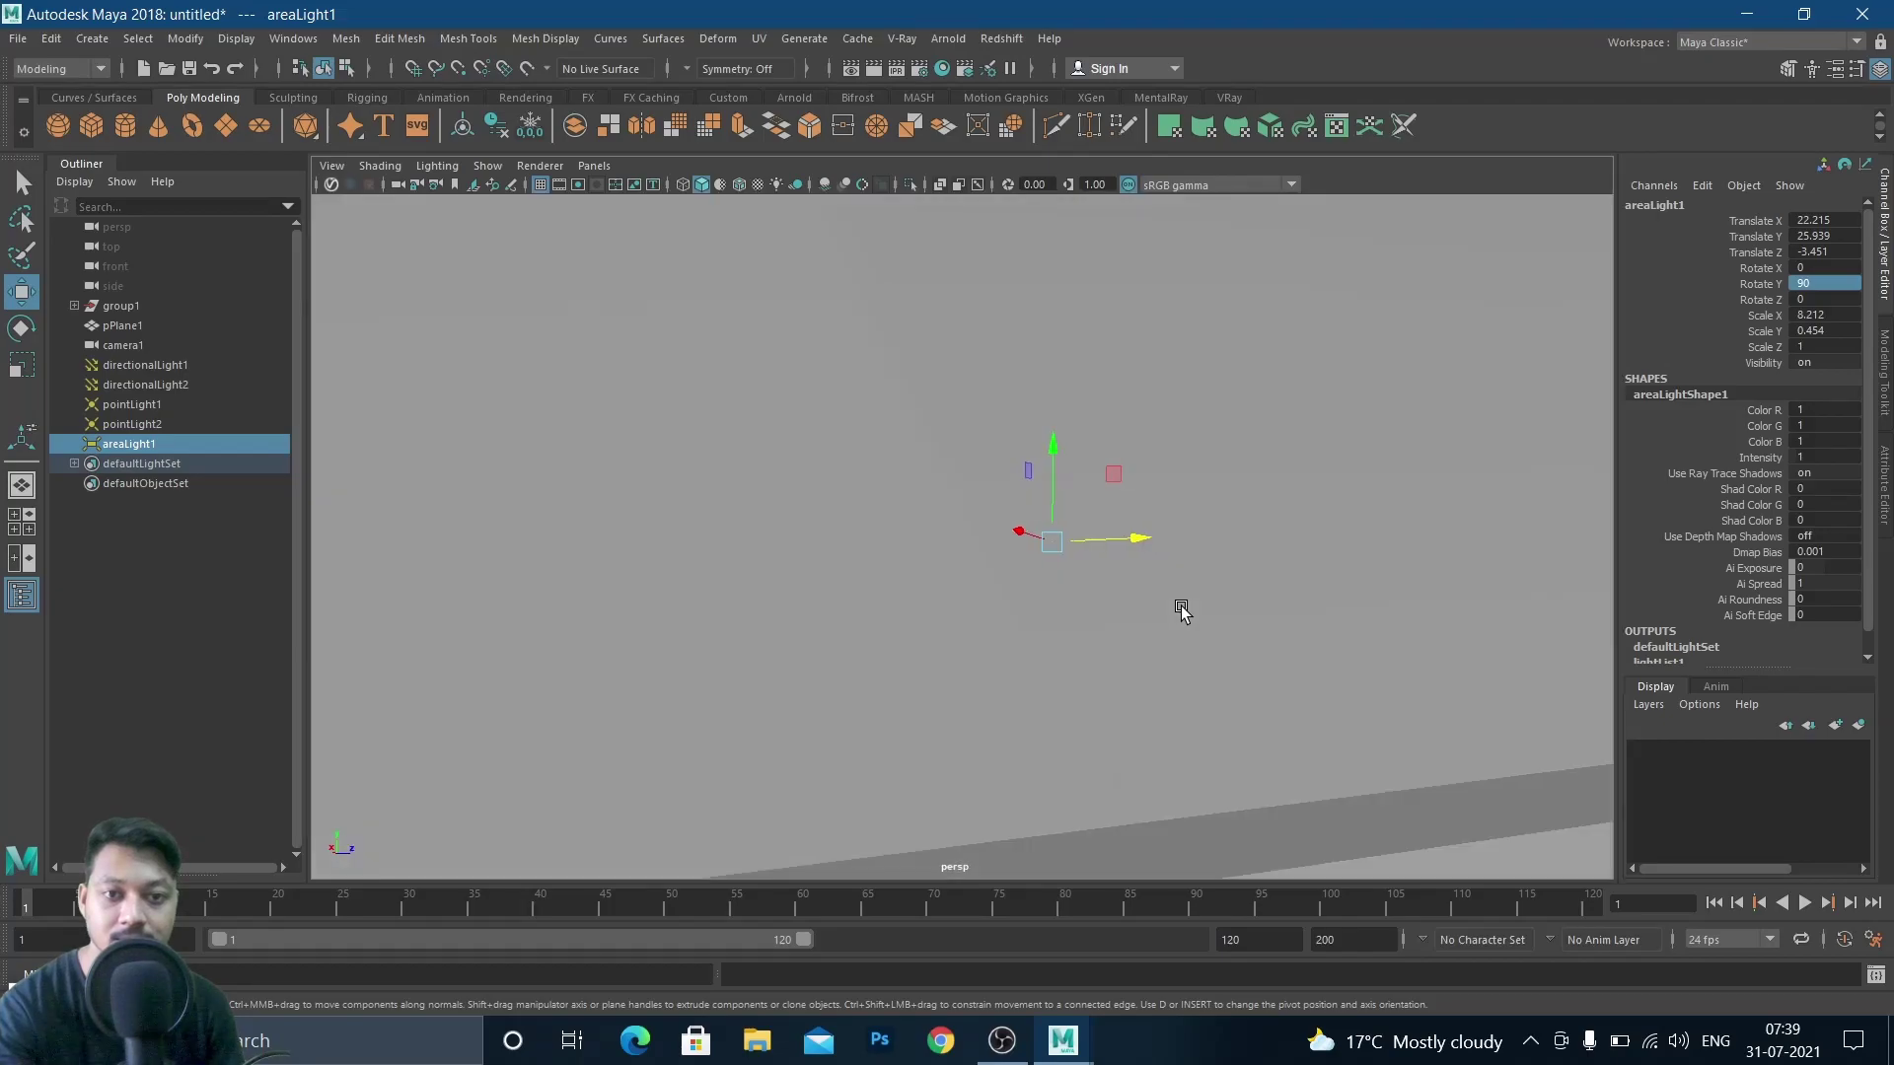
mouse_move(1090, 600)
left_mouse_down("alt")
mouse_move(1154, 609)
mouse_move(1086, 612)
left_mouse_up("alt")
scroll(1252, 637, "down", 3)
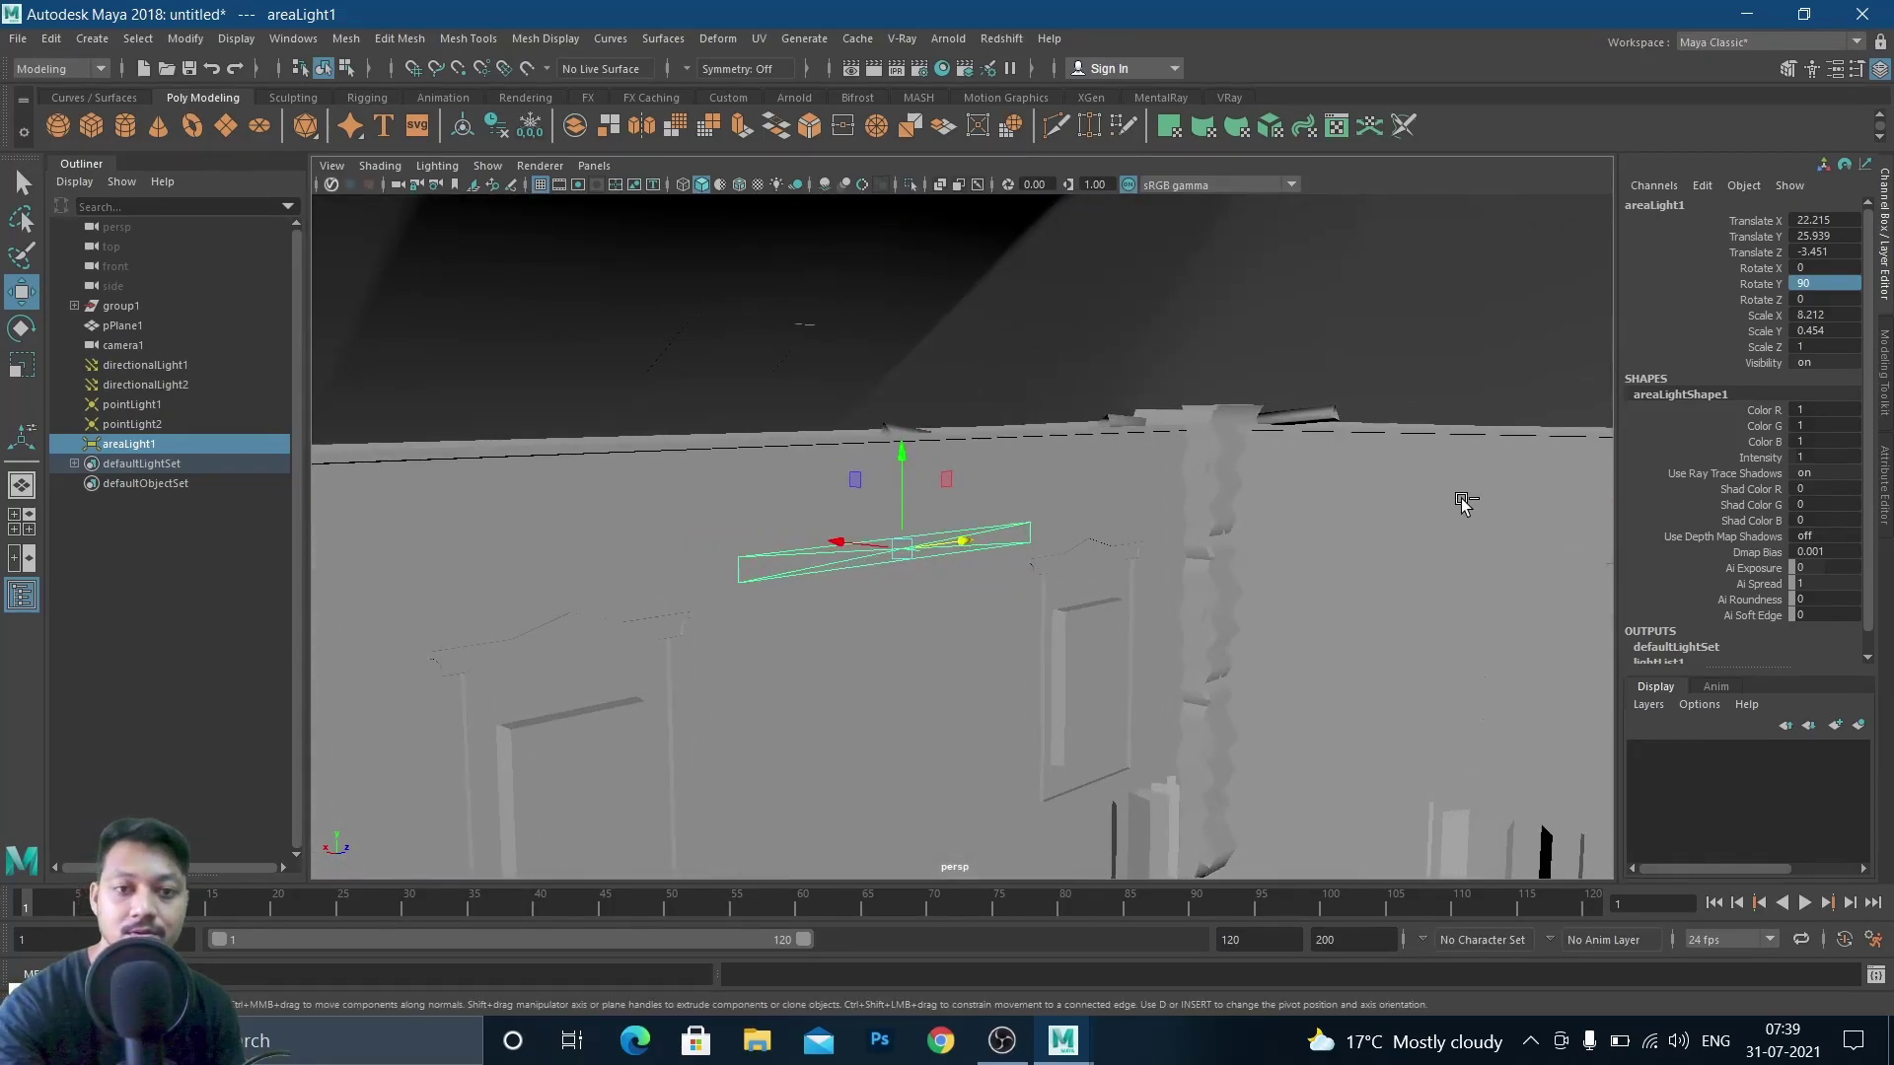
Color the area light a pale warm yellow, starting from the recently used yellow and lowering its saturation
key("ctrl+a")
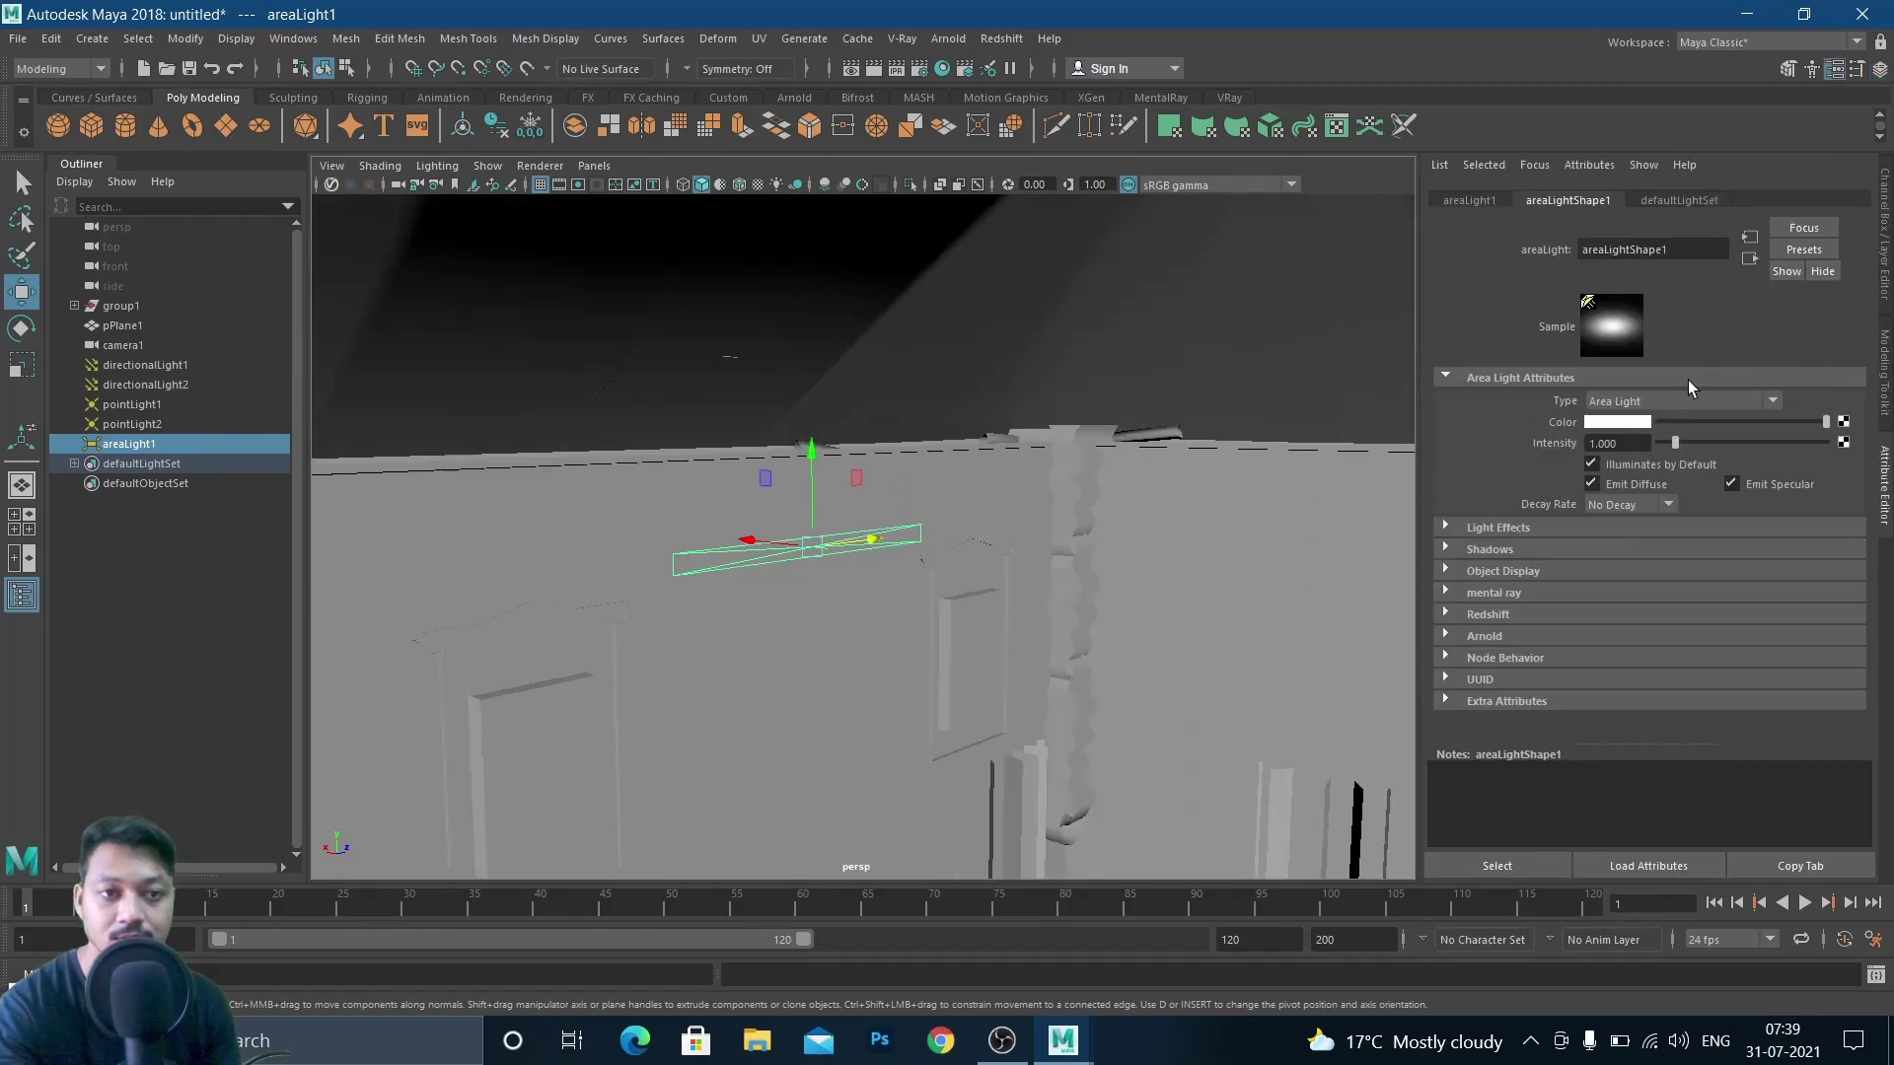
left_click(1617, 421)
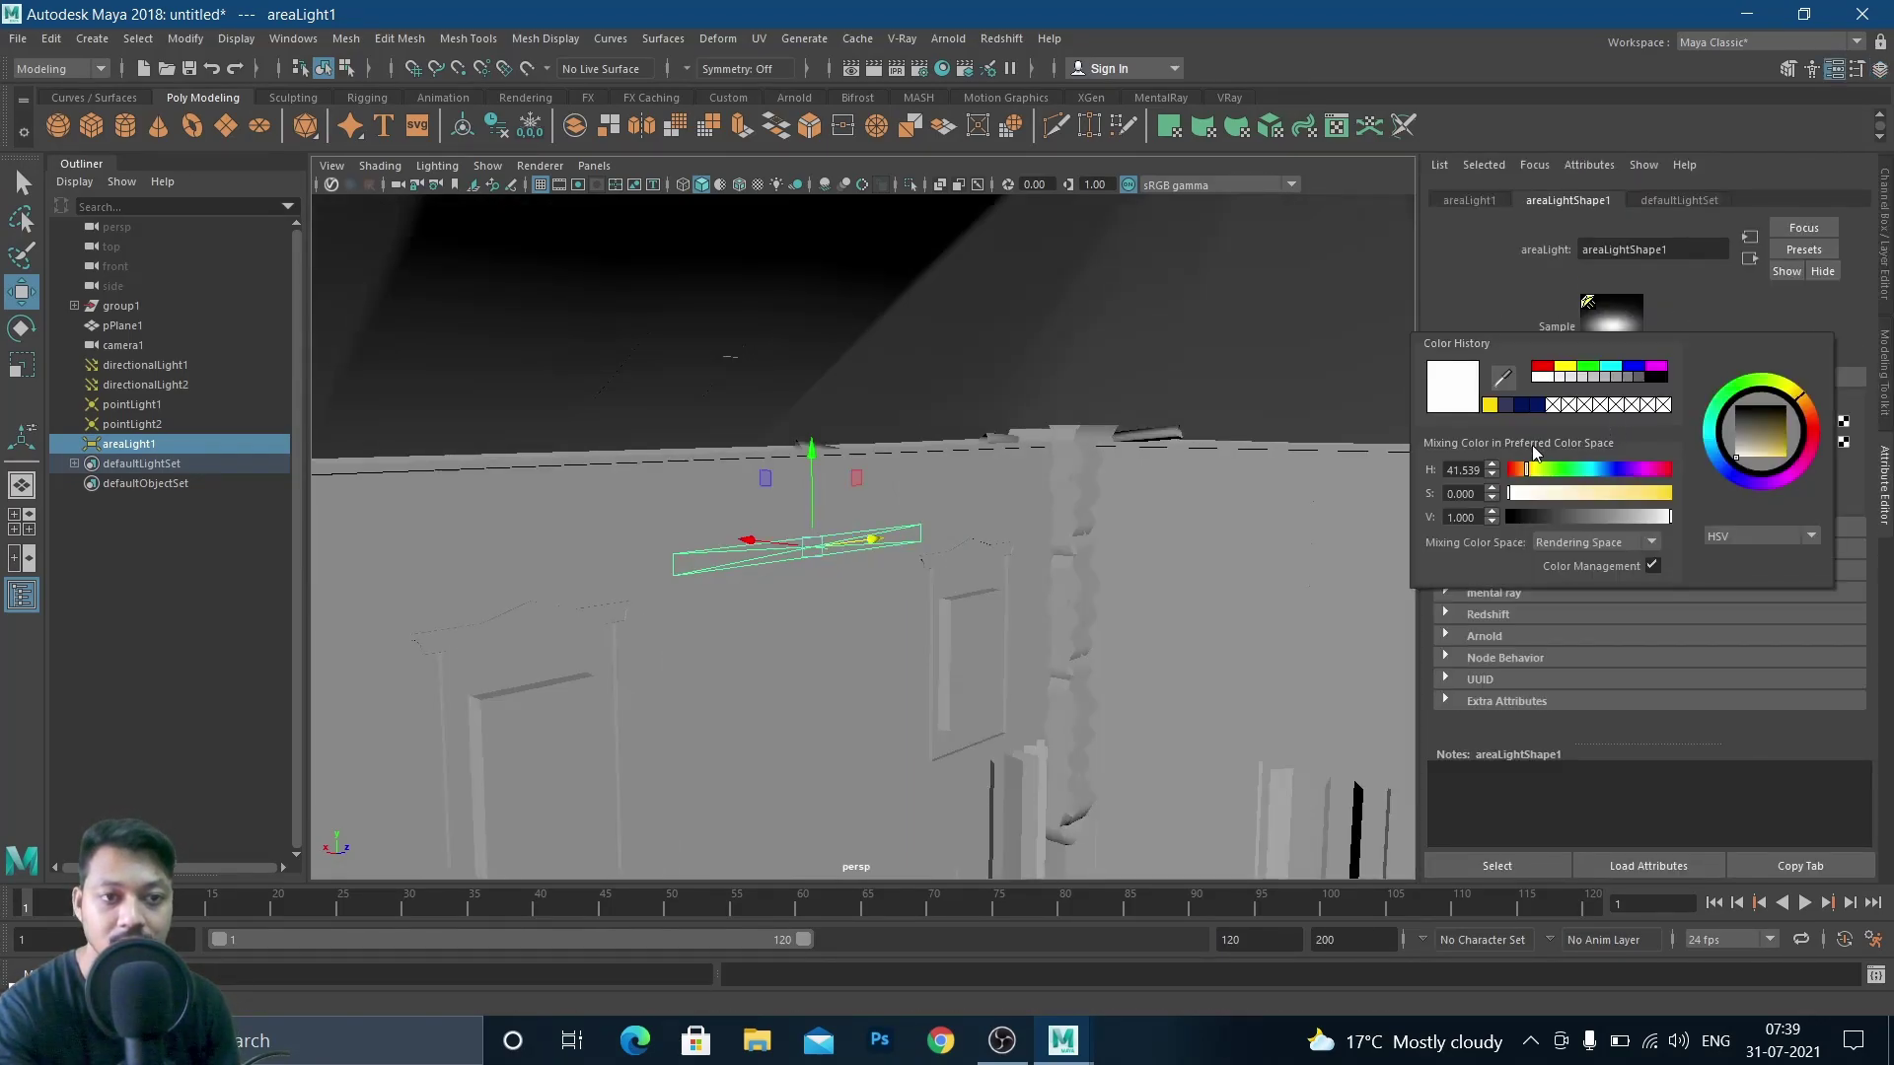
left_click(1490, 406)
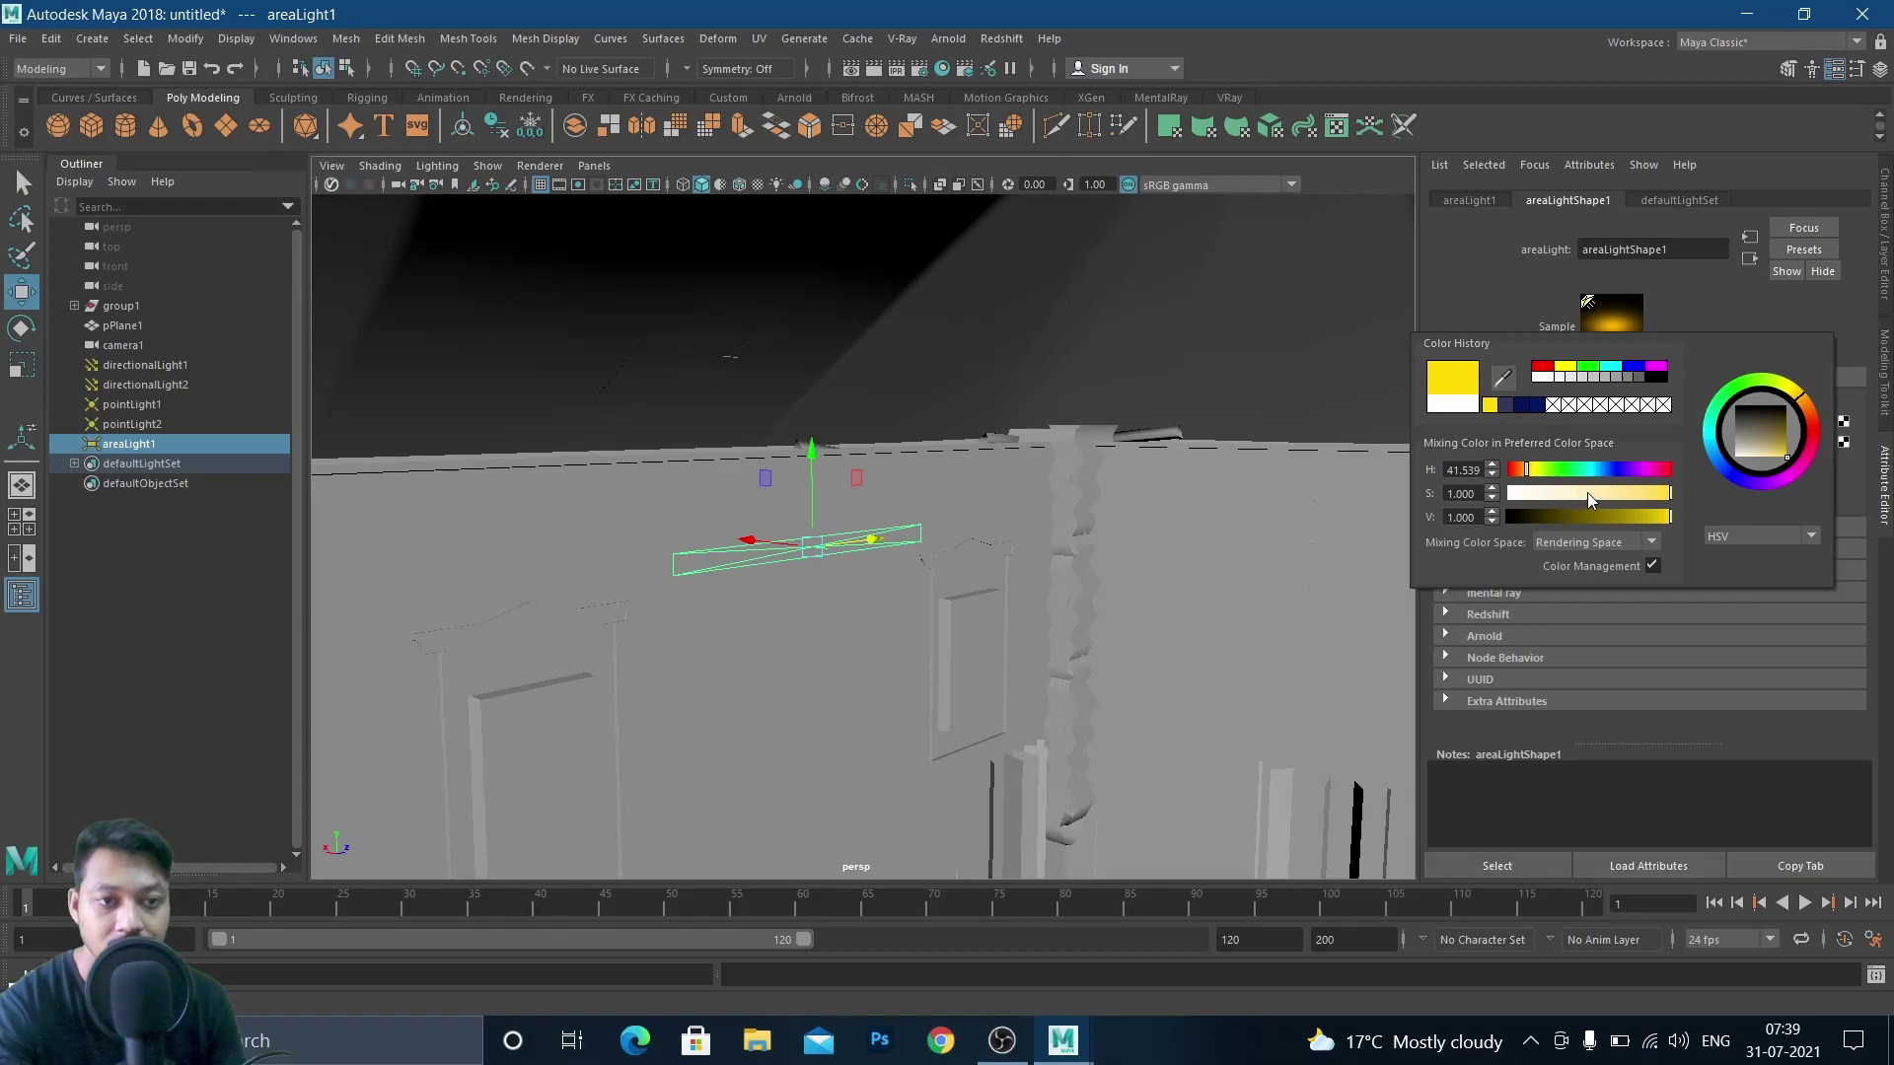
left_click_drag(1642, 494, 1604, 507)
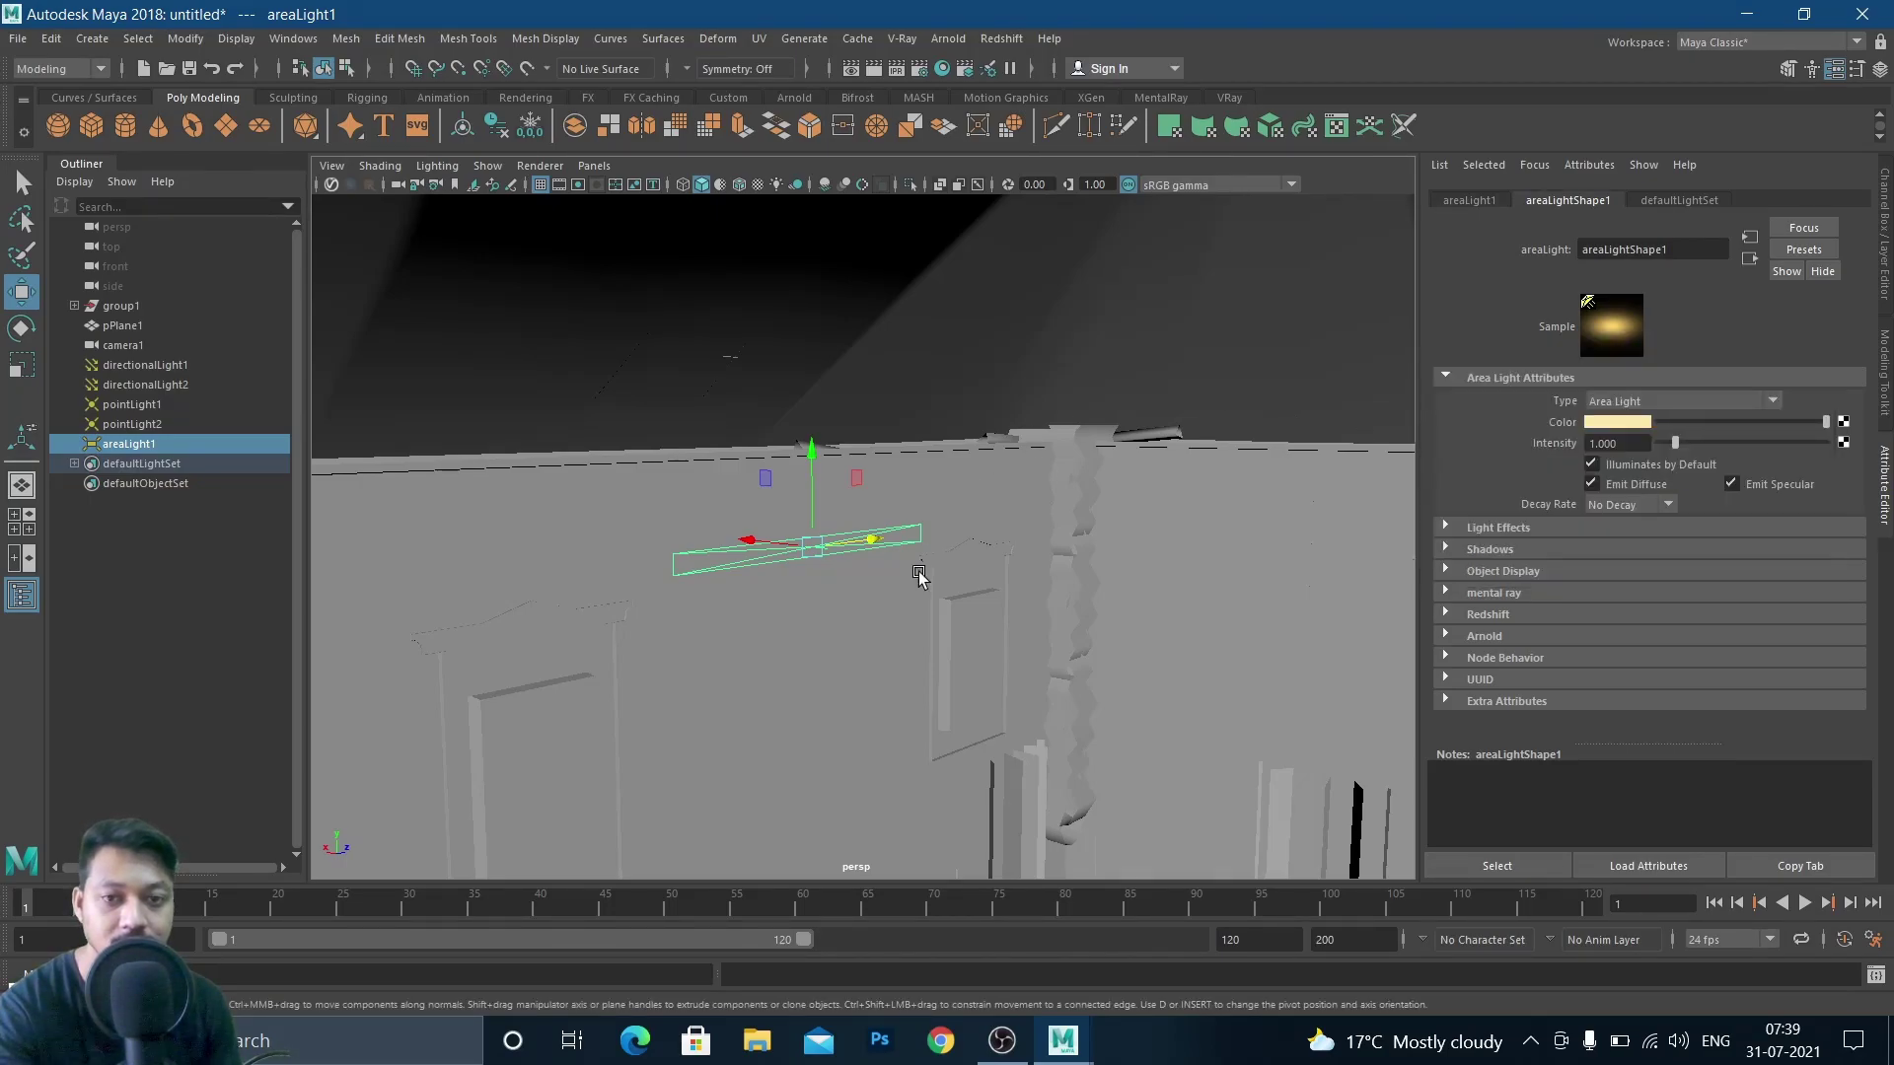
Duplicate the area light and move the copy to the opposite side wall, at about -21.36 on the X axis
scroll(834, 631, "down", 5)
left_click_drag(856, 625, 927, 639, "alt")
key("ctrl+d")
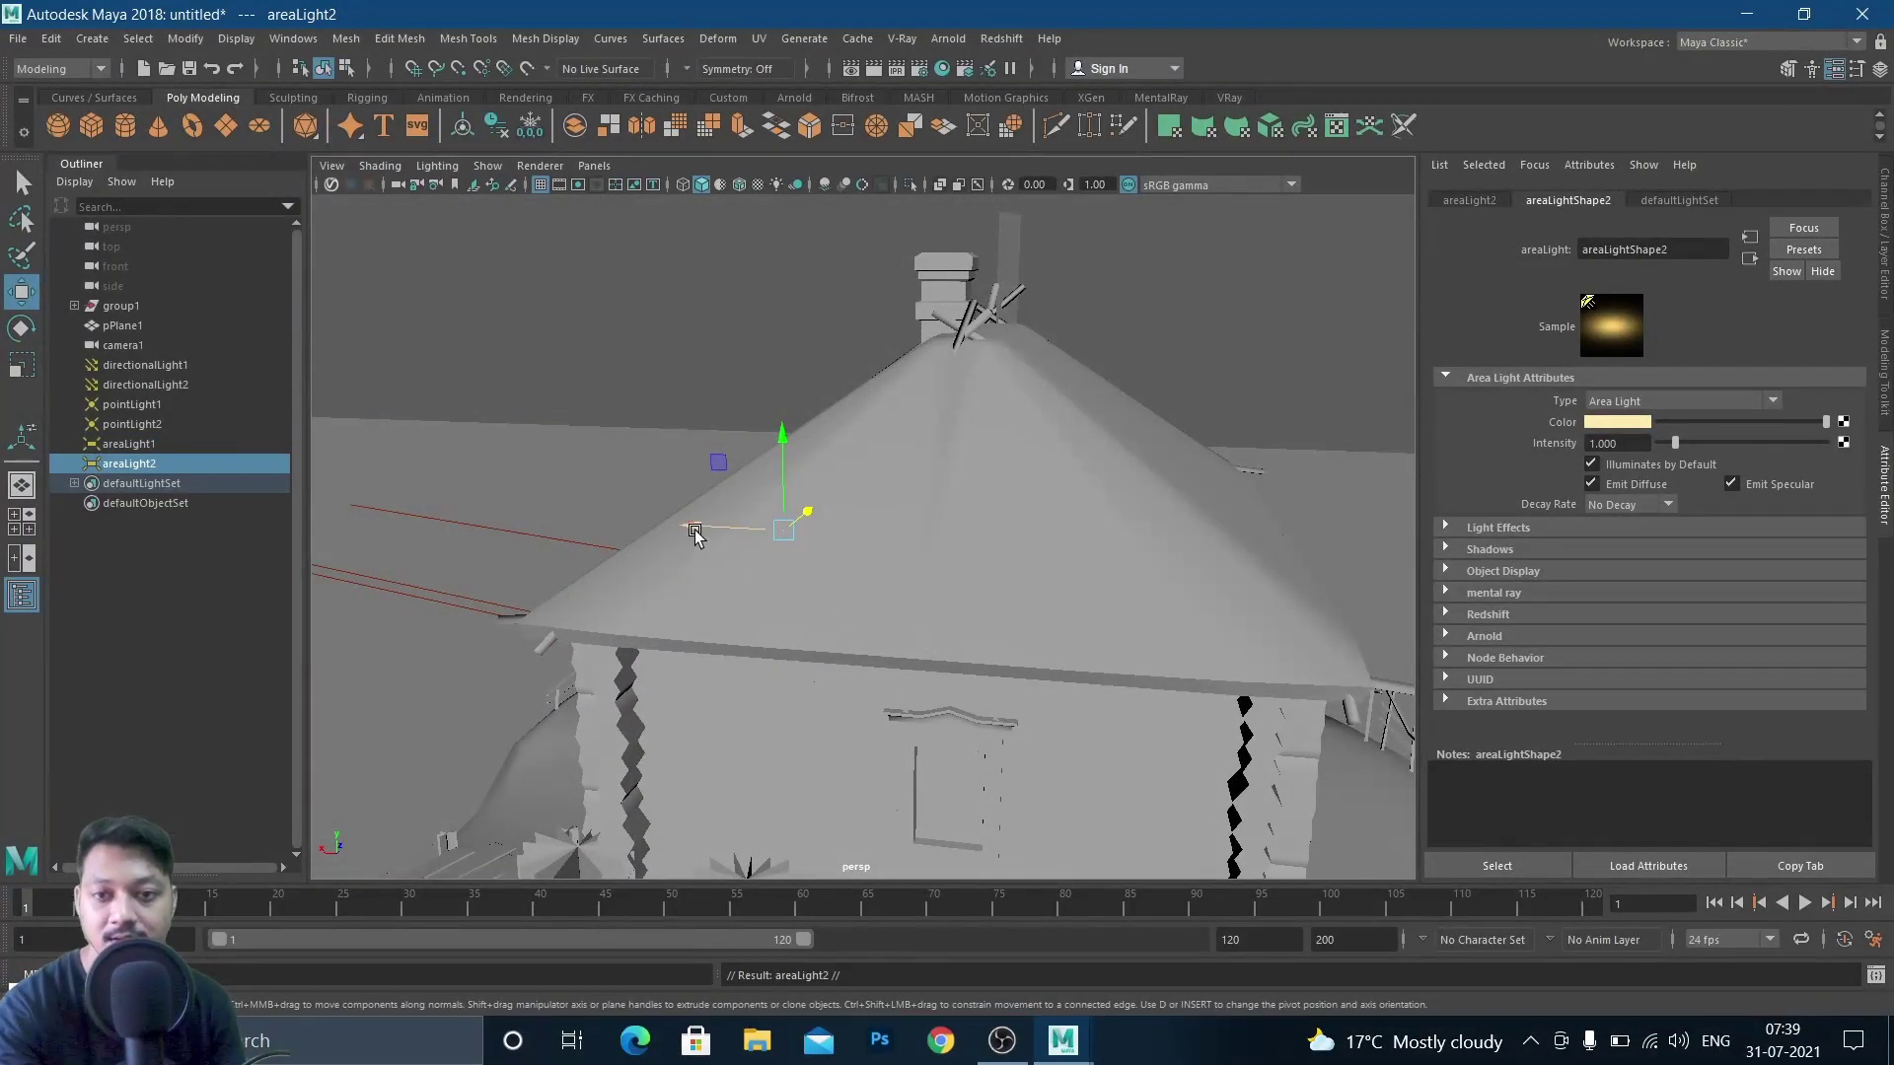
left_click_drag(691, 529, 1084, 619)
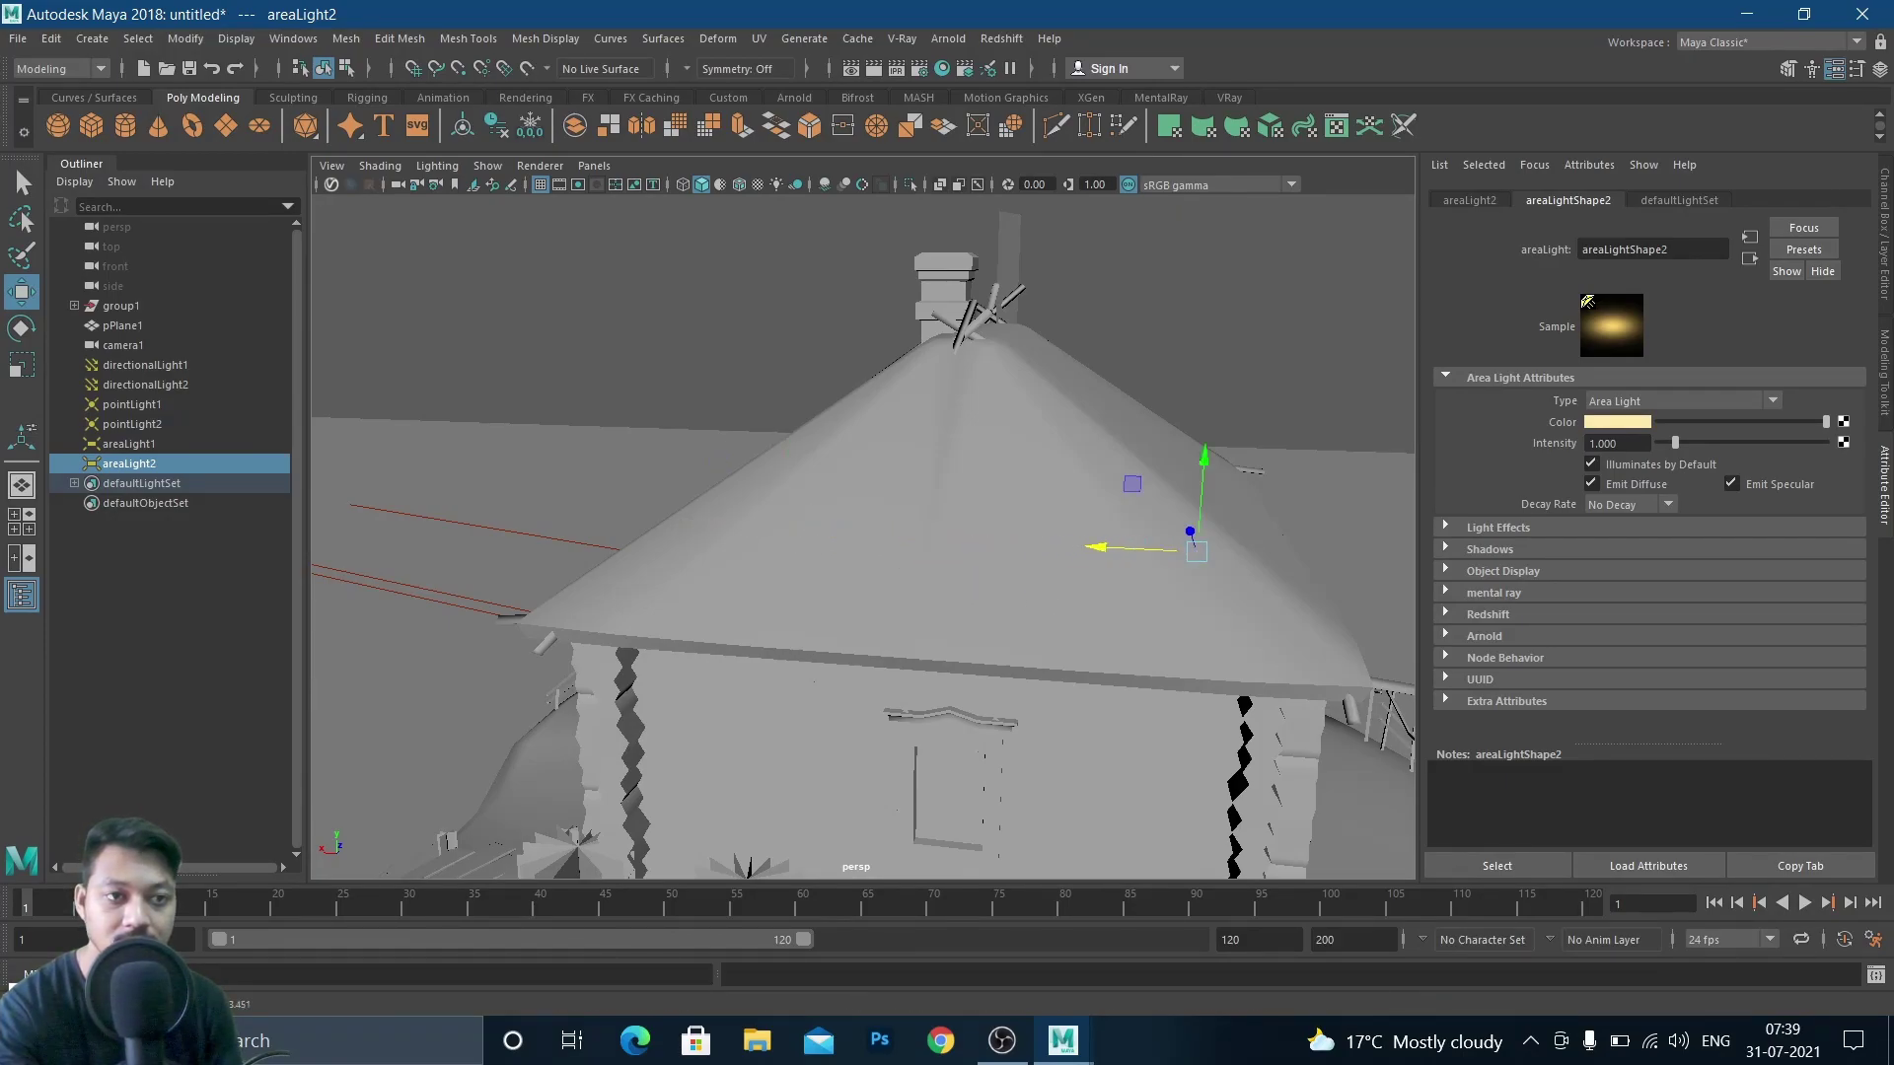
Try to flip the copied area light by setting its Scale X to -8.212, and inspect its direction from inside the house
left_click(1886, 237)
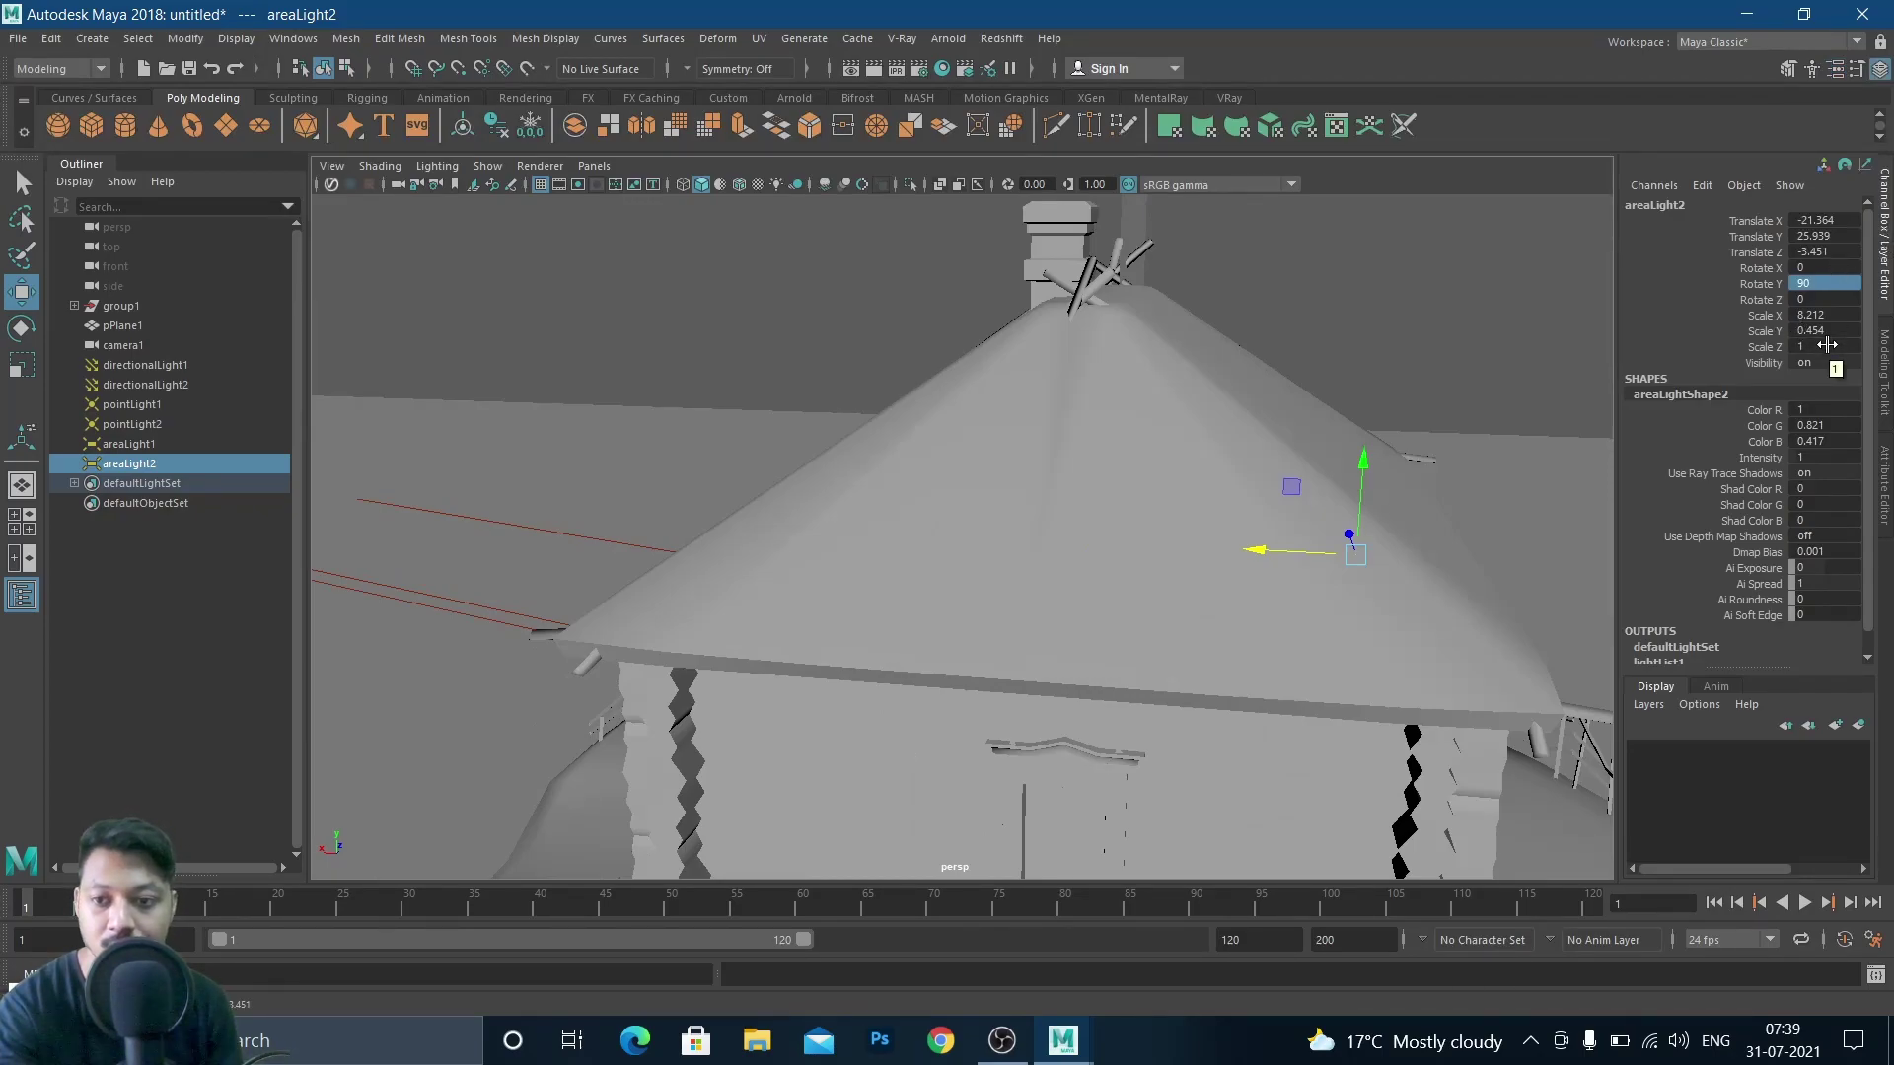
left_click_drag(1006, 562, 973, 579, "alt")
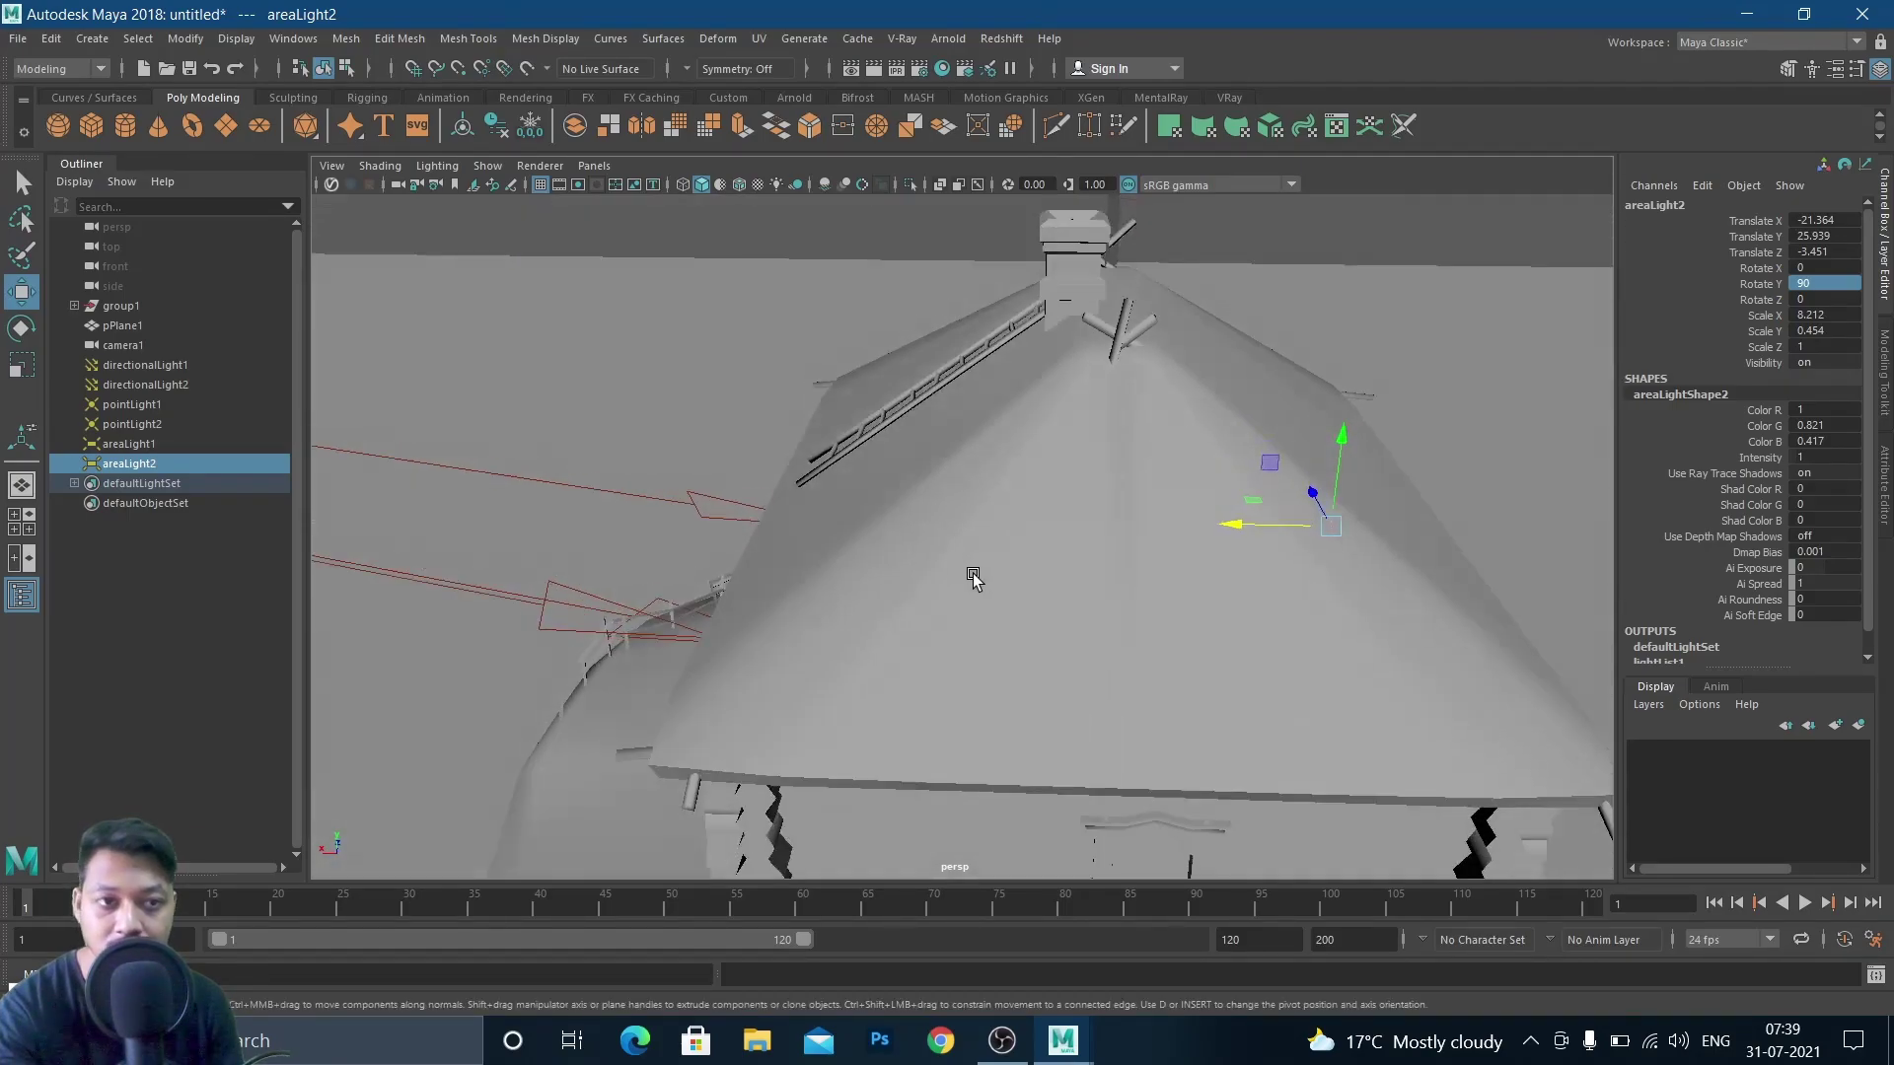
double_click(1812, 315)
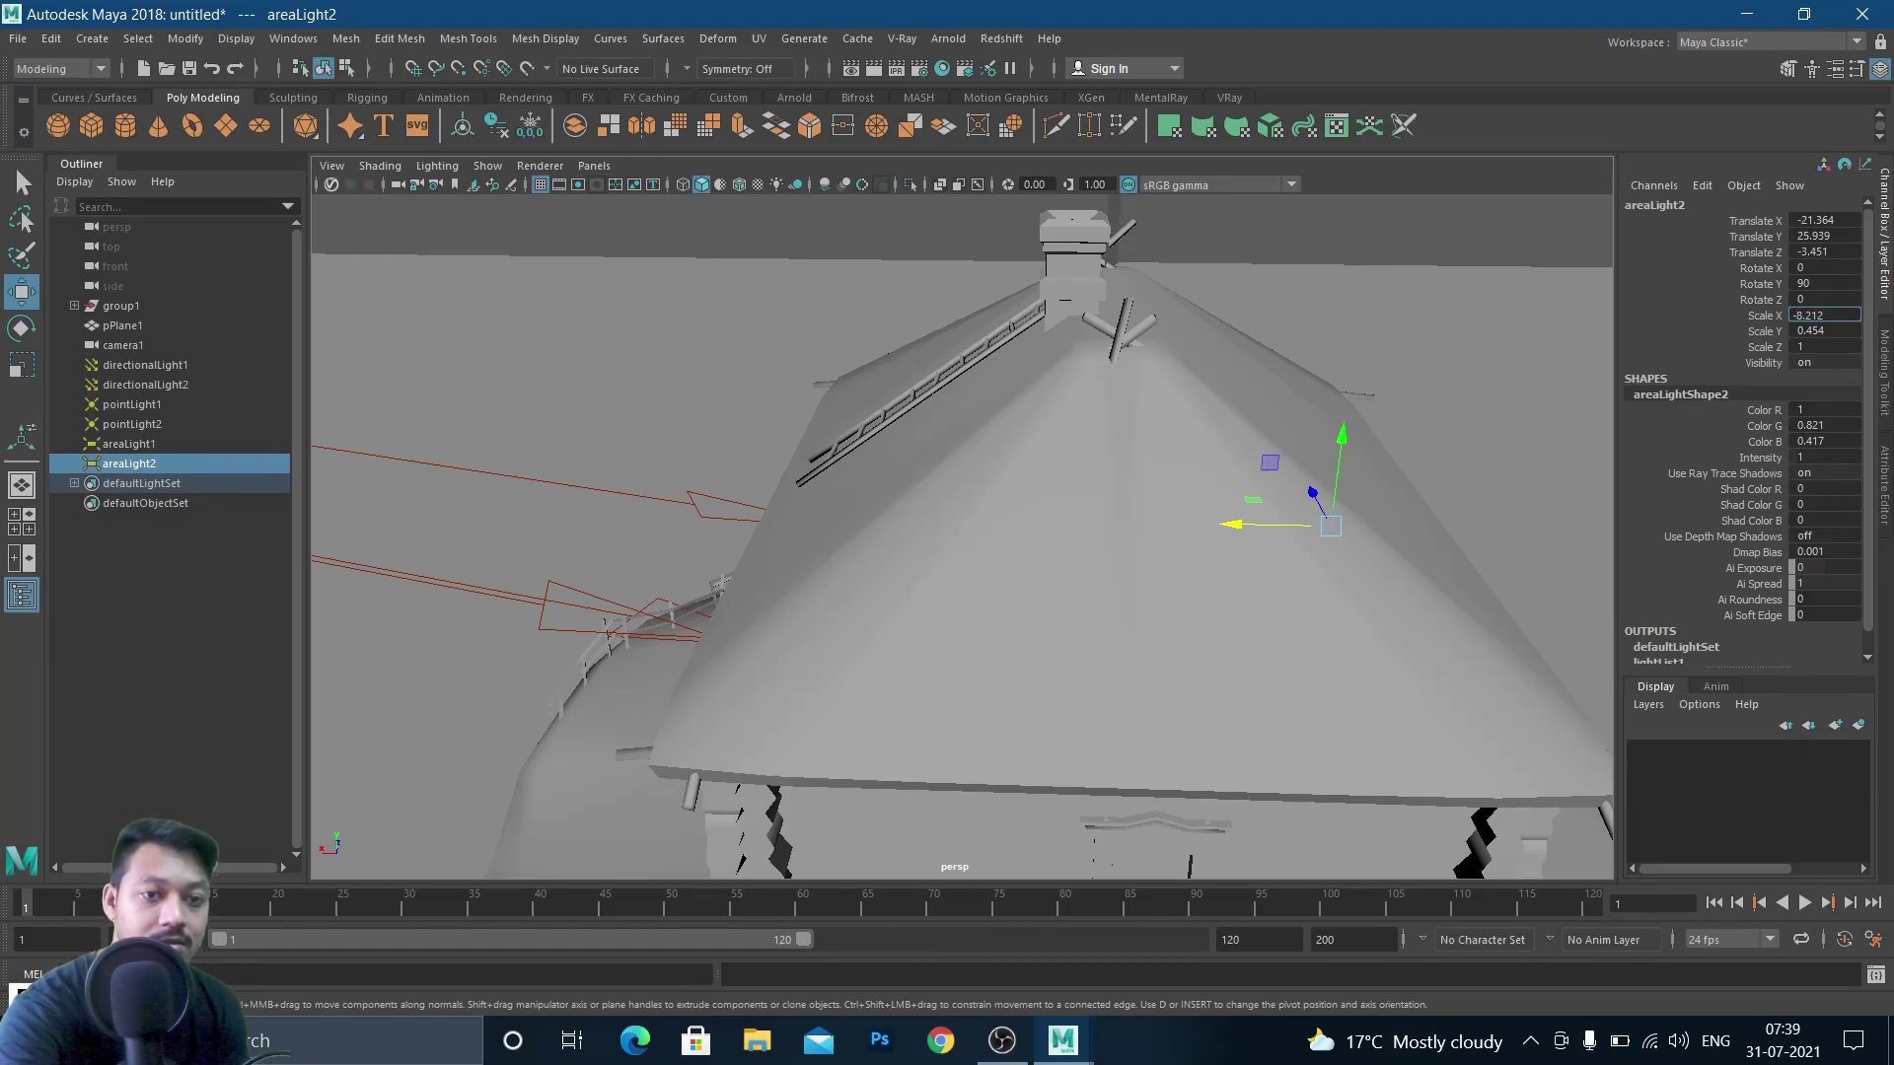
scroll(1399, 622, "up", 10)
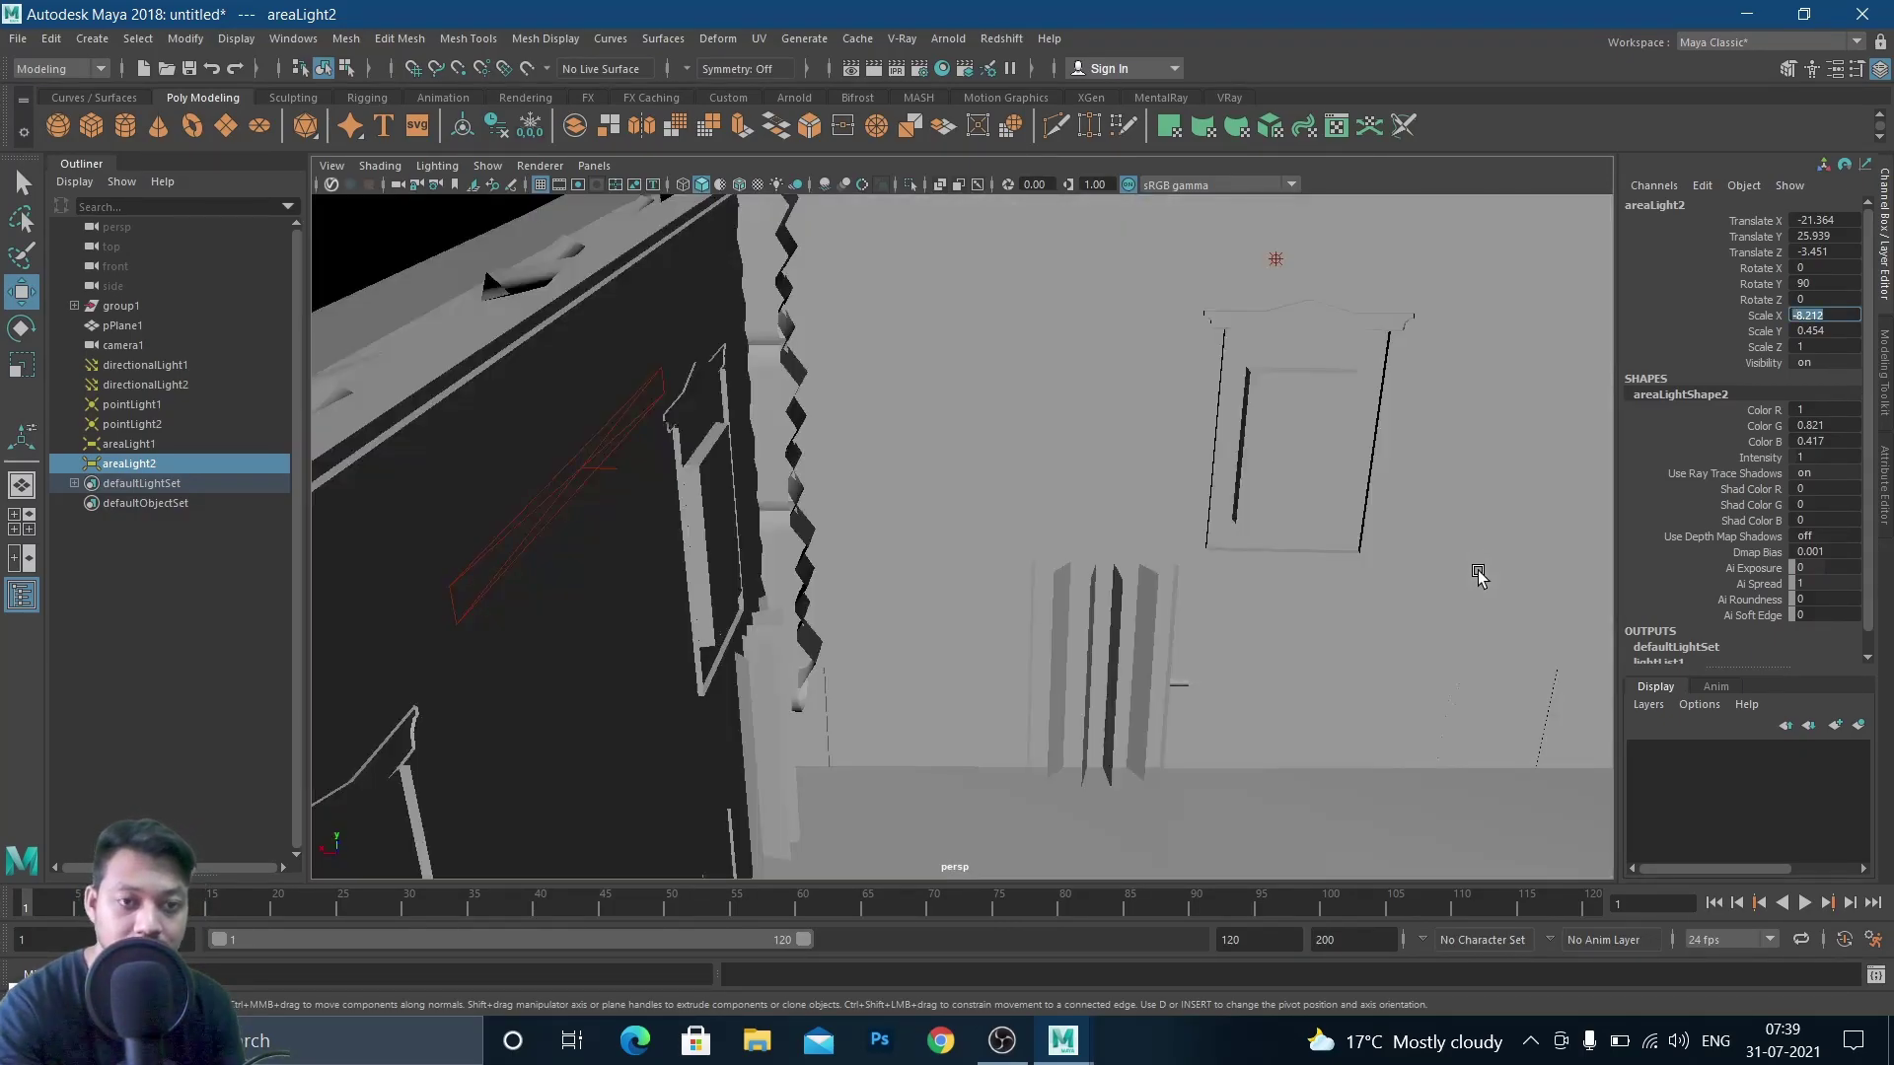
left_click_drag(1388, 600, 789, 553, "alt")
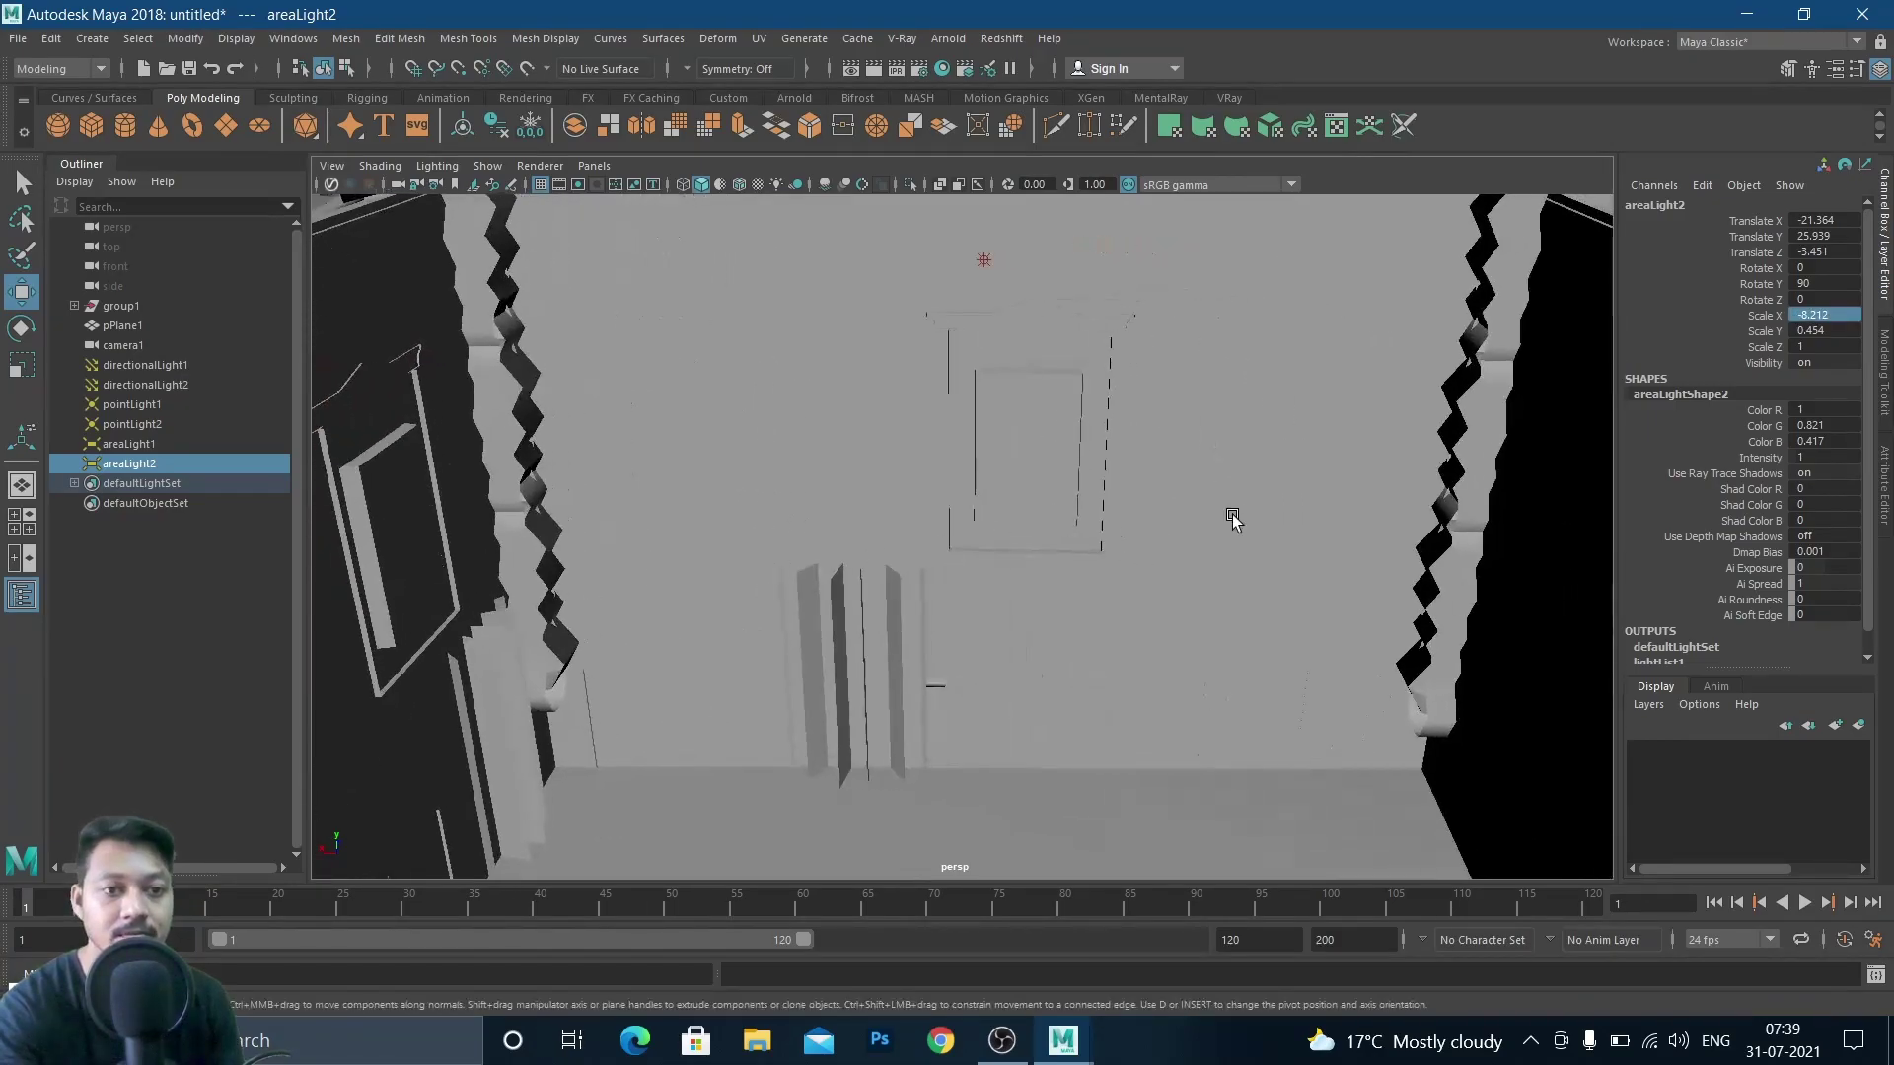
left_click_drag(1230, 520, 748, 523, "alt")
left_click_drag(1292, 508, 927, 506, "alt")
right_click_drag(1040, 507, 1183, 483, "alt")
middle_click_drag(1393, 431, 878, 684, "alt")
mouse_move(1137, 523)
left_mouse_down("alt")
mouse_move(1192, 521)
mouse_move(1173, 523)
left_mouse_up("alt")
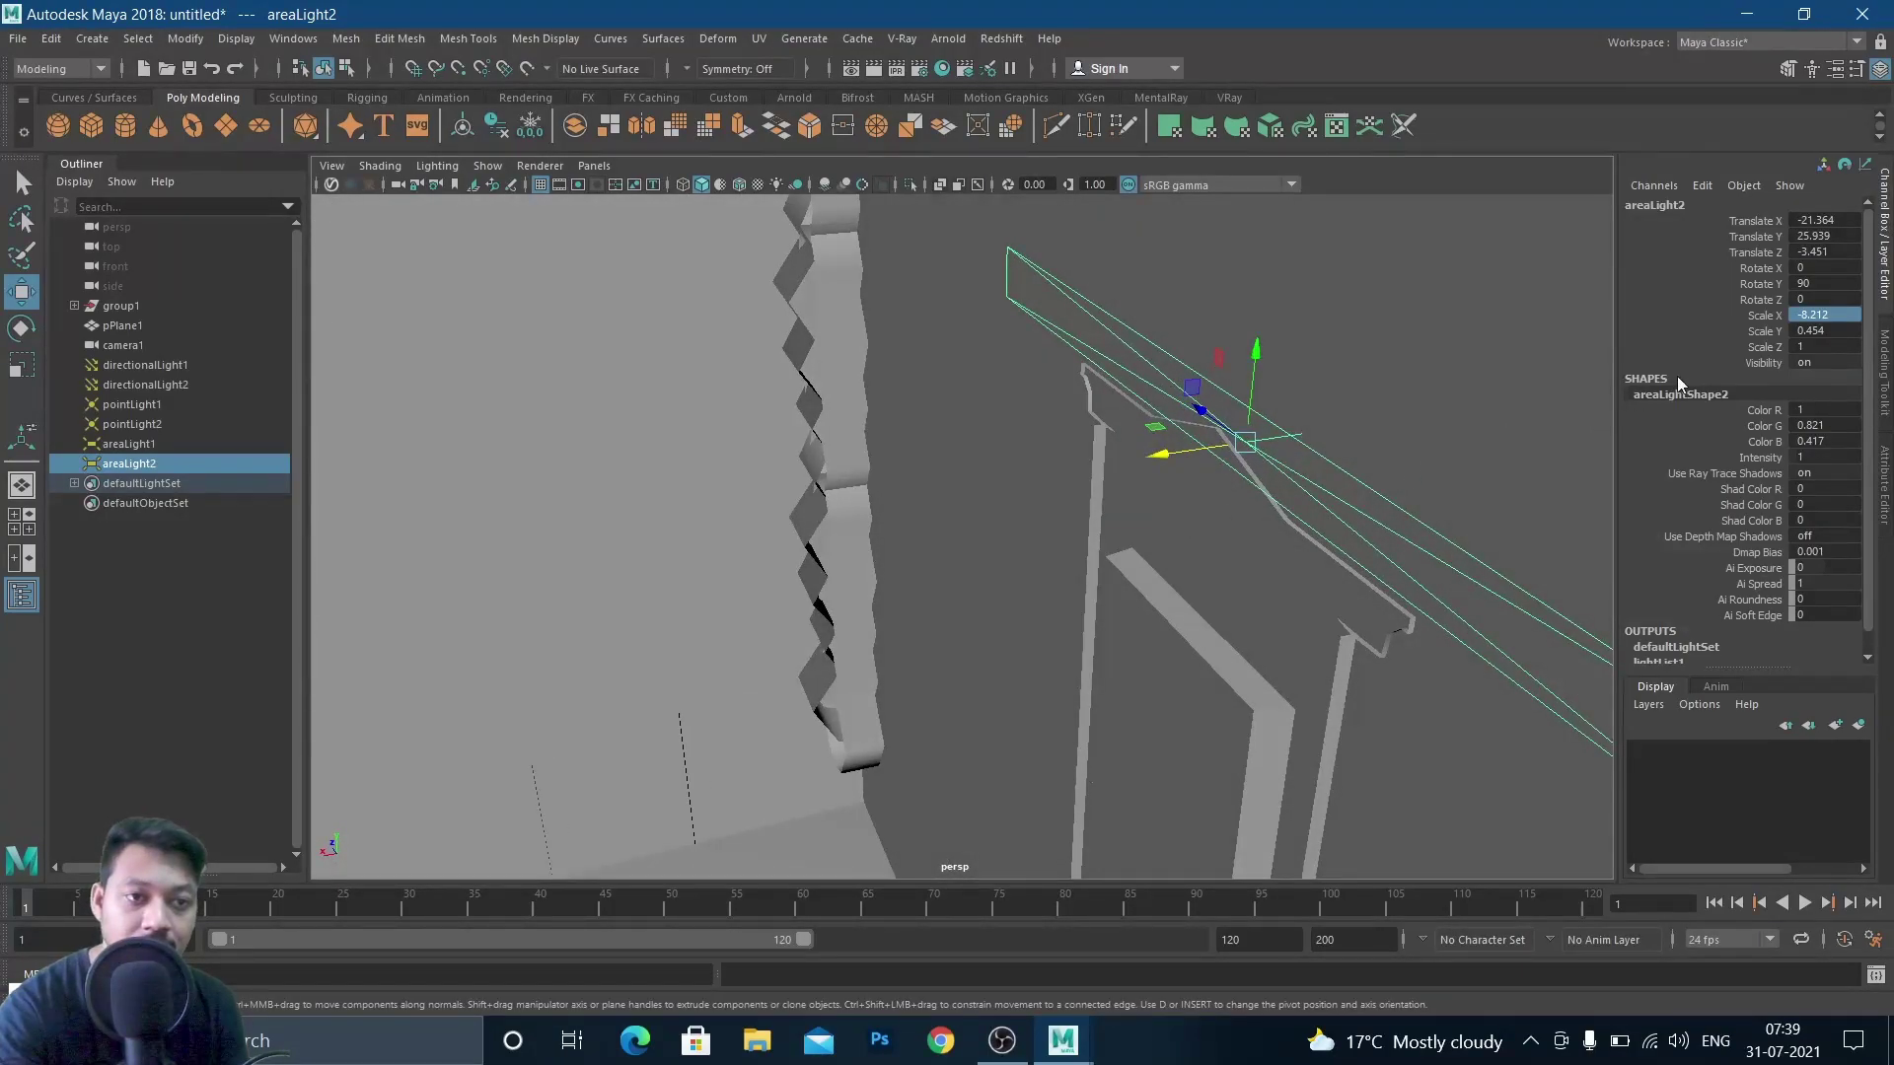
Set the copied area light's Scale X back to 8.212
double_click(1803, 316)
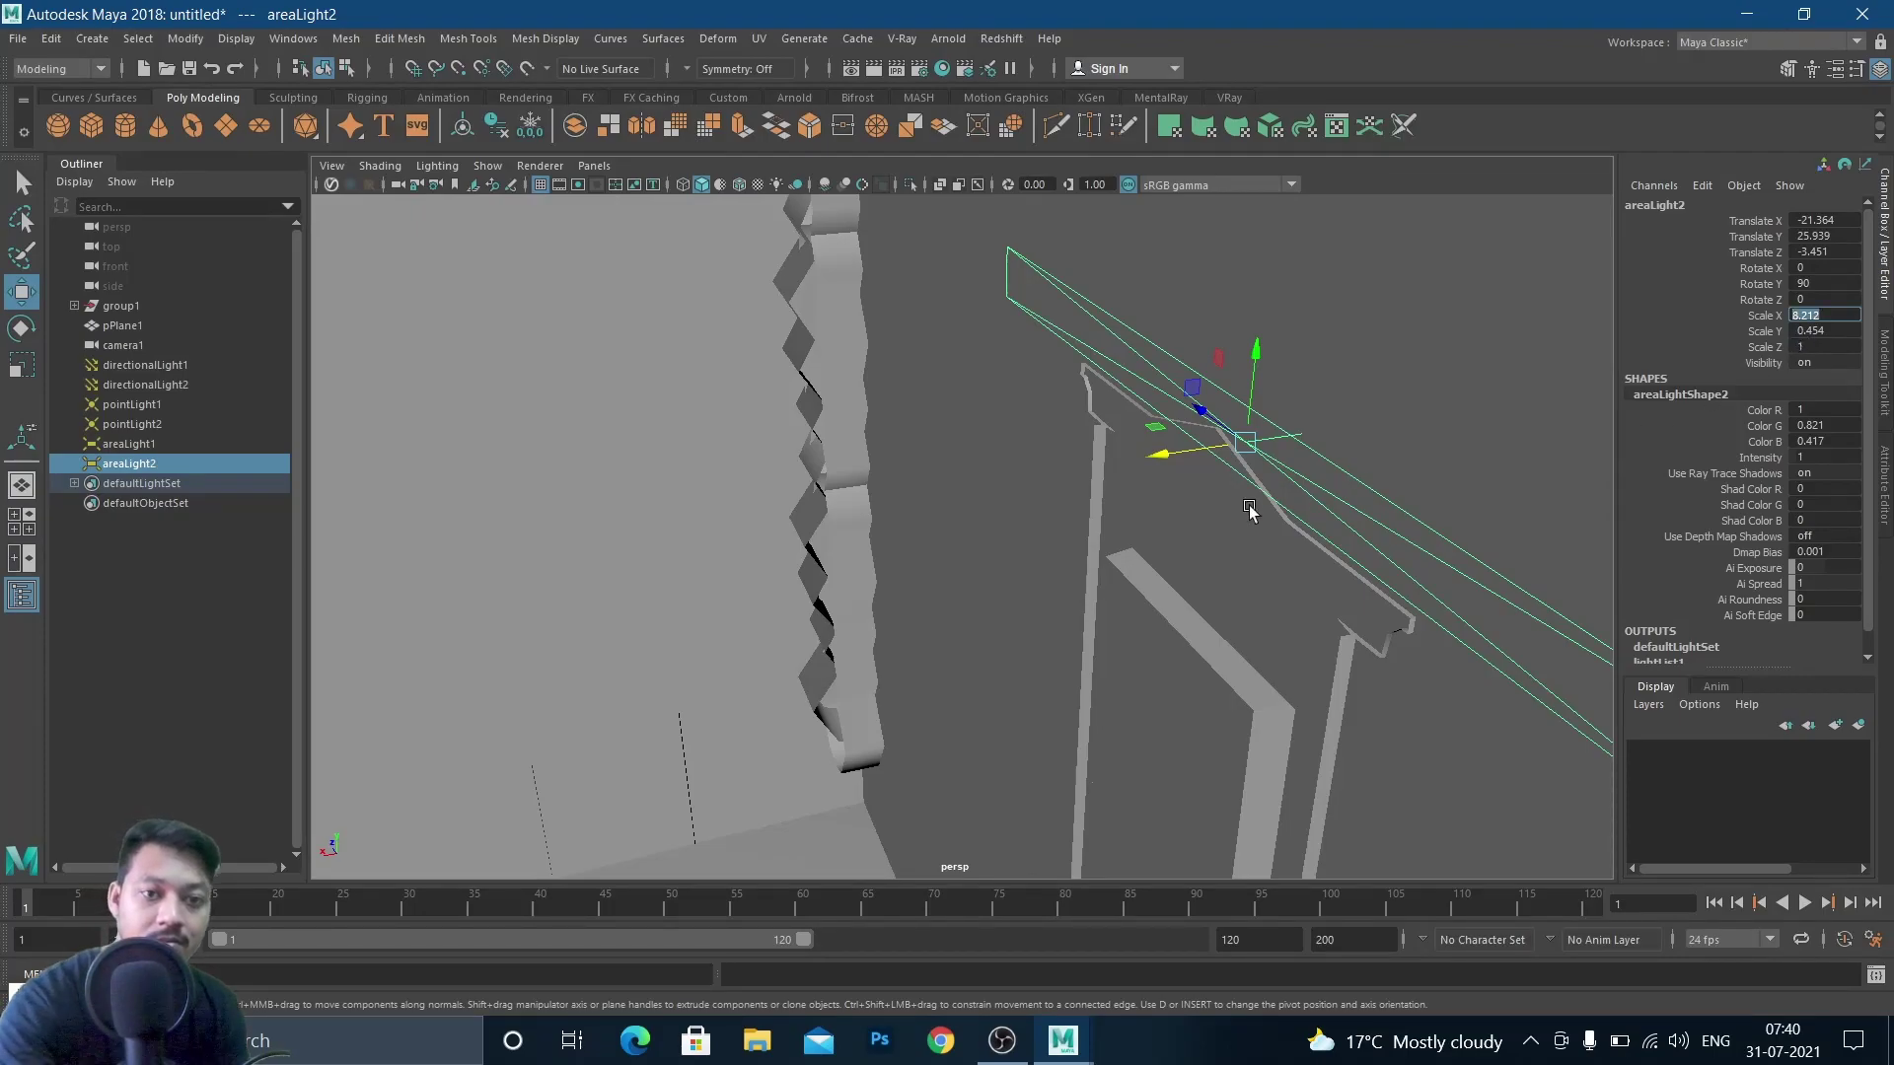
type("e")
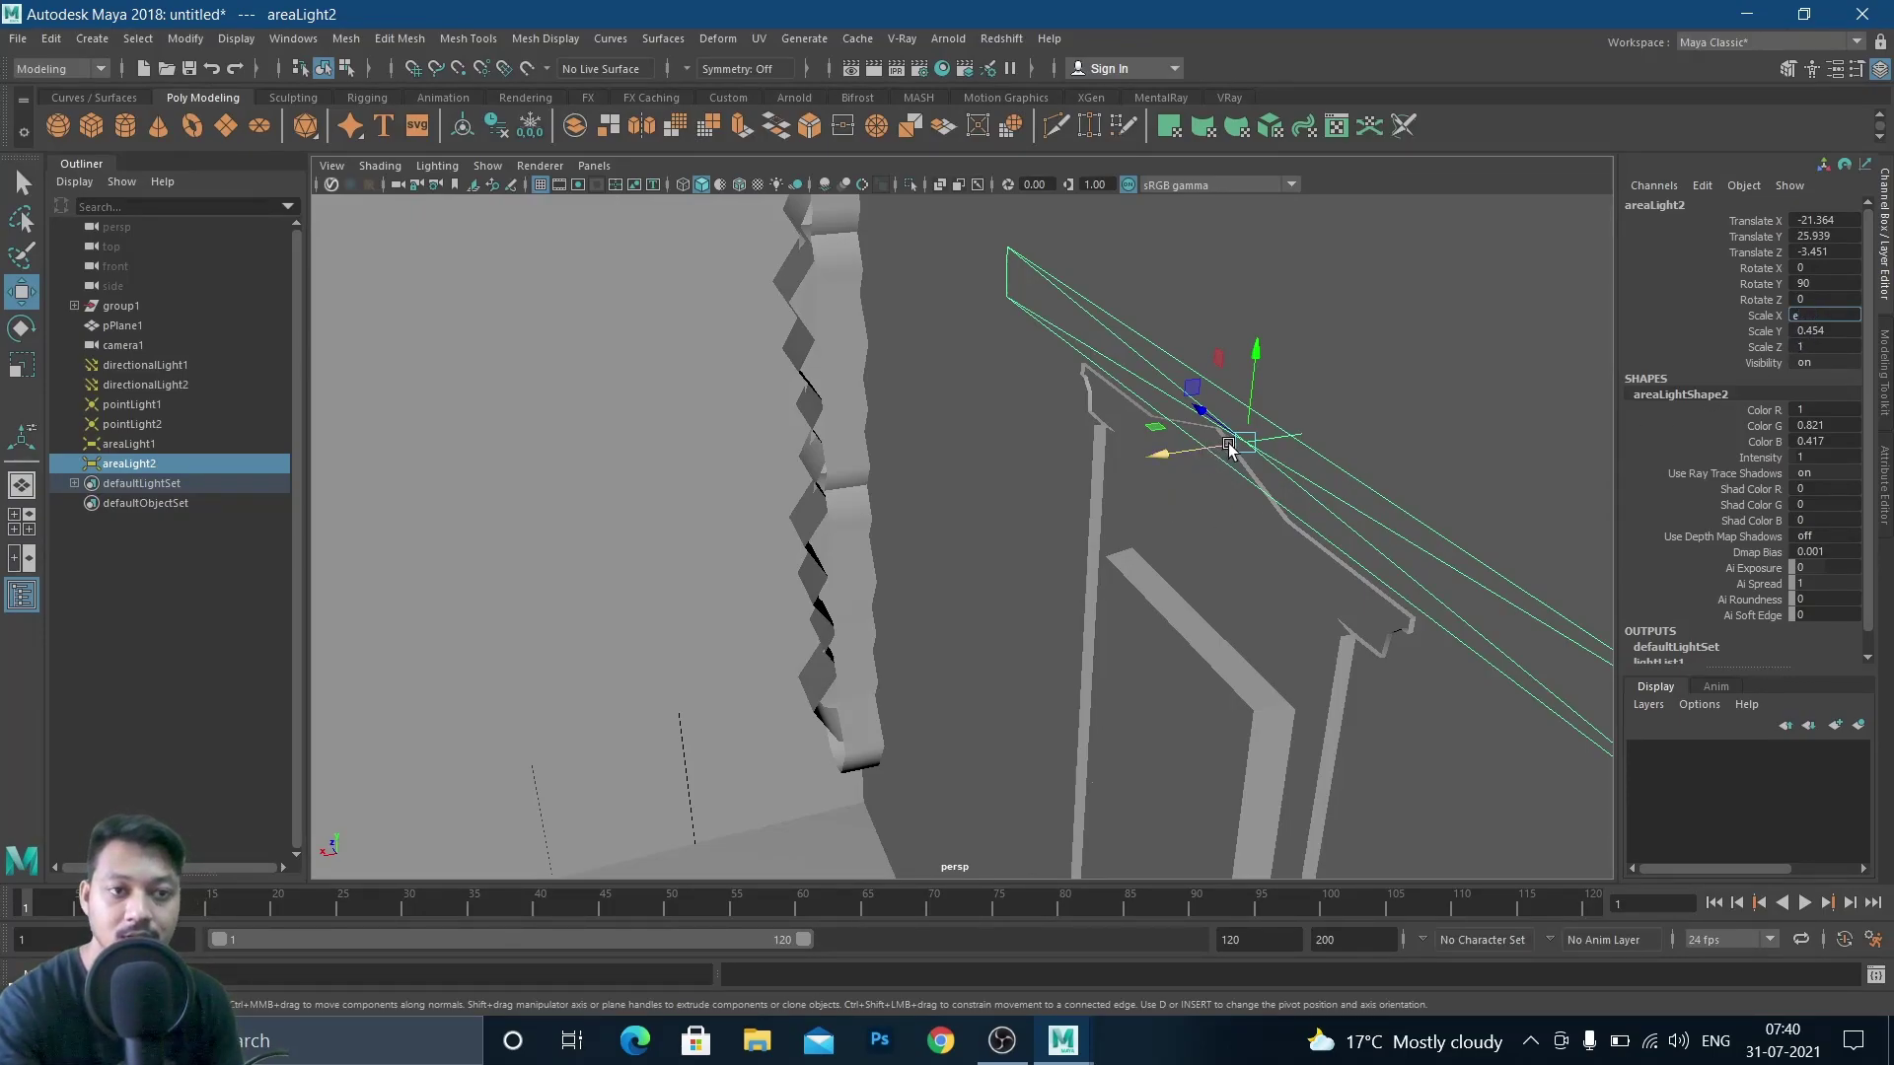
key("Return")
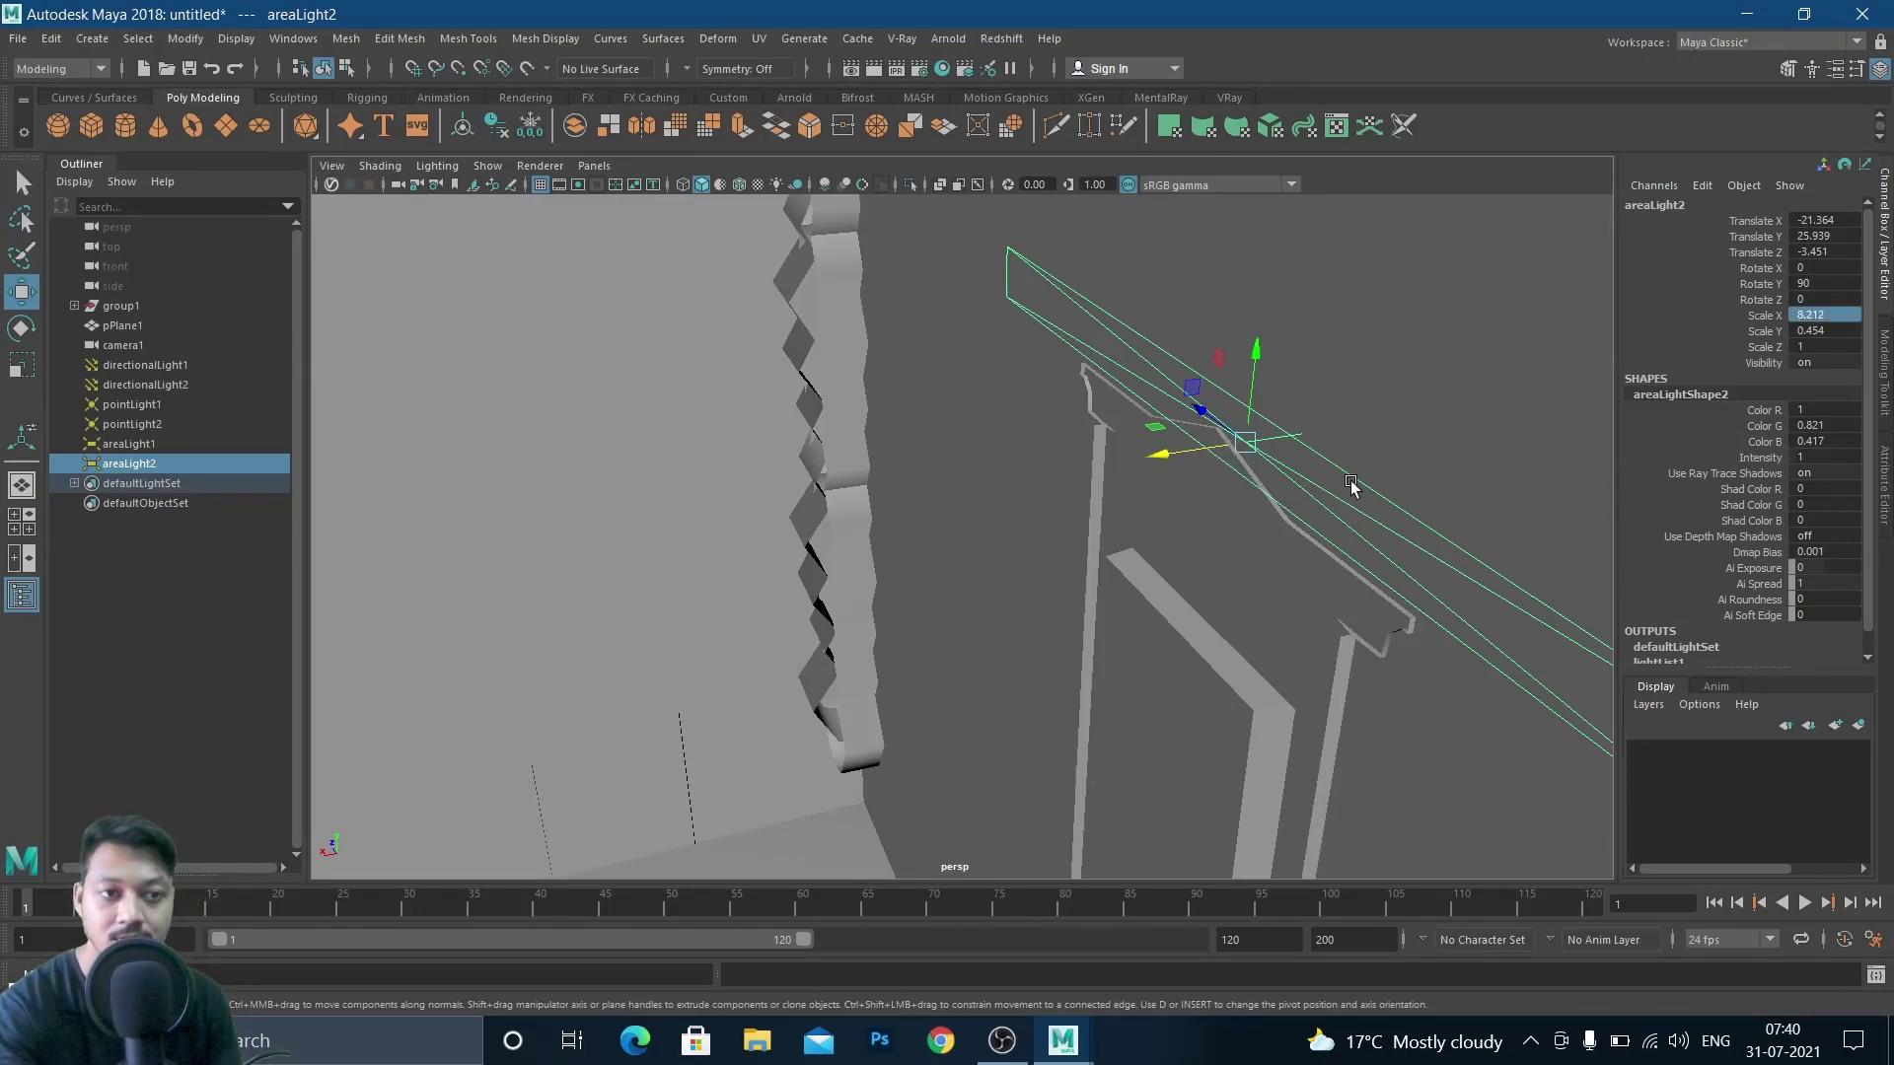
Rotate the copied area light 180 degrees on the X axis to reverse the direction it faces
left_click(1279, 493)
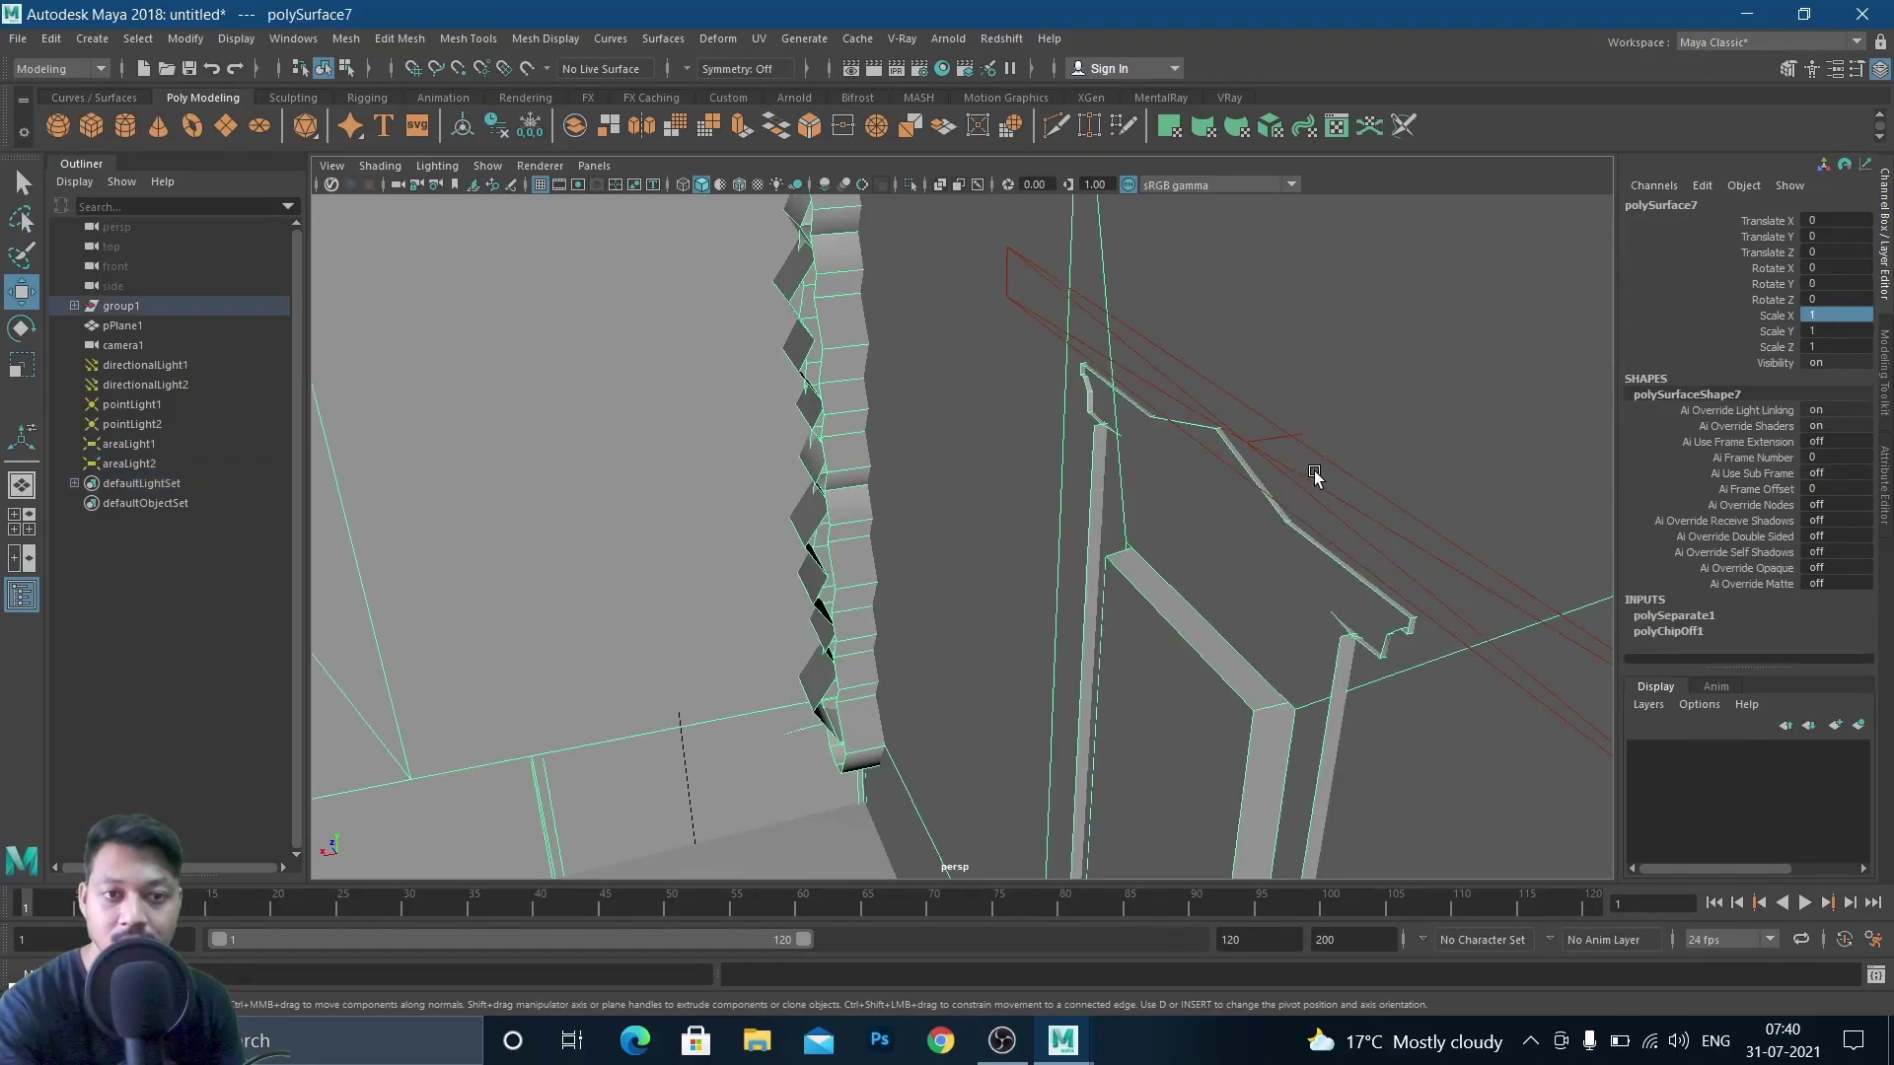
left_click(1314, 474)
key("e")
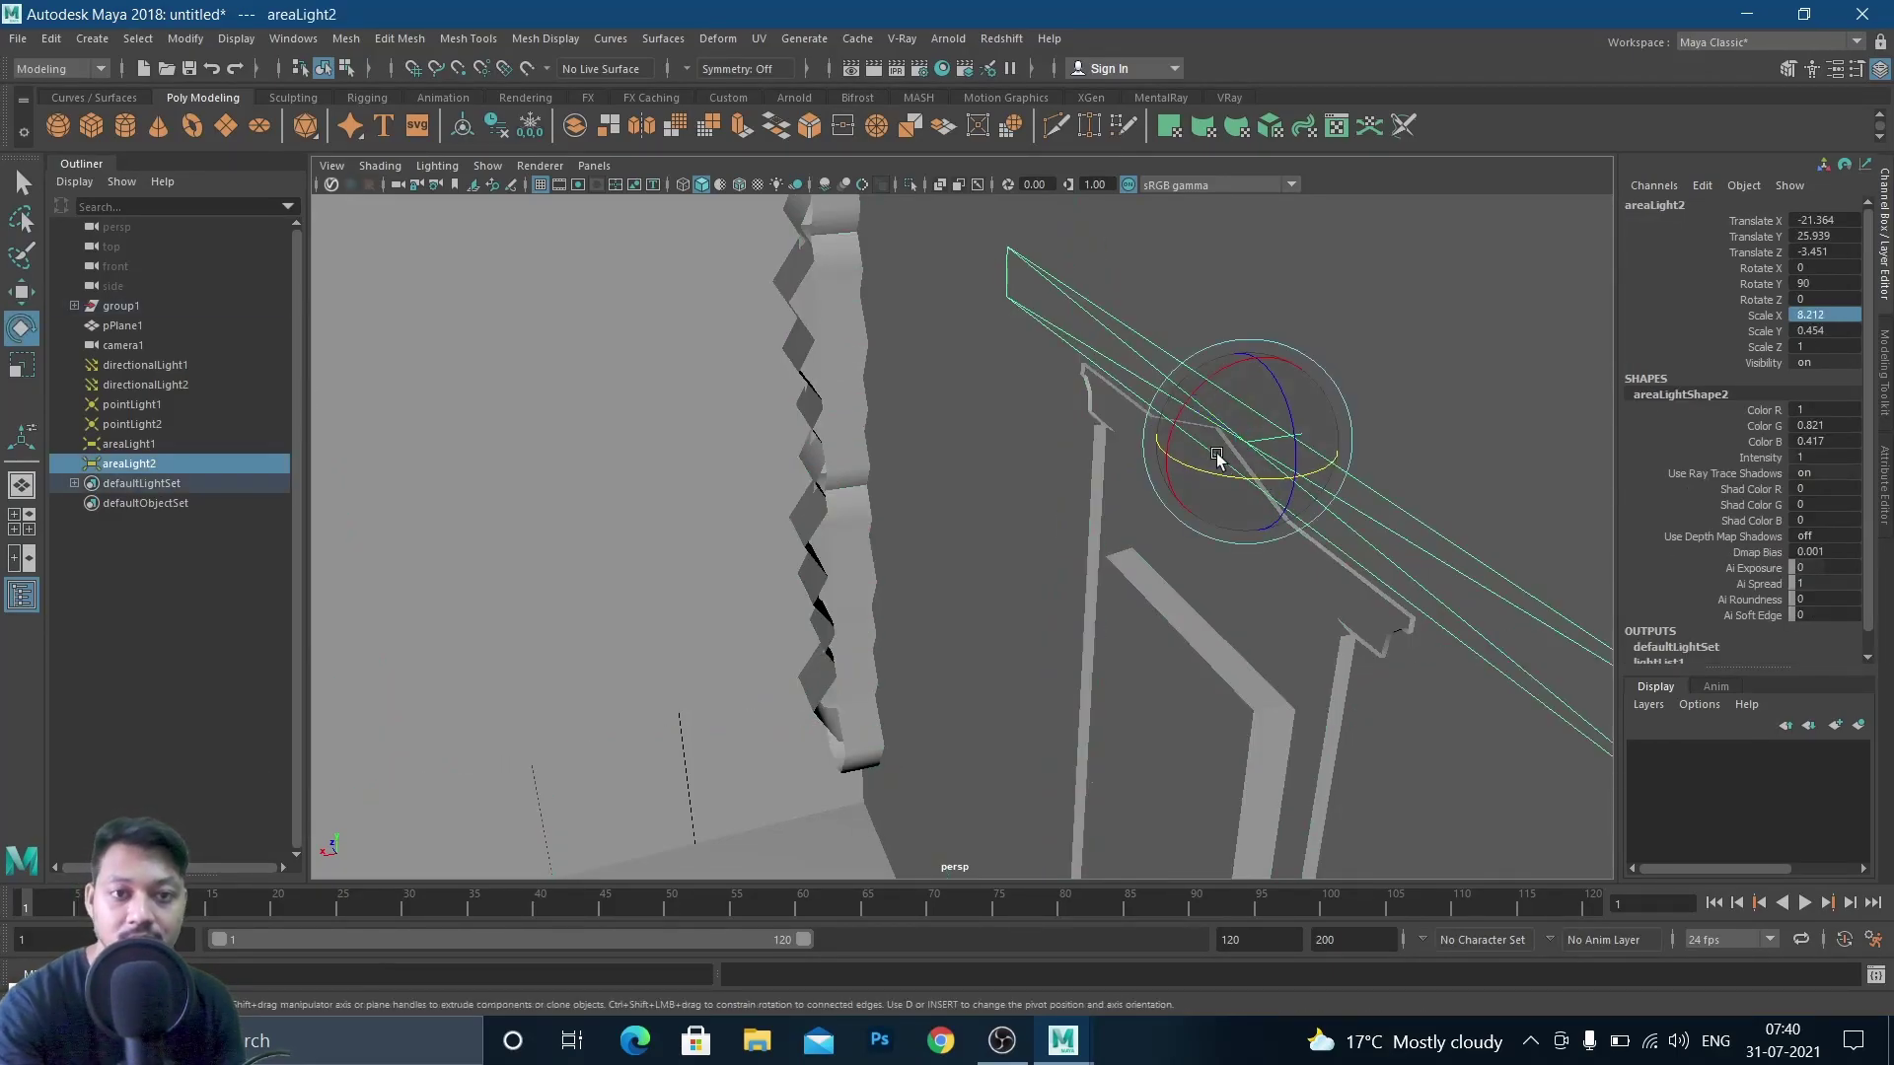
left_click_drag(1188, 424, 1305, 538)
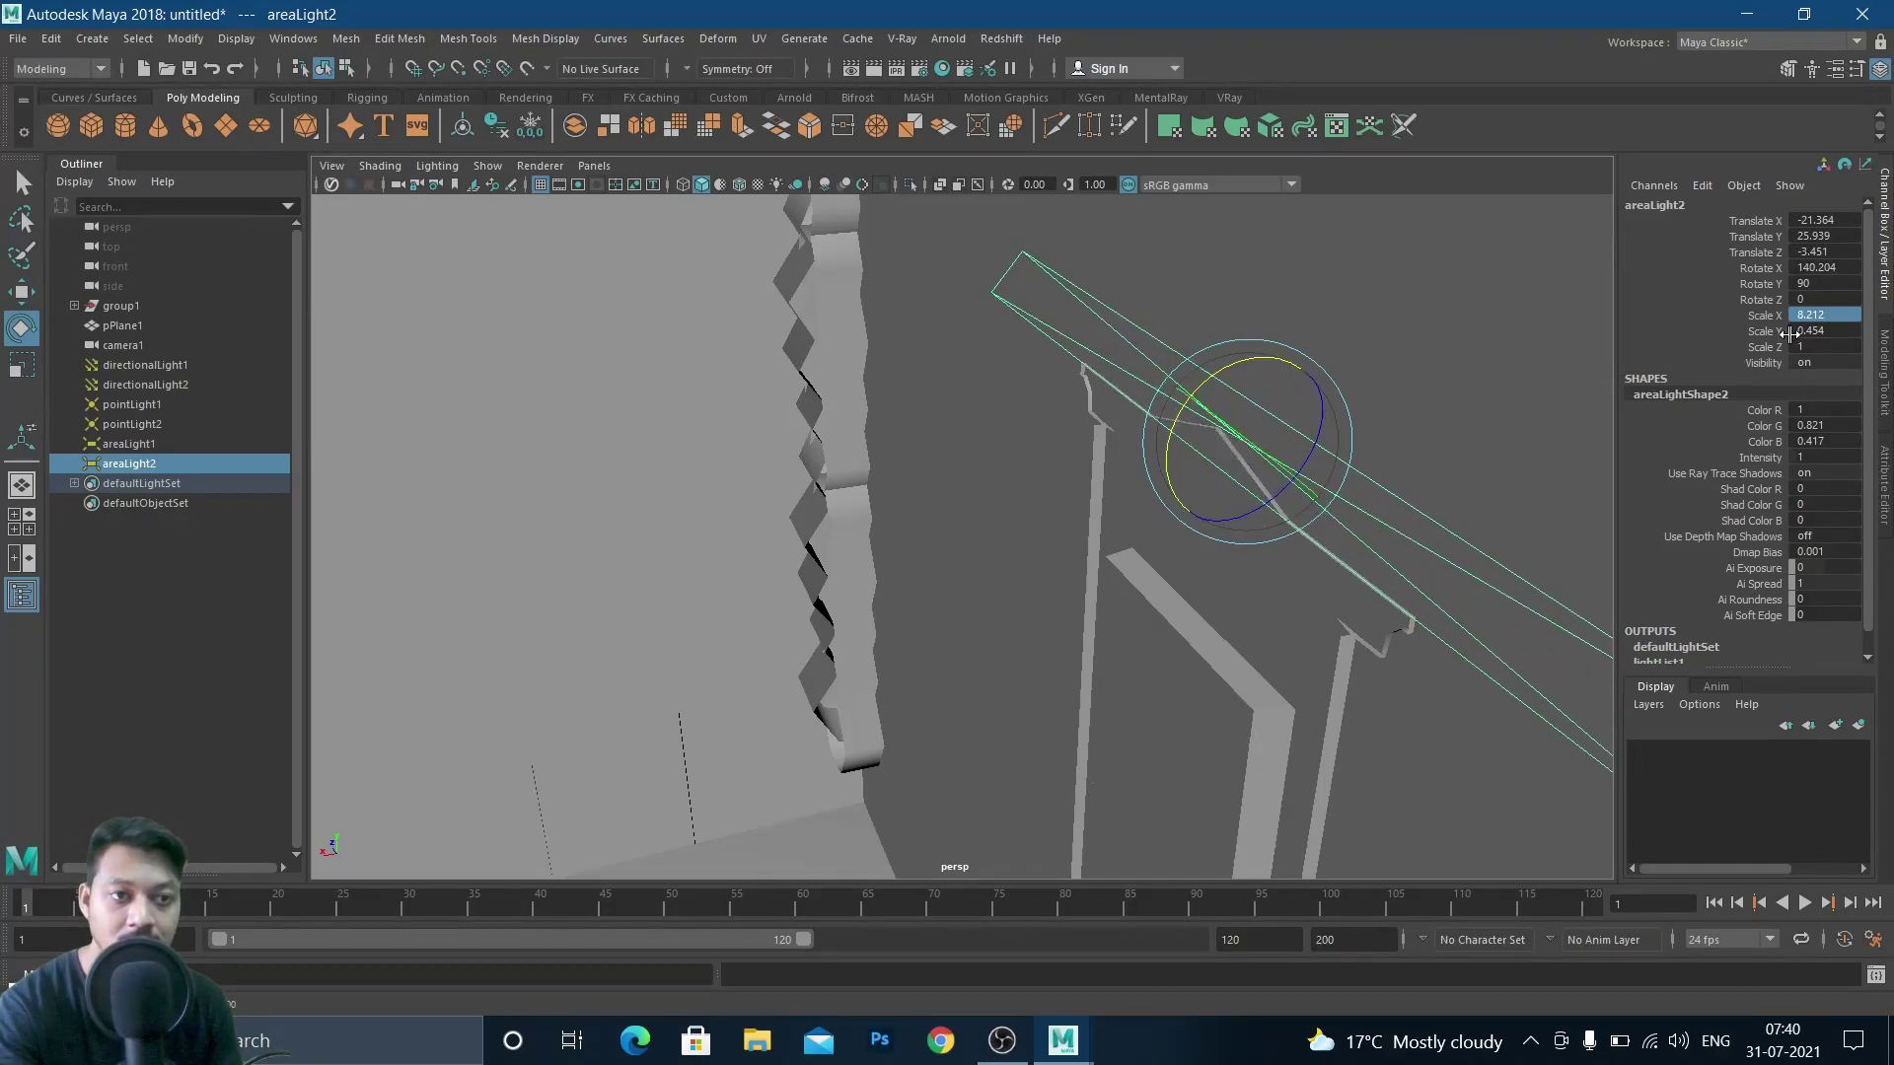
double_click(1853, 264)
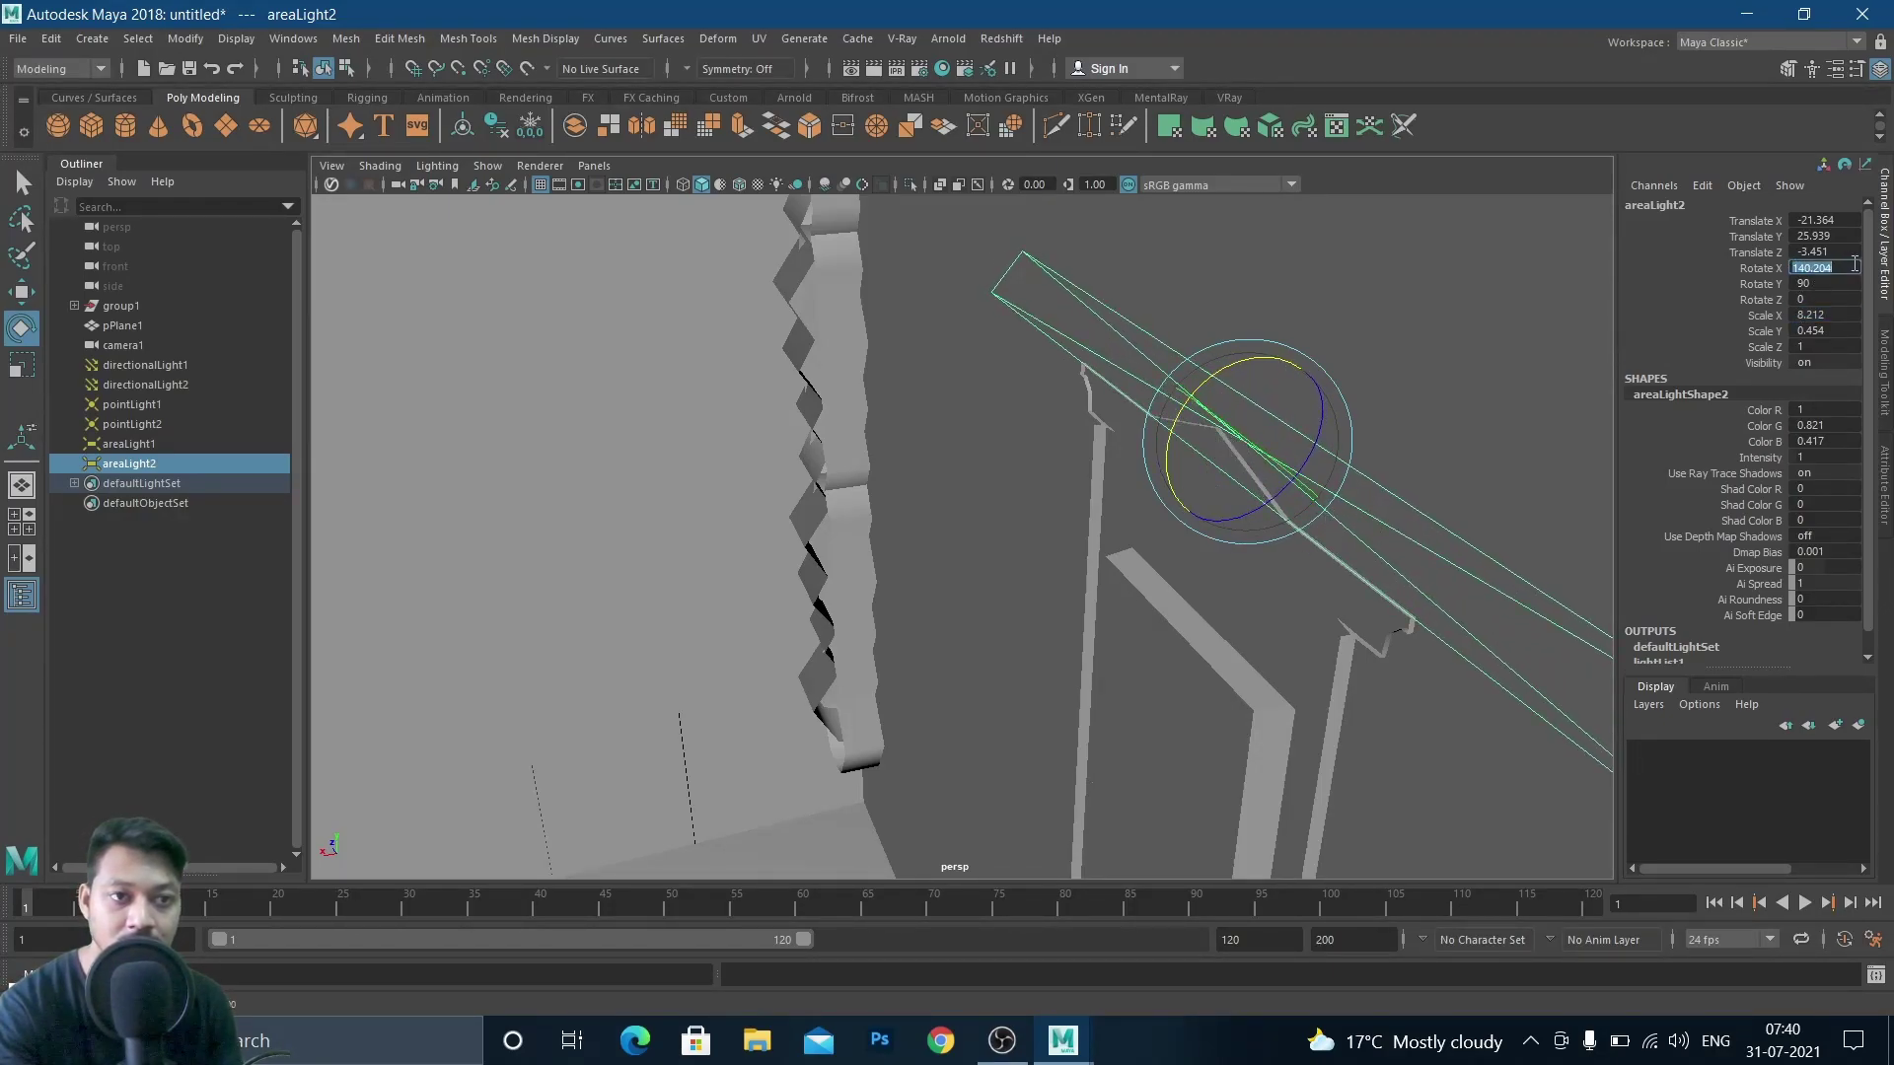
left_click_drag(1204, 389, 1180, 422)
double_click(1844, 267)
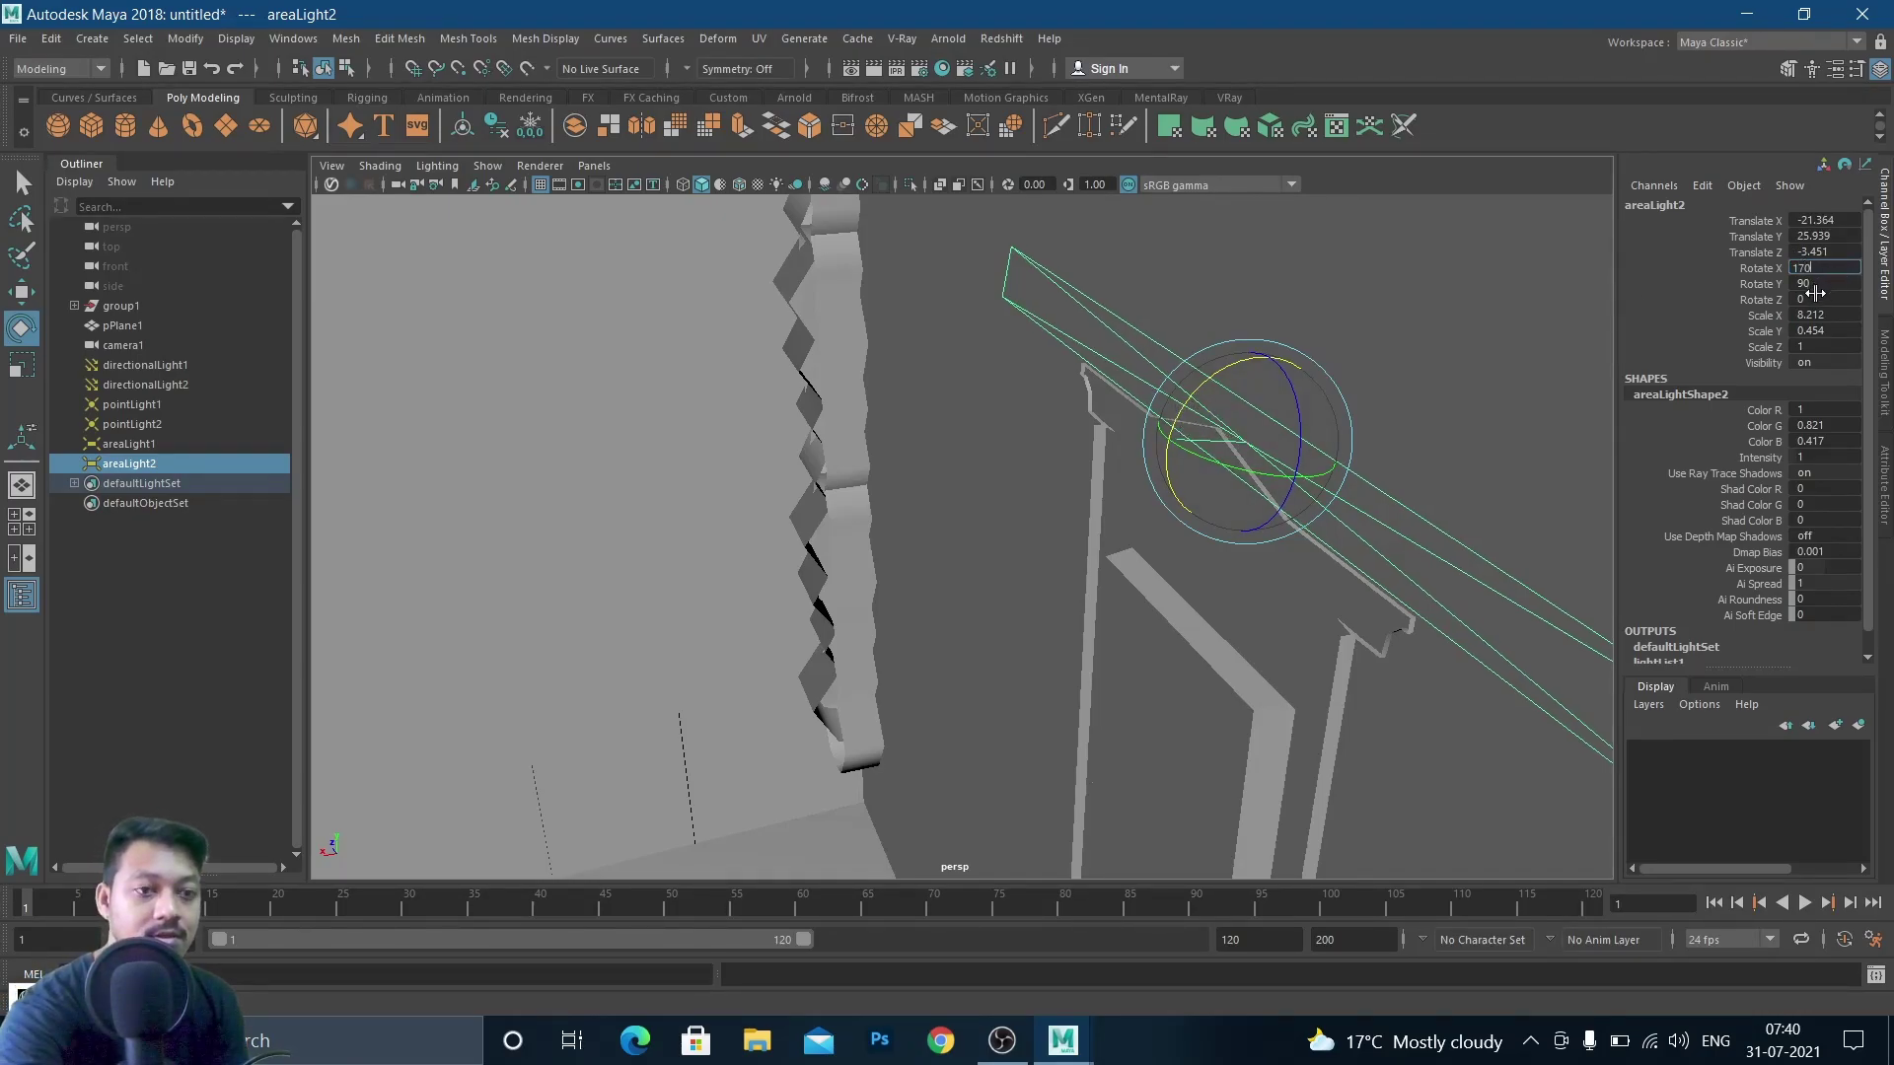
left_click_drag(1324, 550, 1104, 464, "alt")
double_click(1844, 267)
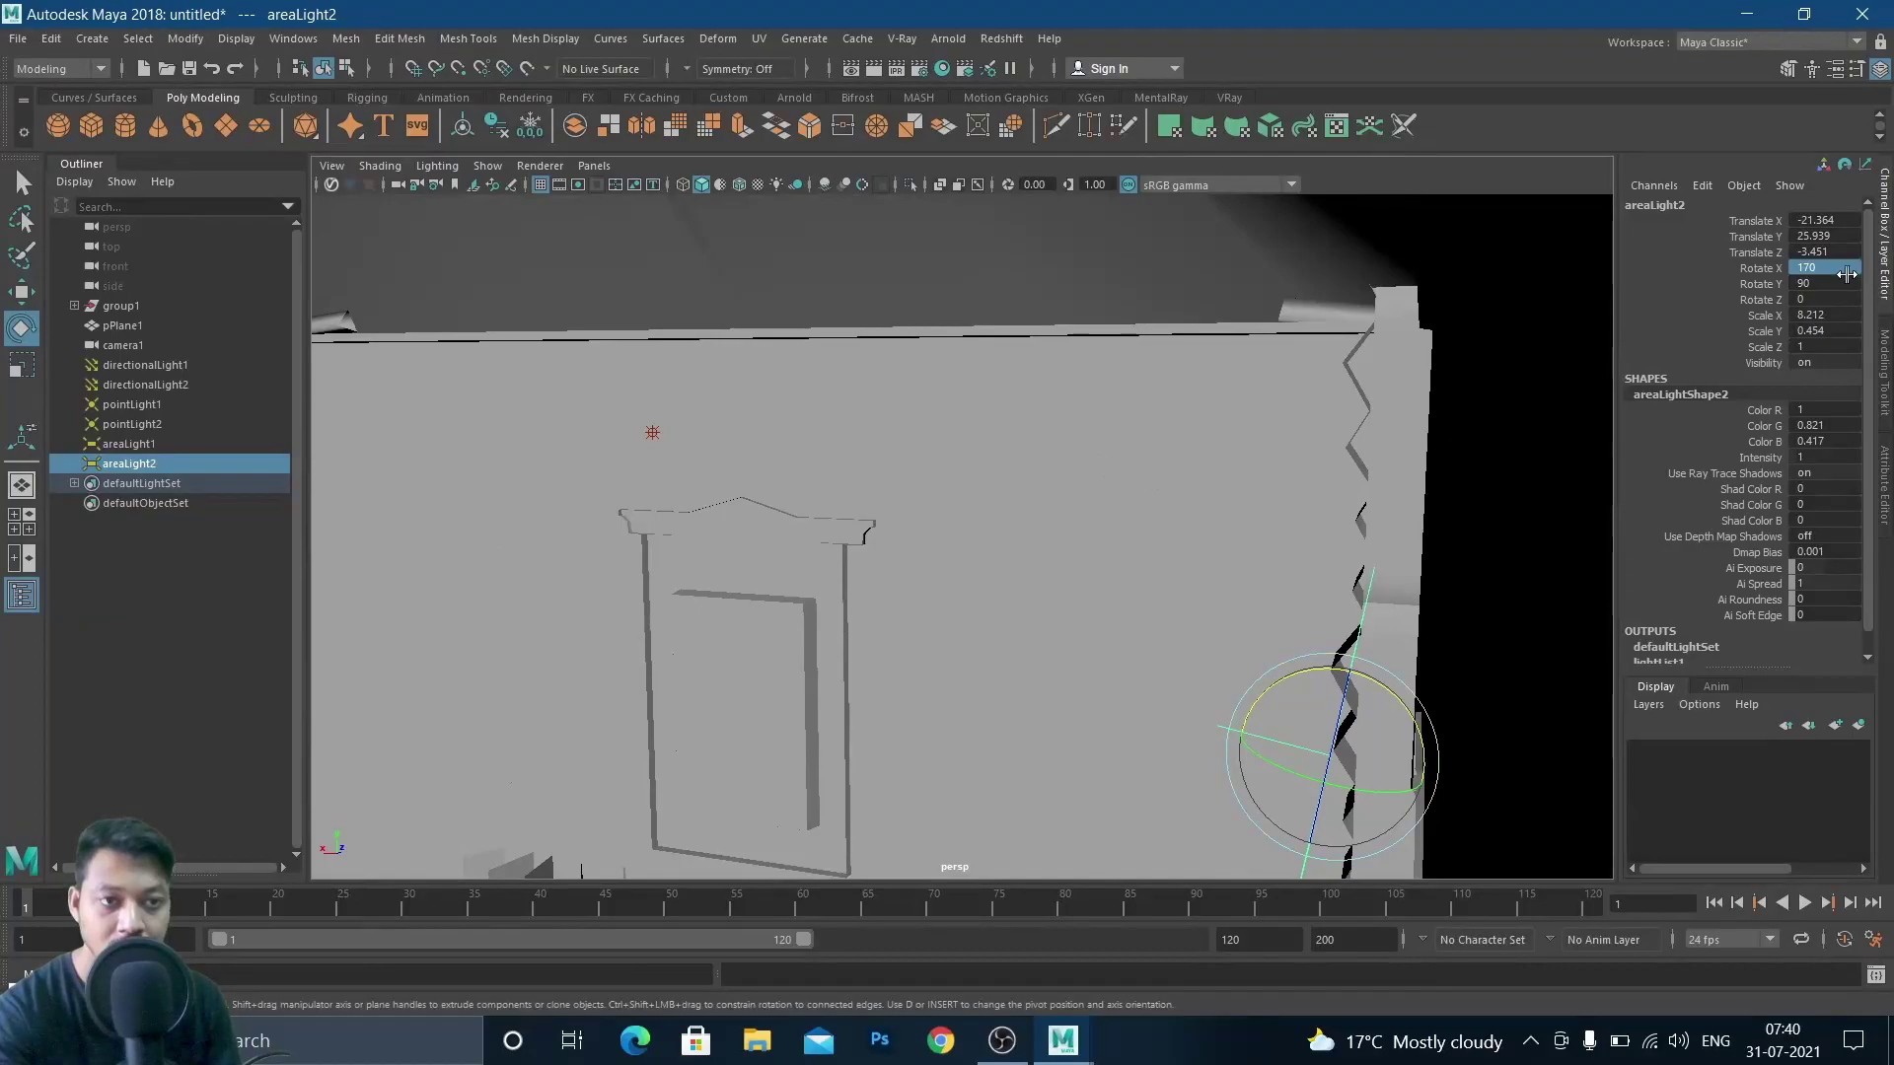
type("180")
key("Return")
Shift the copied area light slightly along the X axis, to about -22.05, beside the house's side wall
left_click_drag(1453, 561, 1420, 600, "alt")
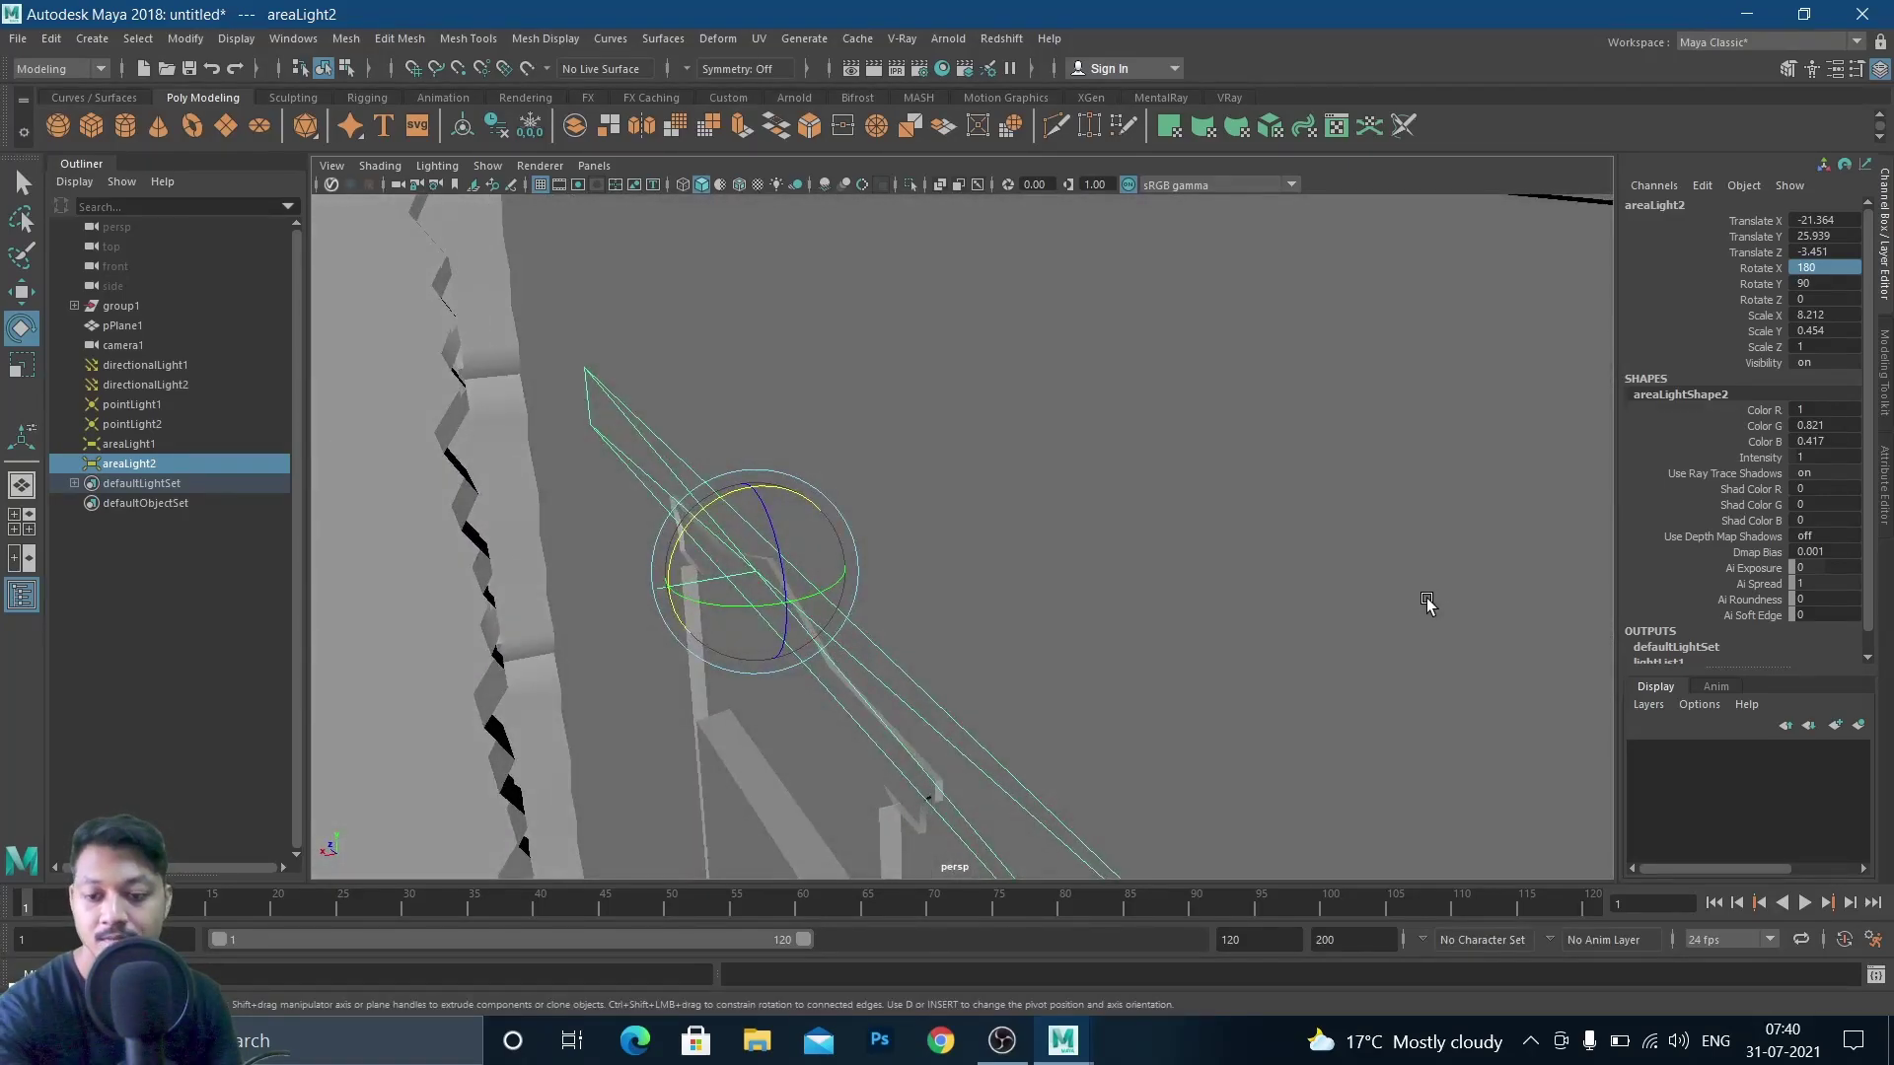
key("w")
left_click_drag(663, 587, 737, 588)
left_click_drag(1061, 589, 870, 562, "alt")
key("f")
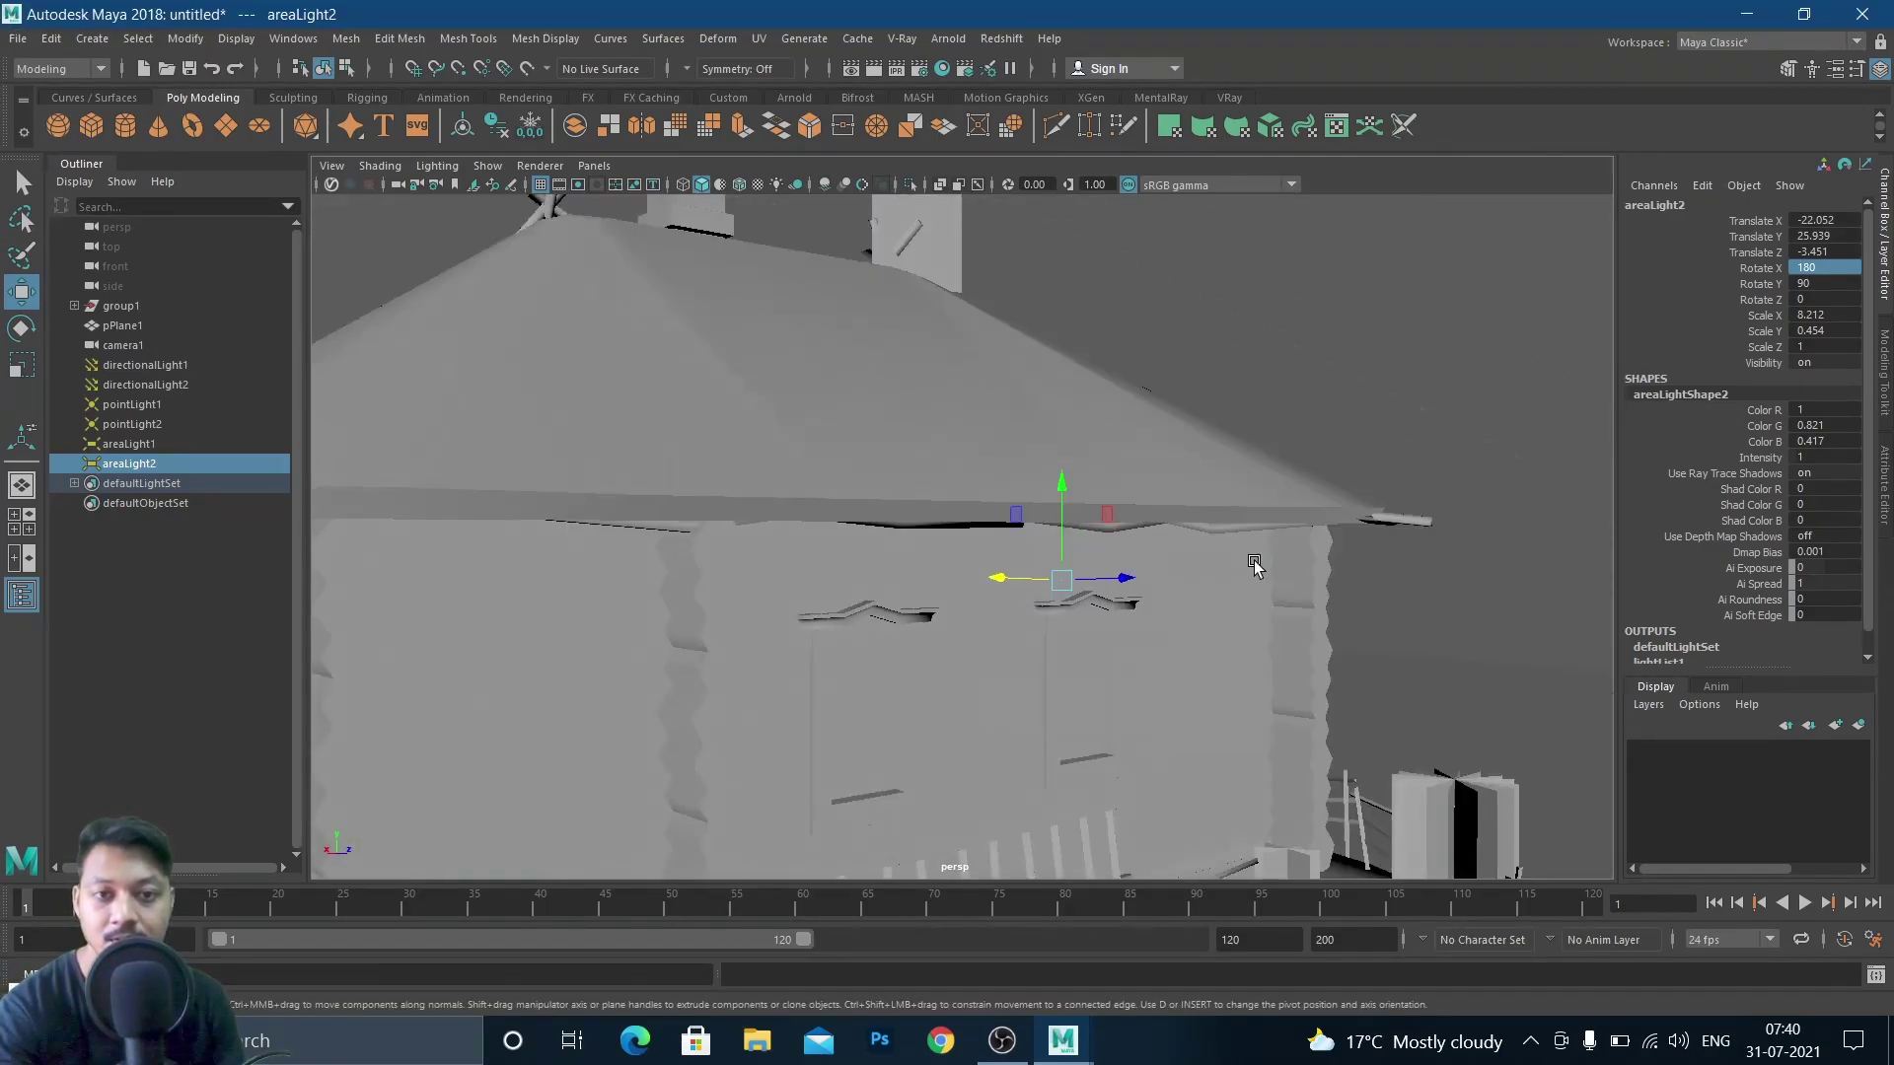
Test-render the house through camera1 with V-Ray and minimize the frame buffer
key("space")
key("space")
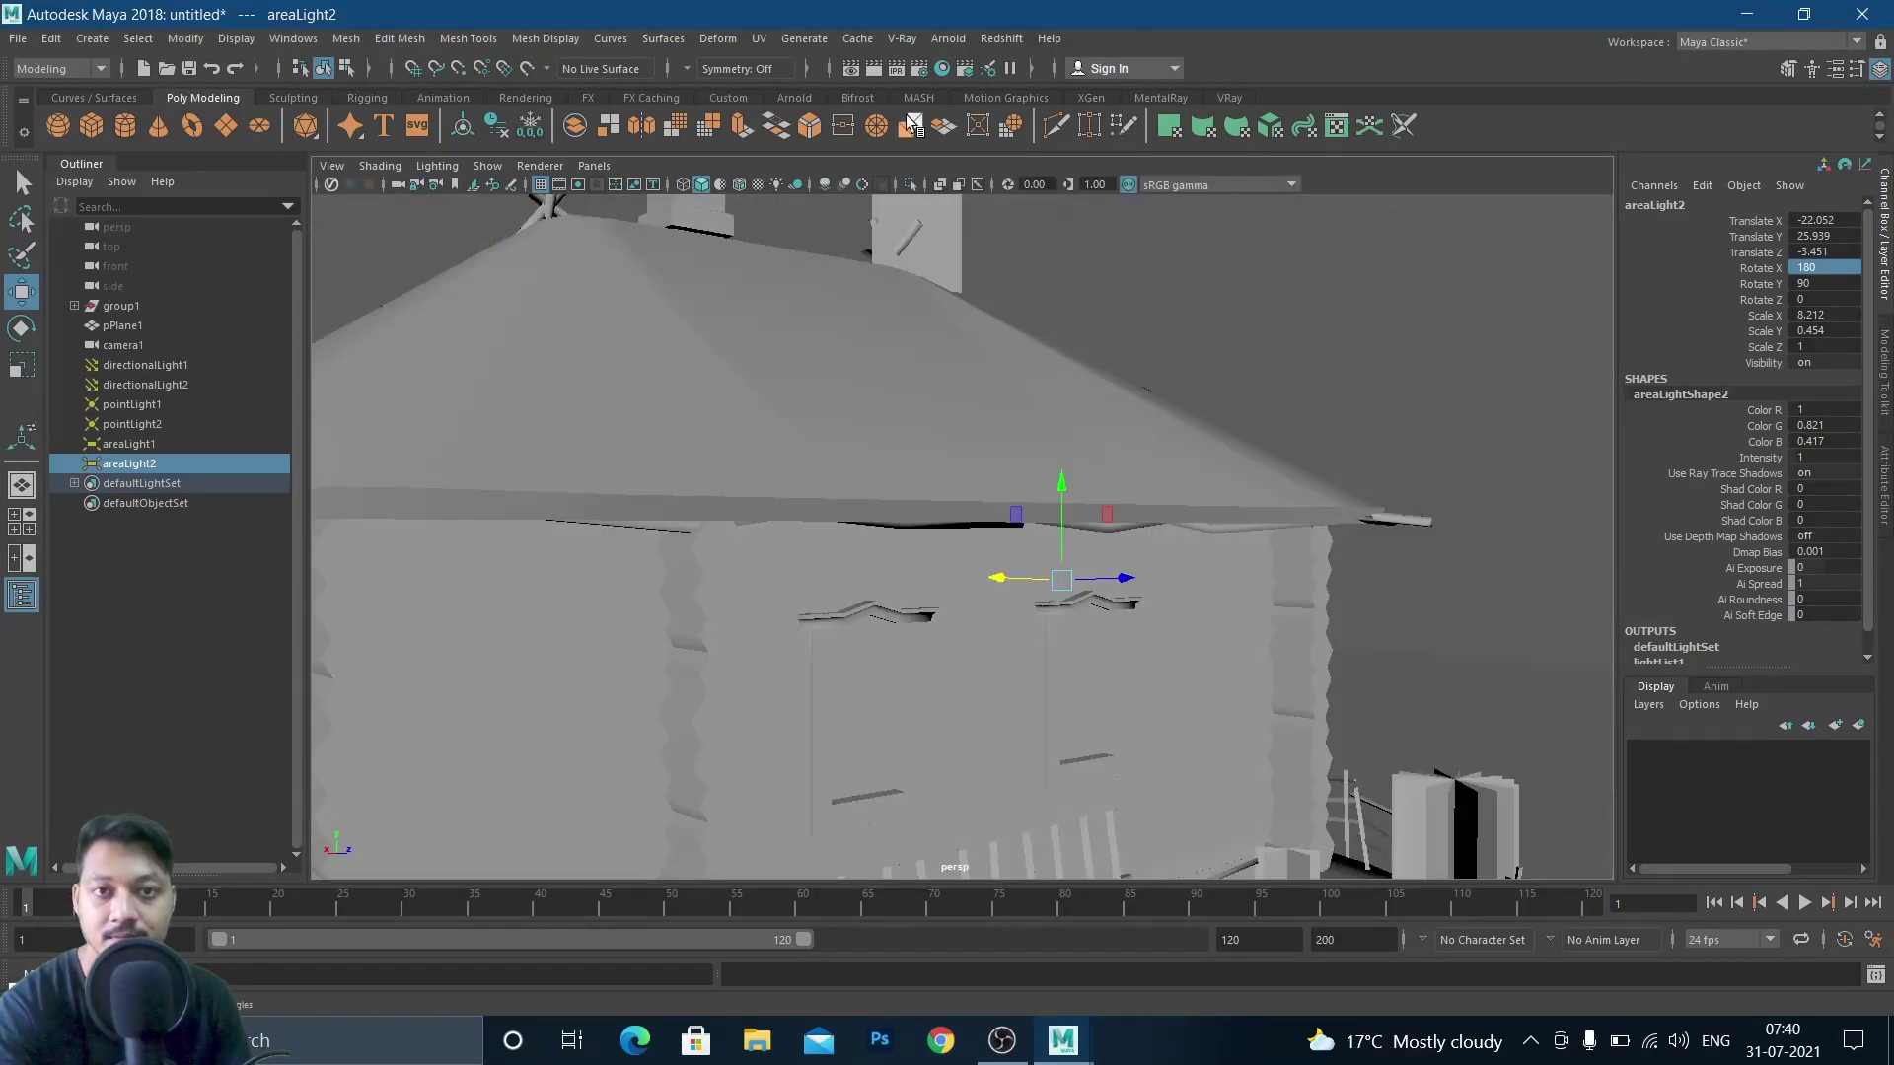
left_click(848, 73)
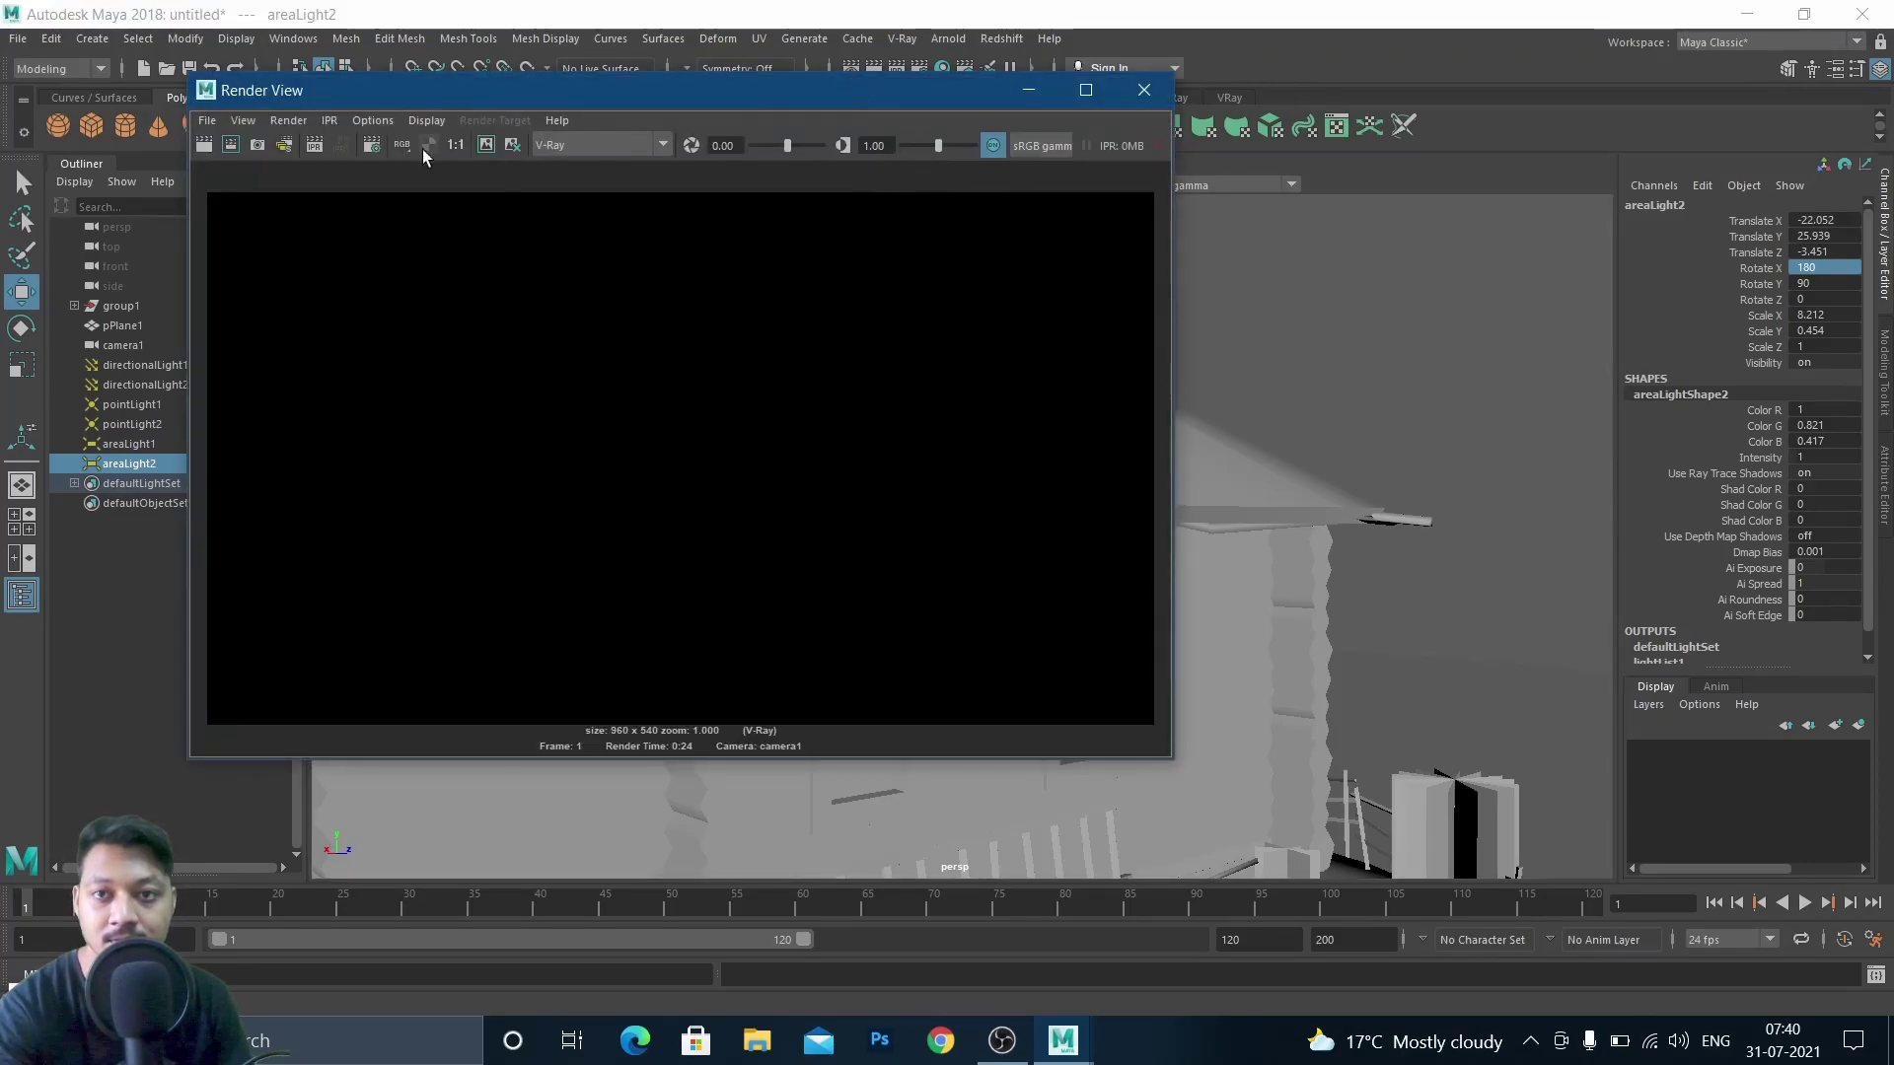
left_click(204, 148)
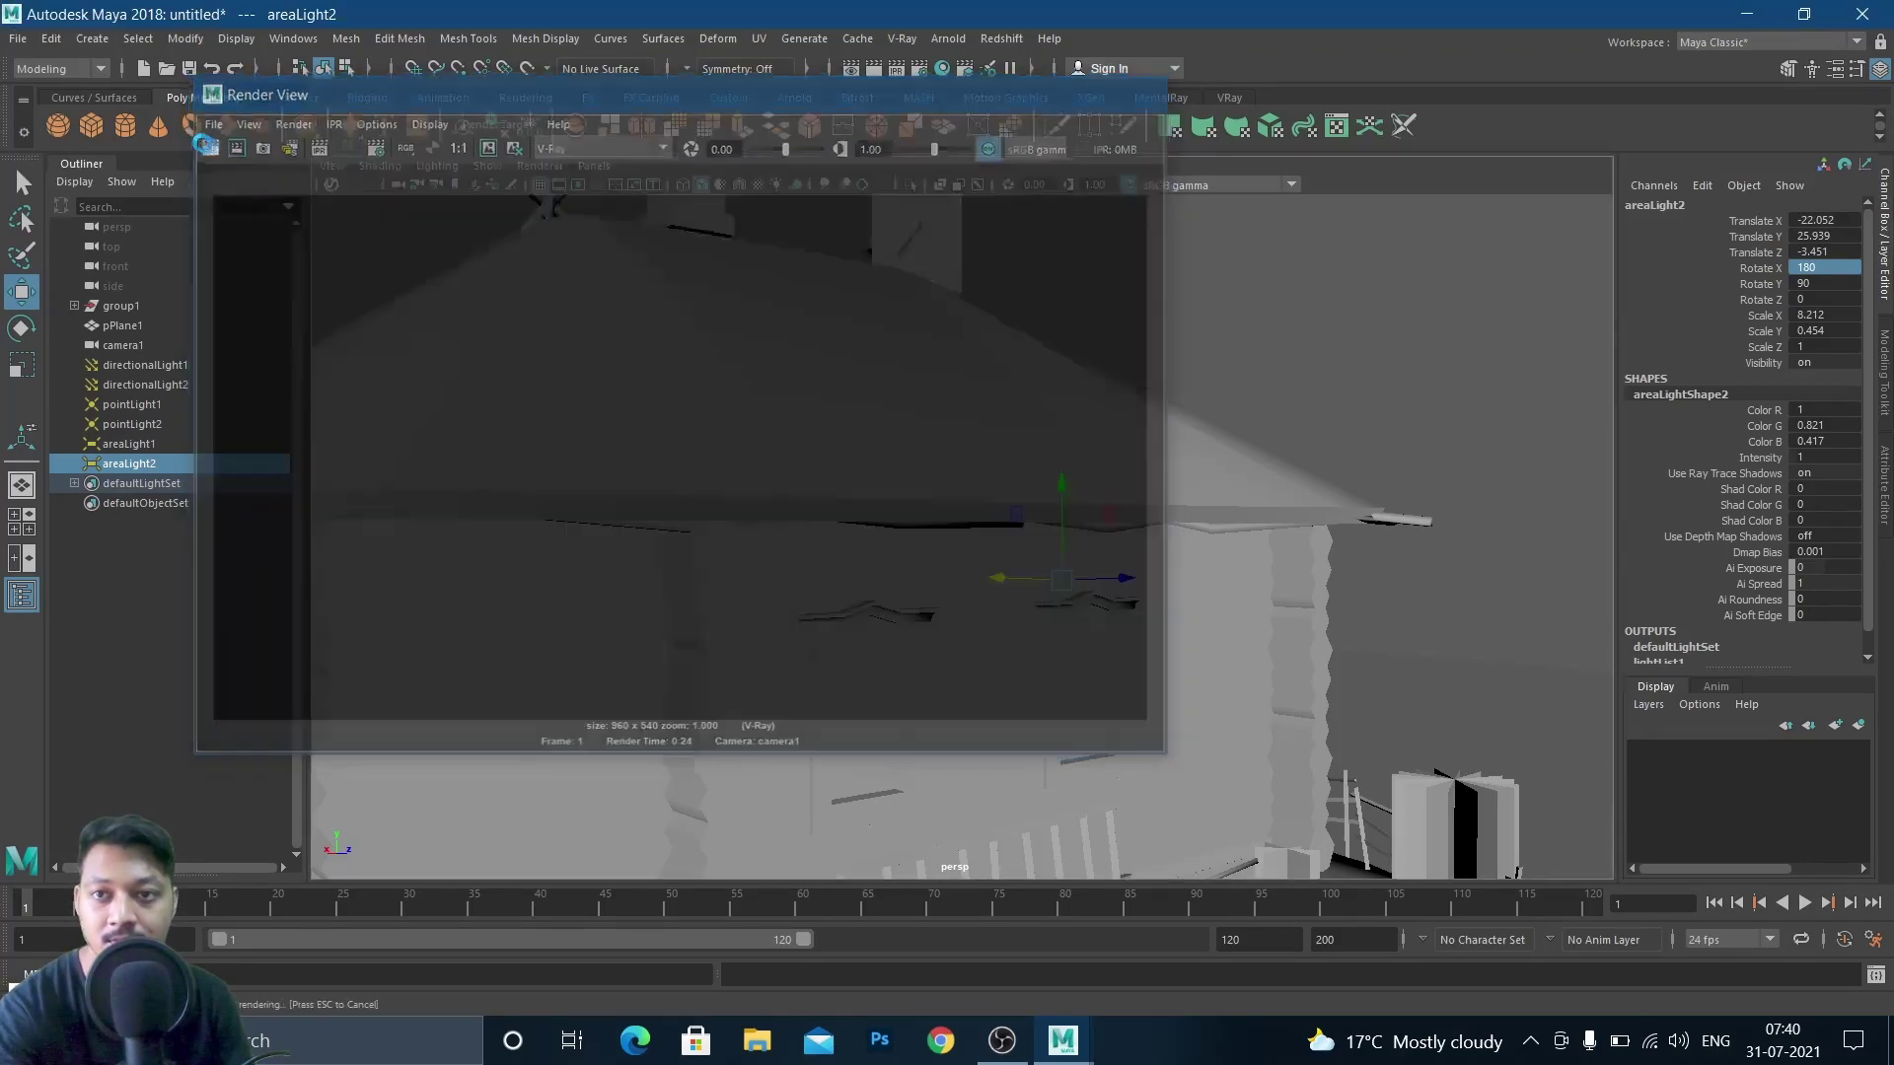
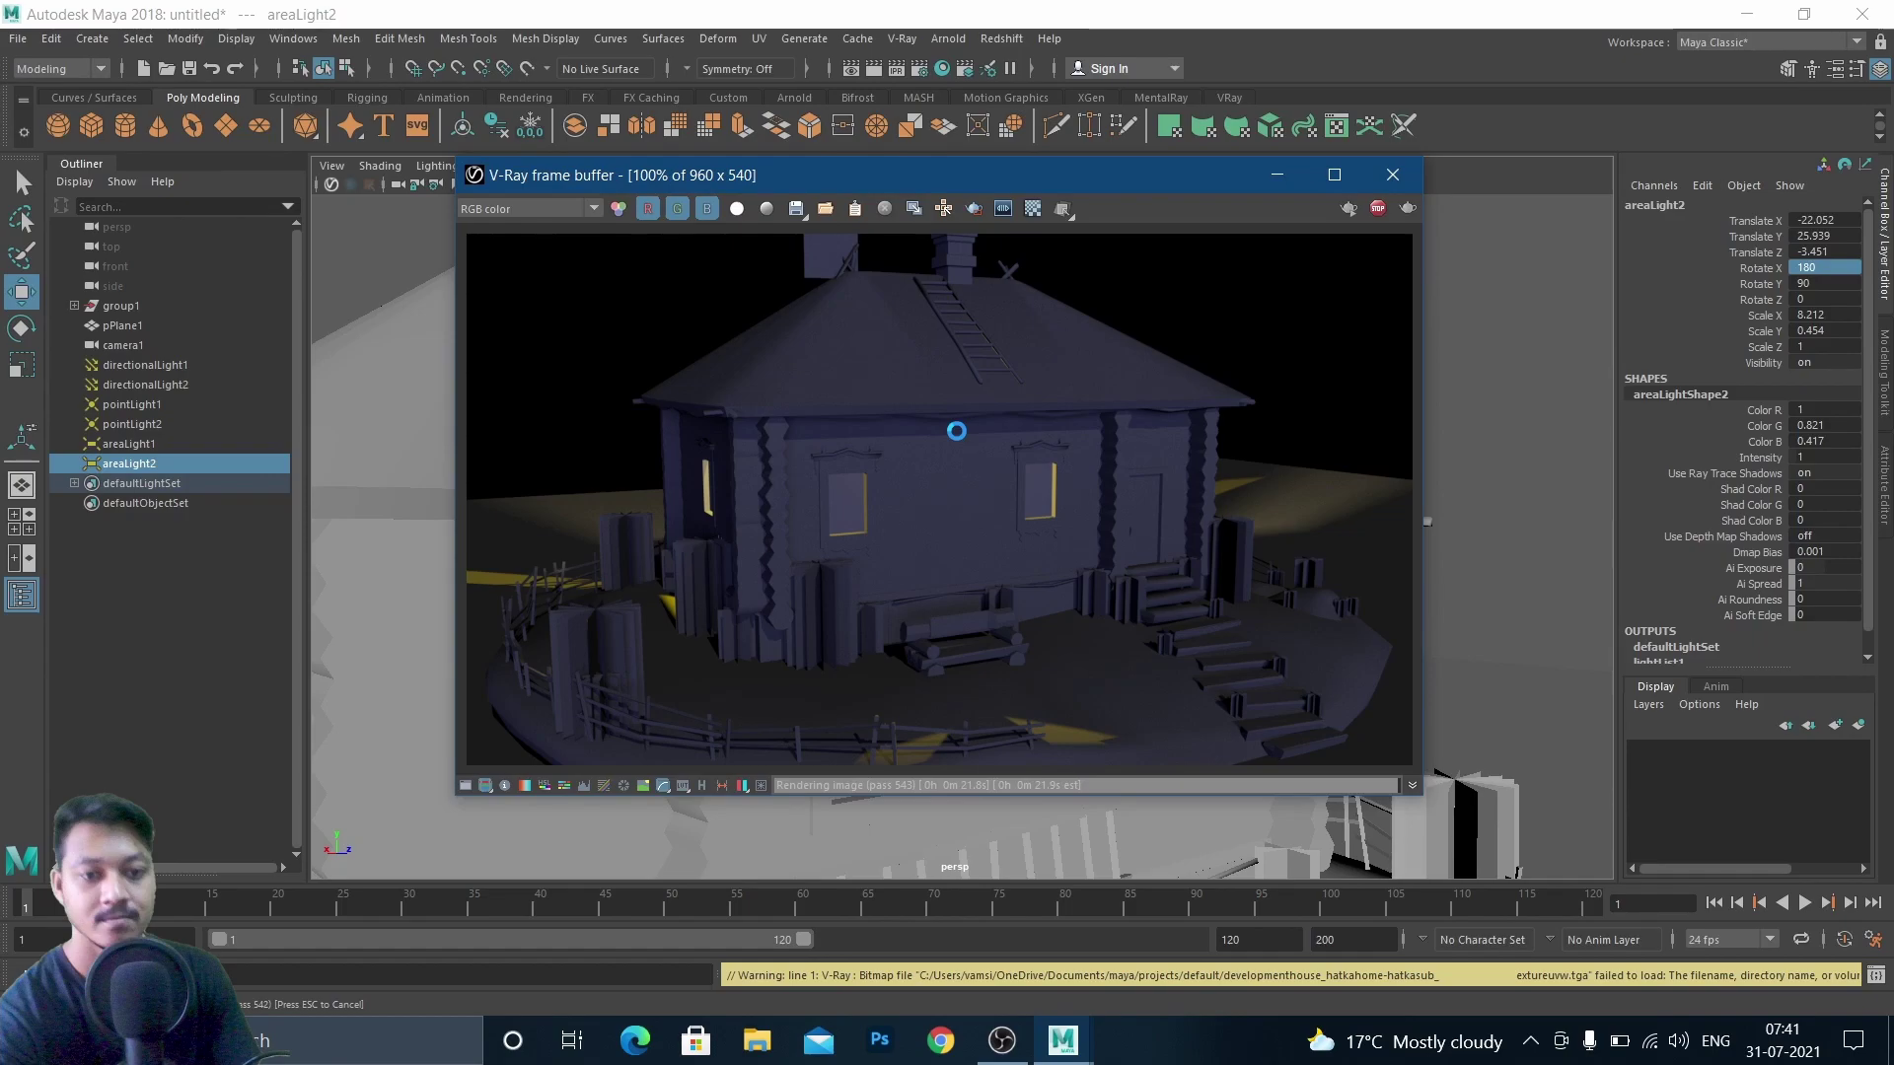
left_click(1284, 172)
Select the window panes around the house and assign them a new Blinn material
scroll(986, 561, "down", 3)
left_click_drag(1007, 687, 915, 700, "alt")
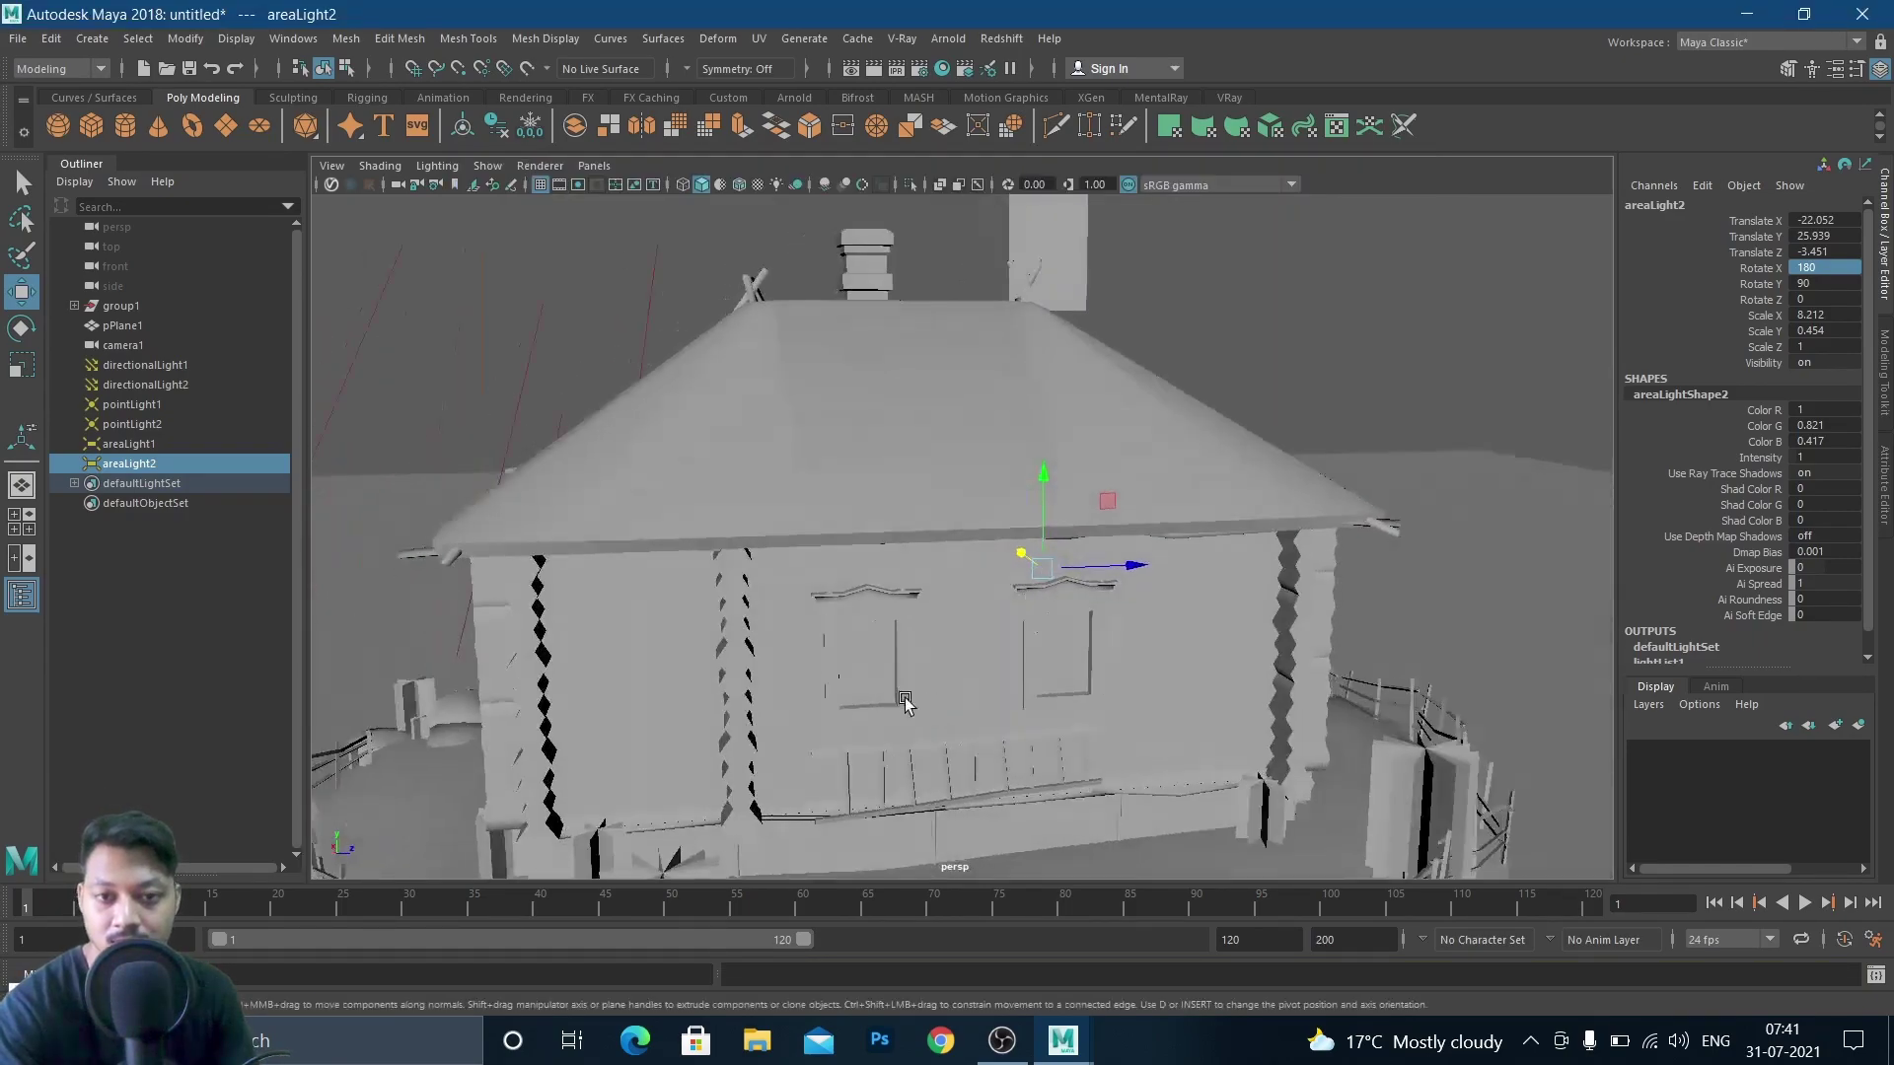
left_click(863, 674)
left_click(1054, 673, "shift")
left_click_drag(1239, 681, 1022, 671, "alt")
left_click(1354, 723, "shift")
left_click_drag(1408, 723, 1176, 706, "alt")
left_click(810, 615, "shift")
left_click(1344, 663, "shift")
left_click_drag(1345, 660, 1196, 710, "alt")
left_click(771, 708, "shift")
left_click_drag(1069, 723, 868, 696, "alt")
right_click(868, 696)
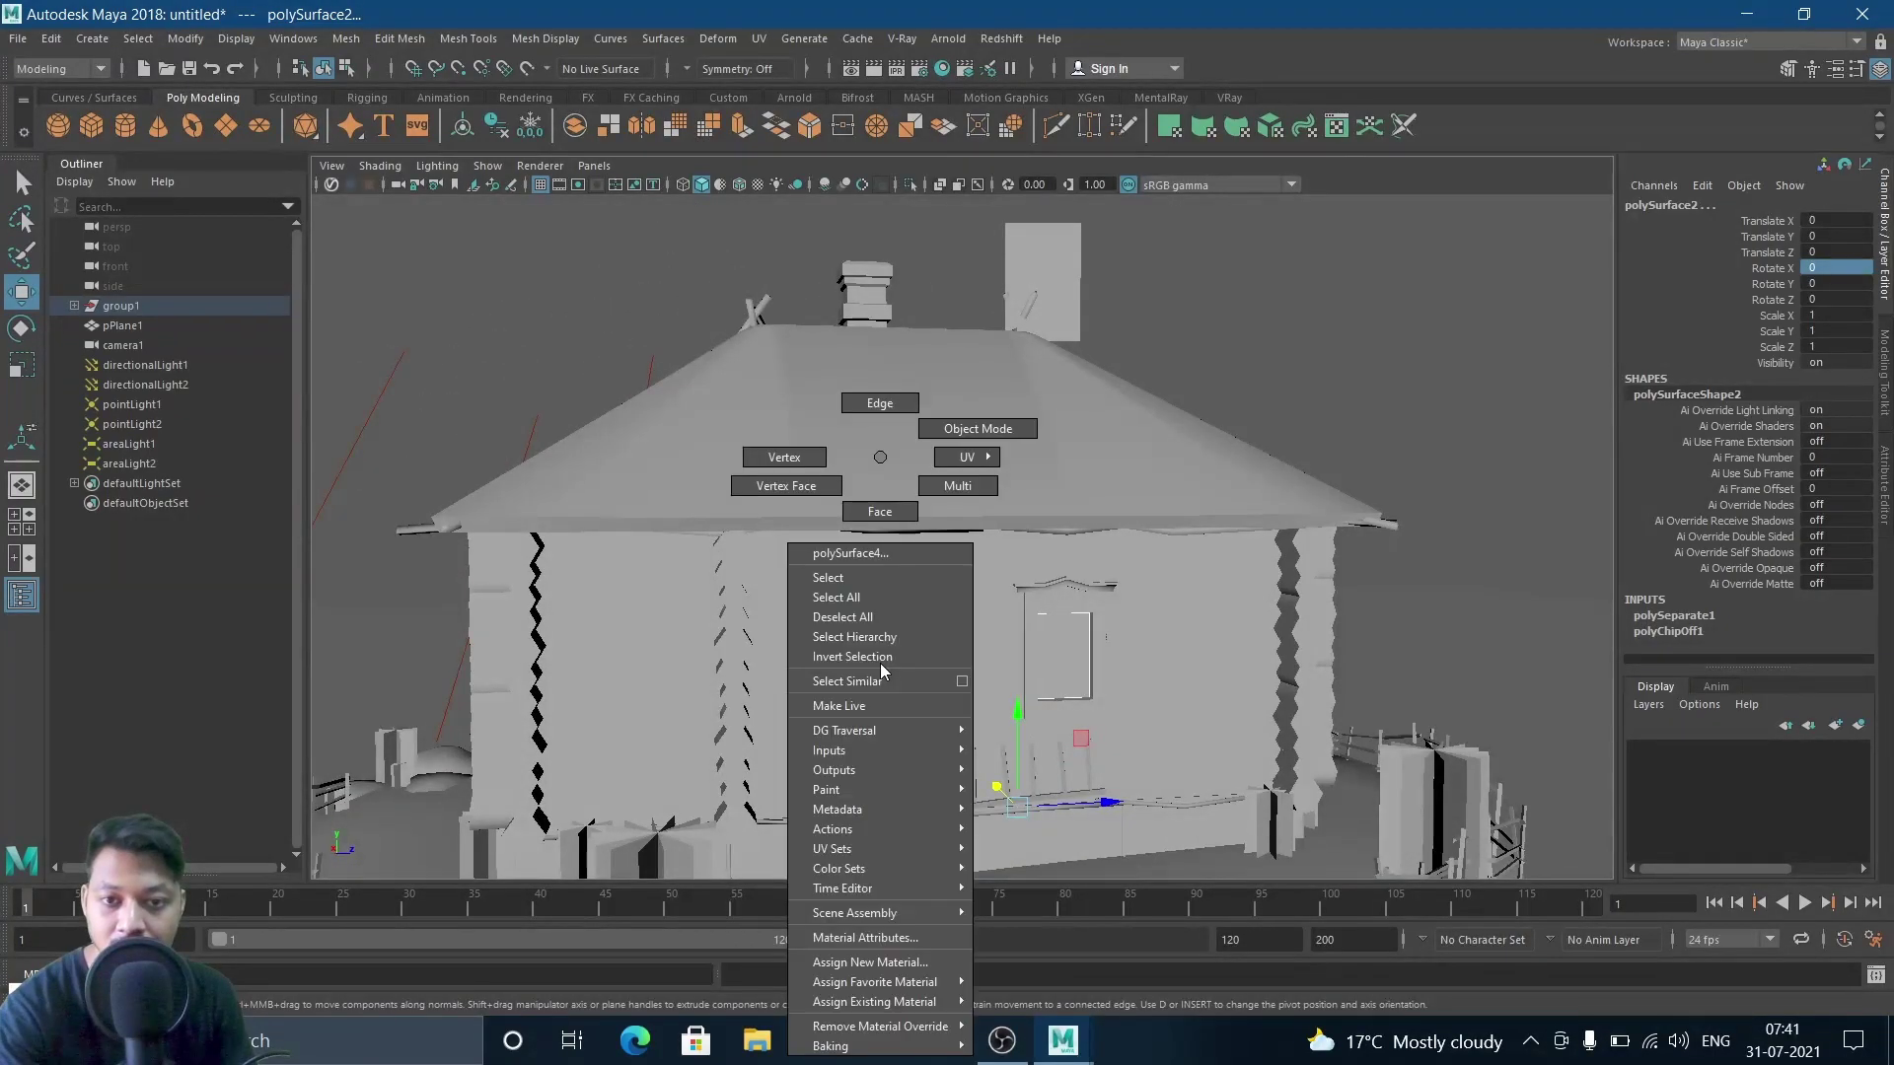
left_click(877, 964)
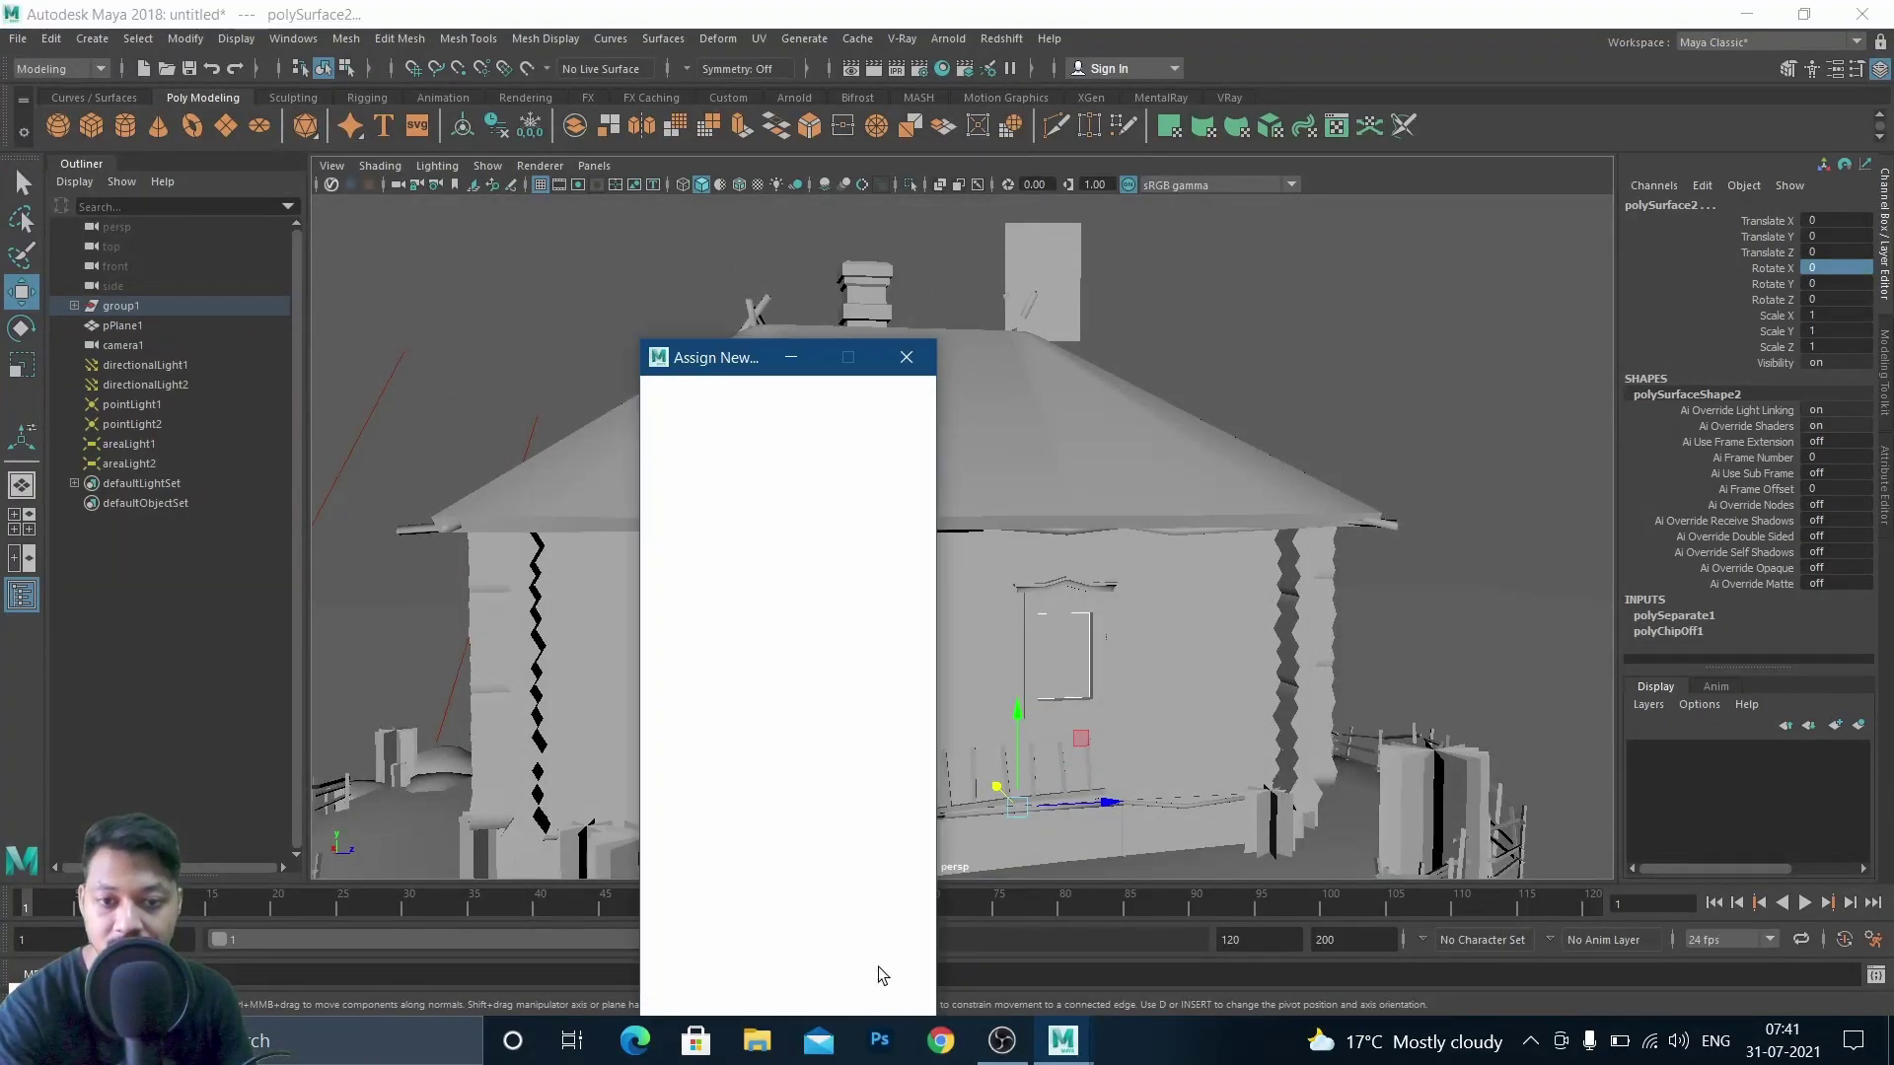
left_click(813, 452)
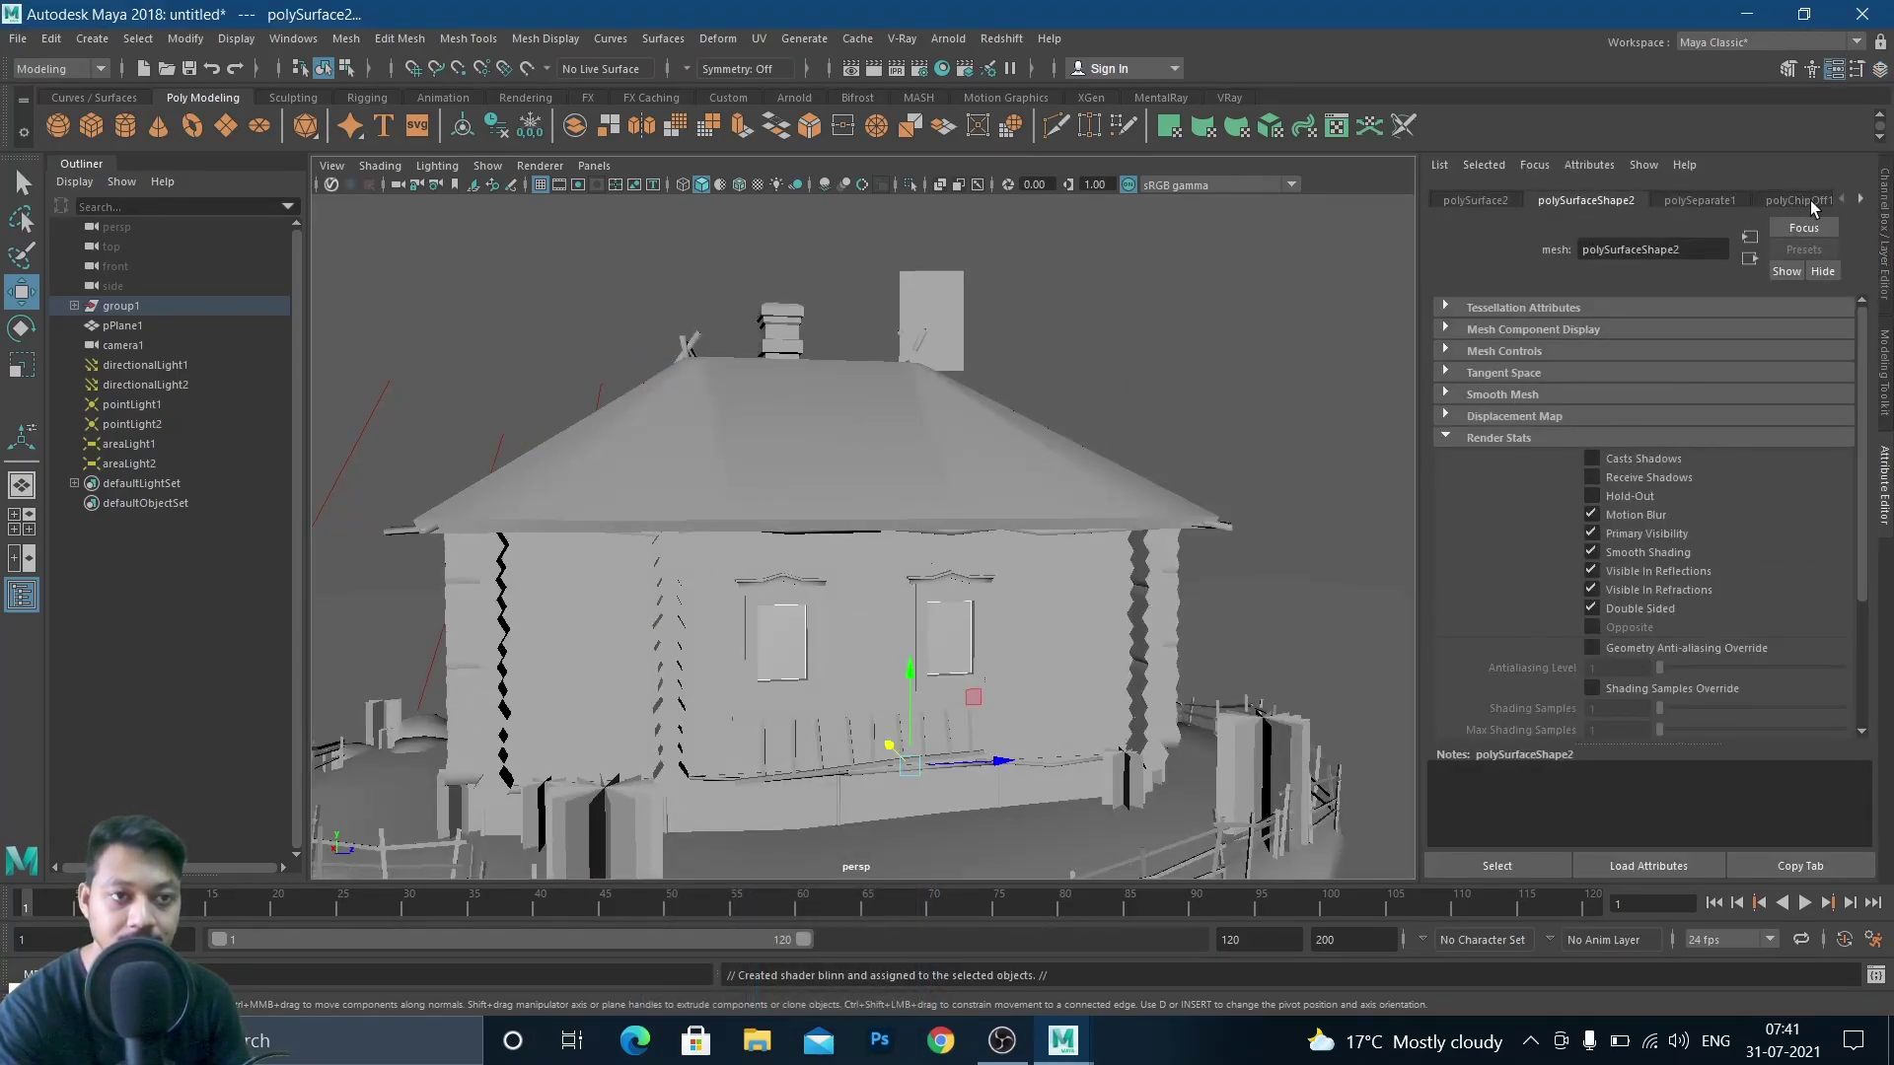
Enable refractions in the window Blinn's raytrace options and set its refractive index to 1.5
left_click(1804, 200)
left_click(1860, 202)
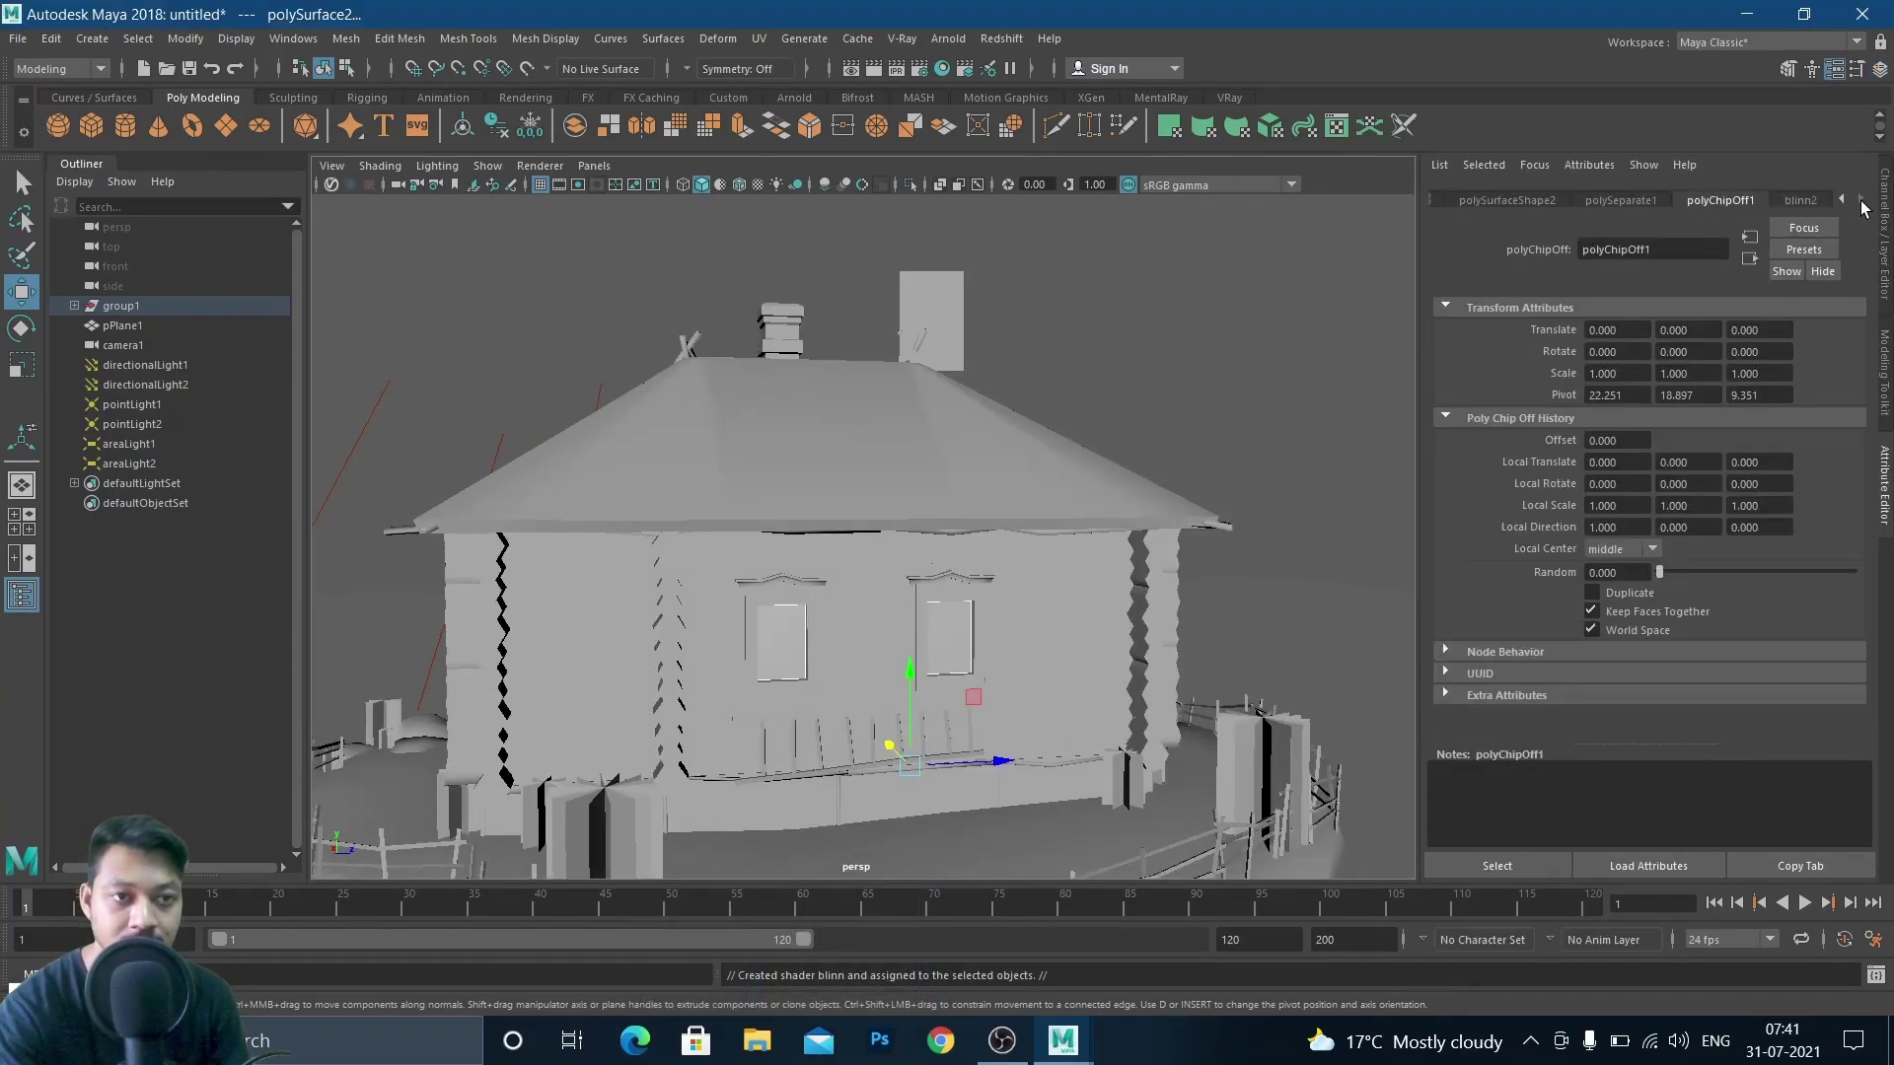
left_click(1815, 200)
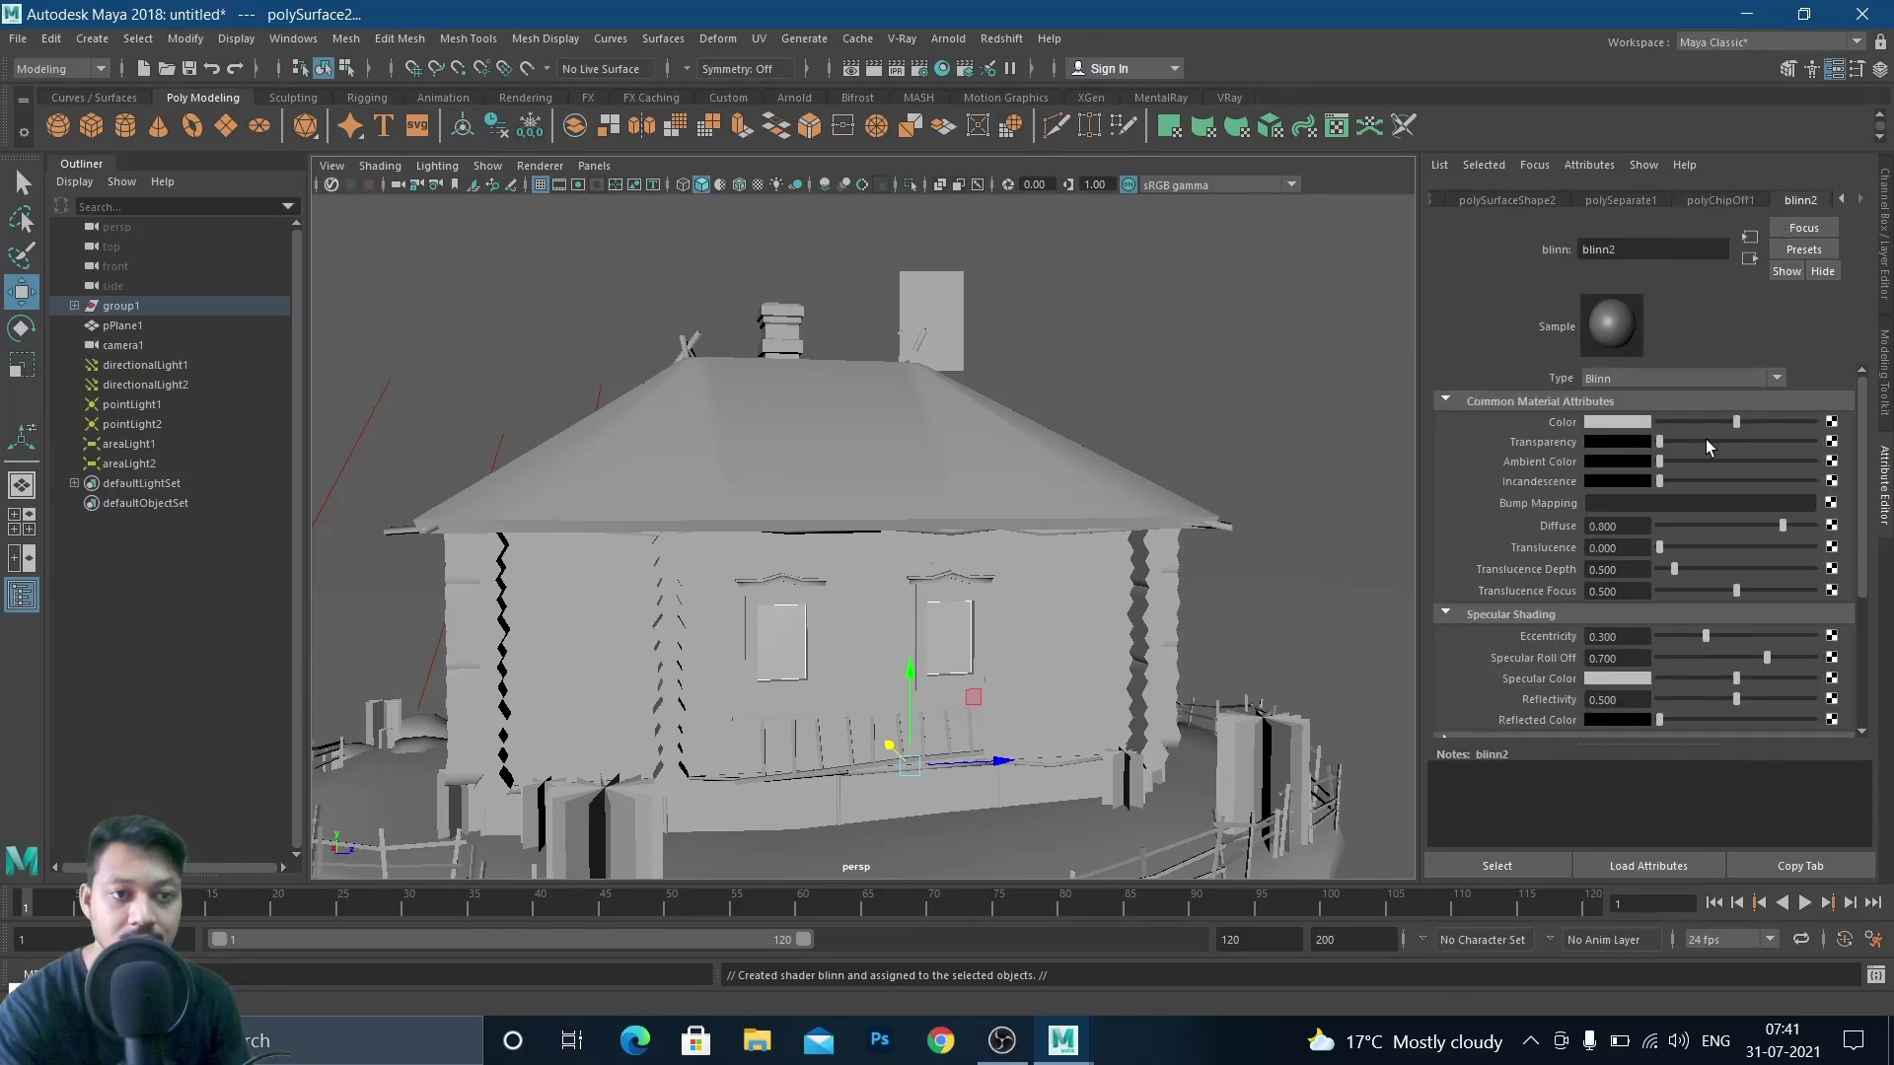
scroll(1695, 512, "down", 4)
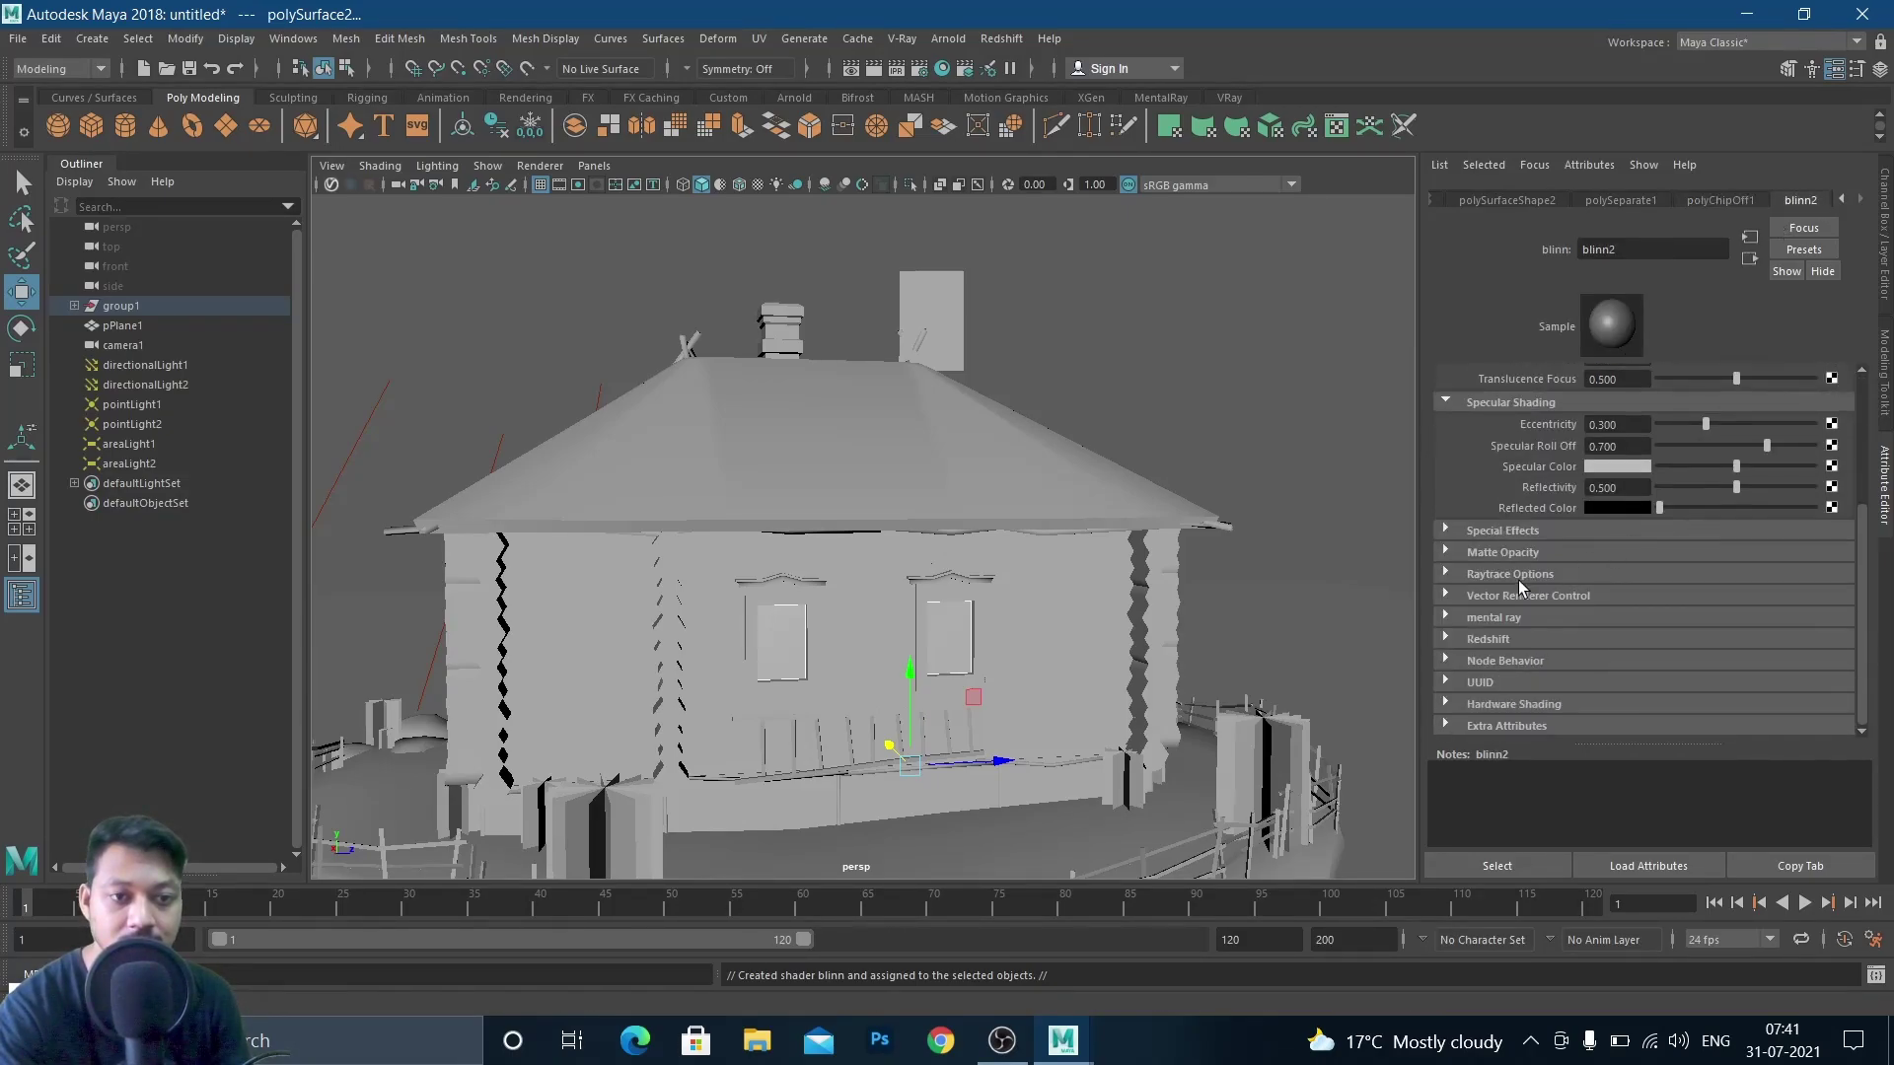
left_click(1444, 574)
scroll(1611, 597, "down", 2)
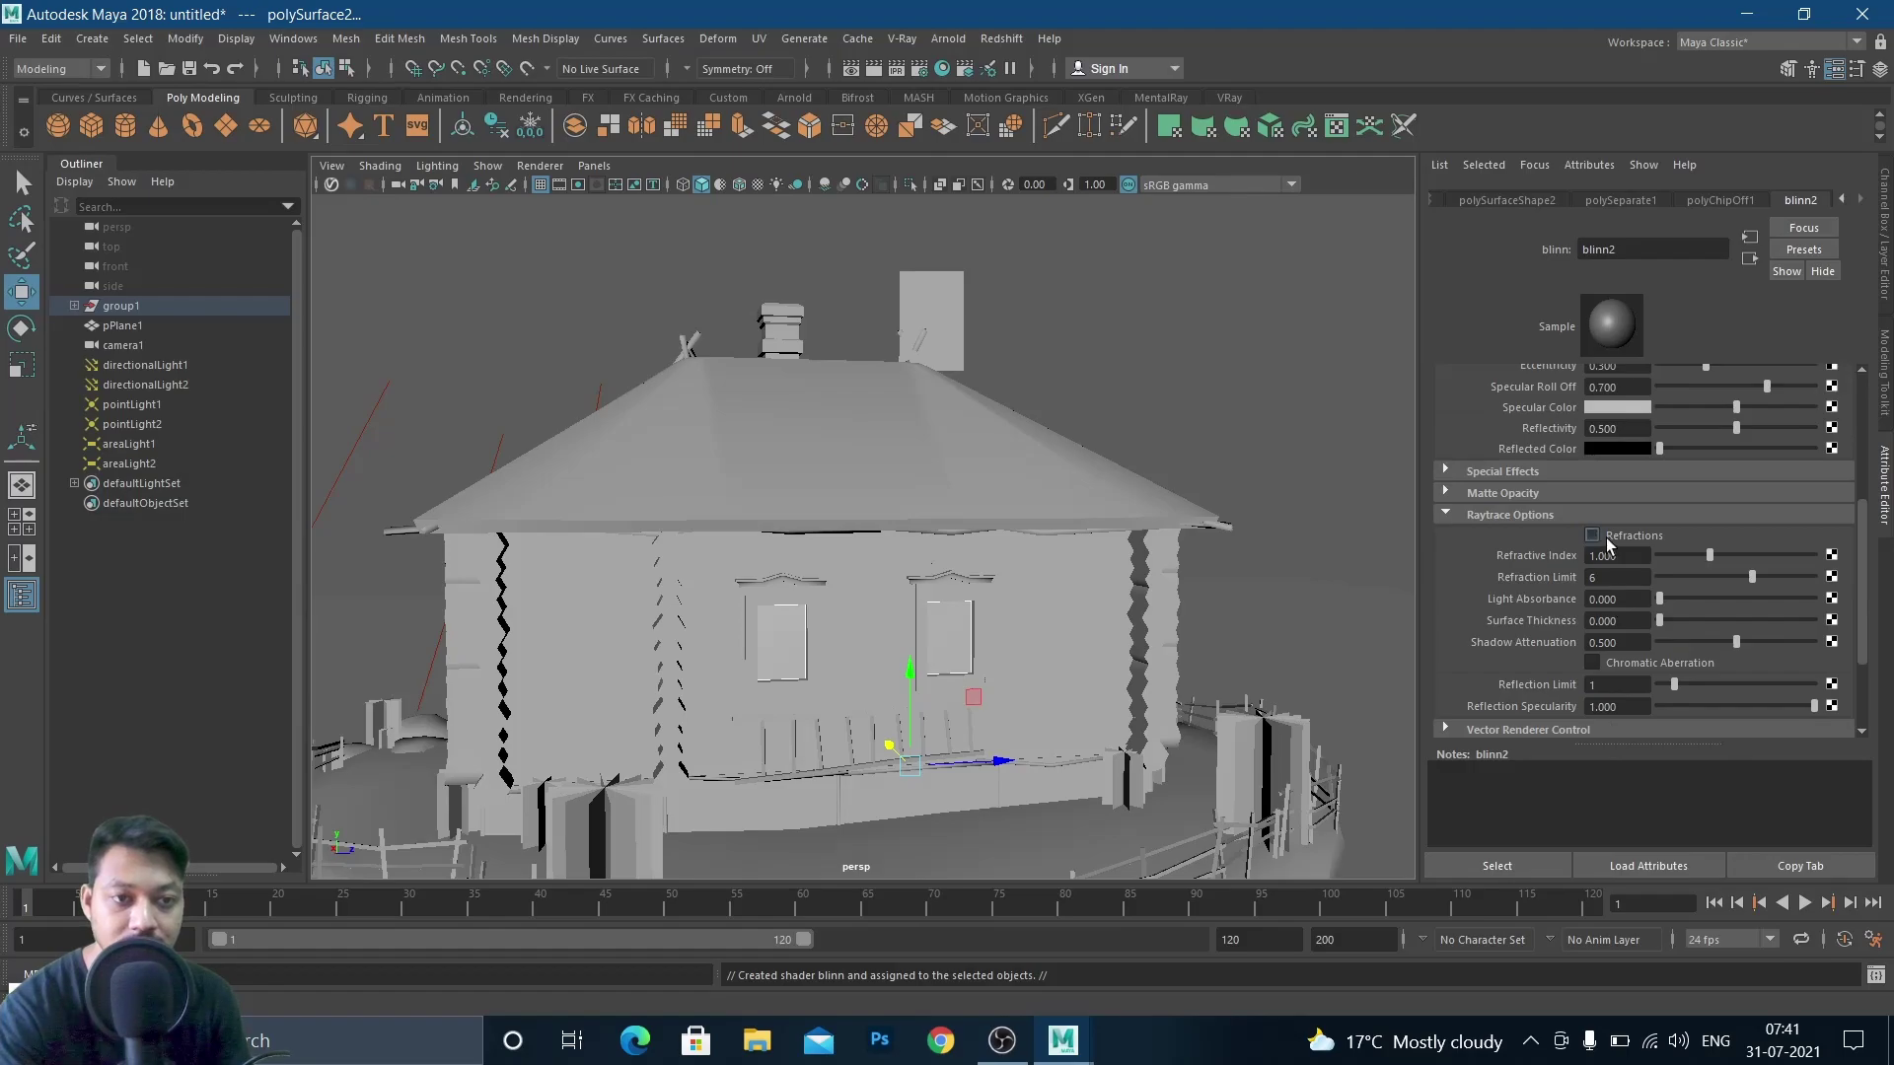
left_click(1651, 556)
type("1")
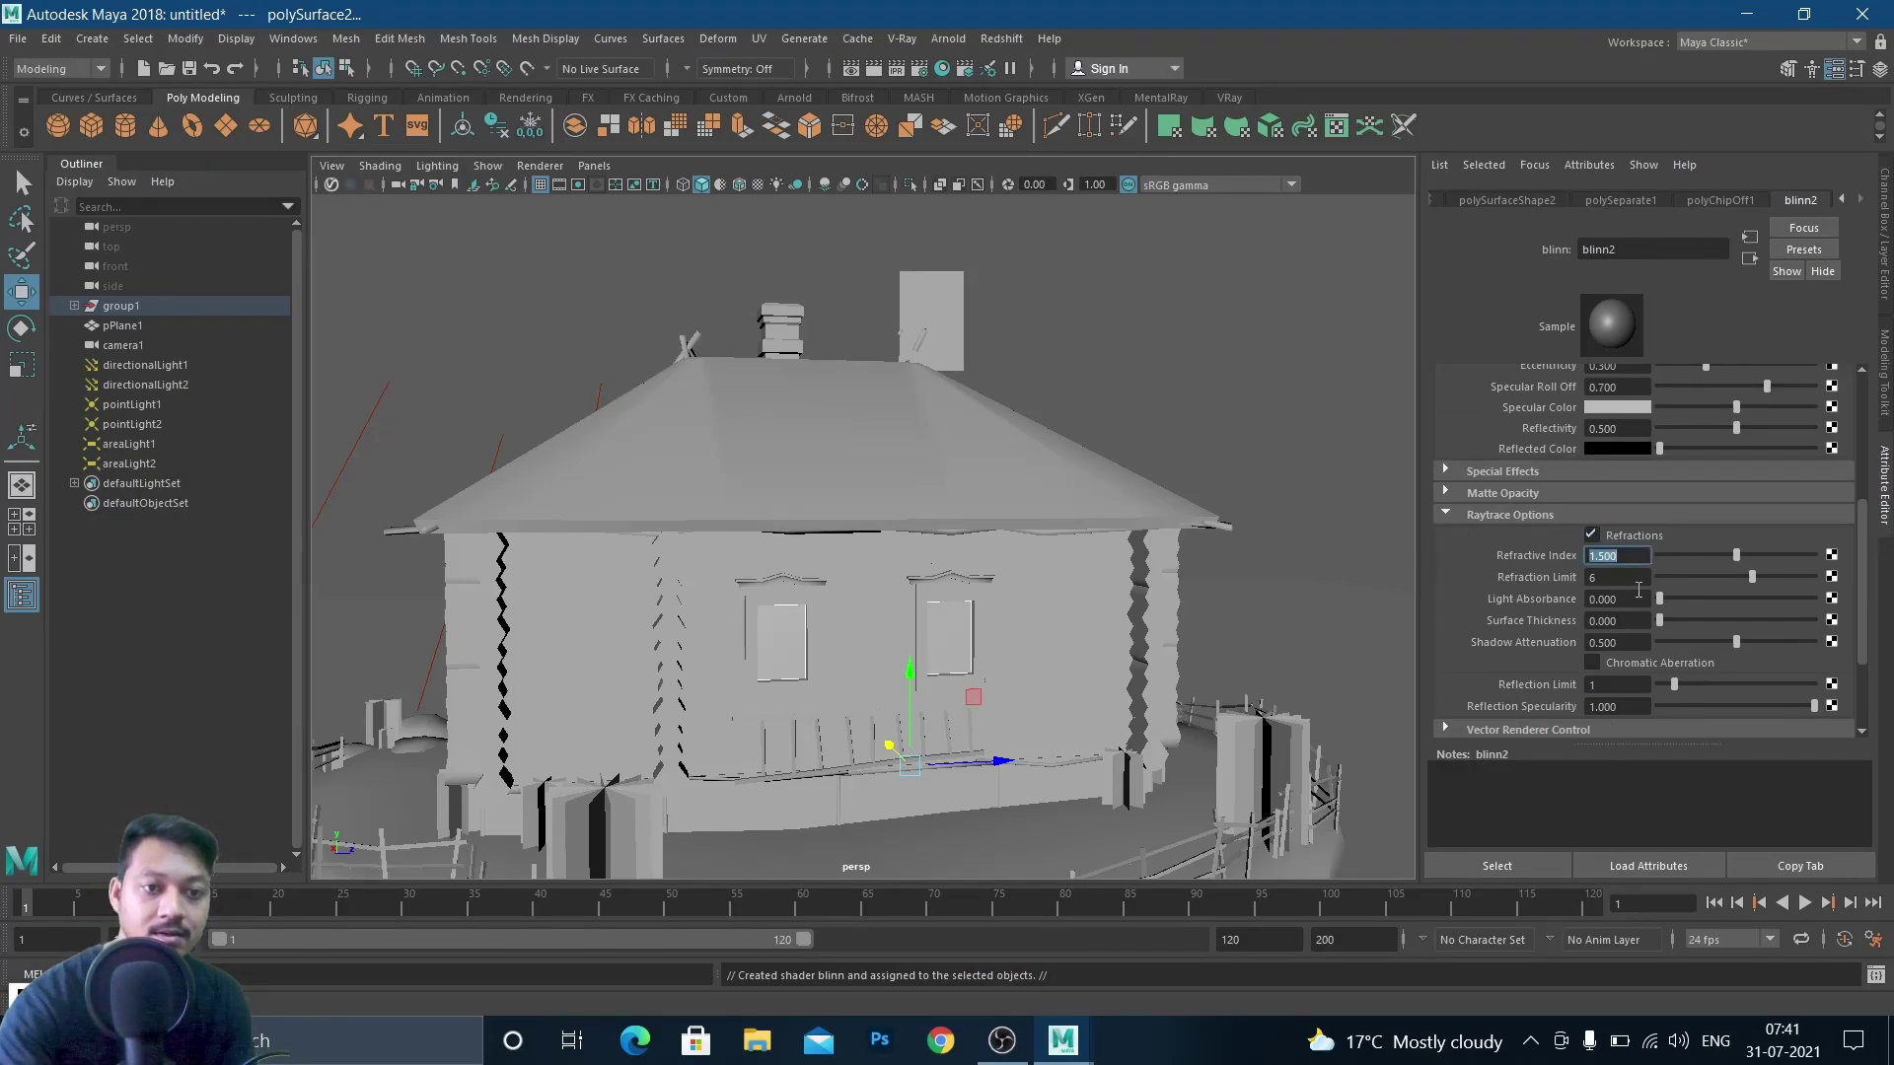
Make the window Blinn's color black, with a slight gray incandescence and a reflectivity of about 0.206
scroll(1651, 518, "up", 5)
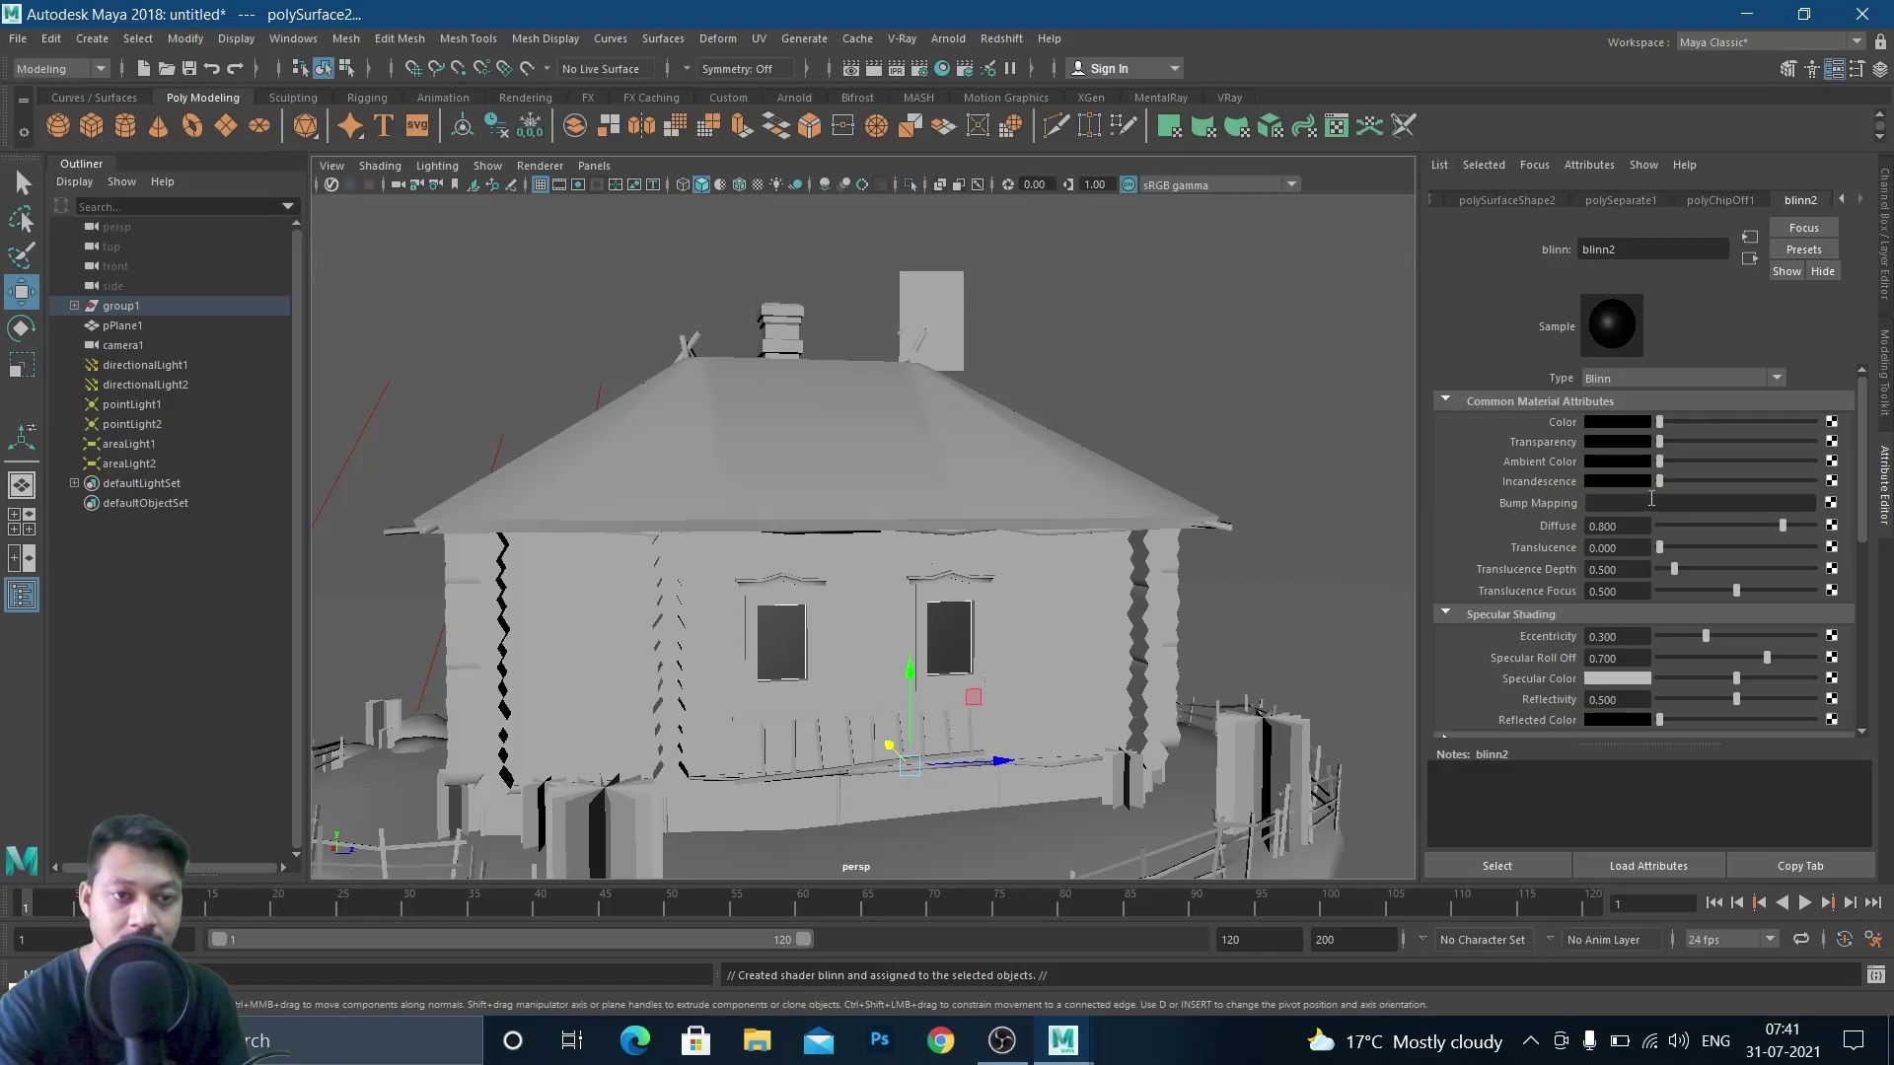
left_click_drag(1660, 482, 1674, 487)
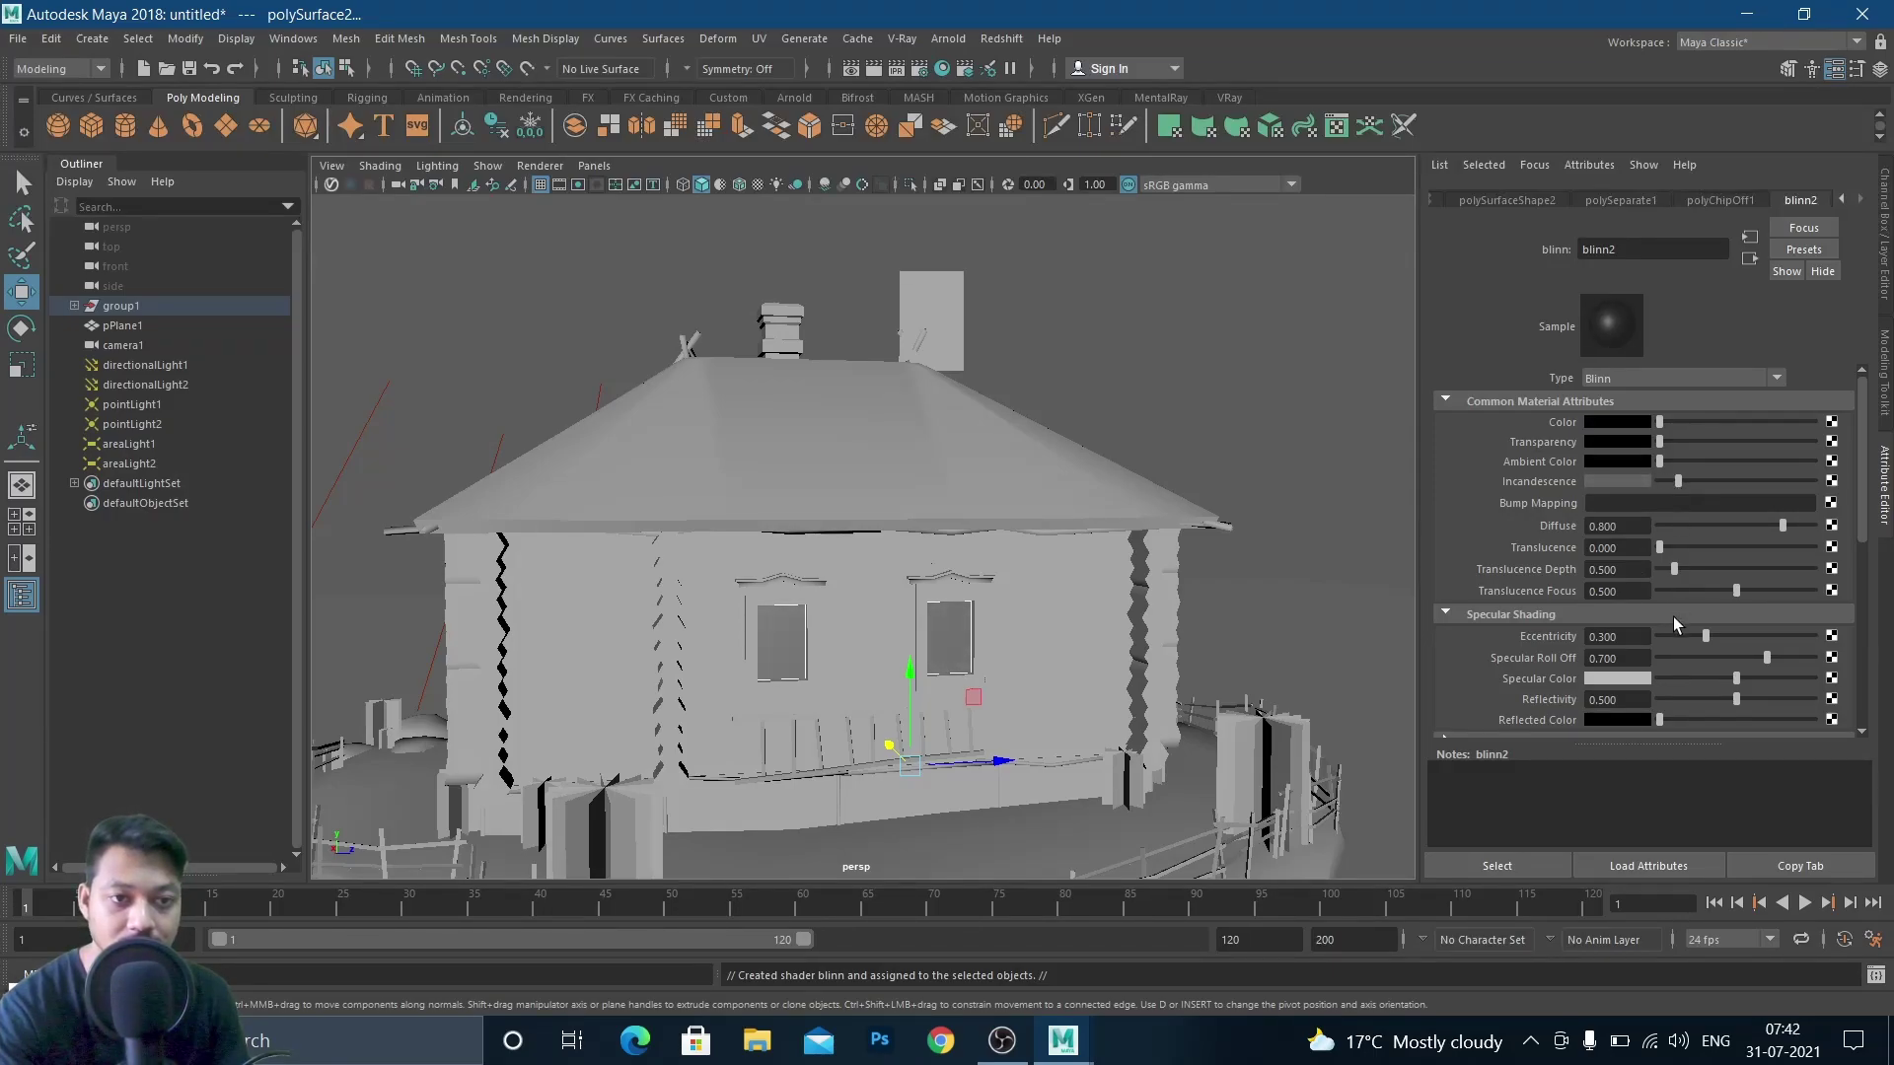
scroll(1673, 623, "down", 2)
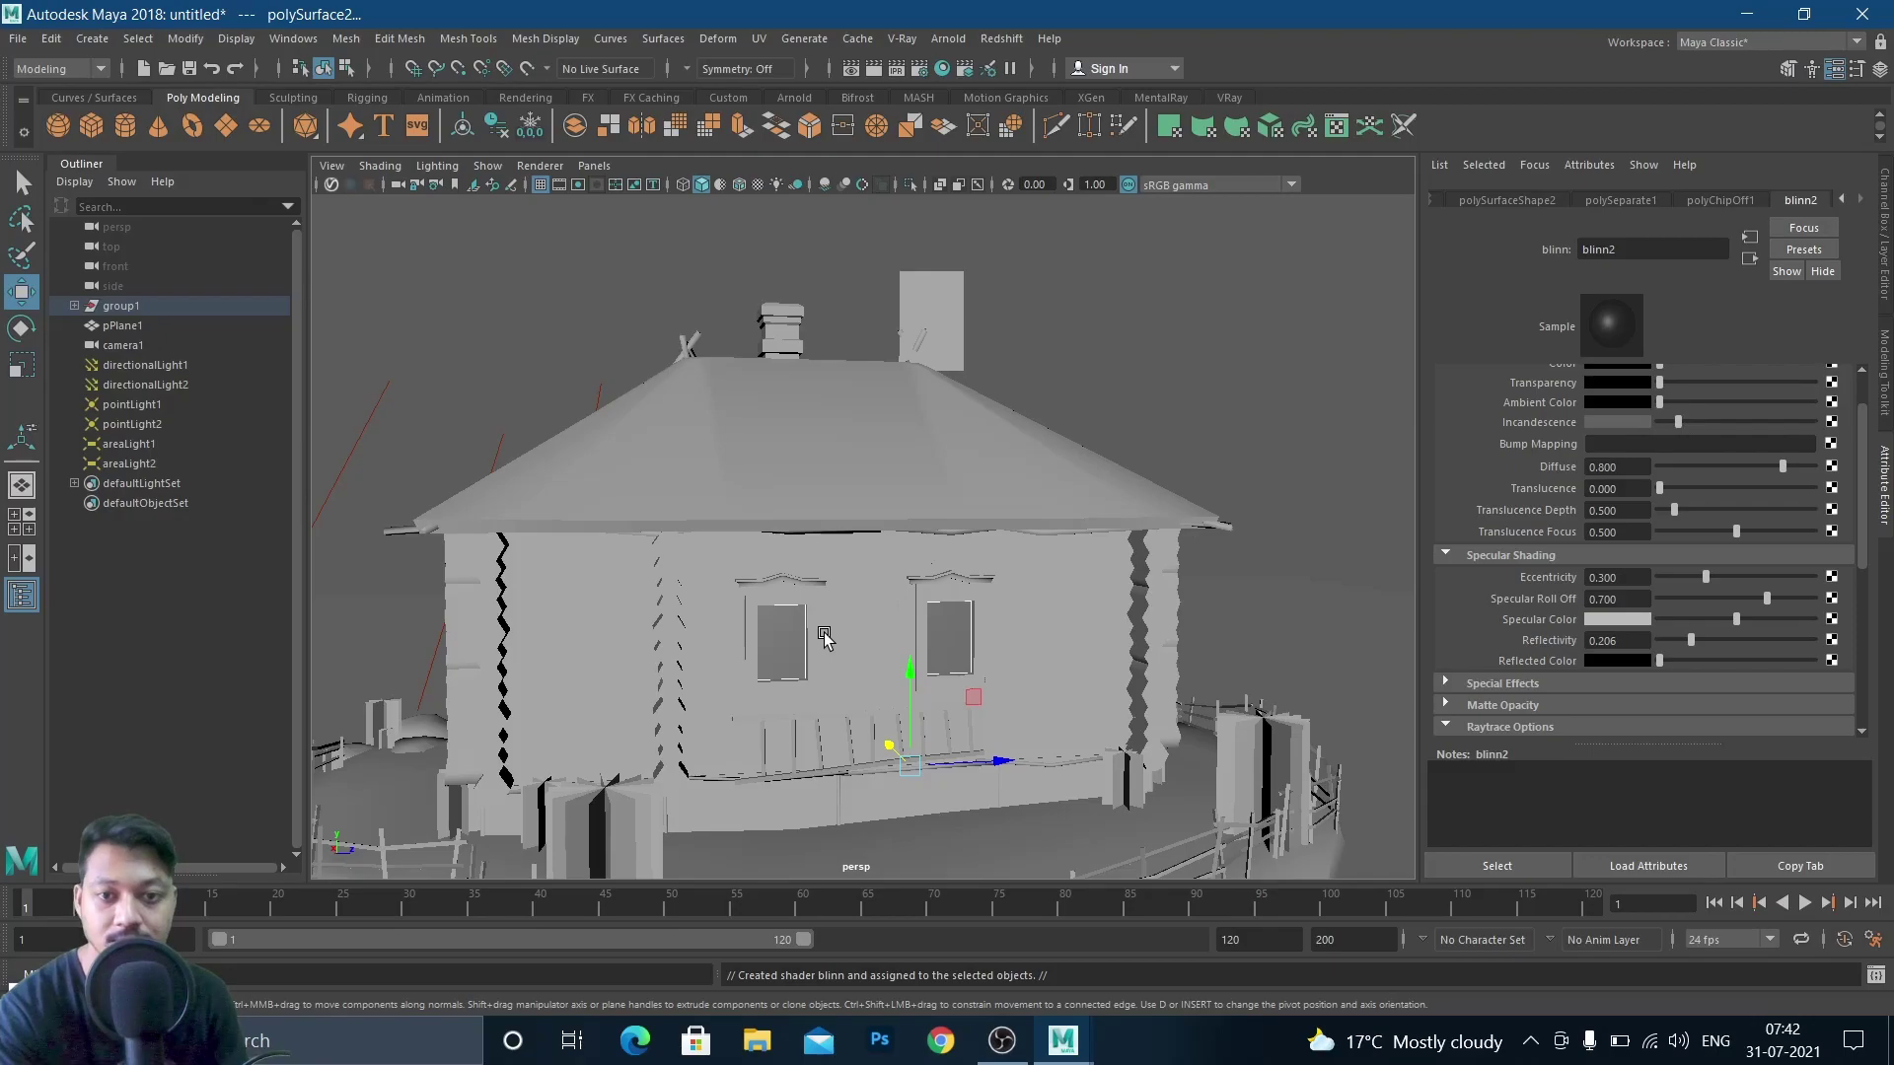
Test-render the scene with and without the window Blinn's incandescence, setting the incandescence back to black
left_click(109, 998)
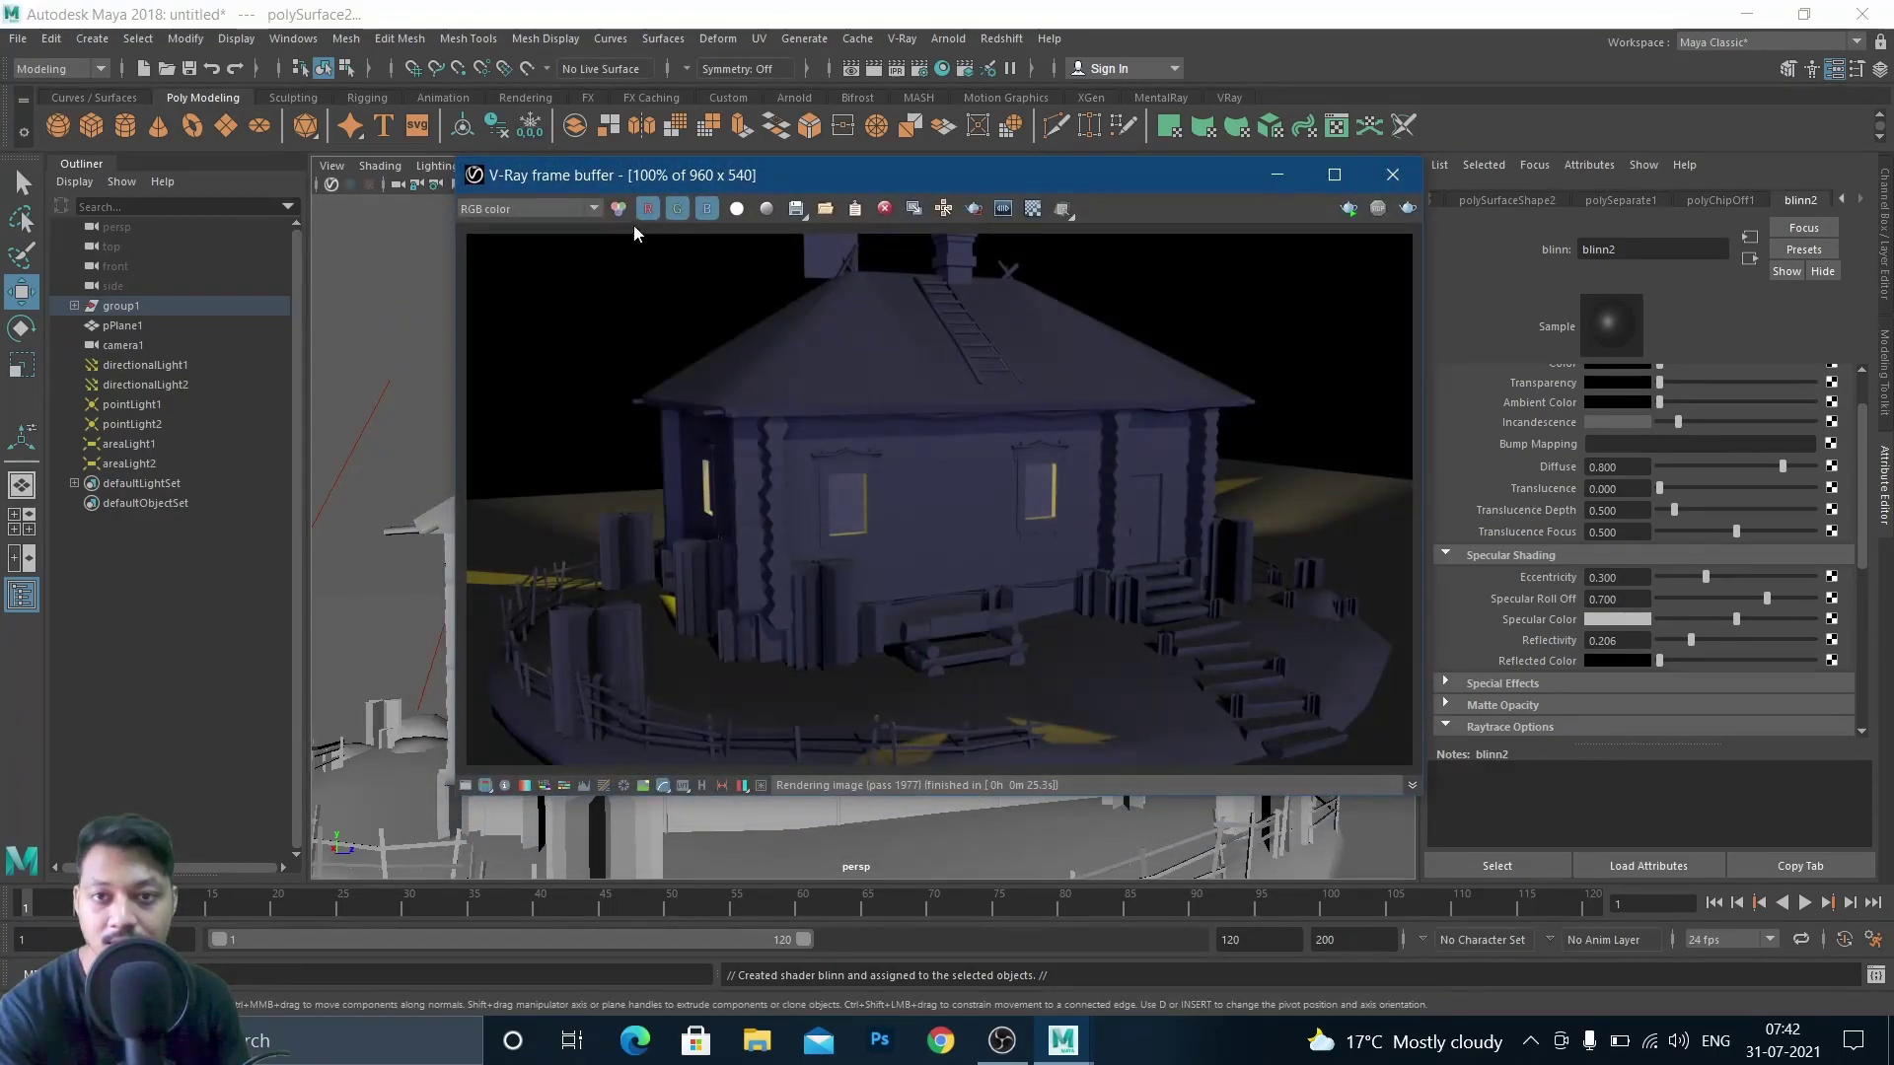
left_click(1407, 208)
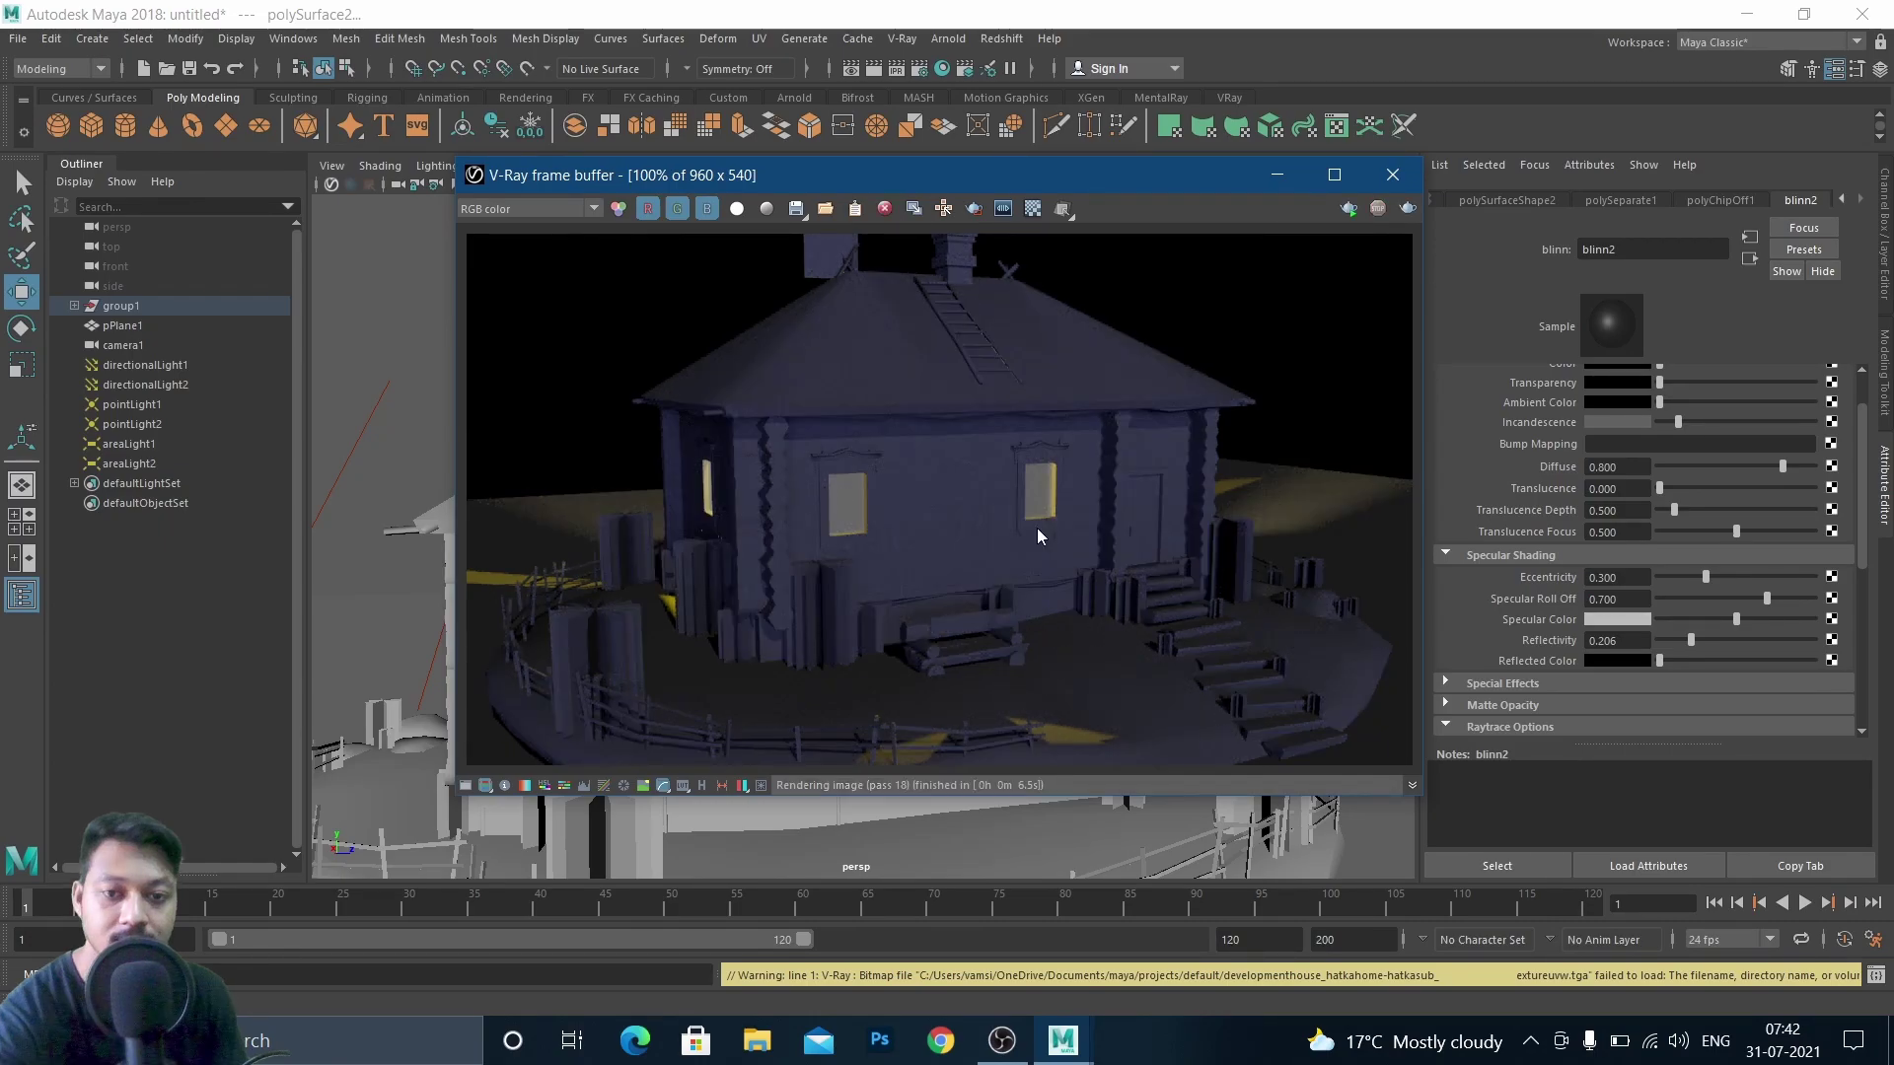
left_click(1450, 232)
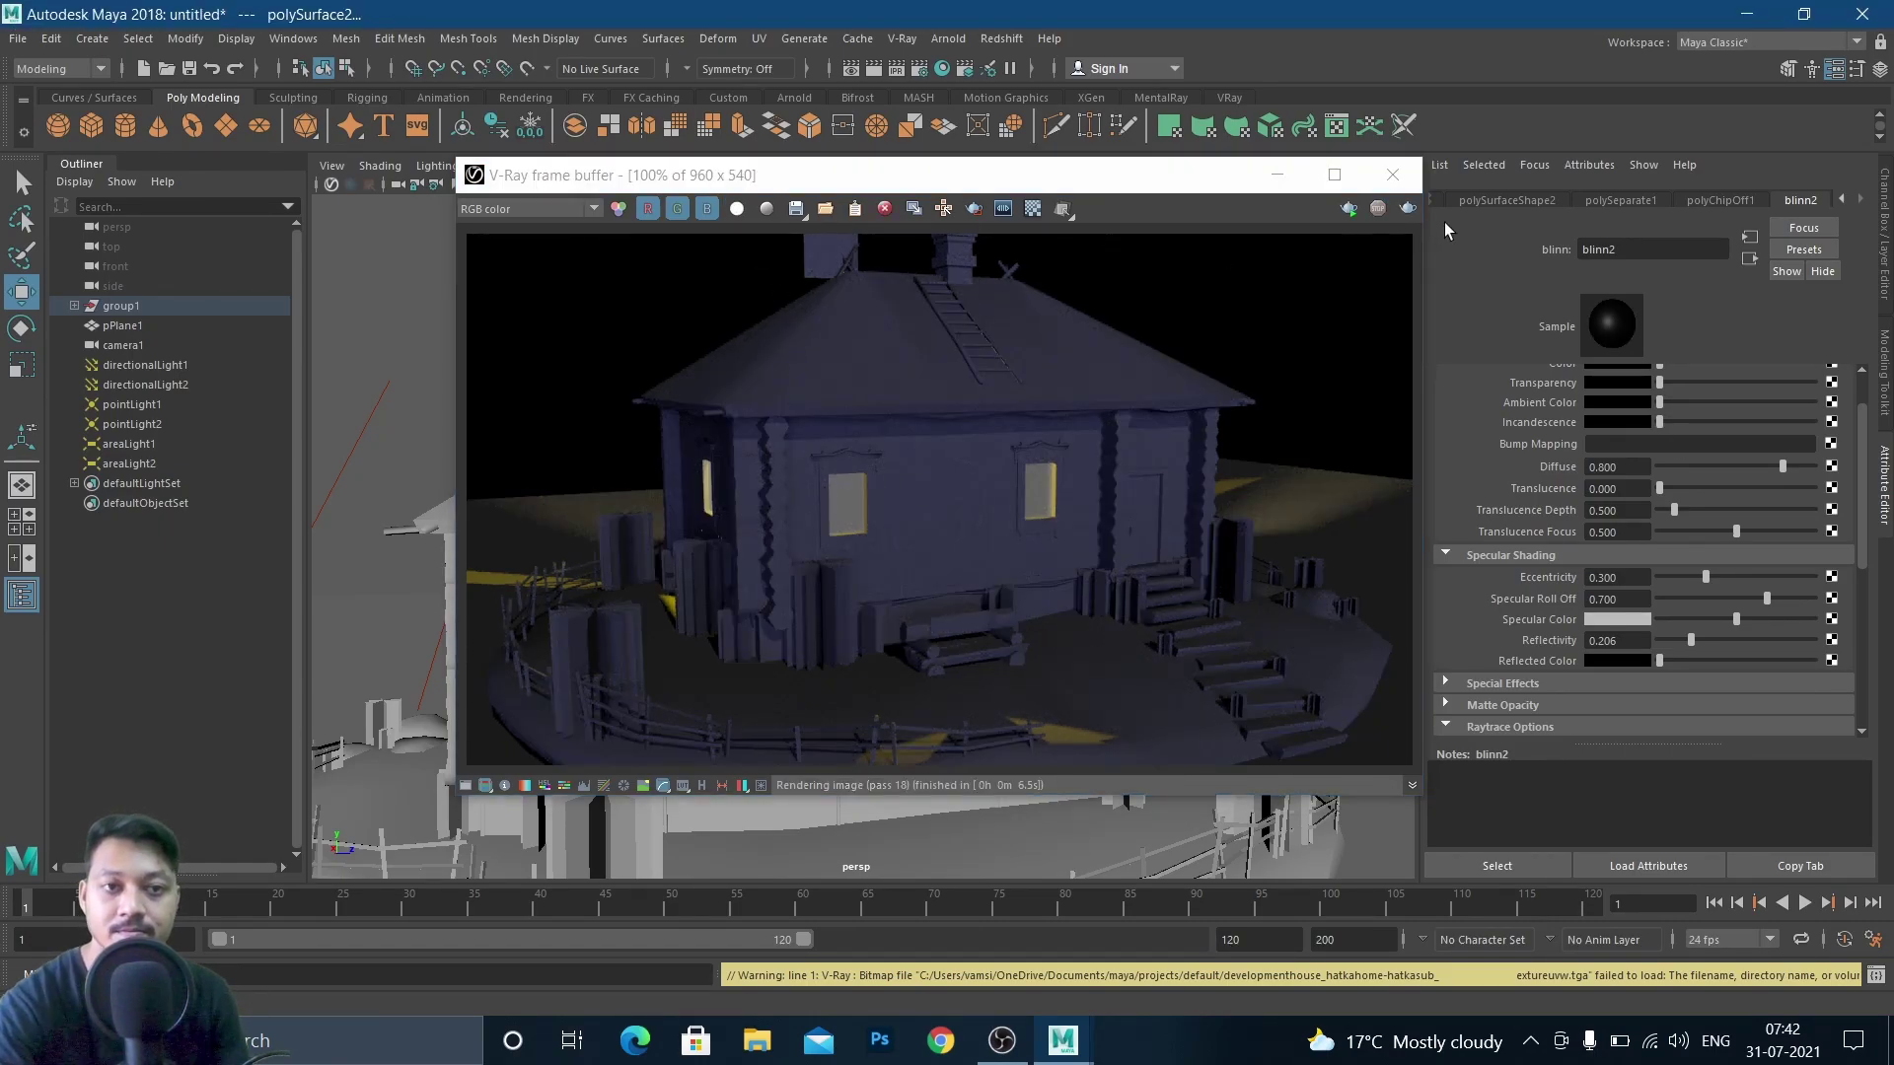
left_click(1407, 209)
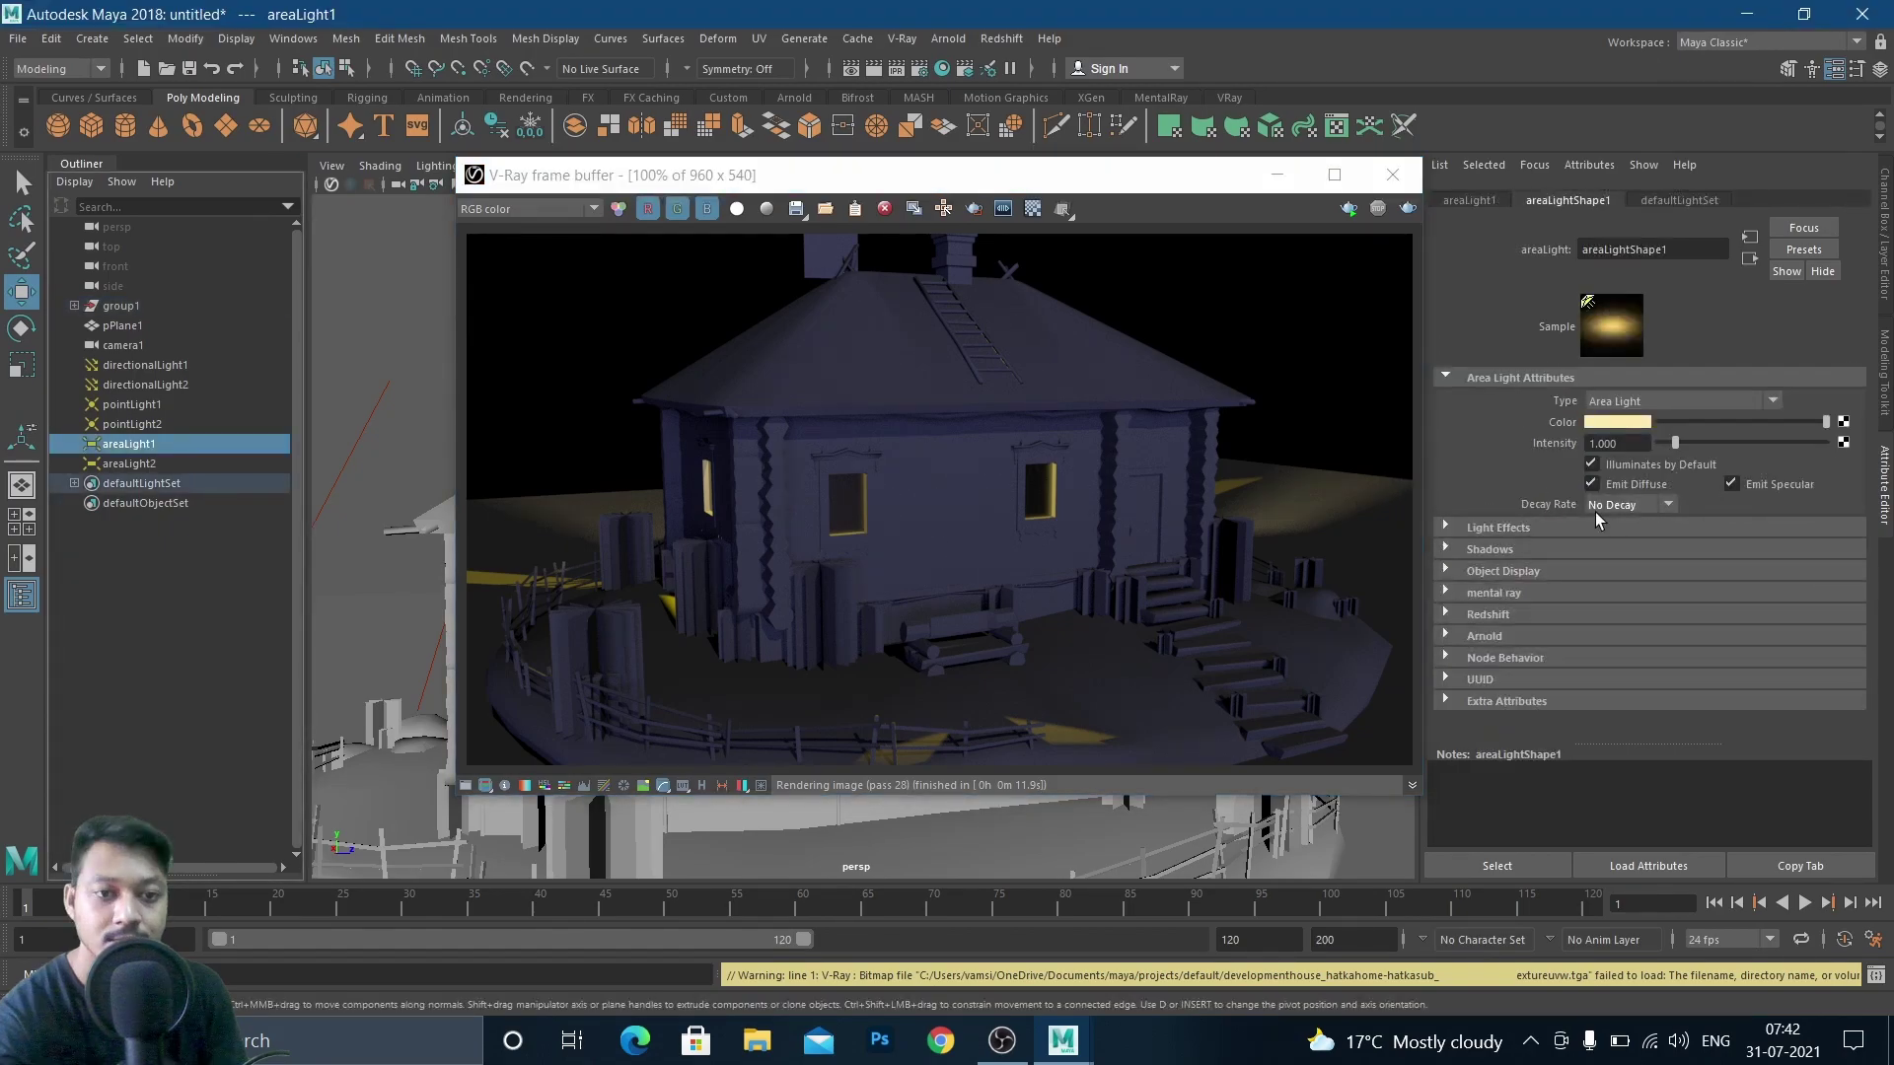
Set the first area light's raytrace shadow rays to 3
left_click(1448, 548)
scroll(1558, 576, "down", 3)
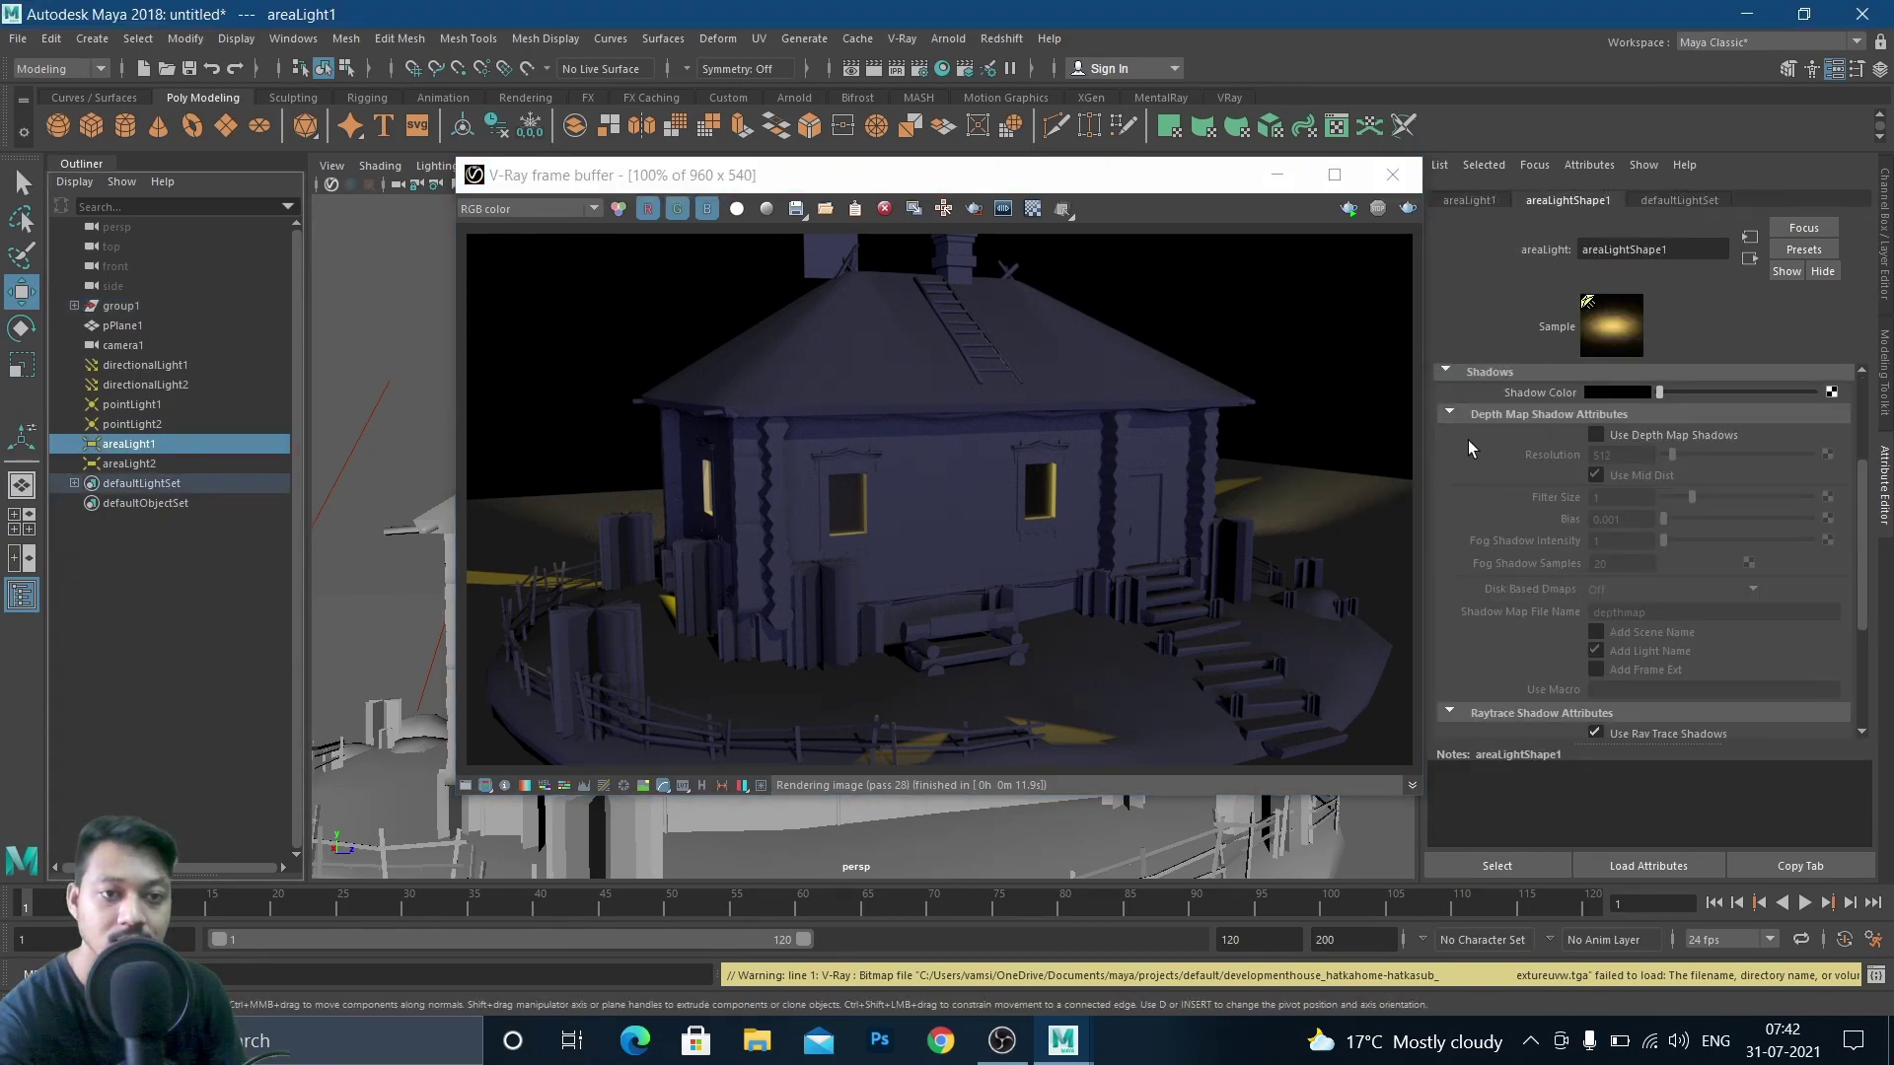
left_click(1476, 413)
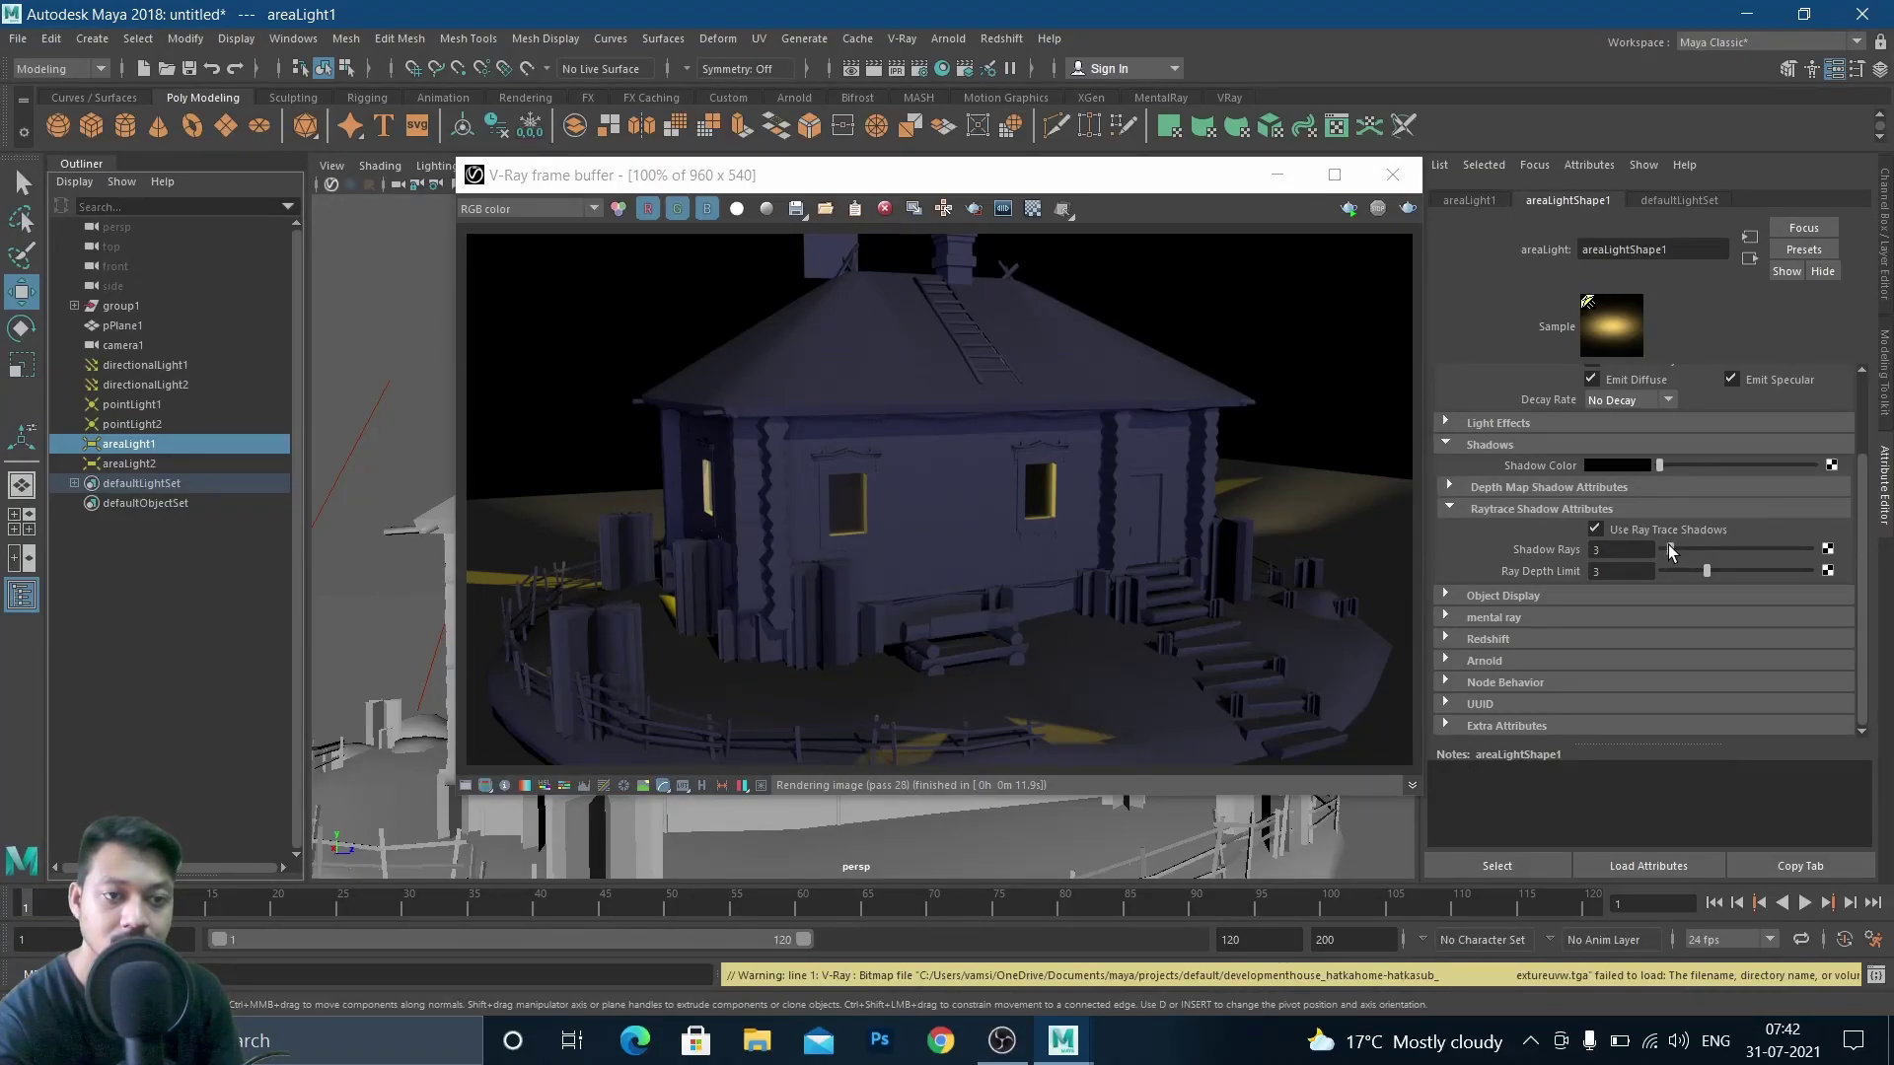
Set the second area light's raytrace shadow rays to 3 as well
left_click(140, 464)
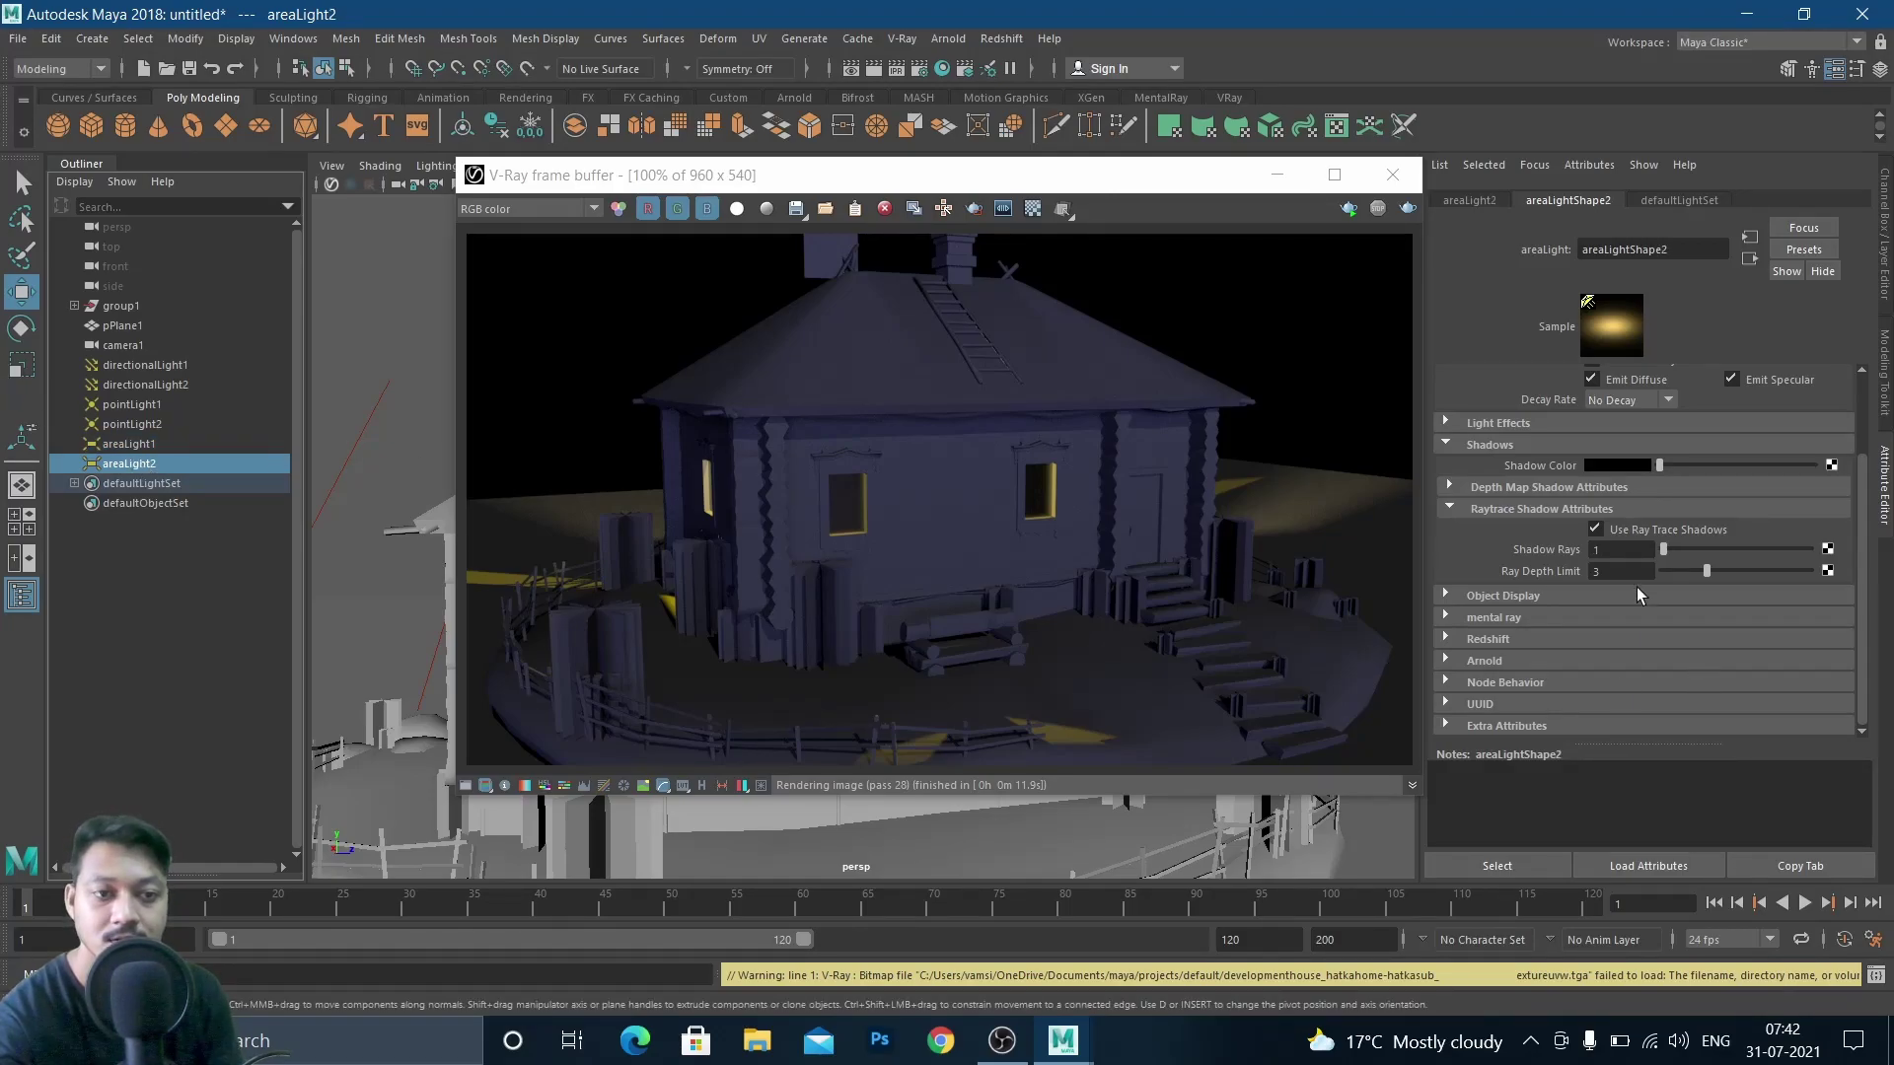
type("3")
key("Return")
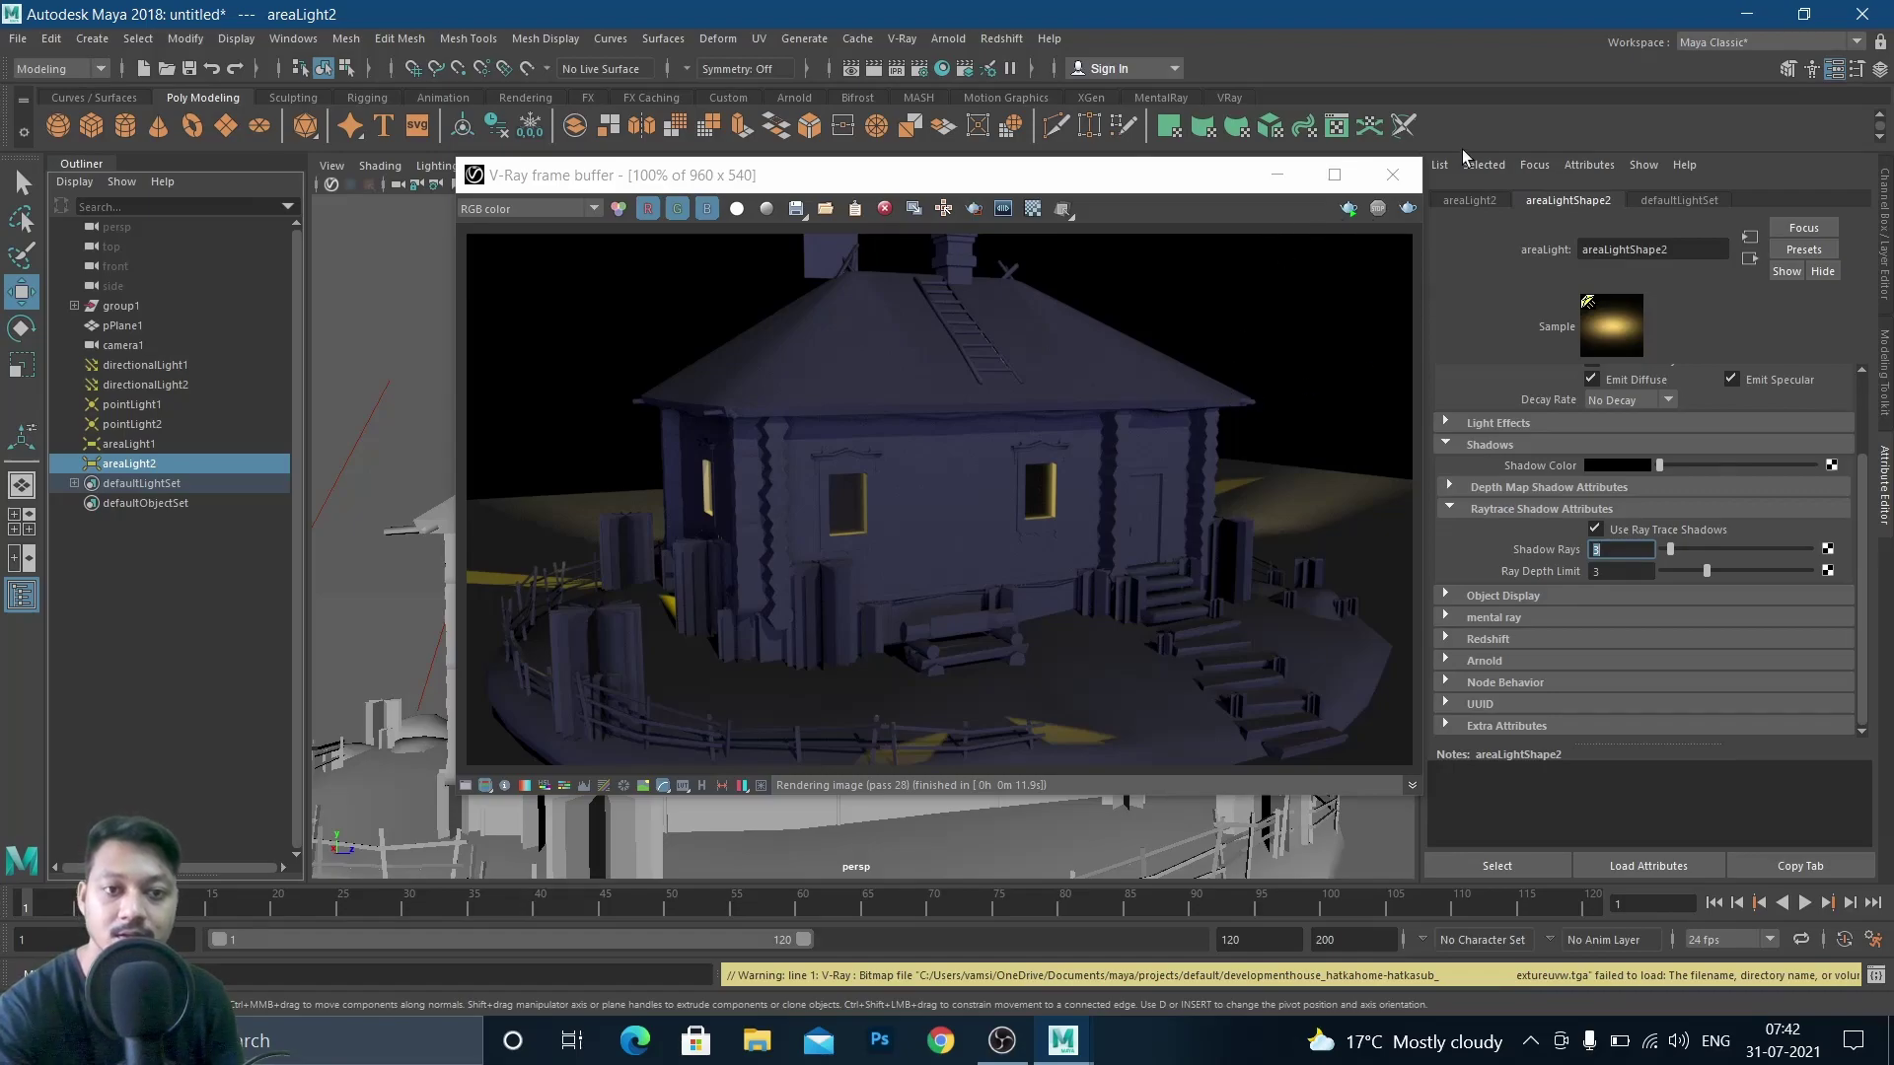
Add a small polygon sphere to the scene and move it in front of the house, near the front-corner post
left_click(1278, 178)
scroll(833, 700, "down", 3)
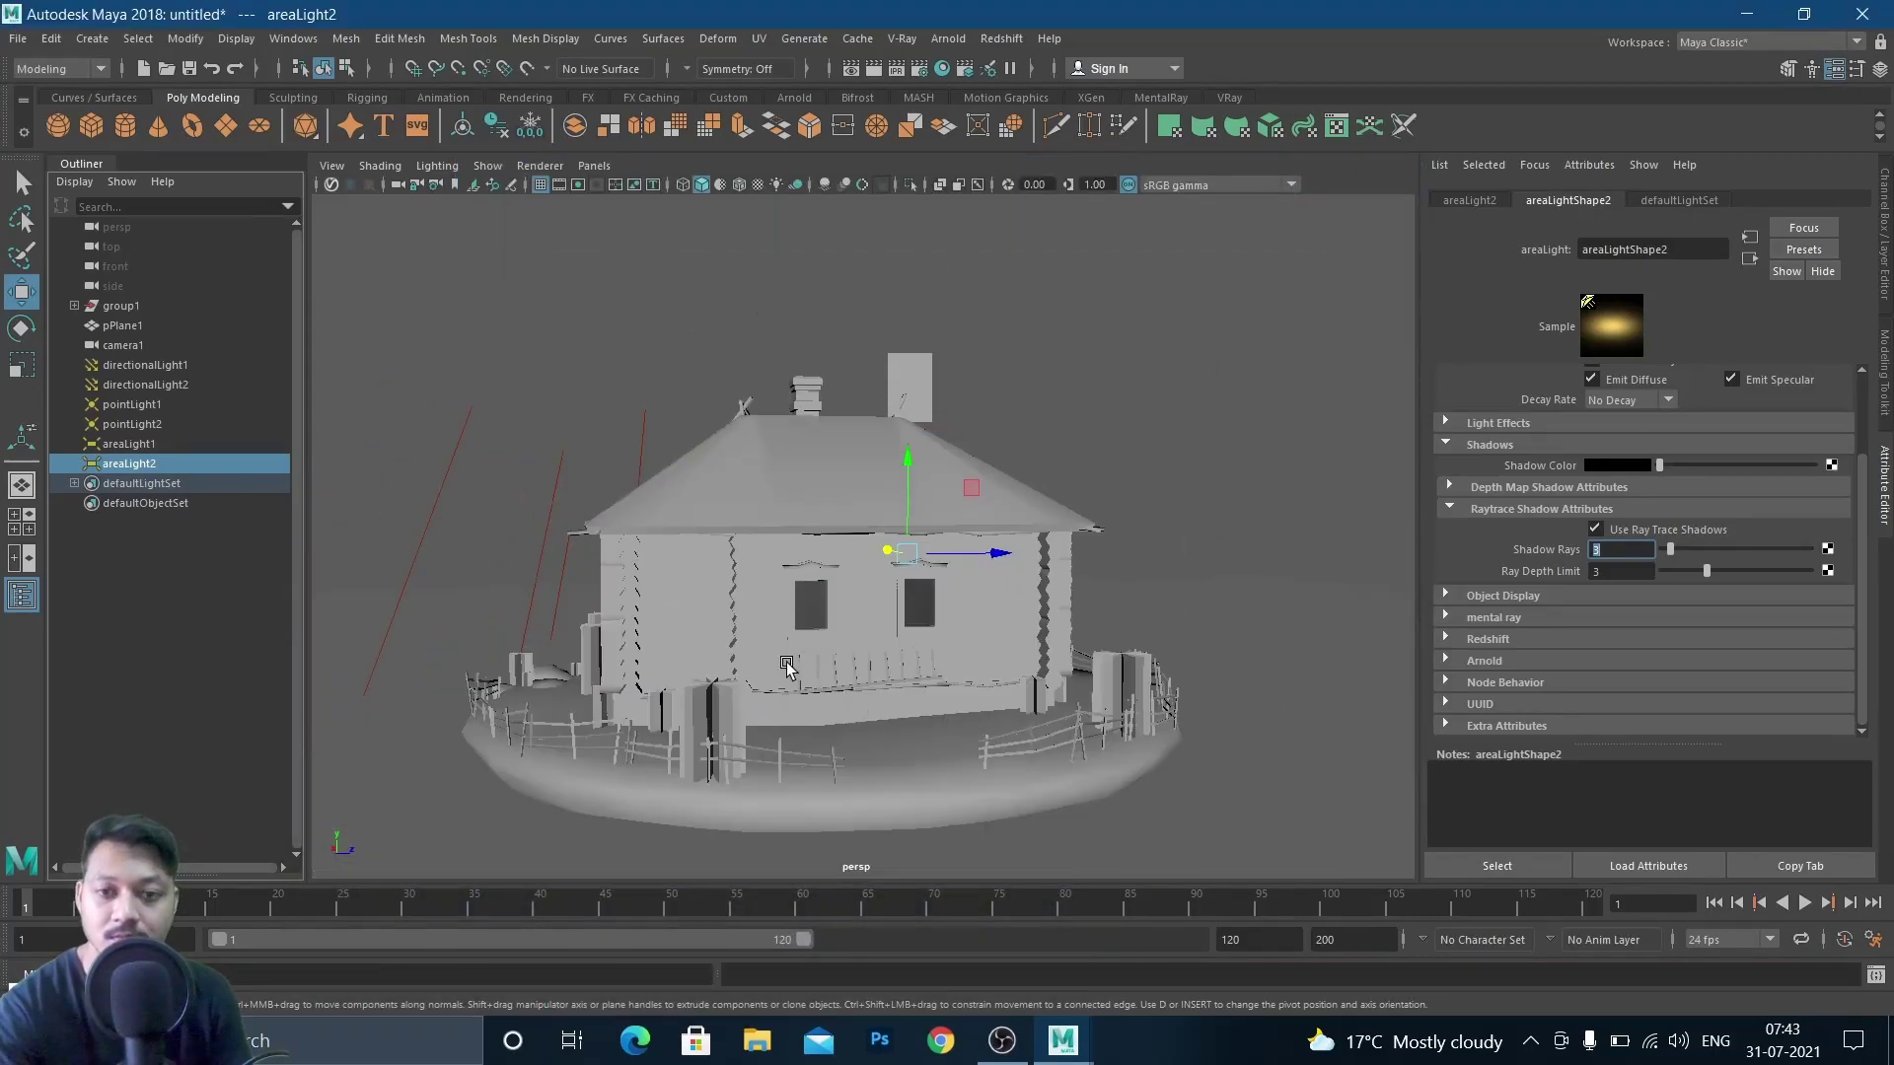
scroll(833, 700, "up", 2)
left_click_drag(833, 700, 997, 583, "alt")
middle_click_drag(997, 583, 974, 679, "alt")
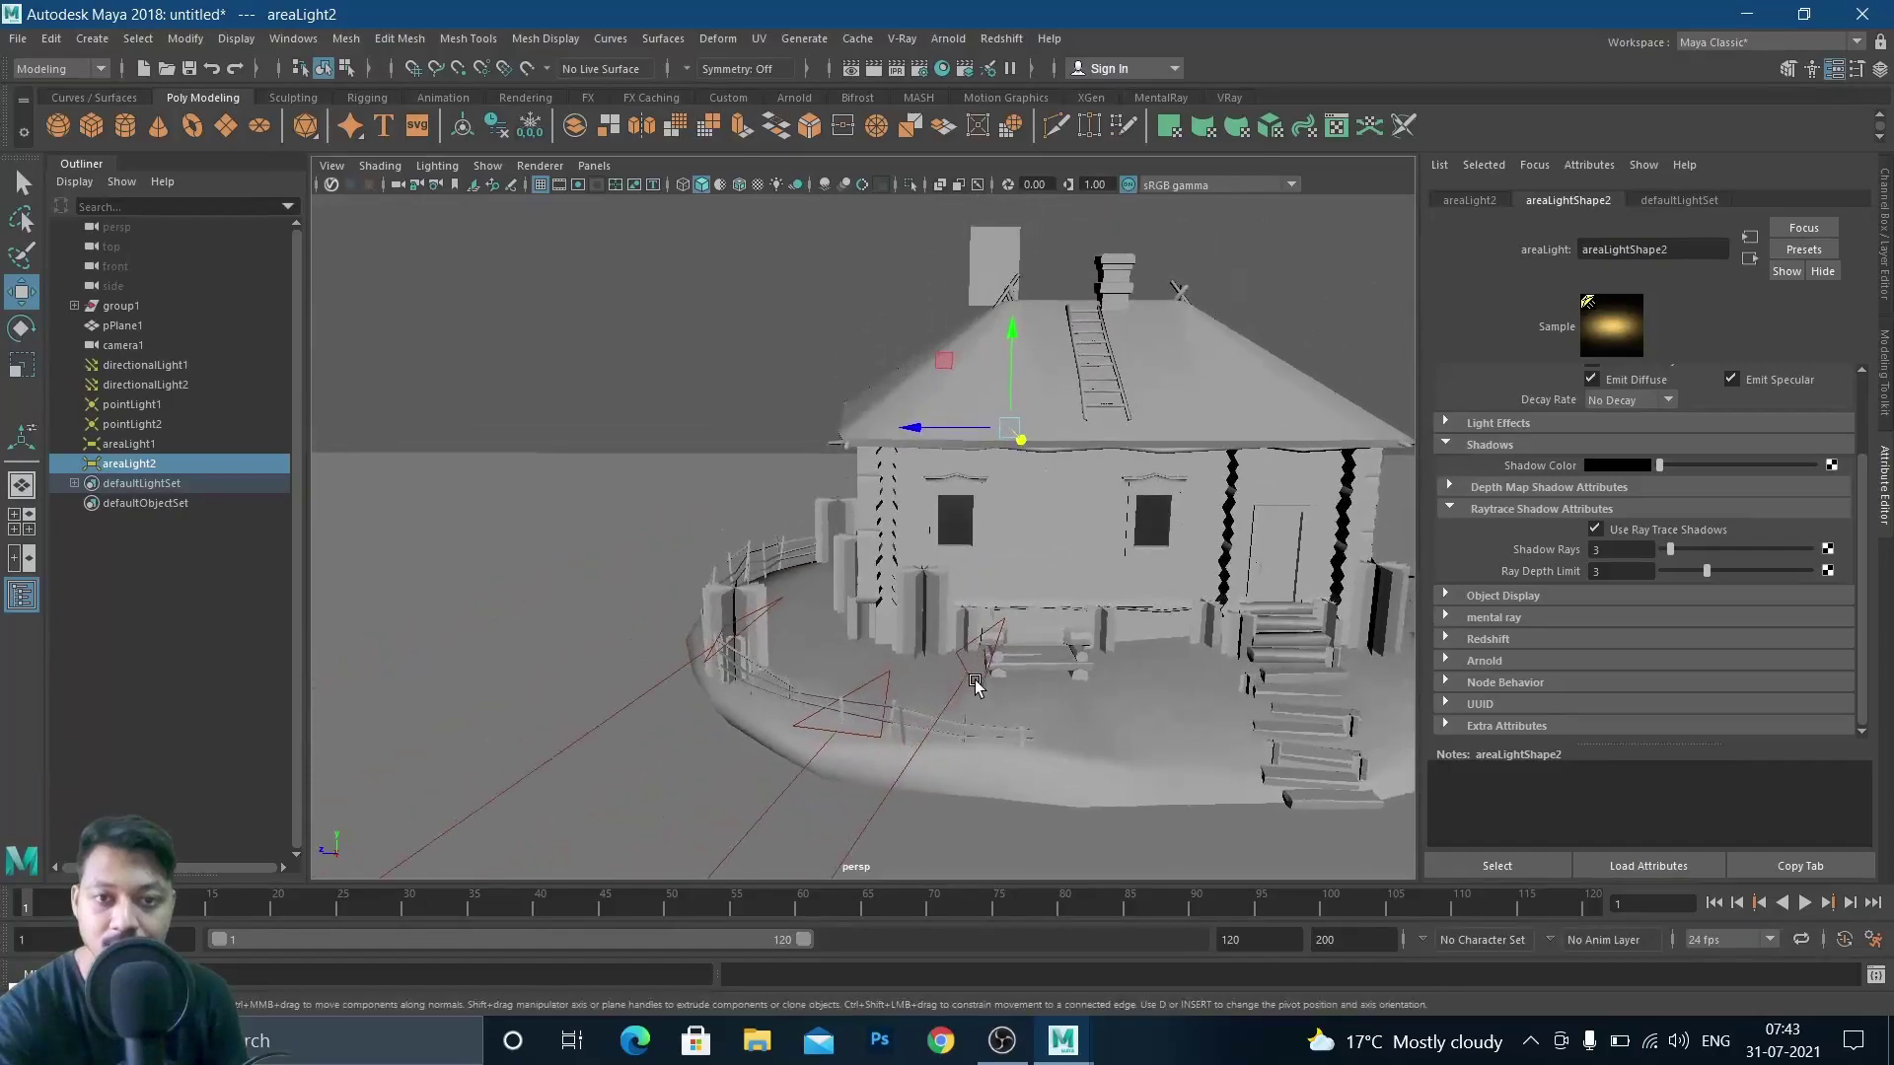
scroll(974, 678, "up", 5)
left_click_drag(973, 683, 959, 630, "alt")
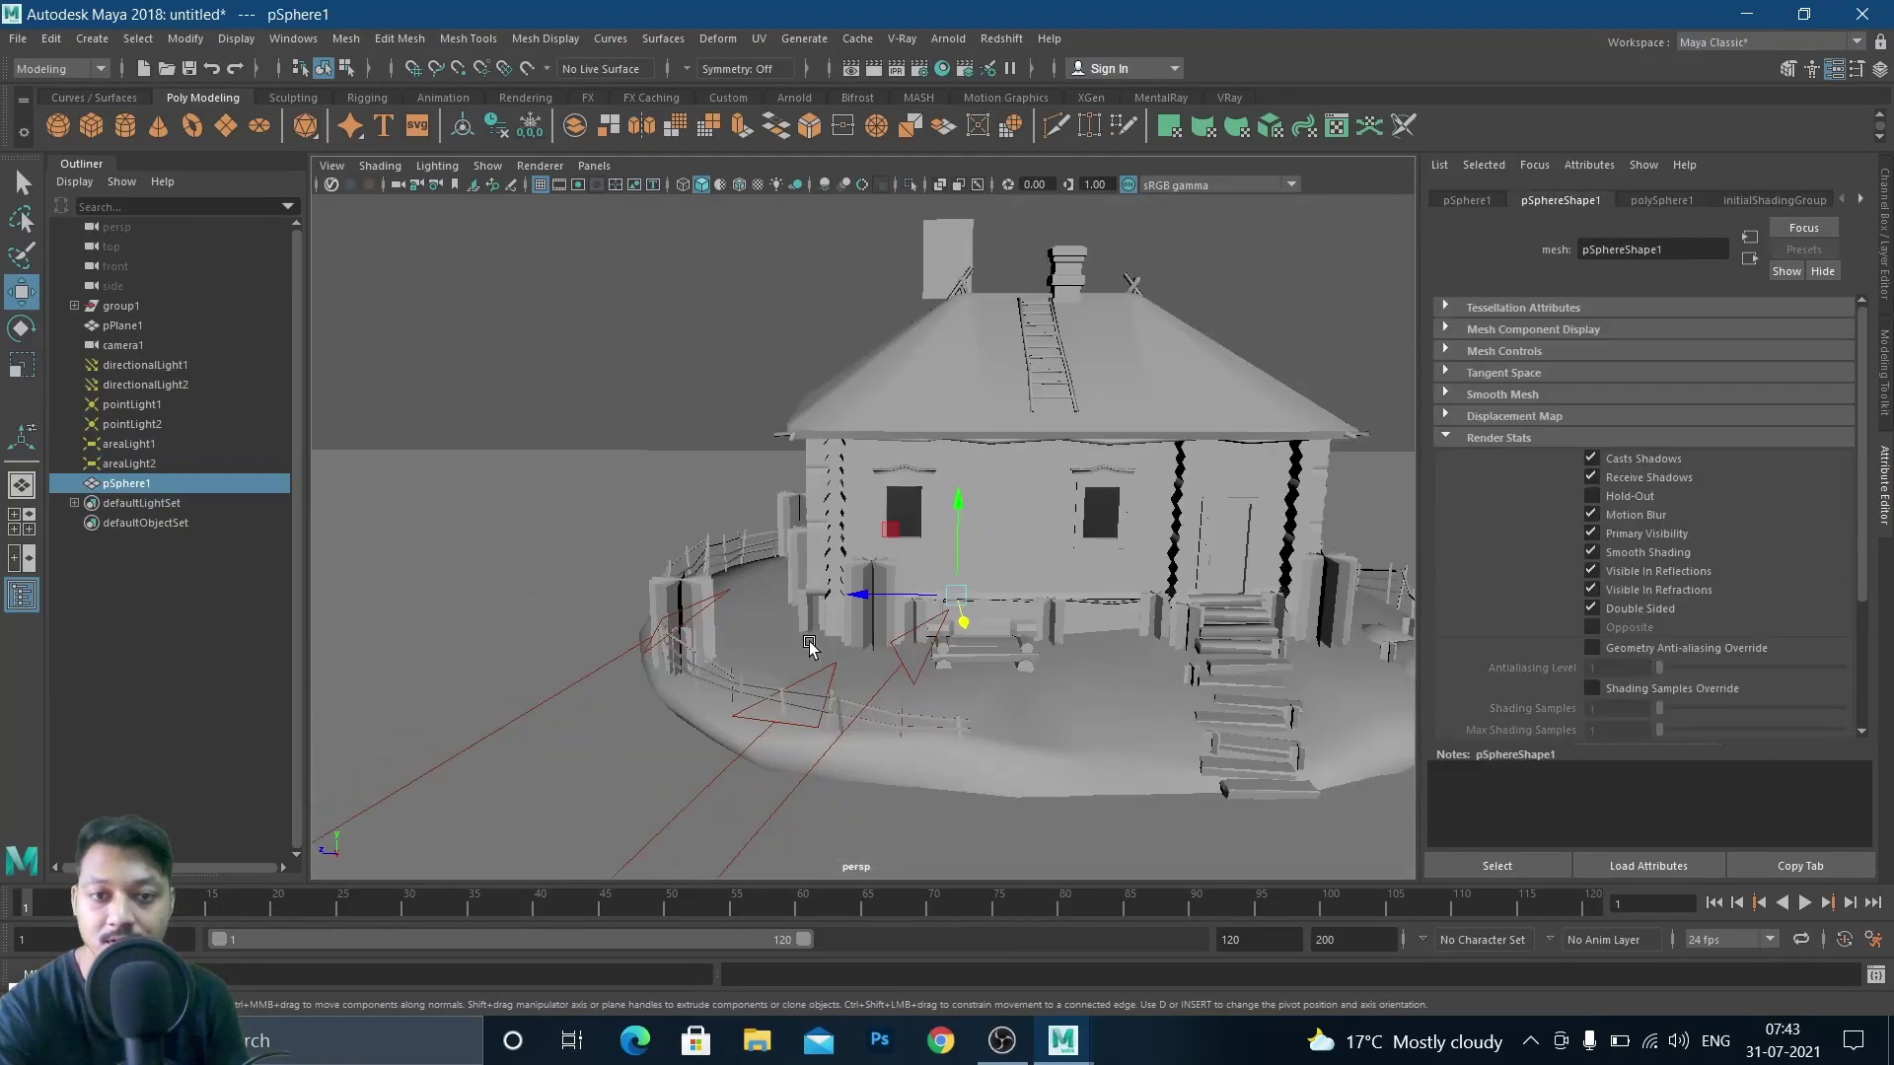
left_click_drag(960, 626, 959, 745)
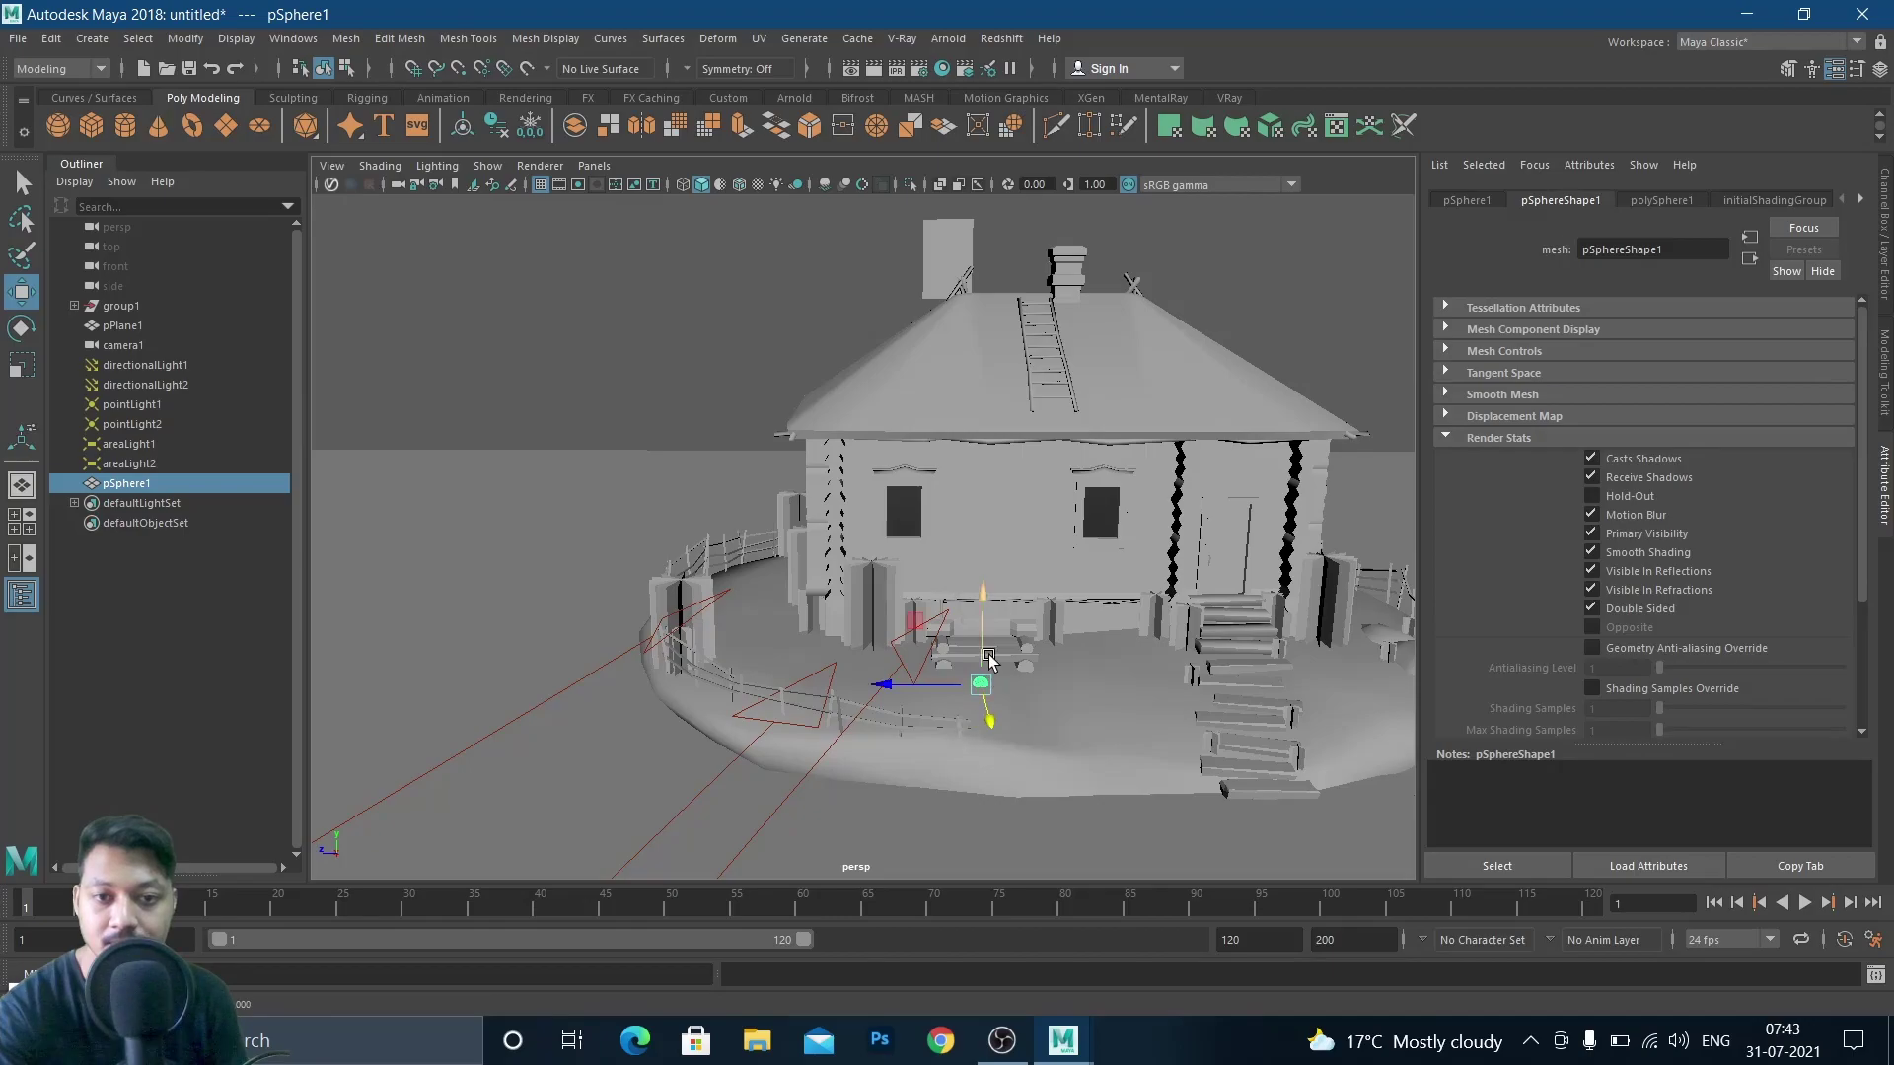
left_click_drag(983, 602, 978, 456)
left_click_drag(888, 542, 837, 578)
Move the sphere over the wooden post below the front window nearest the house corner
scroll(918, 617, "up", 5)
left_click_drag(927, 642, 1132, 691, "alt")
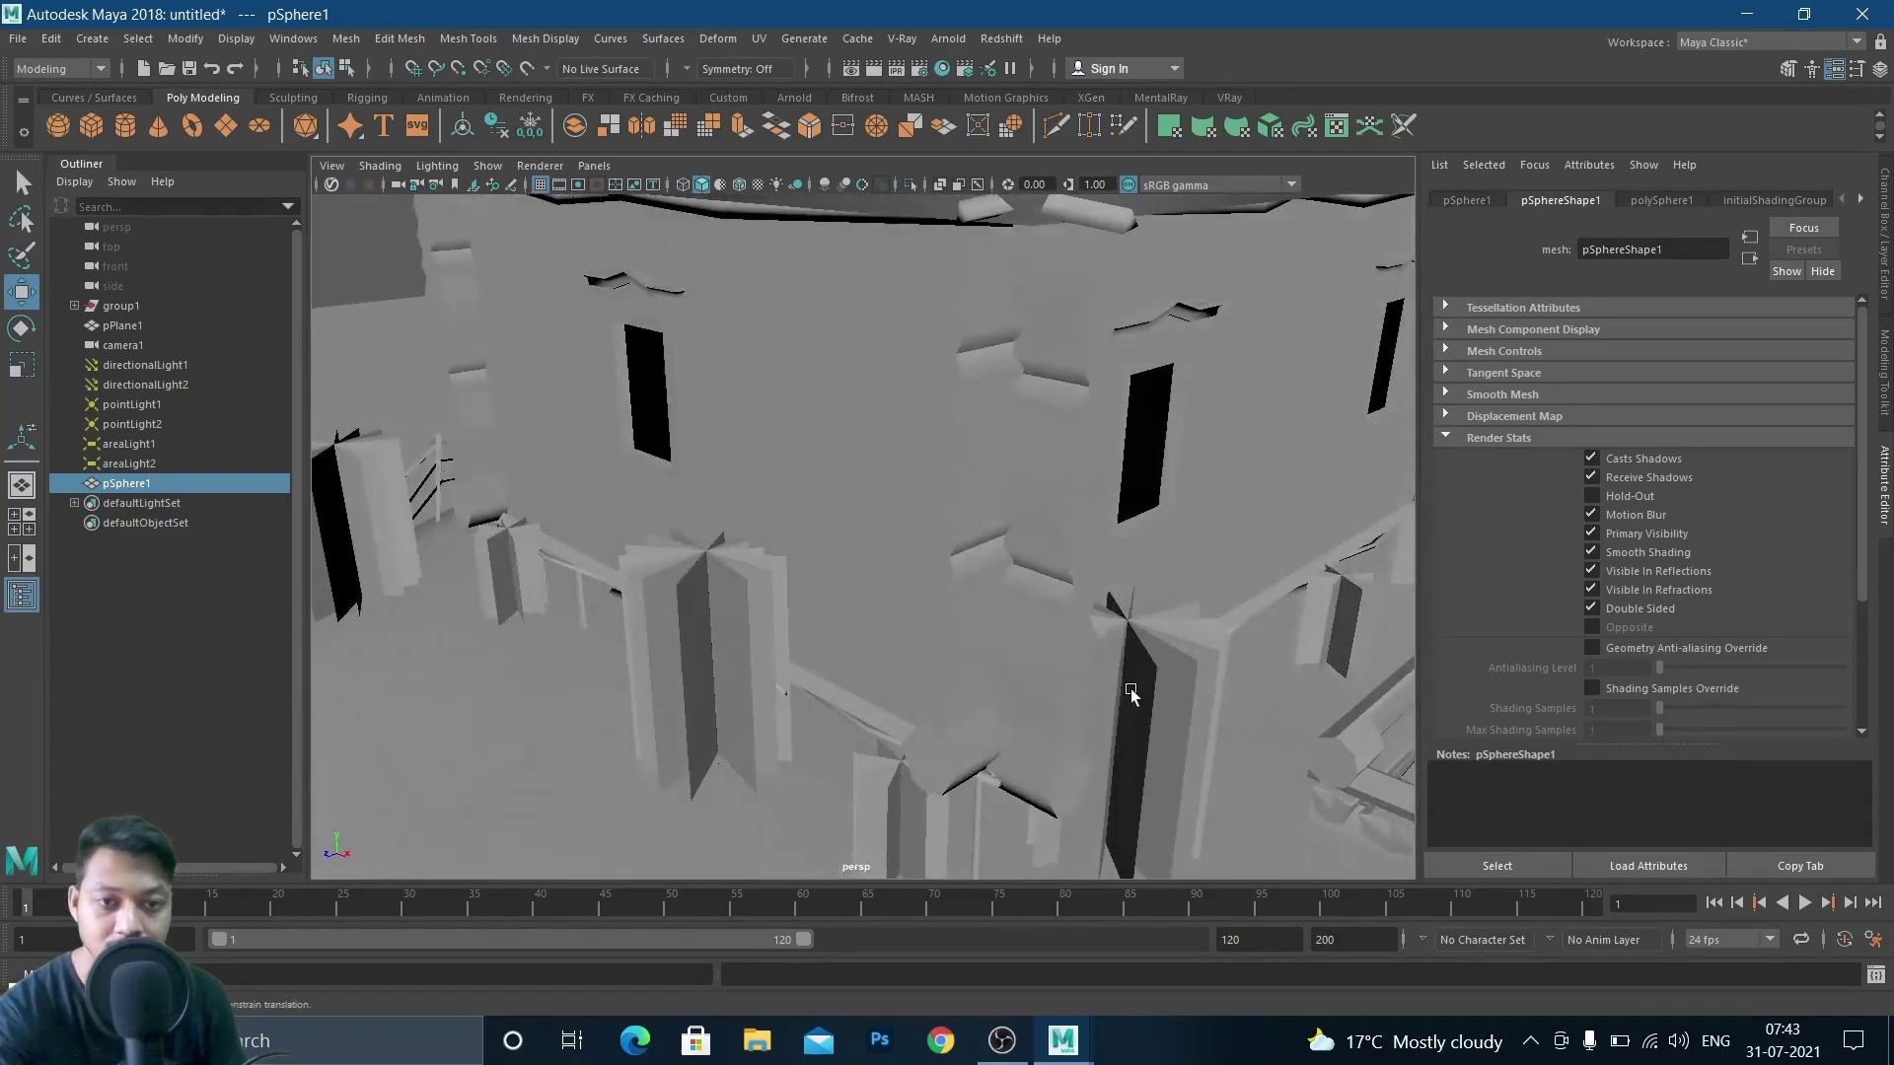
scroll(1073, 686, "down", 5)
left_click_drag(1238, 582, 1068, 572)
left_click_drag(948, 530, 919, 541)
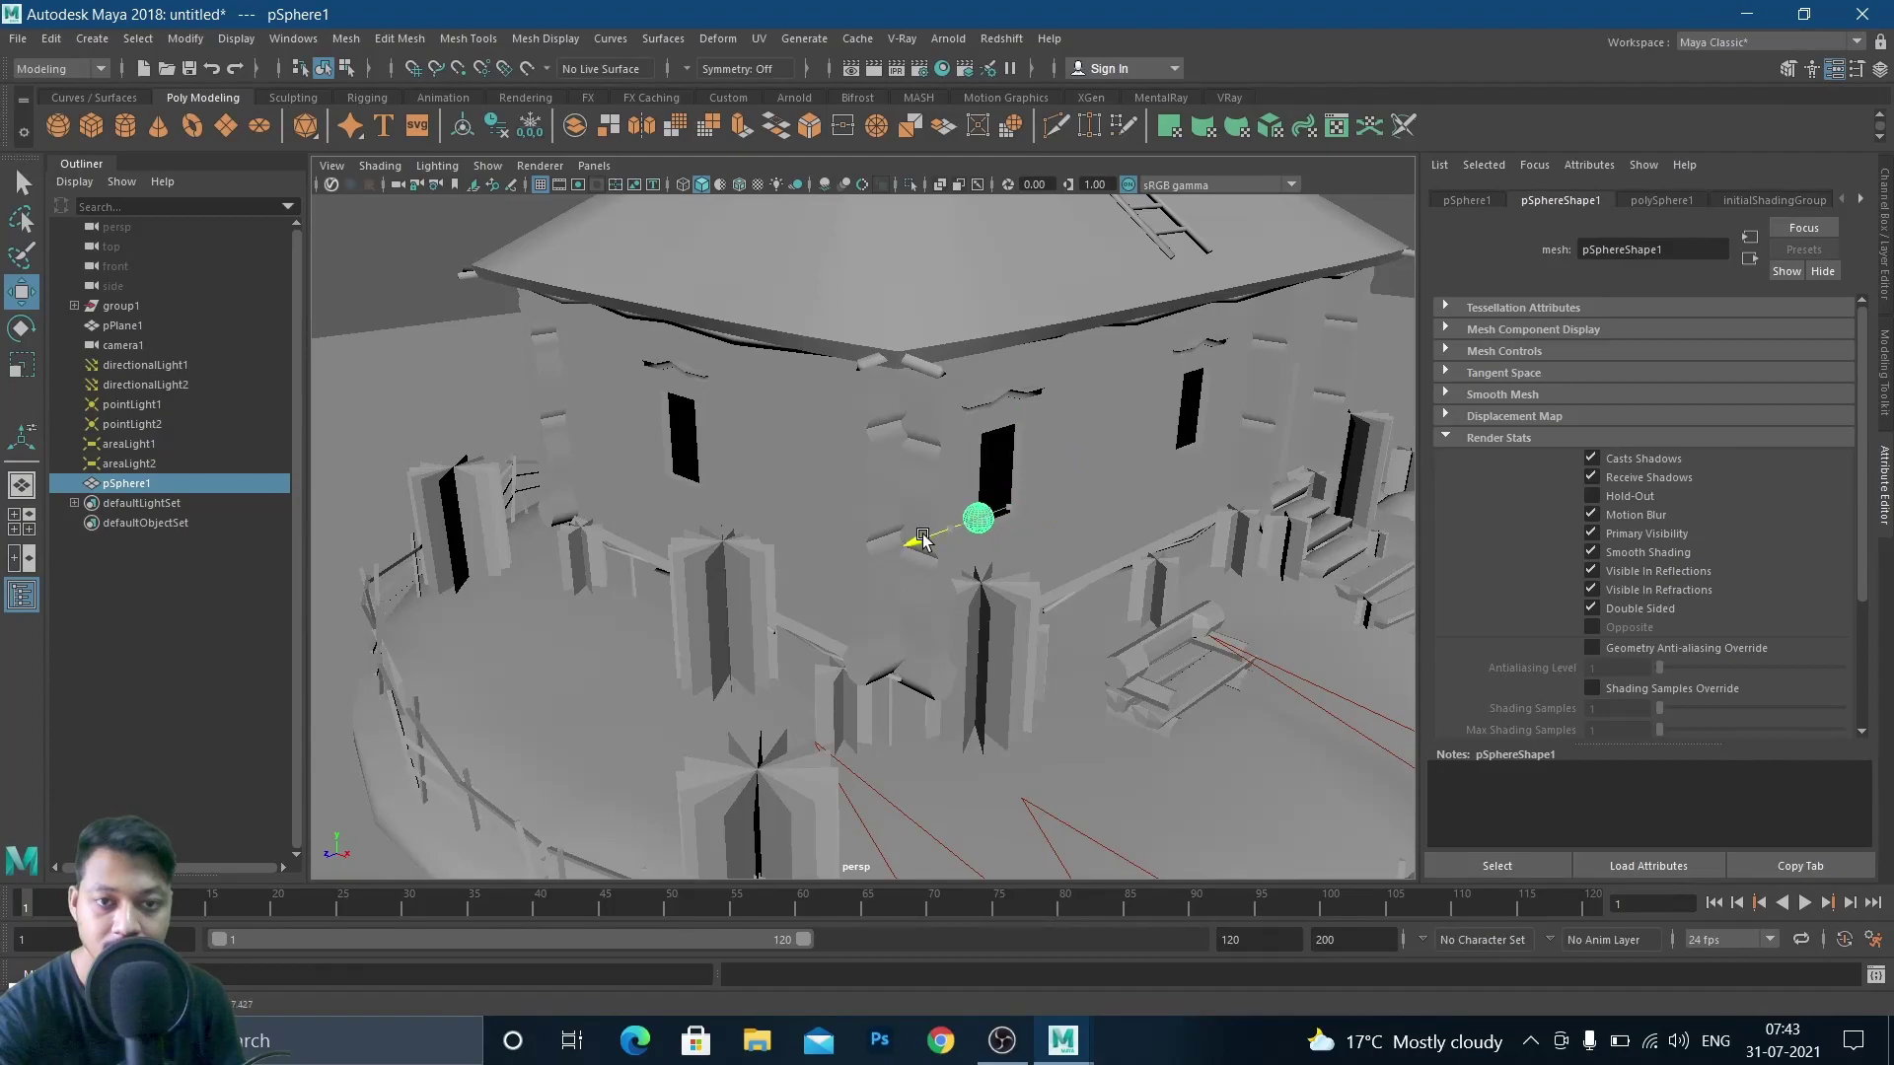
left_click_drag(981, 424, 798, 728)
left_click_drag(919, 805, 959, 646)
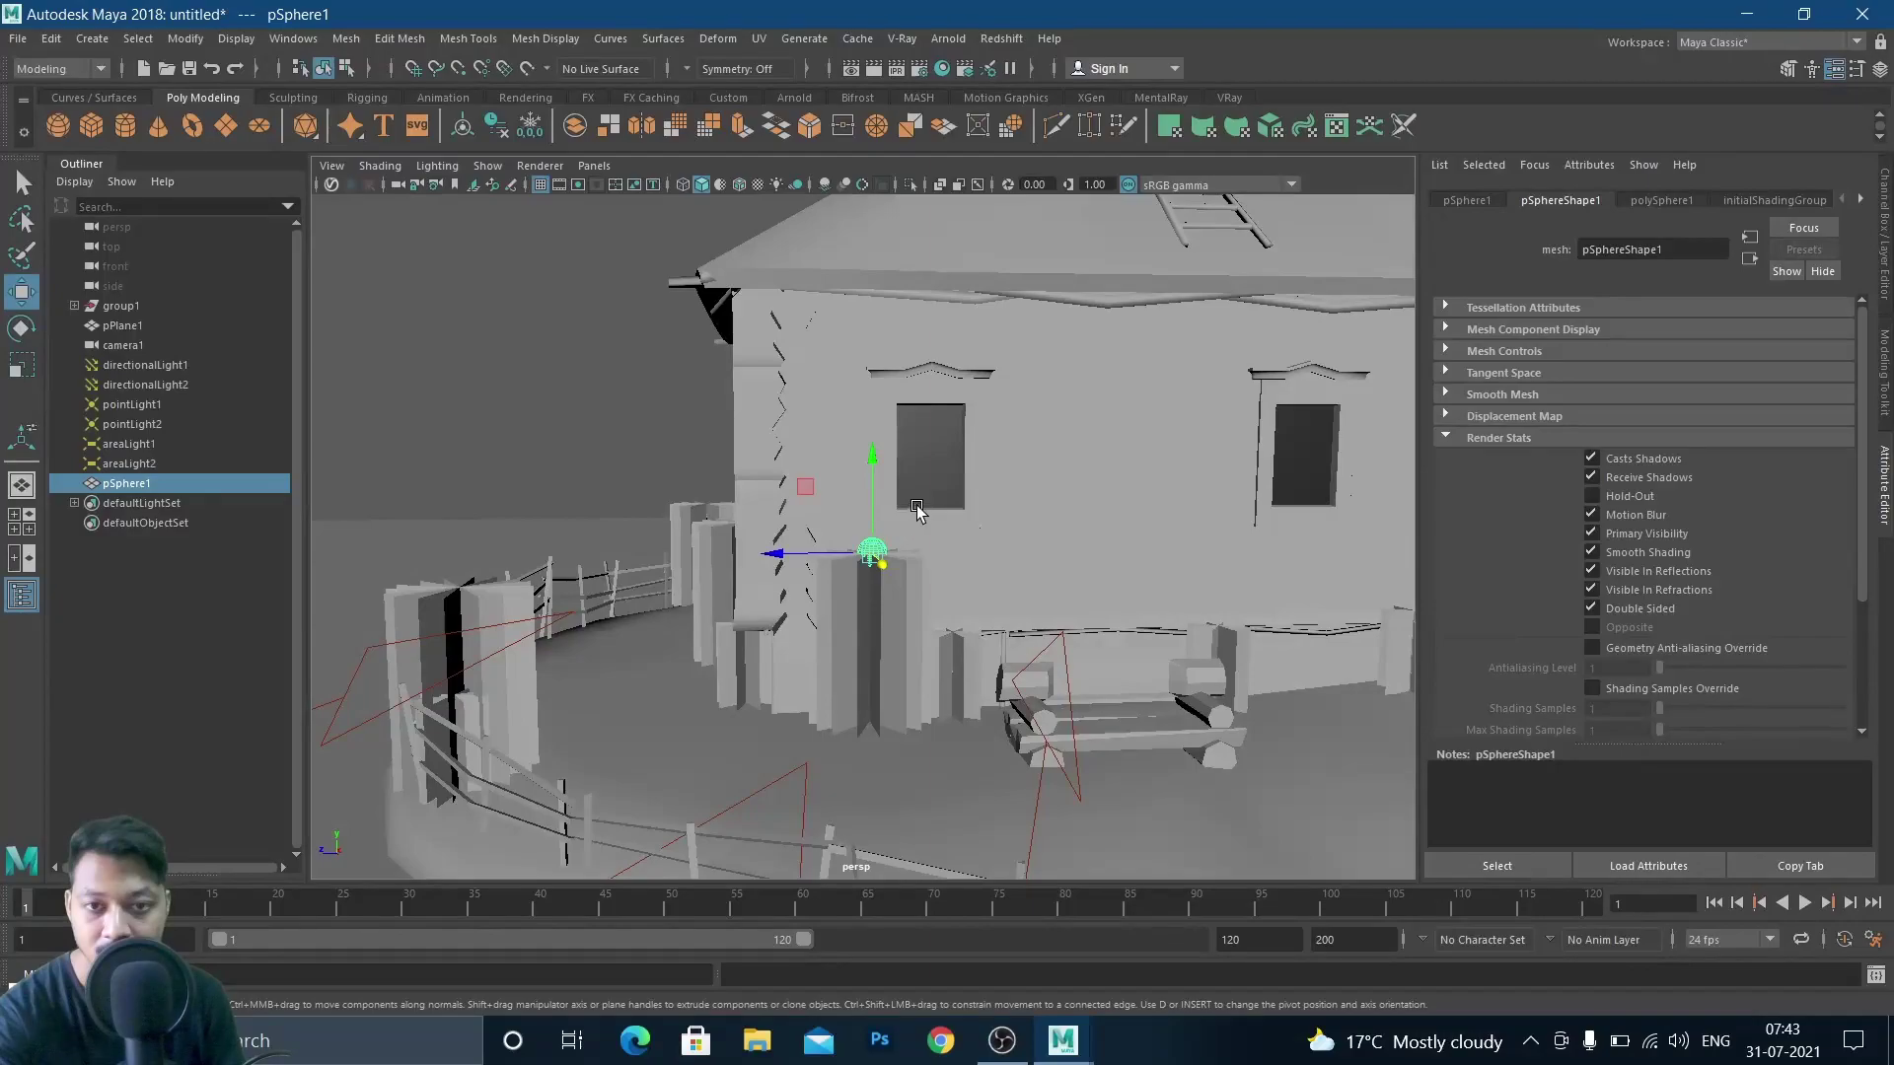
Fine-tune the sphere's height and sideways position so it sits centred on top of the post
left_click_drag(870, 465, 871, 453)
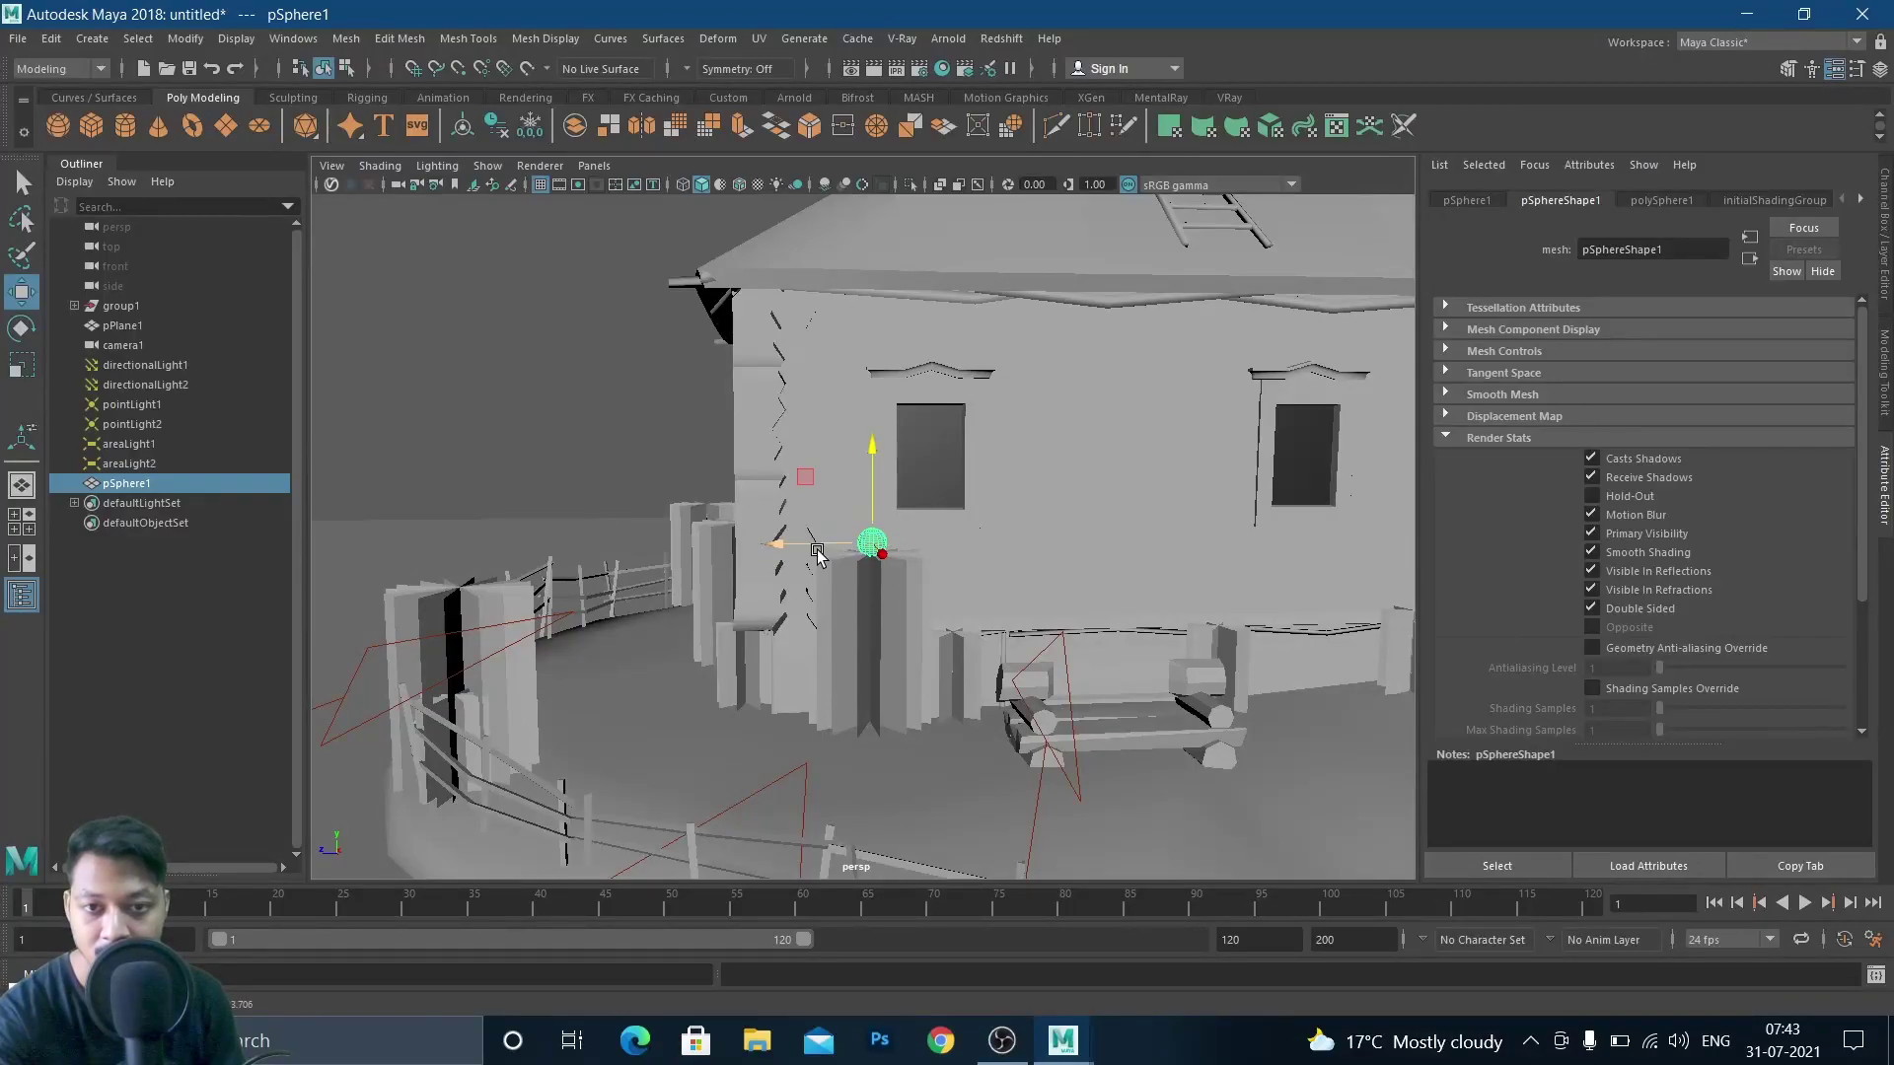
key("ctrl+z")
key("ctrl+z")
left_click_drag(812, 544, 808, 544)
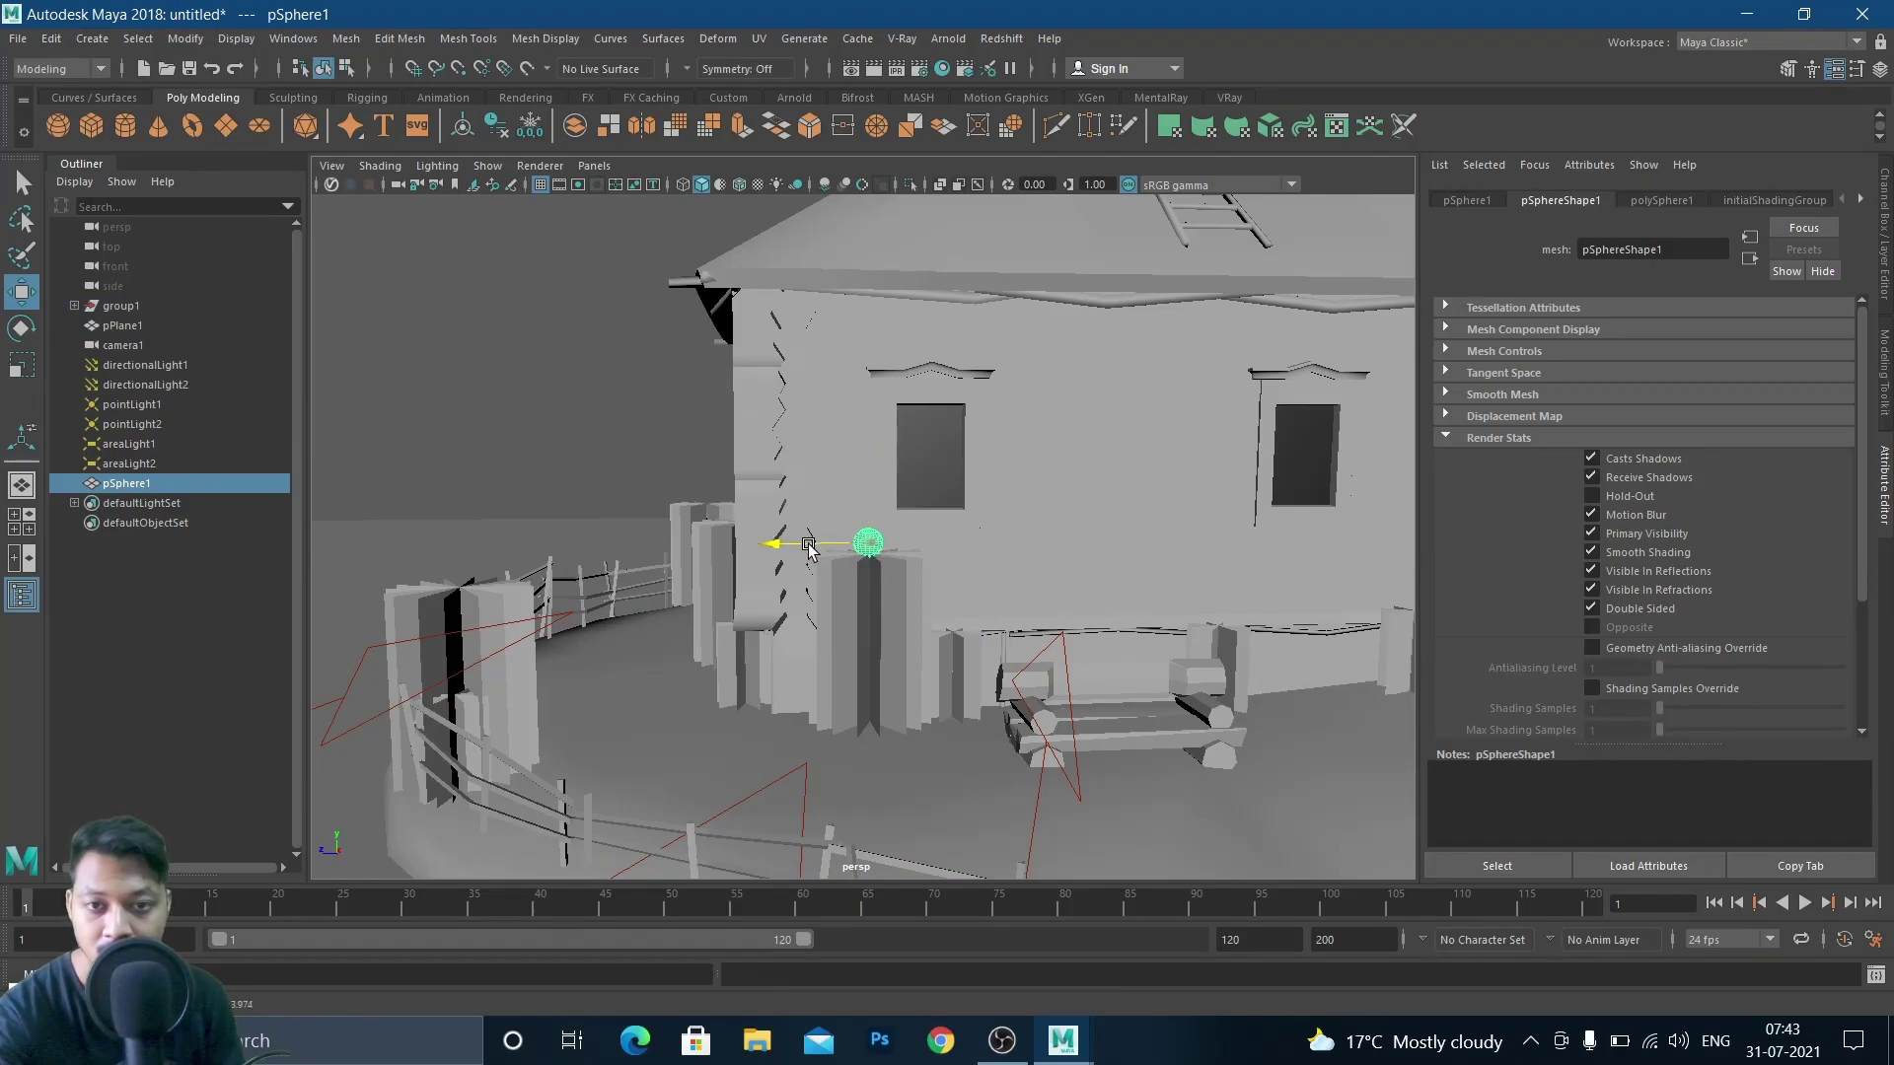
scroll(881, 549, "up", 3)
scroll(884, 551, "down", 3)
scroll(885, 555, "up", 8)
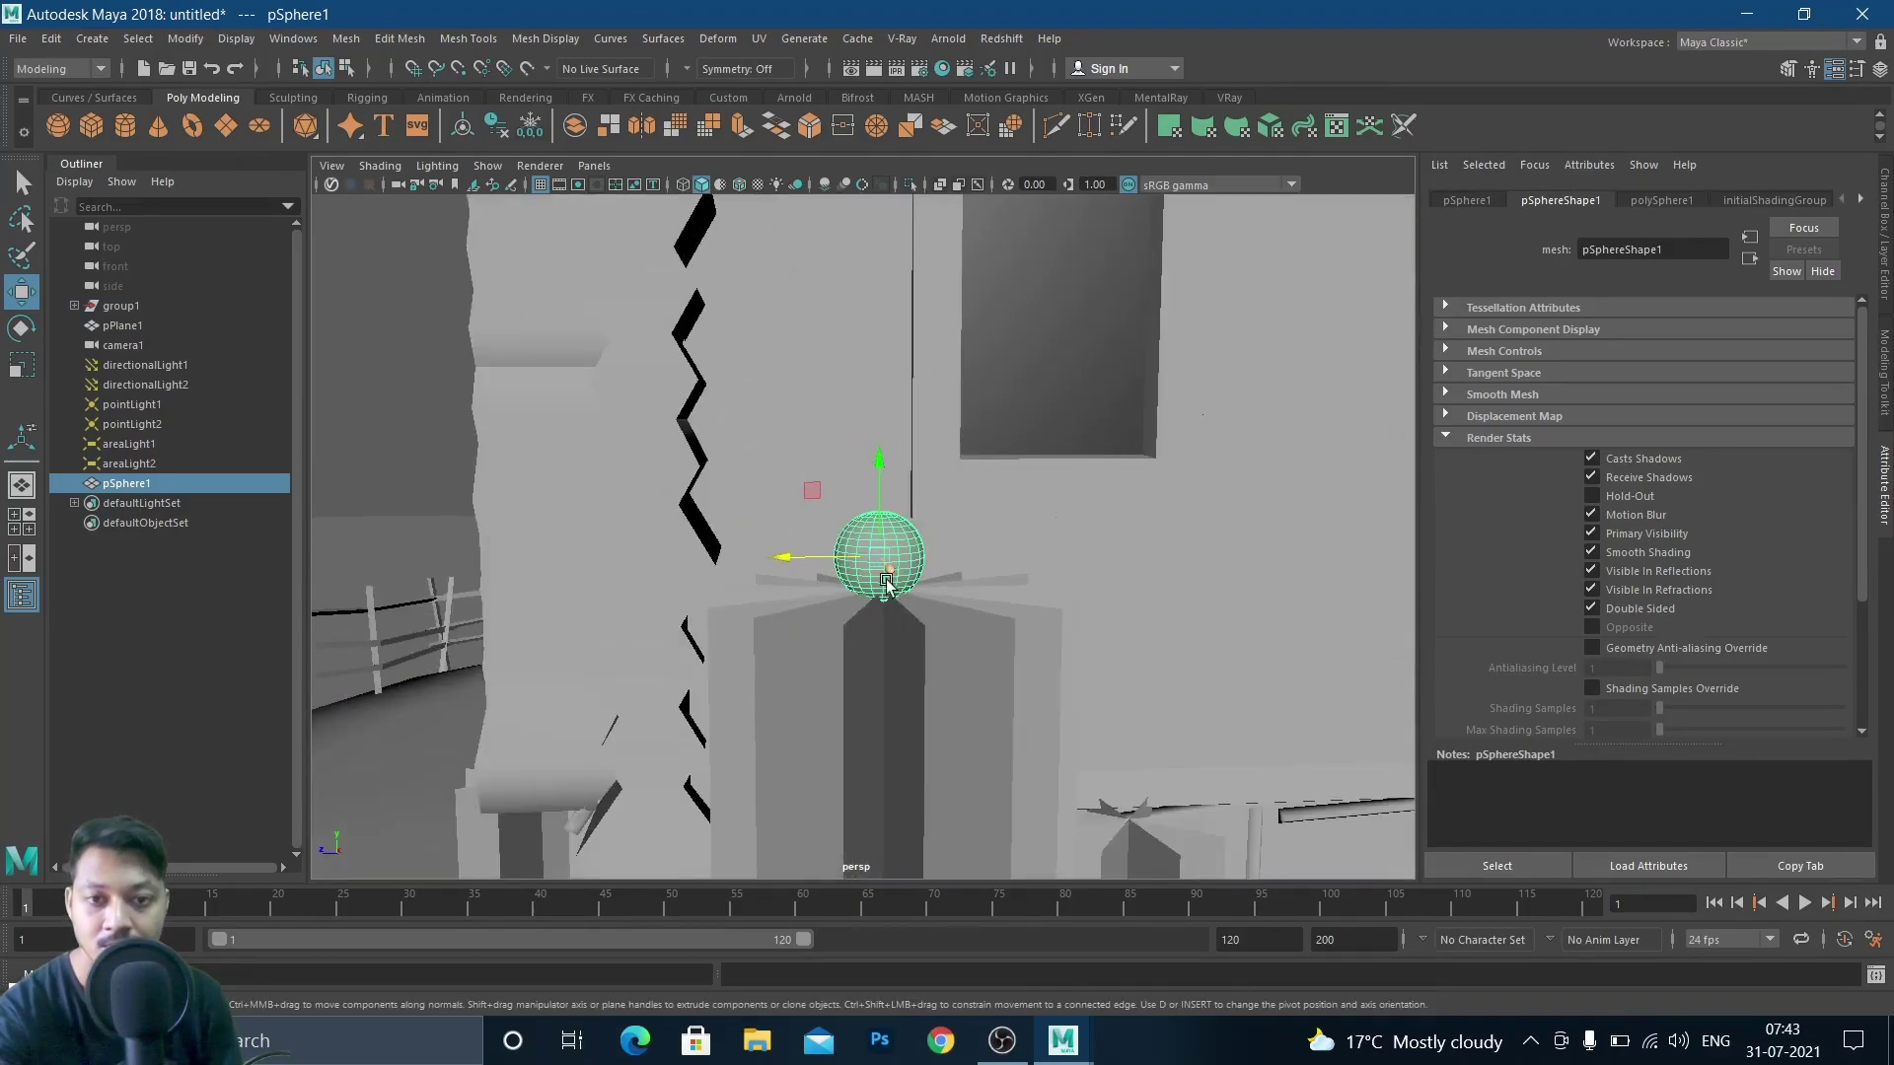
left_click_drag(933, 619, 1086, 549, "alt")
scroll(959, 608, "down", 8)
Turn off Casts Shadows and Receive Shadows for the sphere
left_click(1591, 457)
left_click(1590, 477)
scroll(912, 656, "down", 2)
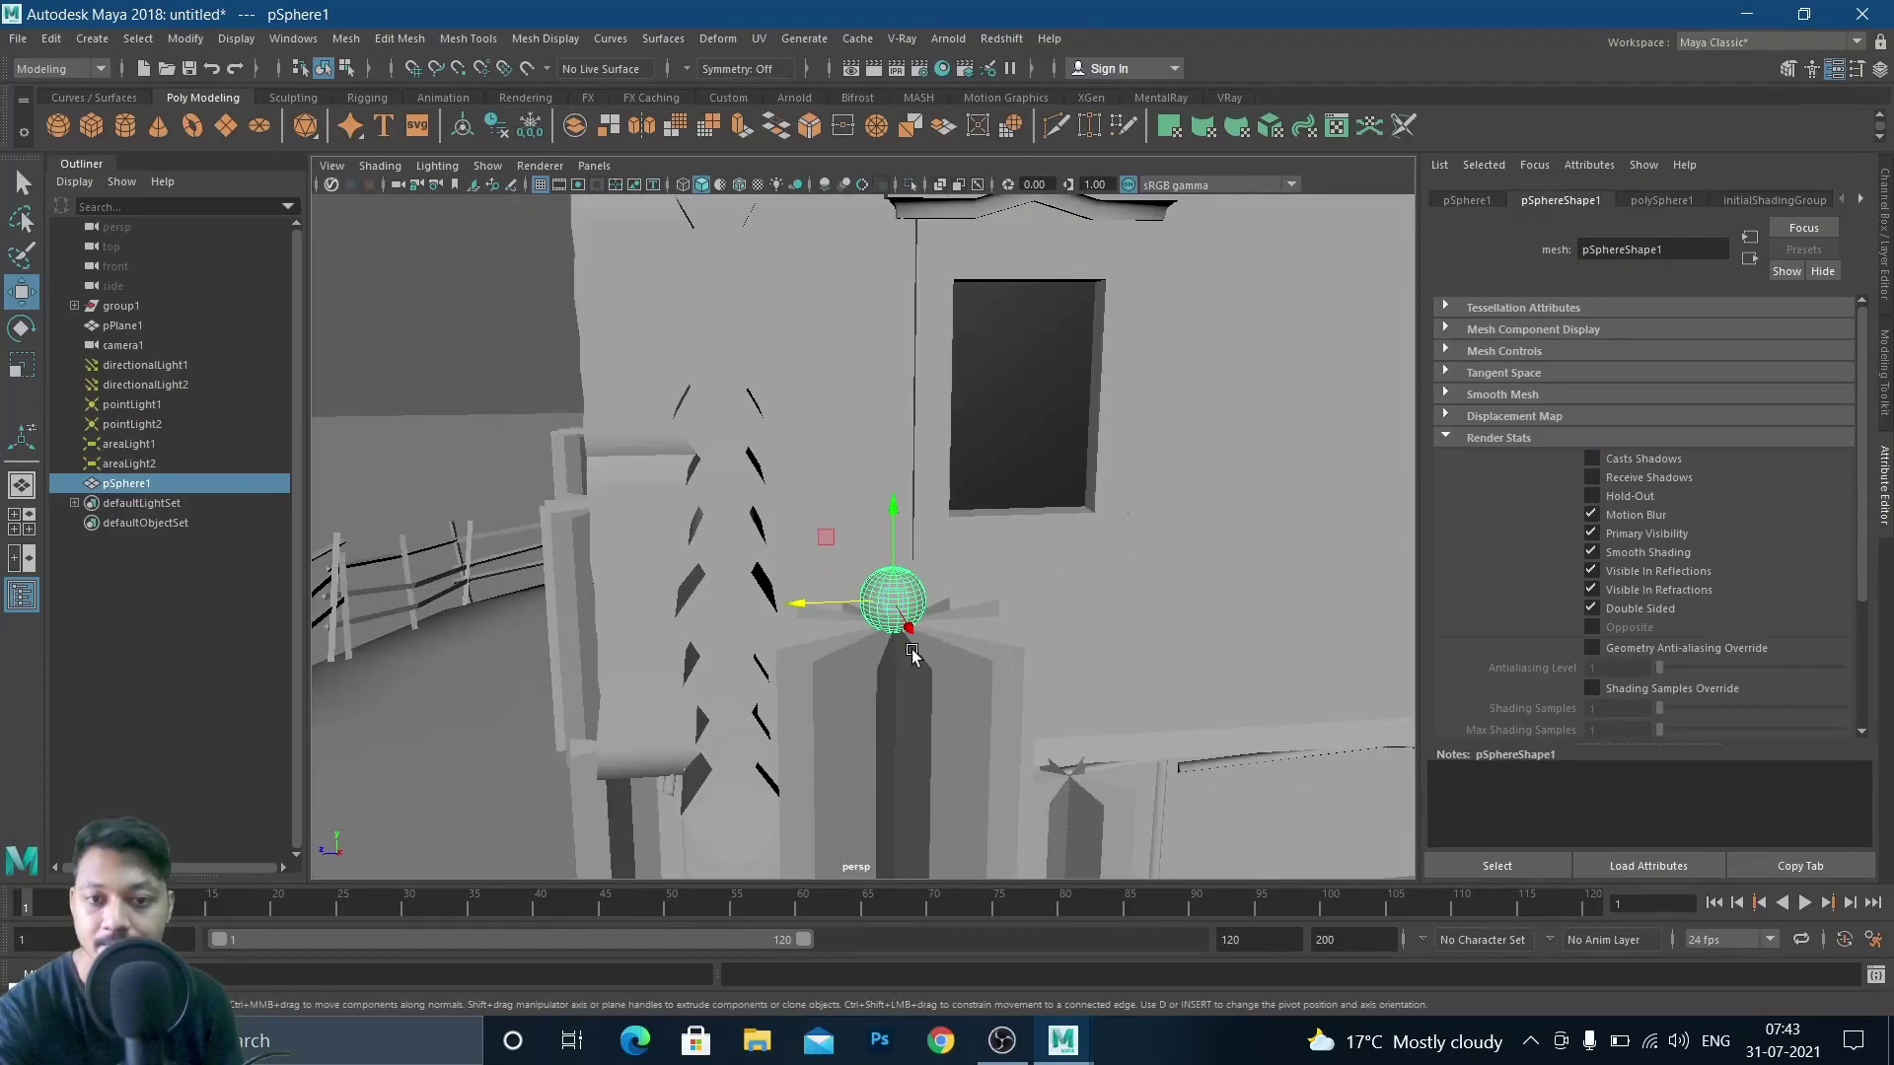
Assign a new Blinn material to the sphere and set its incandescence to full white
right_click(917, 593)
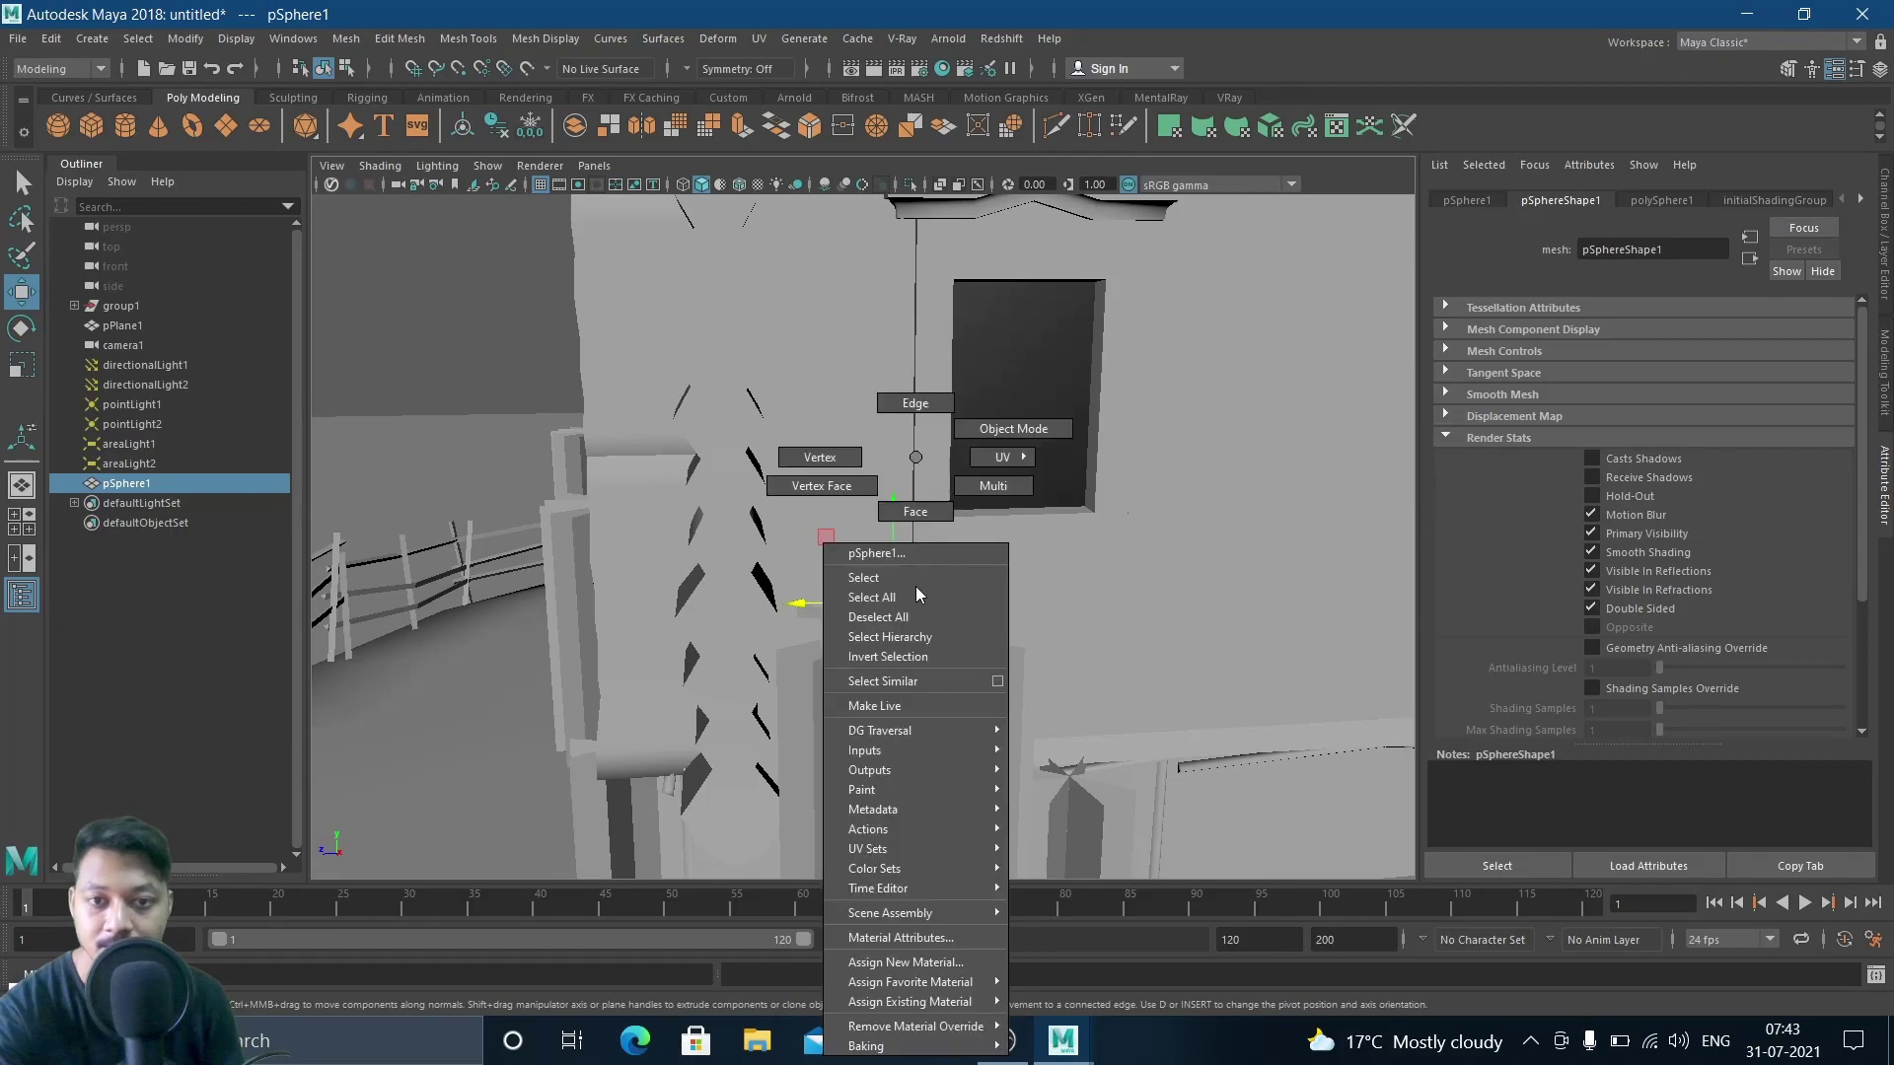
left_click(906, 961)
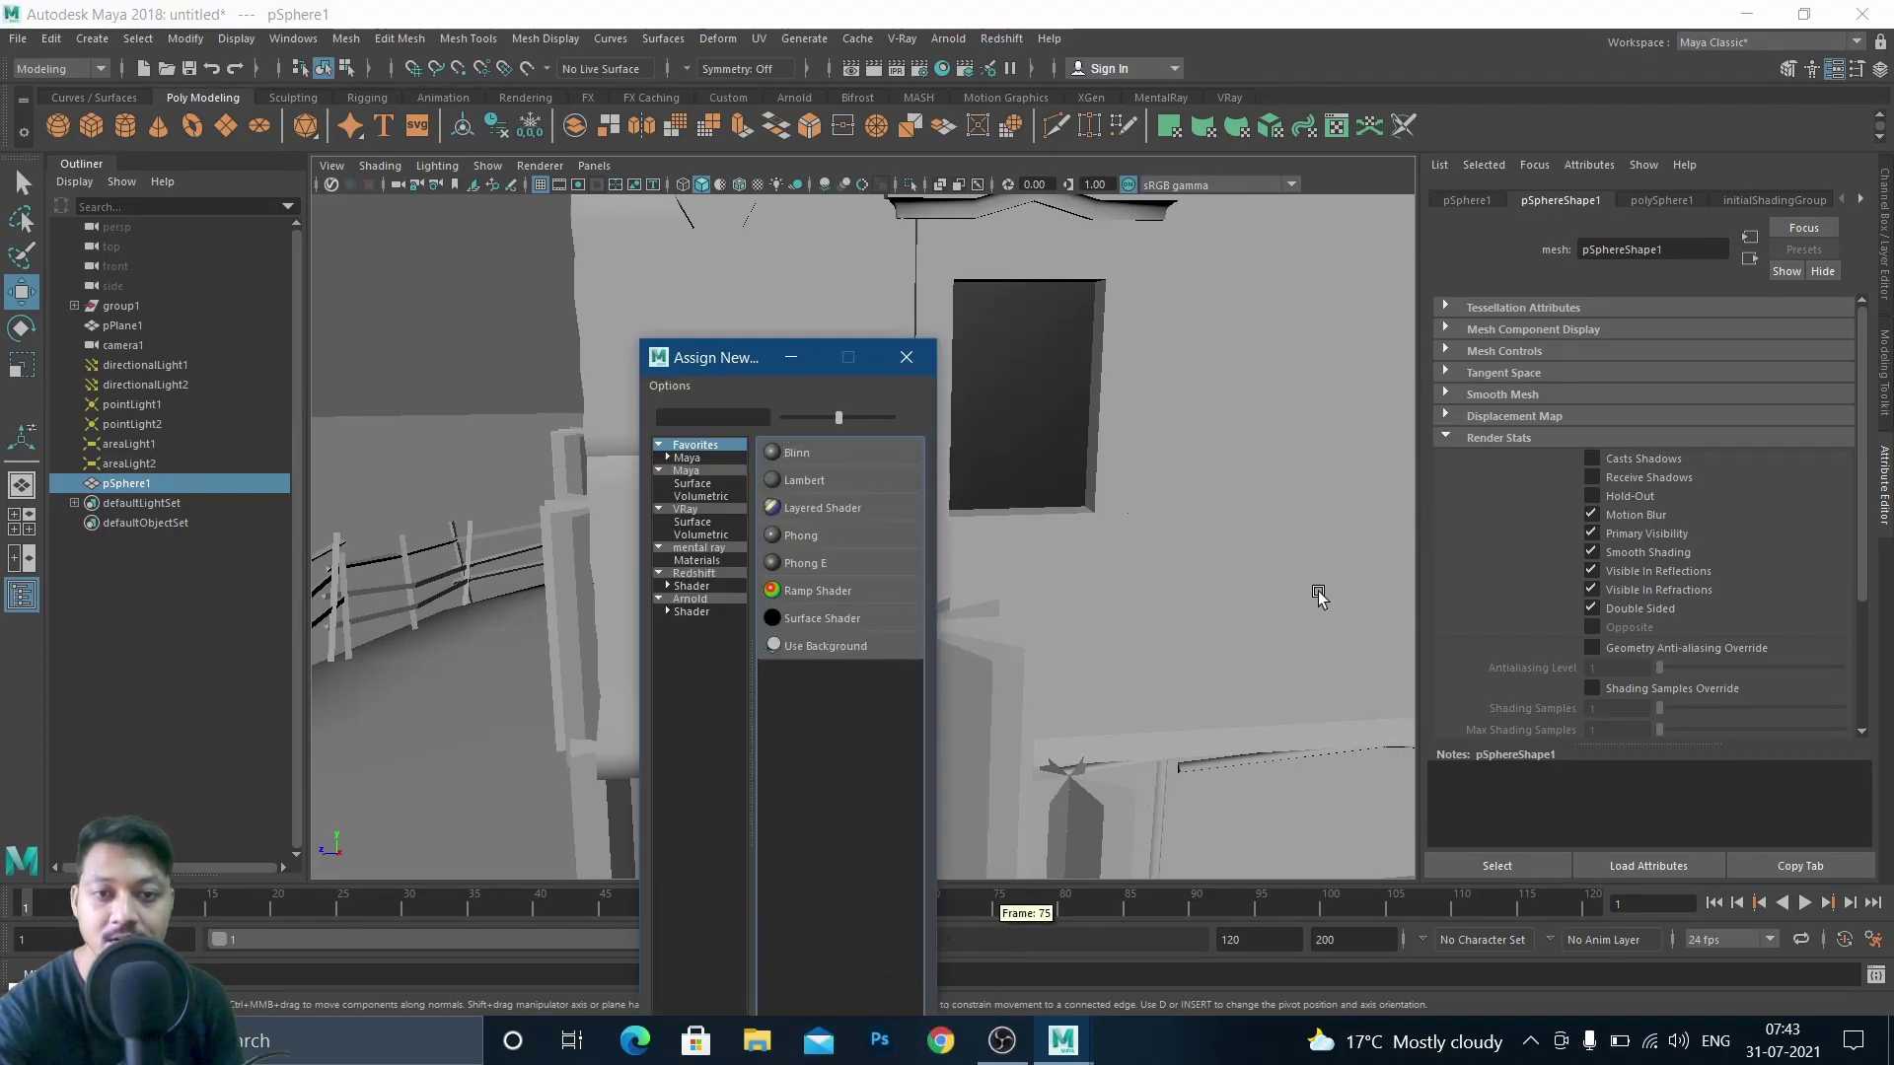
left_click(804, 454)
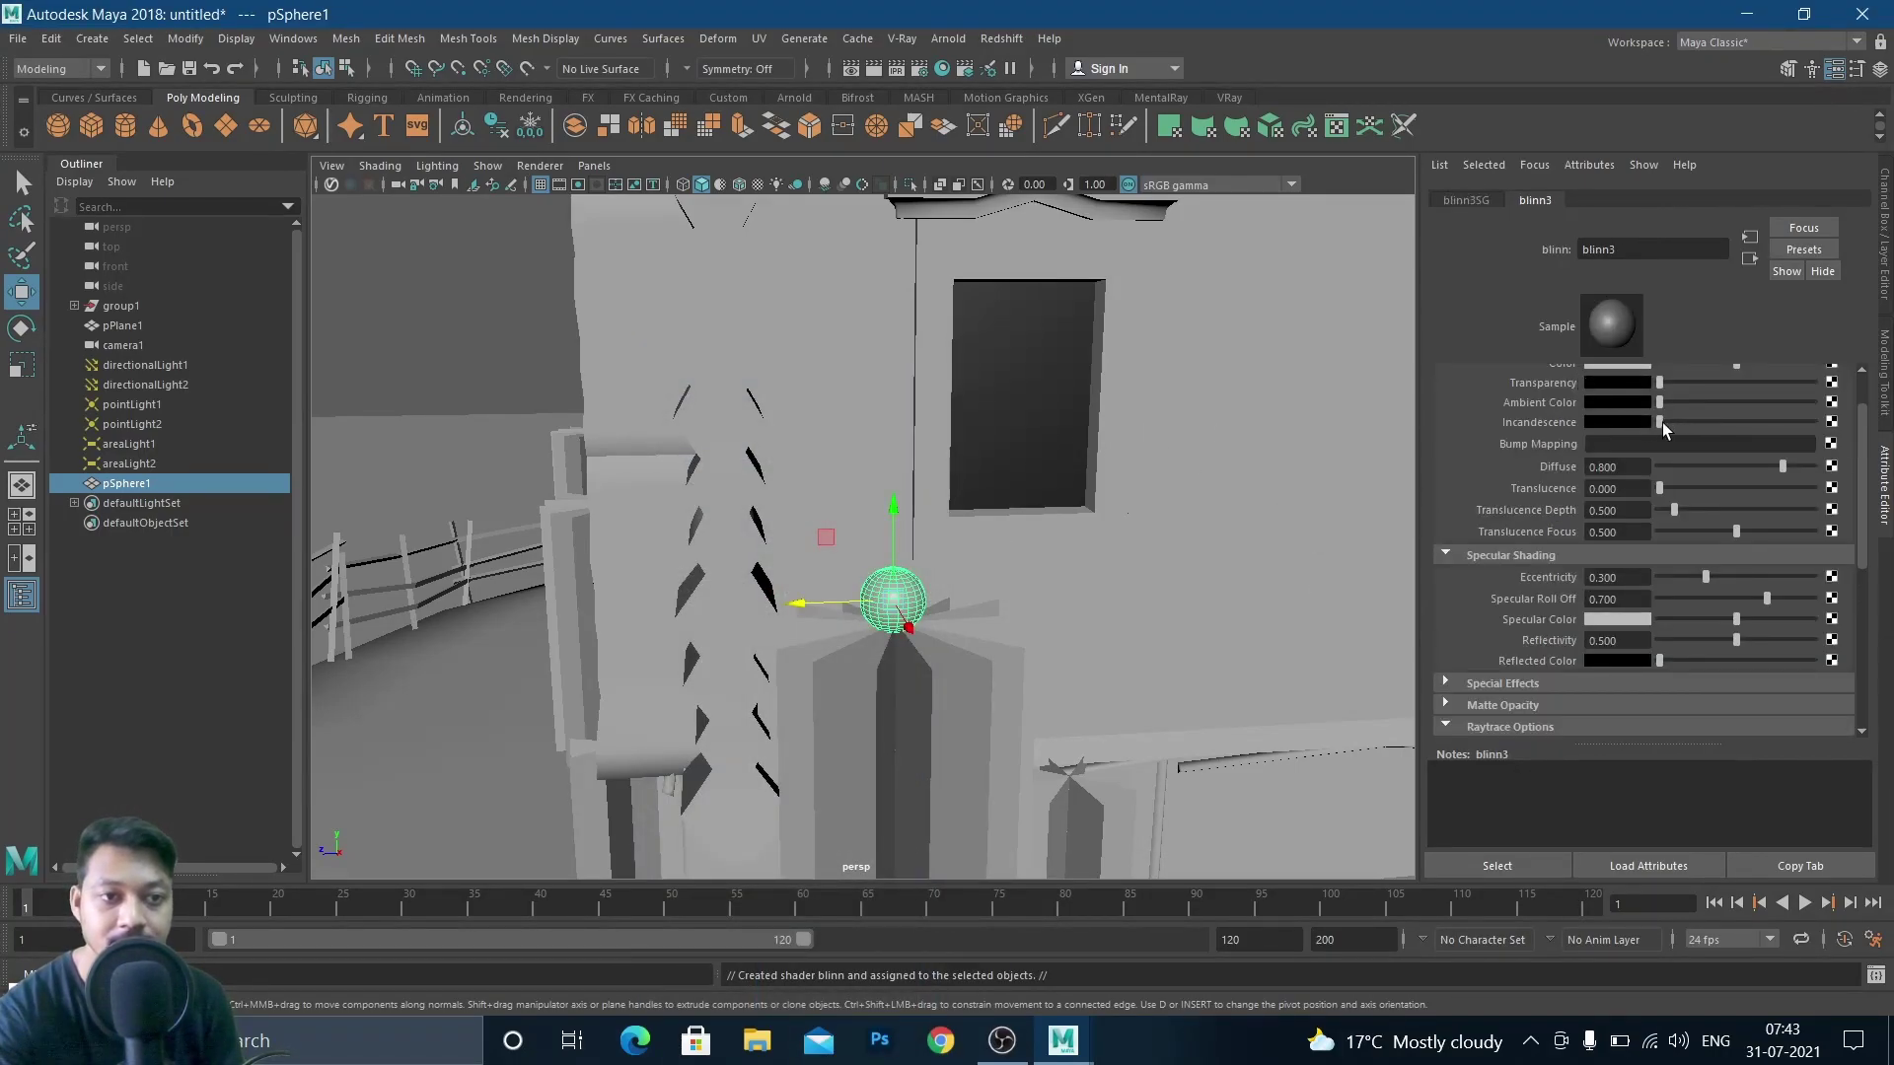
left_click_drag(1661, 422, 1814, 422)
Test-render the scene with the glowing sphere in the V-Ray frame buffer
key("space")
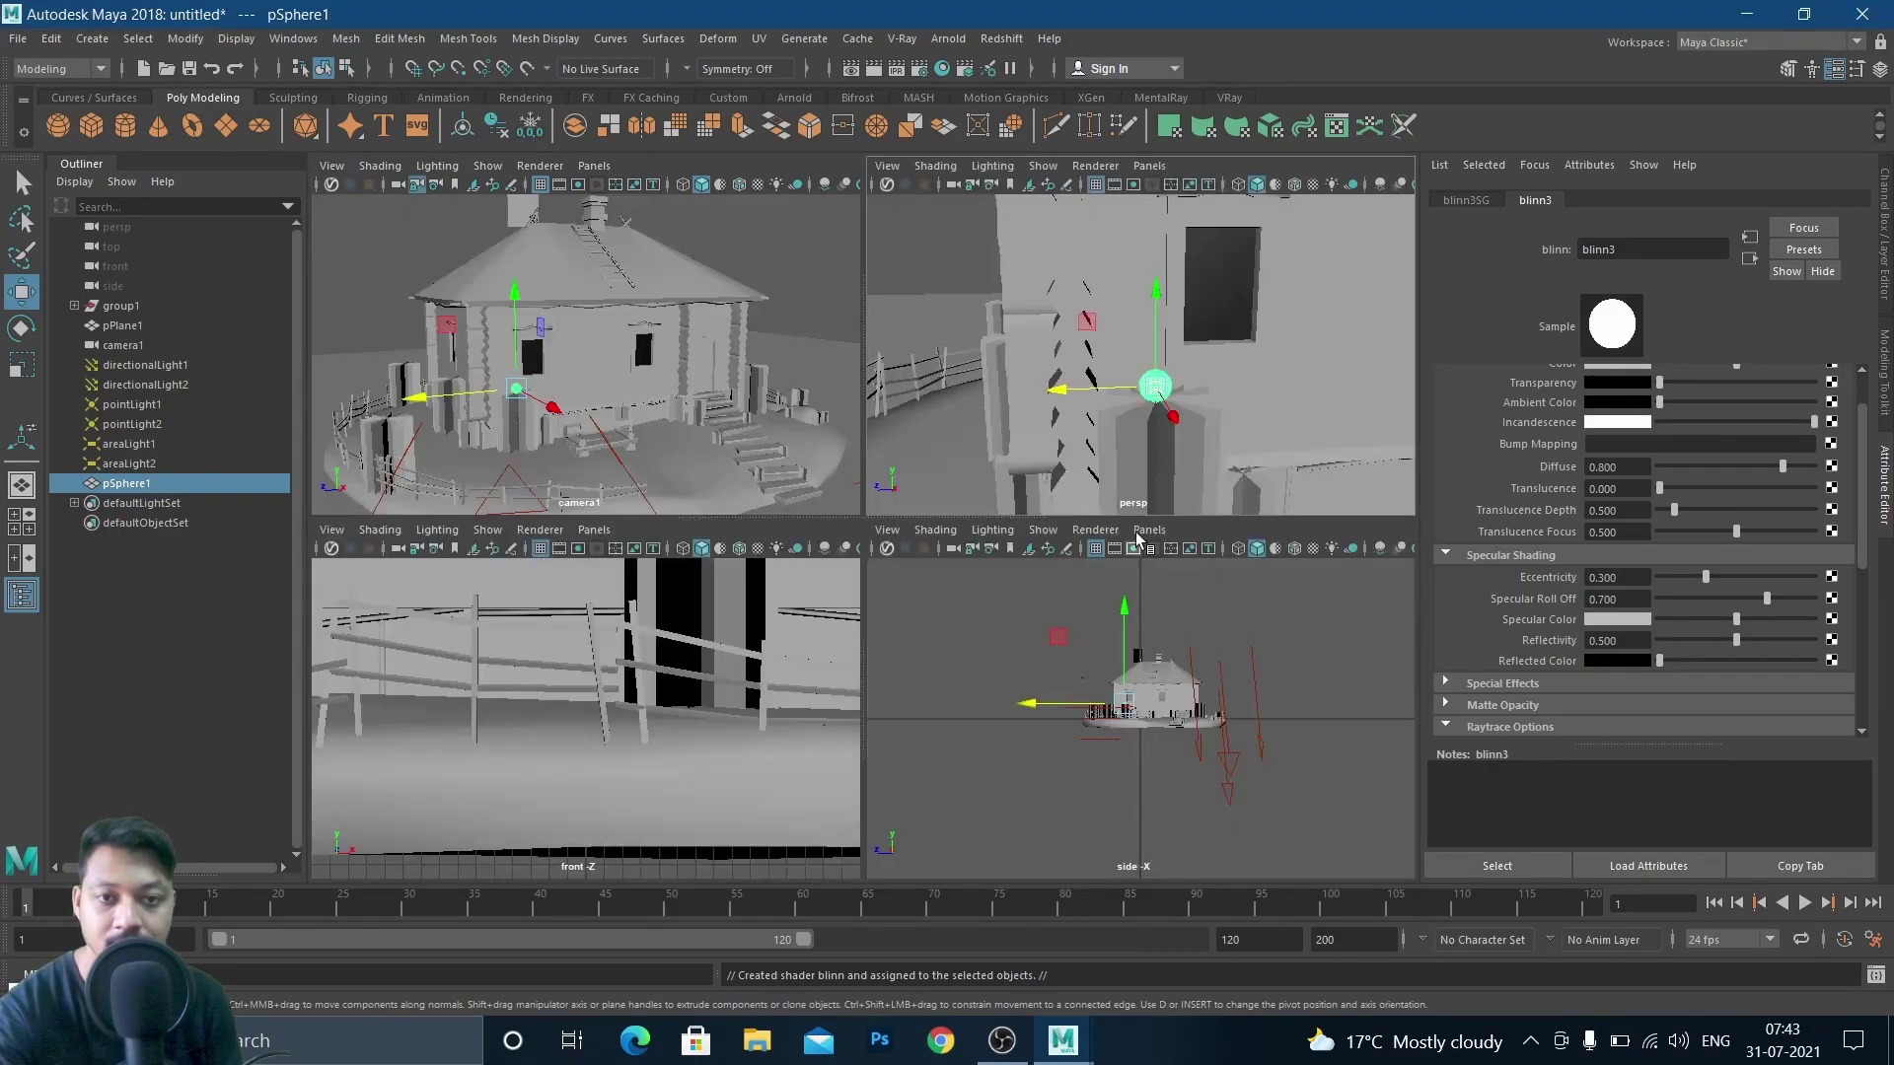
key("space")
right_click_drag(994, 550, 647, 831, "alt")
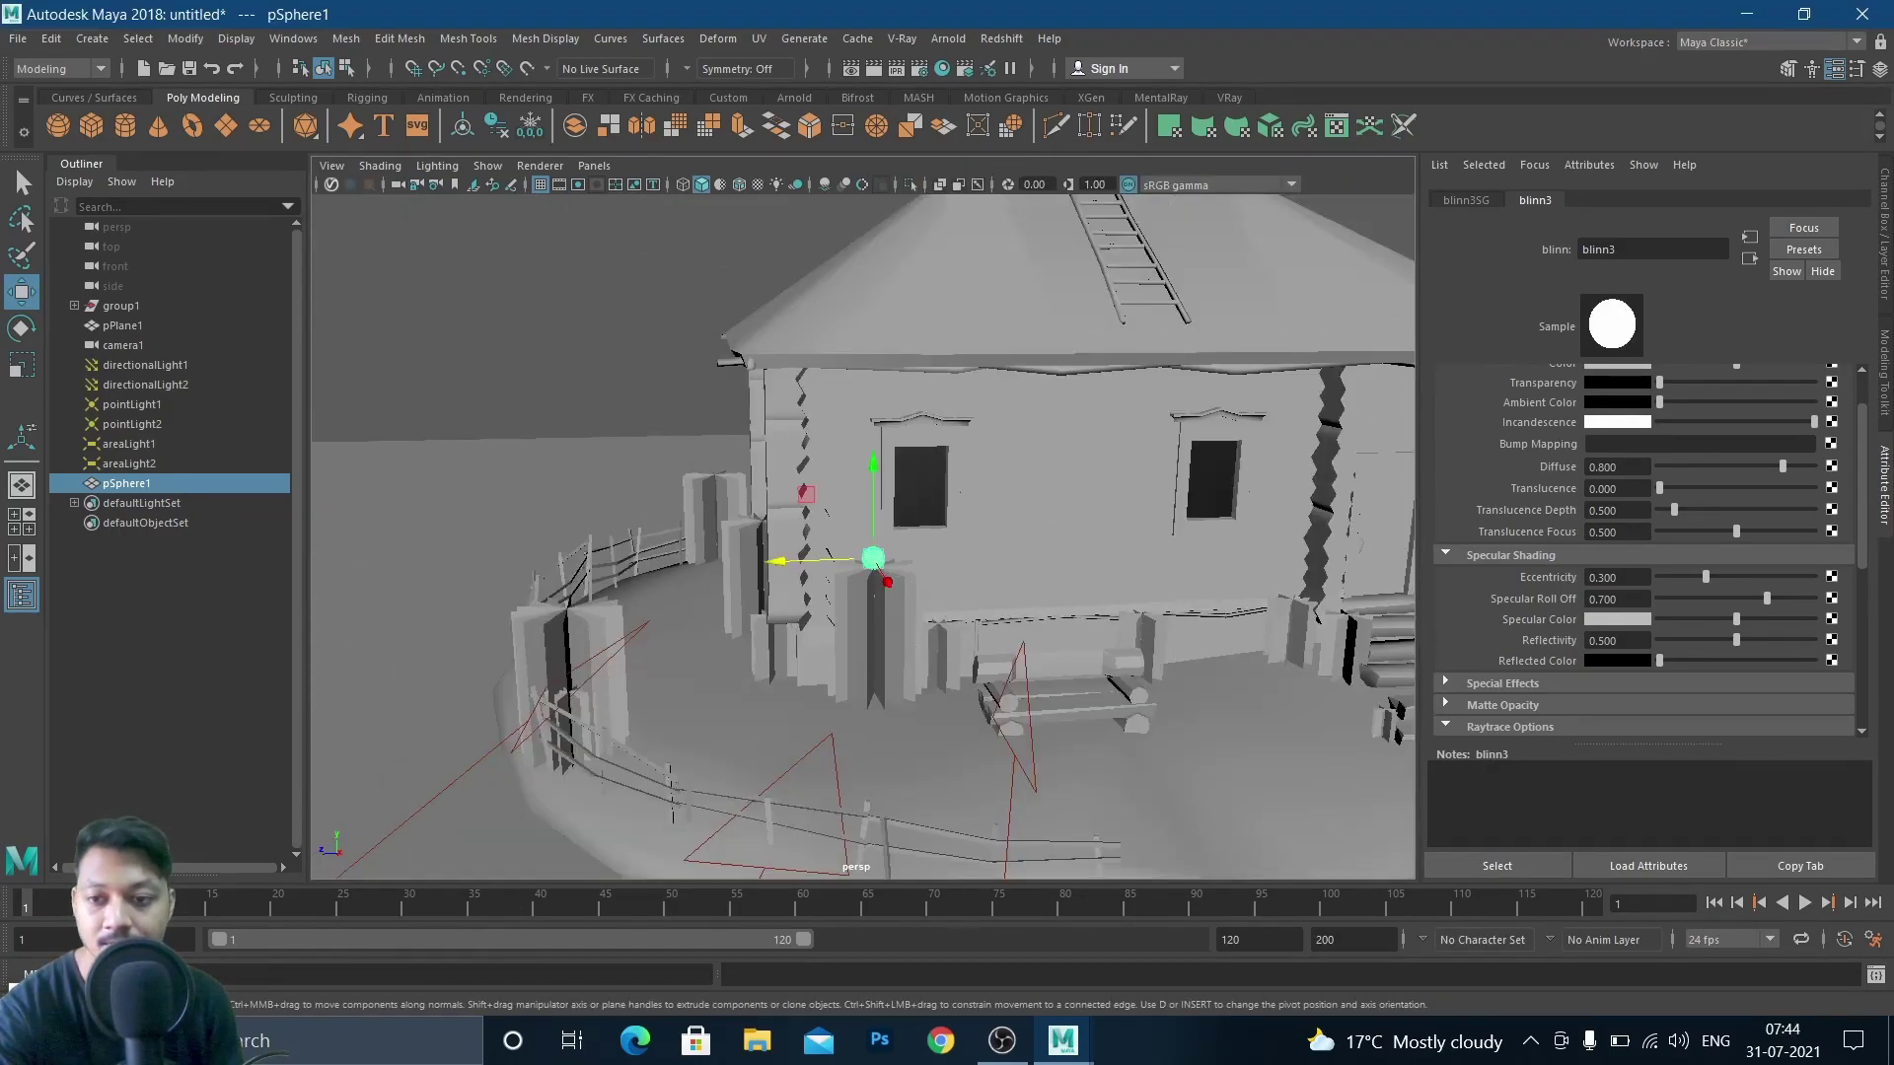
left_click(97, 1000)
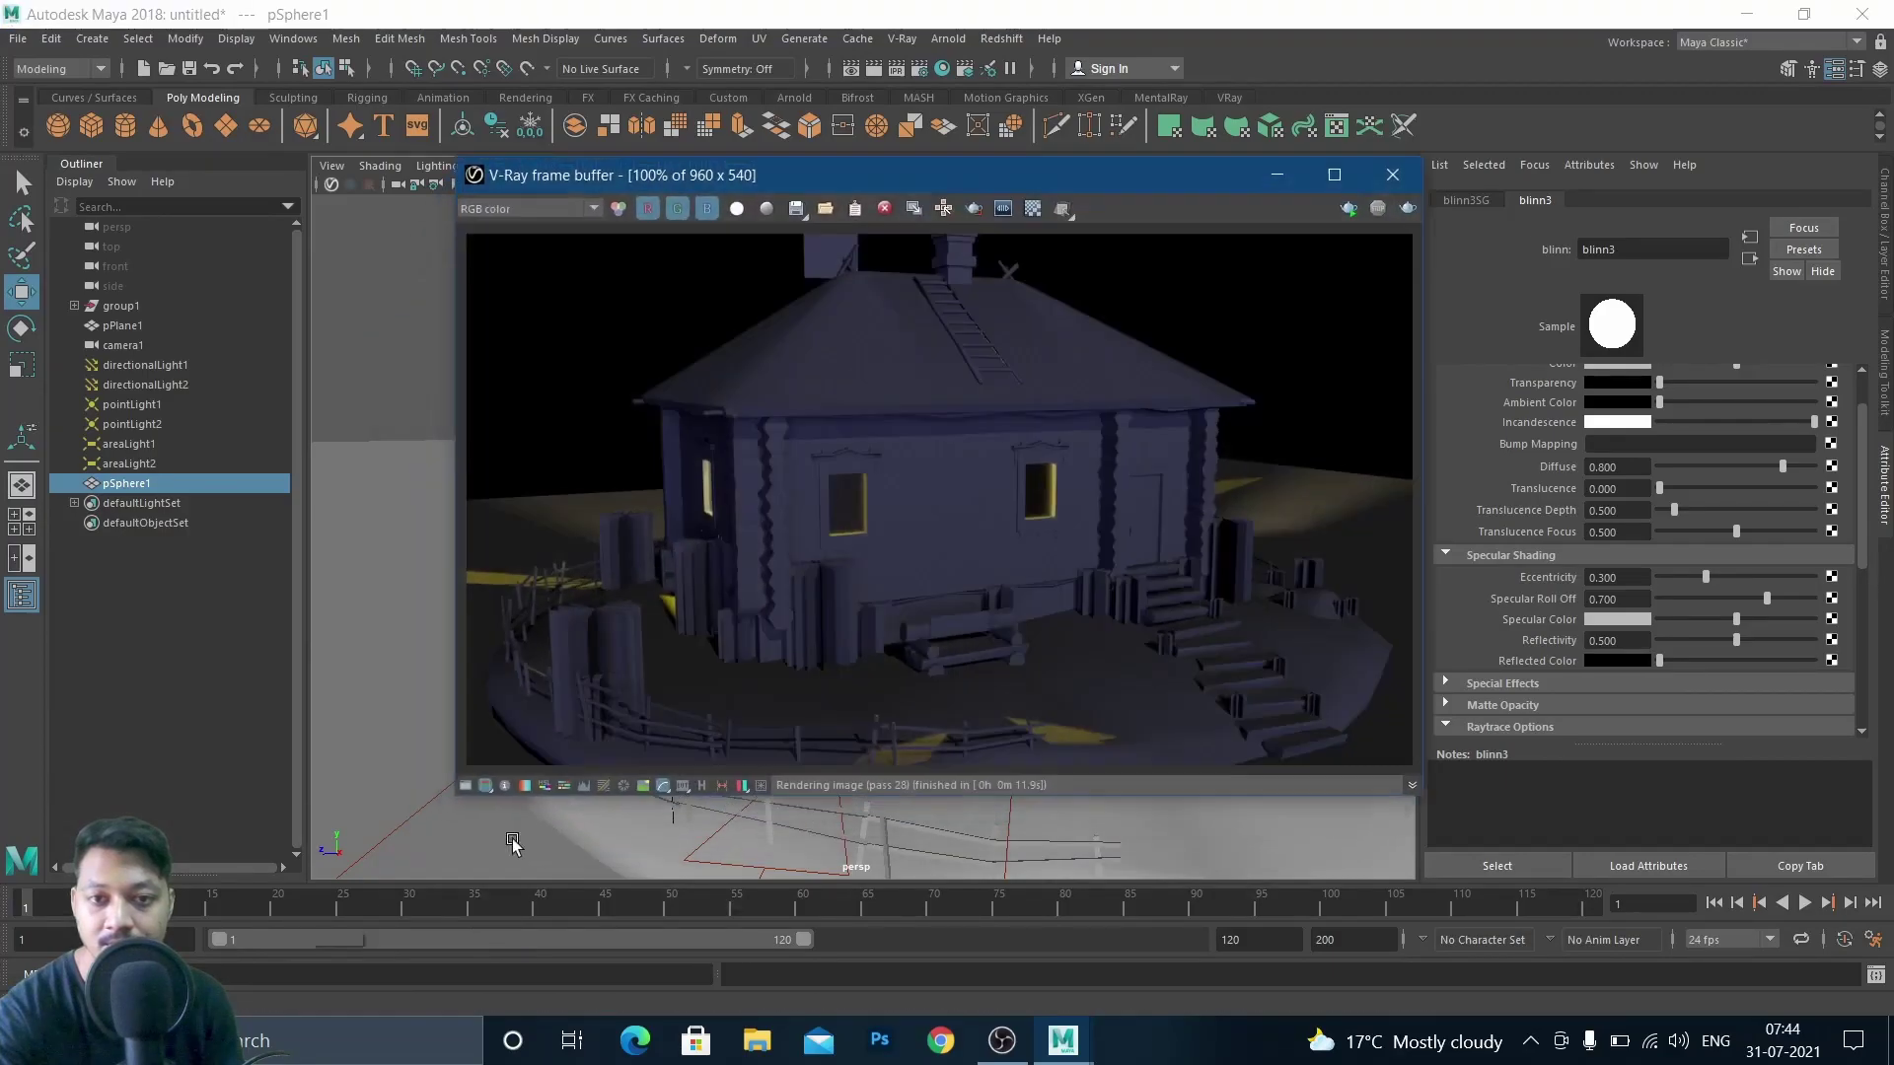
left_click(1408, 209)
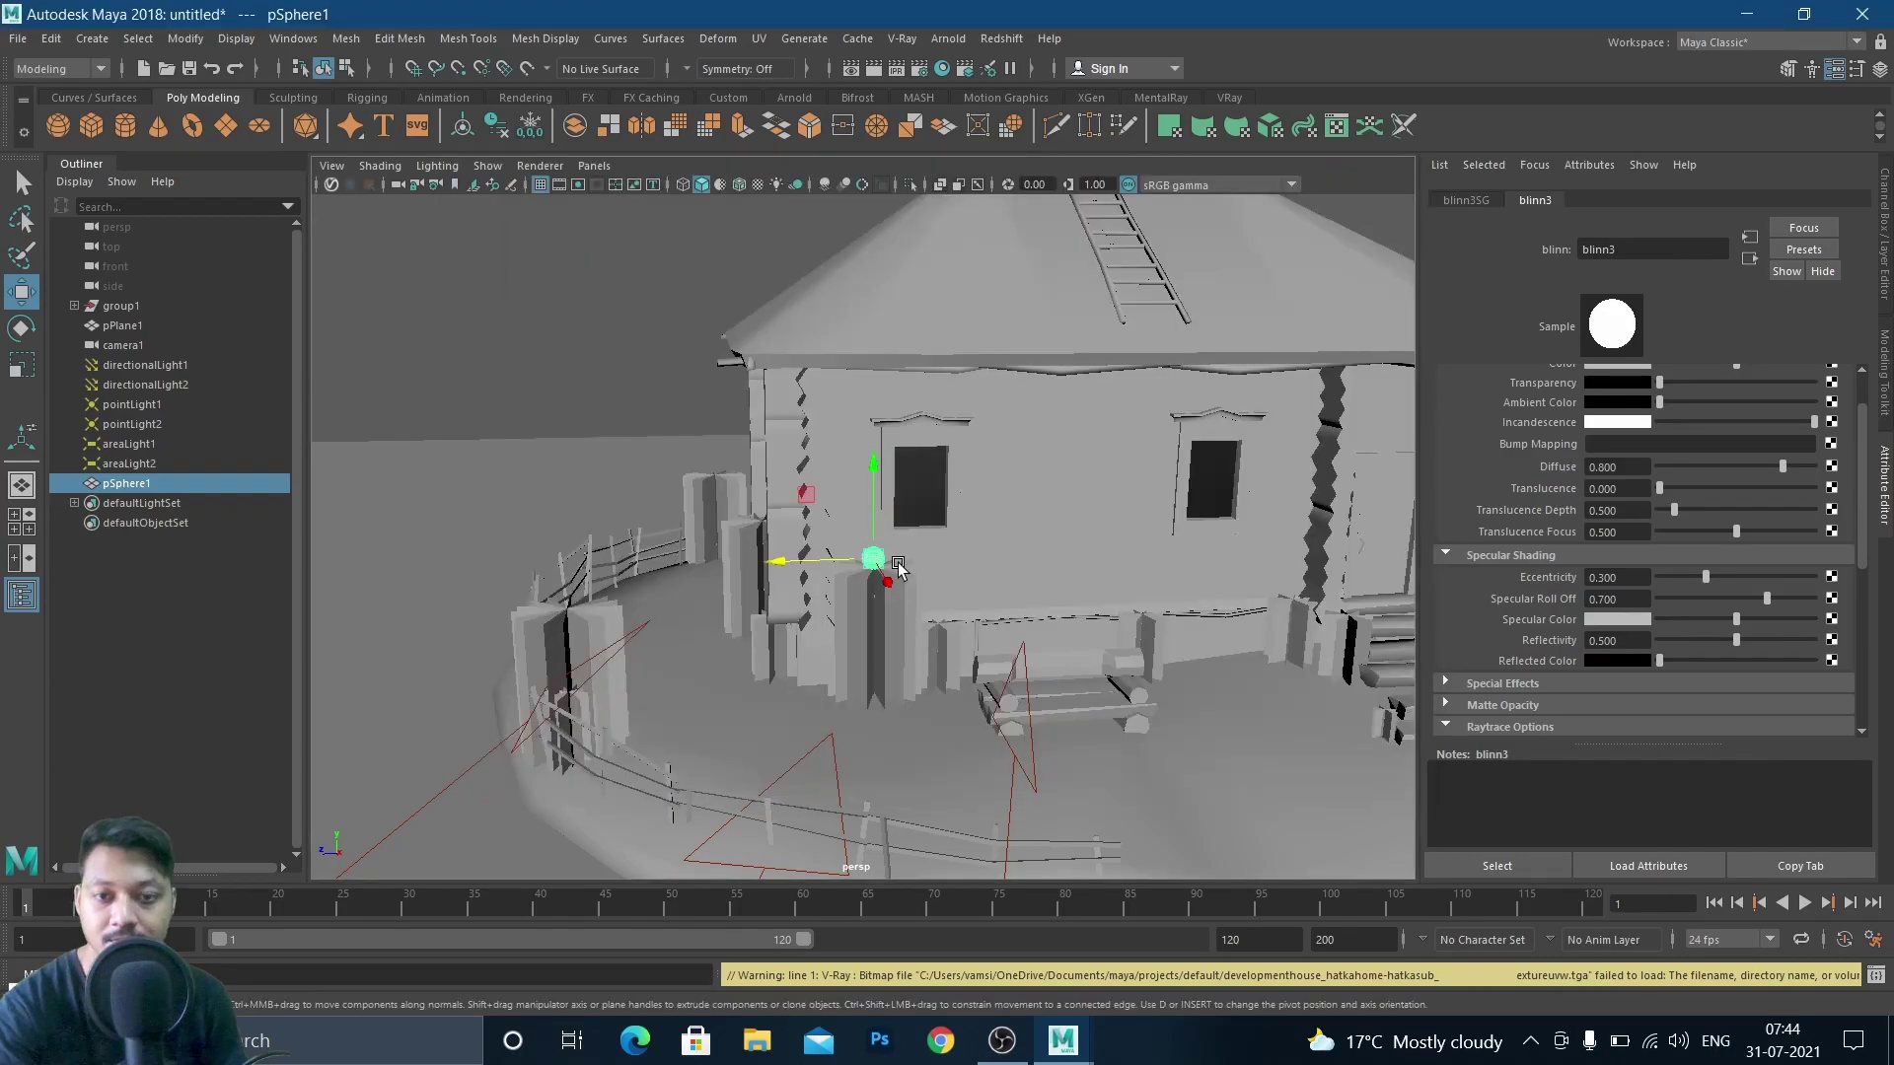
Turn on global illumination in the V-Ray render settings, keeping Brute force primary and Light cache secondary bounces
left_click_drag(929, 584, 969, 604, "alt")
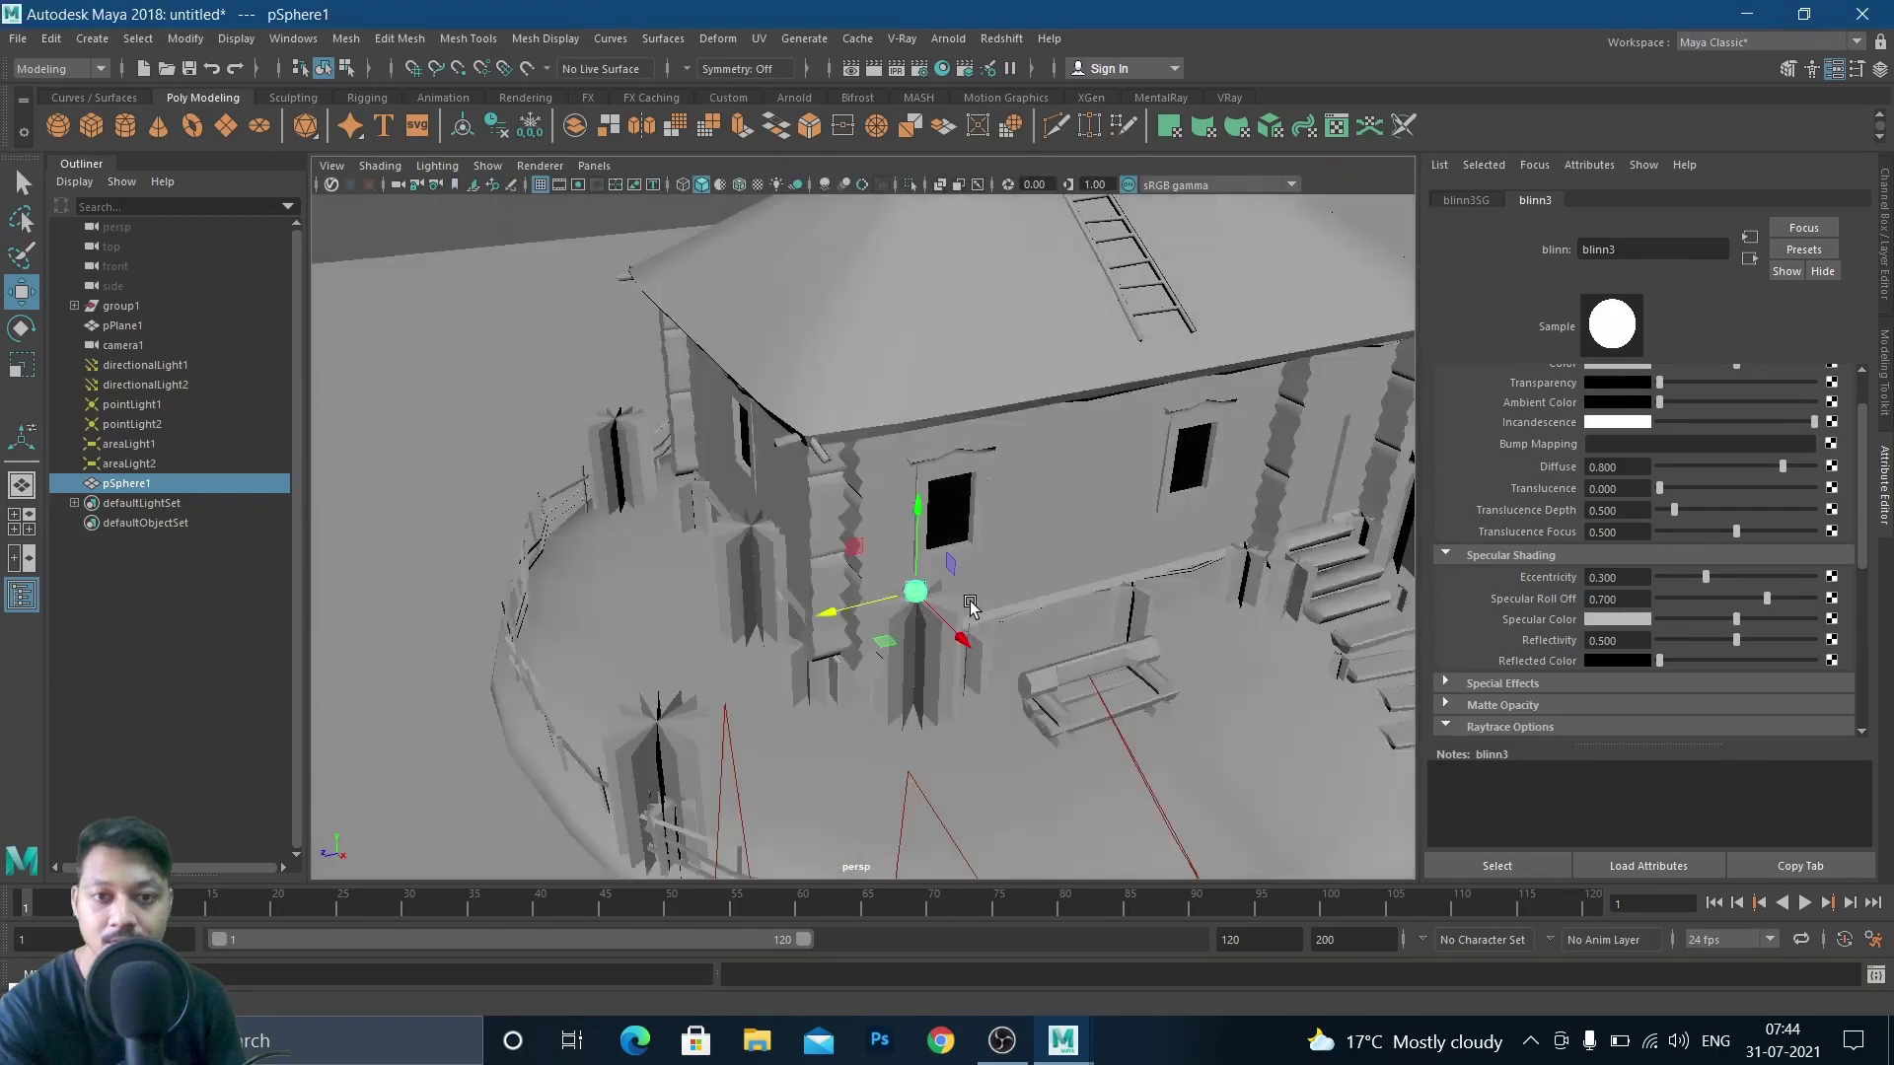
scroll(968, 602, "up", 6)
left_click_drag(1064, 704, 1197, 724, "alt")
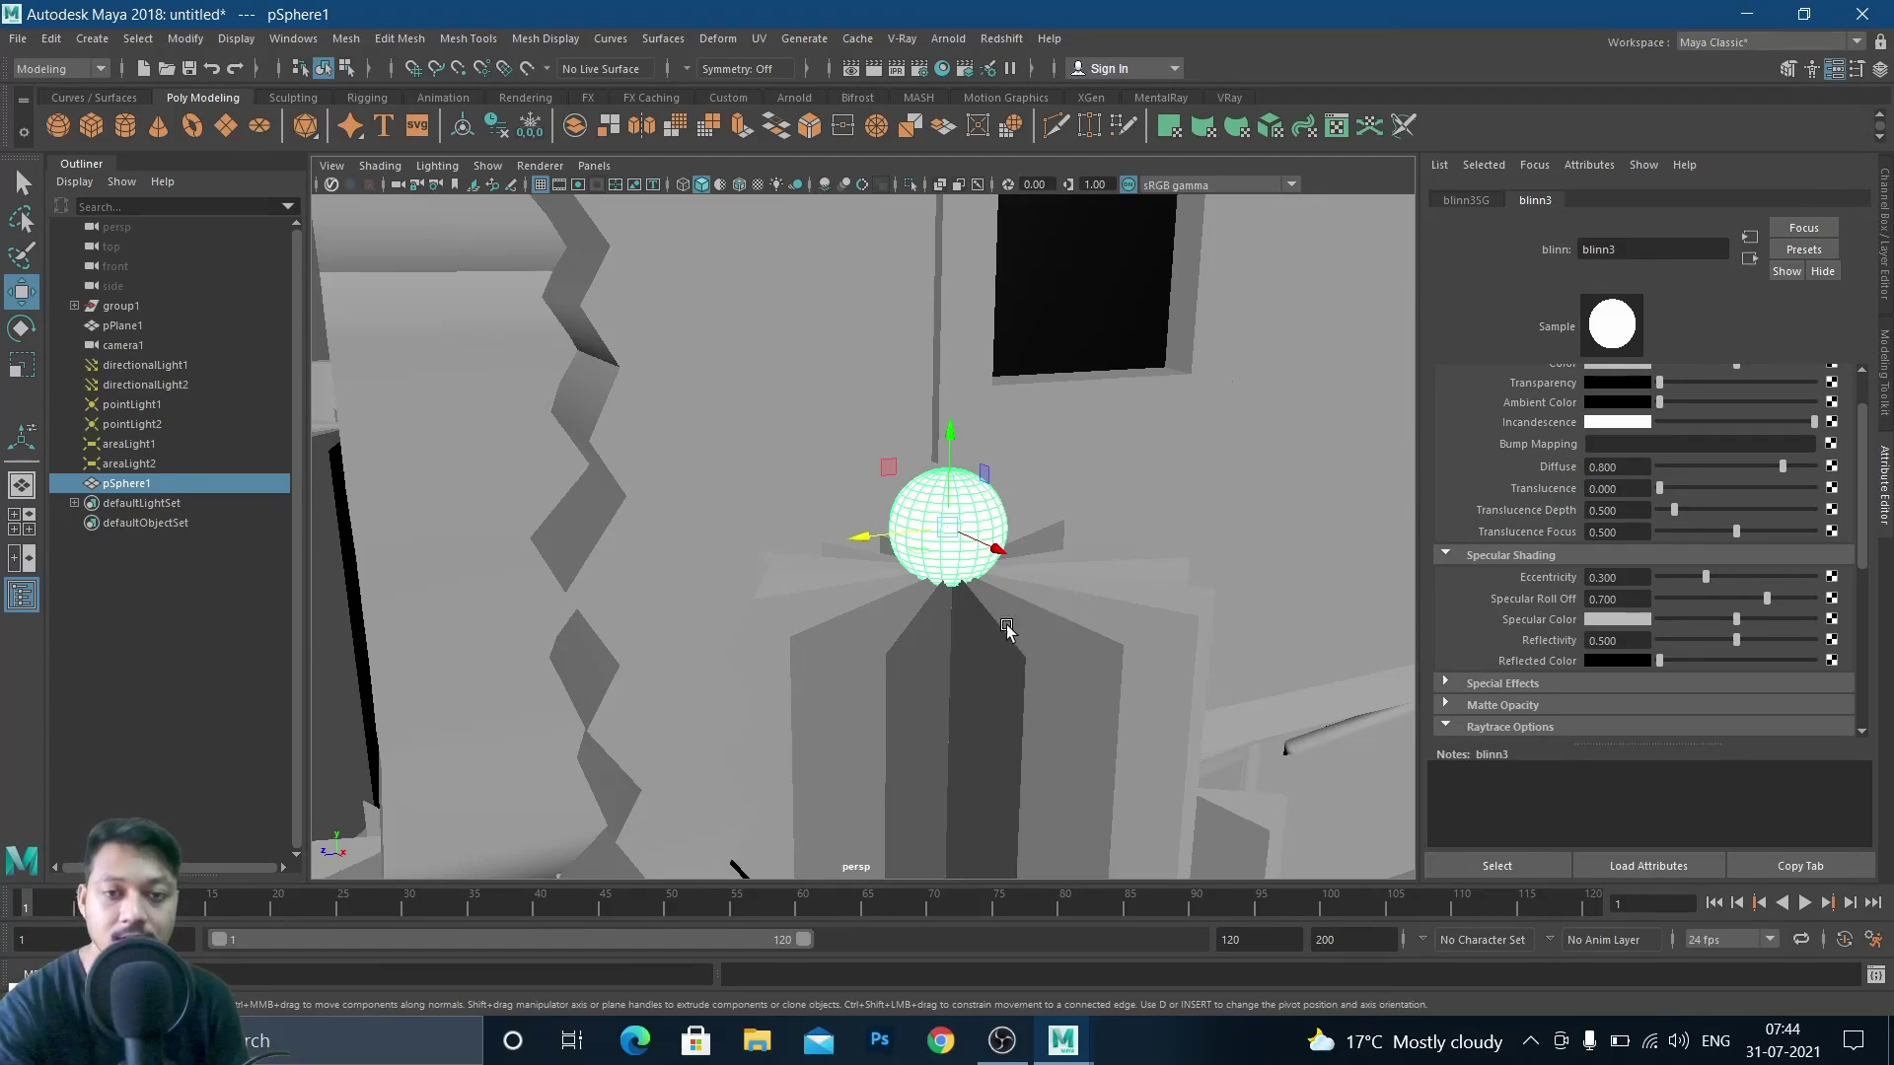
scroll(980, 625, "down", 5)
scroll(980, 625, "down", 6)
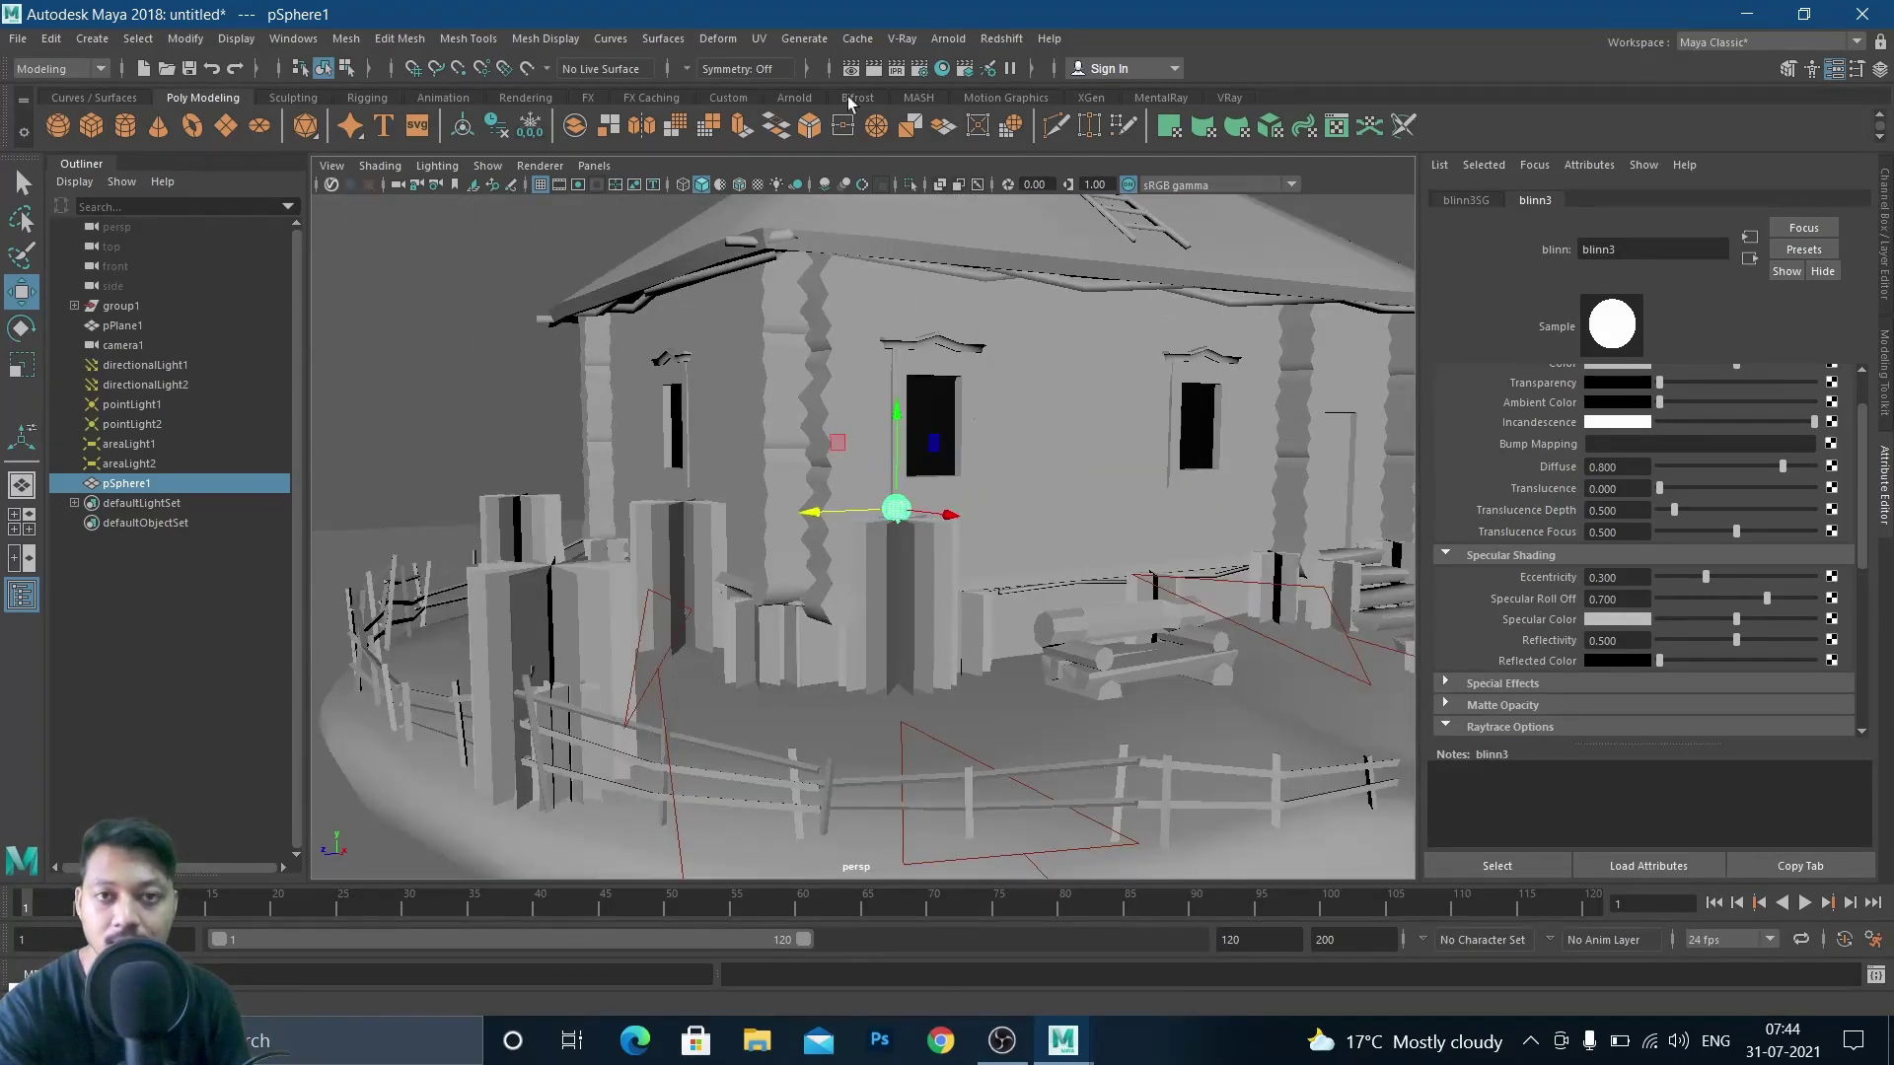
left_click(920, 71)
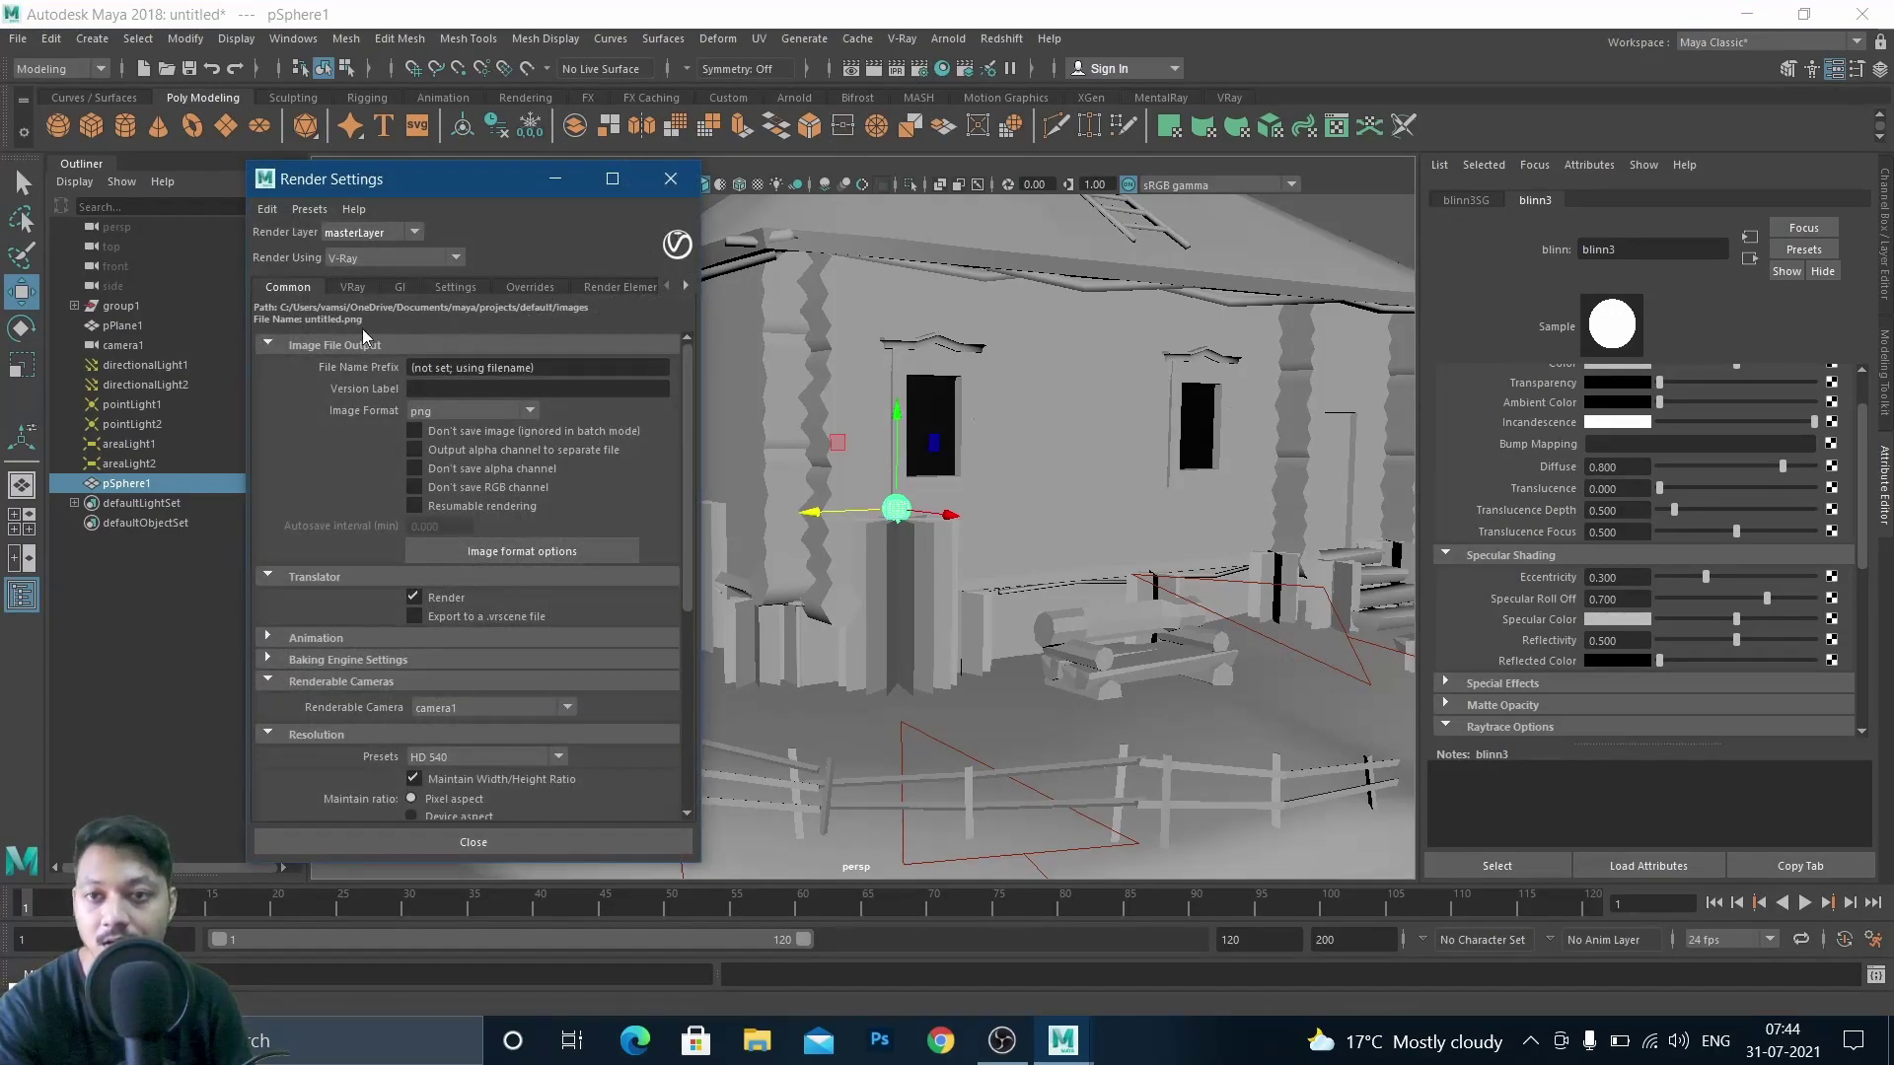
left_click(399, 287)
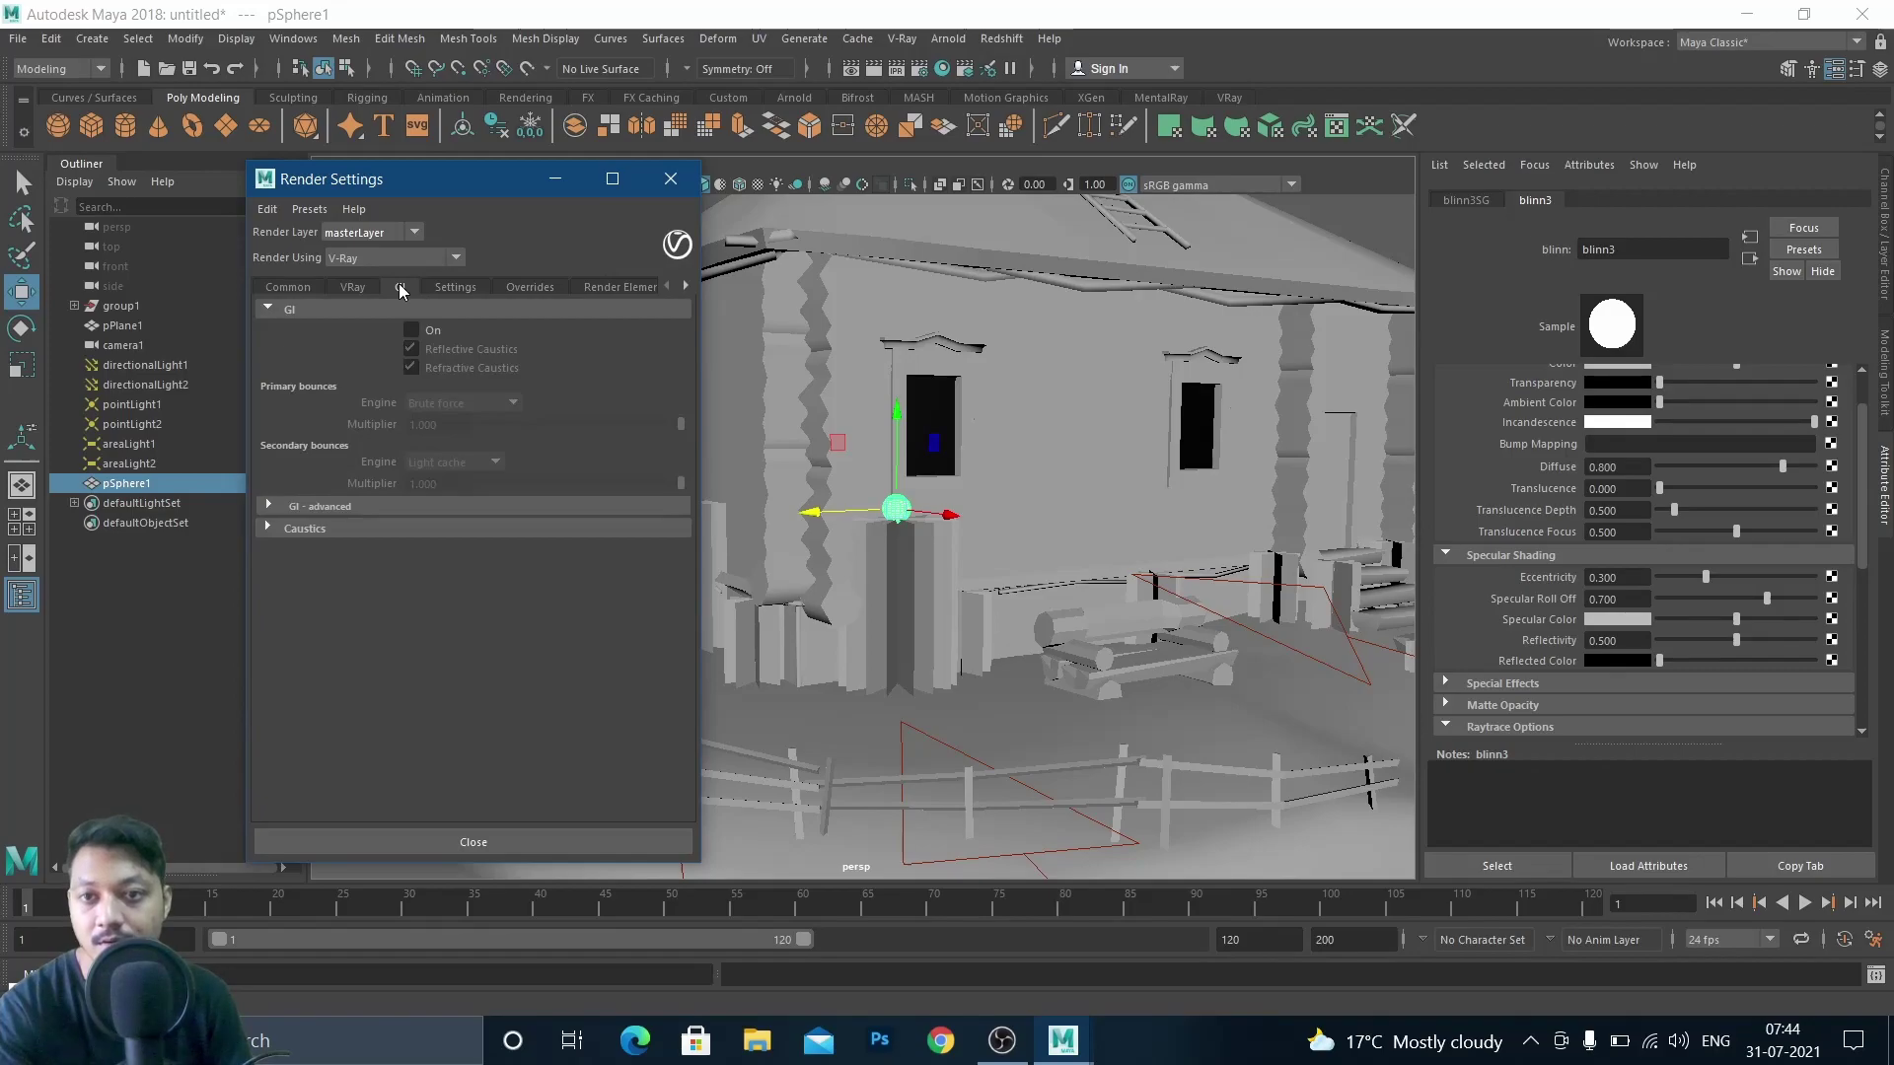
left_click(412, 333)
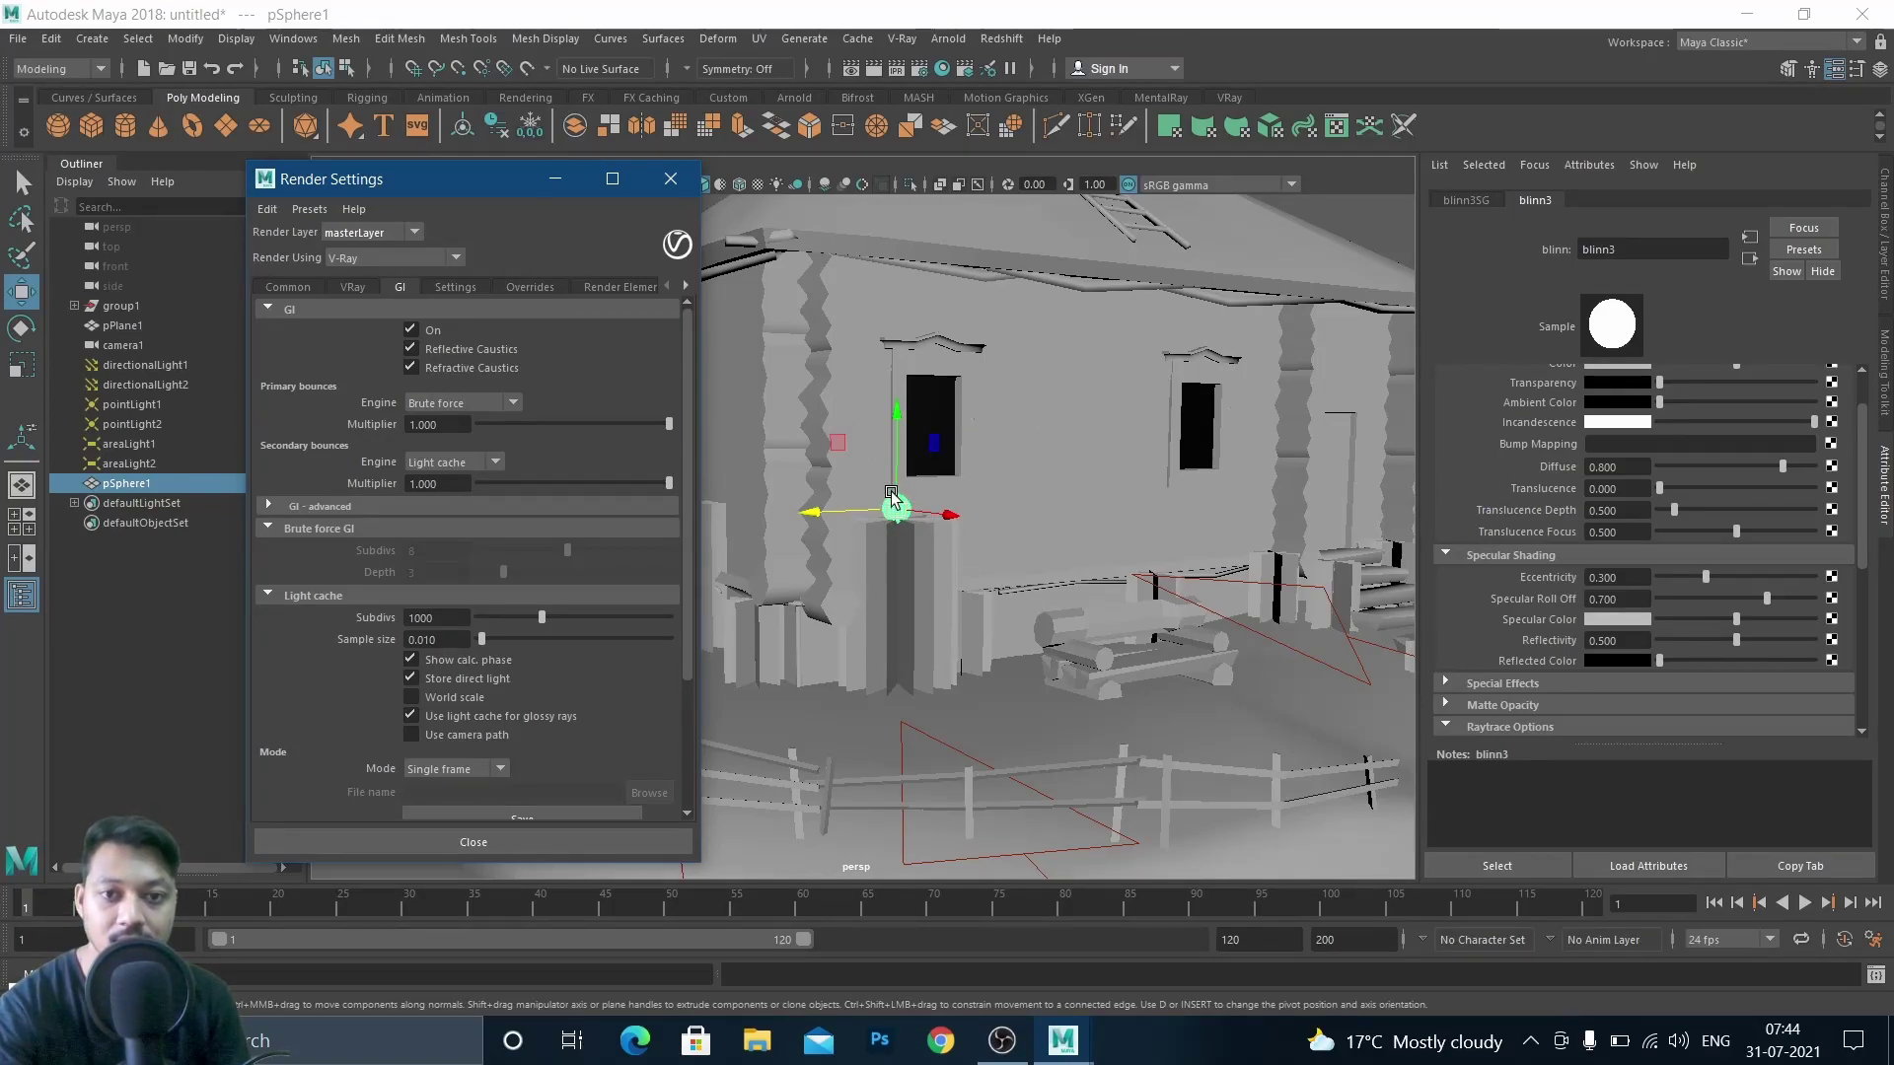
scroll(922, 551, "up", 5)
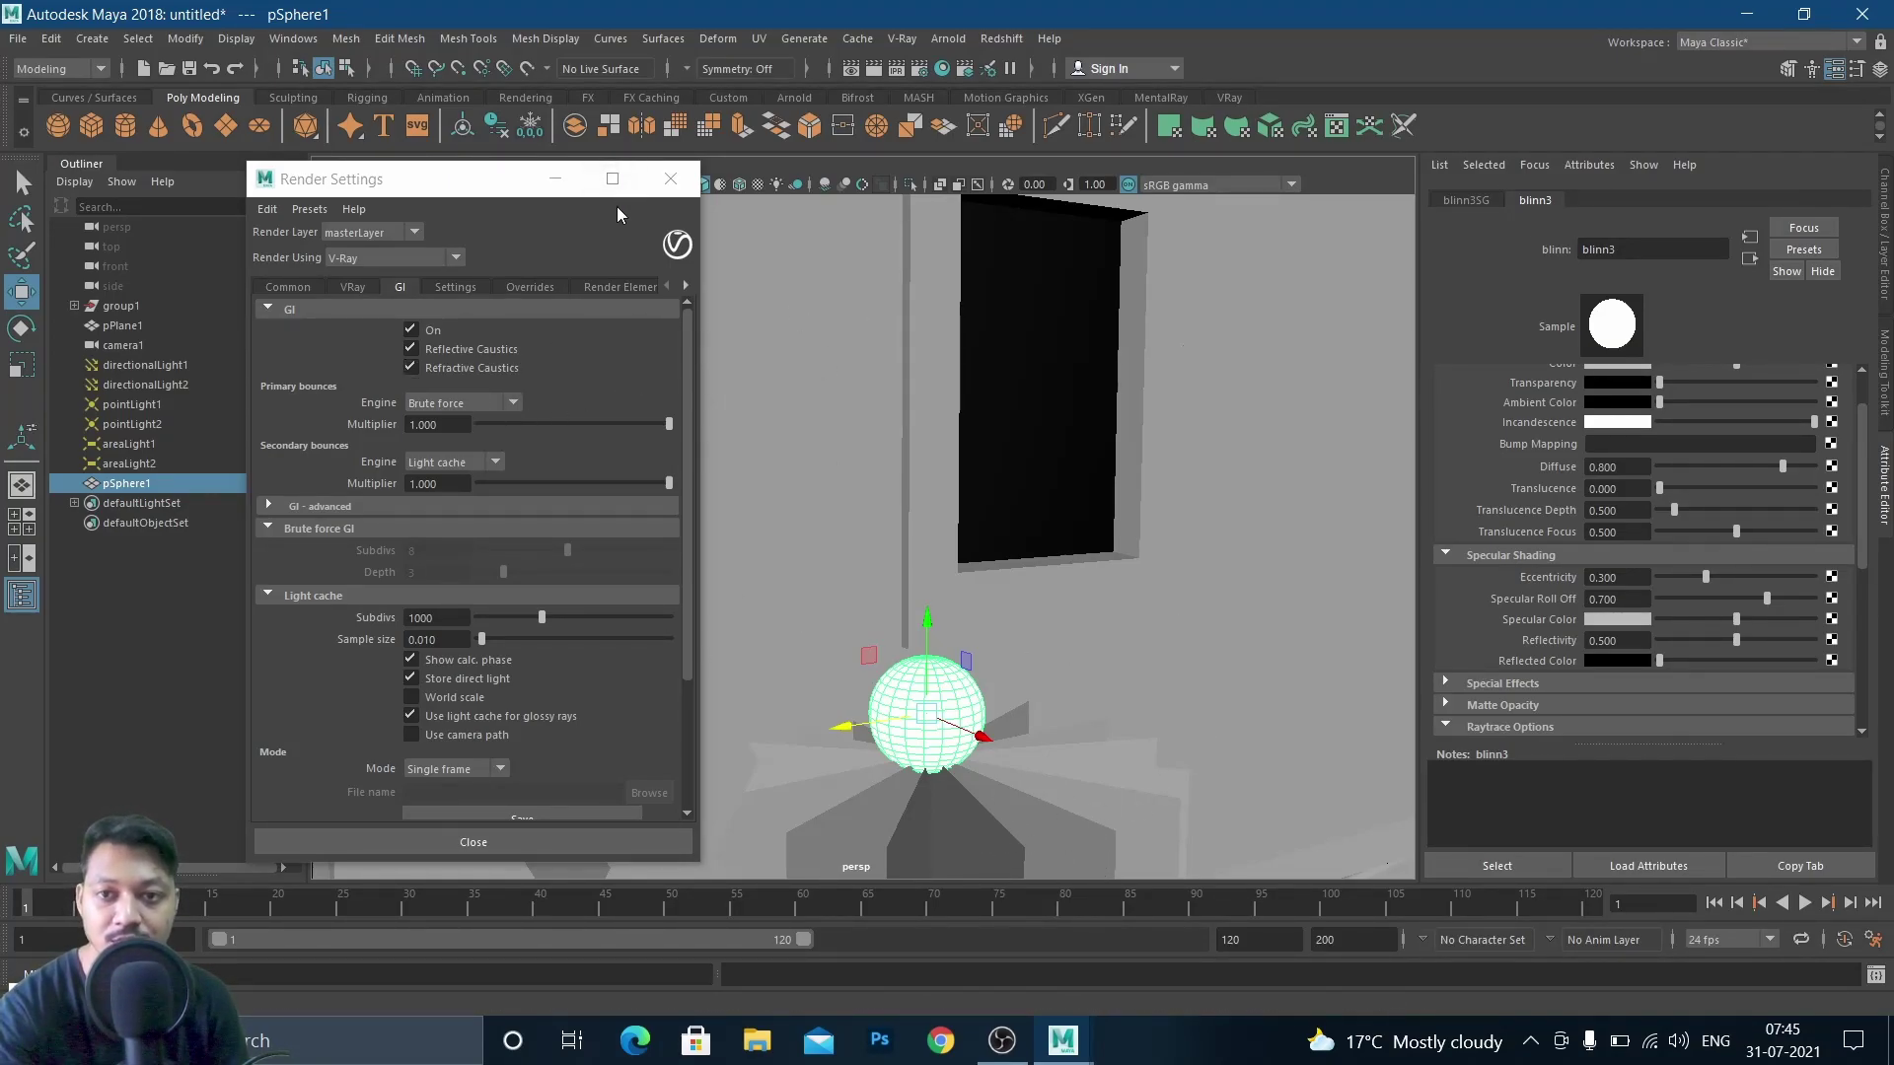
left_click(679, 191)
scroll(729, 696, "down", 5)
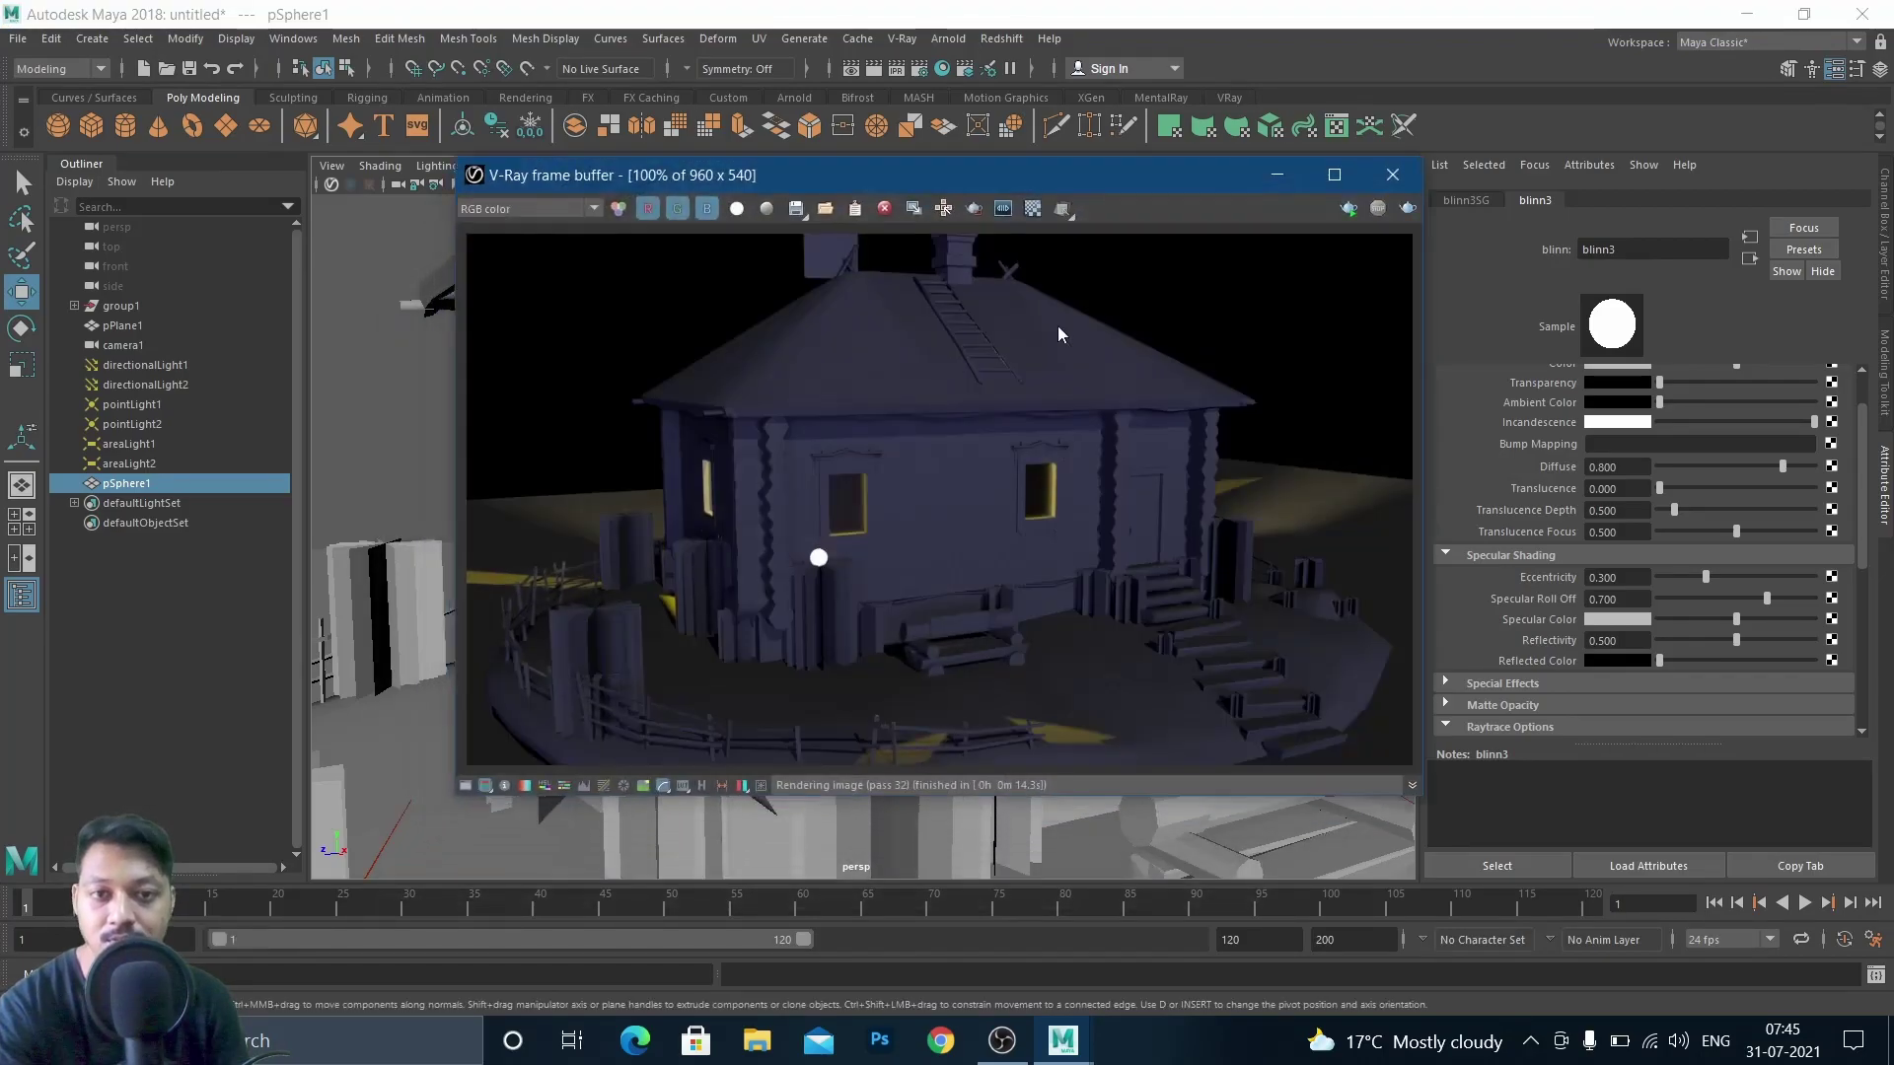
Test-render the house with global illumination on, and minimize the frame buffer
left_click(1407, 208)
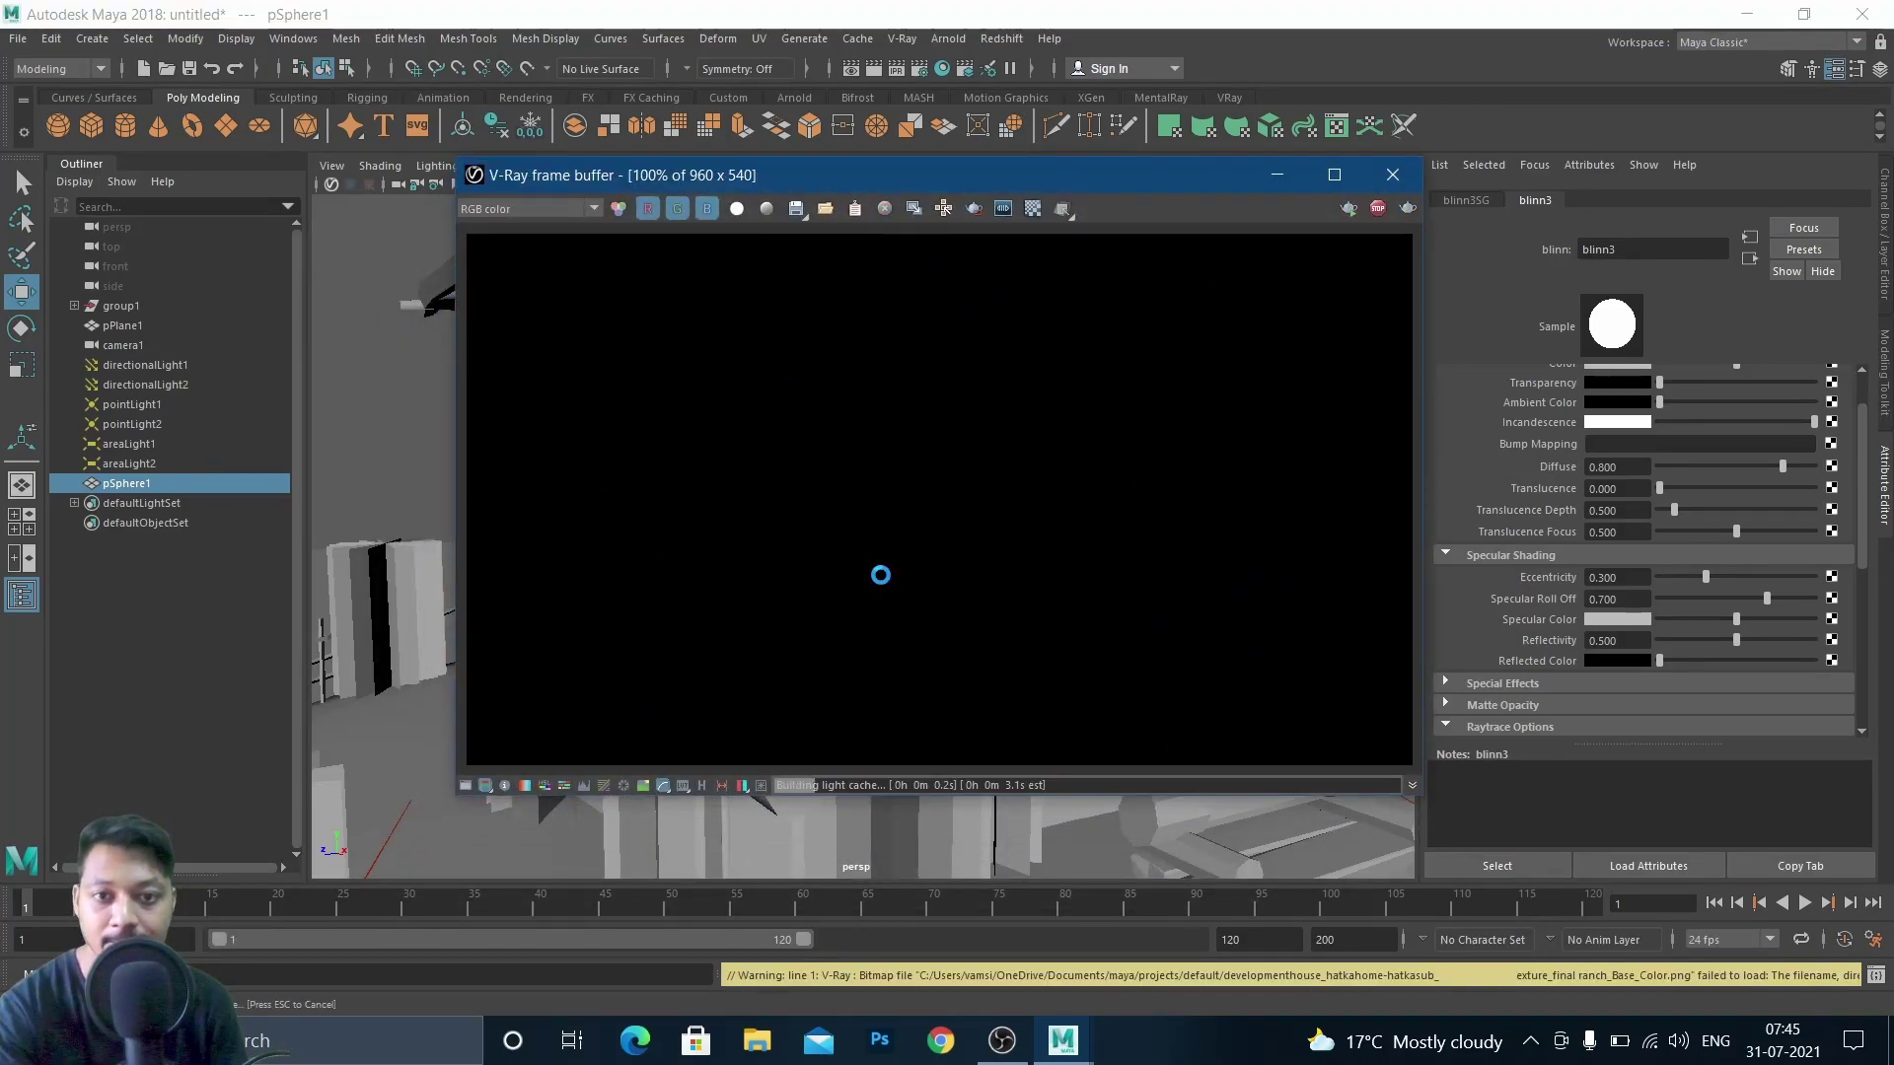
scroll(880, 575, "up", 3)
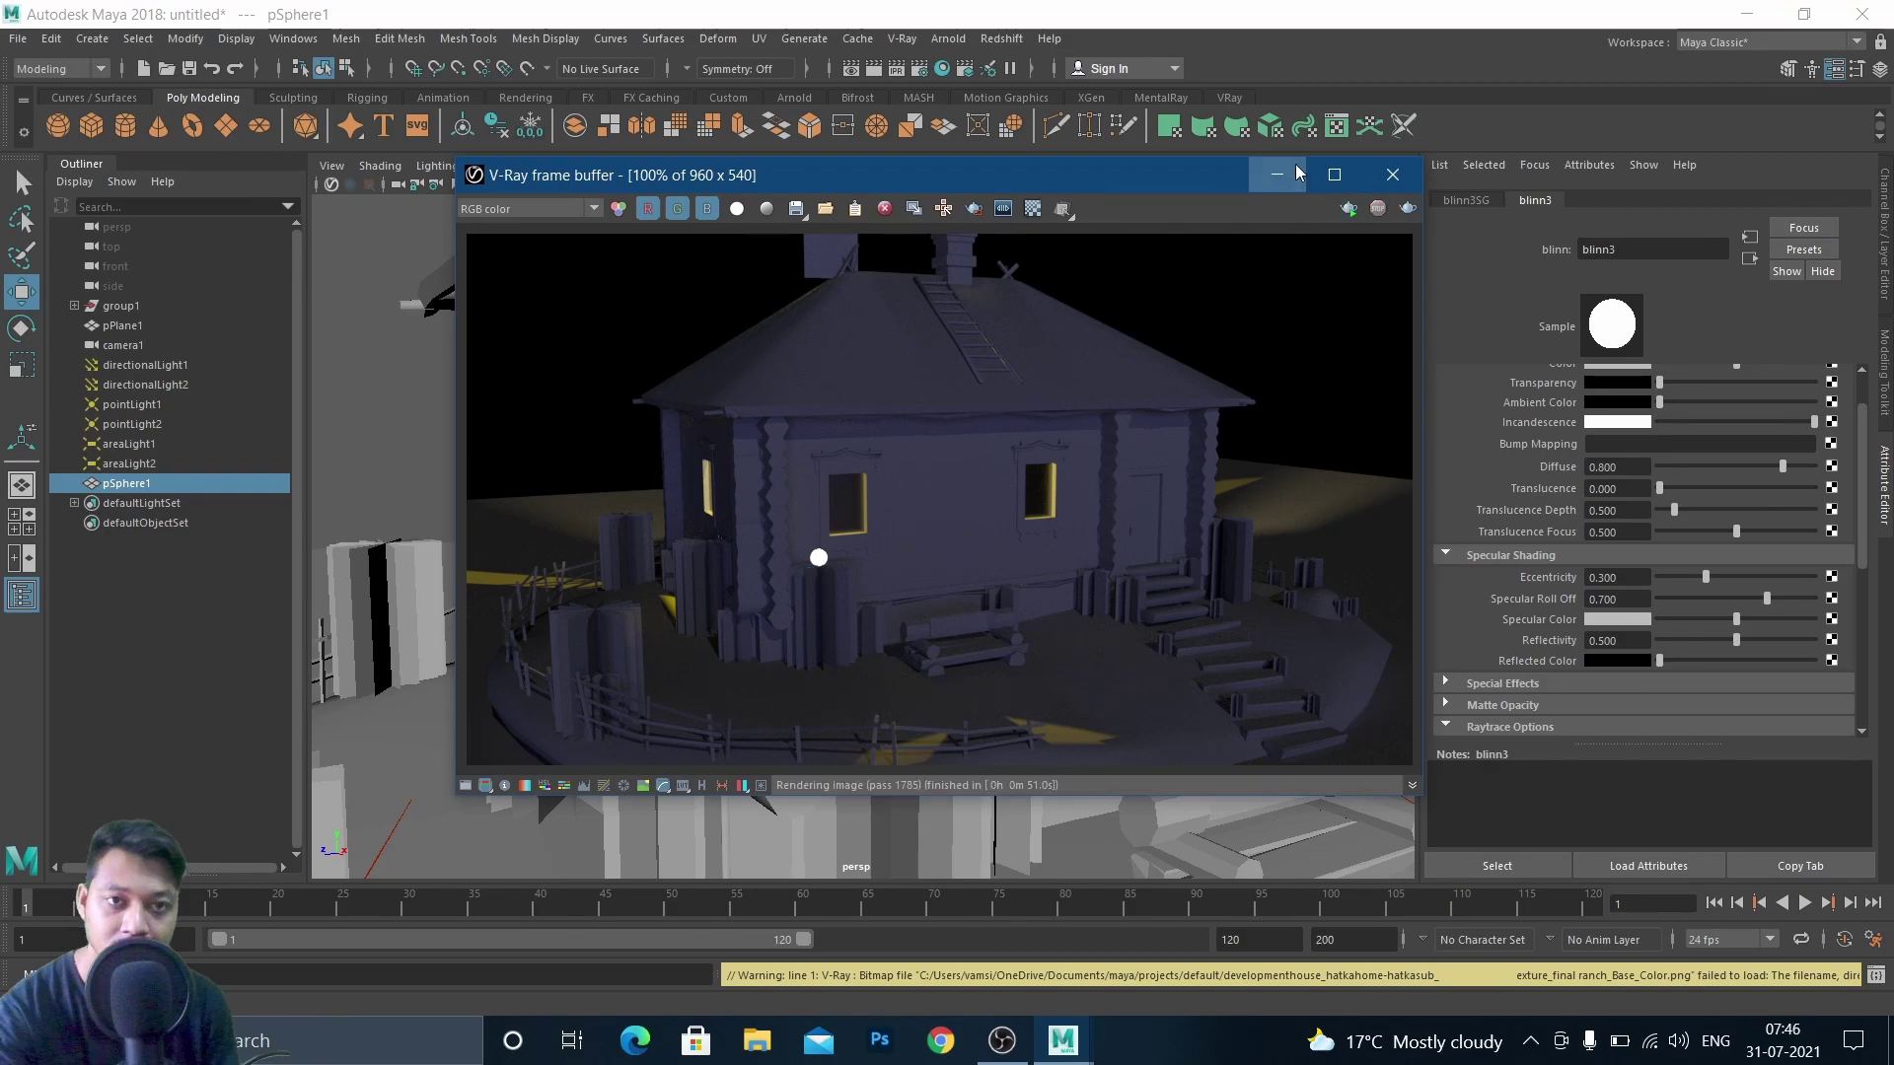
left_click(1280, 175)
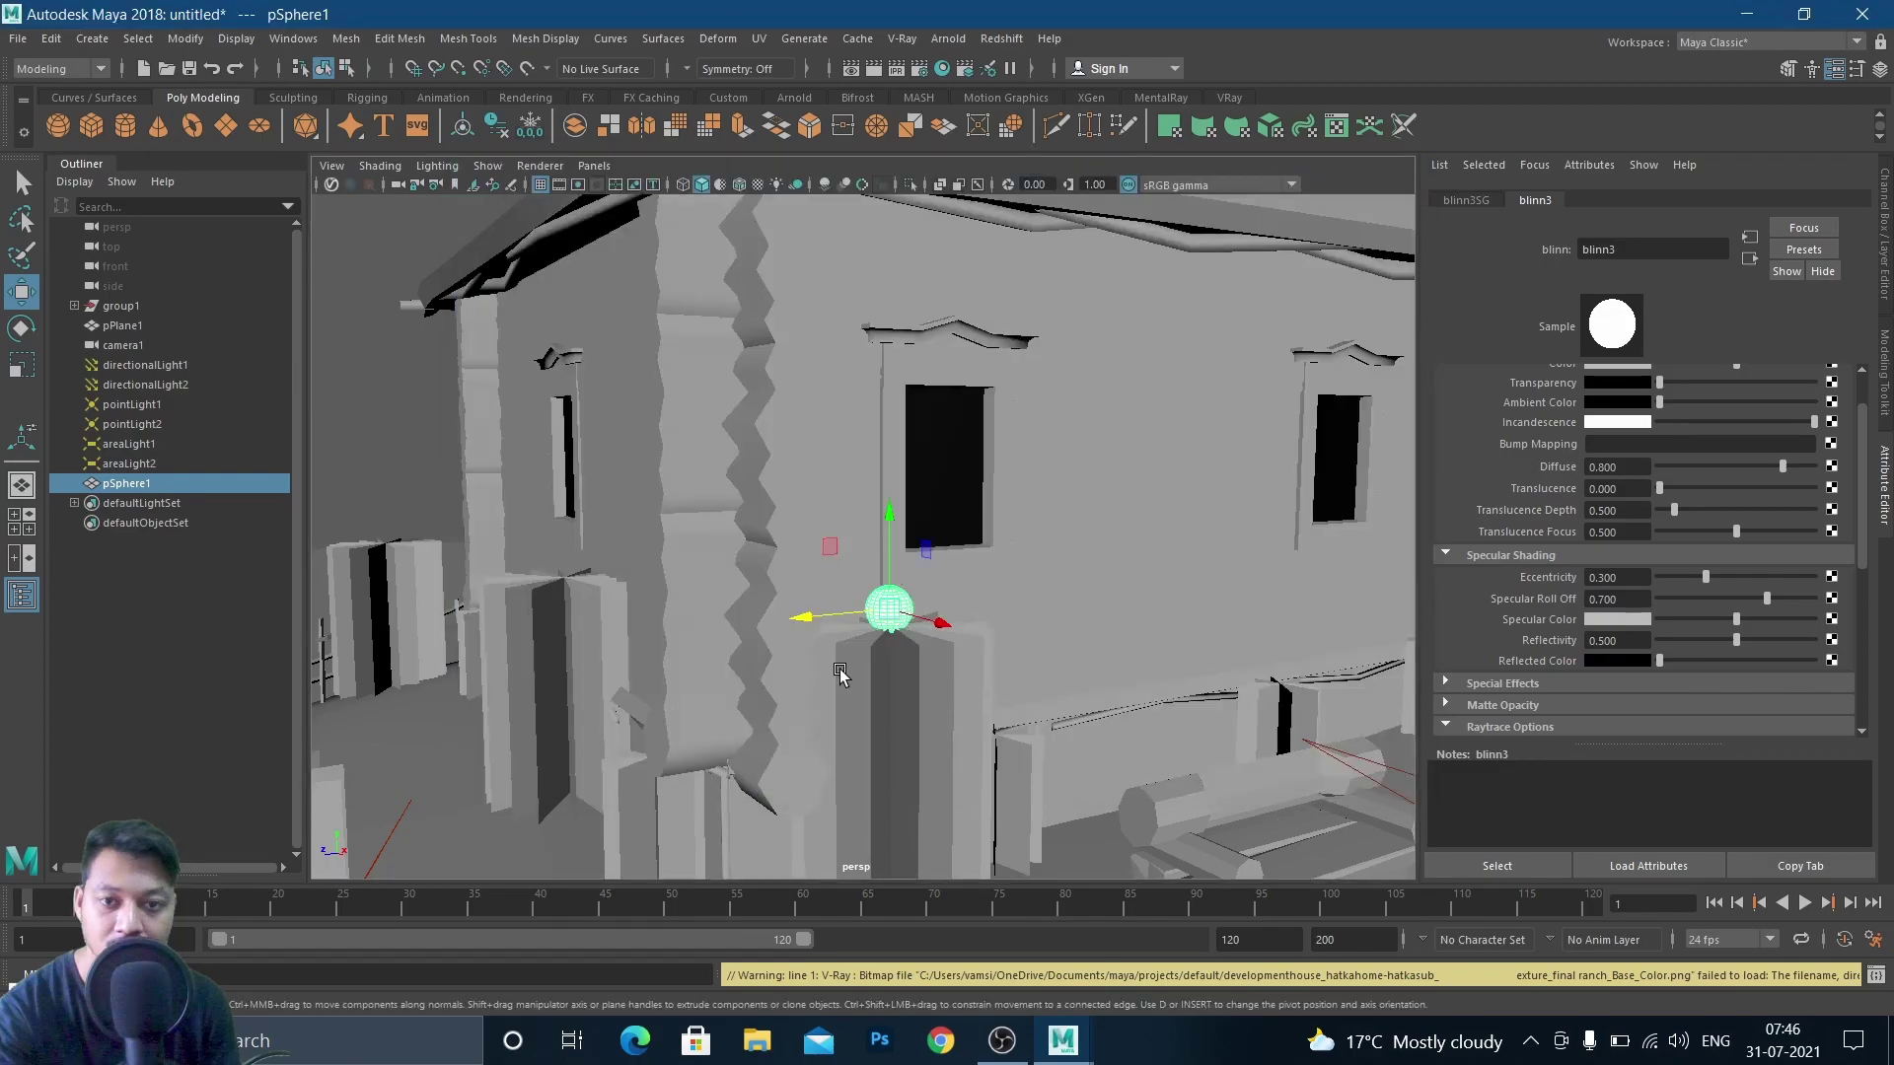
Create a point light and raise it to the white sphere on top of the post
scroll(841, 675, "up", 3)
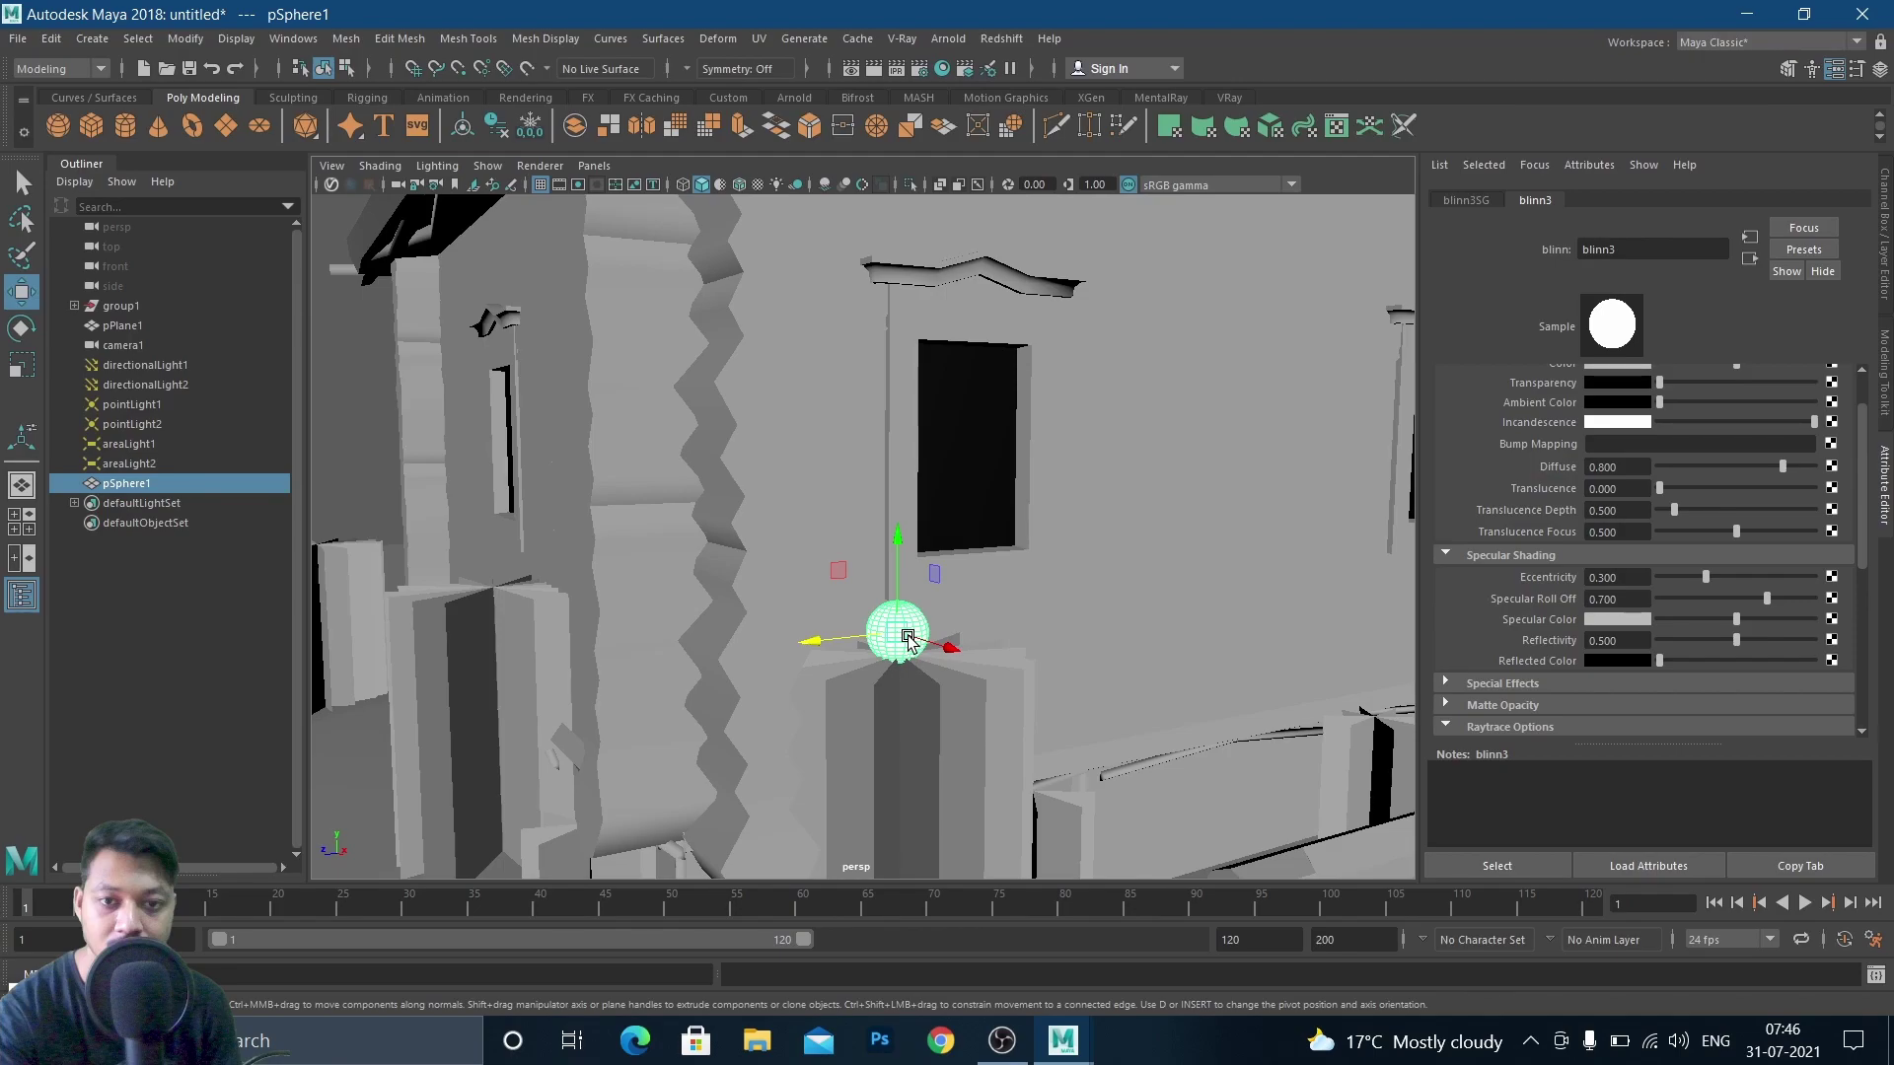
left_click_drag(908, 638, 841, 468, "alt")
scroll(841, 469, "down", 3)
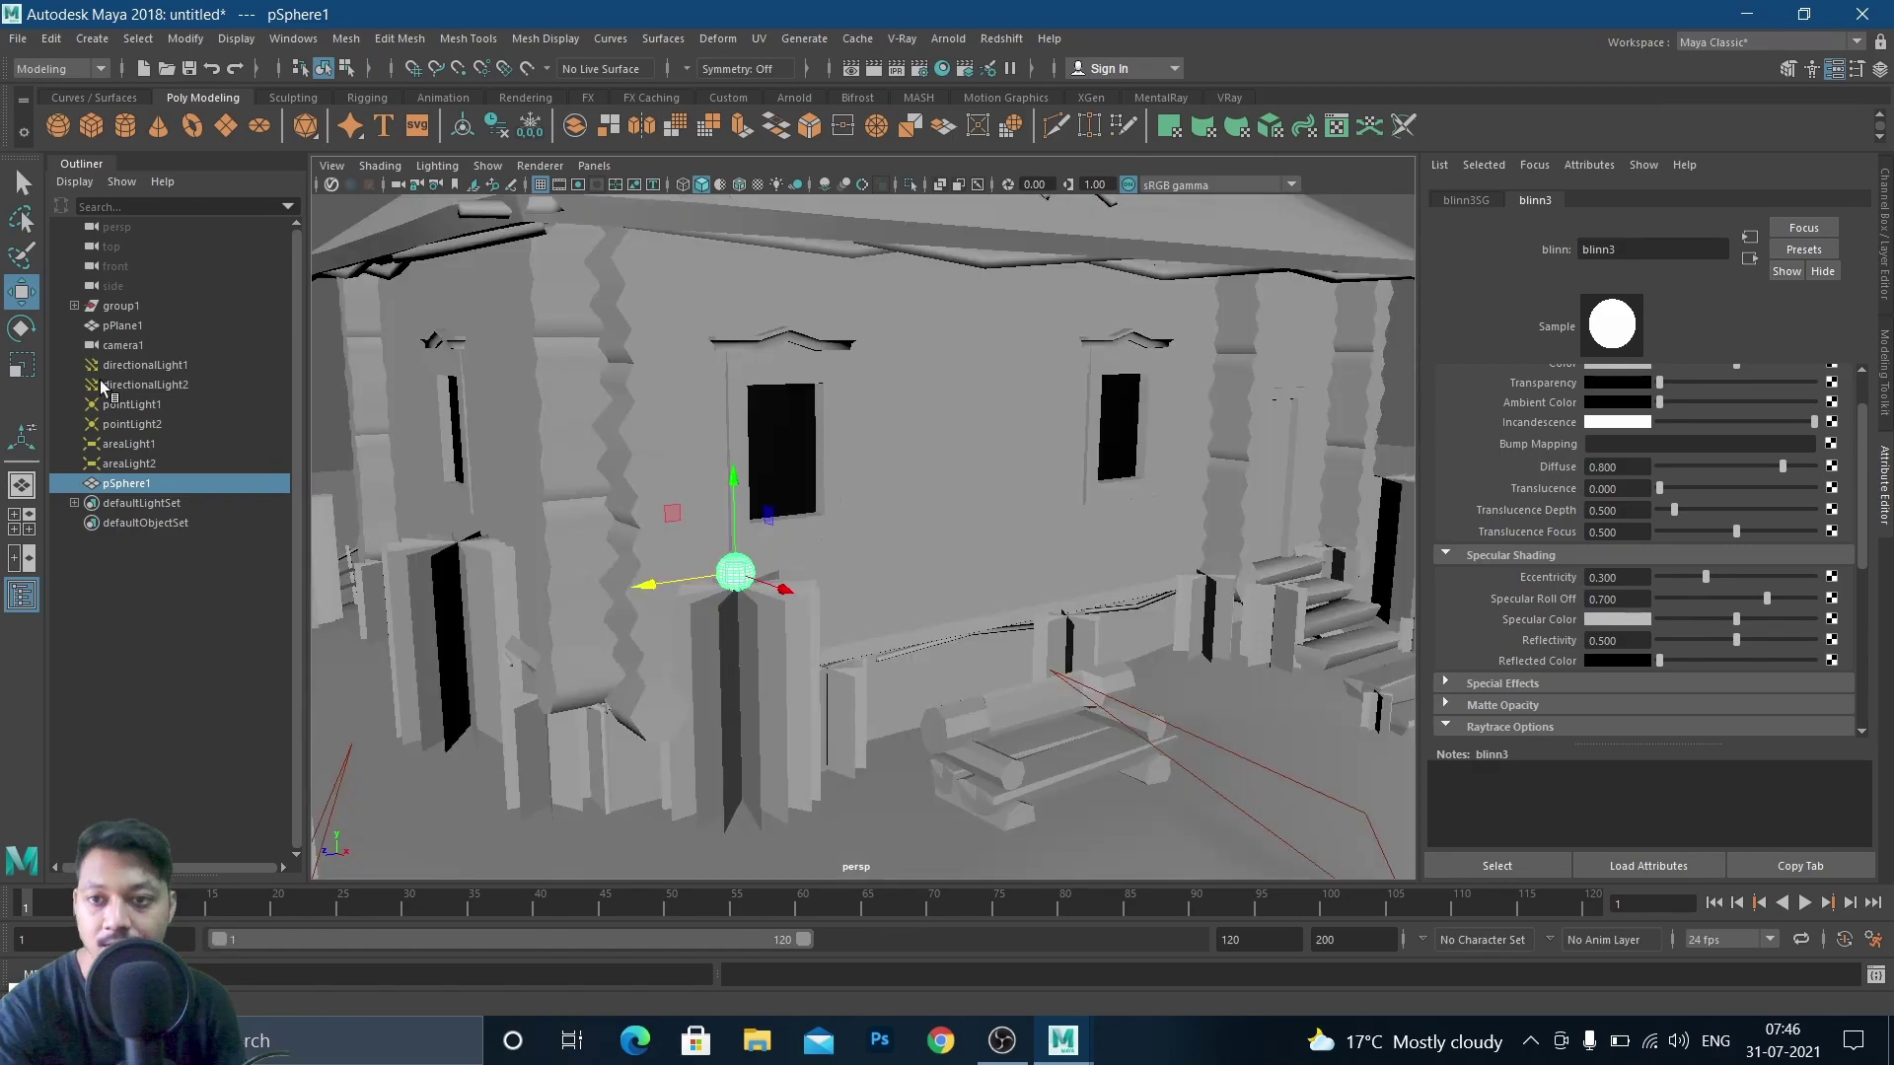
left_click(92, 38)
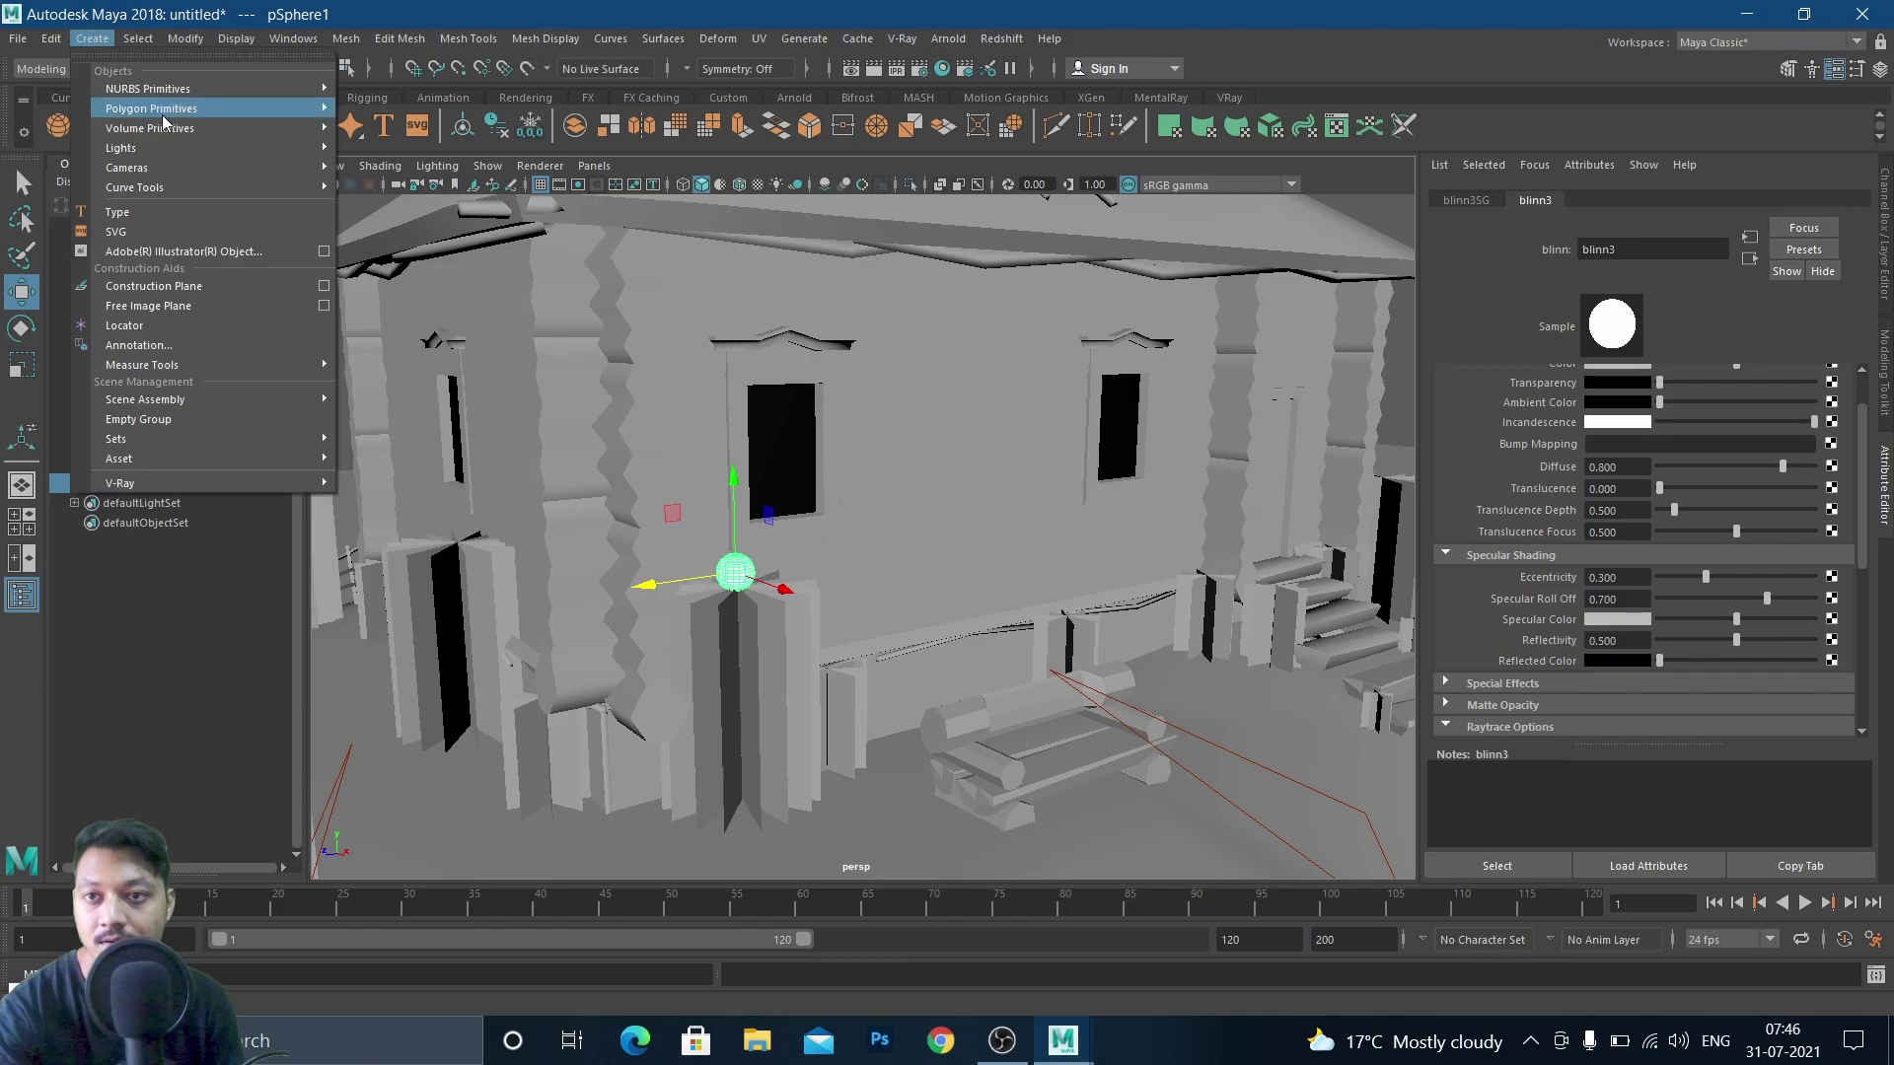
mouse_move(128, 148)
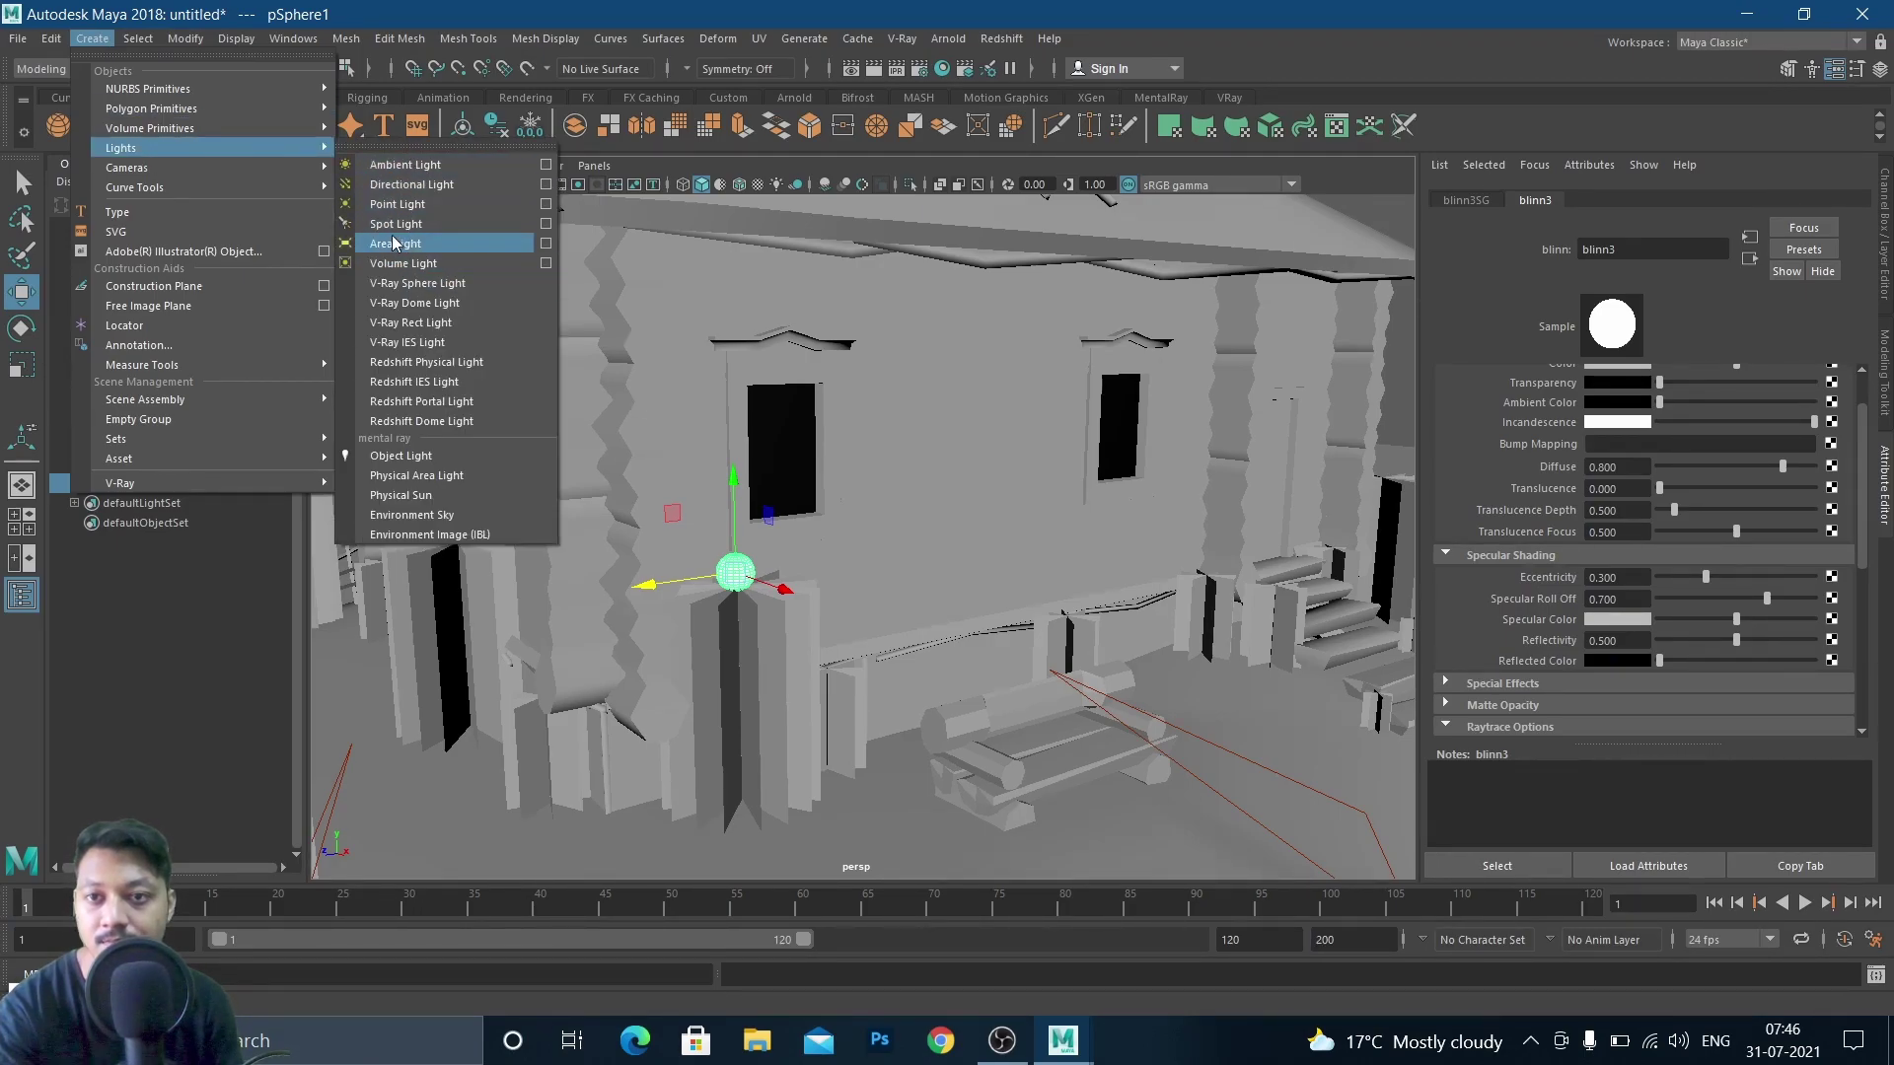
left_click(398, 205)
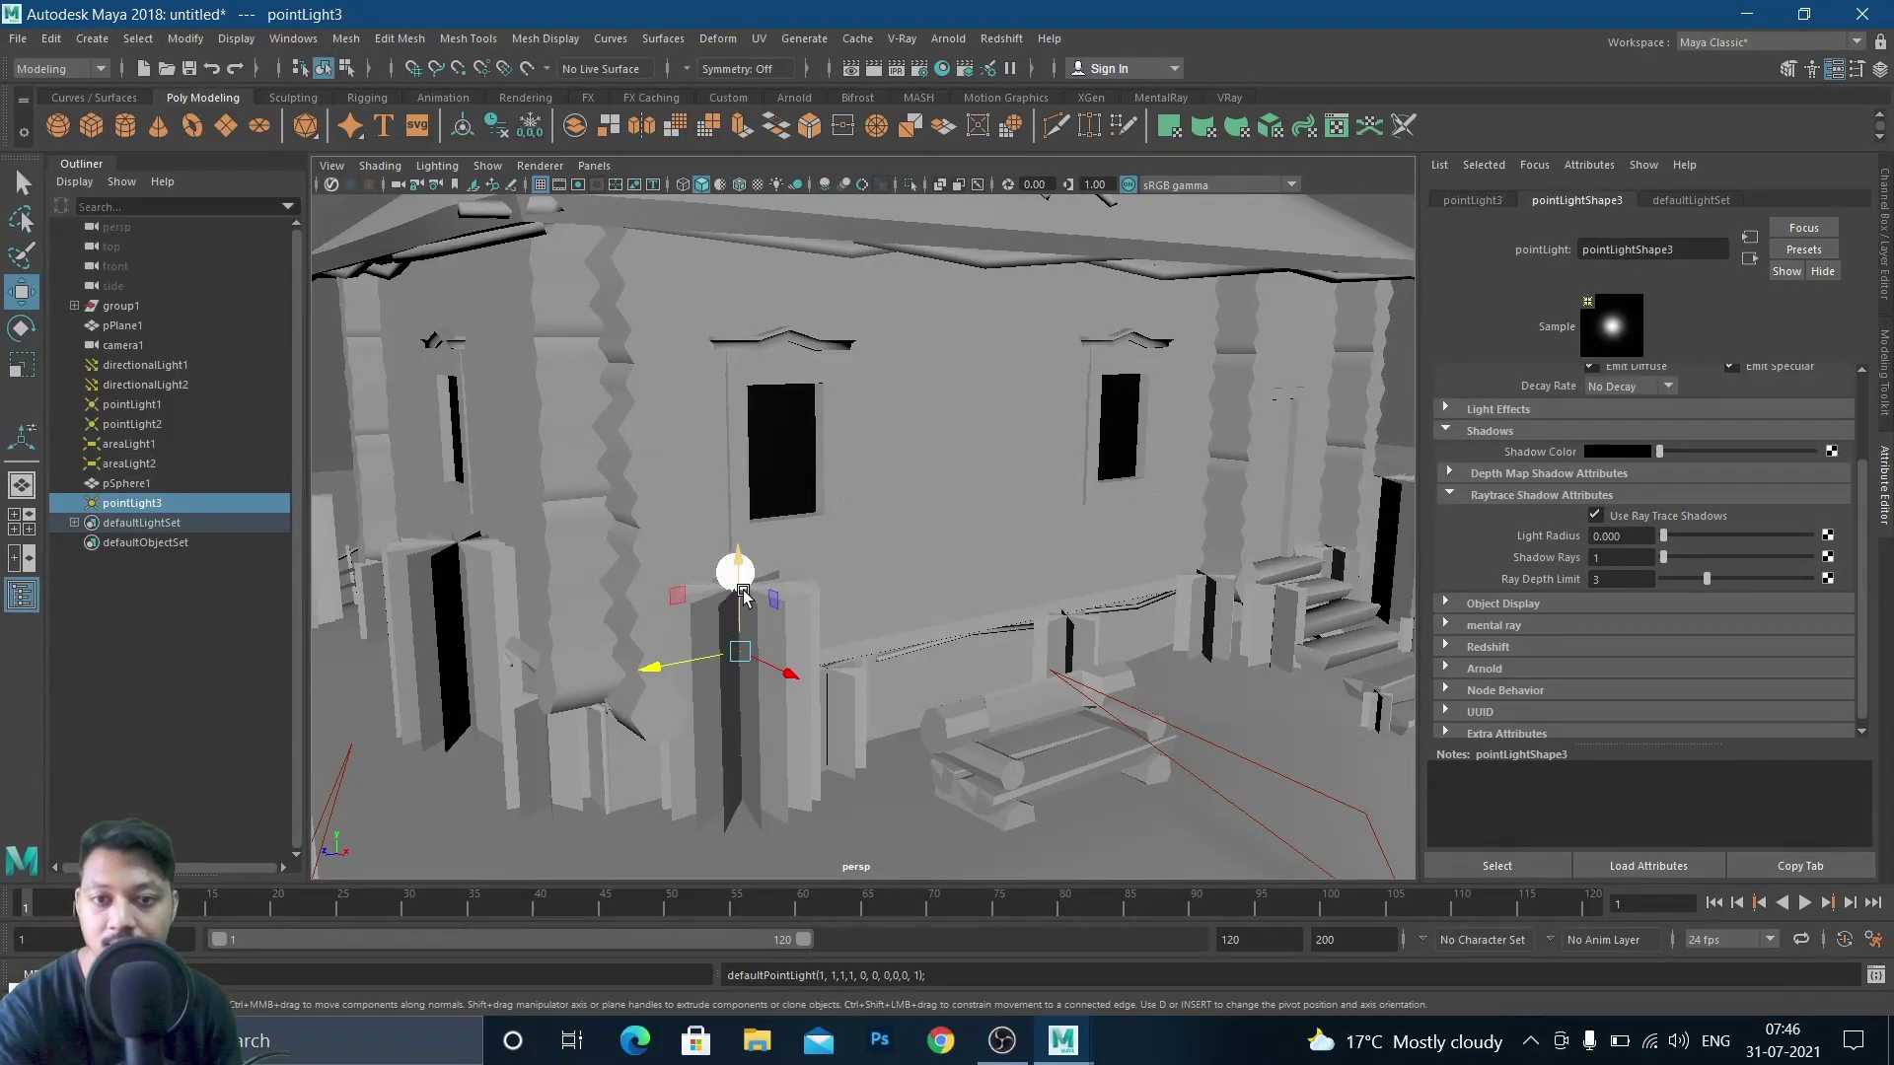
left_click_drag(741, 591, 740, 503)
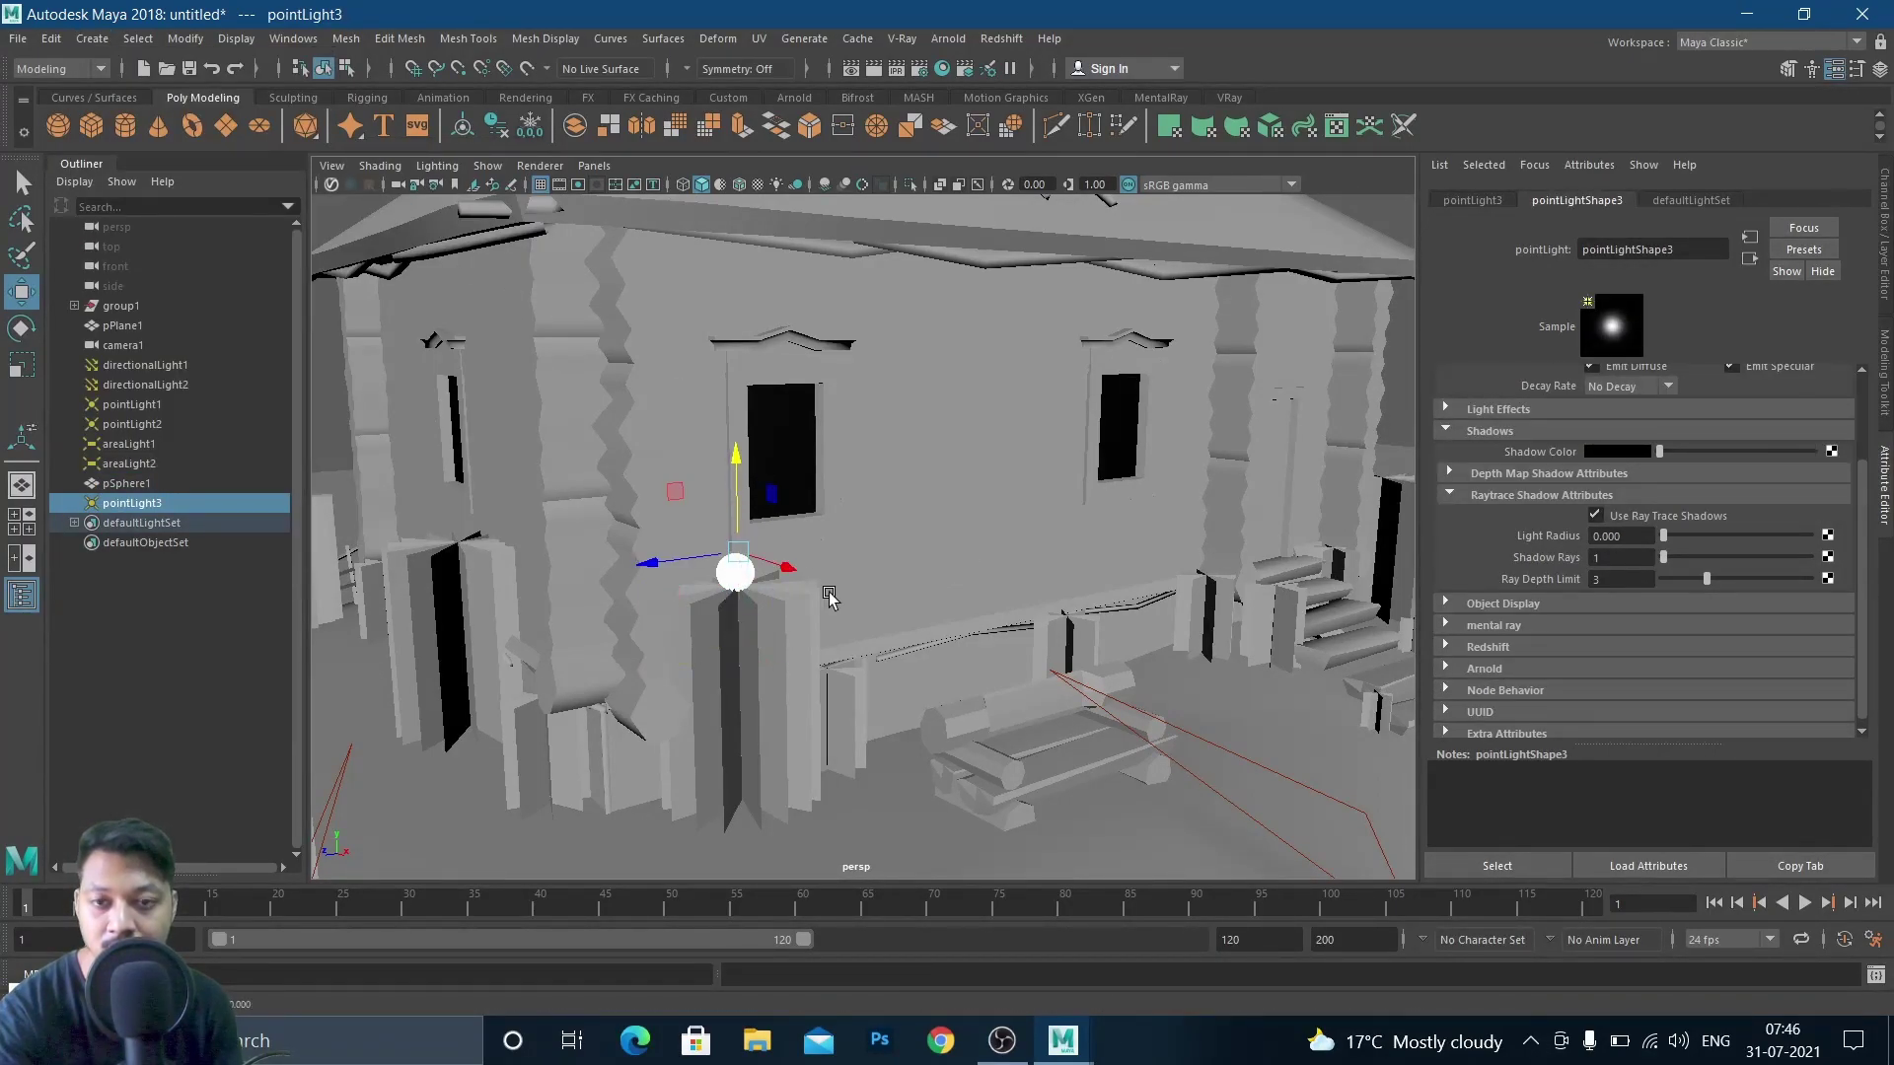
Align the new point light with the centre of the white sphere on top of the post
scroll(830, 597, "down", 5)
left_click_drag(828, 599, 904, 653, "alt")
left_click_drag(811, 542, 1006, 598)
left_click_drag(876, 608, 827, 690)
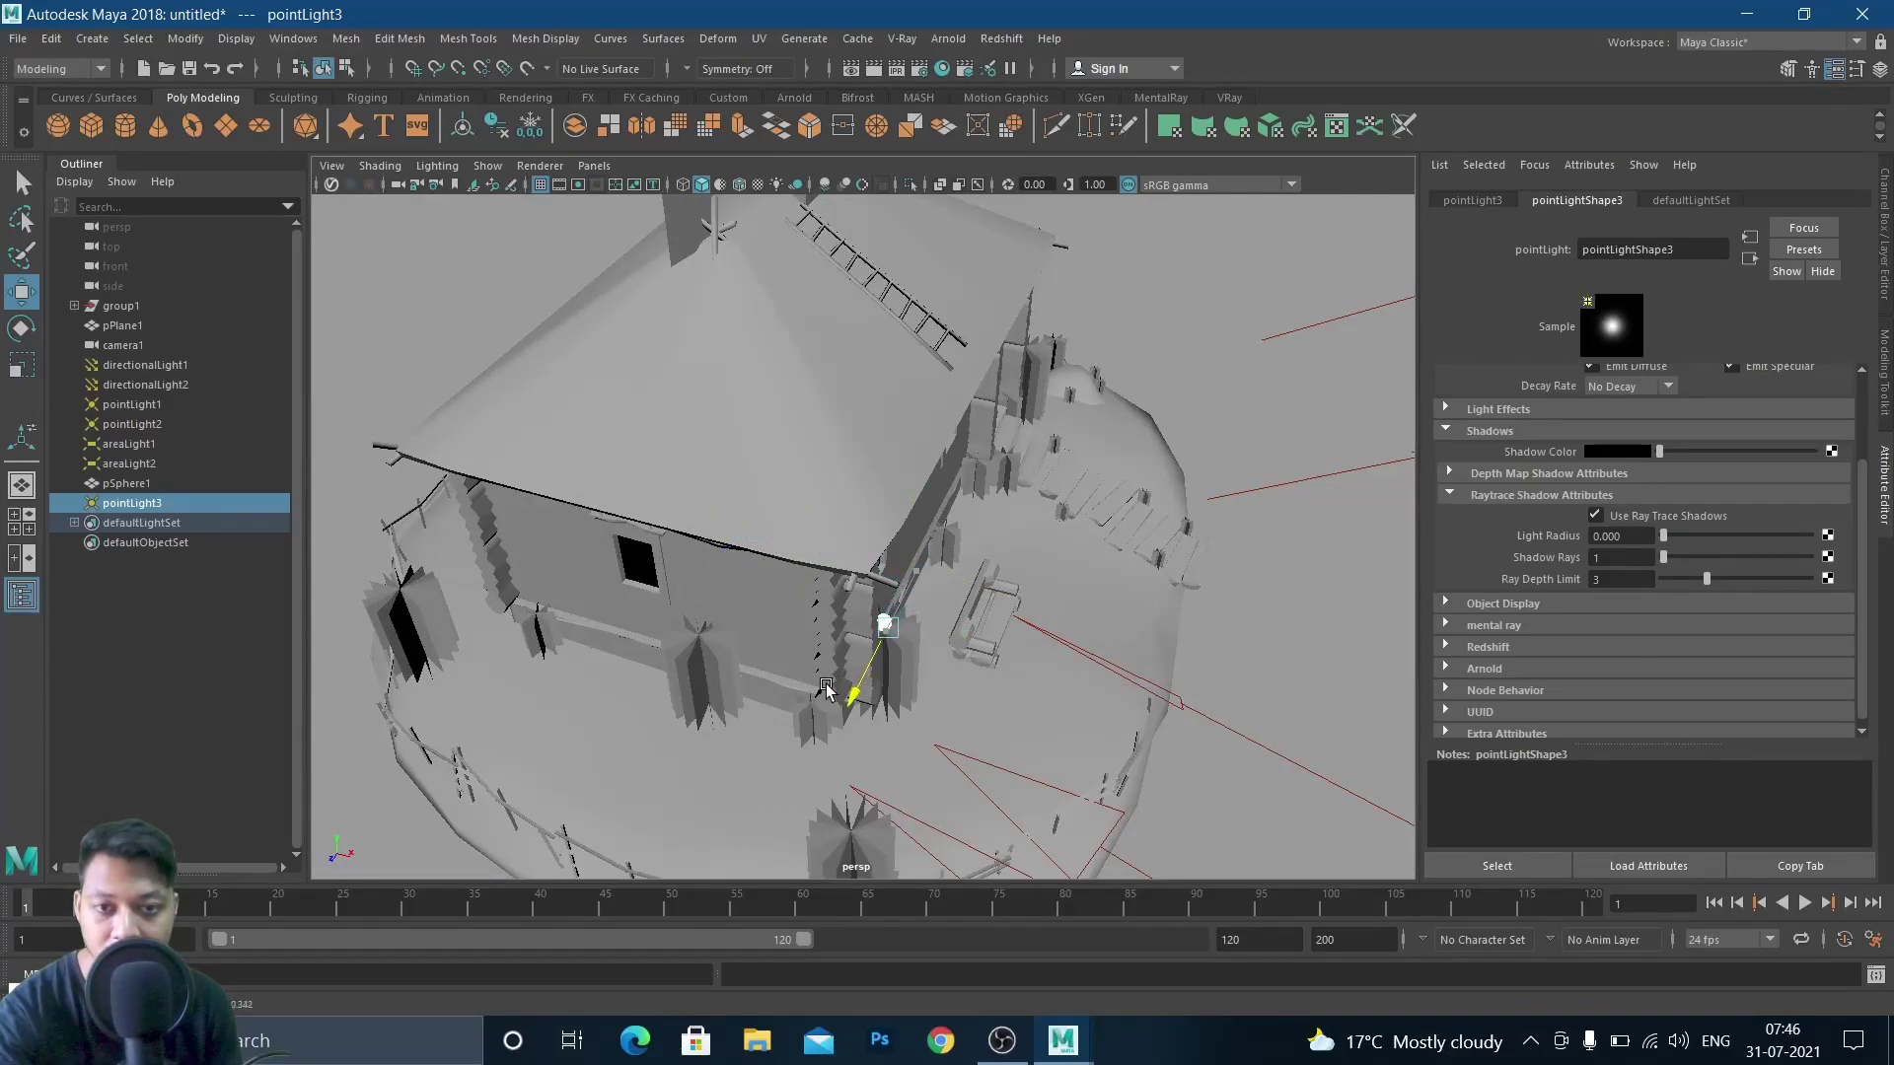
scroll(922, 671, "up", 6)
left_click_drag(985, 701, 528, 541, "alt")
left_click_drag(614, 446, 621, 354)
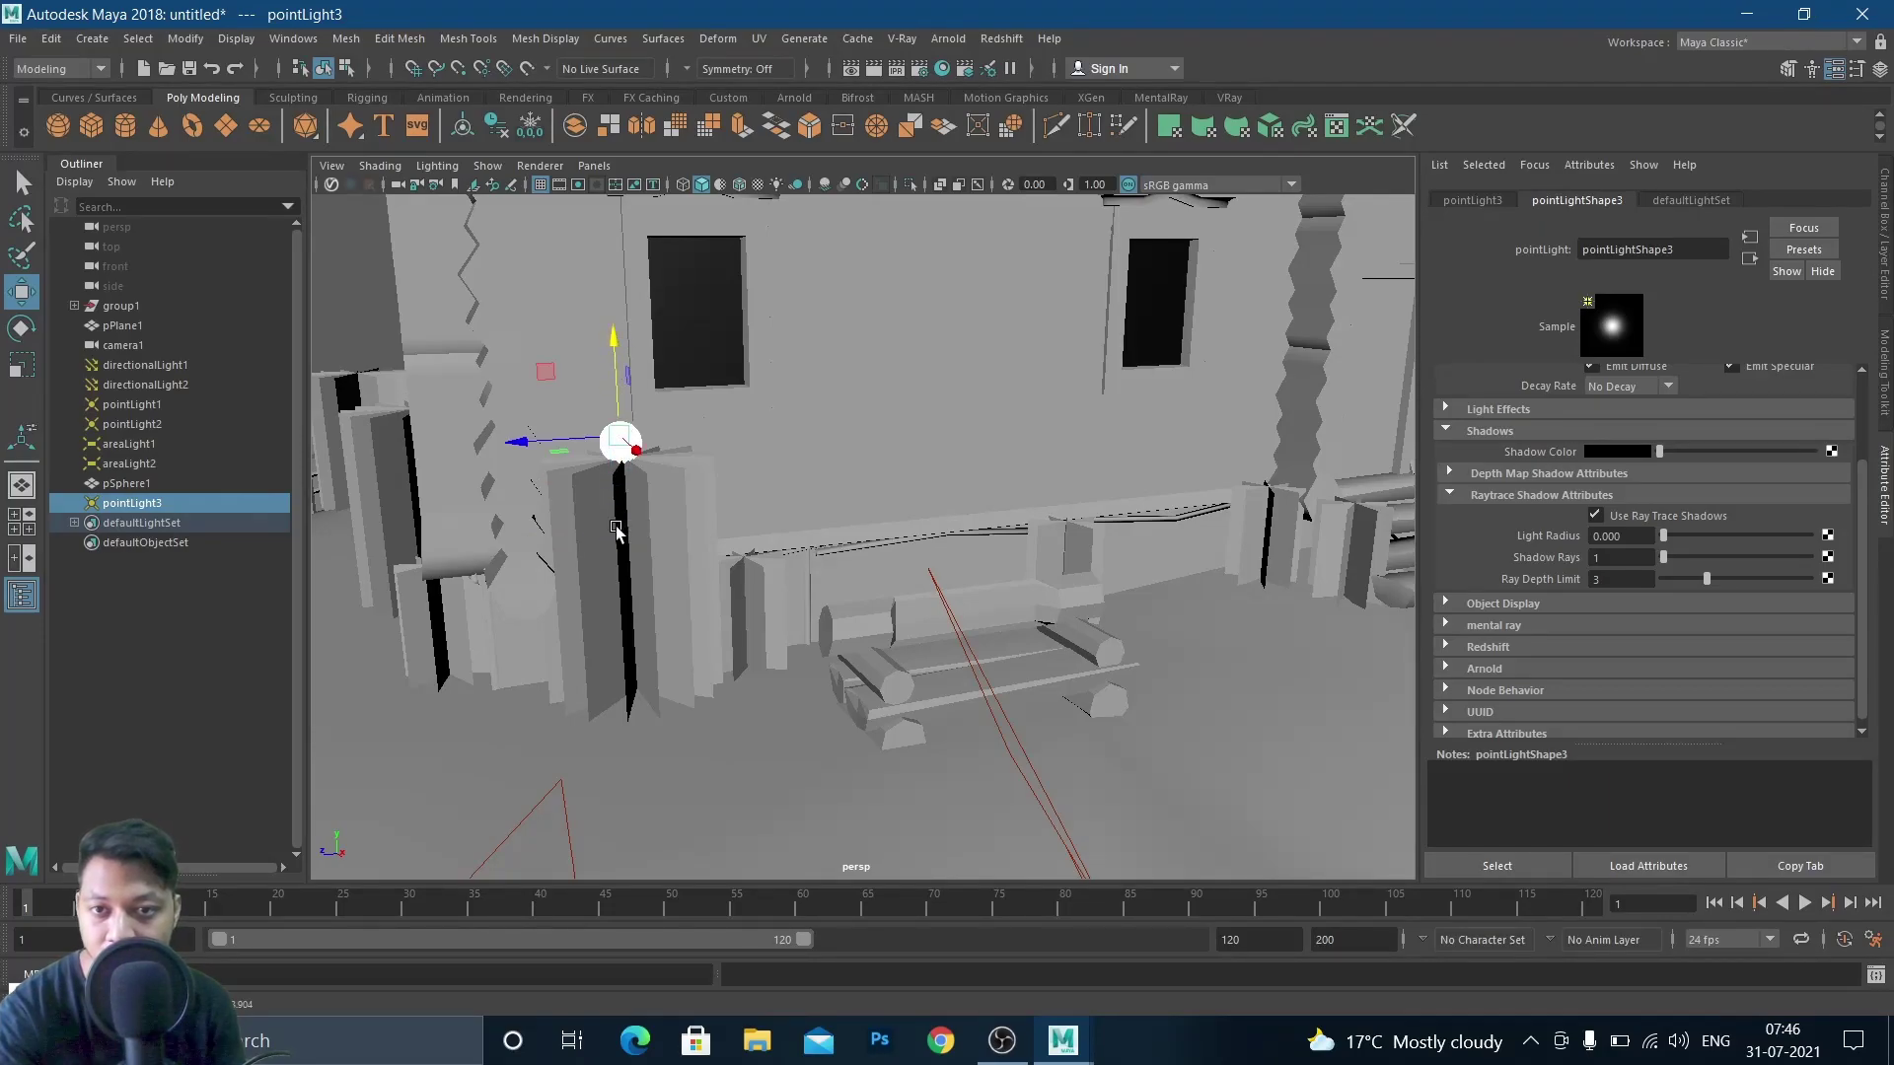
scroll(617, 531, "up", 3)
left_click_drag(494, 464, 606, 471, "alt")
mouse_move(683, 472)
left_mouse_down("alt")
mouse_move(620, 467)
mouse_move(709, 452)
left_mouse_up("alt")
left_click_drag(625, 357, 627, 378)
scroll(1665, 418, "up", 3)
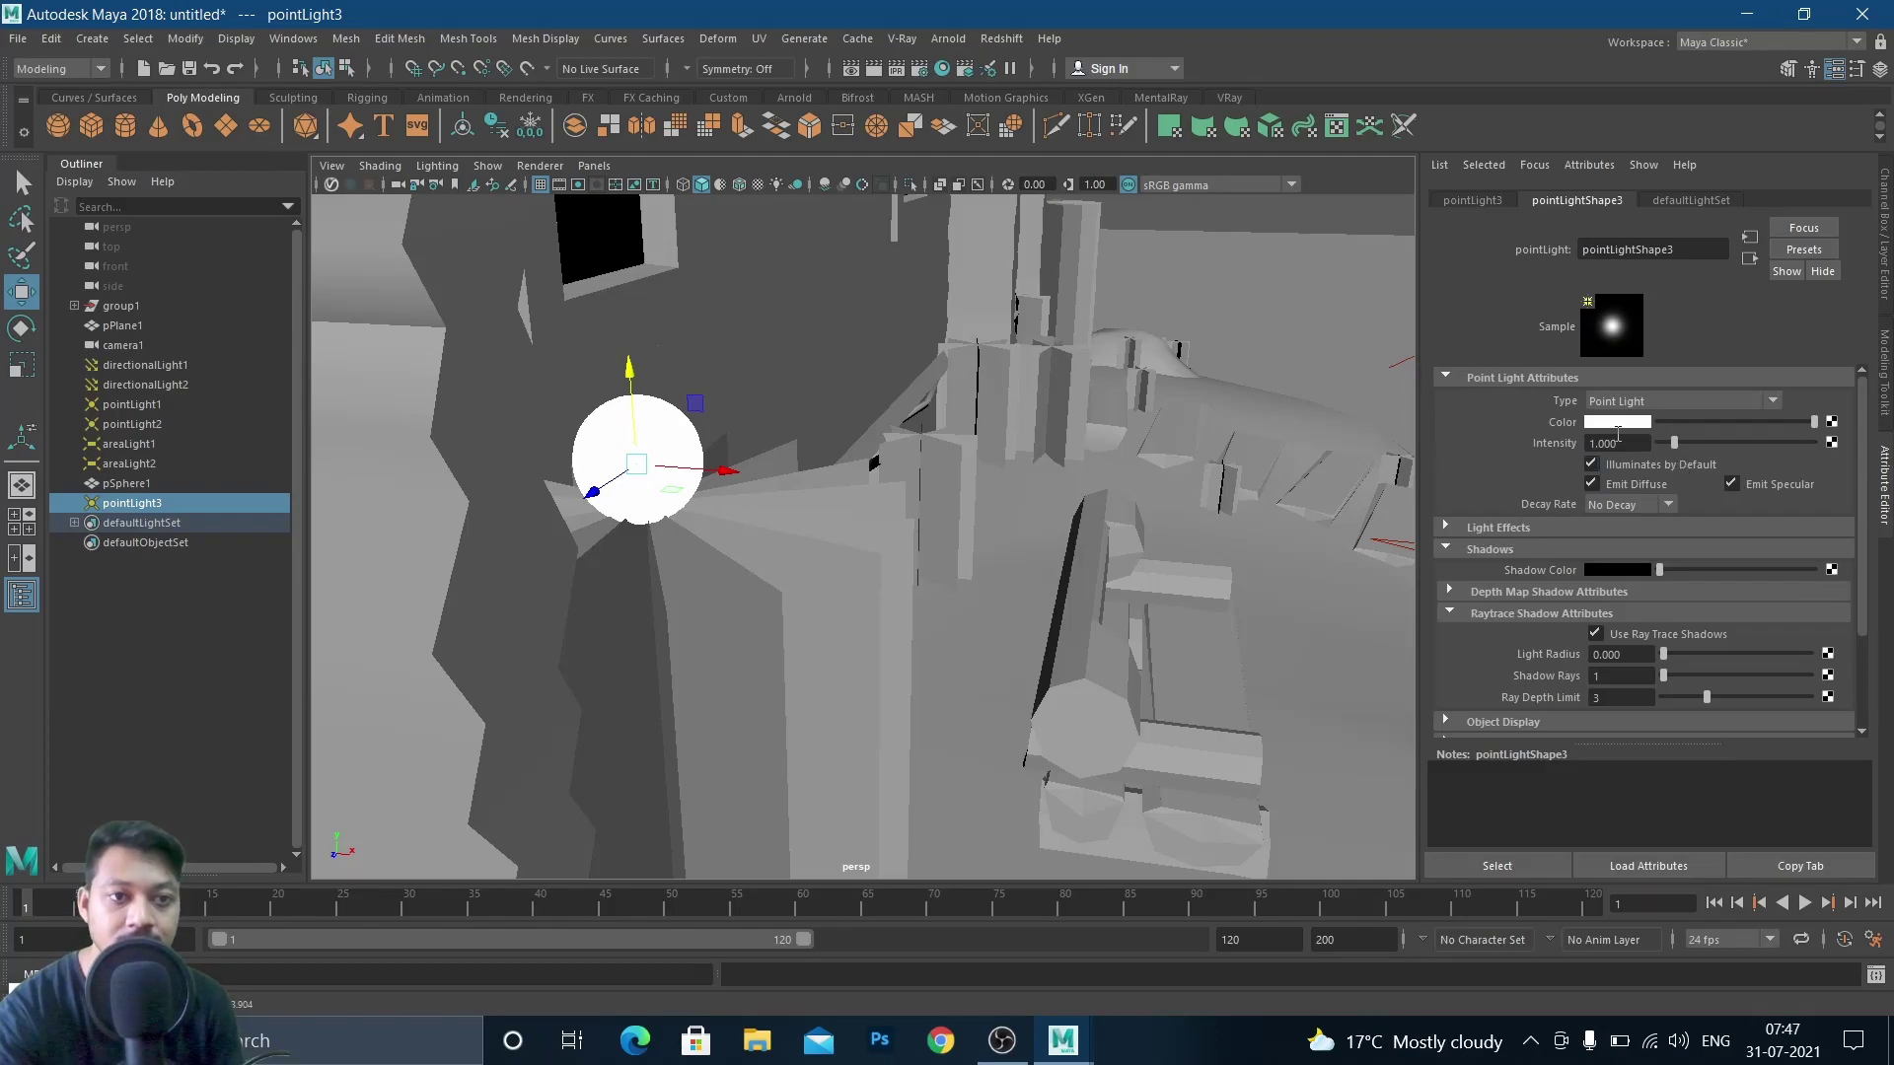
Set the colour of the point light in the lamp sphere to pure yellow
left_click(1615, 422)
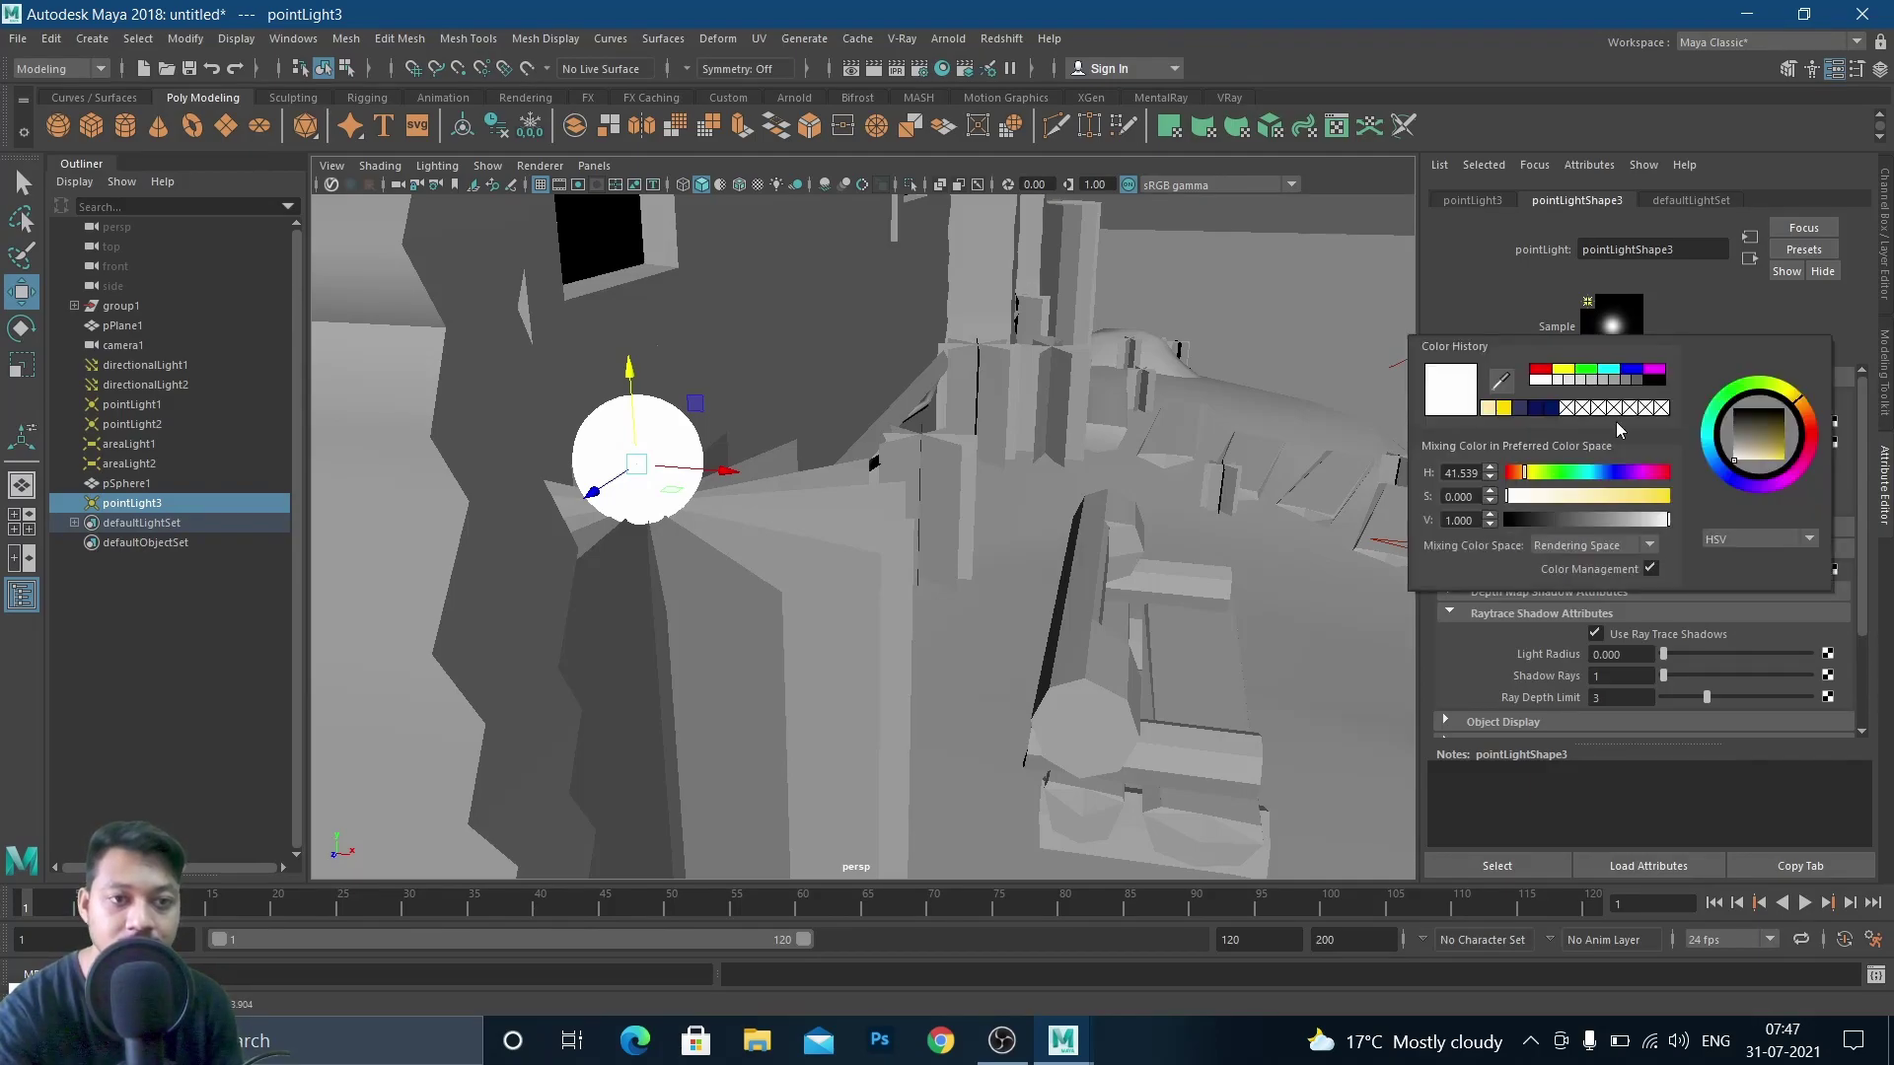
left_click(1506, 409)
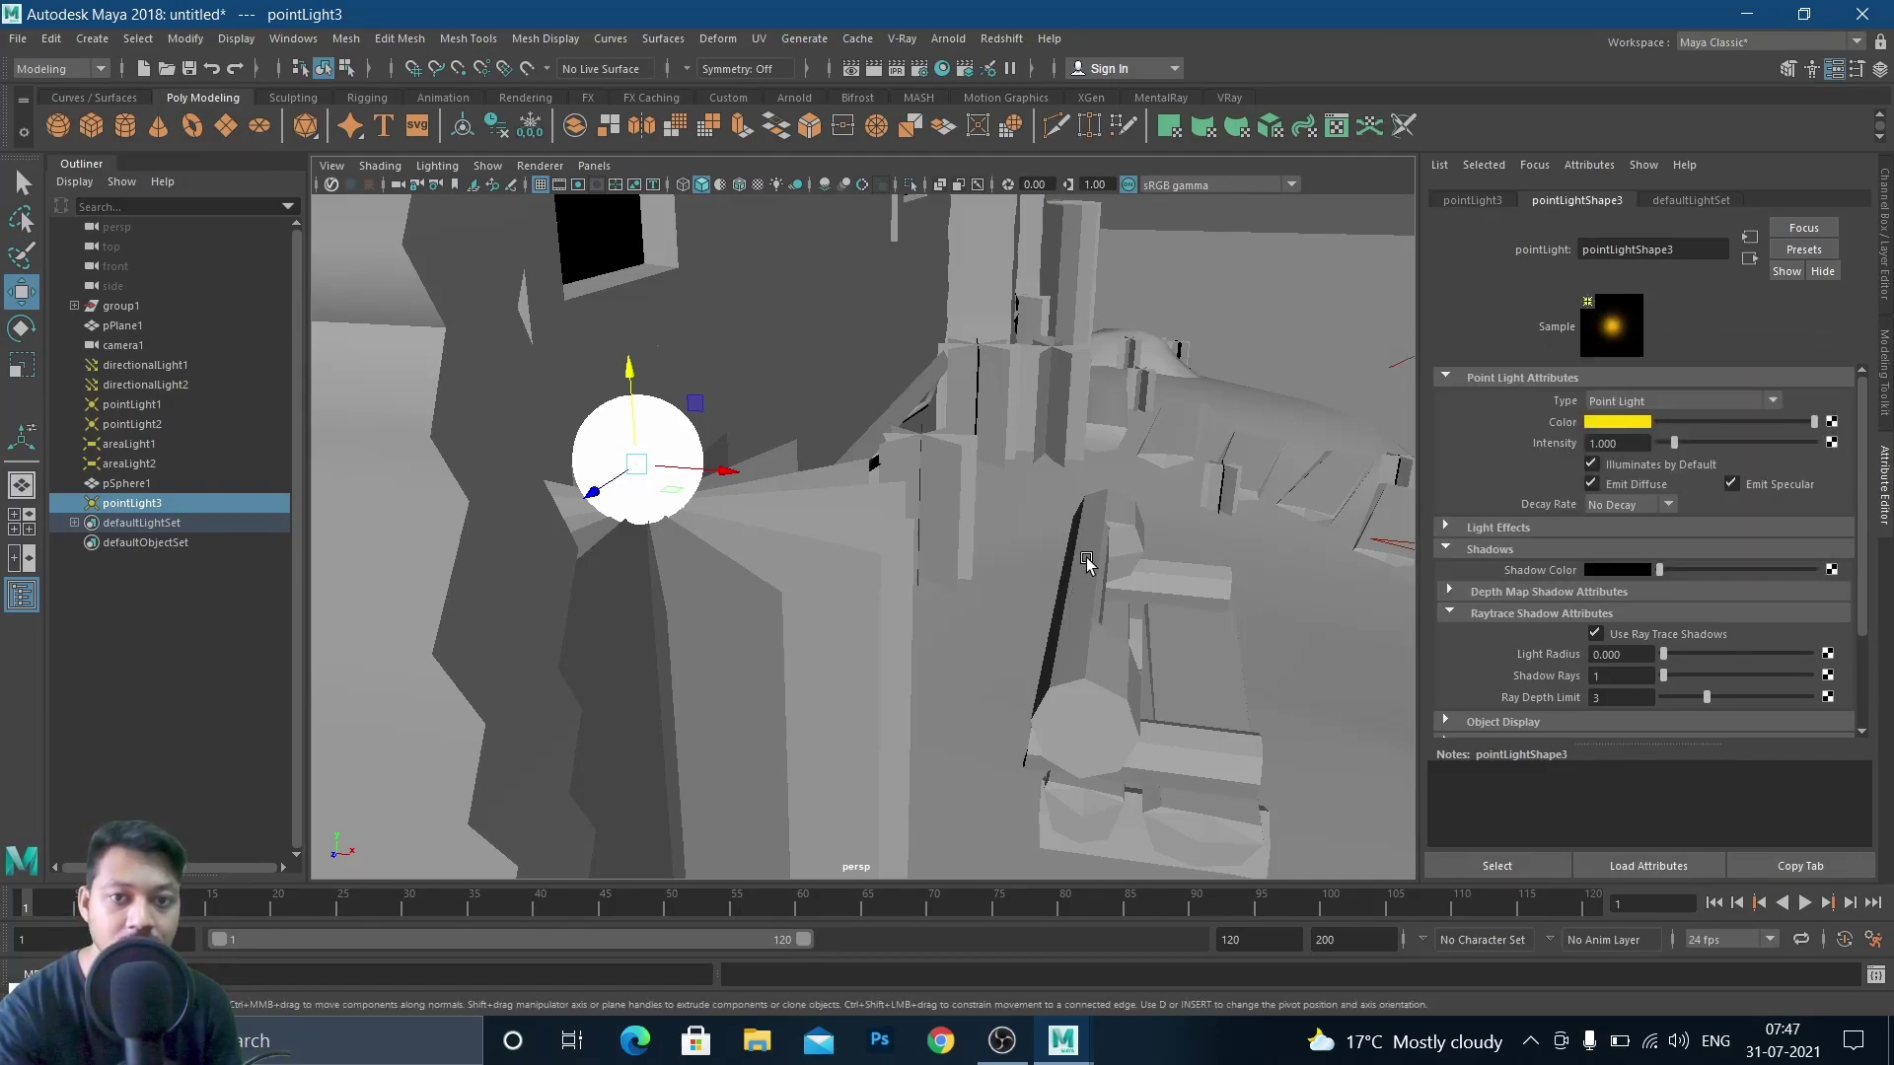
left_click(1614, 428)
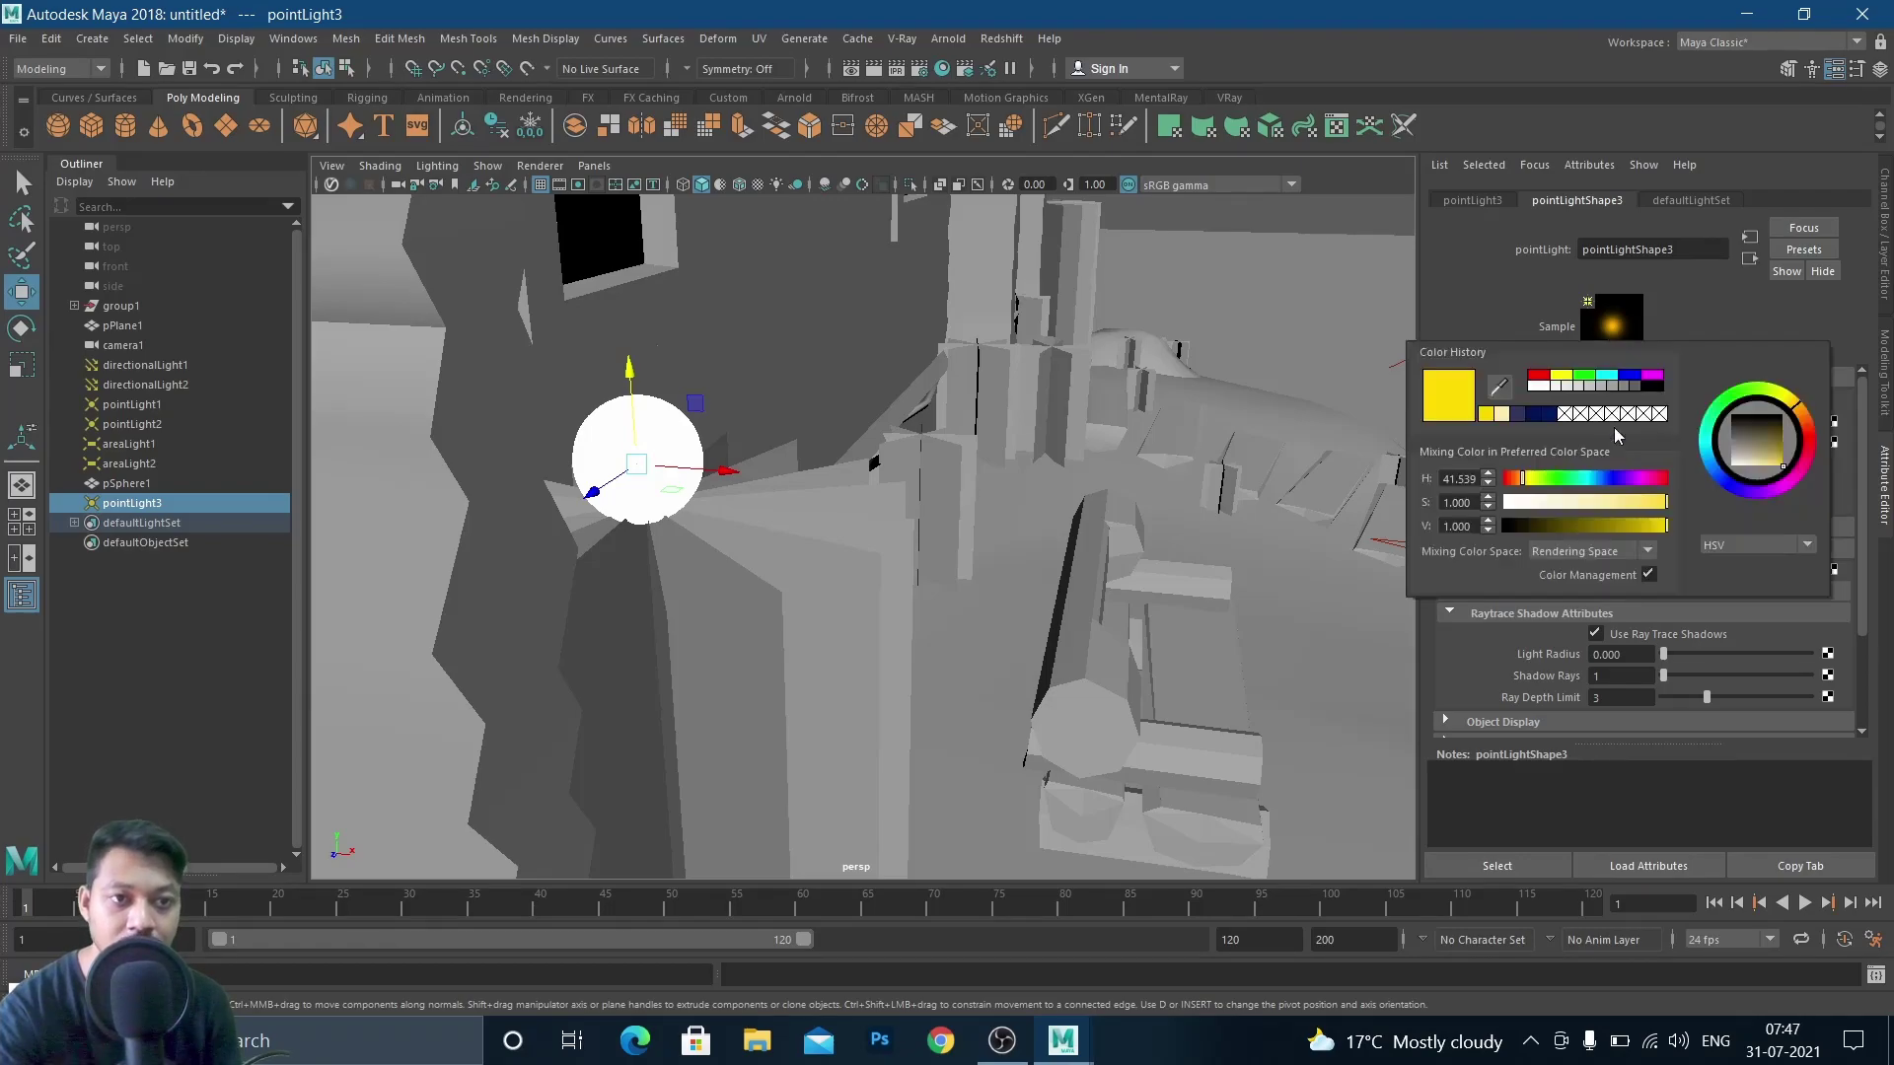
left_click(1590, 377)
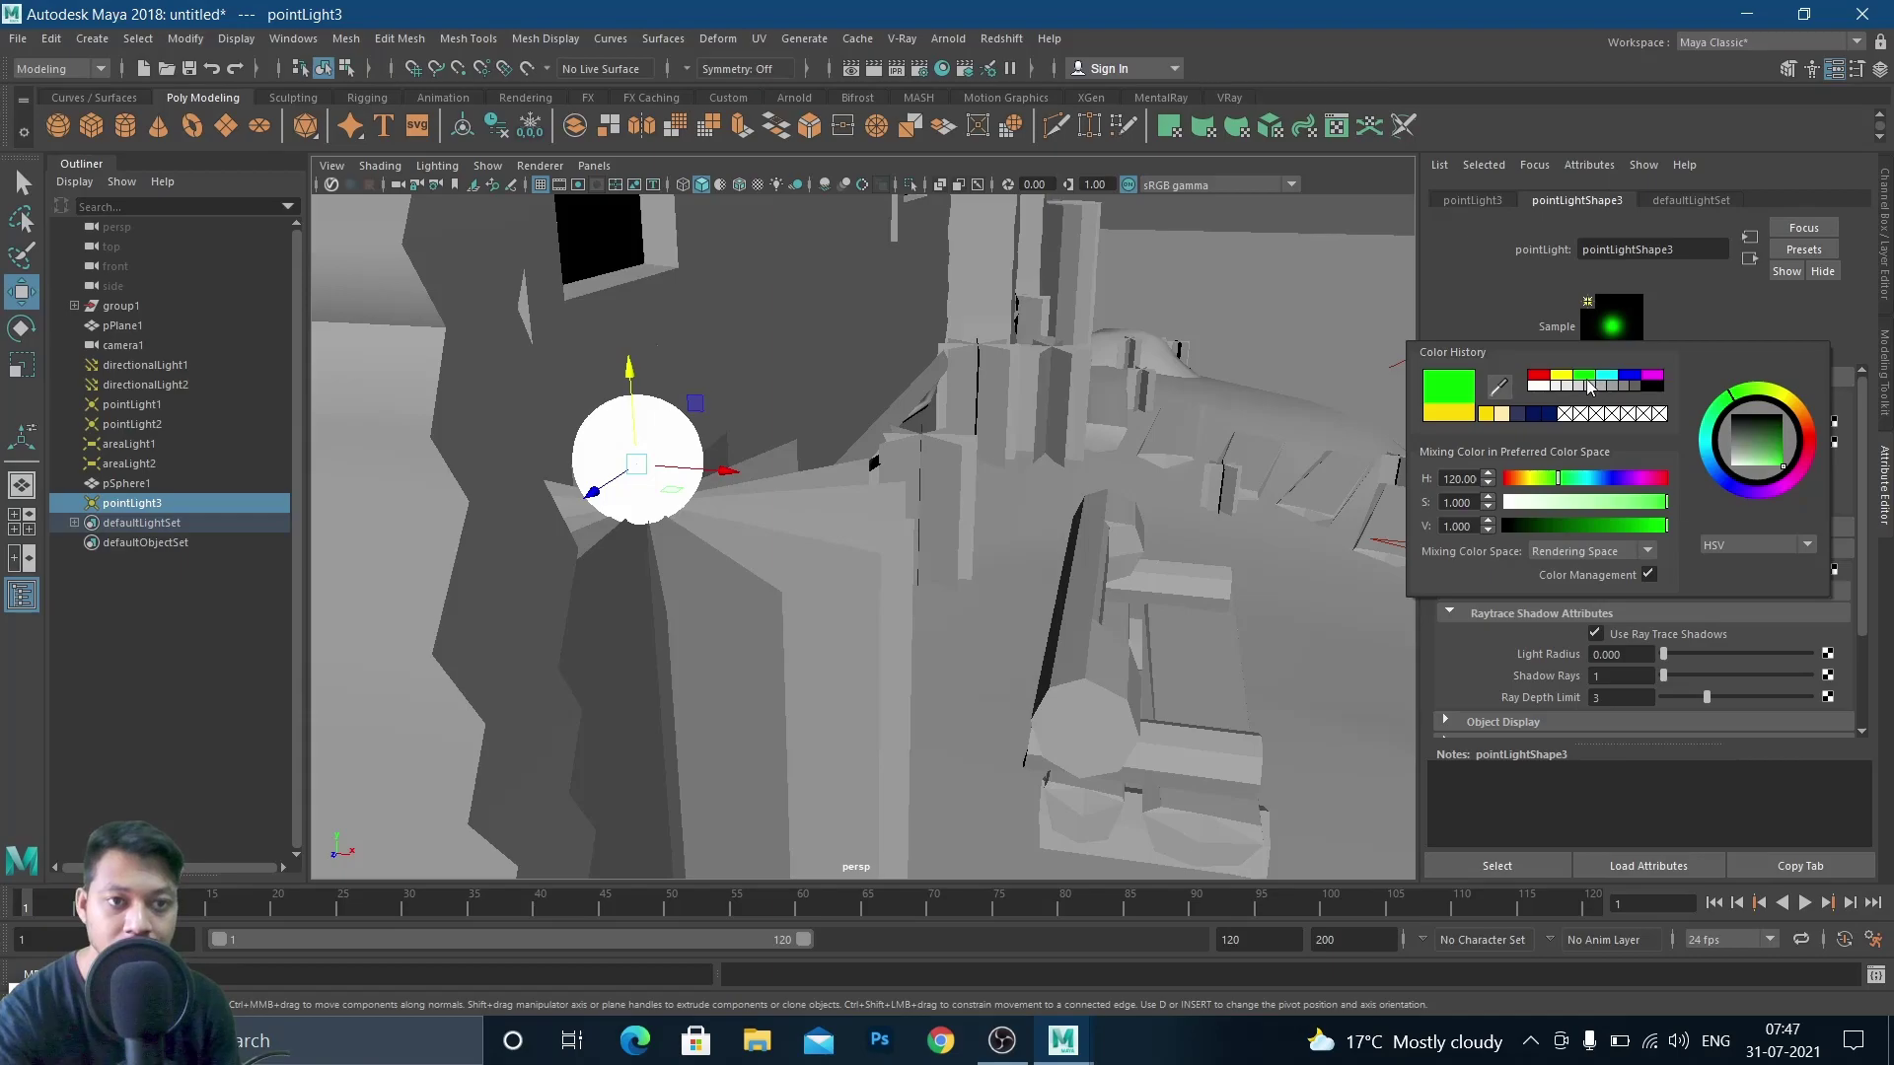
left_click(1569, 377)
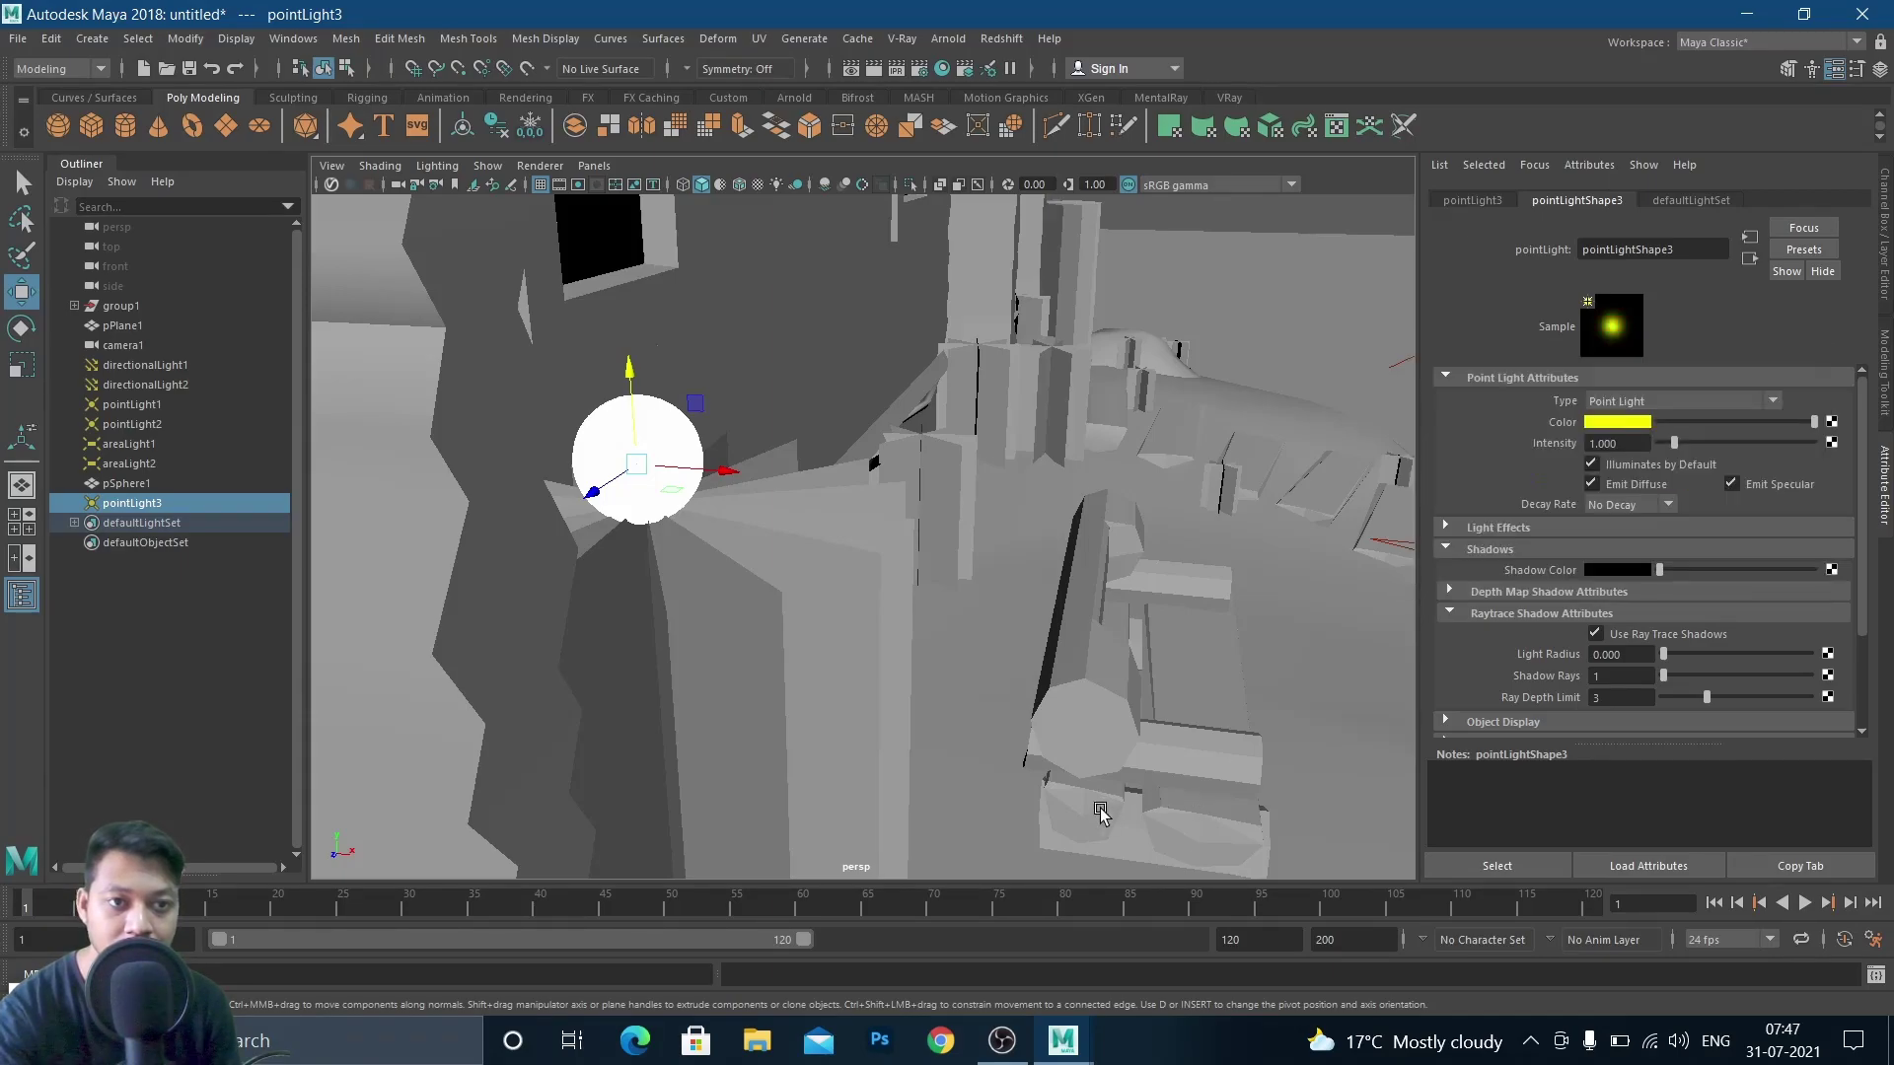
Bring back the V-Ray frame buffer and test-render the house with the yellow point light
left_click_drag(481, 424, 558, 435, "alt")
left_click_drag(925, 552, 797, 552, "alt")
left_click(79, 1002)
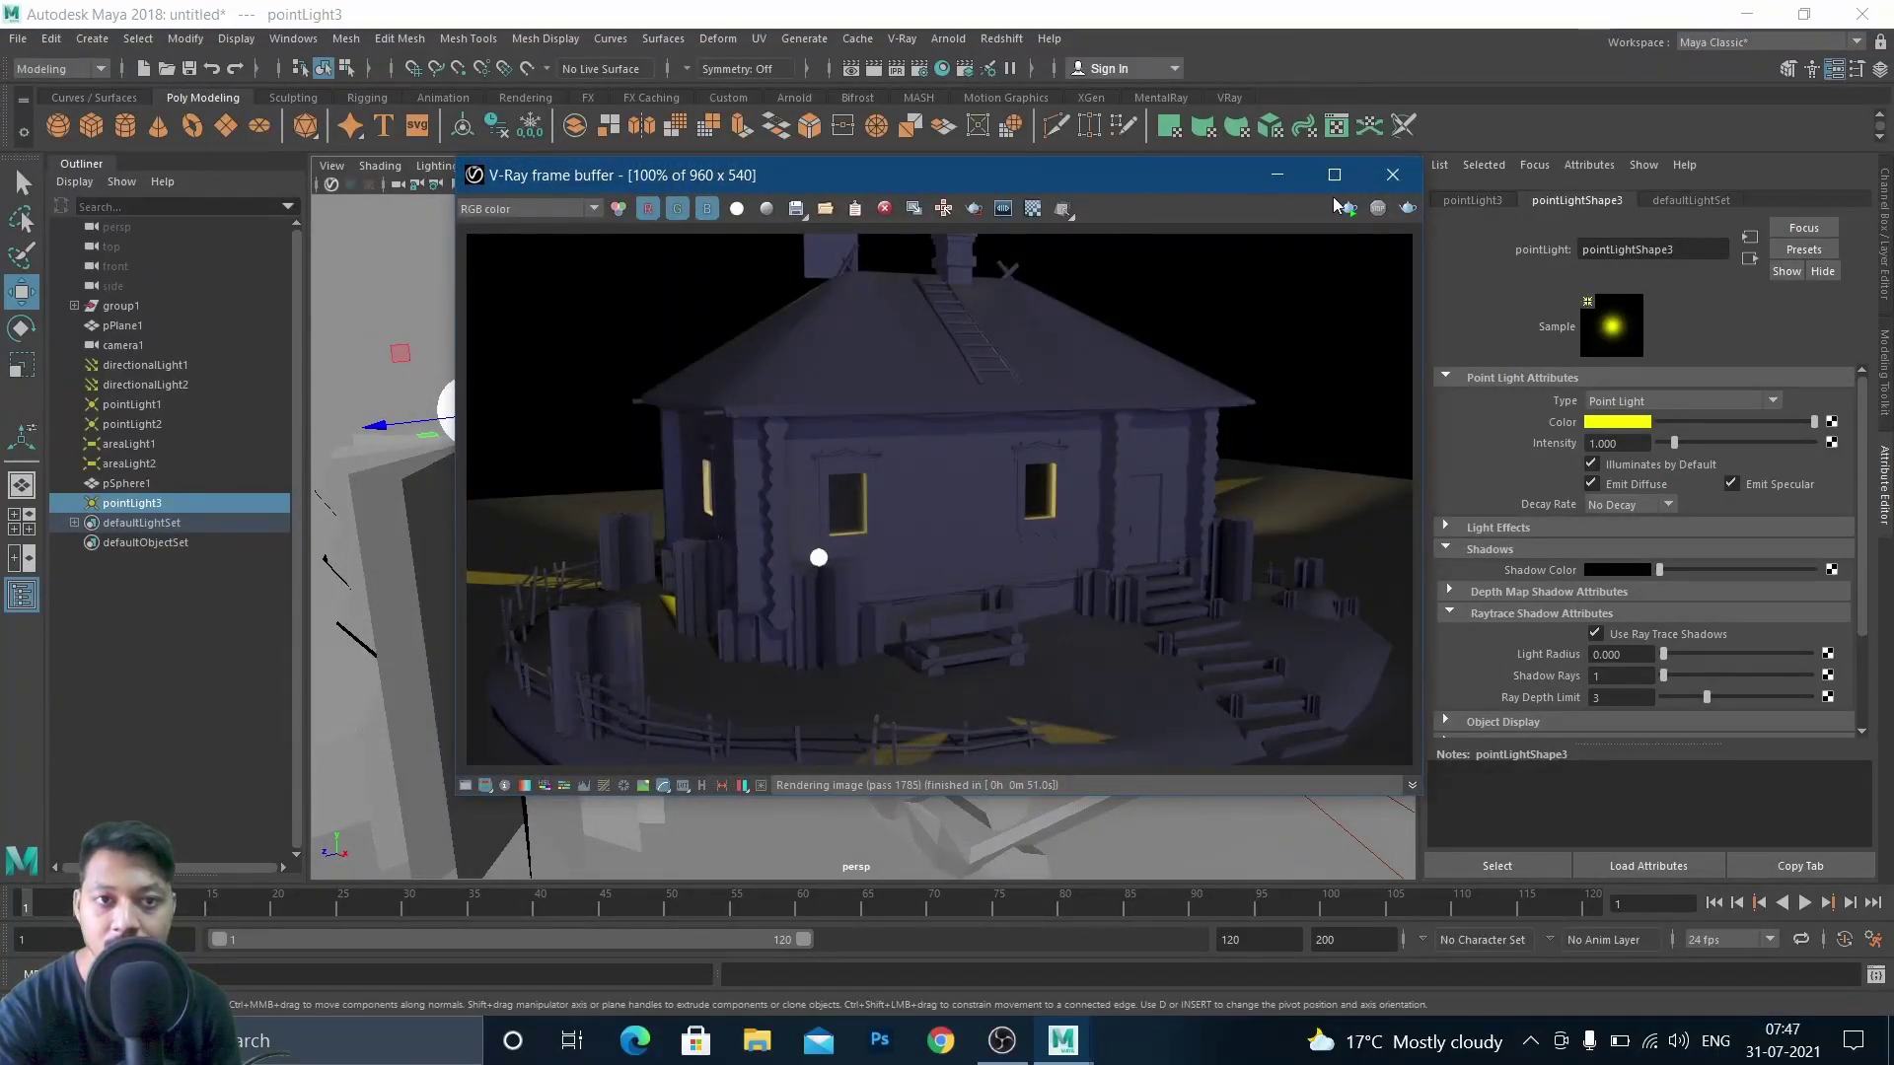
left_click(1406, 209)
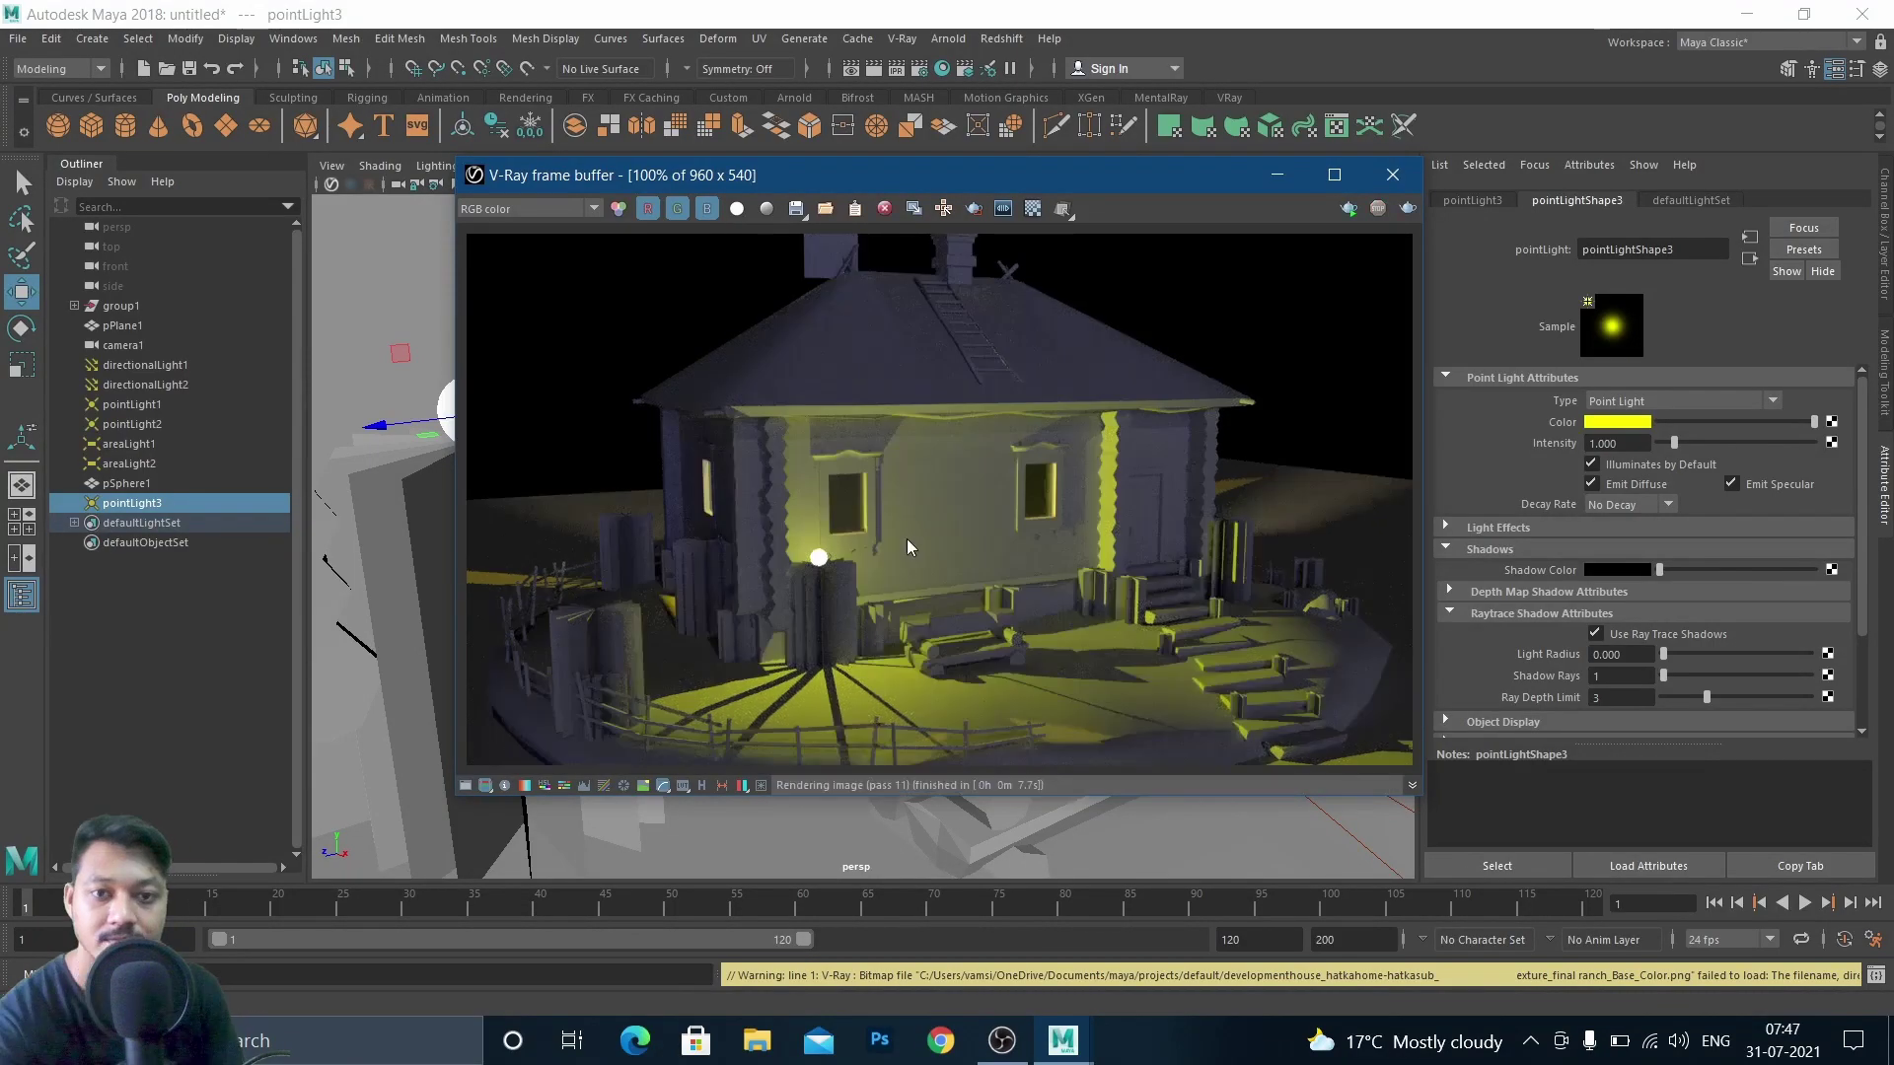
Test-render the scene with the yellow point light's intensity at 0.065, and again at 0.452
left_click_drag(1673, 443, 1660, 445)
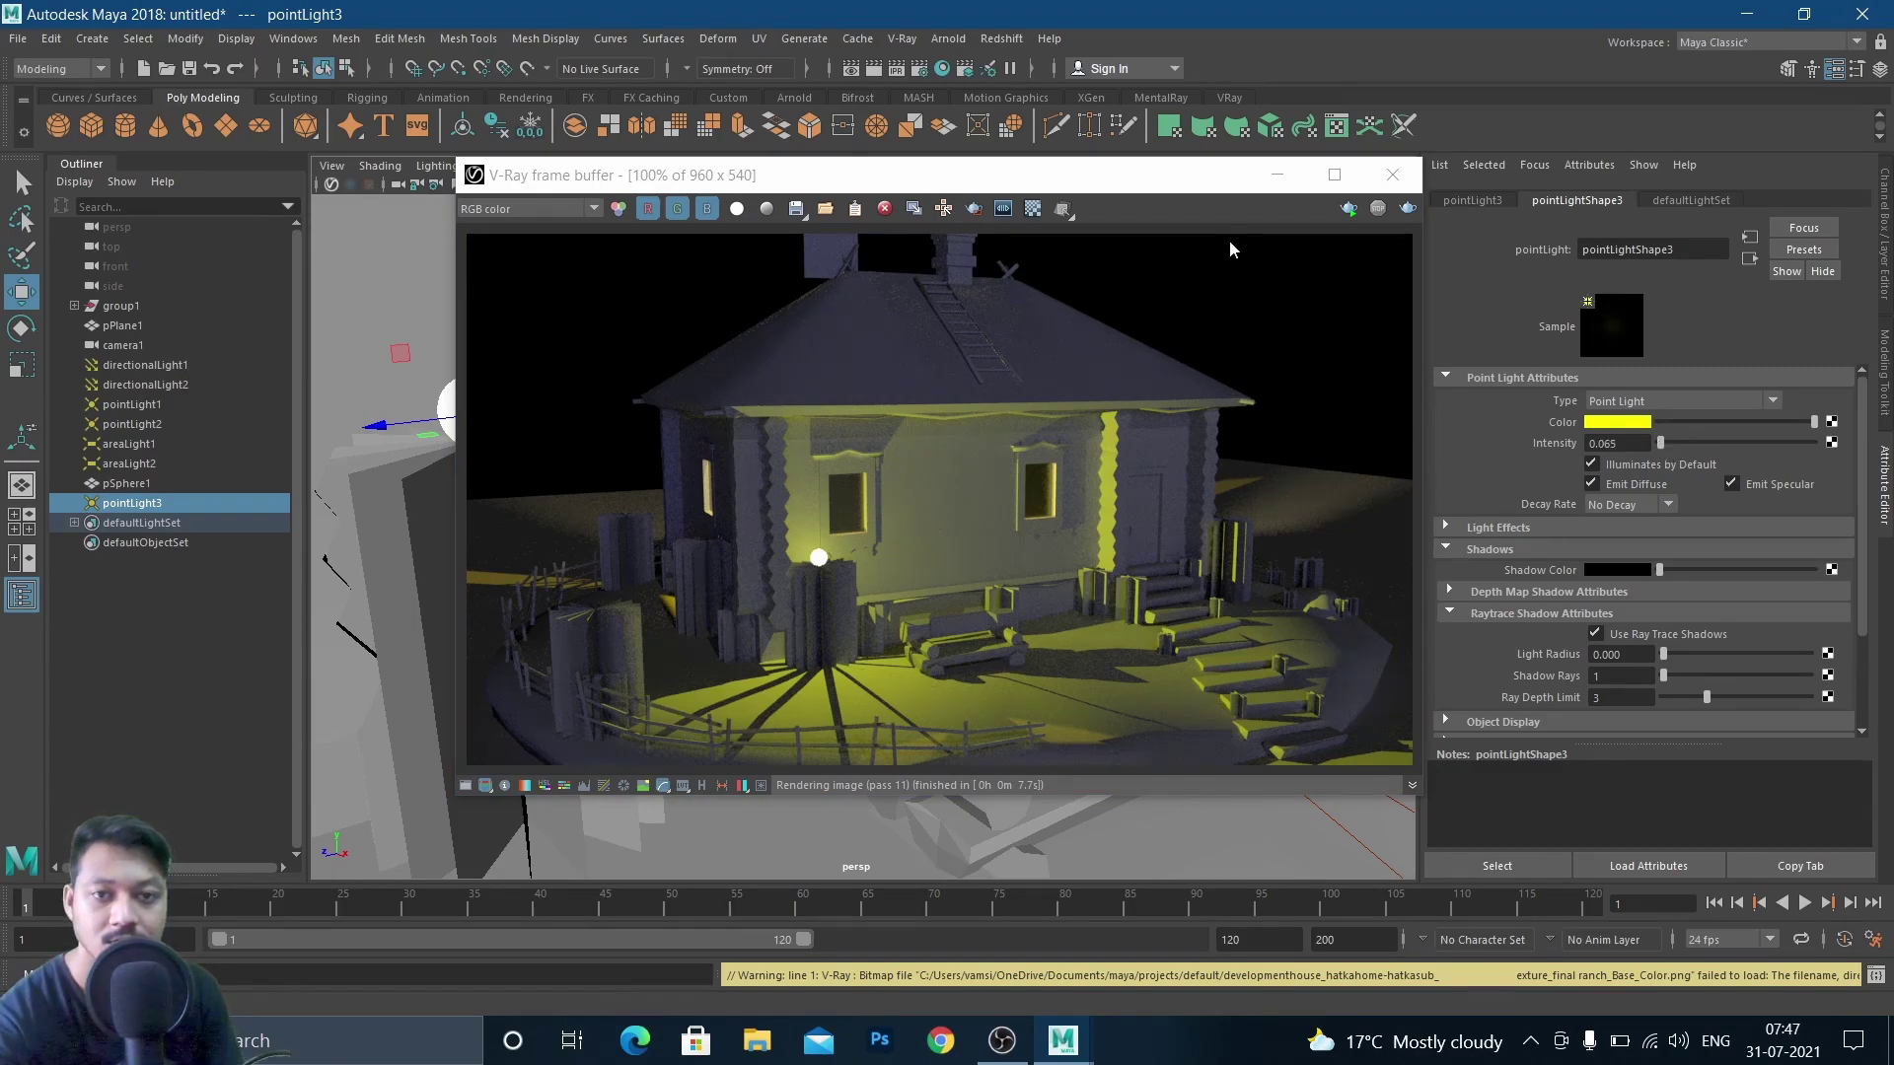
left_click(1410, 210)
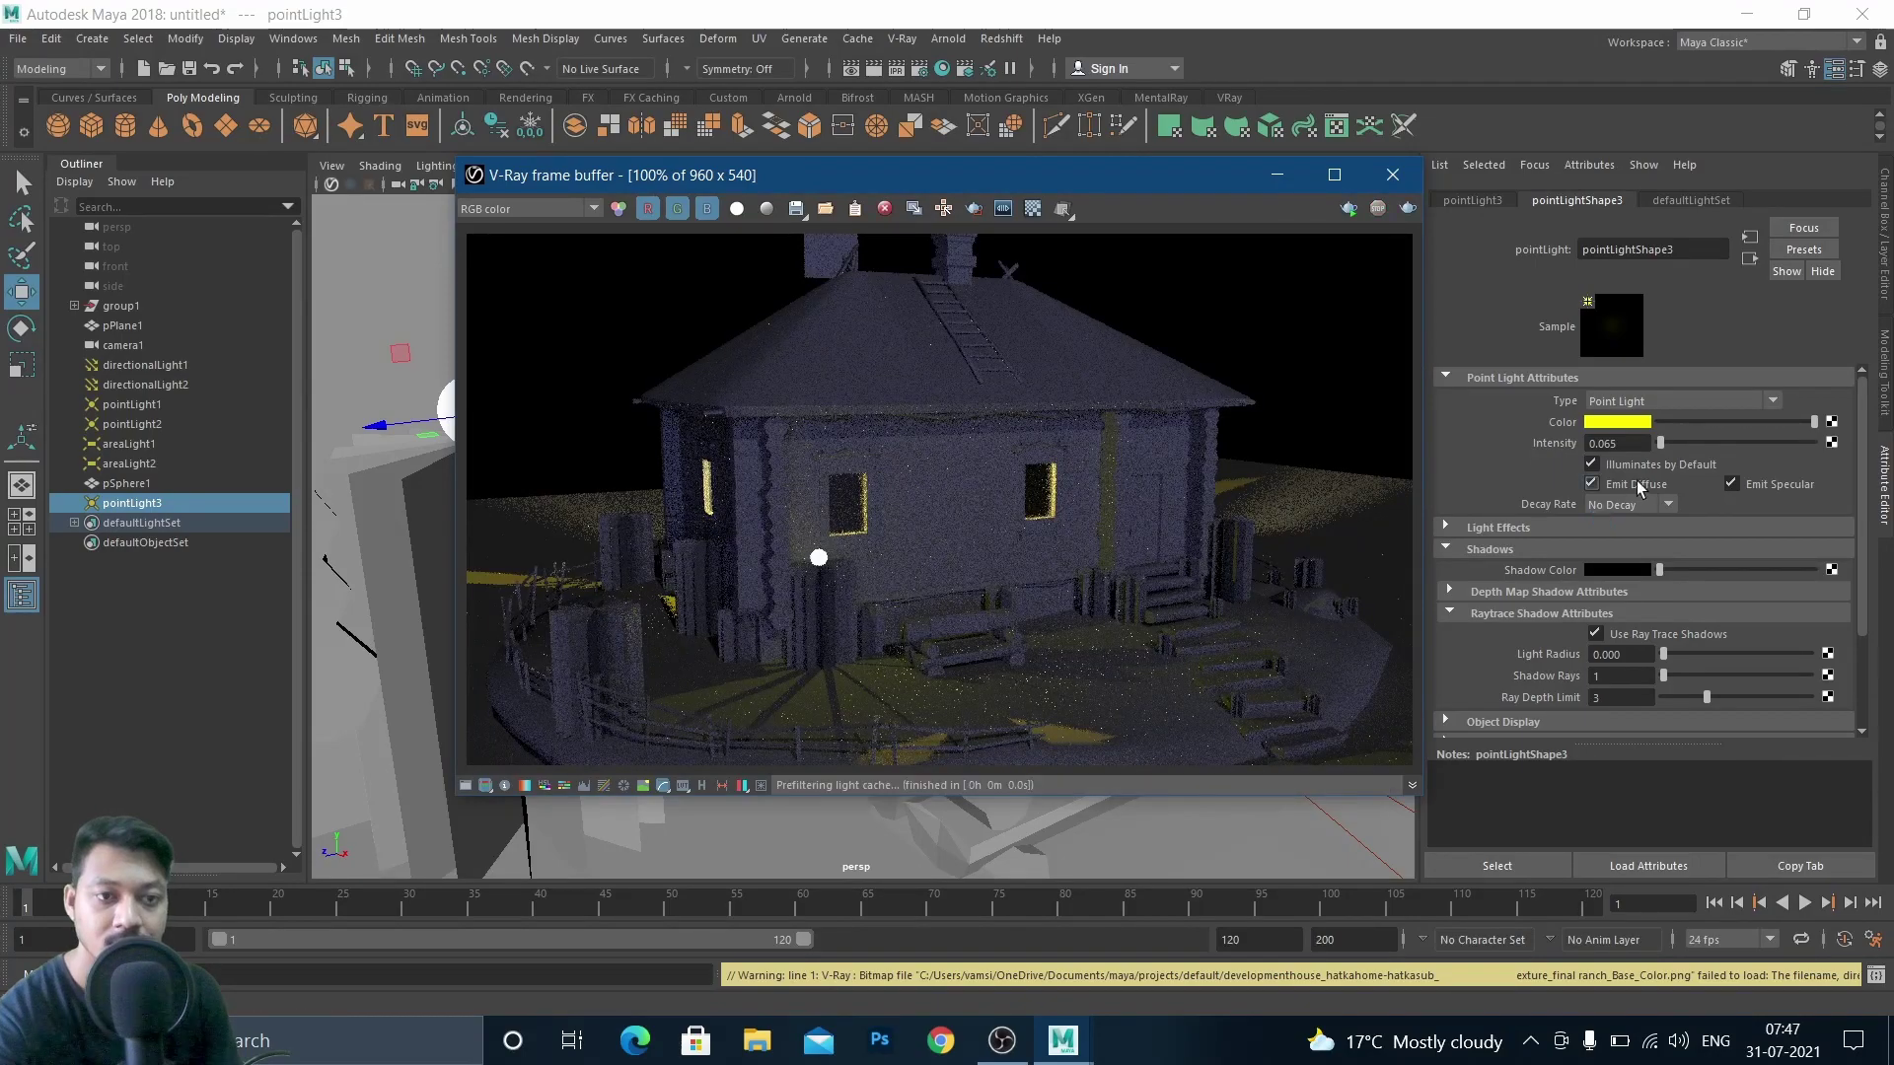
left_click_drag(1660, 443, 1666, 446)
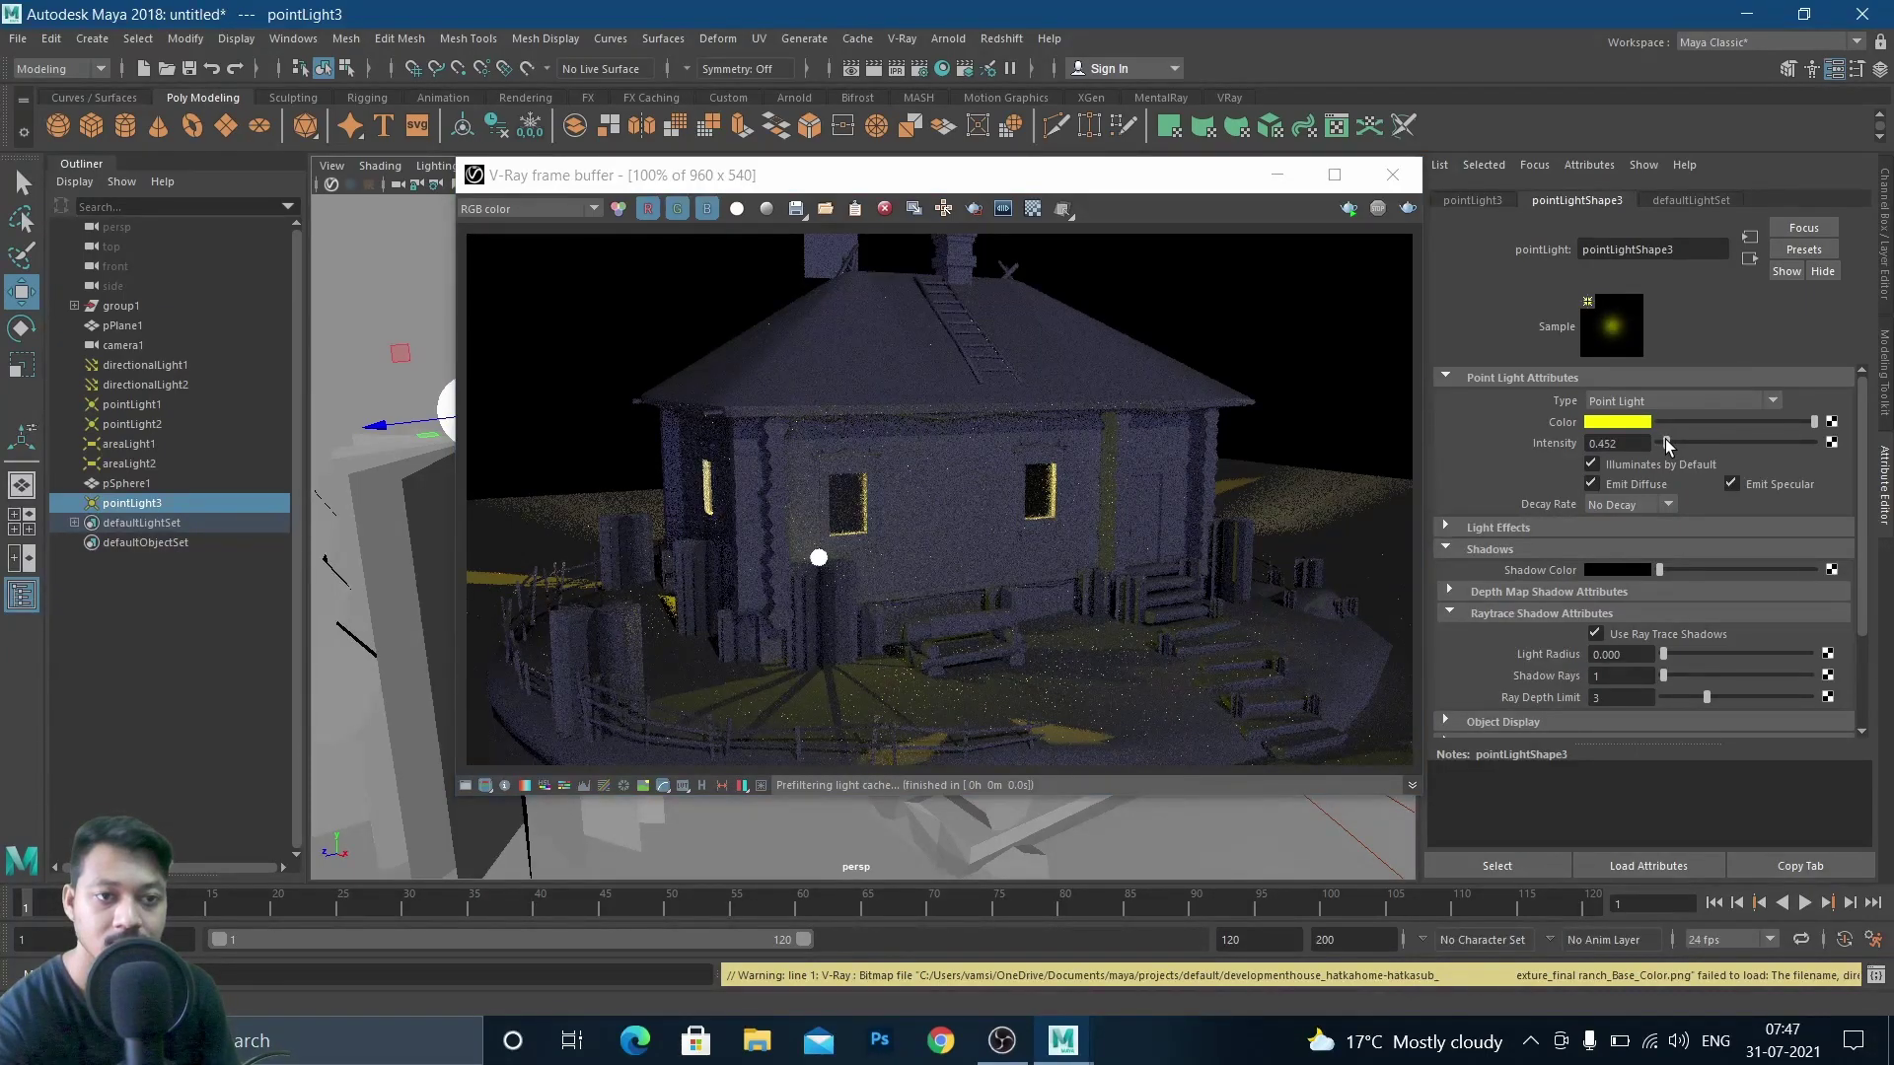
left_click(1408, 208)
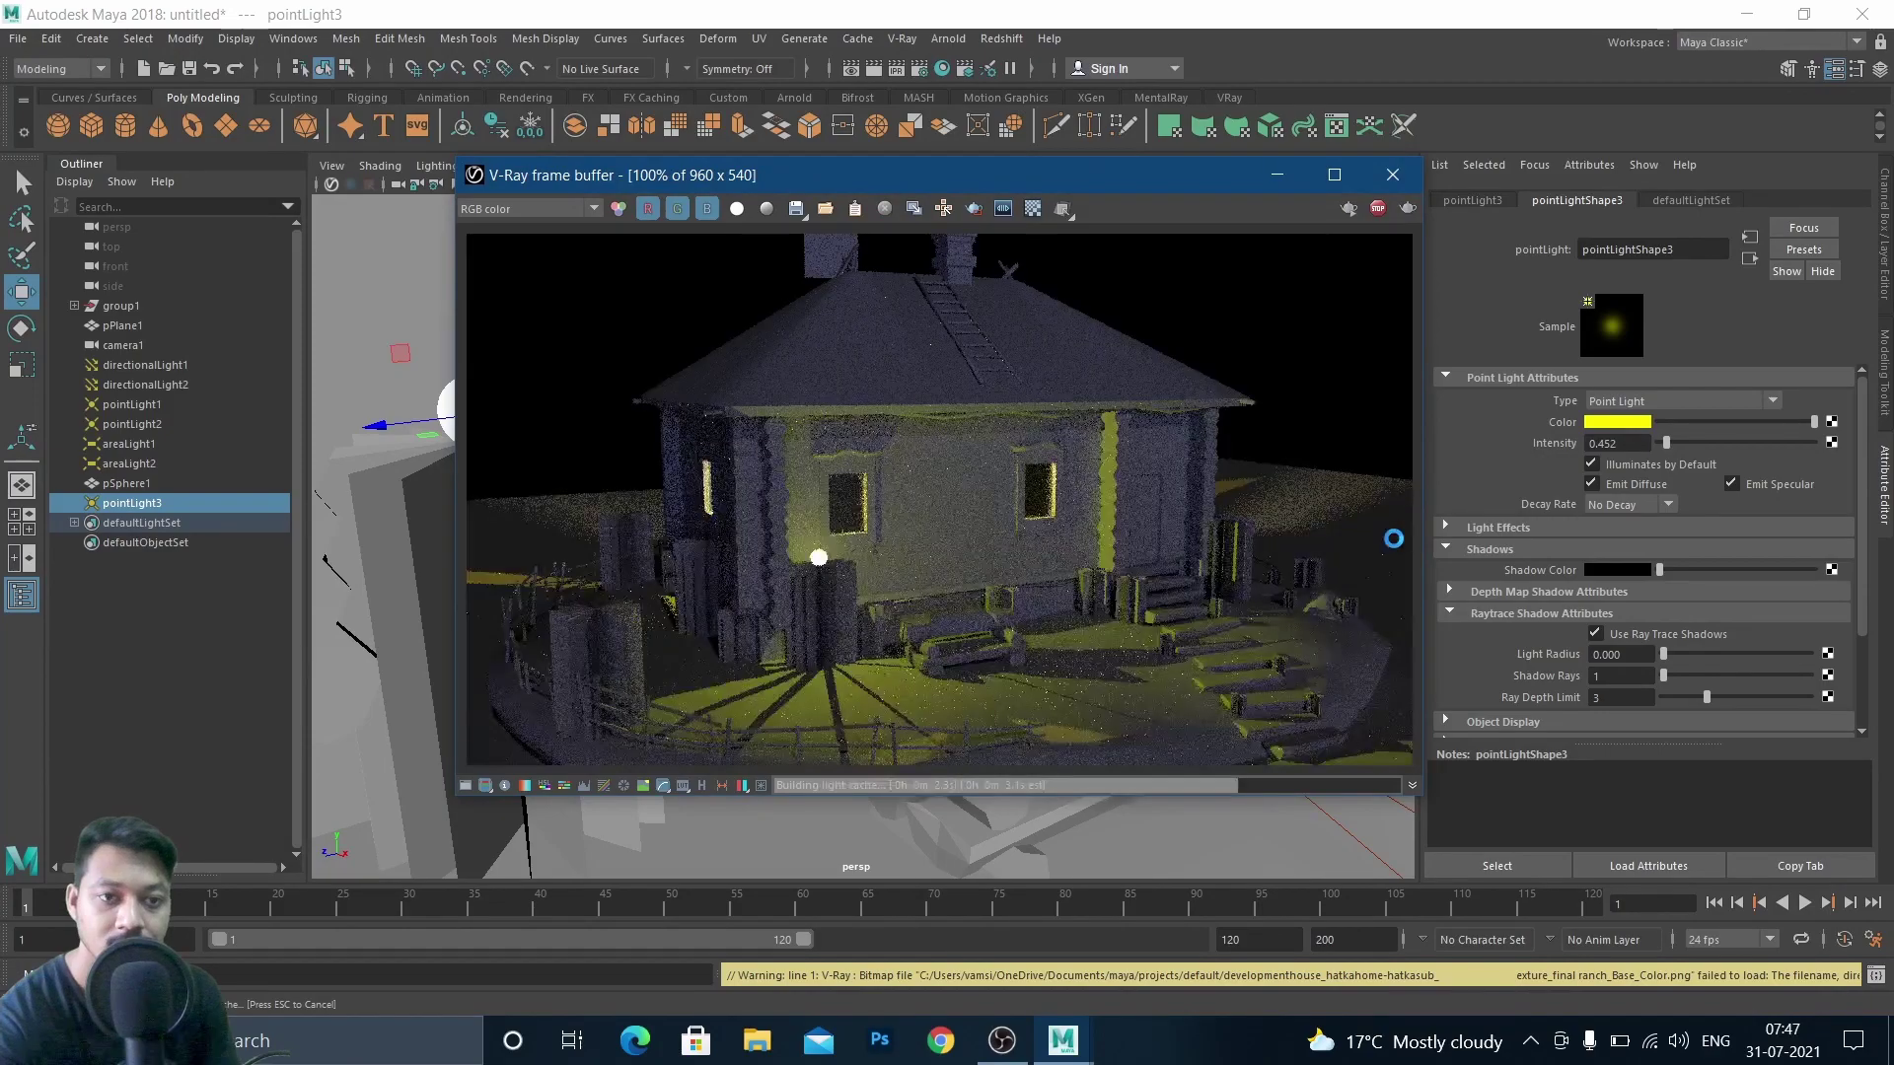
Set the yellow point light's intensity to 0.258 and its raytrace light radius to 0.456, test-rendering after each change
left_click_drag(1665, 447, 1661, 442)
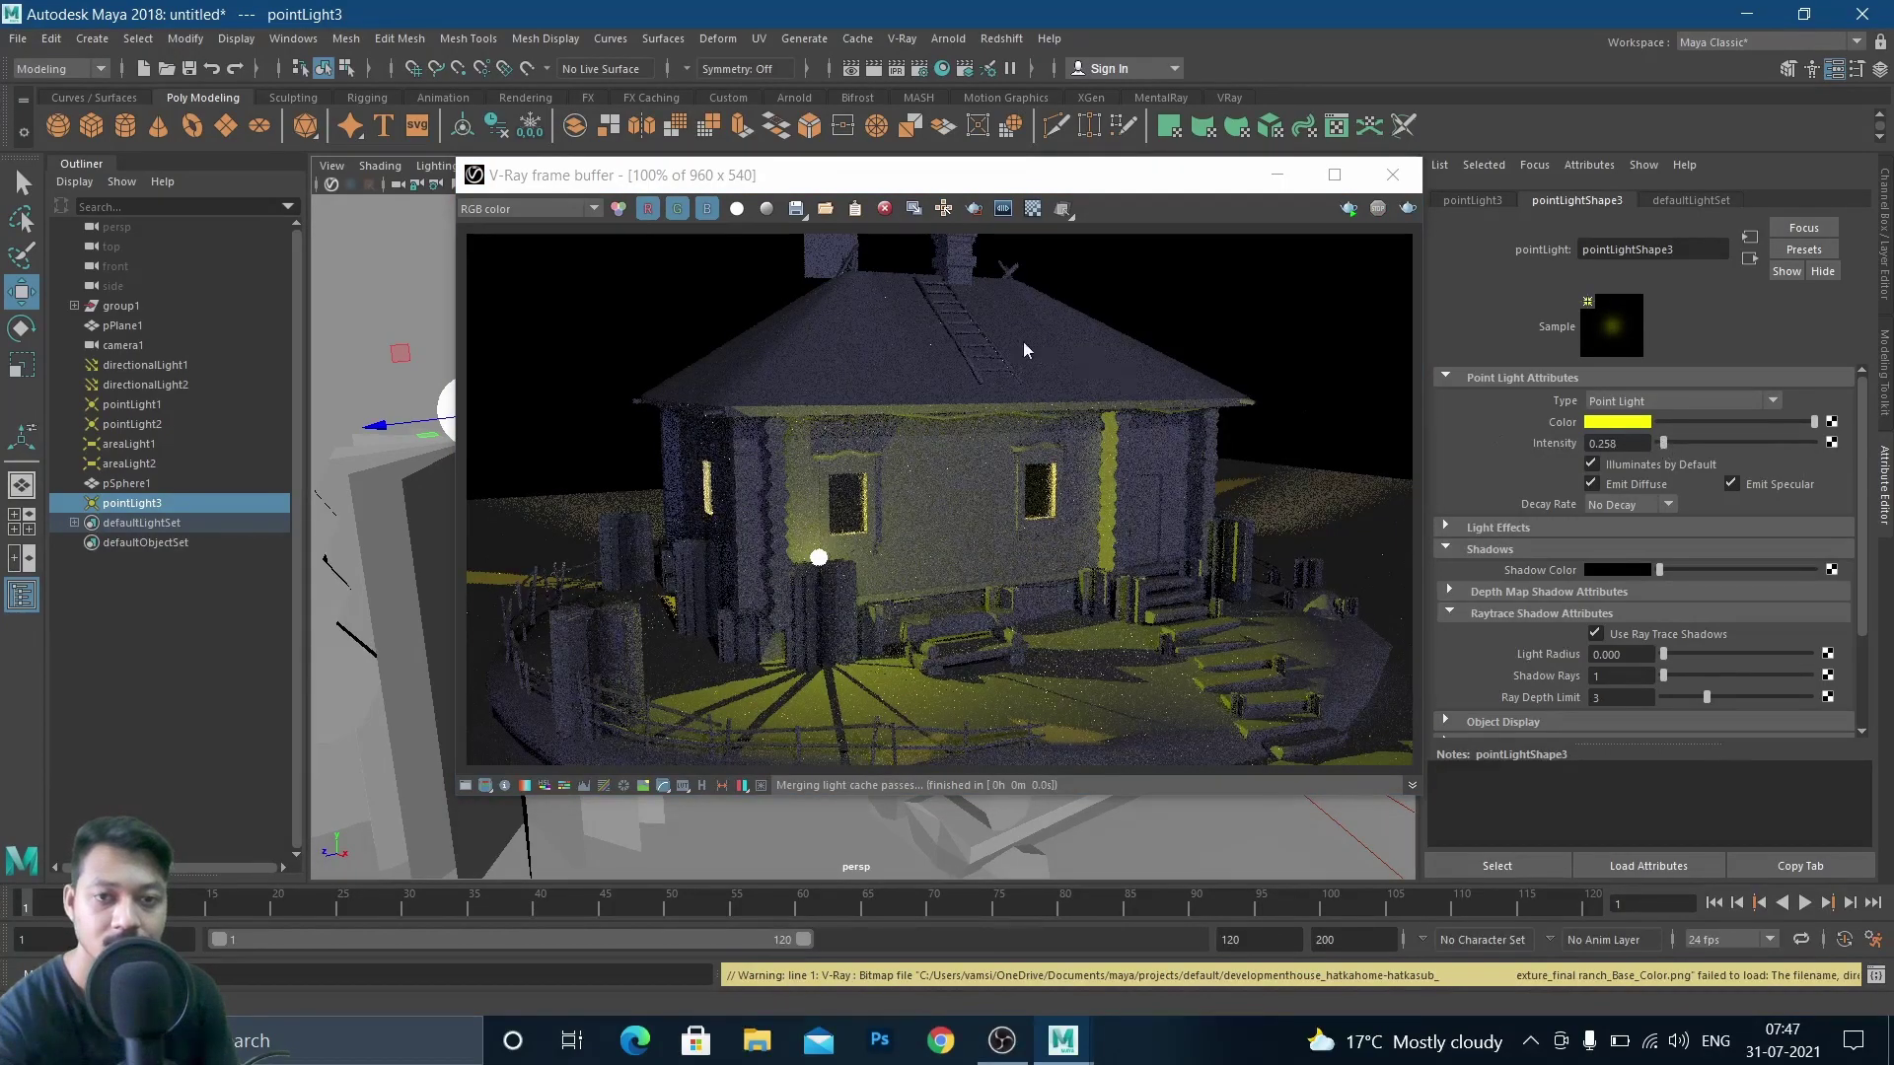
left_click(1408, 208)
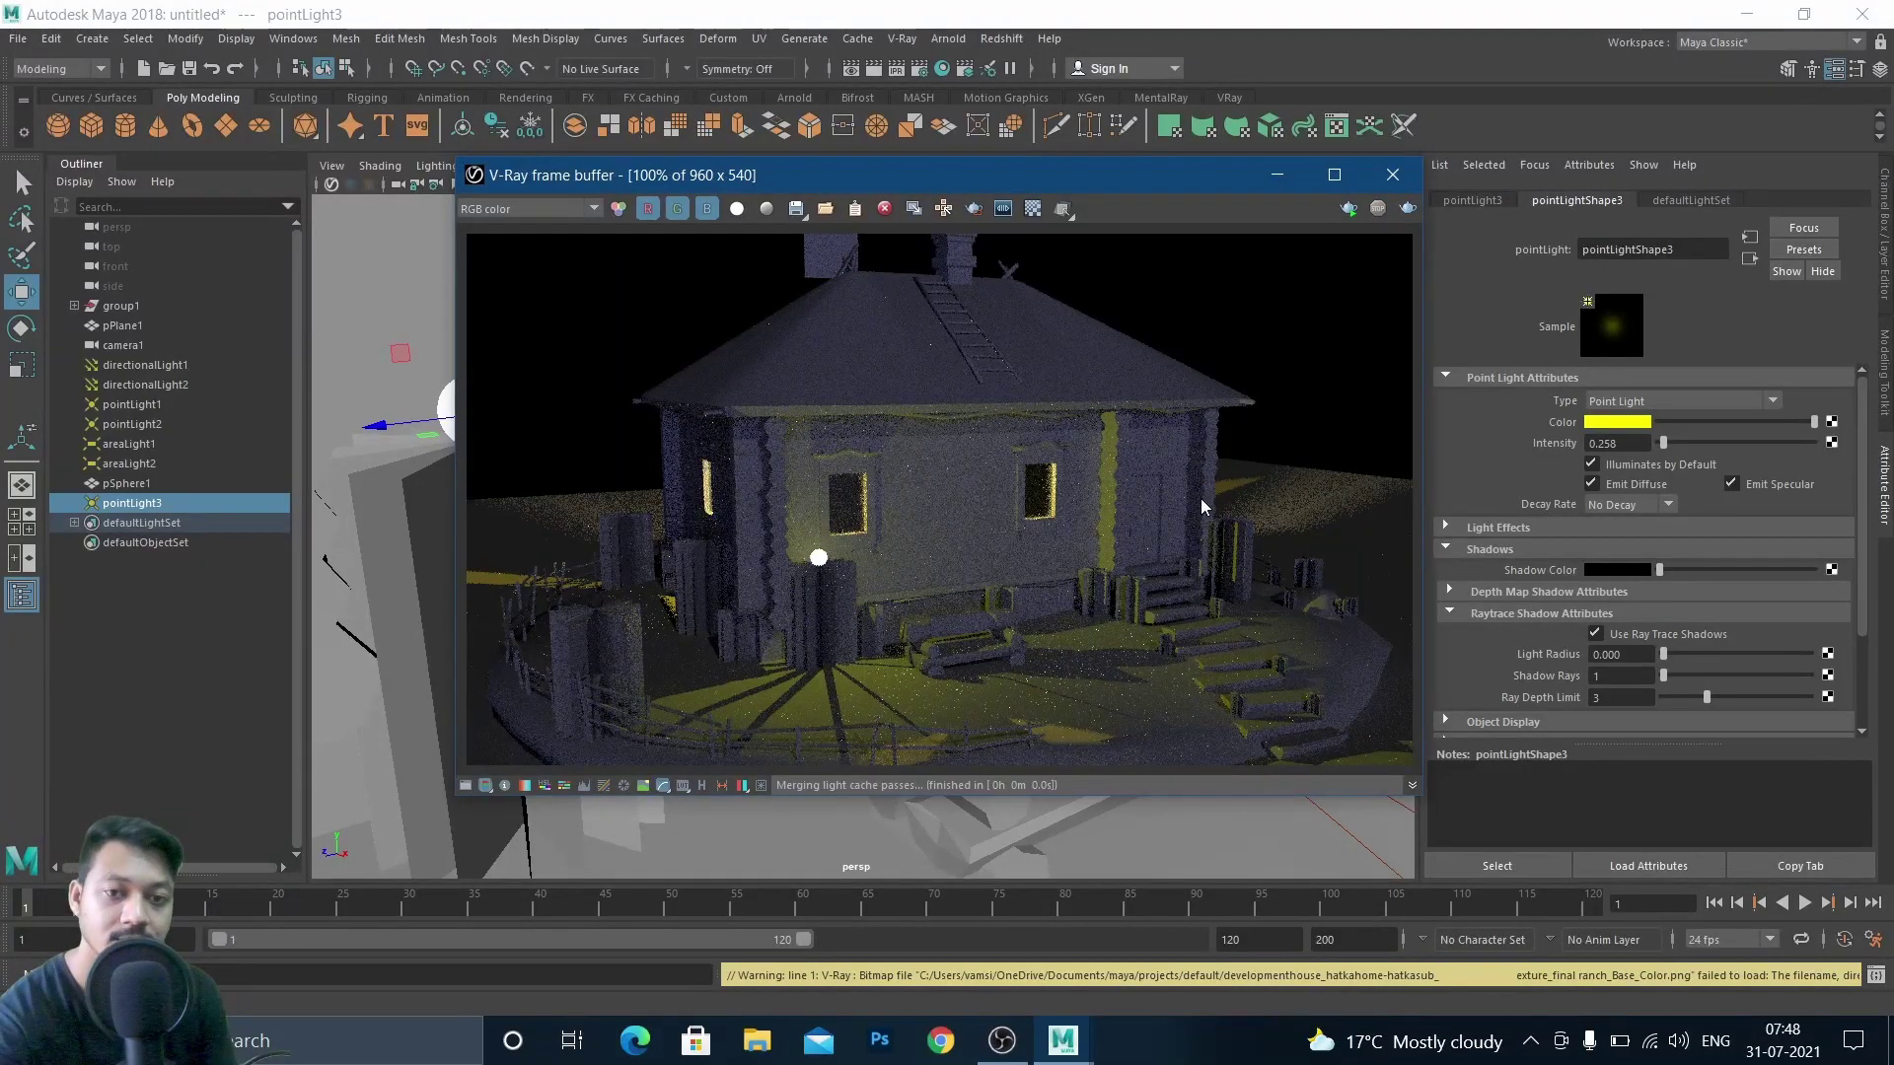
left_click_drag(1662, 651, 1728, 648)
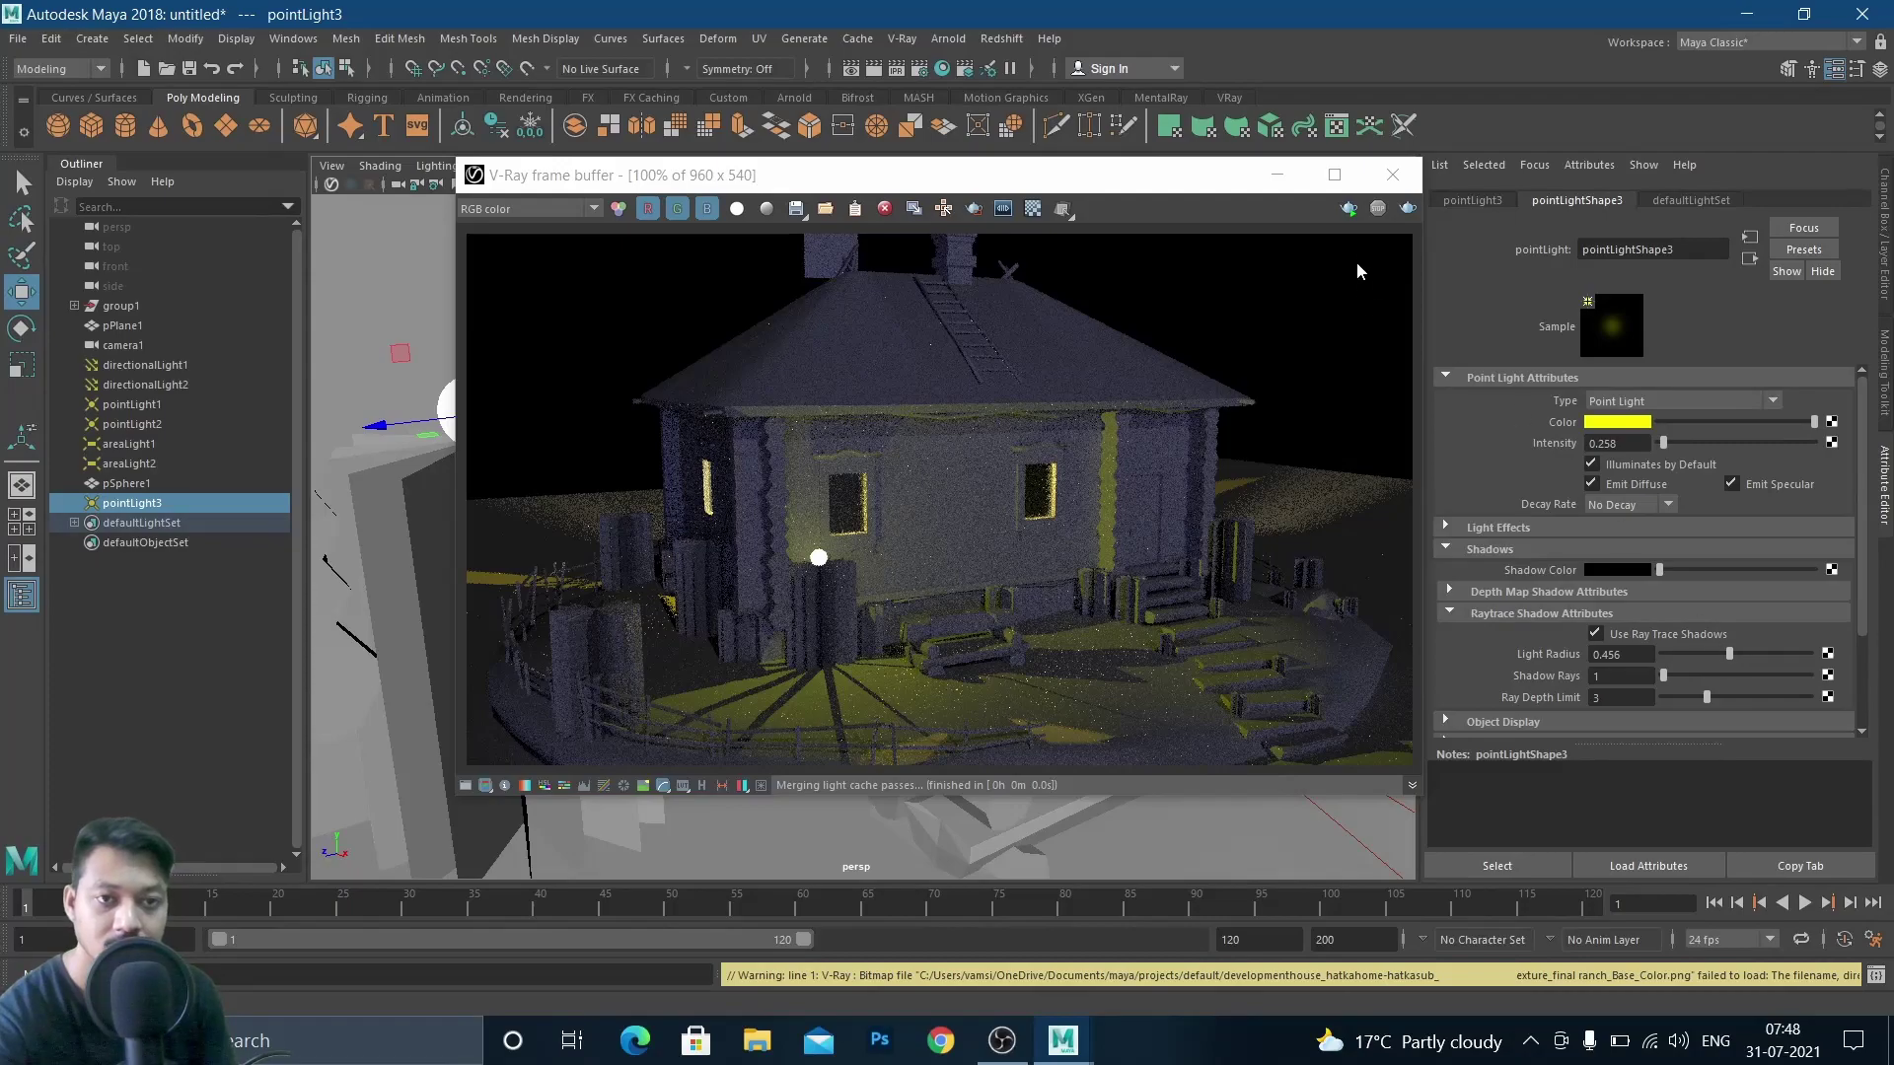
left_click(1407, 208)
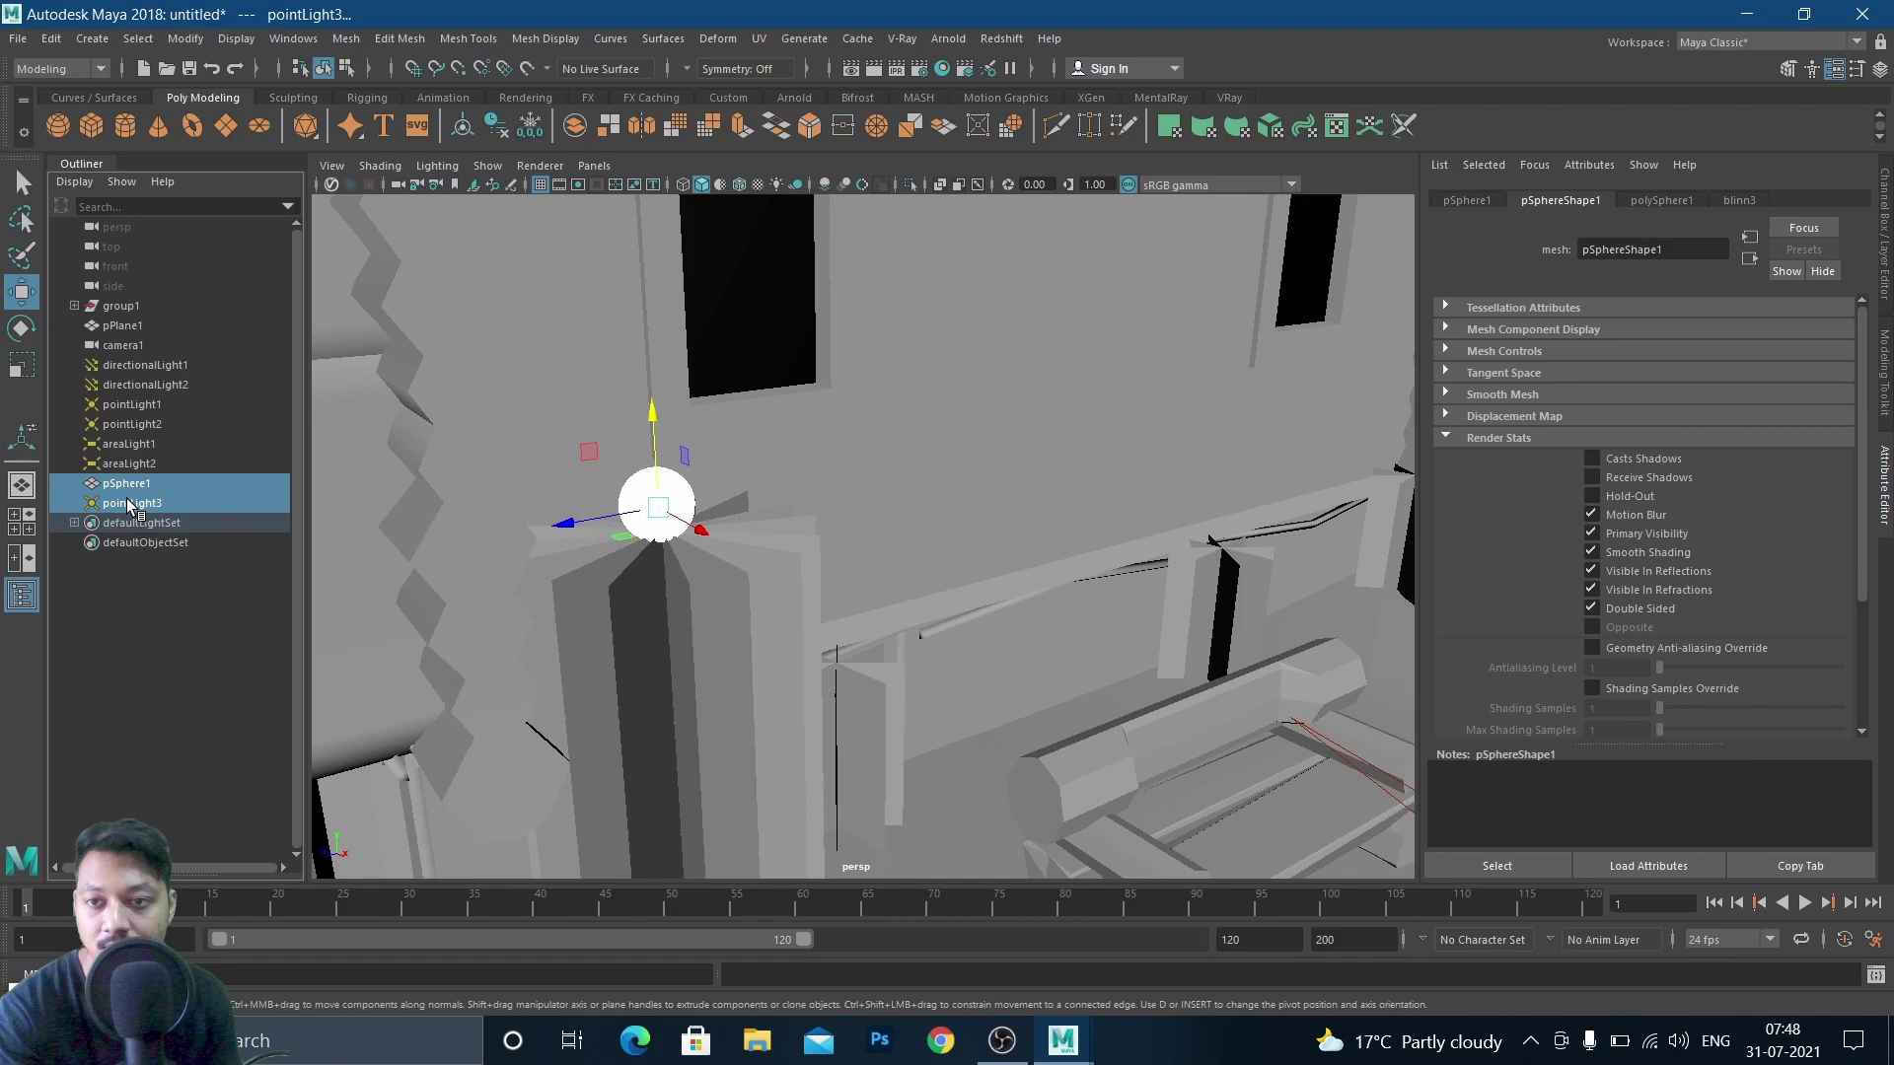
Duplicate the lamp sphere together with its point light and move the copies to the post beside the entrance steps
scroll(858, 582, "down", 3)
left_click_drag(858, 582, 769, 677, "alt")
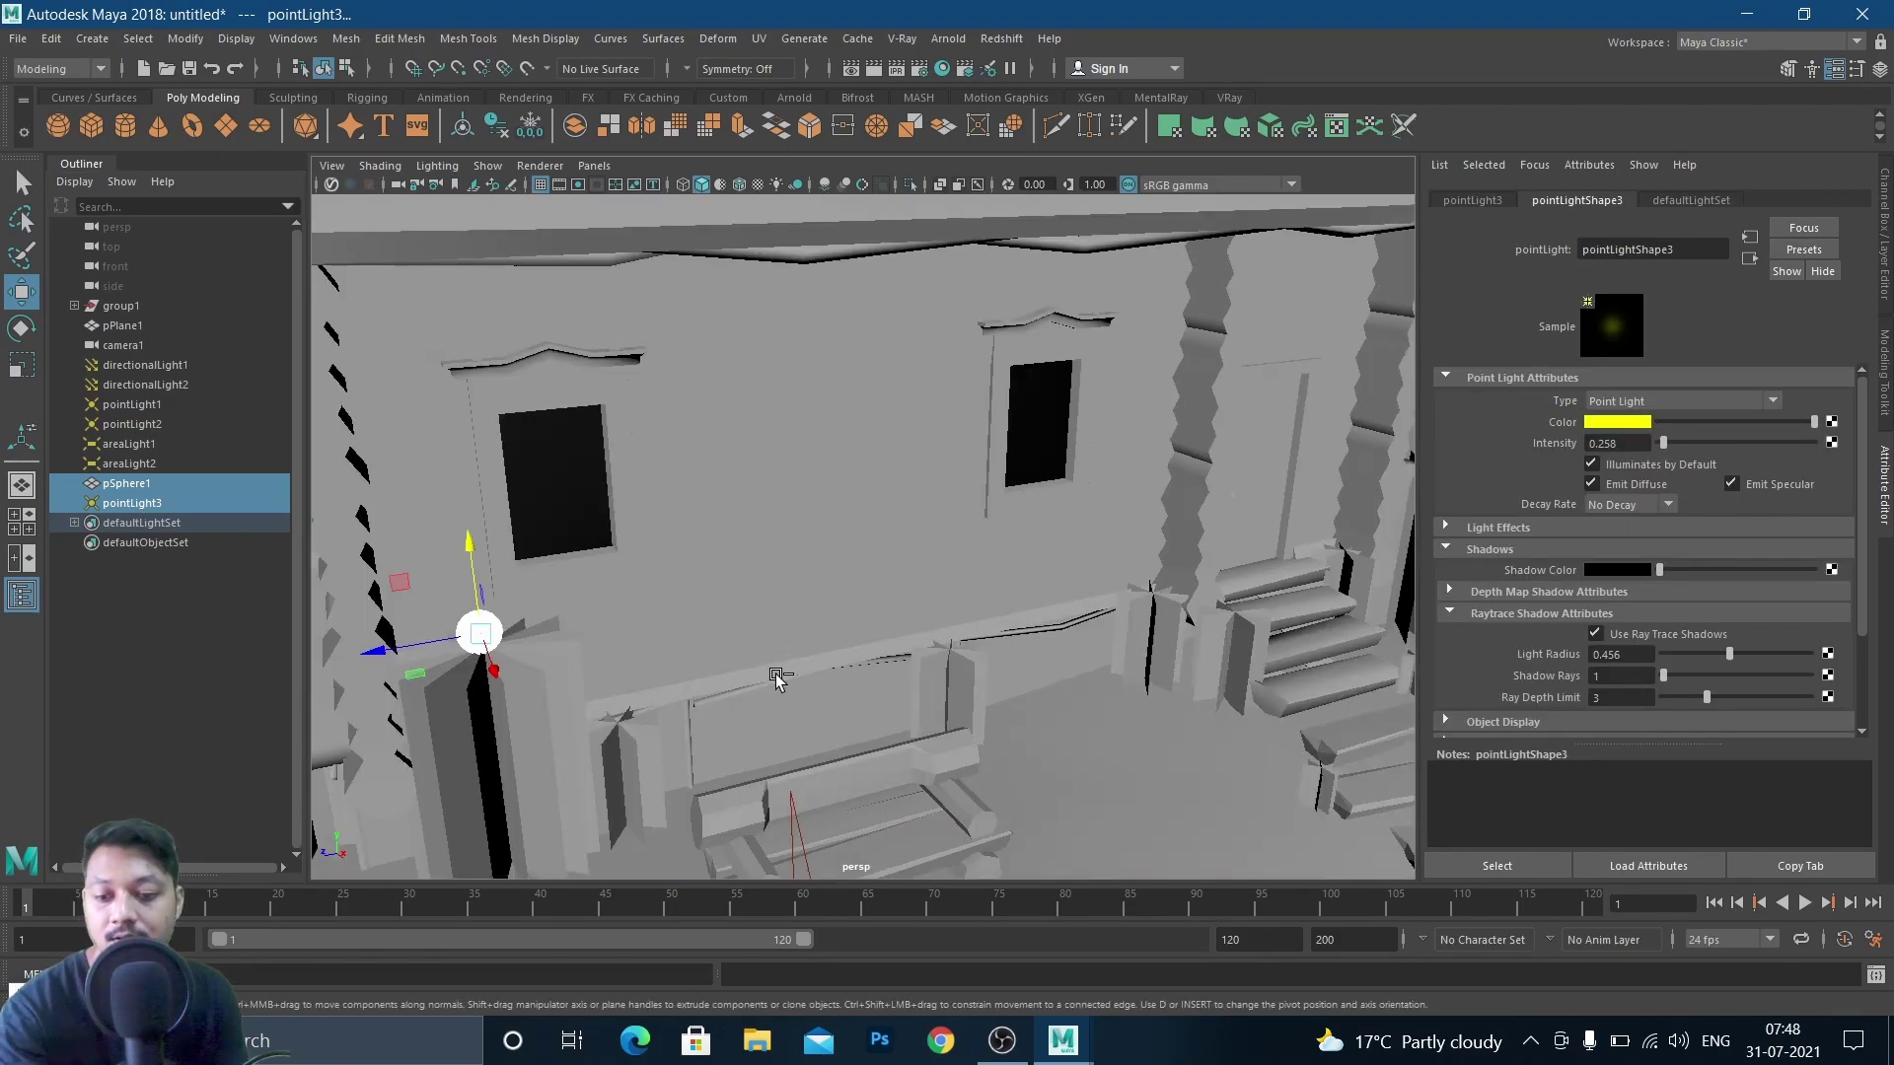
key("ctrl+d")
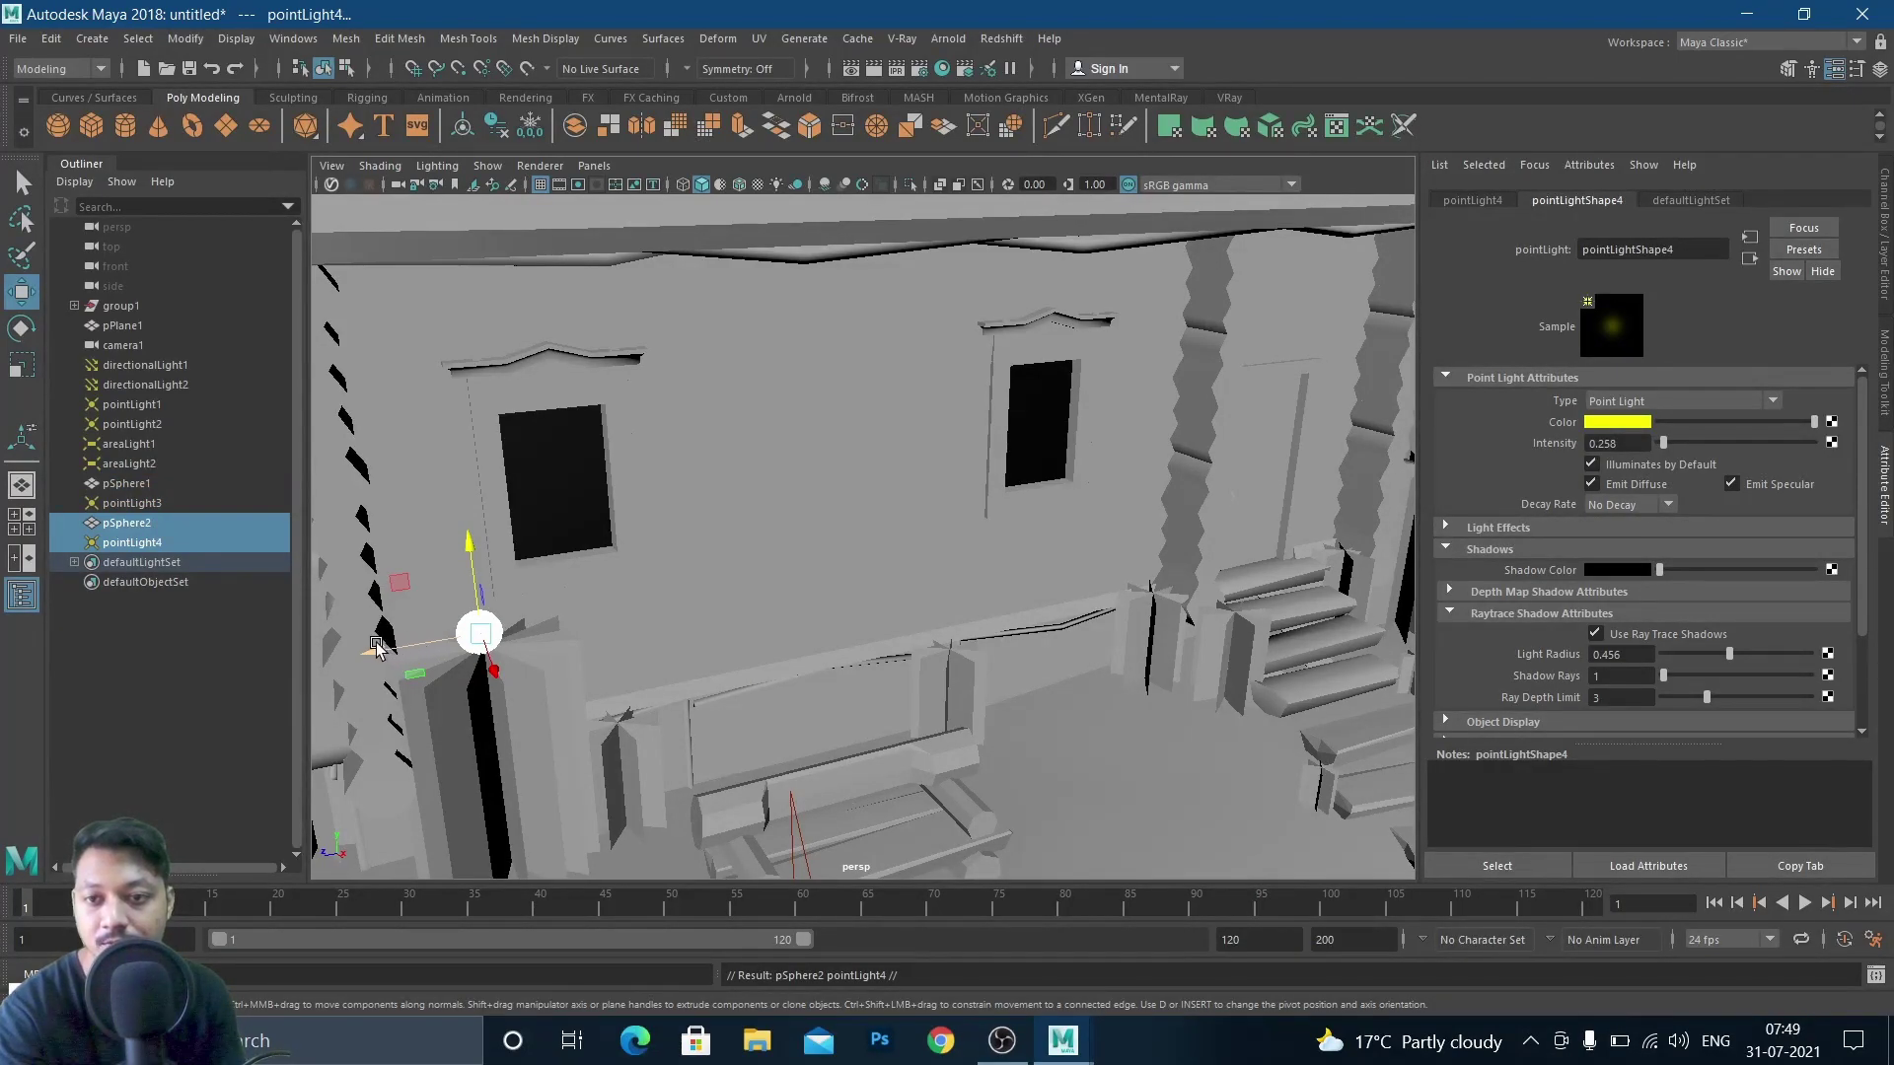
left_click_drag(378, 648, 1154, 611)
middle_click_drag(1095, 676, 717, 764, "alt")
left_click_drag(679, 621, 971, 569)
left_click_drag(1250, 694, 1006, 689, "alt")
middle_click_drag(1150, 684, 1004, 708, "alt")
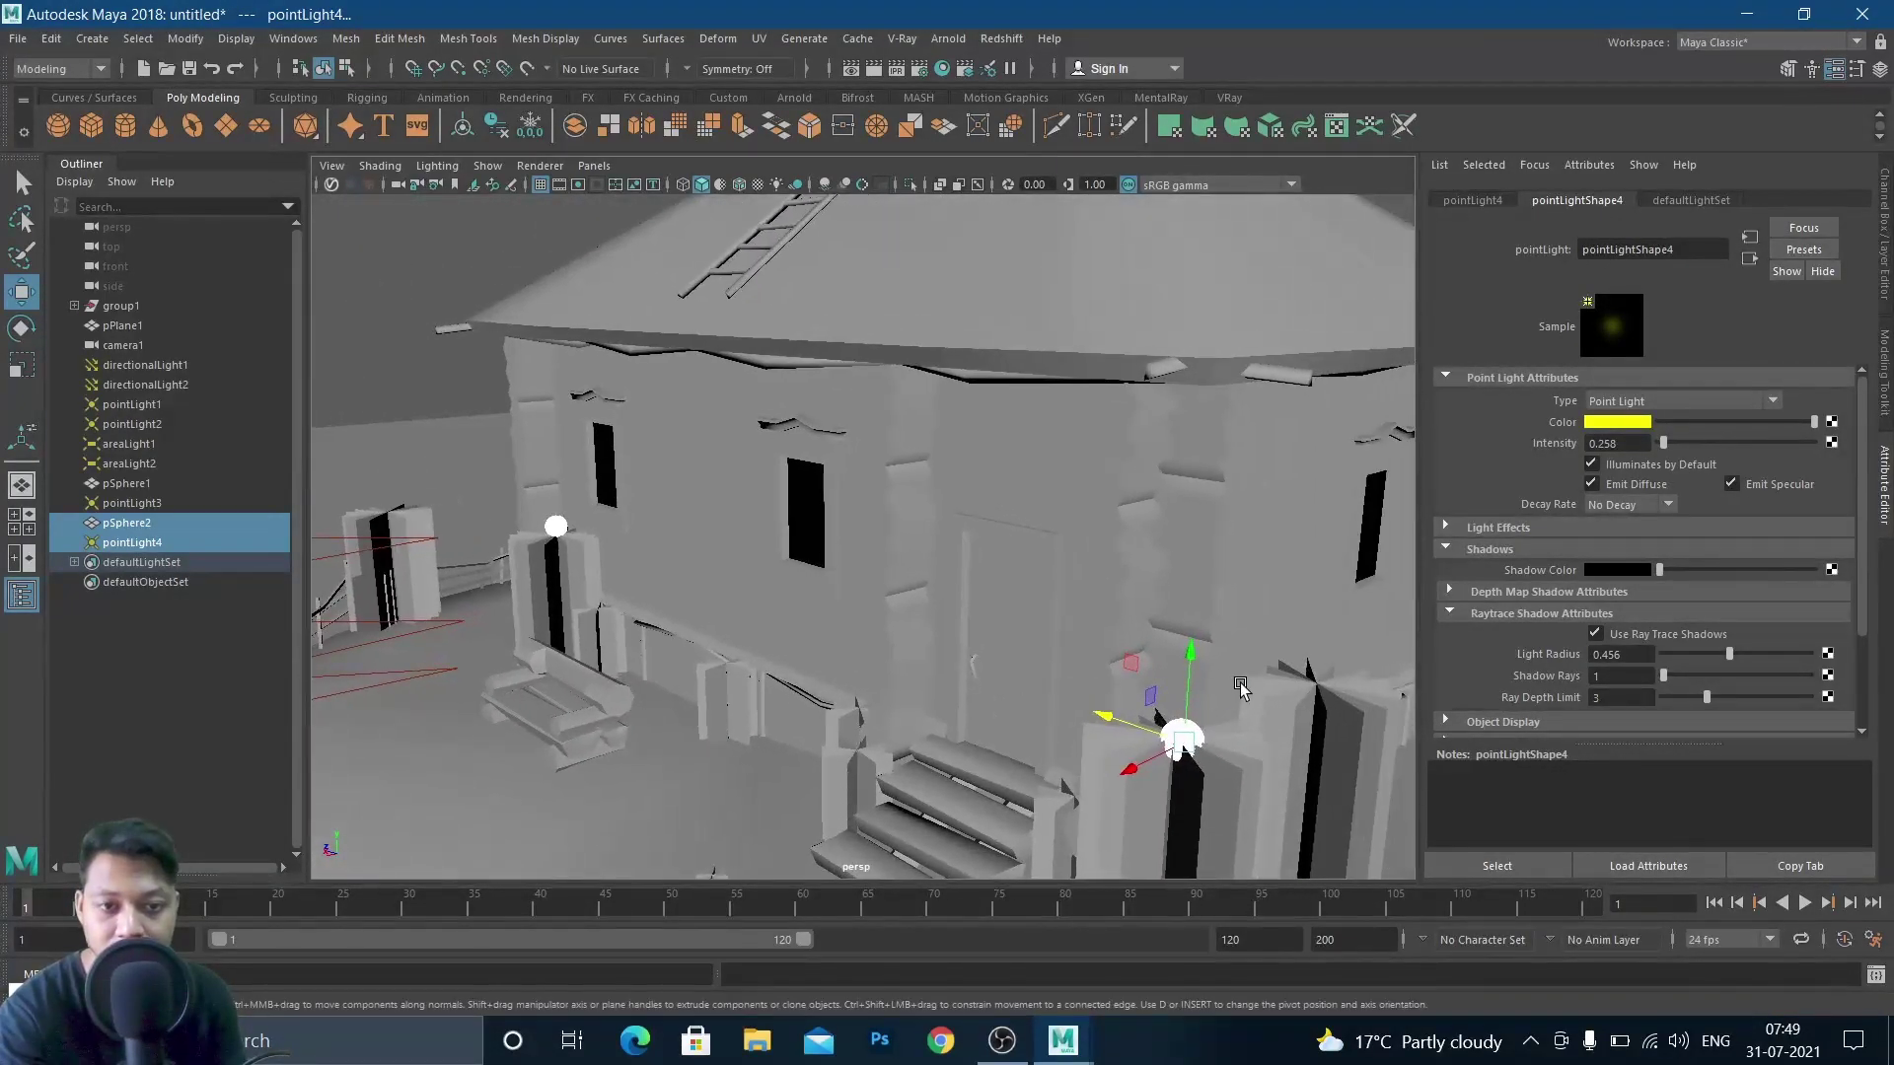
Raise the duplicated sphere and light slightly so they sit on top of the post by the steps
left_click_drag(1191, 656, 1191, 643)
left_click(1124, 702)
left_click_drag(863, 690, 963, 677, "alt")
scroll(963, 676, "down", 5)
middle_click_drag(955, 637, 1097, 641, "alt")
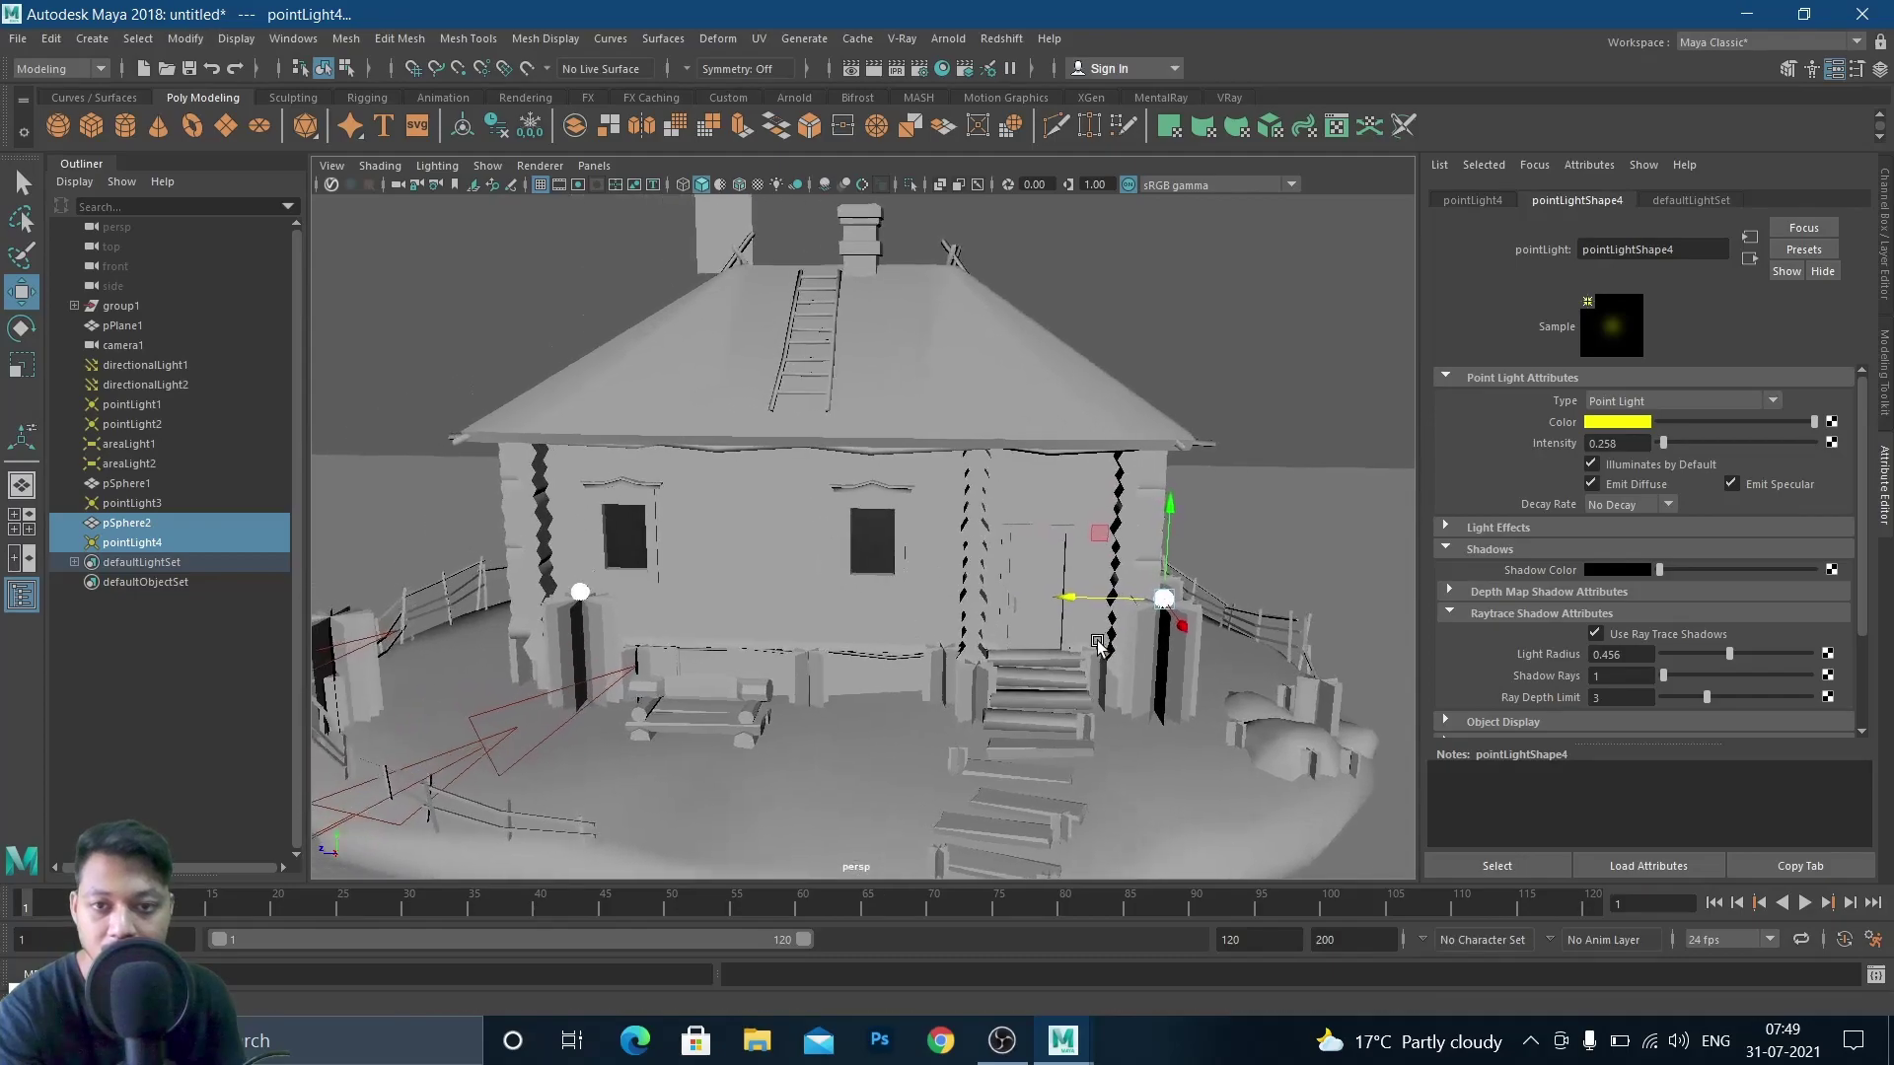
Lower the intensity of both yellow lamp point lights to 0.129 and start a test render
left_click_drag(1663, 444, 1661, 444)
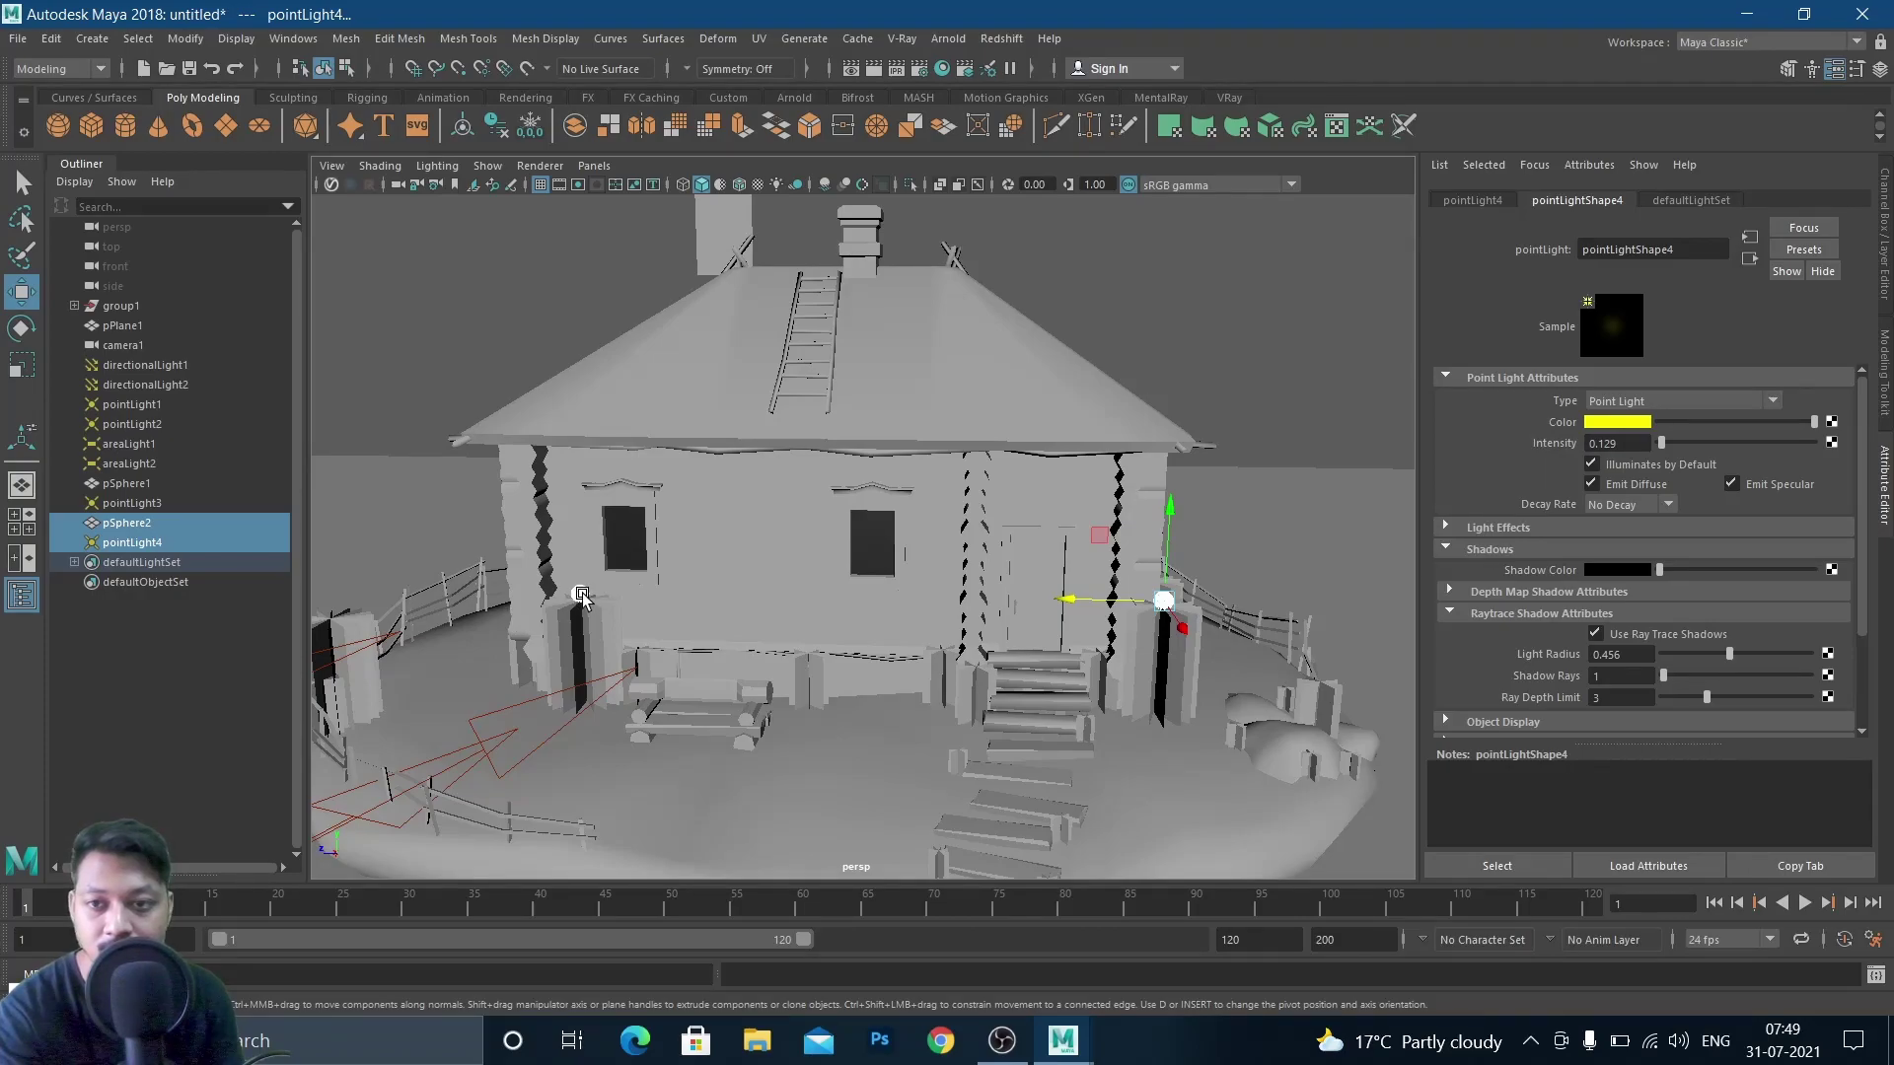
left_click(144, 507)
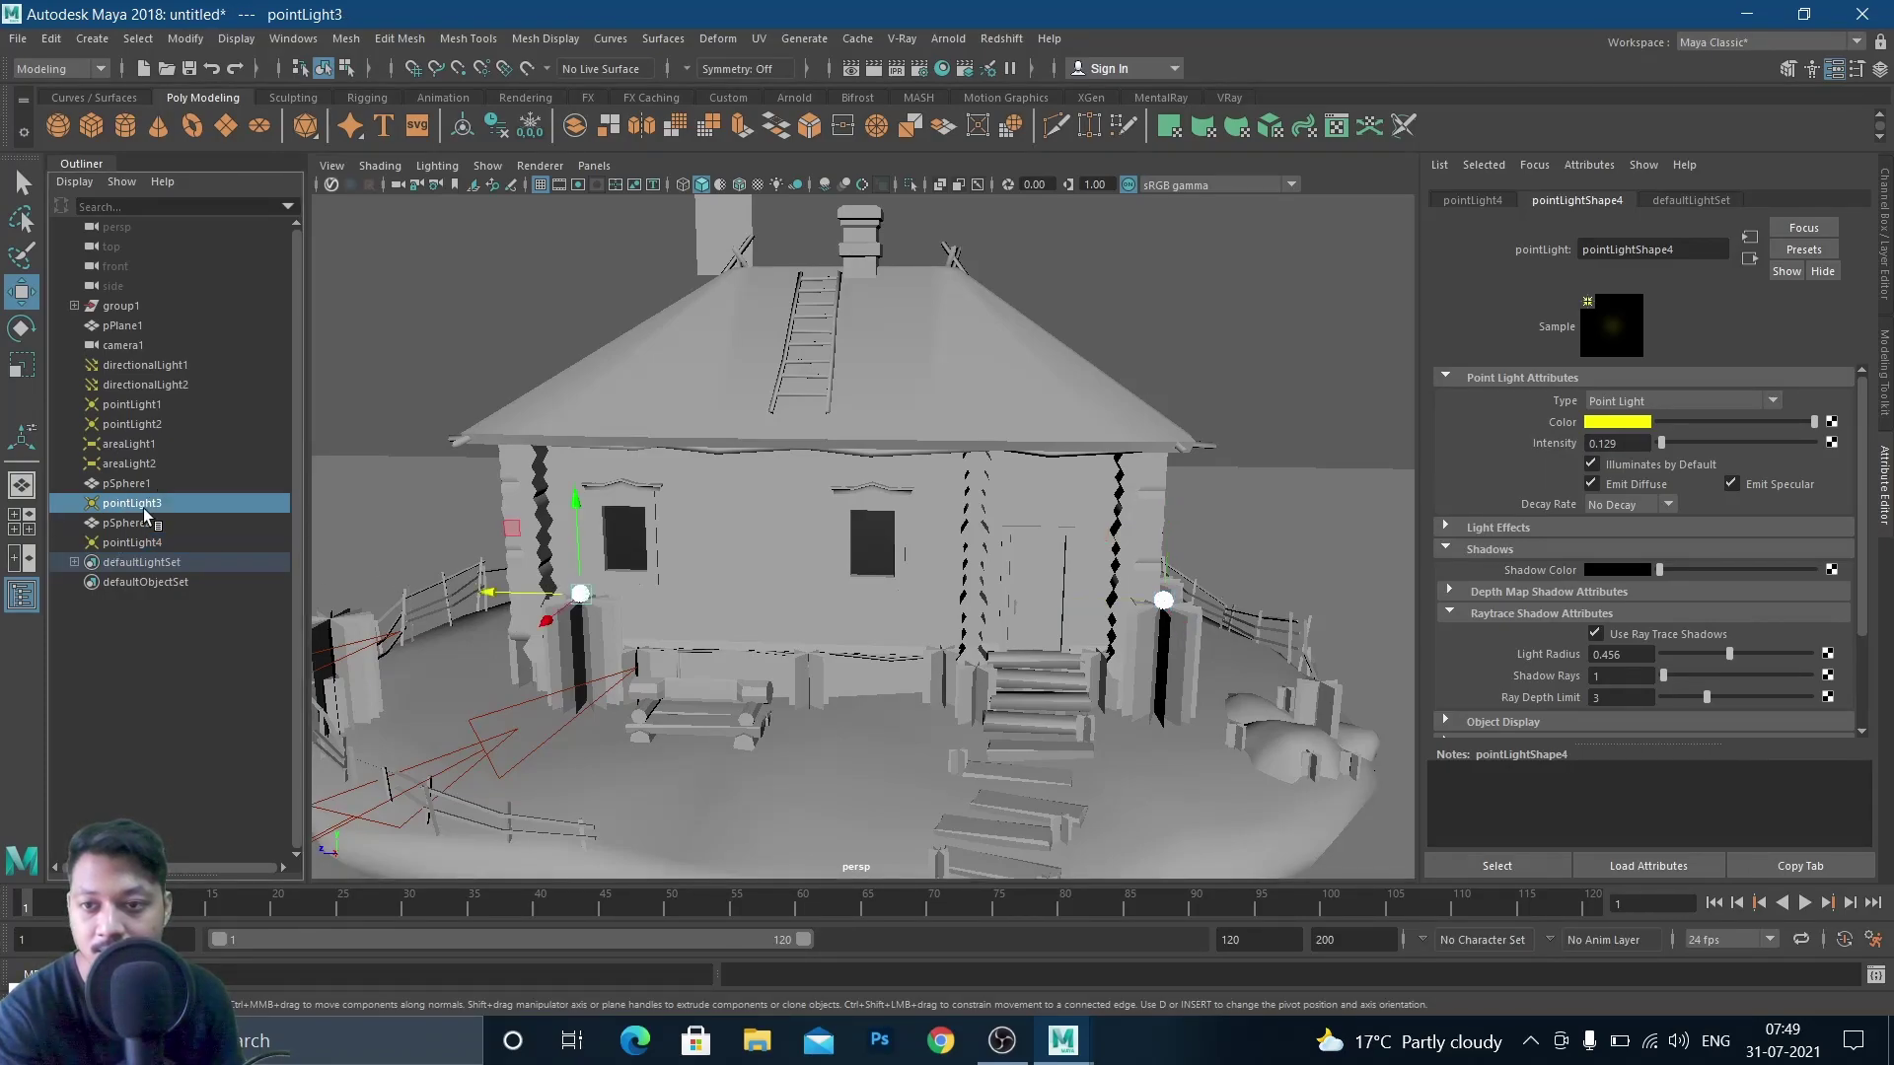
left_click_drag(1664, 447, 1660, 446)
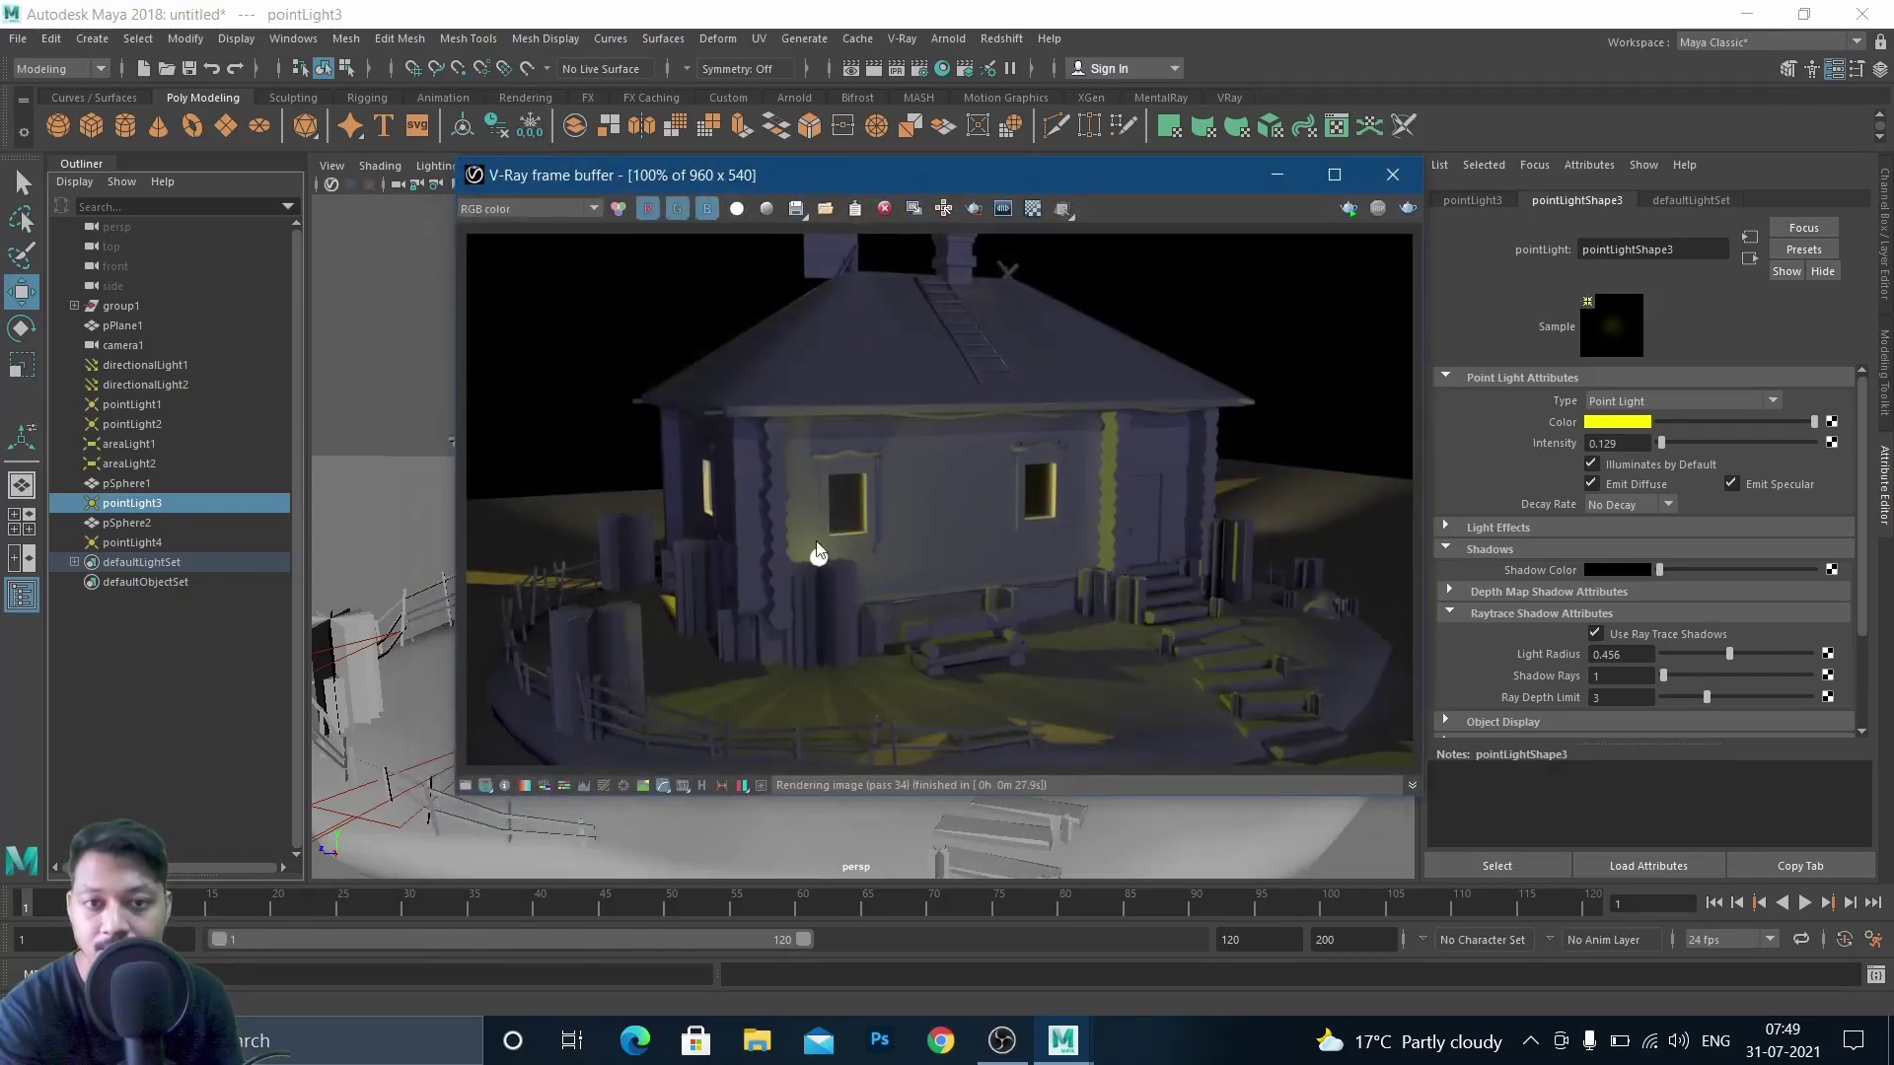
left_click(1408, 209)
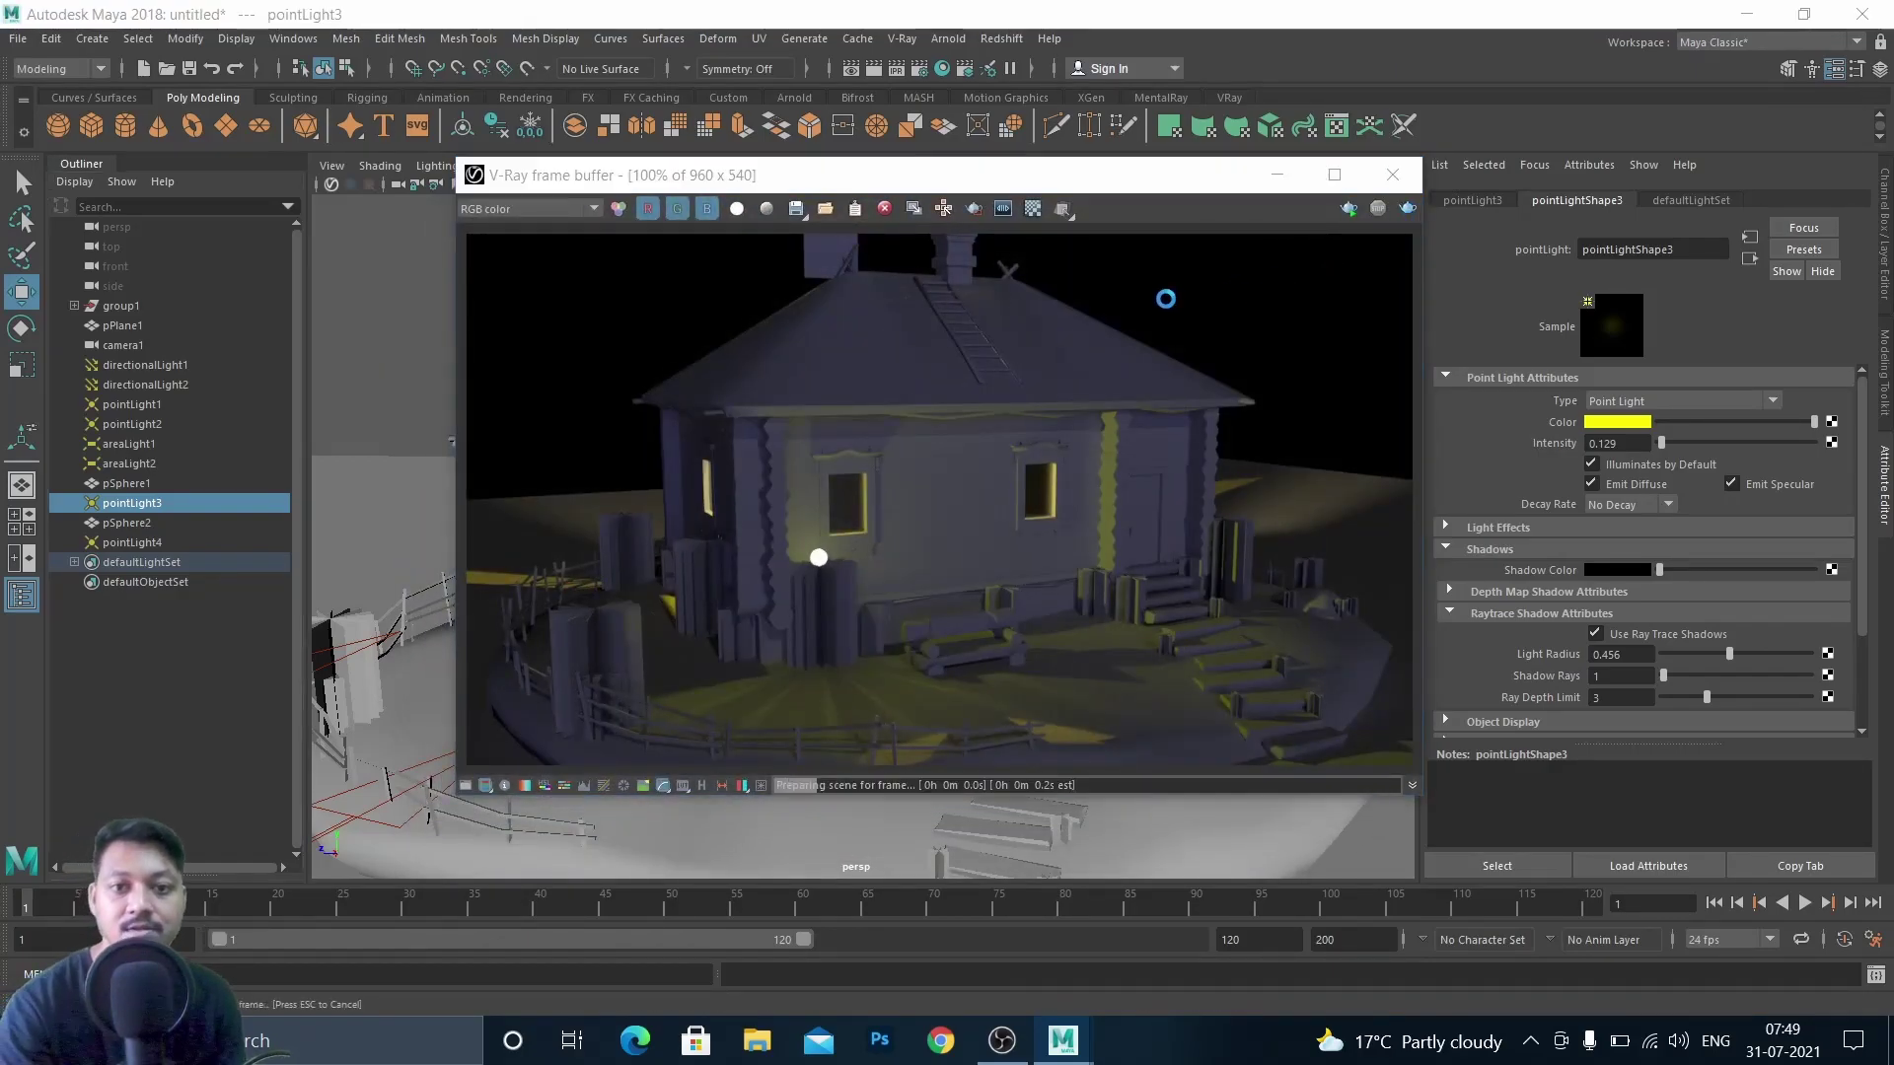